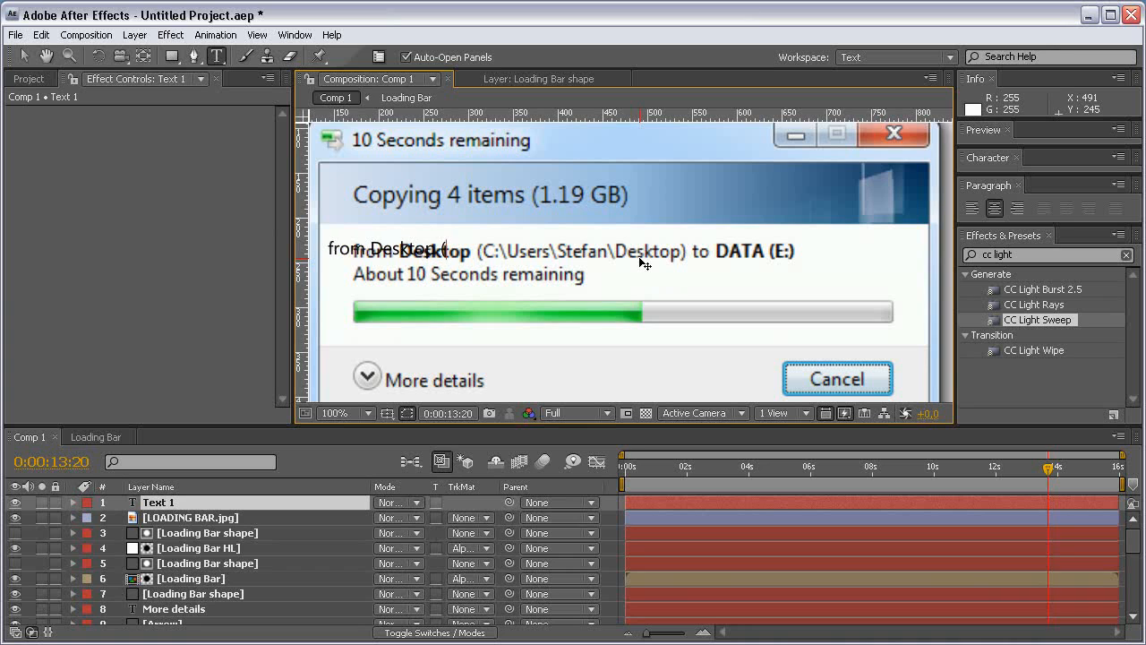
# Step: Complete the first text line to read "from Desktop (C:\Users\AEtuts+\Desktop) to DATA(E:)"
pyautogui.write('C:')
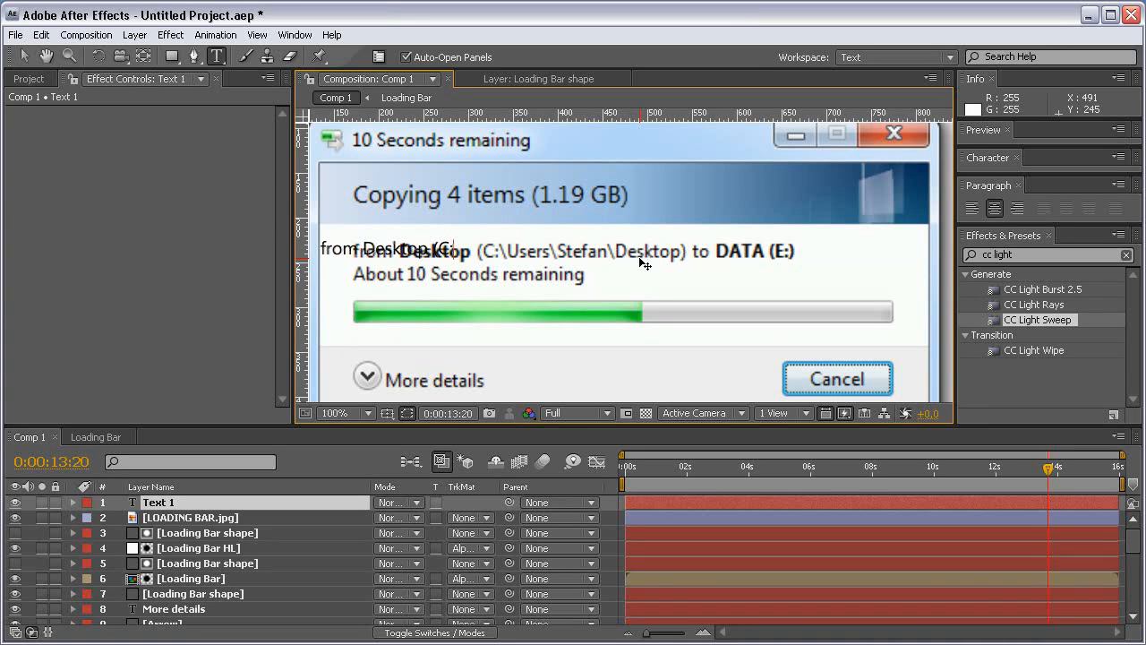
pyautogui.write('\\')
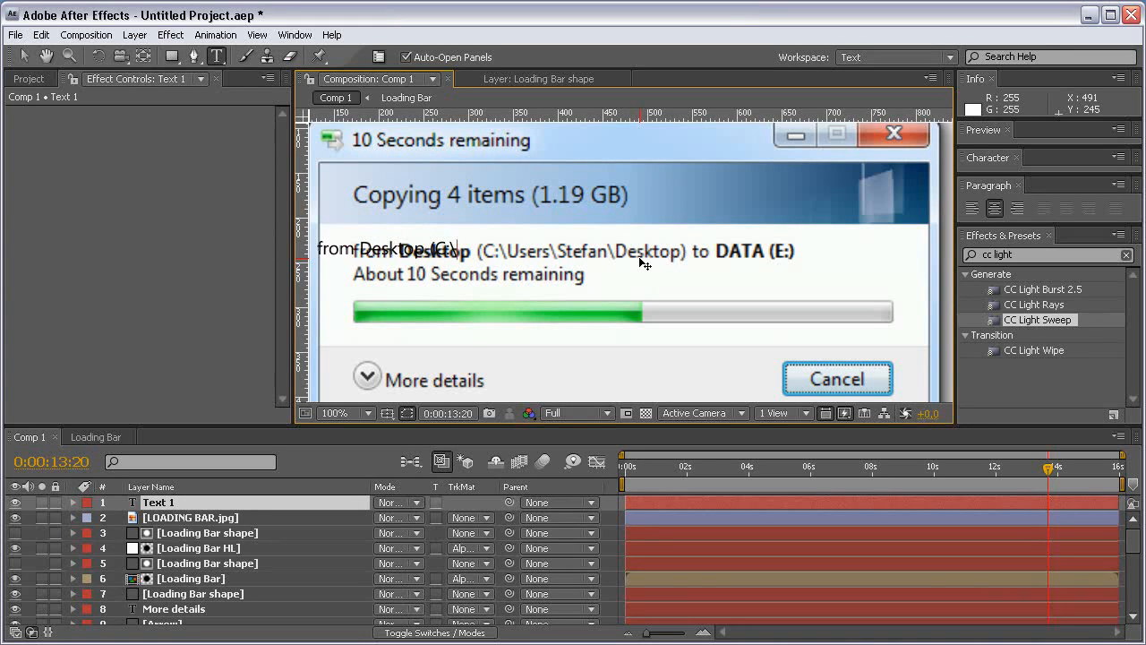
pyautogui.write('Users')
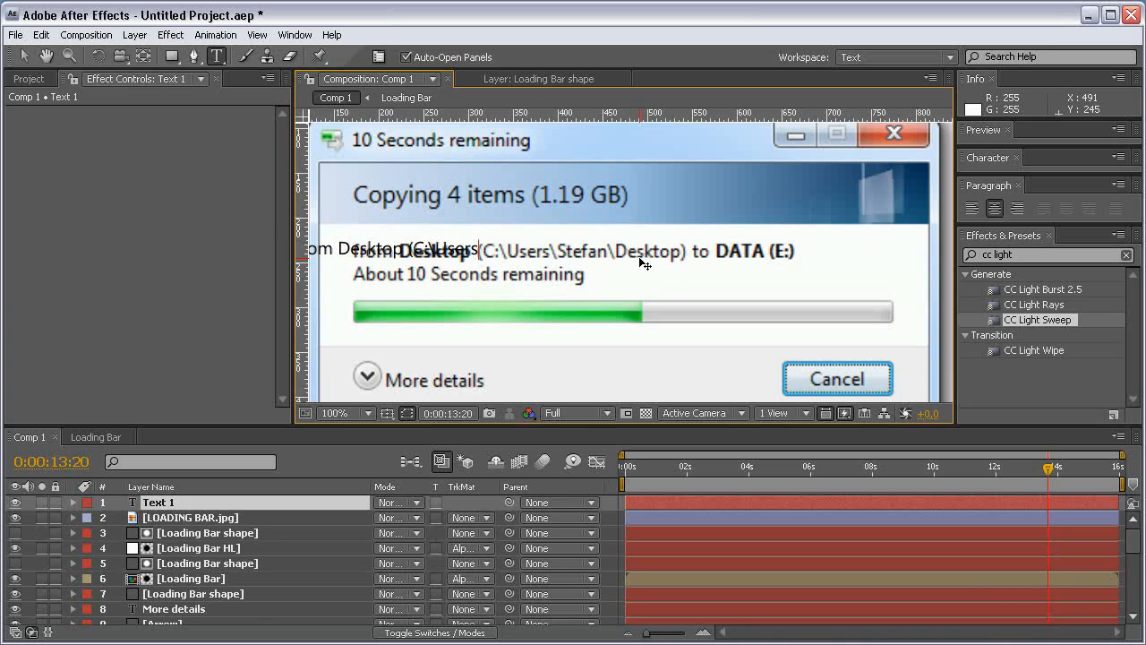
pyautogui.write('\\A')
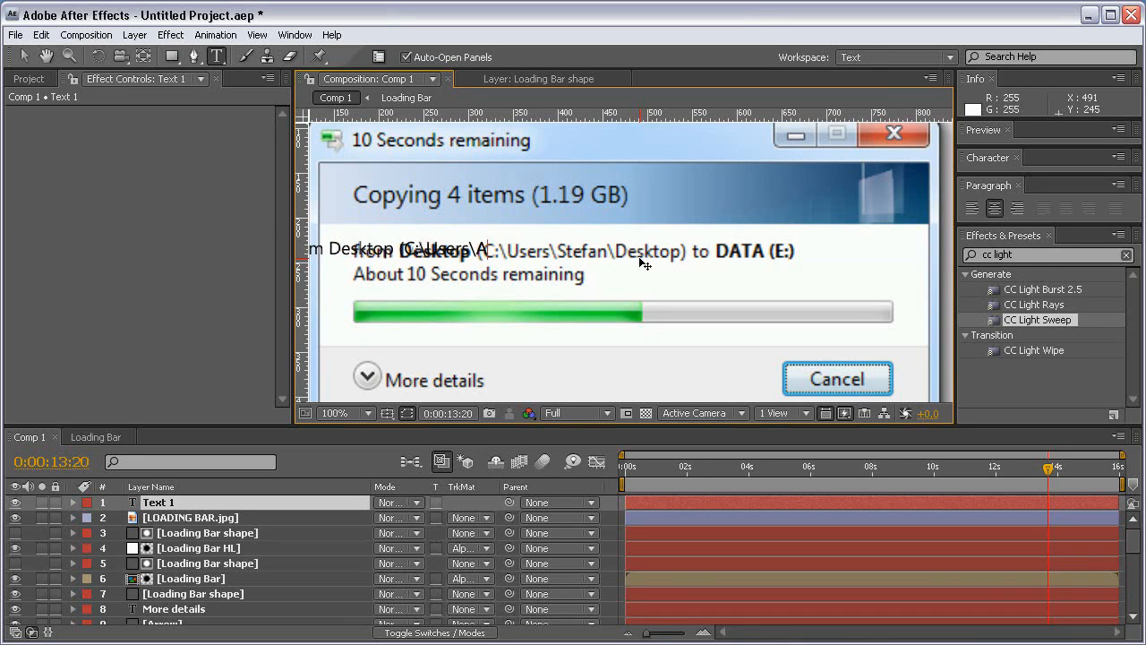
pyautogui.write('Etuts+')
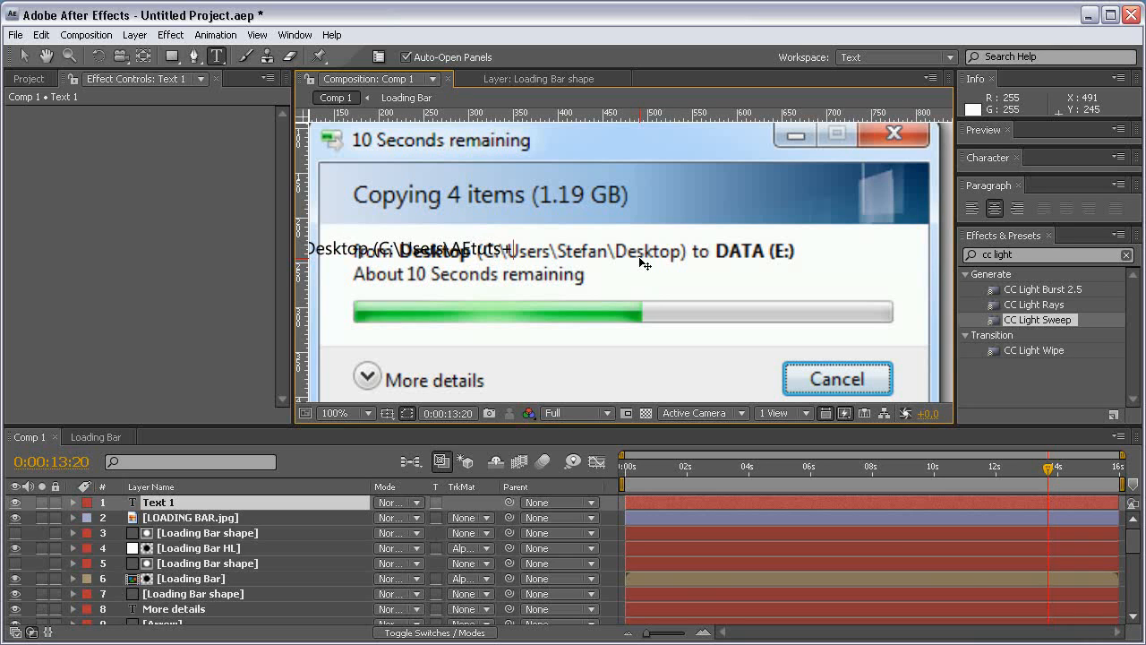
pyautogui.write('\\De')
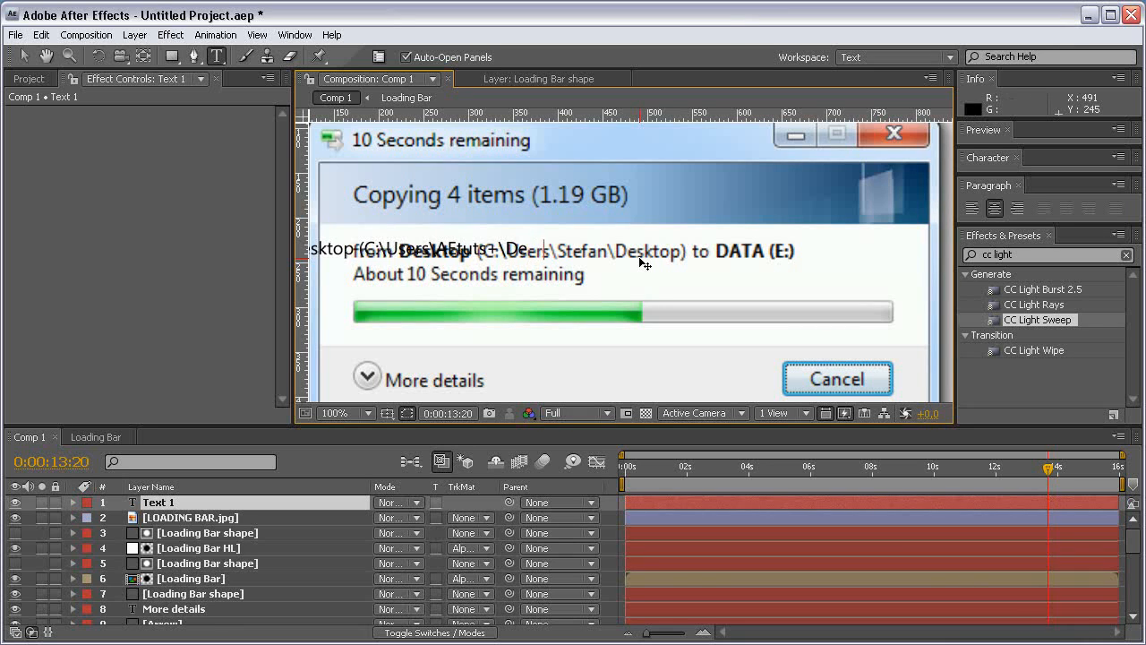
pyautogui.write('sktop)')
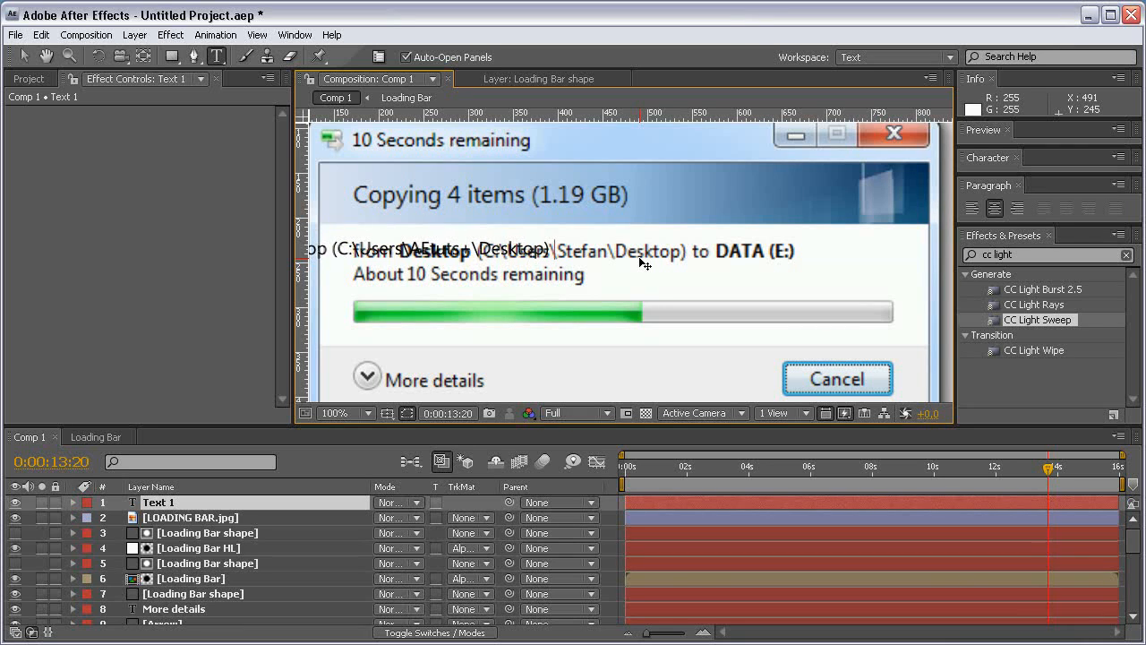
pyautogui.write(' to DATA (e')
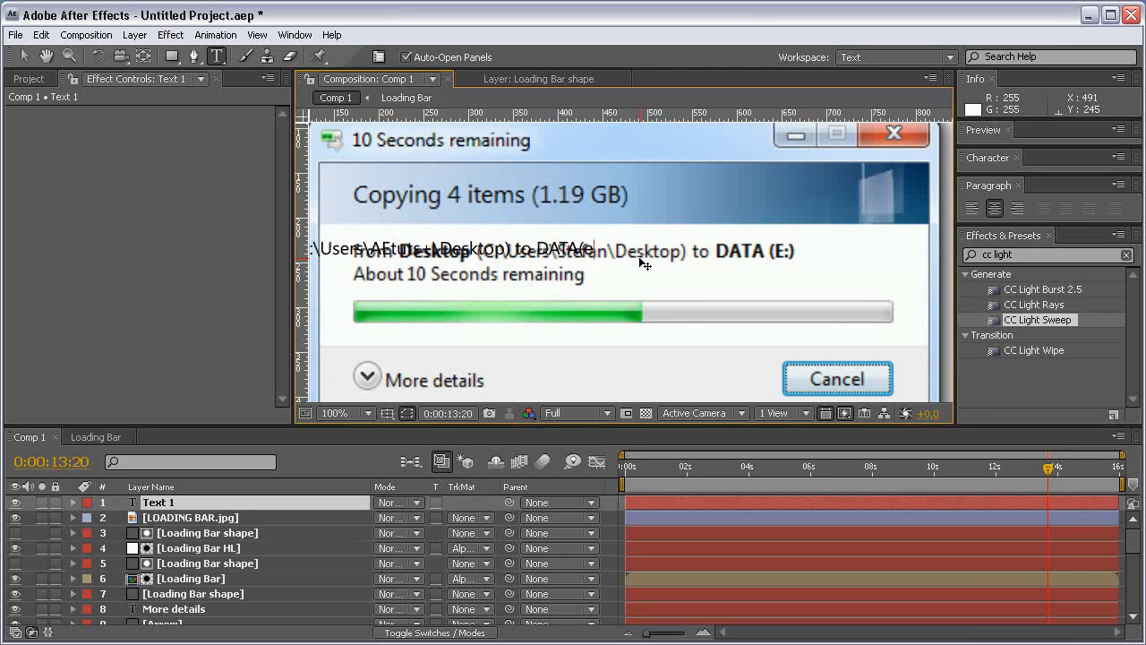
pyautogui.press('BackSpace')
pyautogui.write('E')
pyautogui.write(':)')
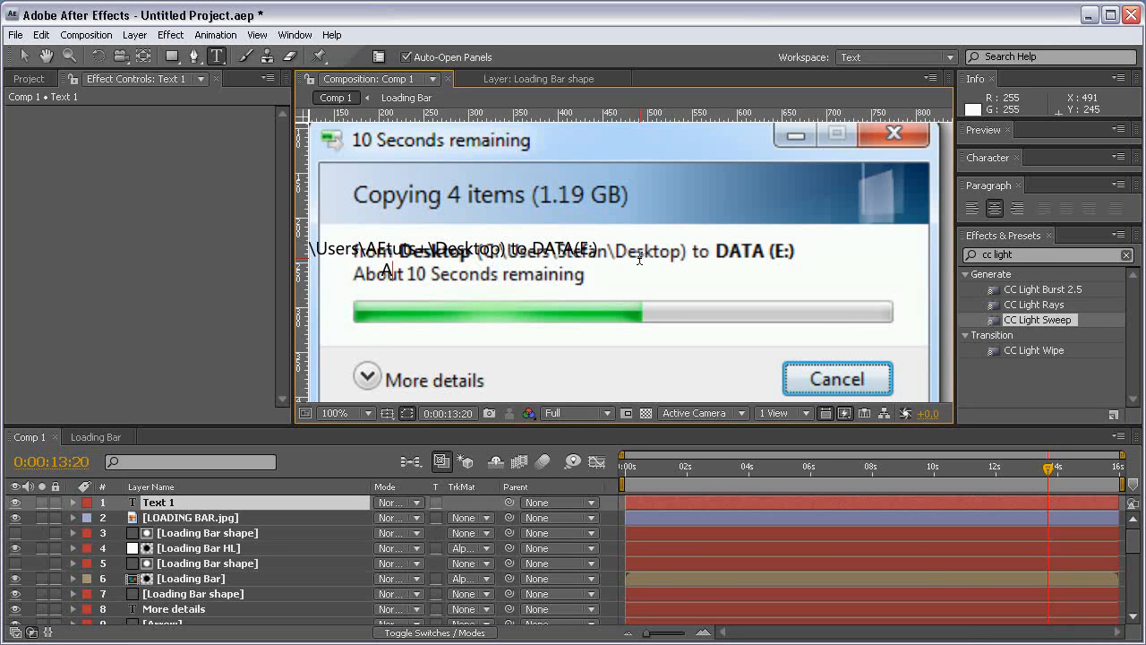
# Step: Add a second line reading "About 15 Seconds remaining" to the same text layer
pyautogui.write('About 15')
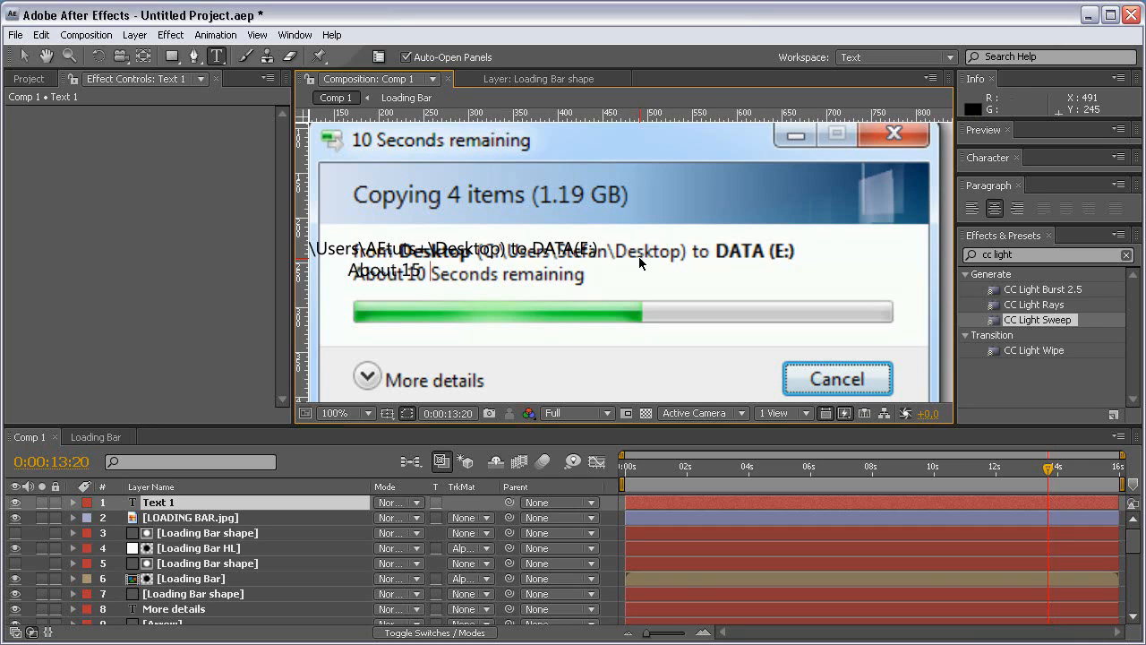
pyautogui.write(' Se')
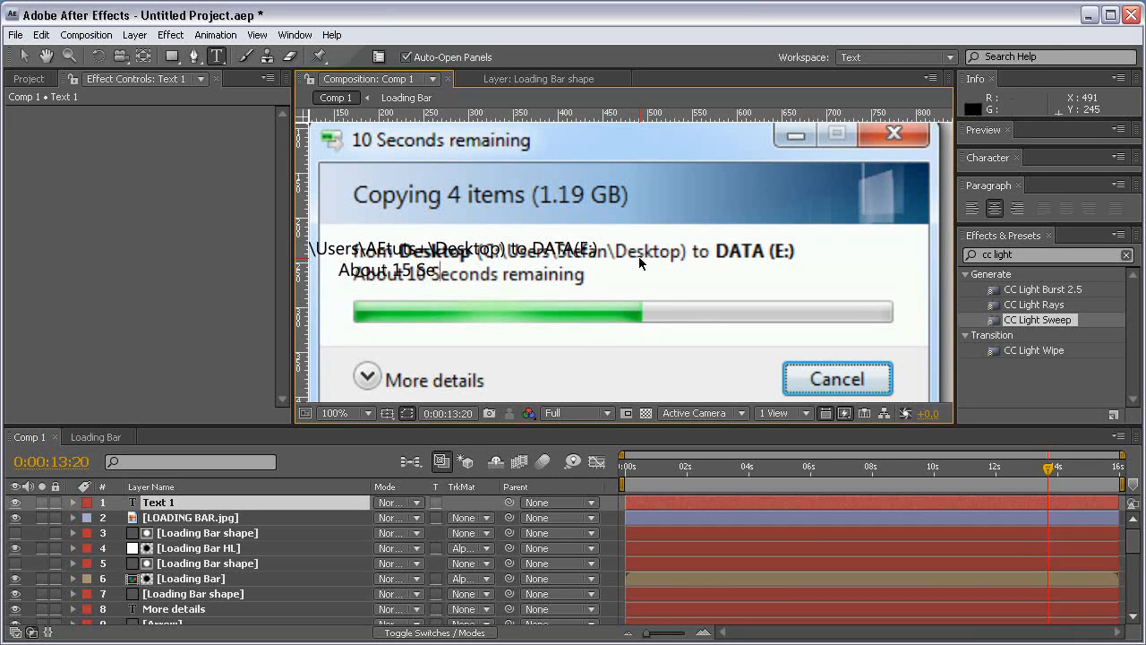
pyautogui.write('conds re')
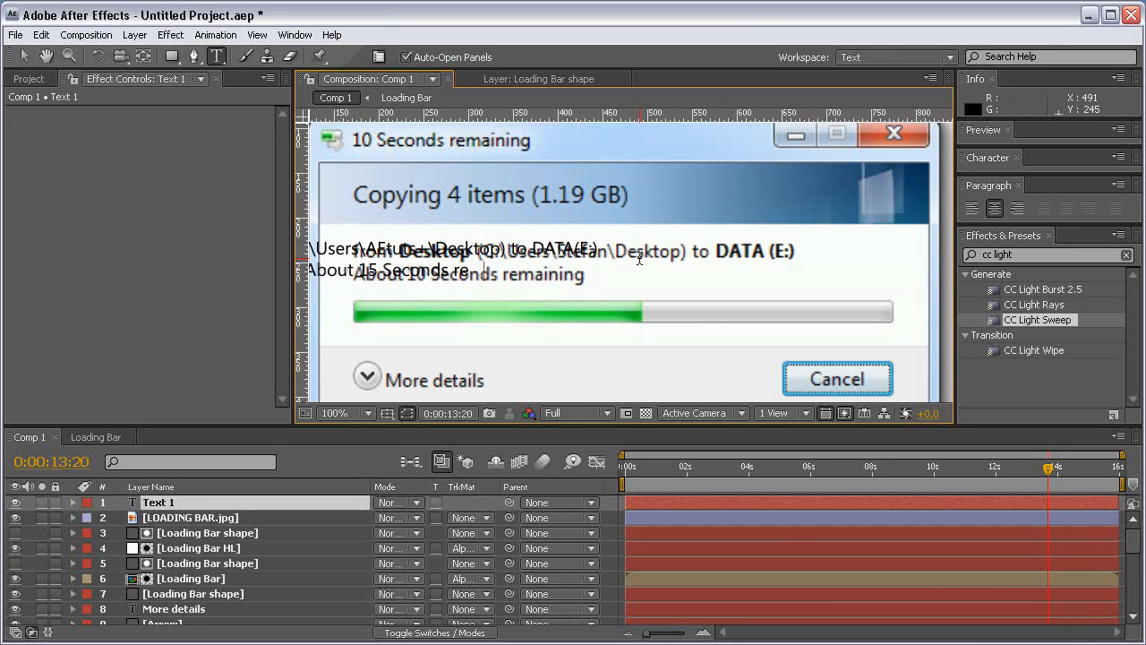
pyautogui.write('maing')
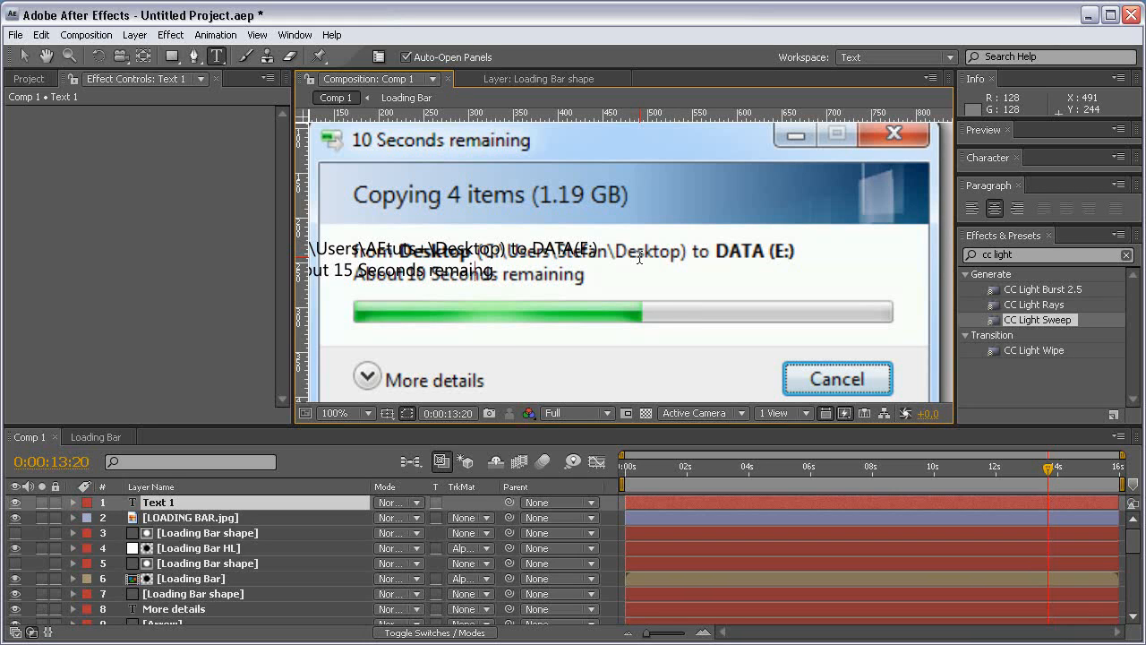
pyautogui.write('n')
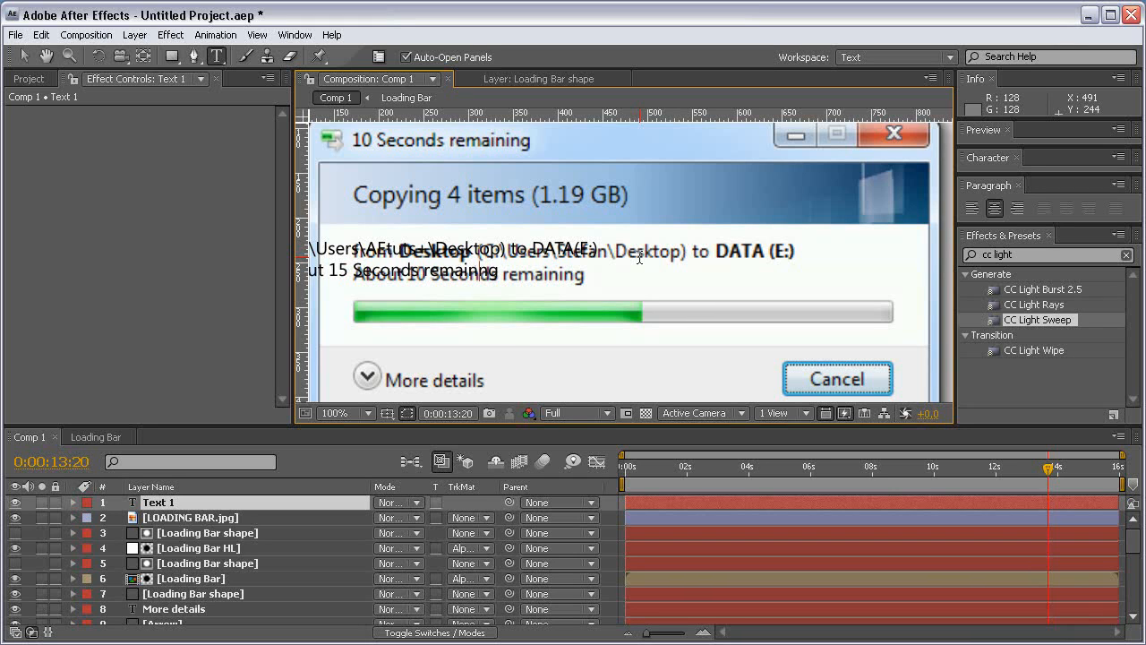
pyautogui.write('in')
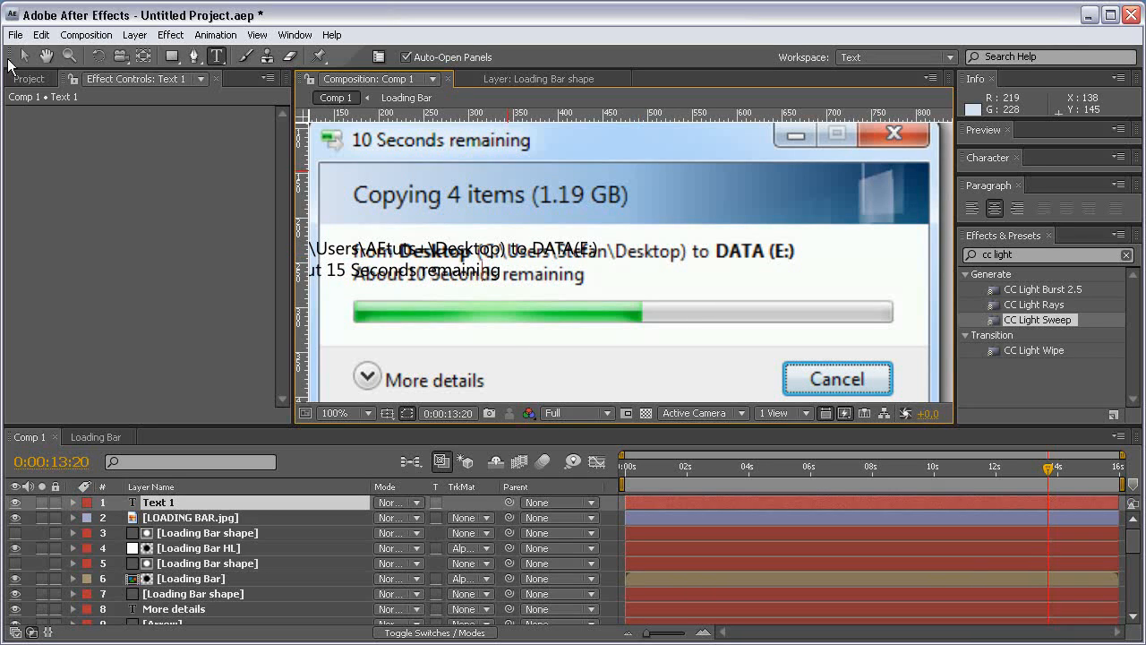
# Step: Hide the LOADING BAR.jpg reference and place the text, left-aligned, just above the progress bar
pyautogui.click(15, 518)
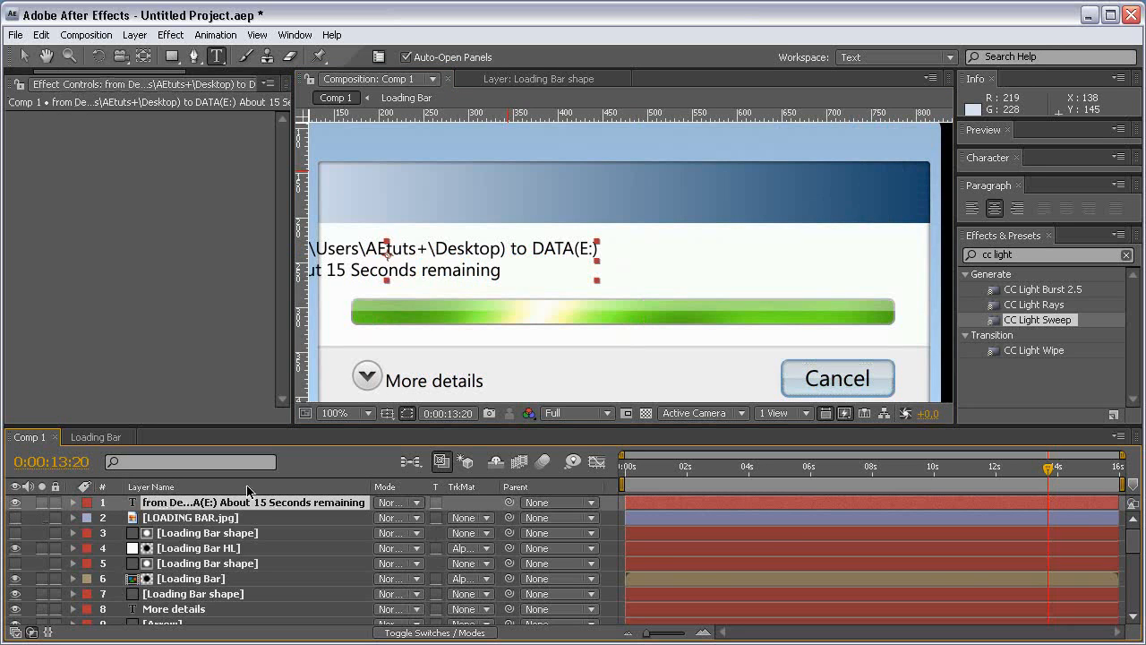
pyautogui.click(23, 56)
pyautogui.moveTo(501, 253); pyautogui.dragTo(414, 271)
pyautogui.click(971, 208)
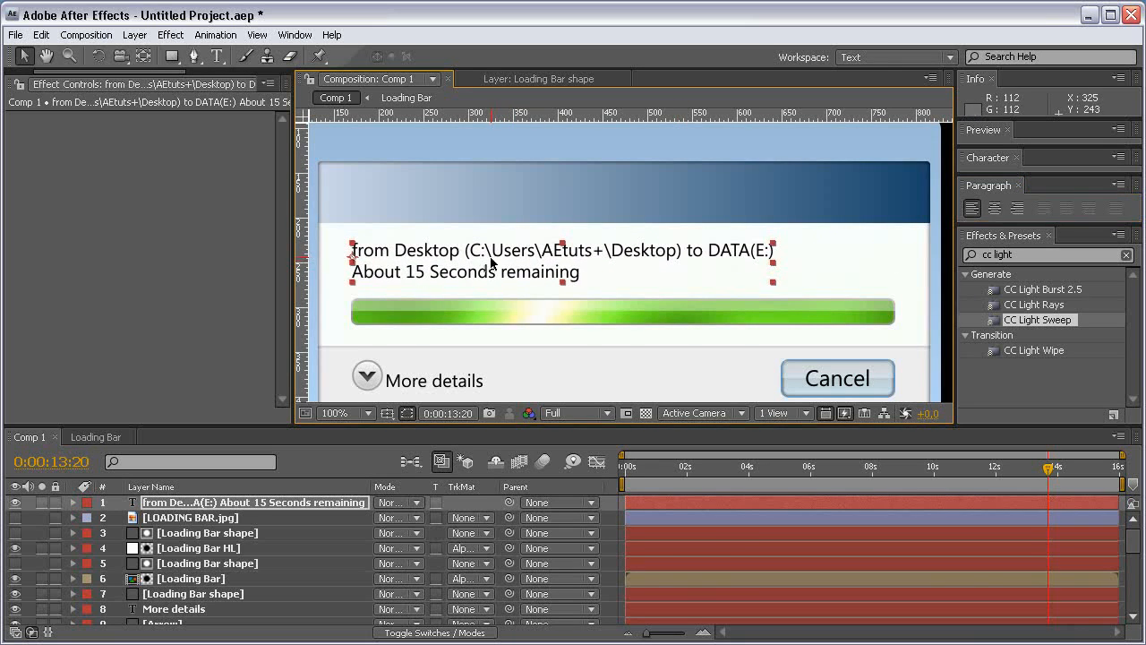
# Step: Set the first word "Desktop" in the upper text line to the Bold style of Segoe UI
pyautogui.doubleClick(457, 252)
pyautogui.tripleClick(437, 252)
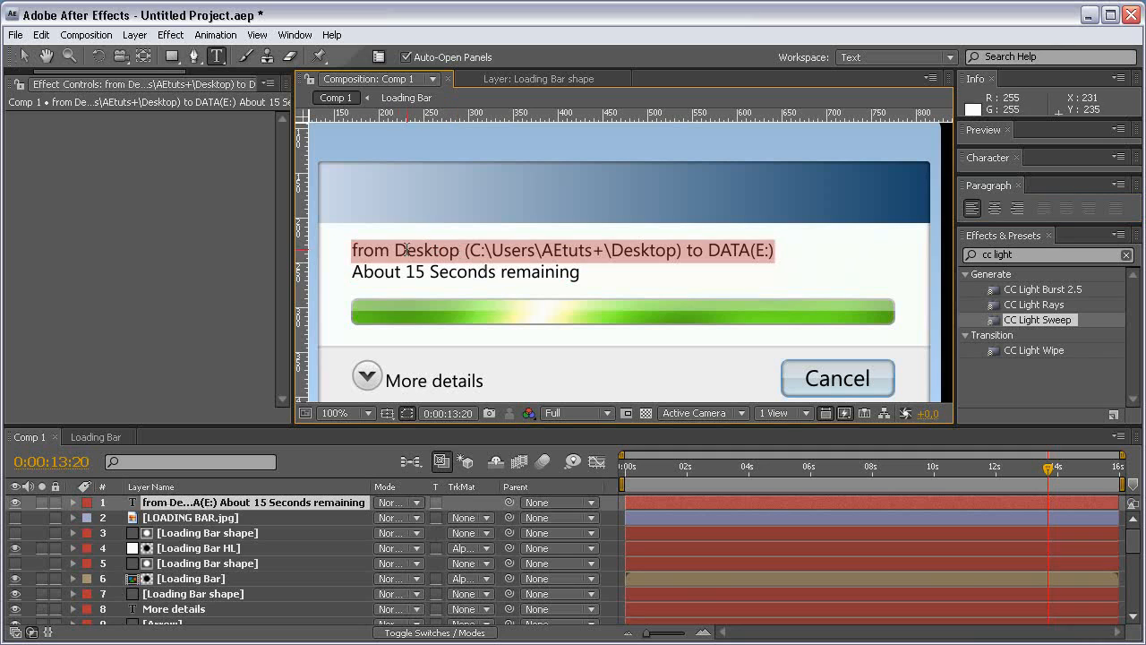
pyautogui.moveTo(395, 252); pyautogui.dragTo(460, 252)
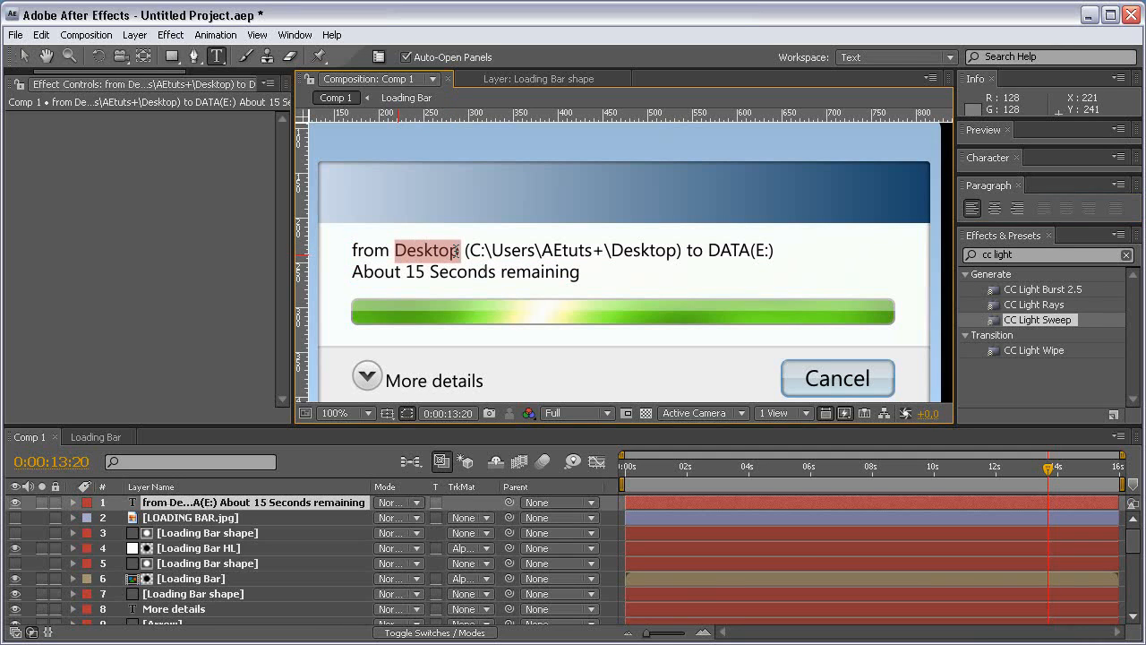
pyautogui.click(989, 174)
pyautogui.click(1068, 254)
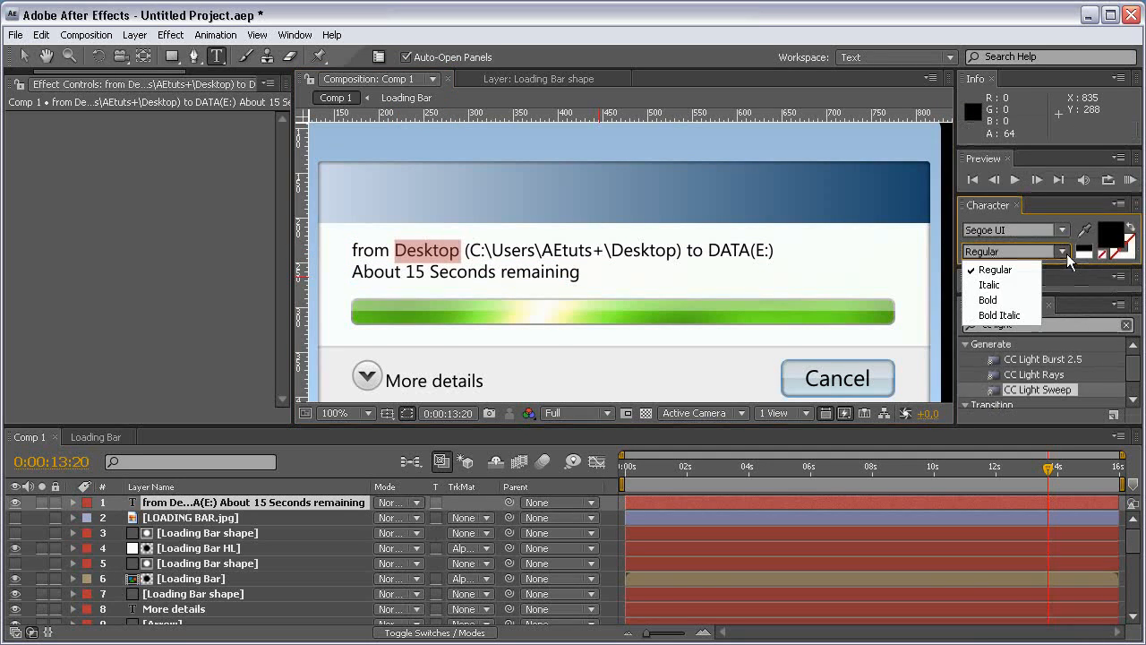
pyautogui.click(1026, 301)
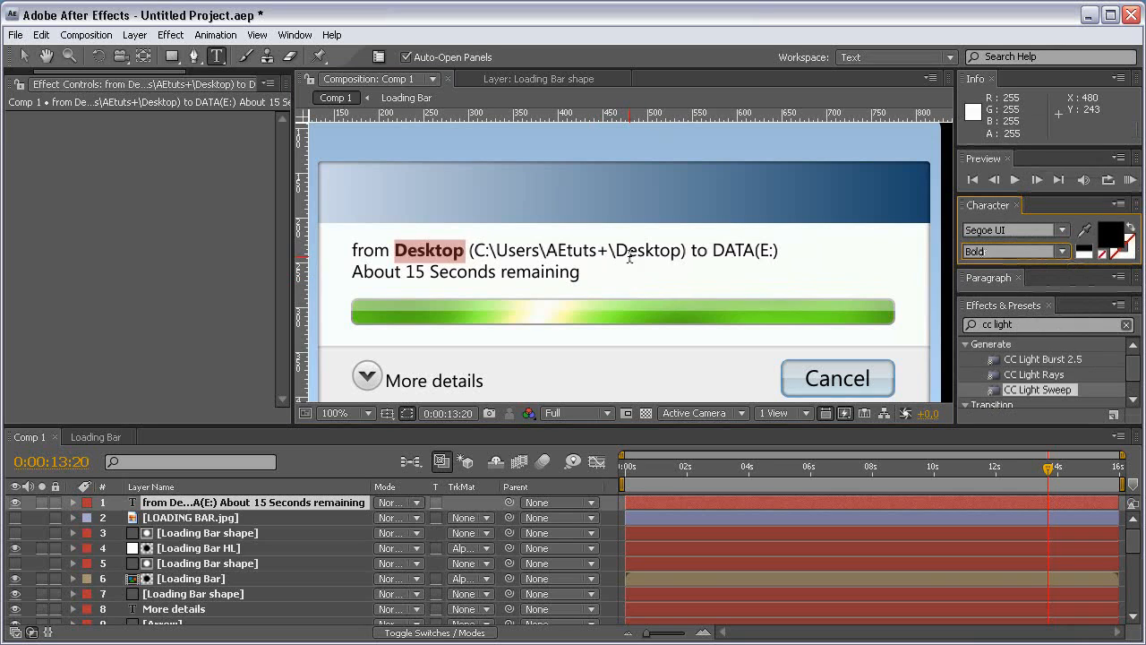
# Step: Set "DATA(E:)" at the end of the upper text line to Bold and finish text editing
pyautogui.moveTo(713, 251); pyautogui.dragTo(787, 253)
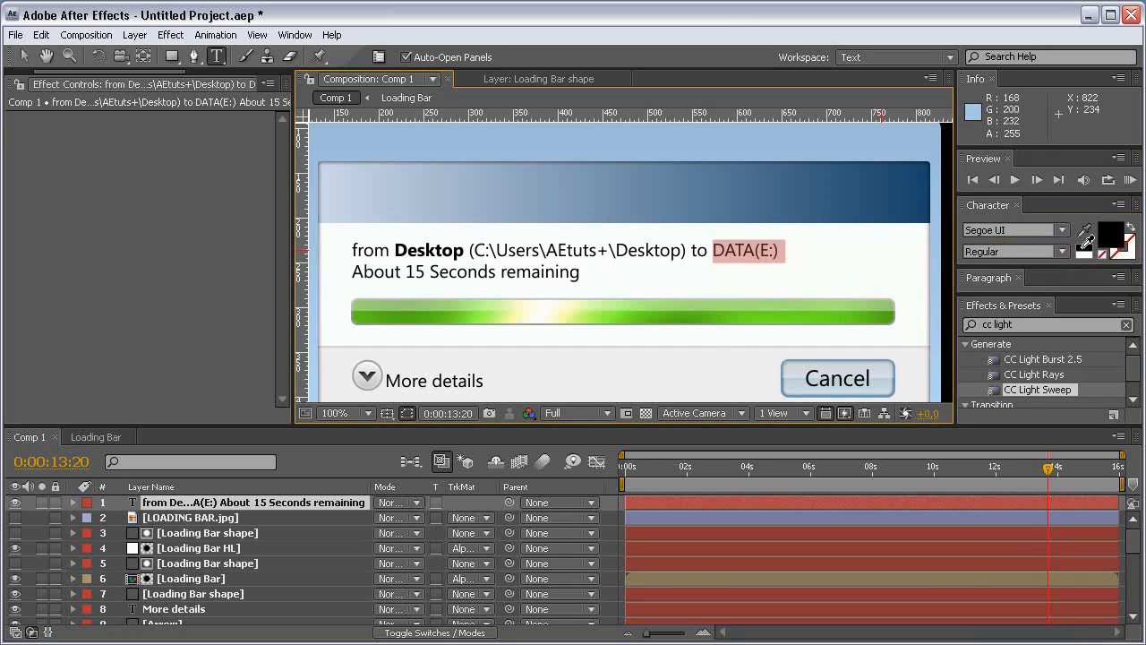
pyautogui.click(1063, 252)
pyautogui.click(1026, 301)
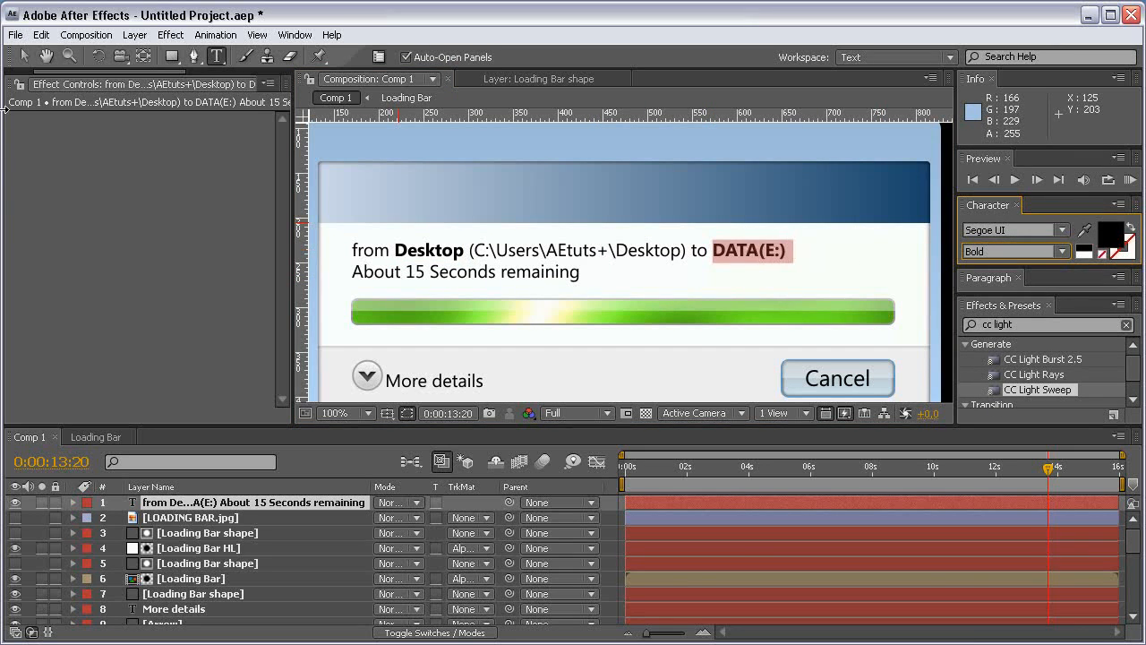
pyautogui.click(23, 55)
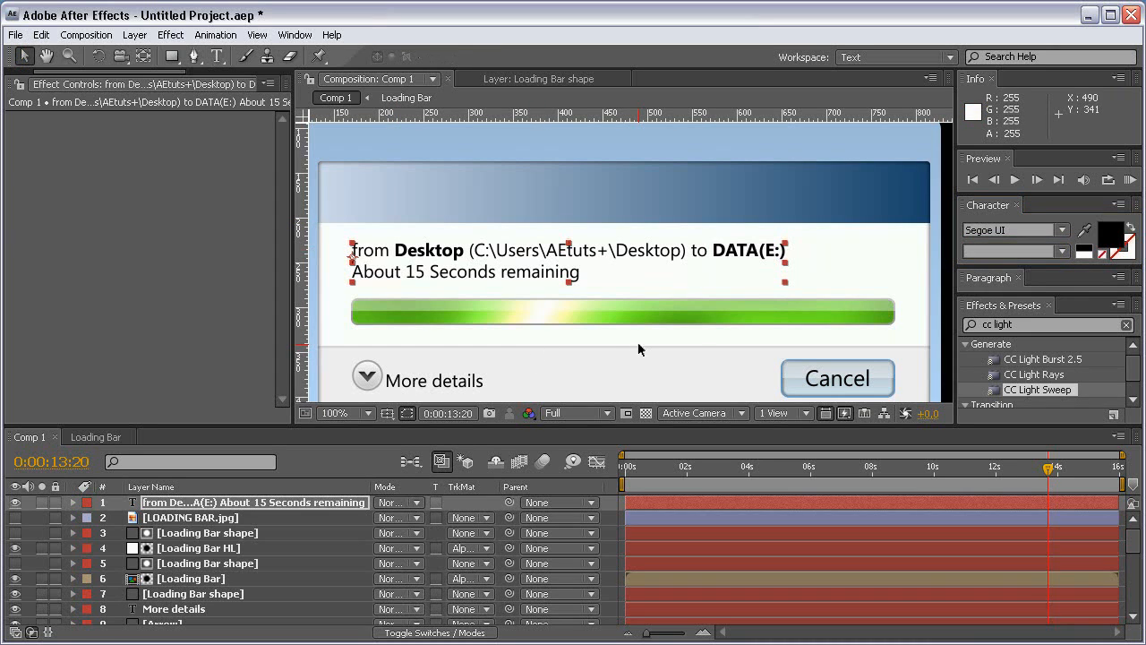
# Step: Stack the LOADING BAR.jpg layer above the new text layer and make the reference visible
pyautogui.moveTo(155, 512); pyautogui.dragTo(157, 526)
pyautogui.click(24, 508)
pyautogui.click(16, 504)
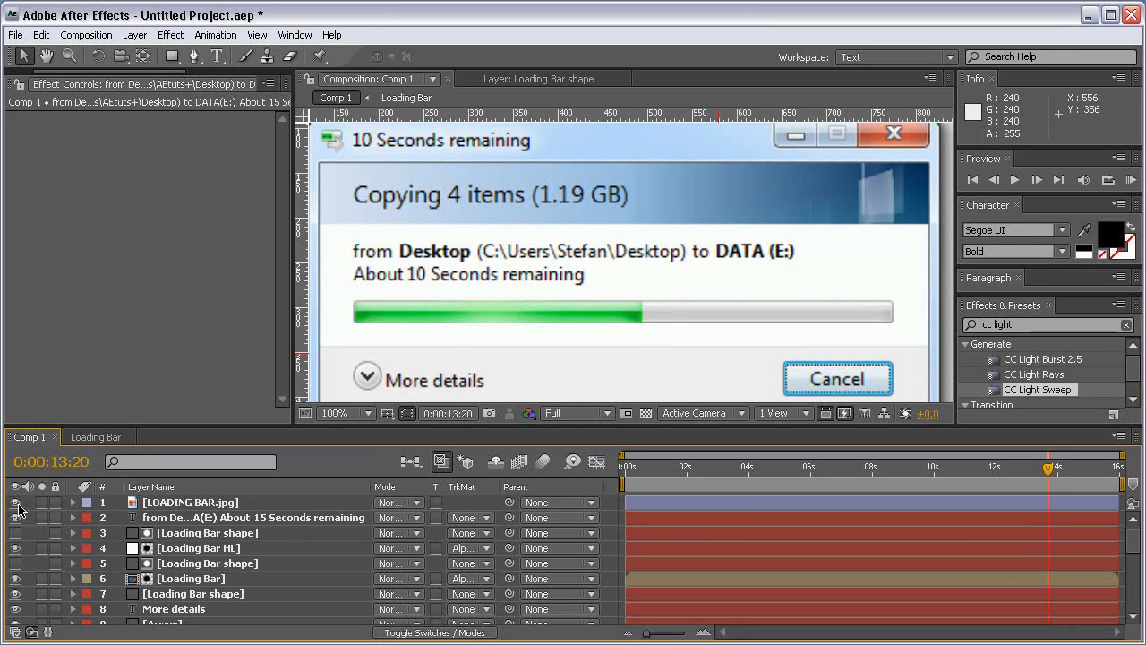
# Step: Create a white (FFFFFF) solid named Buttons at 960 x 540 px and place it beneath the LOADING BAR.jpg layer
pyautogui.moveTo(677, 184); pyautogui.dragTo(676, 232)
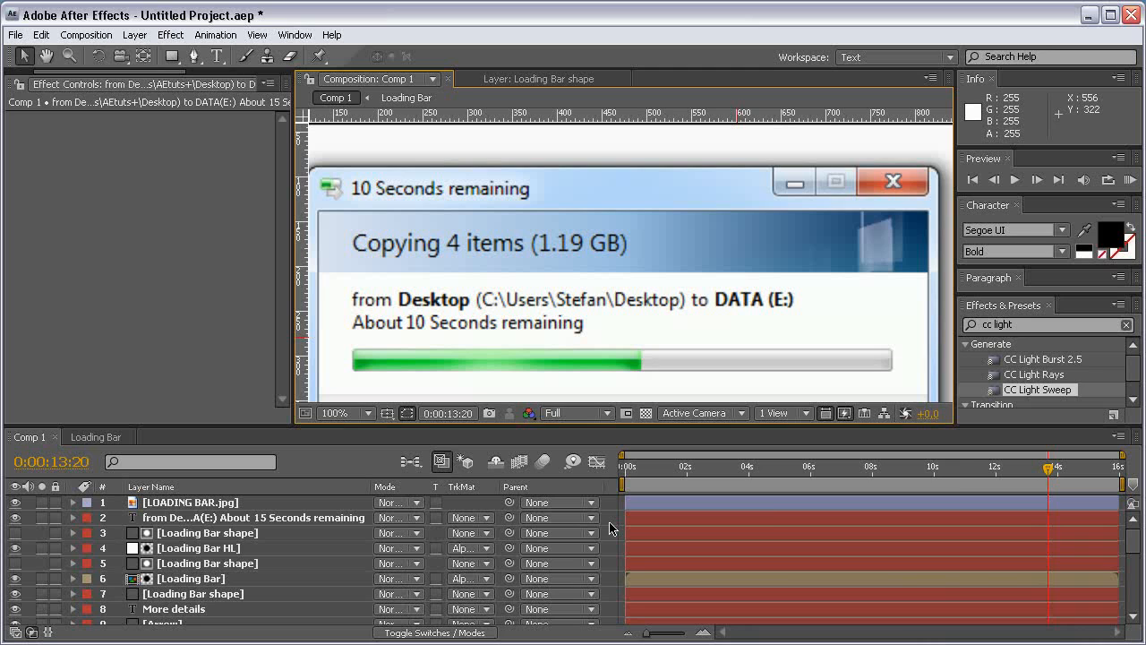
pyautogui.hotkey('ctrl', 'y')
pyautogui.moveTo(886, 148); pyautogui.dragTo(485, 161)
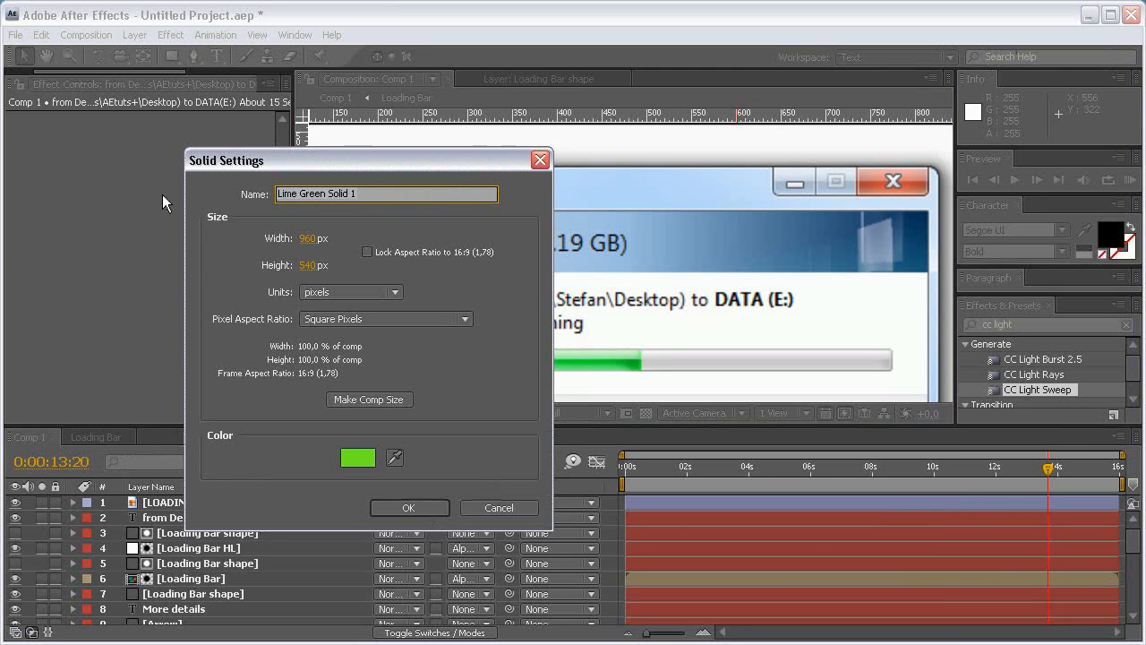
pyautogui.write('Buttons')
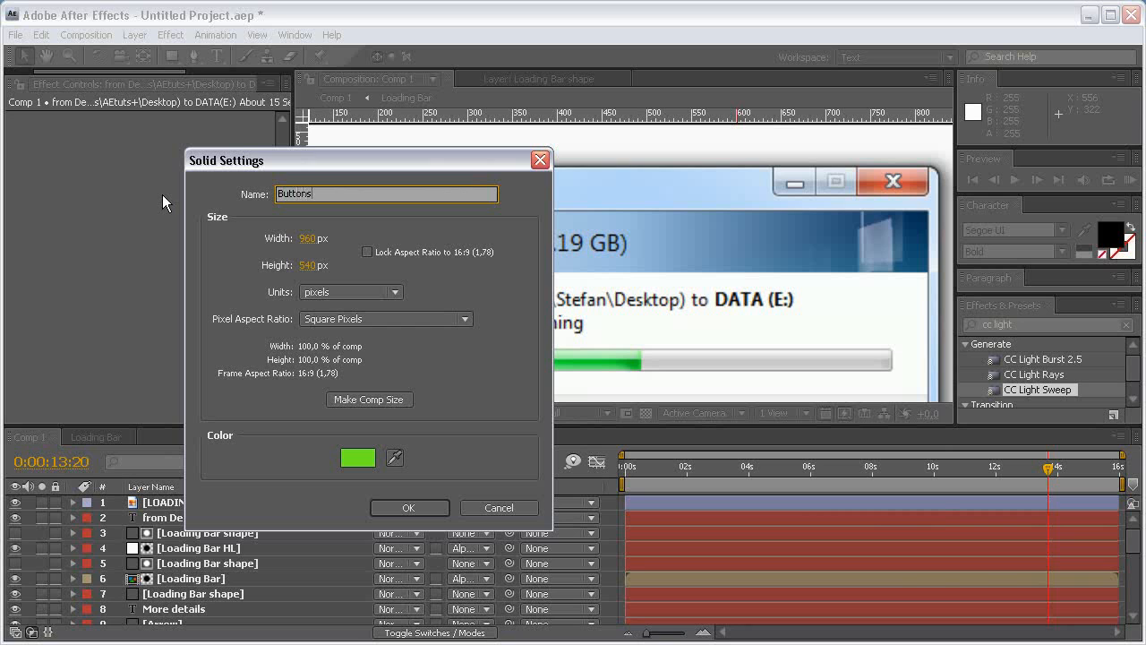
pyautogui.click(357, 457)
pyautogui.write('FFFFFF')
pyautogui.press('Return')
pyautogui.press('Return')
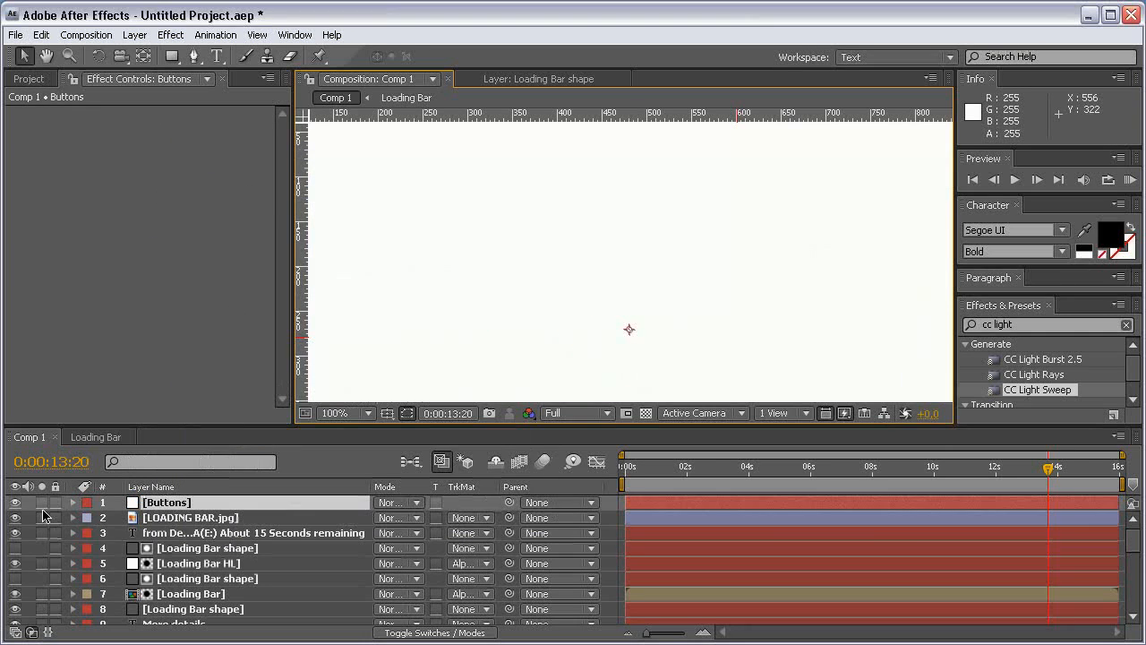
pyautogui.moveTo(224, 502); pyautogui.dragTo(281, 518)
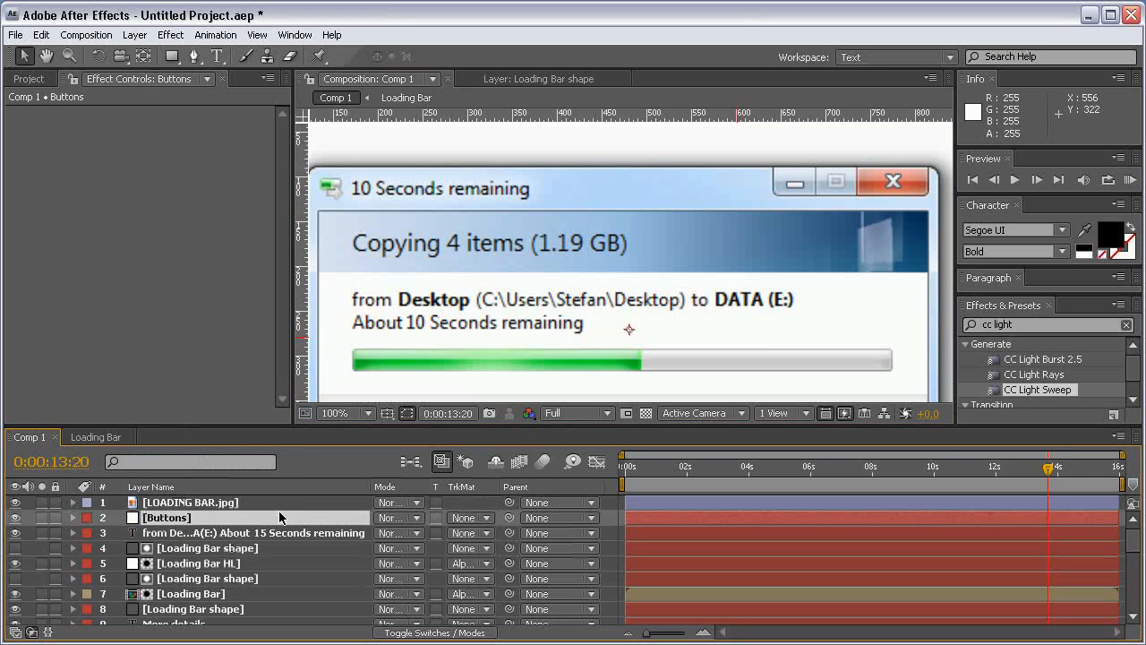
# Step: Place guides along the right, bottom, left and top edges of the reference window's minimize, maximize and close button group
pyautogui.press('`')
pyautogui.moveTo(12, 347); pyautogui.dragTo(878, 342)
pyautogui.press('h')
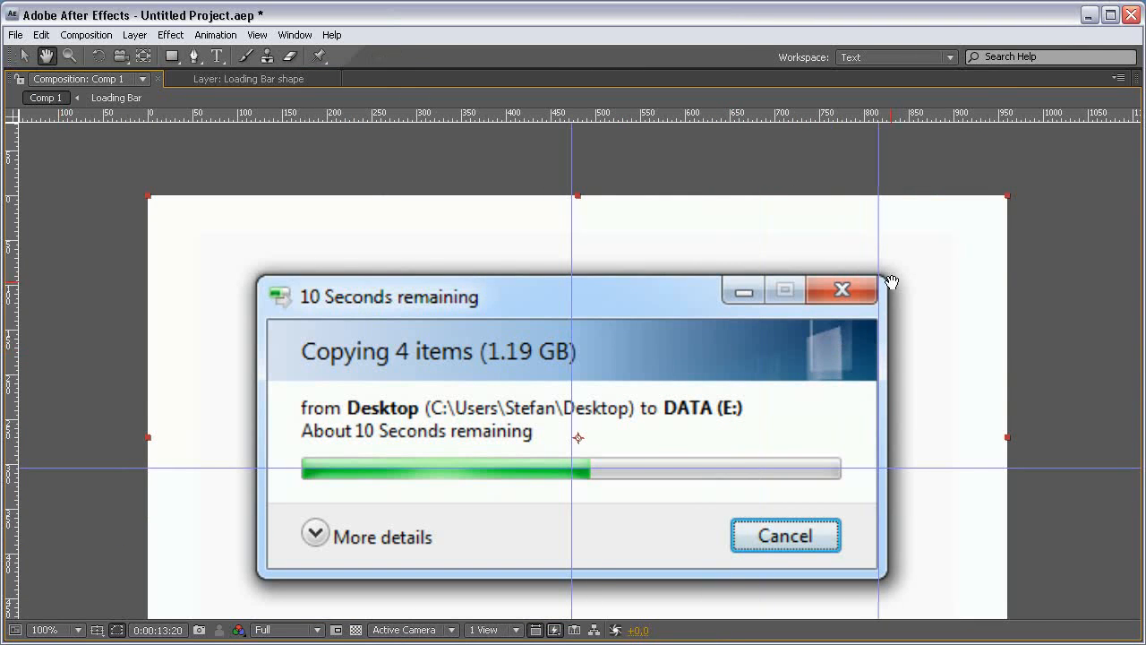
pyautogui.scroll(4, 892, 282)
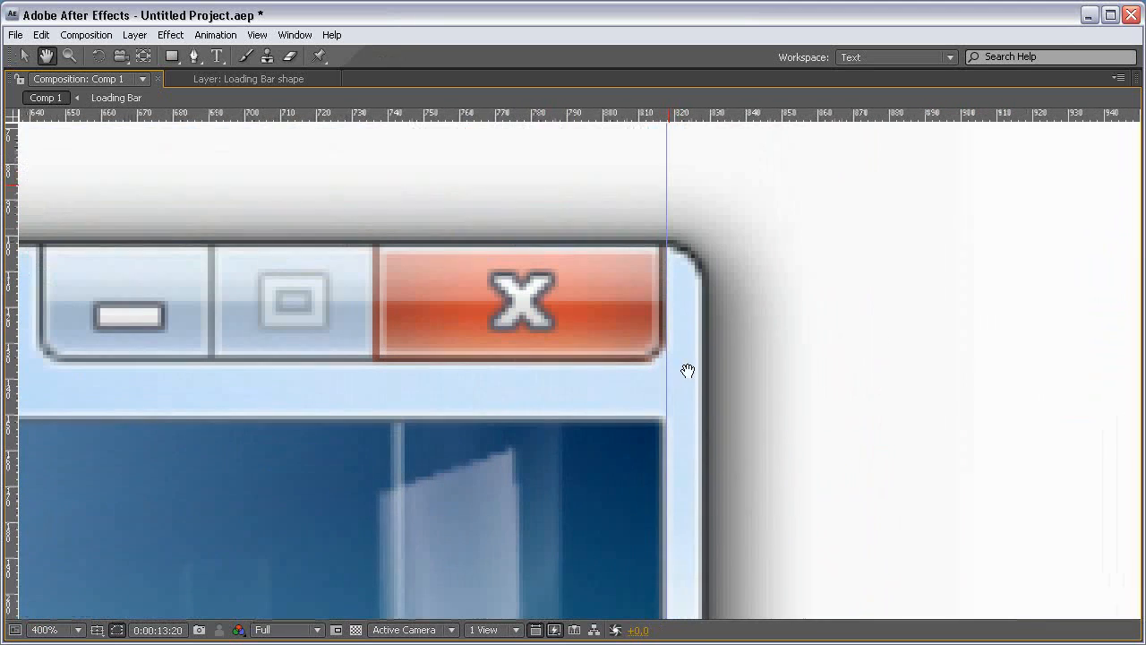
pyautogui.moveTo(688, 371); pyautogui.dragTo(676, 417)
pyautogui.press('v')
pyautogui.moveTo(663, 125); pyautogui.dragTo(674, 416)
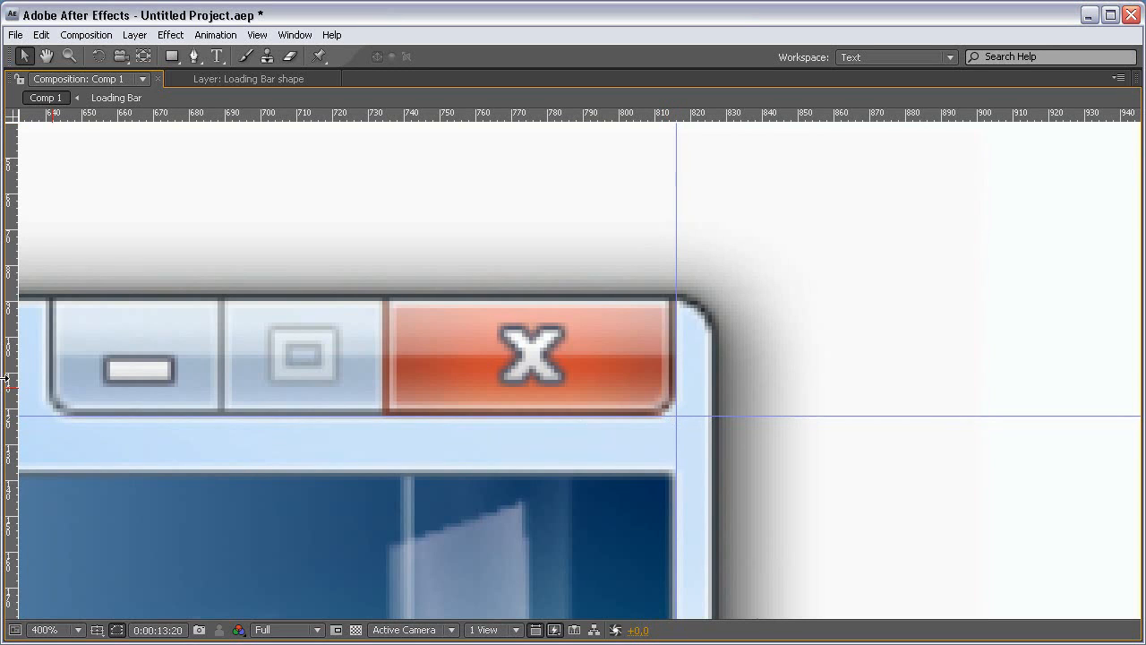
pyautogui.moveTo(24, 376); pyautogui.dragTo(46, 377)
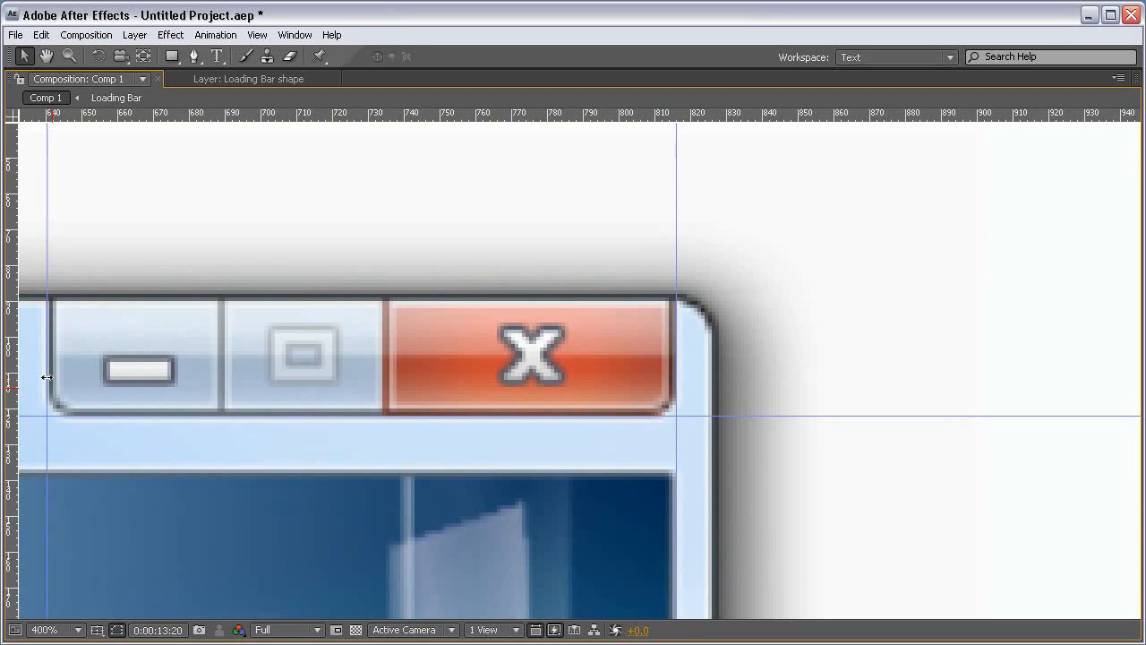
pyautogui.moveTo(387, 119); pyautogui.dragTo(399, 297)
pyautogui.press(',')
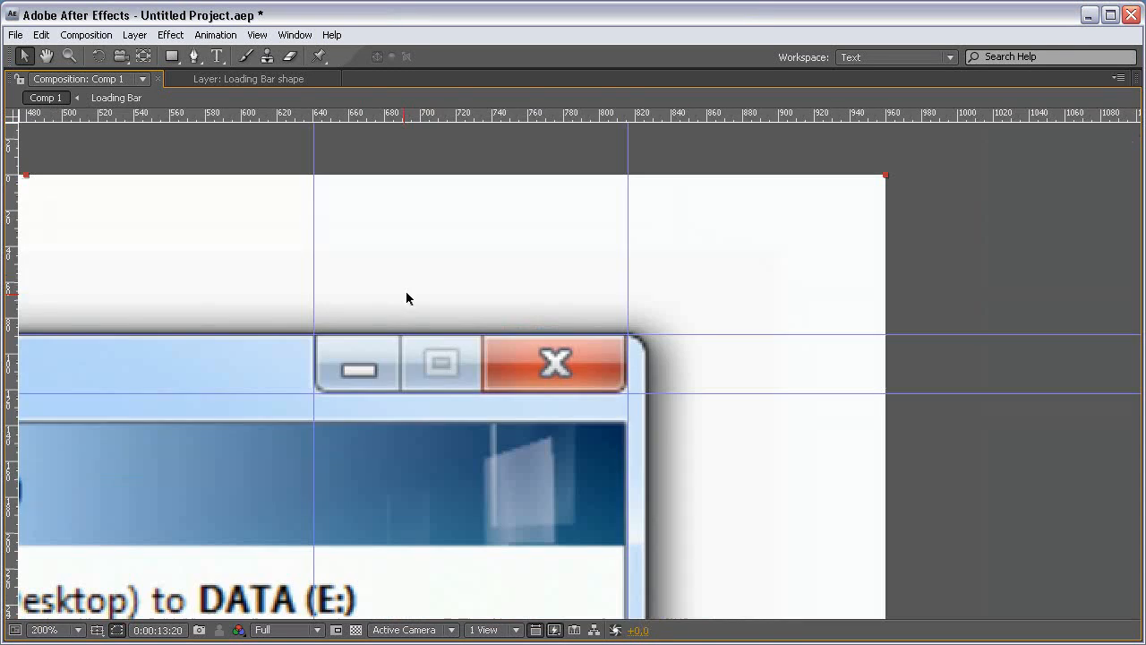
# Step: Draw a rounded-rectangle mask about 176 x 42 px on the Buttons solid, starting at the window-button group's upper-left guide intersection
pyautogui.press('`')
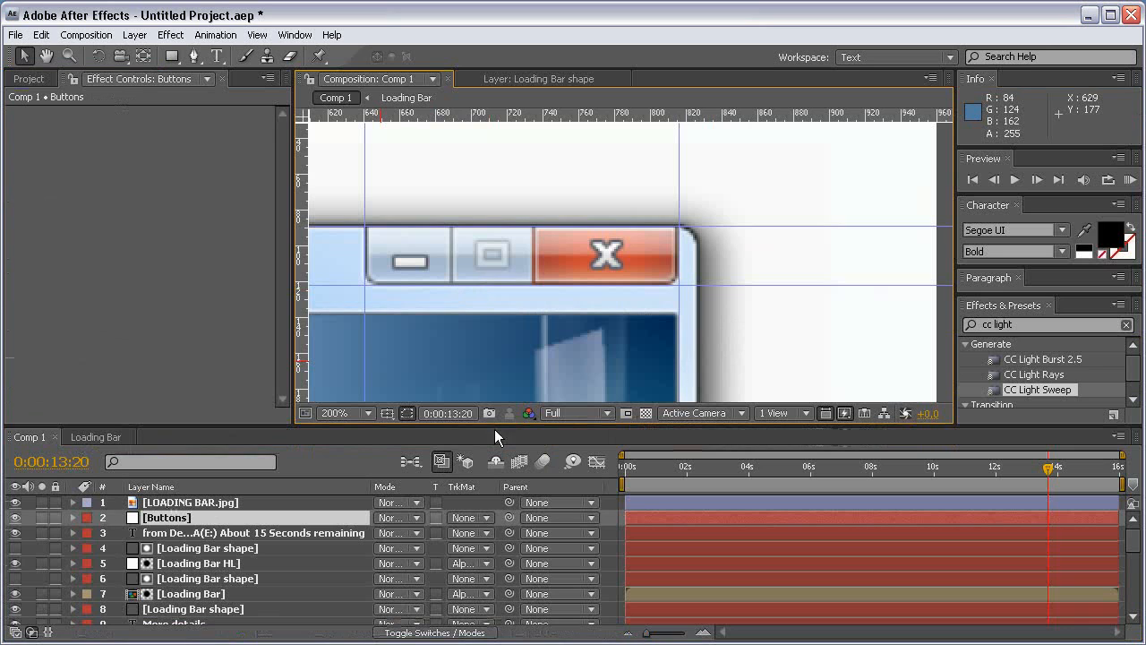
pyautogui.press('q')
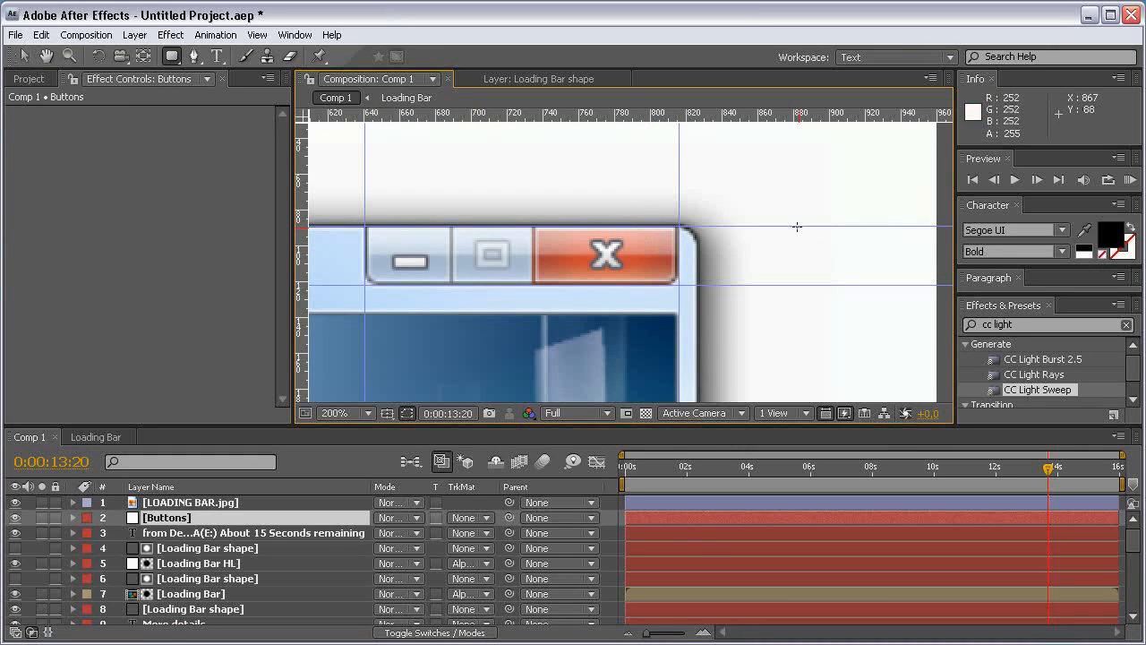
pyautogui.moveTo(365, 225); pyautogui.dragTo(678, 300)
pyautogui.press('`')
pyautogui.scroll(2, 707, 291)
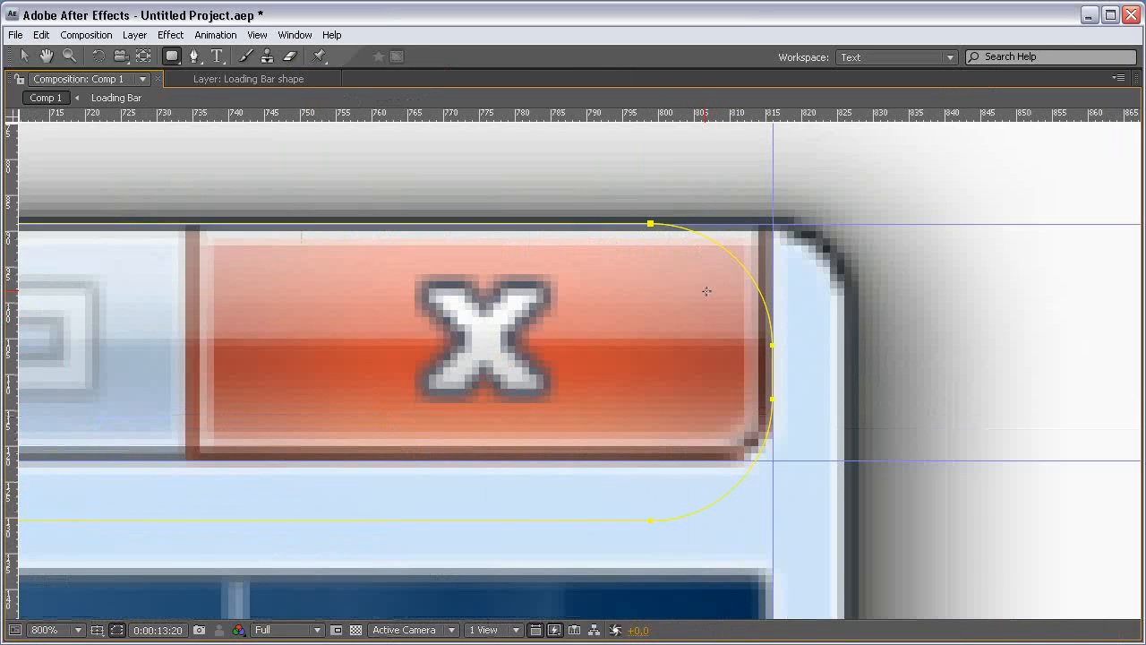
# Step: Square off the mask's upper-right corner by deleting its extra vertex, removing the remaining curve and moving that vertex to the guide intersection
pyautogui.press('v')
pyautogui.press('g')
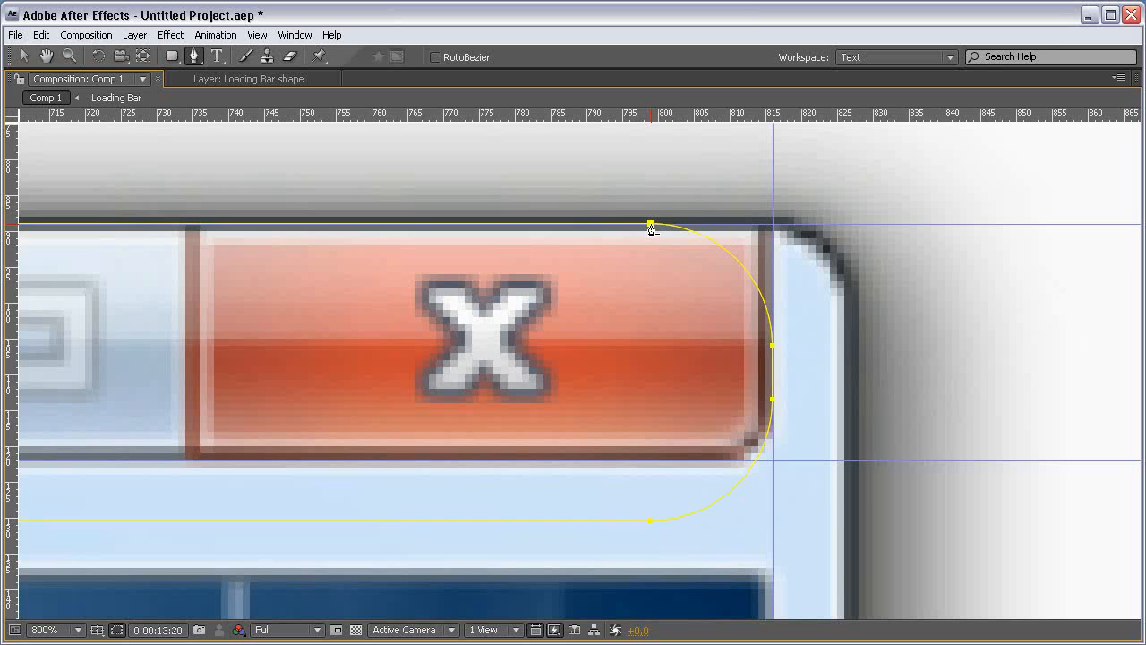
pyautogui.keyDown('ctrl'); pyautogui.click(651, 224); pyautogui.keyUp('ctrl')
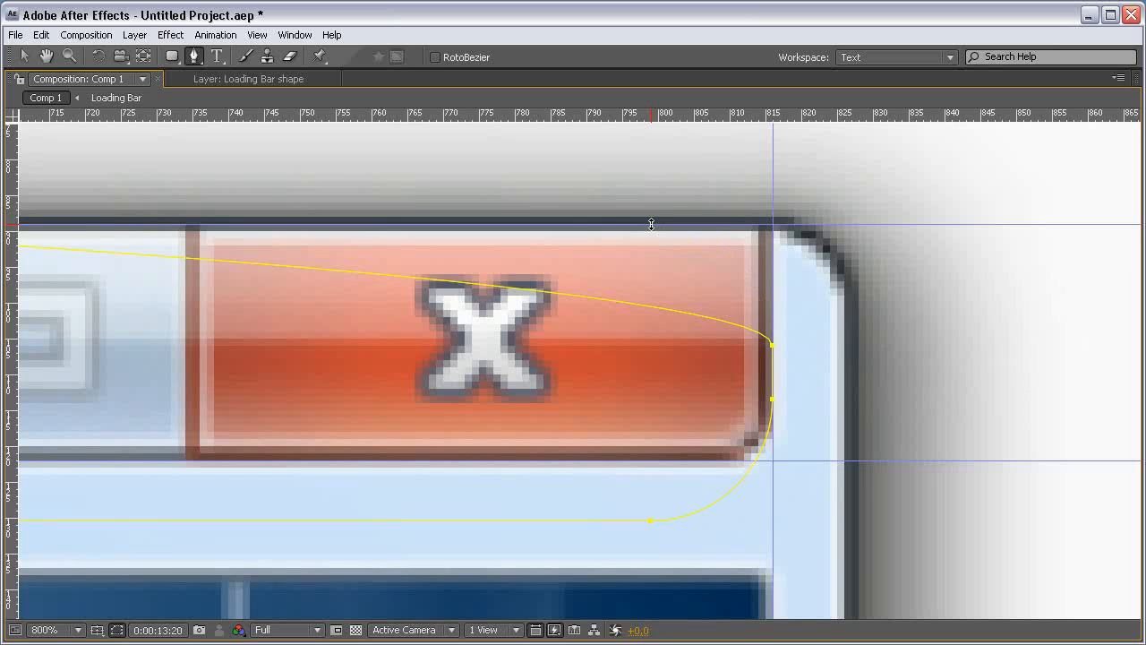
pyautogui.keyDown('alt'); pyautogui.click(774, 349); pyautogui.keyUp('alt')
pyautogui.hotkey('ctrl', 'z')
pyautogui.press('v')
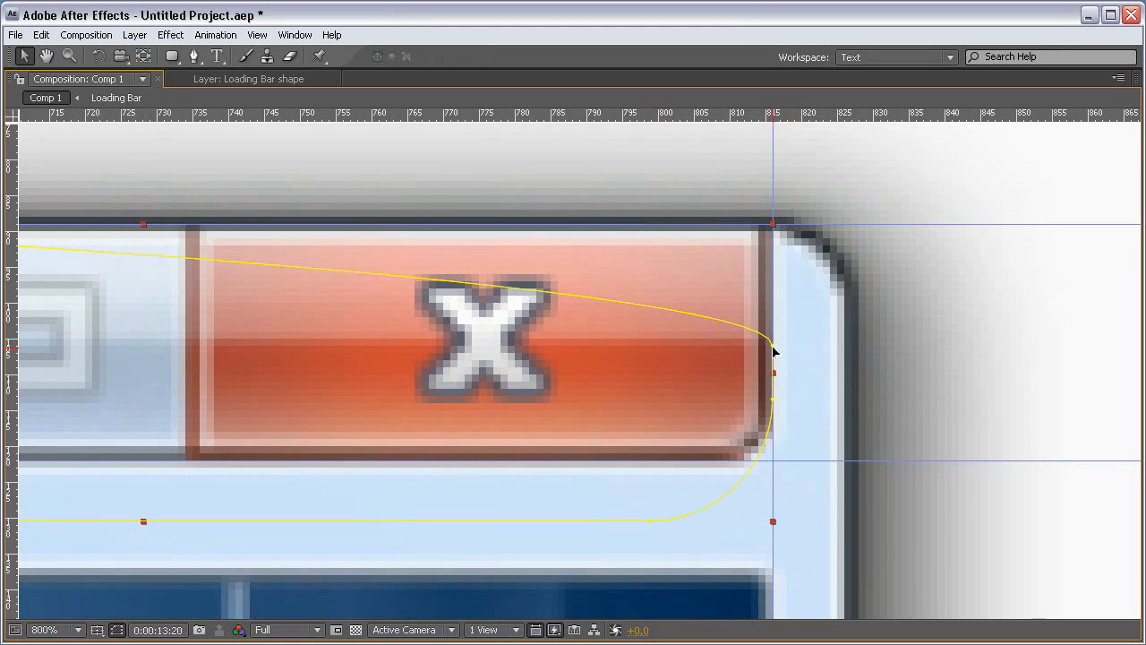
pyautogui.press('g')
pyautogui.keyDown('alt'); pyautogui.click(774, 349); pyautogui.keyUp('alt')
pyautogui.press('v')
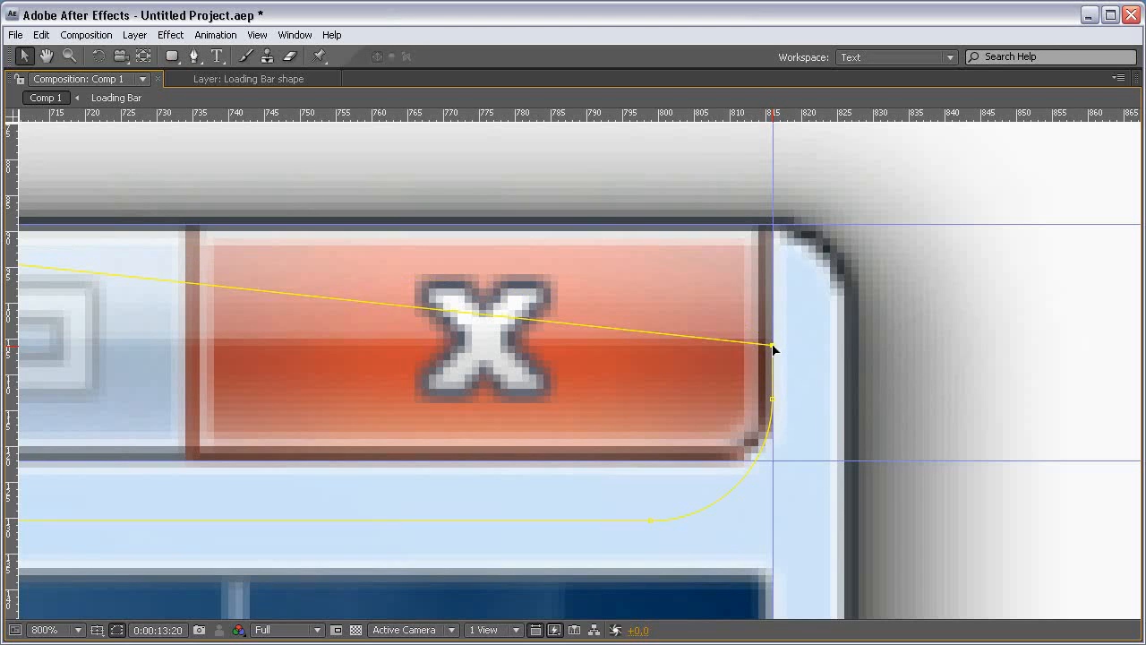
pyautogui.moveTo(774, 348); pyautogui.dragTo(774, 227)
# Step: Square off the mask's upper-left corner by deleting its extra vertex and moving the remaining straightened vertex to the guide intersection
pyautogui.press('h')
pyautogui.moveTo(443, 256); pyautogui.dragTo(599, 257)
pyautogui.press('v')
pyautogui.press('g')
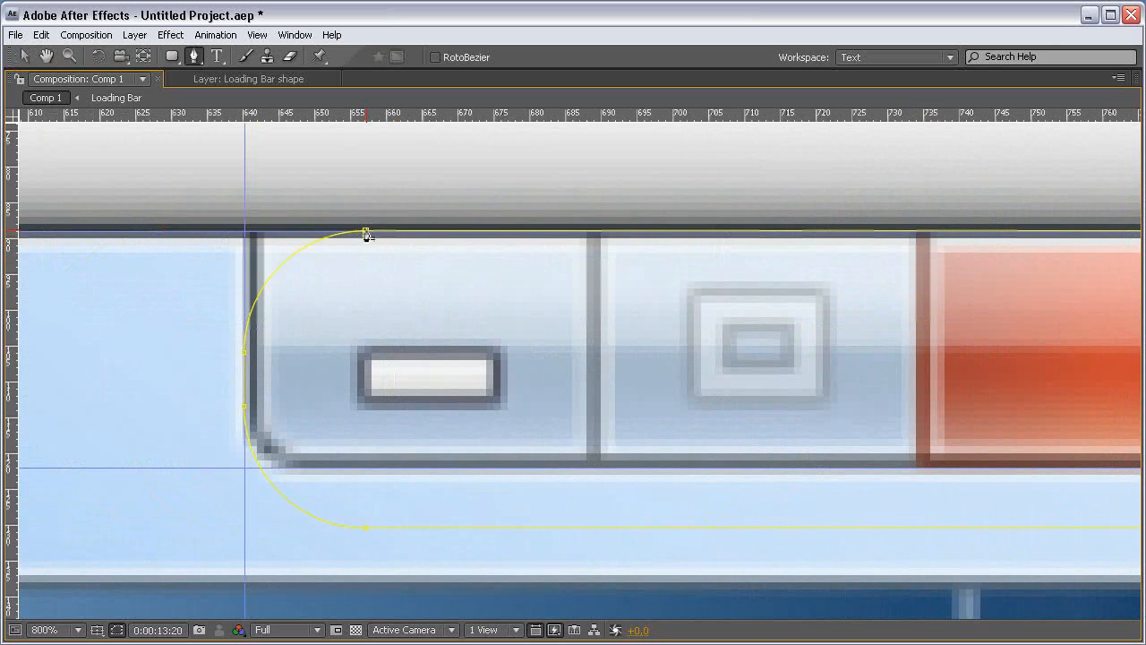
pyautogui.click(247, 360)
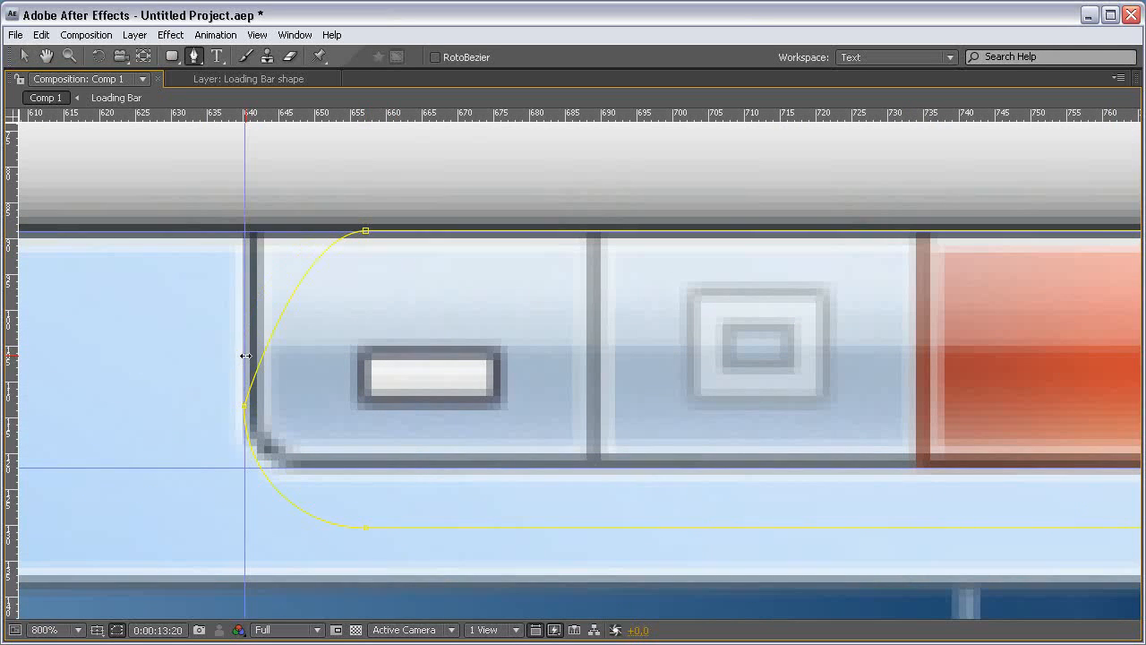
pyautogui.keyDown('alt'); pyautogui.click(366, 232); pyautogui.keyUp('alt')
pyautogui.press('v')
pyautogui.moveTo(366, 232); pyautogui.dragTo(247, 231)
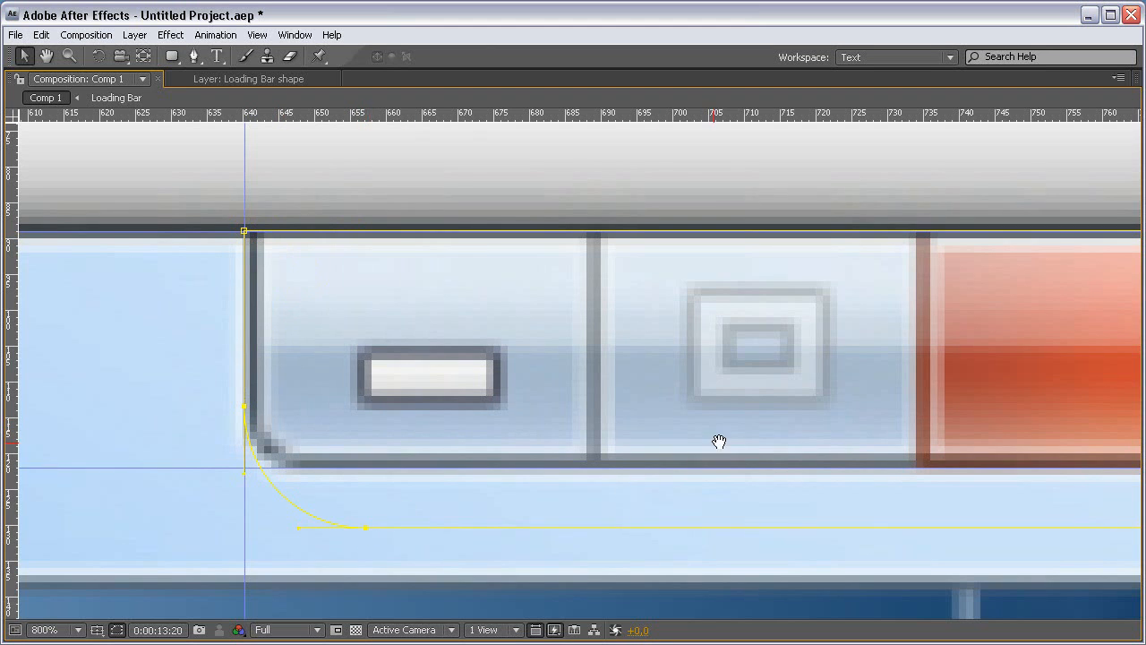
# Step: Move the mask's lower vertices up together until its bottom edge meets the guide beneath the window buttons
pyautogui.press('space')
pyautogui.moveTo(719, 440); pyautogui.dragTo(216, 420)
pyautogui.moveTo(976, 401); pyautogui.dragTo(803, 549)
pyautogui.press('Up')
pyautogui.press('Up')
pyautogui.press('Up')
pyautogui.press('Up')
pyautogui.press('Up')
pyautogui.press('Up')
pyautogui.press('Up')
pyautogui.press('Up')
pyautogui.press('Up')
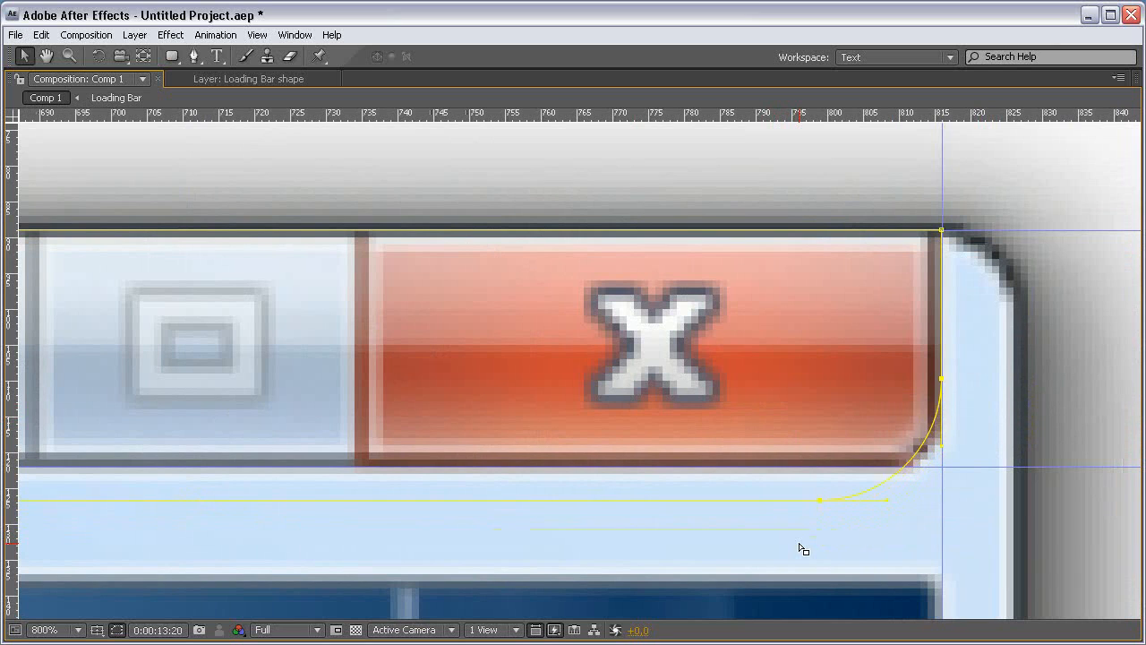
pyautogui.press('Down')
pyautogui.press('Down')
pyautogui.press('Down')
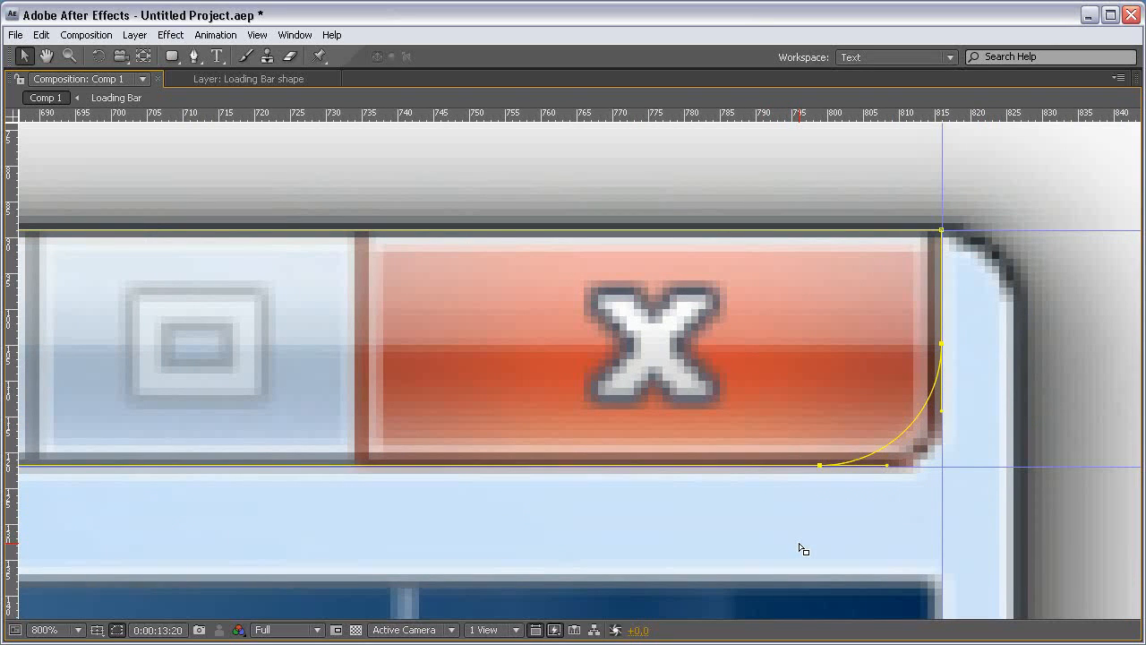
# Step: Scale the mask's lower-right corner curve down to a radius of about 8 px, matching the reference close button
pyautogui.click(981, 340)
pyautogui.click(942, 346)
pyautogui.keyDown('shift'); pyautogui.click(822, 470); pyautogui.keyUp('shift')
pyautogui.hotkey('ctrl', 't')
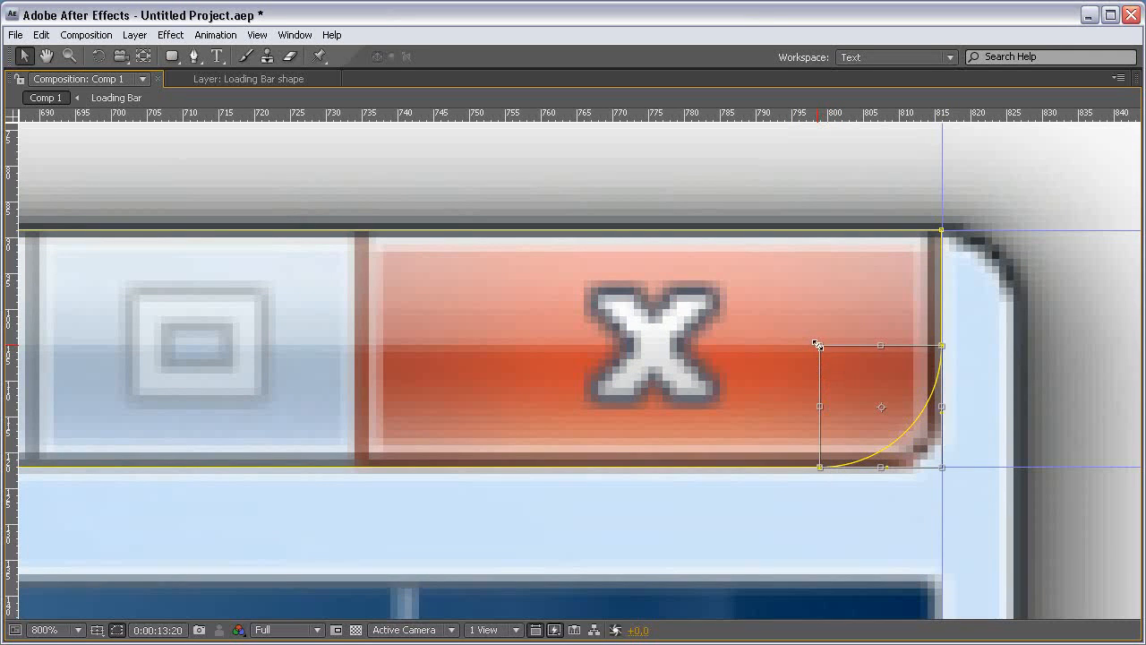
pyautogui.moveTo(818, 345); pyautogui.dragTo(877, 417)
pyautogui.press('Return')
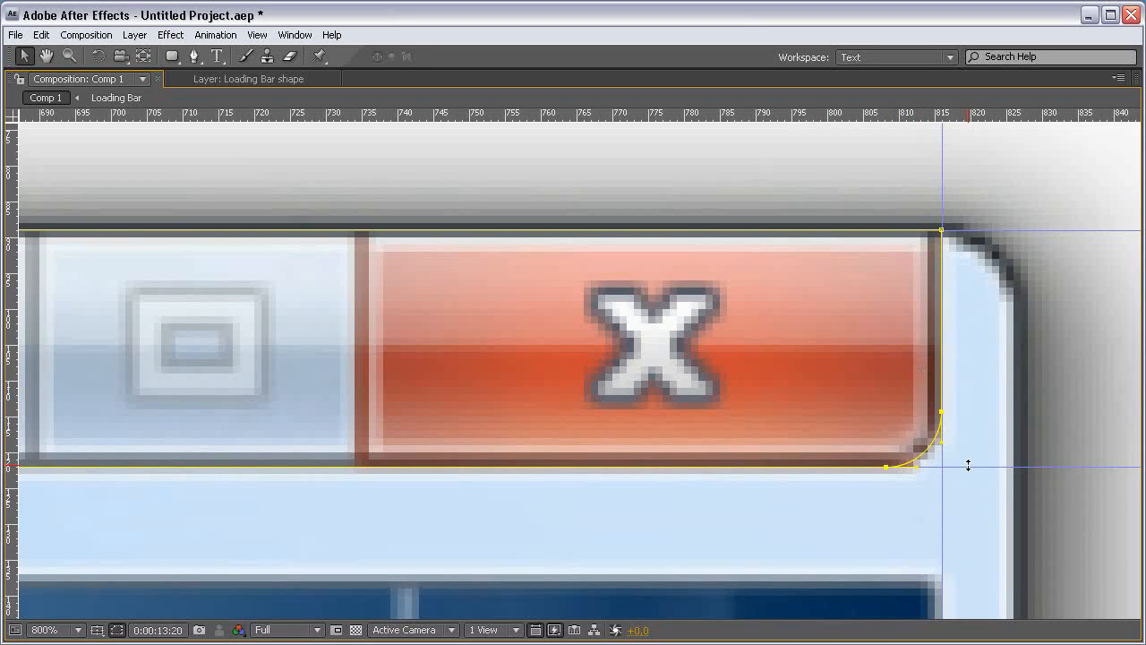
# Step: Move the lower horizontal guide to the start of the right corner curve and scale the lower-left corner curve to match it
pyautogui.moveTo(967, 467); pyautogui.dragTo(967, 412)
pyautogui.press('space')
pyautogui.moveTo(235, 384); pyautogui.dragTo(975, 385)
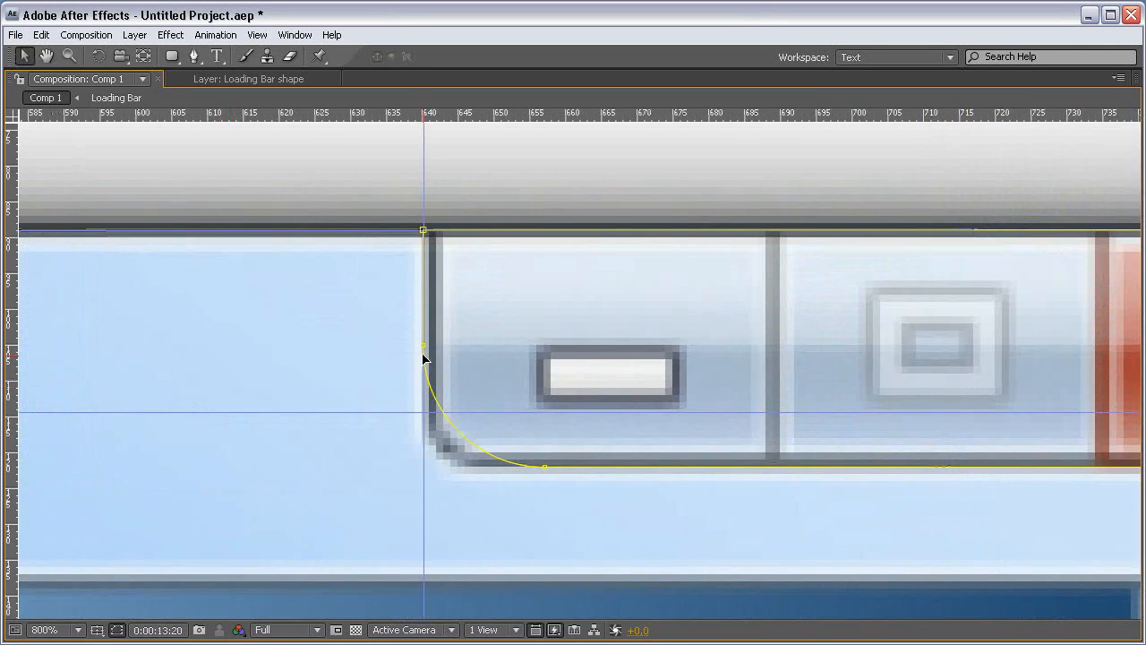
pyautogui.click(544, 468)
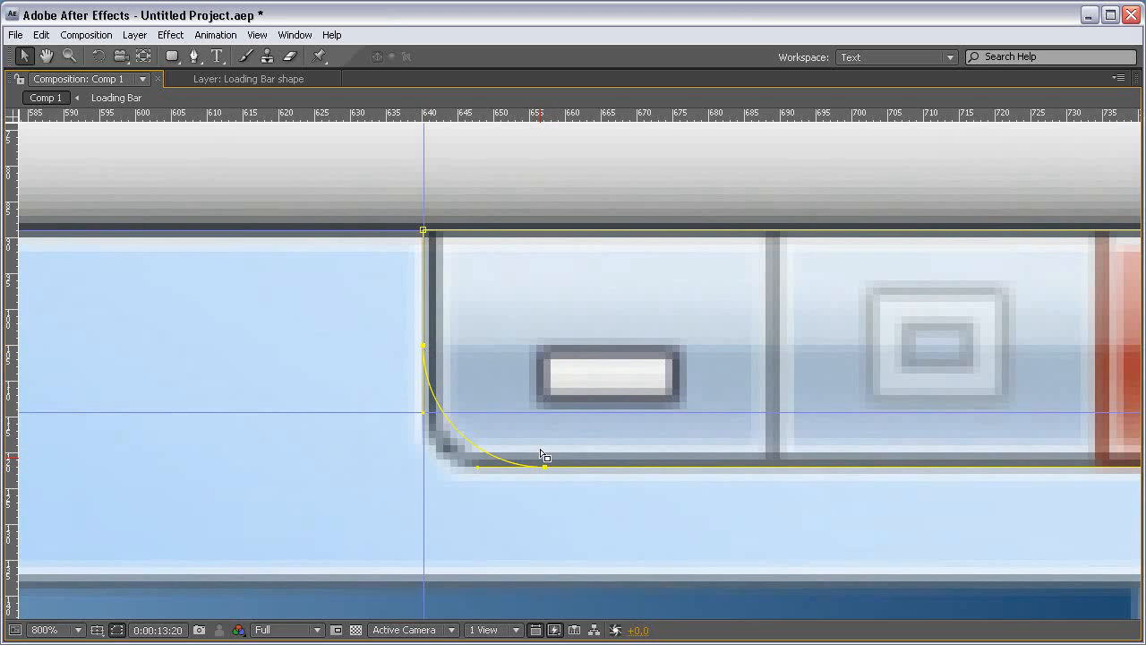
pyautogui.hotkey('ctrl', 't')
pyautogui.moveTo(543, 346); pyautogui.dragTo(480, 413)
pyautogui.press('Return')
pyautogui.press(',')
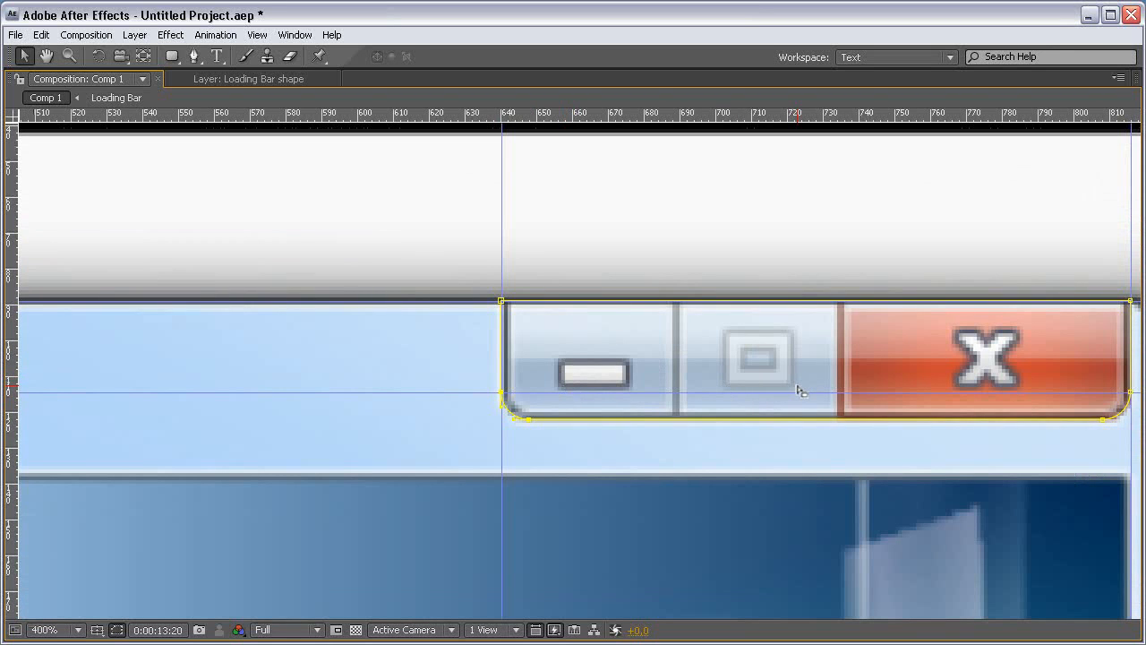
# Step: Rename the Buttons solid as Buttons Main in its solid settings
pyautogui.press('`')
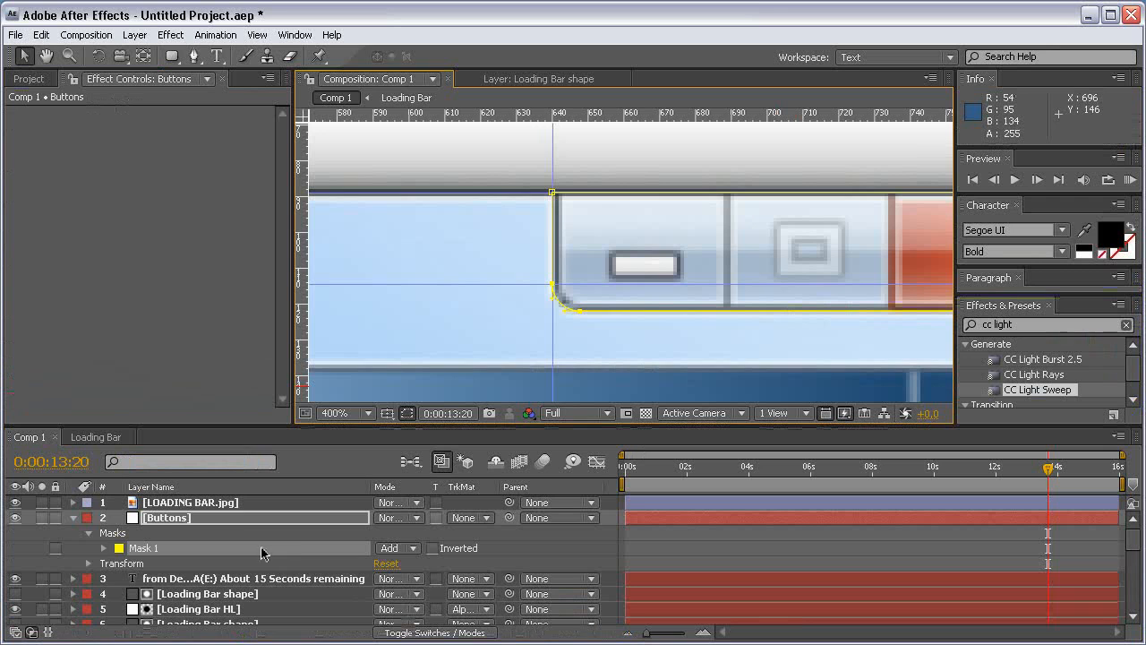
pyautogui.click(249, 520)
pyautogui.hotkey('ctrl', 'shift', 'y')
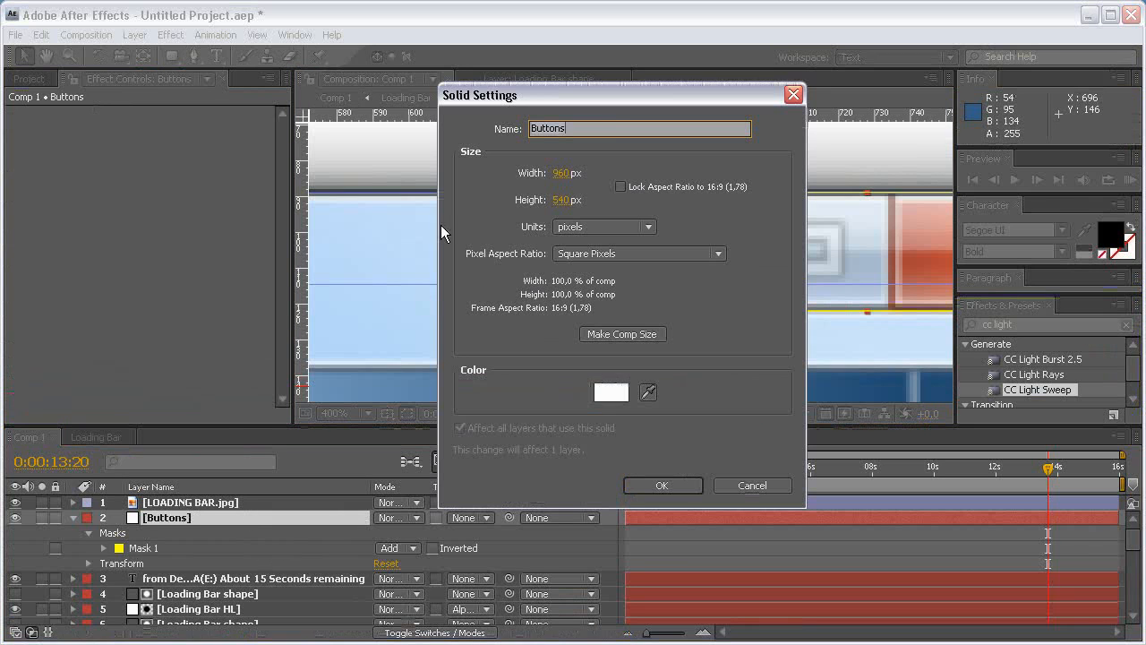
pyautogui.click(618, 130)
pyautogui.write('M')
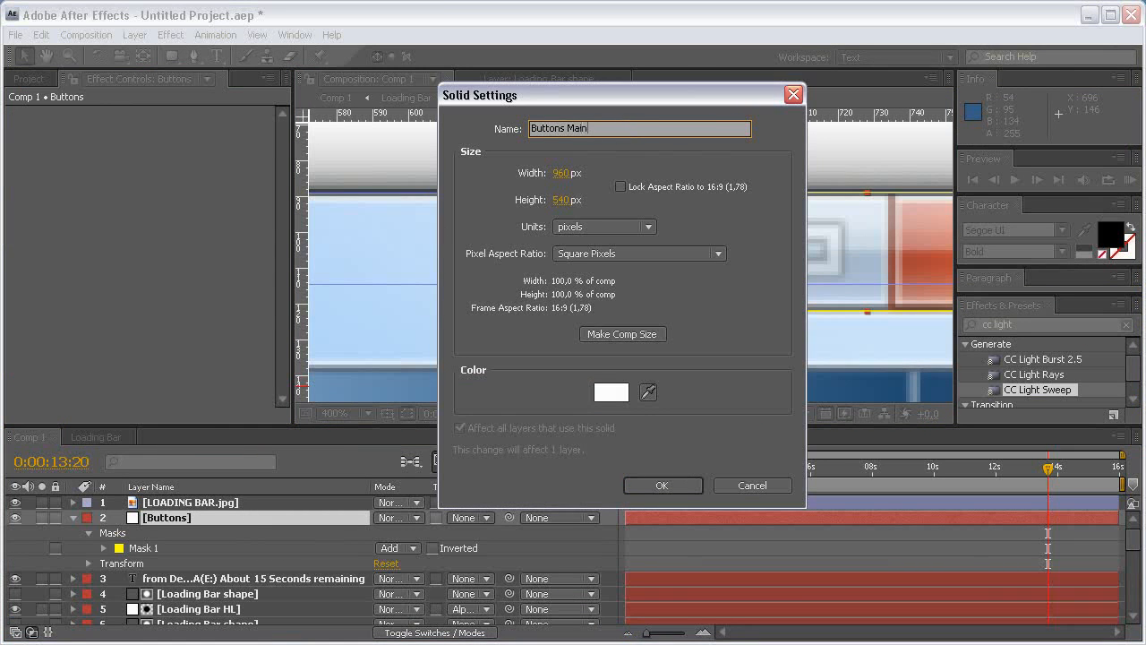
pyautogui.write('ain')
pyautogui.press('Return')
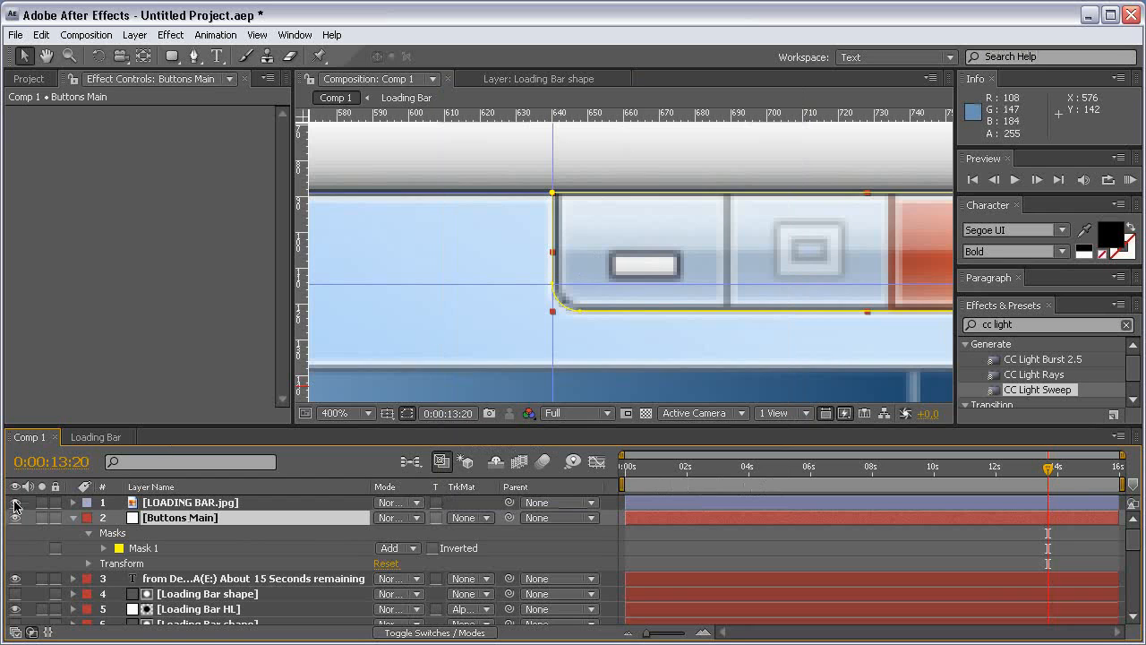
# Step: Hide the LOADING BAR.jpg reference and add a Stroke layer style to Buttons Main
pyautogui.click(15, 504)
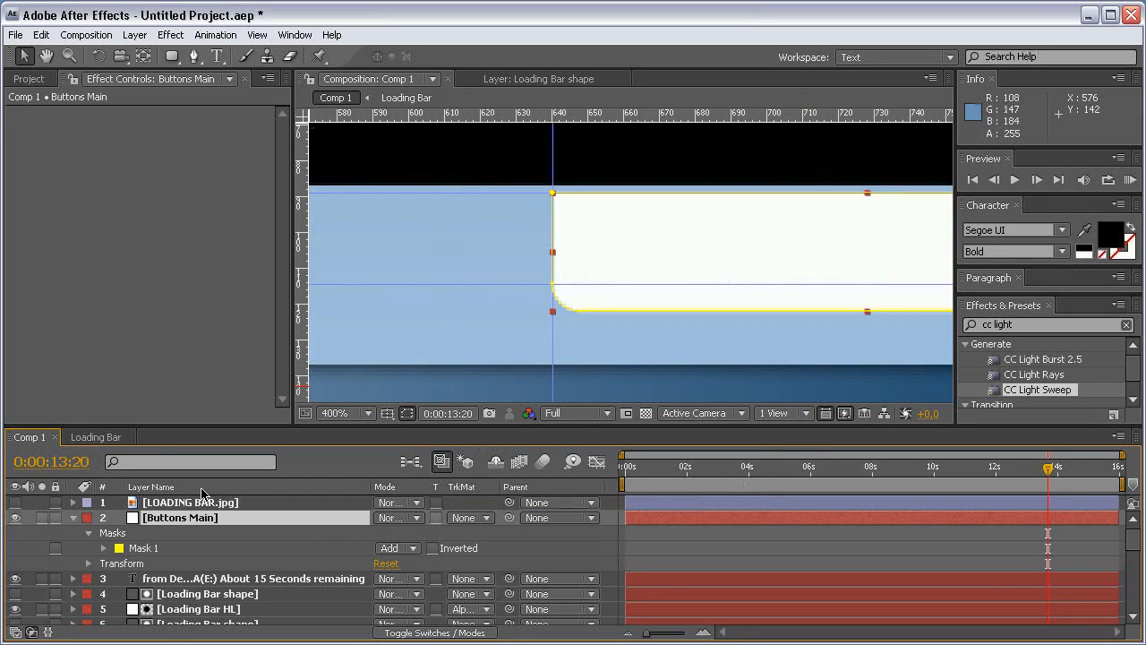
pyautogui.click(135, 34)
pyautogui.moveTo(183, 378)
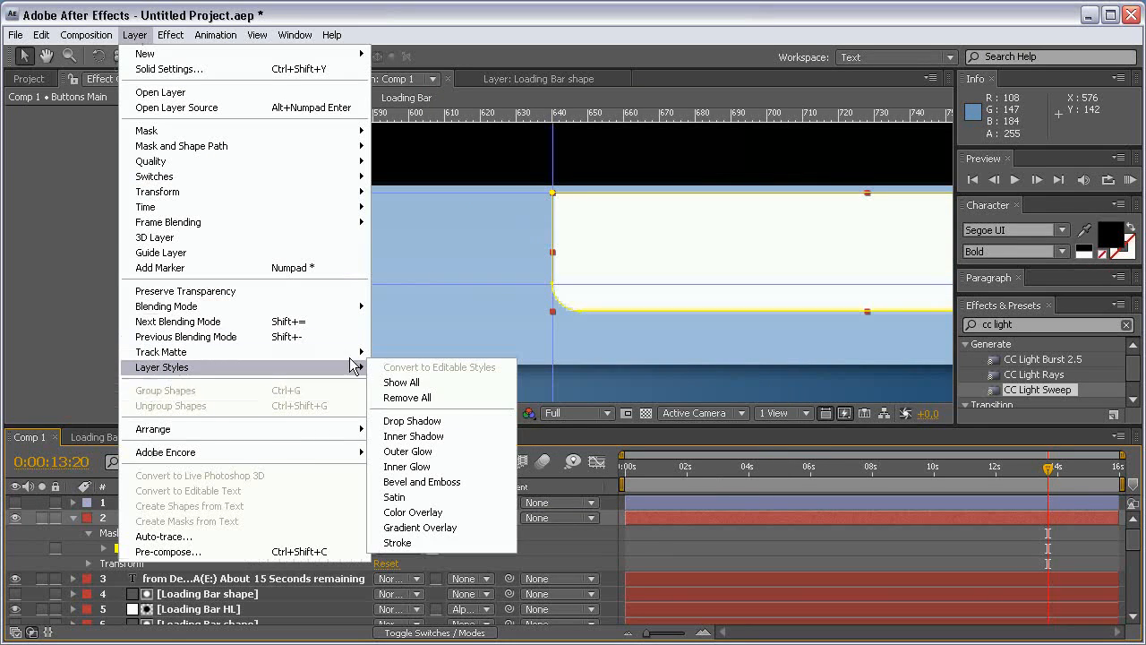
pyautogui.click(394, 548)
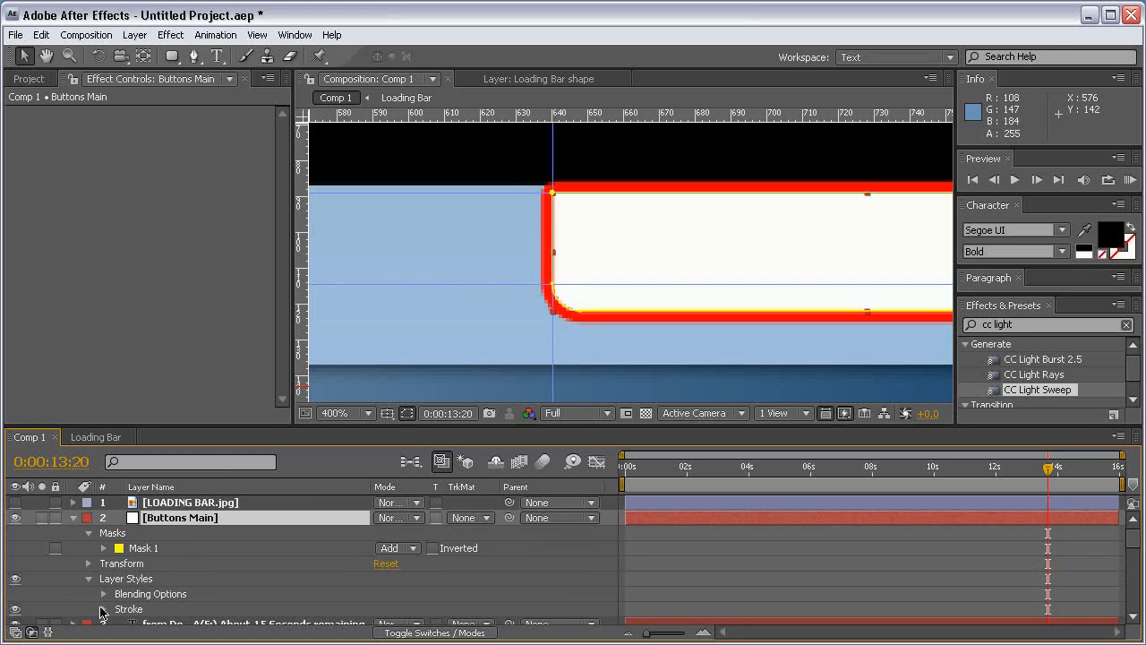
# Step: Set the Buttons Main stroke color to black (000000) and its size to 2
pyautogui.click(104, 609)
pyautogui.scroll(-3, 425, 616)
pyautogui.click(384, 571)
pyautogui.click(174, 511)
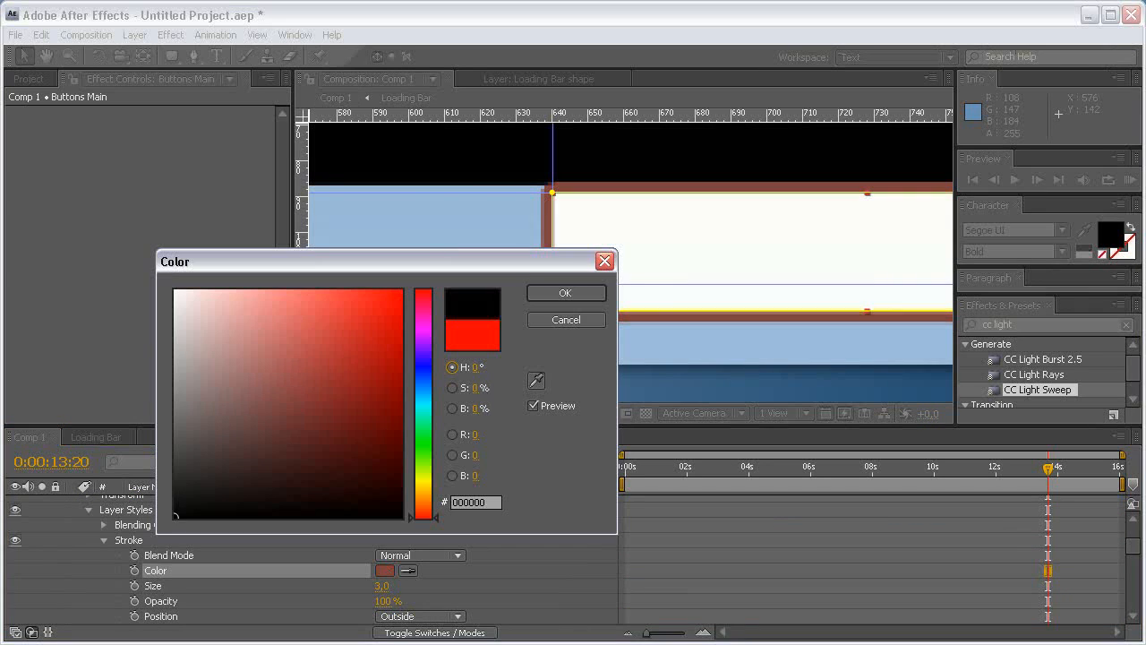
pyautogui.click(564, 292)
pyautogui.click(381, 586)
pyautogui.write('2')
pyautogui.click(448, 585)
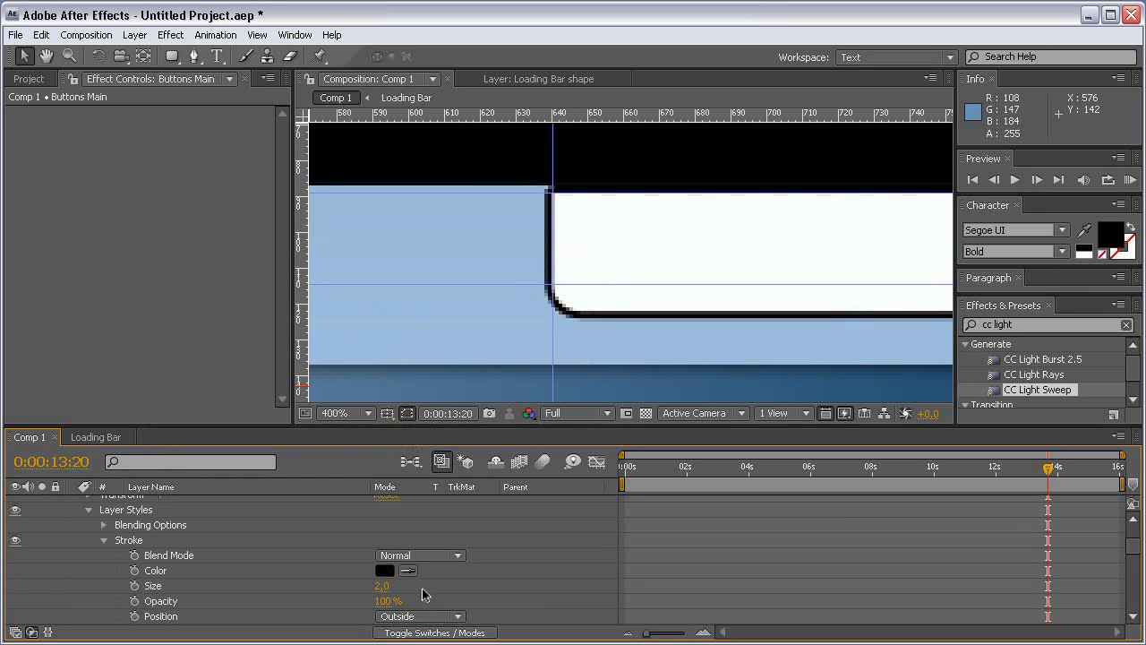
# Step: Collapse the Buttons Main properties, compare with the LOADING BAR.jpg reference, leave it hidden and turn on the transparency grid
pyautogui.scroll(3, 95, 528)
pyautogui.click(76, 518)
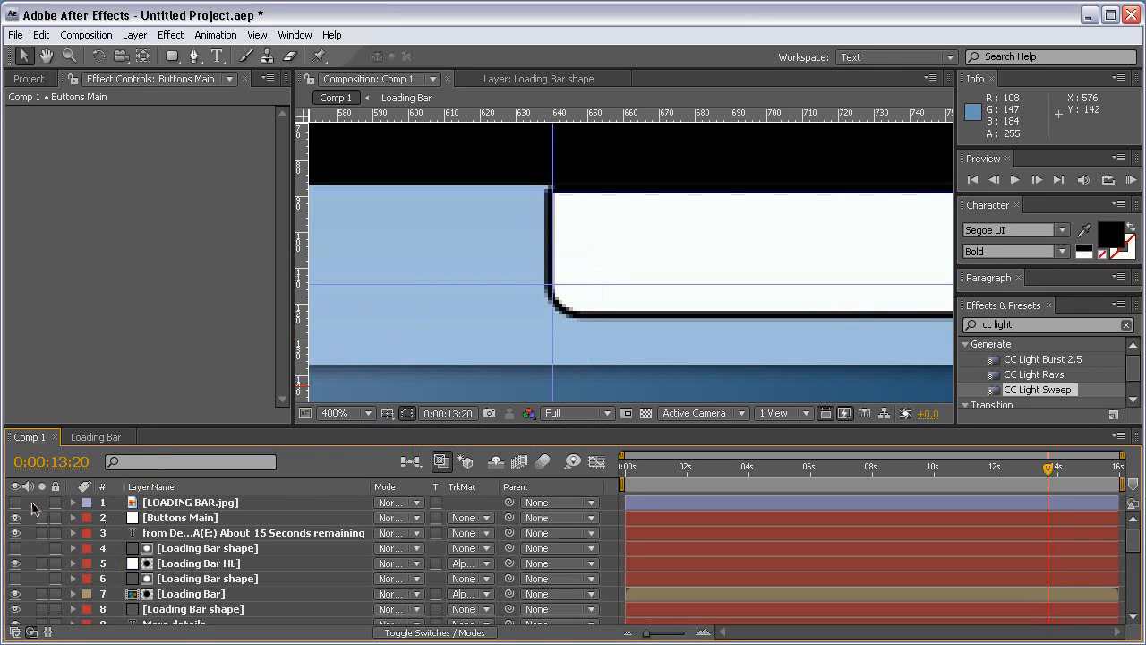
pyautogui.click(15, 503)
pyautogui.click(14, 504)
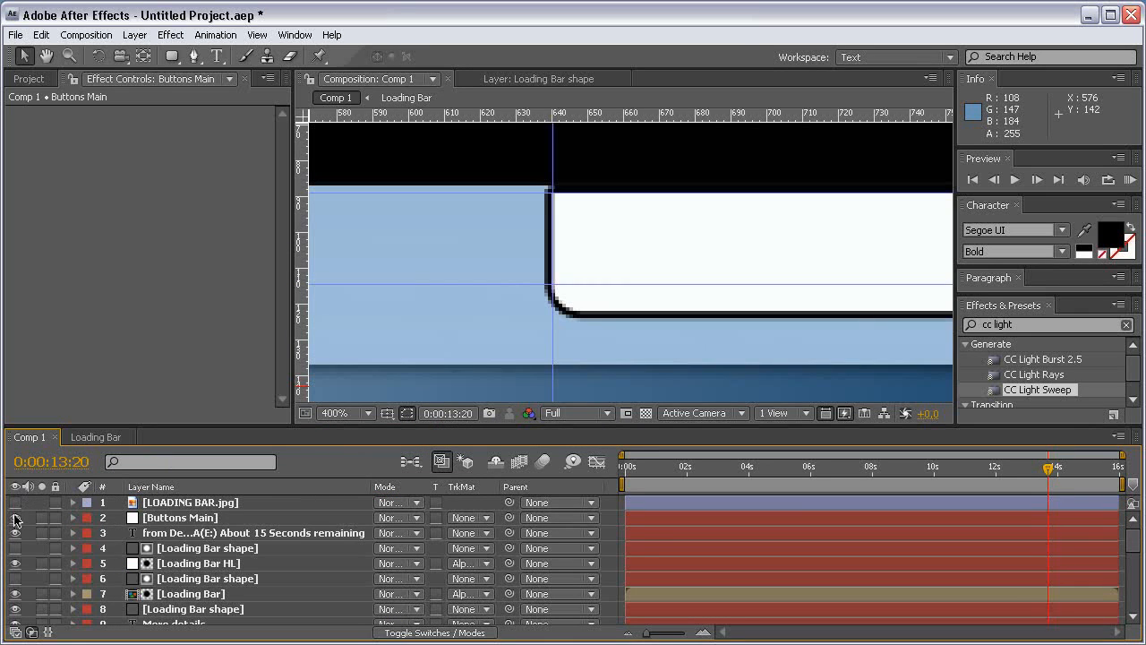
pyautogui.click(645, 413)
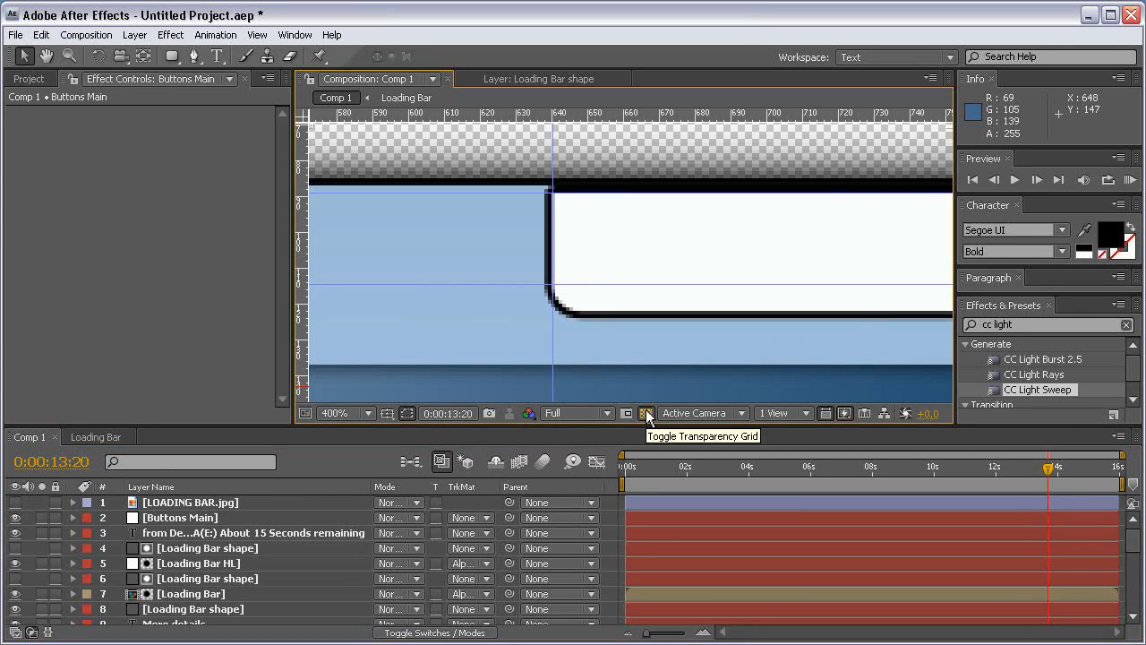
# Step: Select the two top vertices of the Buttons Main mask and raise its top edge about 2 px above the guide
pyautogui.click(174, 519)
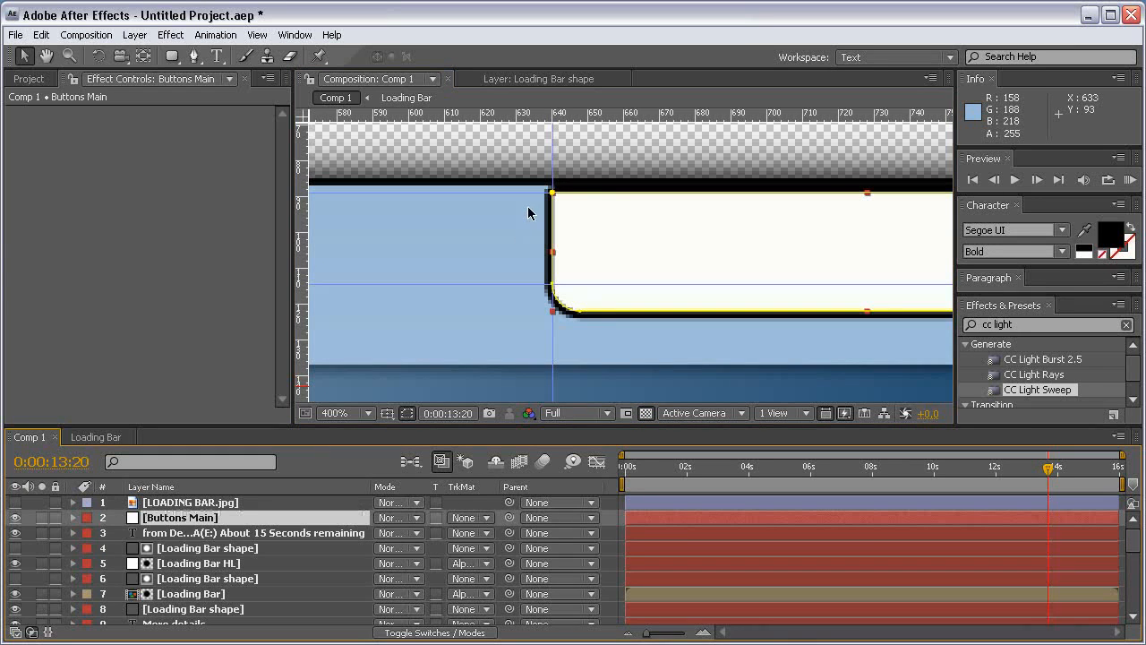
pyautogui.click(553, 193)
pyautogui.press('space')
pyautogui.moveTo(752, 186); pyautogui.dragTo(432, 189)
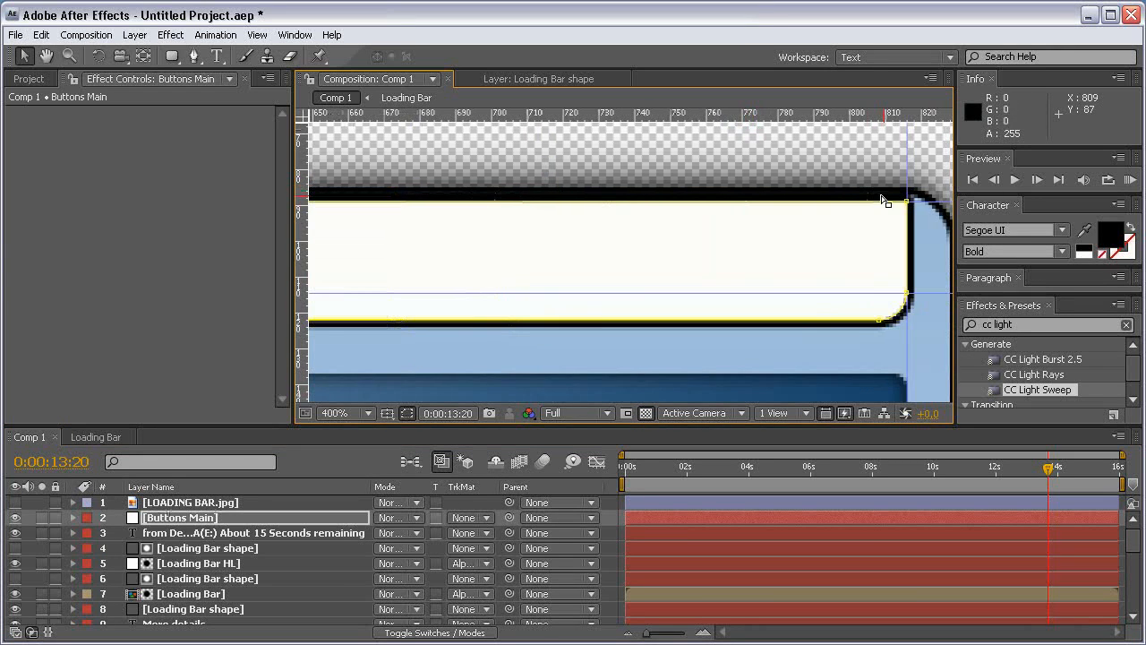
pyautogui.hotkey('shift', 'Up')
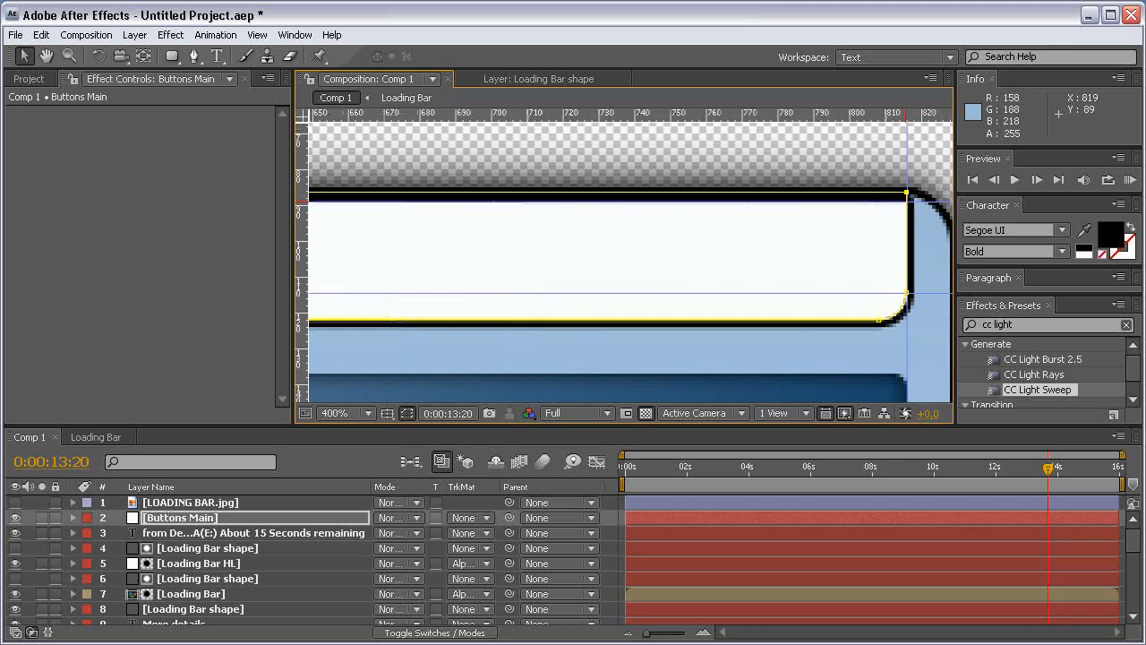
pyautogui.press('Down')
pyautogui.press('Down')
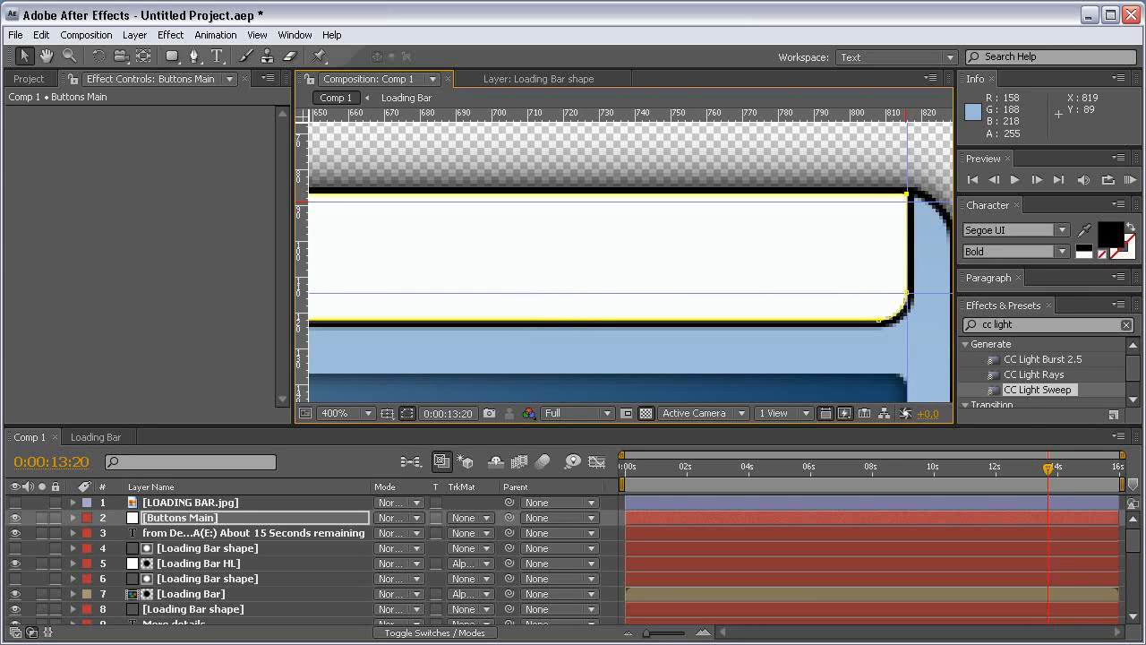
pyautogui.press('KP_Enter')
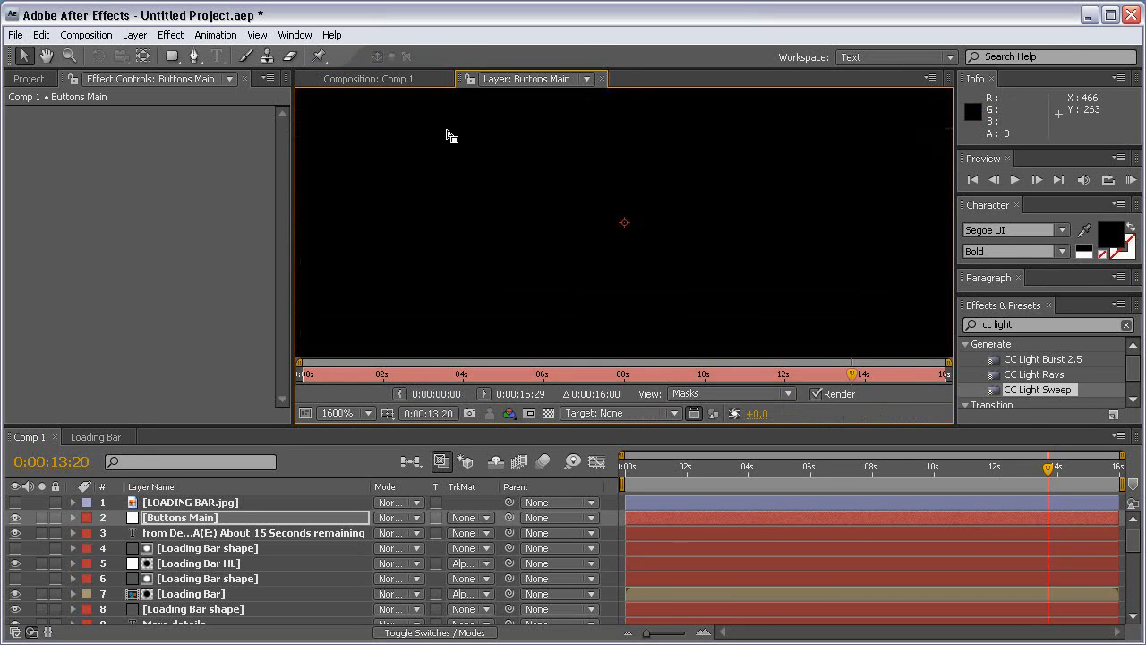
pyautogui.click(401, 75)
pyautogui.click(591, 79)
pyautogui.click(602, 79)
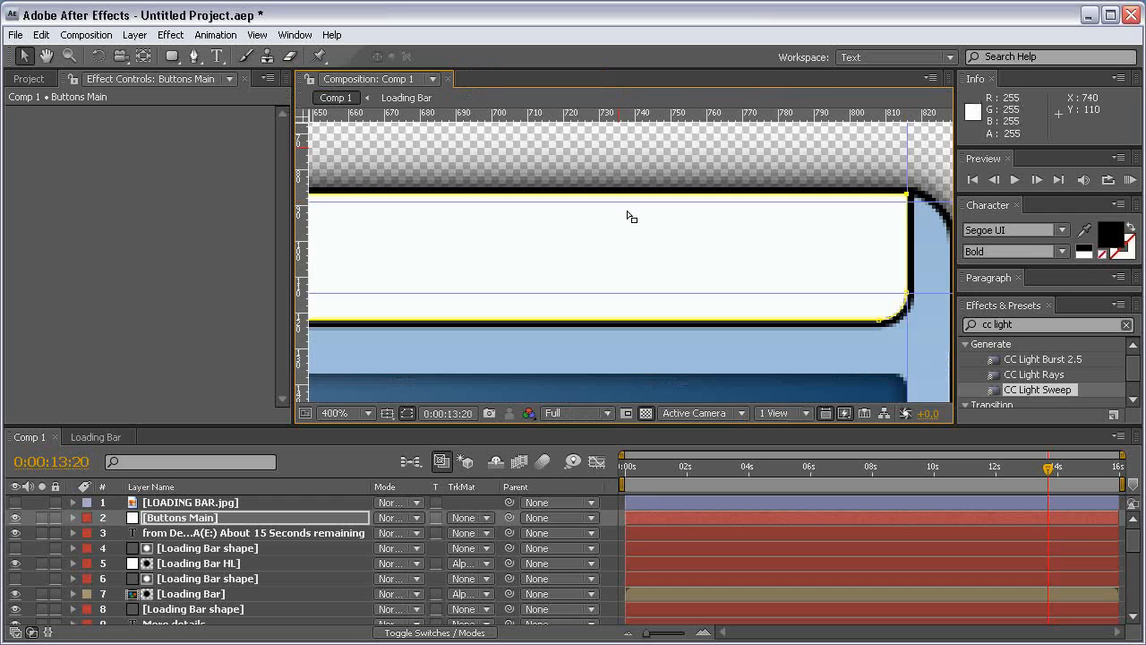
# Step: Select the Buttons Main layer and reveal its Stroke layer style properties
pyautogui.click(614, 503)
pyautogui.scroll(-1, 540, 356)
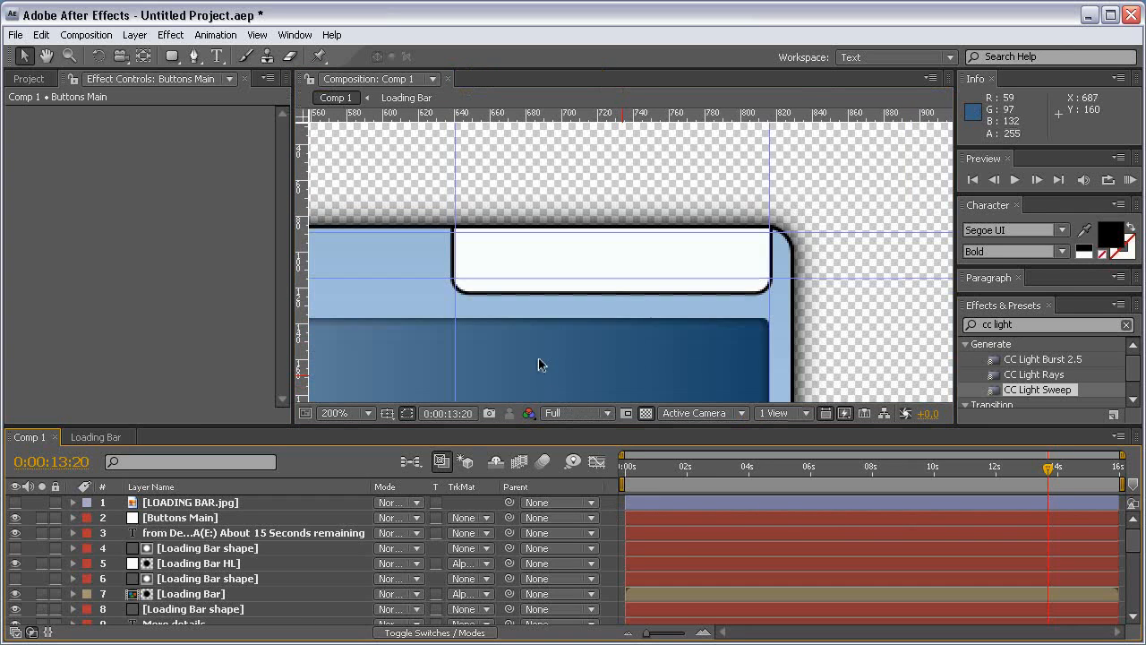
pyautogui.scroll(1, 530, 337)
pyautogui.click(153, 519)
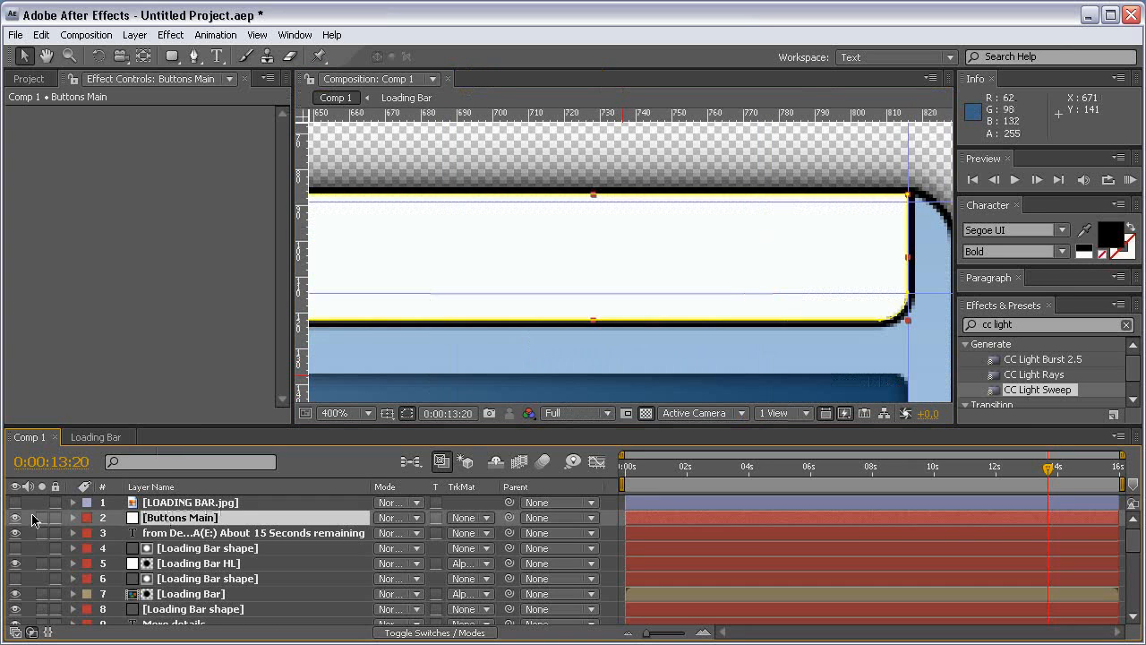
pyautogui.click(74, 518)
pyautogui.scroll(-2, 421, 586)
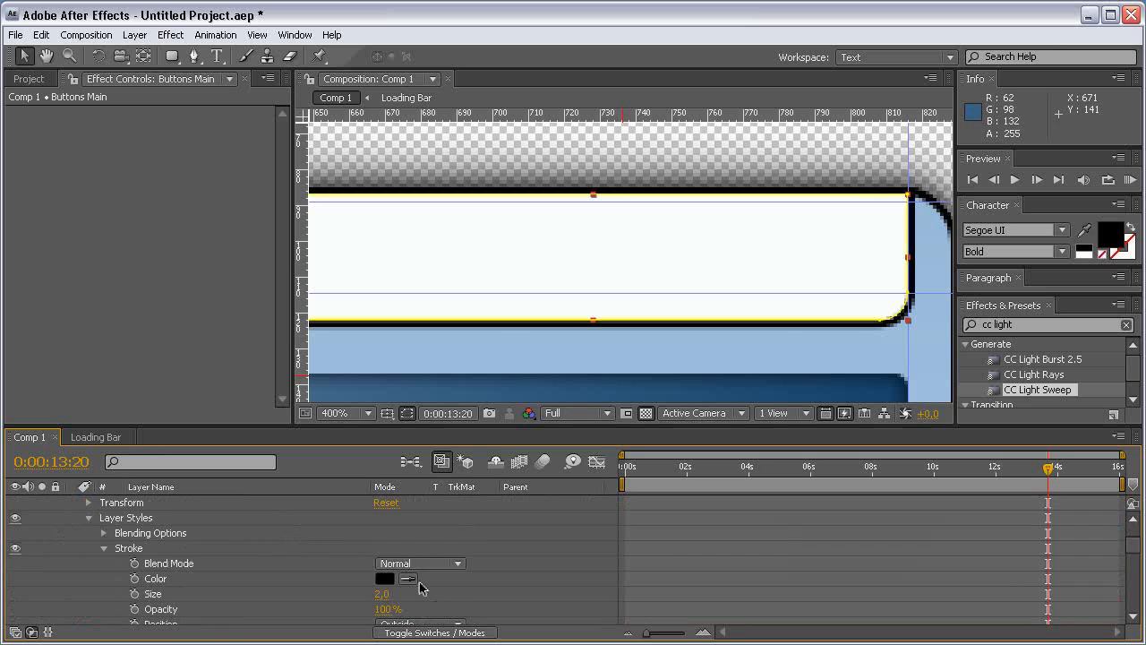
pyautogui.scroll(-2, 473, 575)
# Step: Try the Inside and Center positions for the Buttons Main stroke and return it to Outside
pyautogui.click(452, 578)
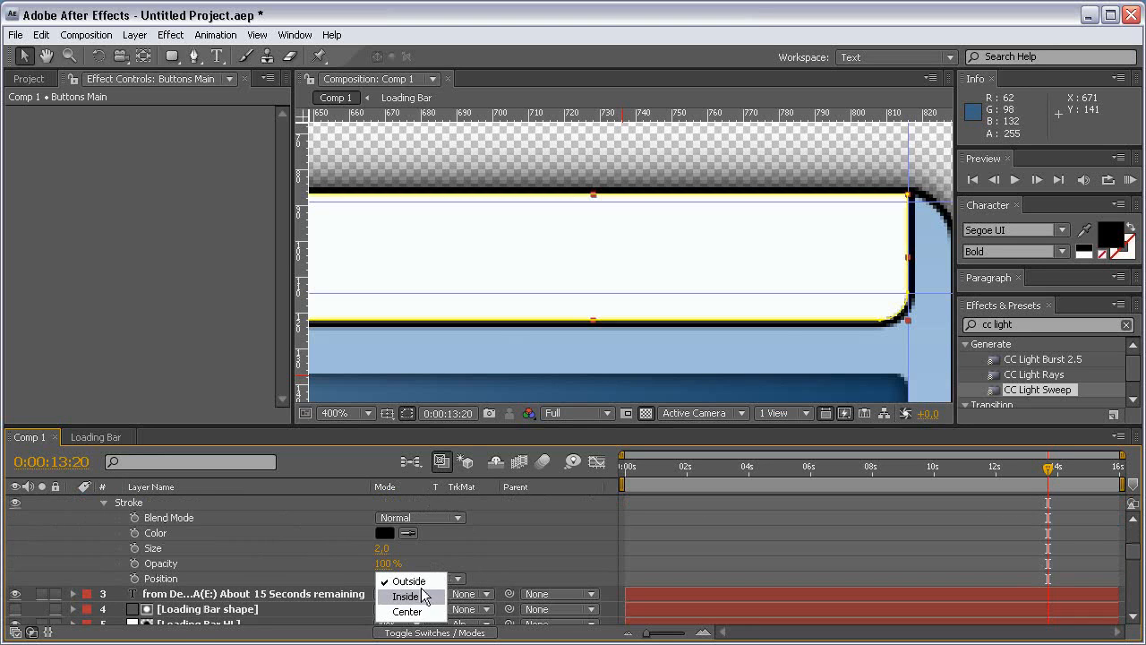
pyautogui.click(404, 596)
pyautogui.click(423, 580)
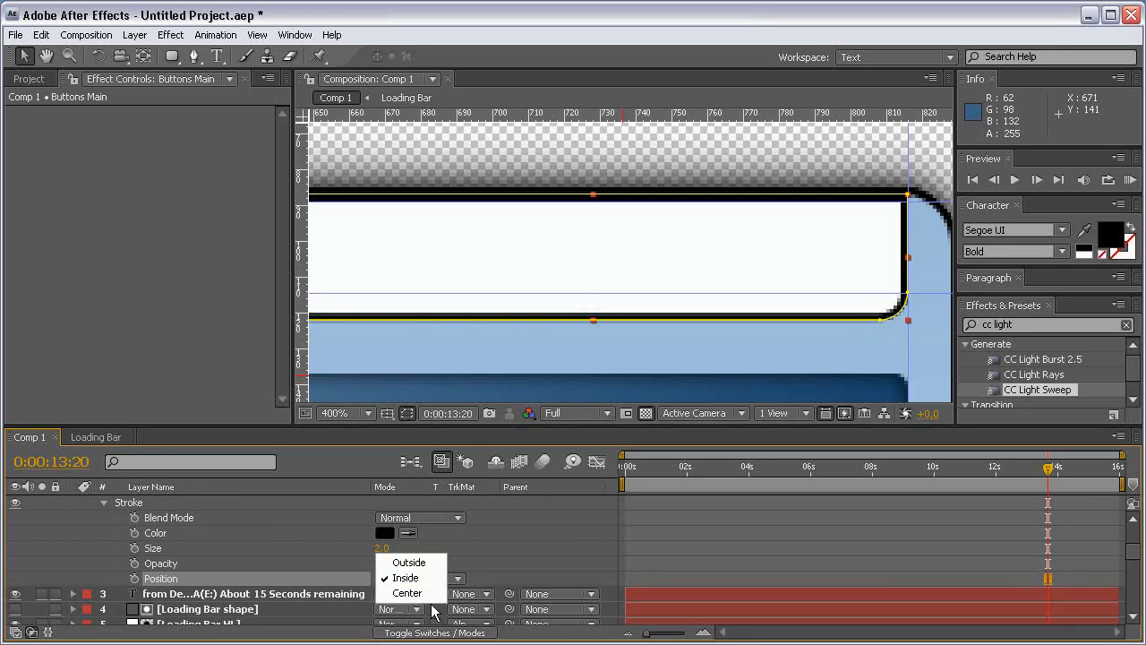
pyautogui.click(425, 595)
pyautogui.click(420, 580)
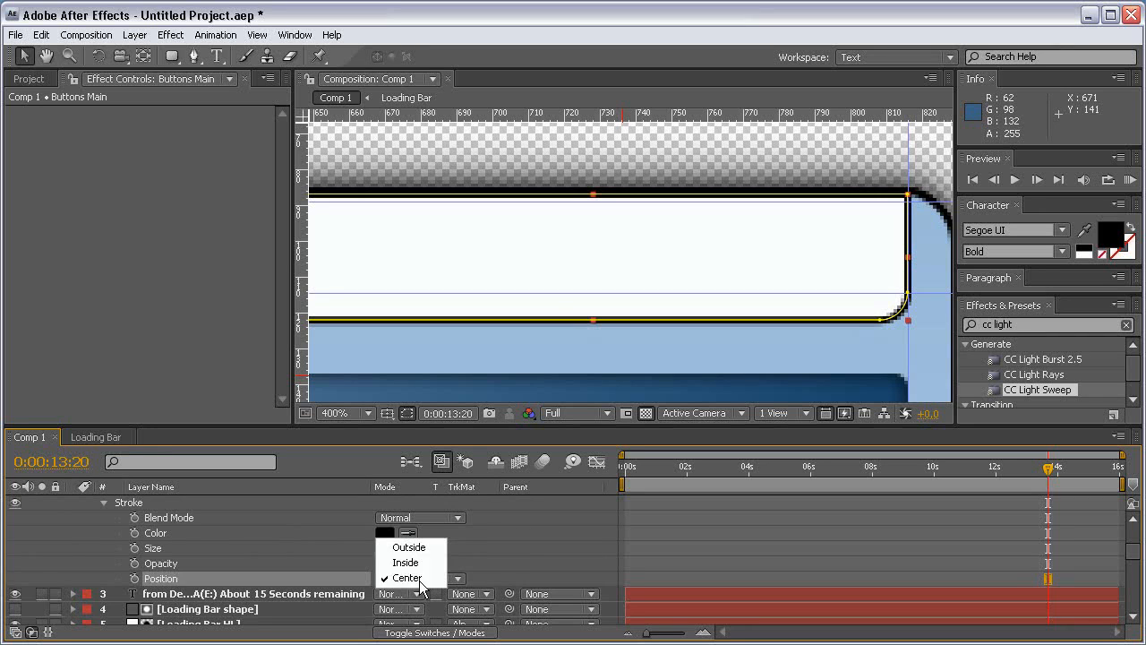
pyautogui.click(399, 545)
# Step: Reduce the Buttons Main stroke size, trying 1.5 and settling on 1
pyautogui.click(383, 547)
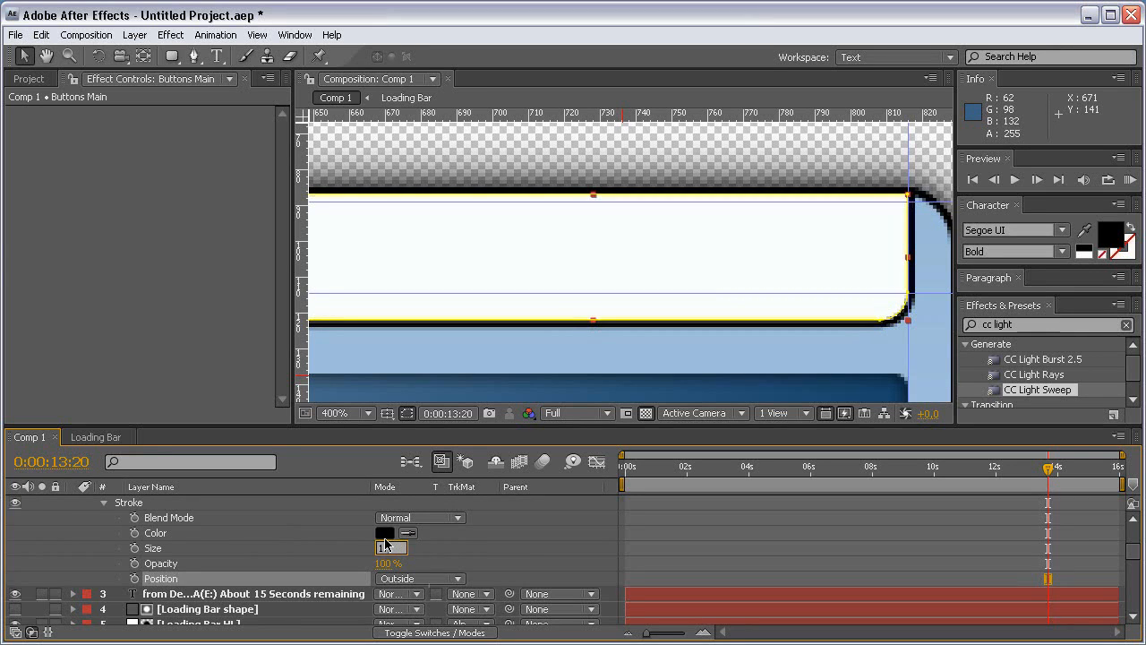
pyautogui.write('1')
pyautogui.press('Return')
pyautogui.click(439, 557)
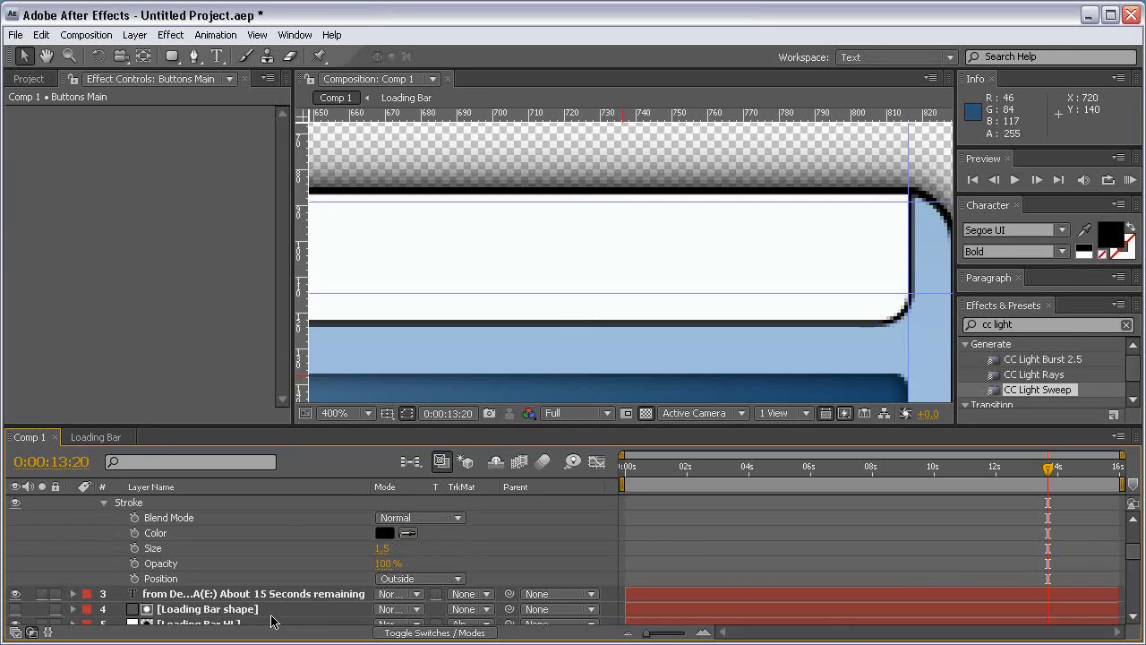
pyautogui.click(382, 548)
pyautogui.write('1')
pyautogui.press('Return')
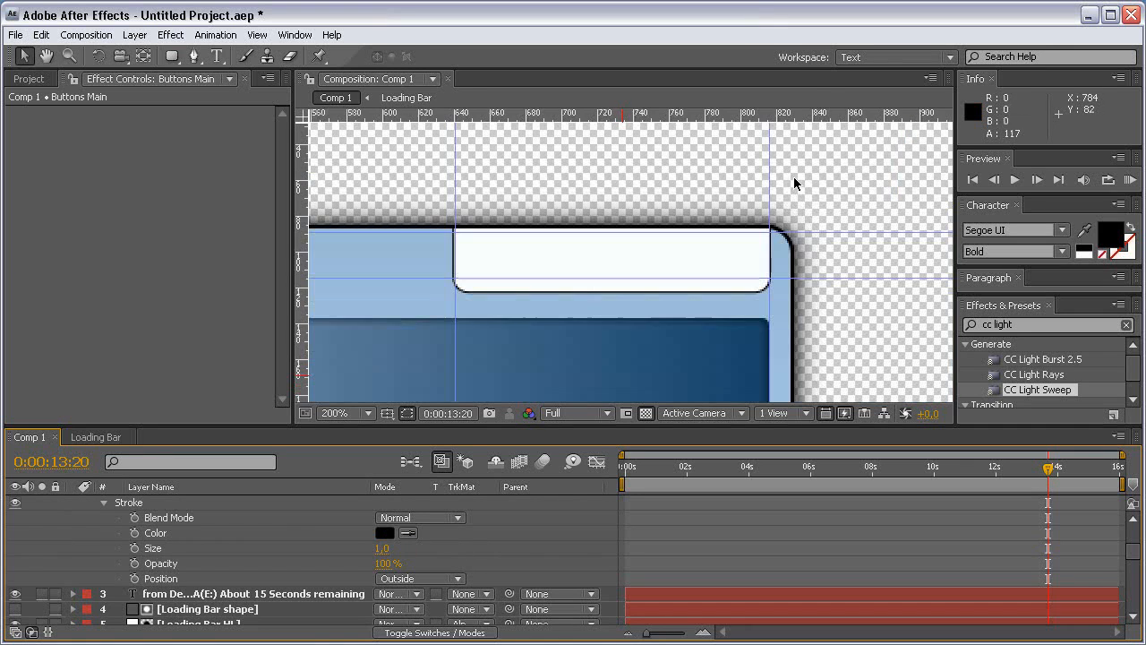
# Step: Hide the guides and inspect the whole dialog in an enlarged composition view at 100%
pyautogui.press('`')
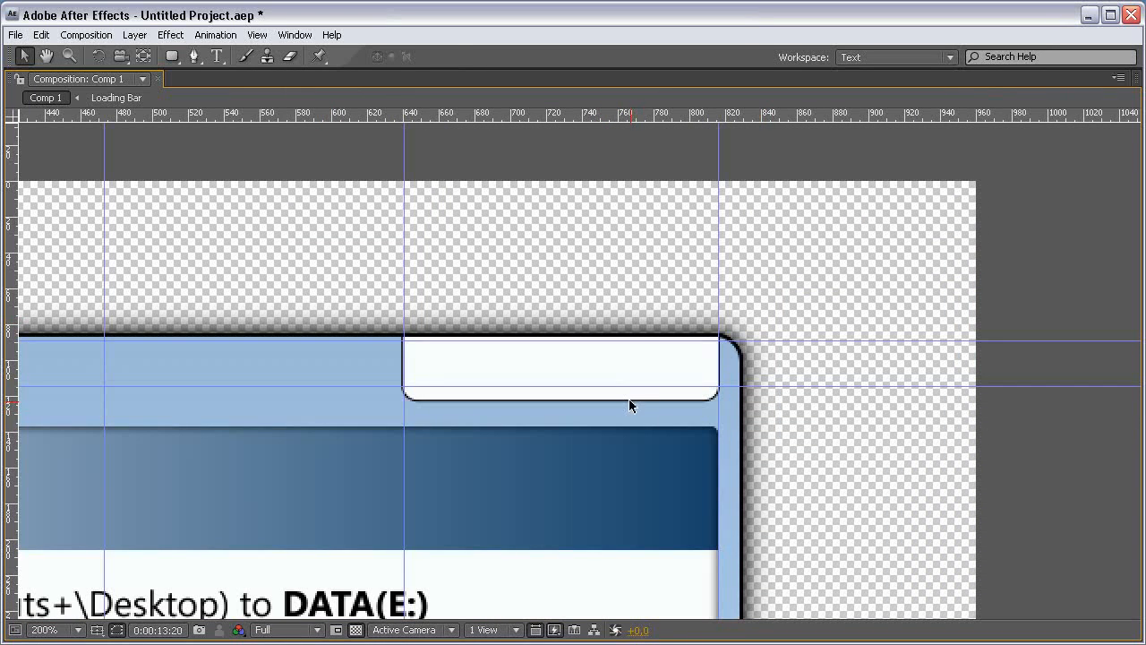
pyautogui.hotkey('ctrl', ';')
pyautogui.press(',')
pyautogui.press('h')
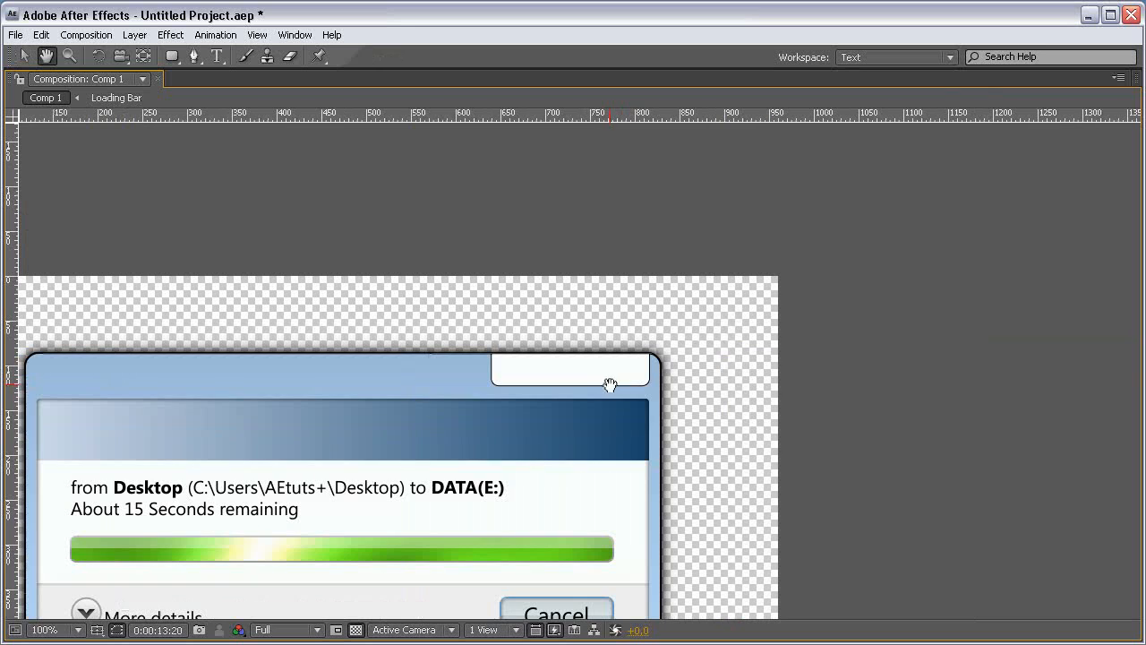
pyautogui.moveTo(528, 456); pyautogui.dragTo(752, 303)
pyautogui.press('v')
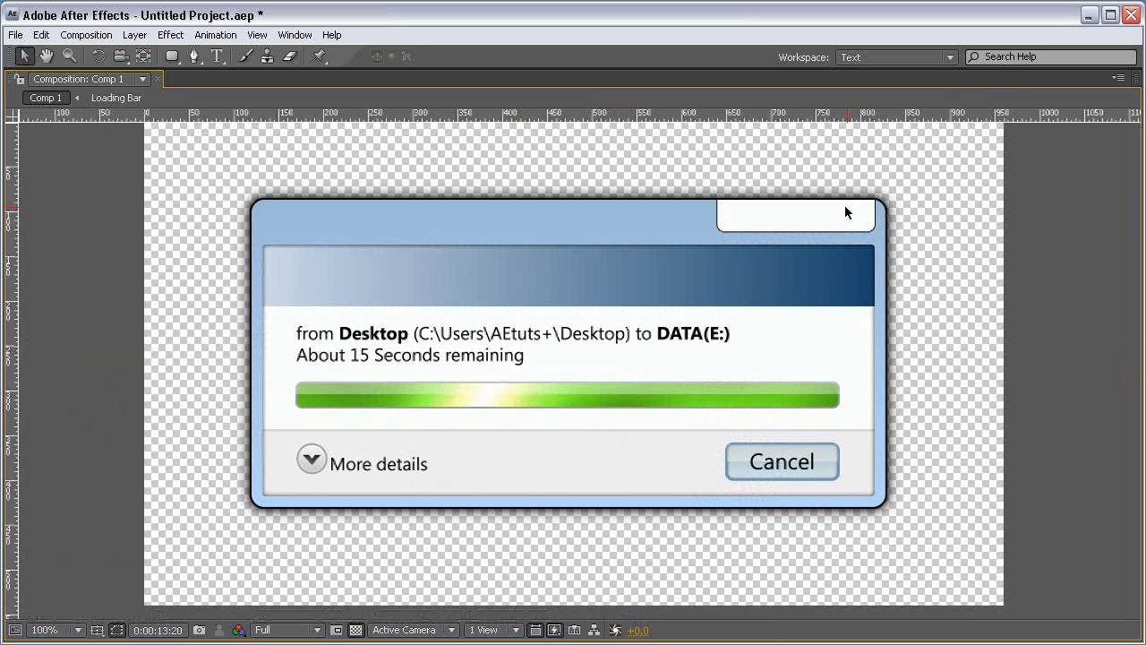
pyautogui.press('`')
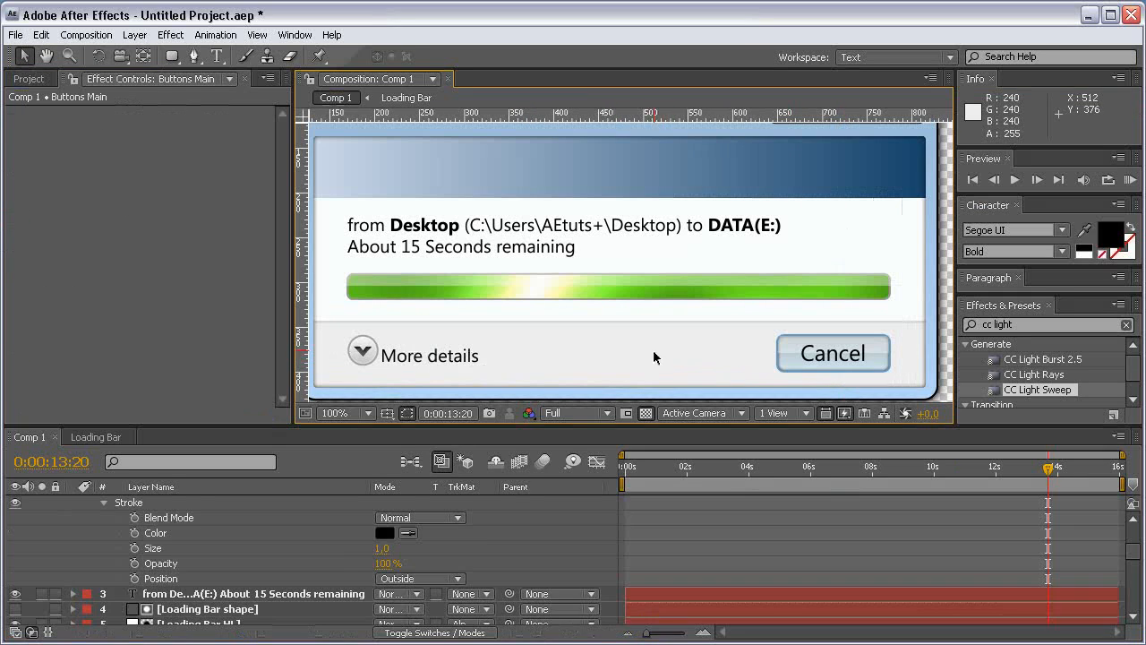
# Step: Duplicate the Buttons Main layer and turn the copy into a new white solid named RED
pyautogui.scroll(3, 134, 600)
pyautogui.click(75, 518)
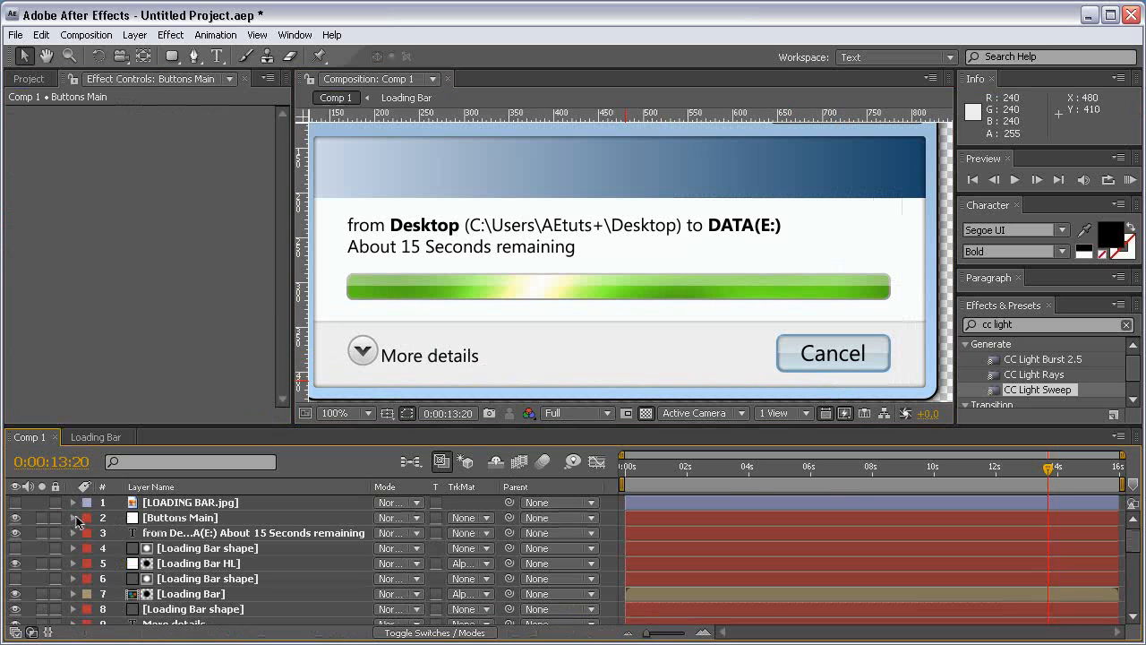
pyautogui.click(222, 520)
pyautogui.moveTo(809, 161); pyautogui.dragTo(750, 327)
pyautogui.hotkey('ctrl', 'd')
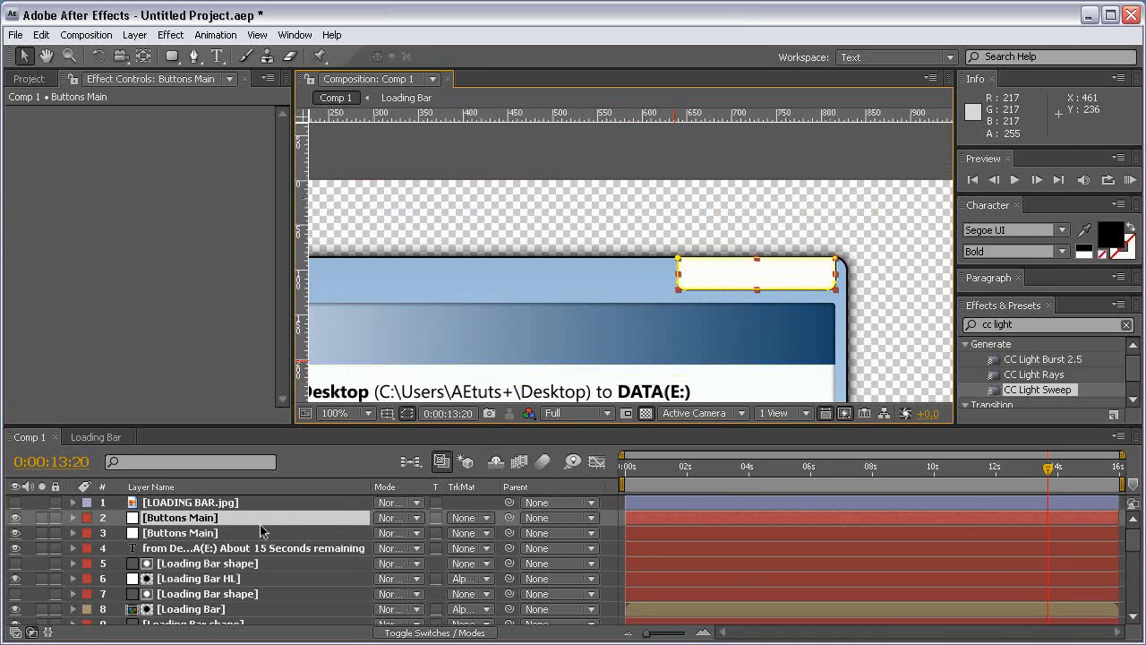
pyautogui.hotkey('ctrl', 'shift', 'y')
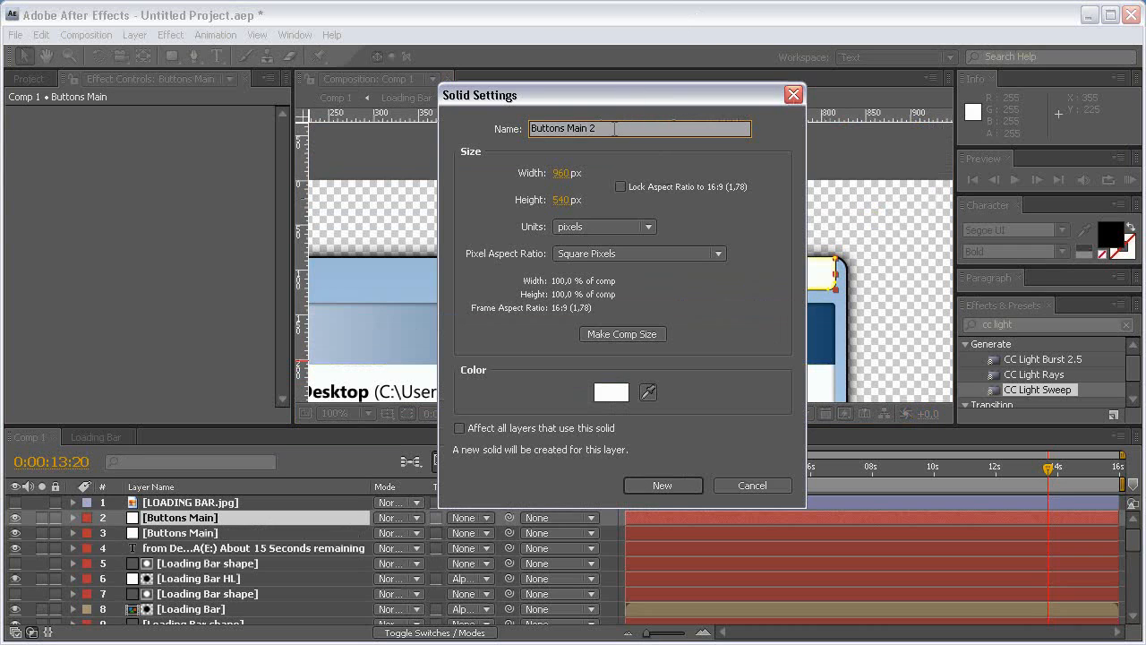
pyautogui.write('RED')
pyautogui.press('Return')
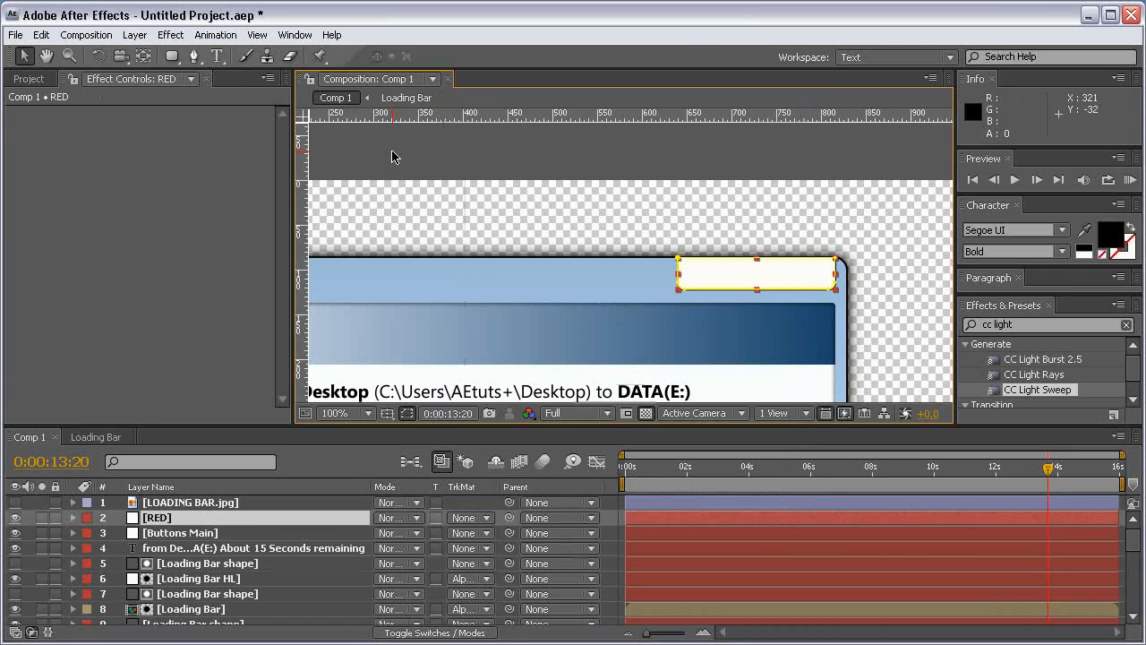
# Step: Show the LOADING BAR.jpg reference and draw a rectangular mask about 107 by 59 px on RED over the minimize and maximize buttons
pyautogui.click(14, 503)
pyautogui.press('.')
pyautogui.press('.')
pyautogui.press('`')
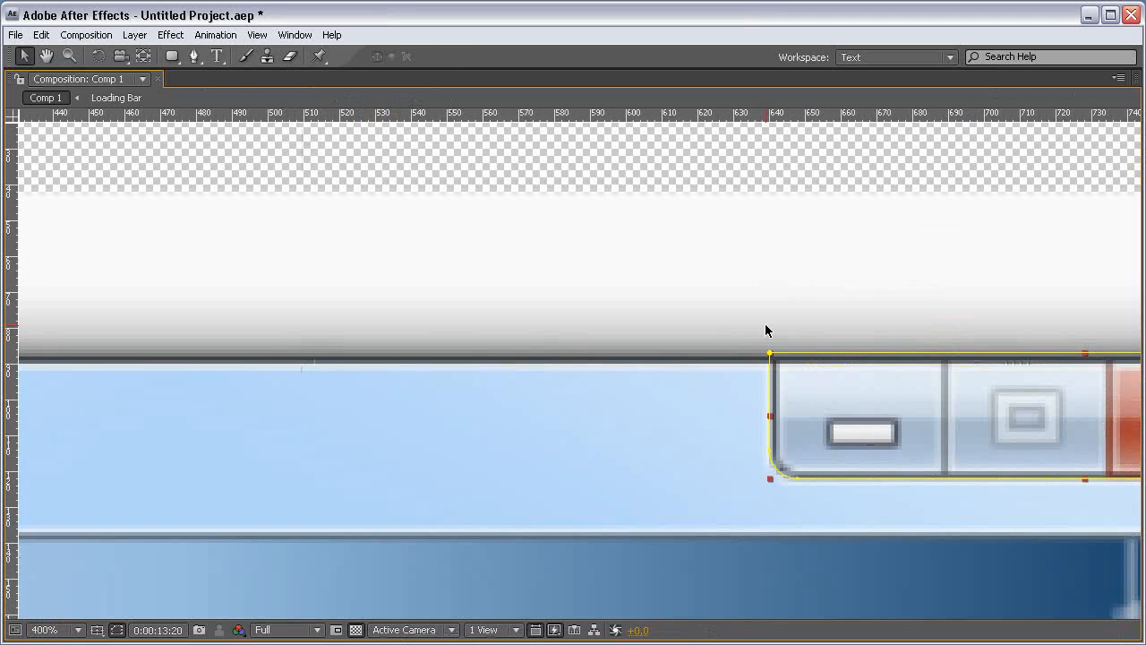
pyautogui.press('q')
pyautogui.press('q')
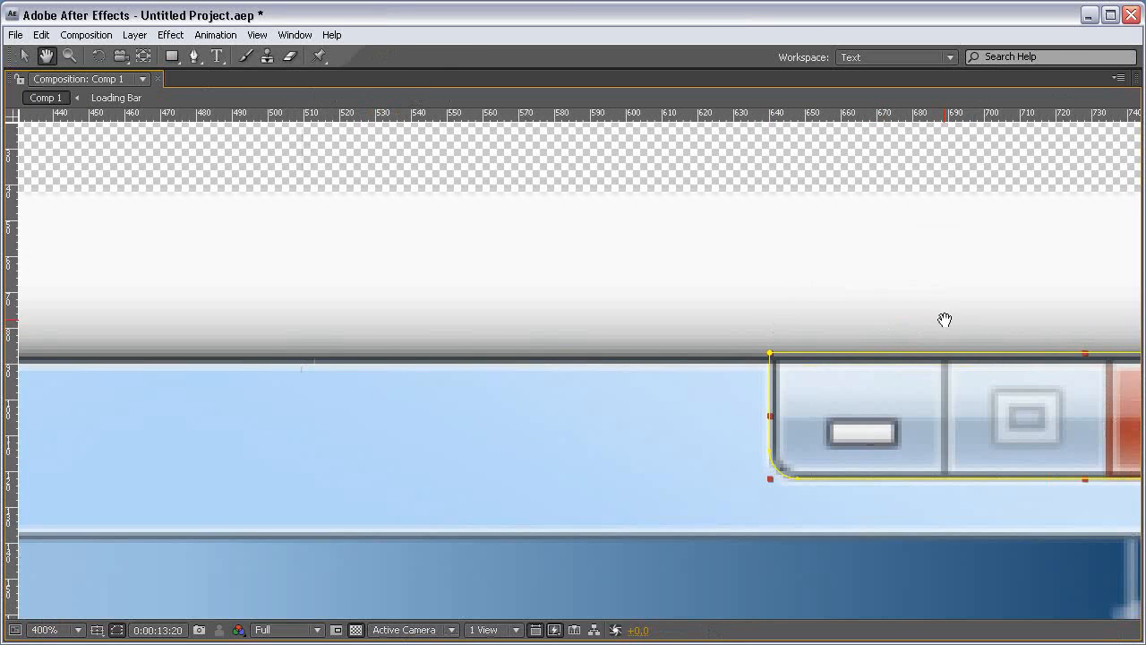
pyautogui.moveTo(944, 320); pyautogui.dragTo(597, 325)
pyautogui.moveTo(401, 320); pyautogui.dragTo(785, 530)
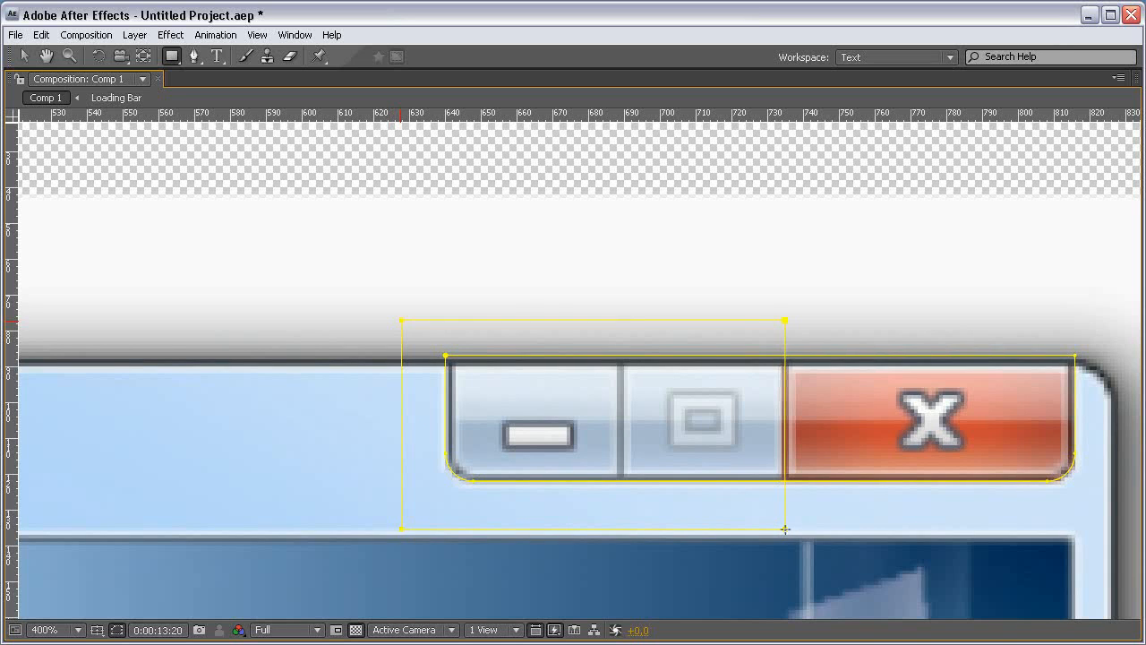
pyautogui.press('`')
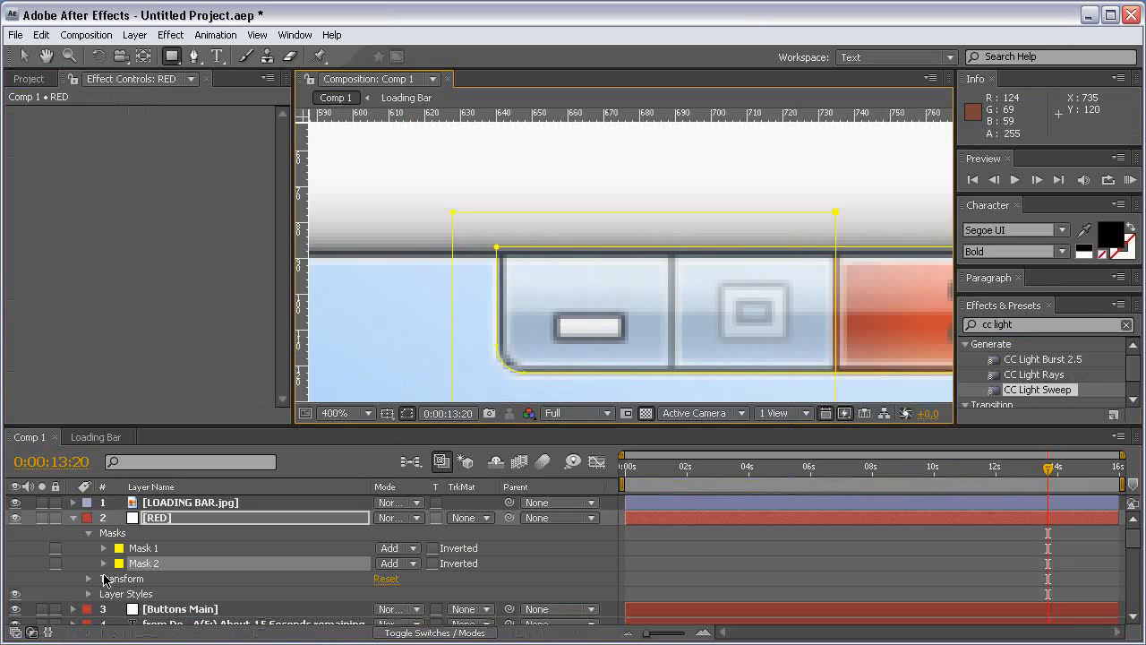
# Step: Solo the RED layer and set Mask 2 to Subtract after trying Intersect, leaving only the close button area
pyautogui.click(41, 517)
pyautogui.click(399, 563)
pyautogui.click(403, 591)
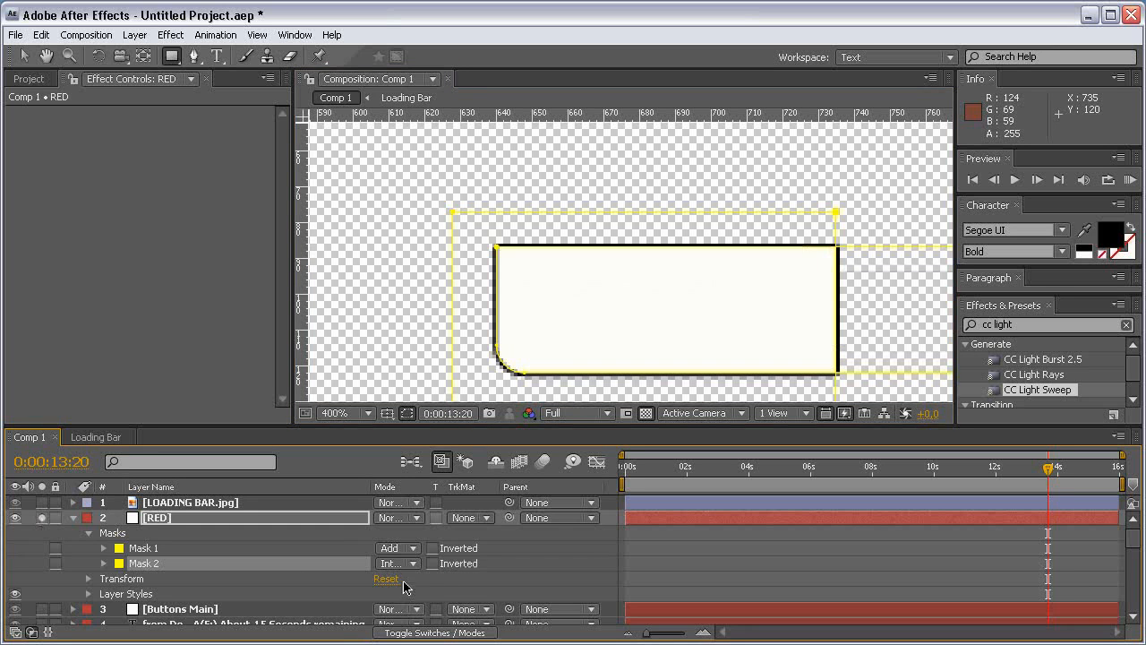
pyautogui.scroll(-2, 588, 302)
pyautogui.click(399, 563)
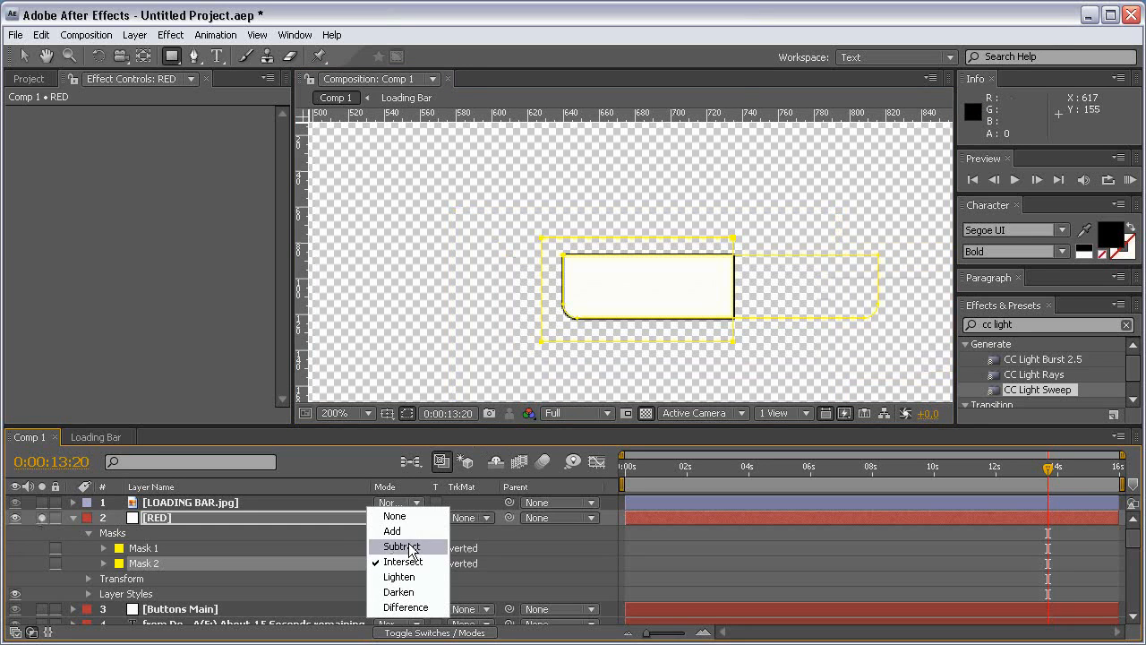
pyautogui.click(401, 546)
pyautogui.click(538, 557)
pyautogui.scroll(1, 767, 287)
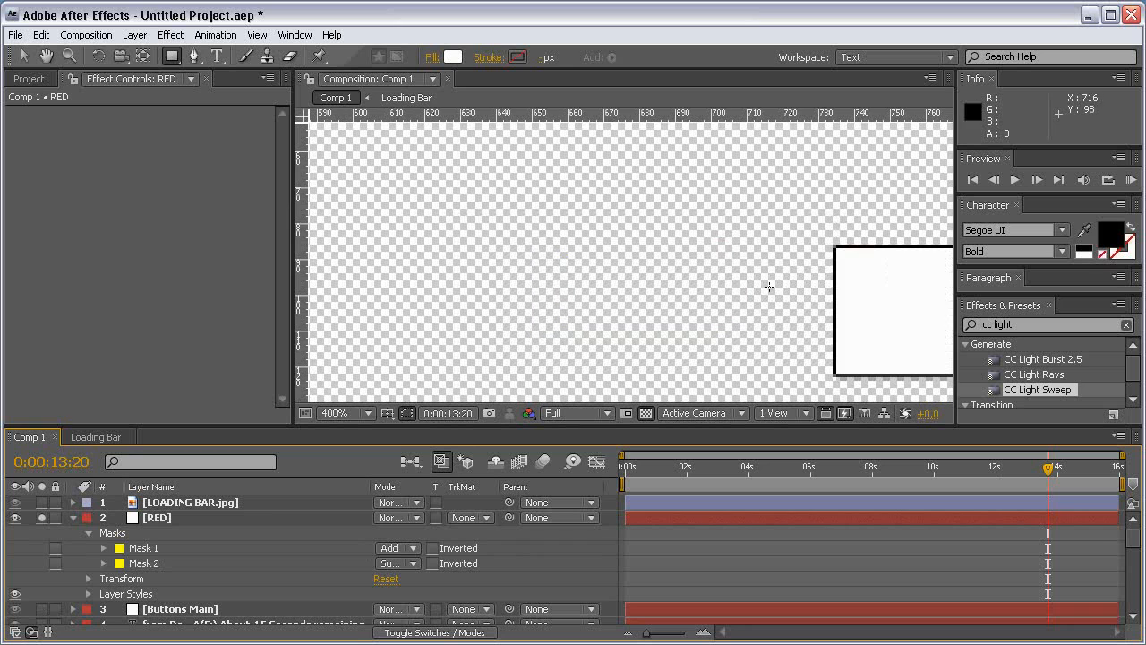
pyautogui.press('space')
pyautogui.moveTo(847, 282); pyautogui.dragTo(593, 280)
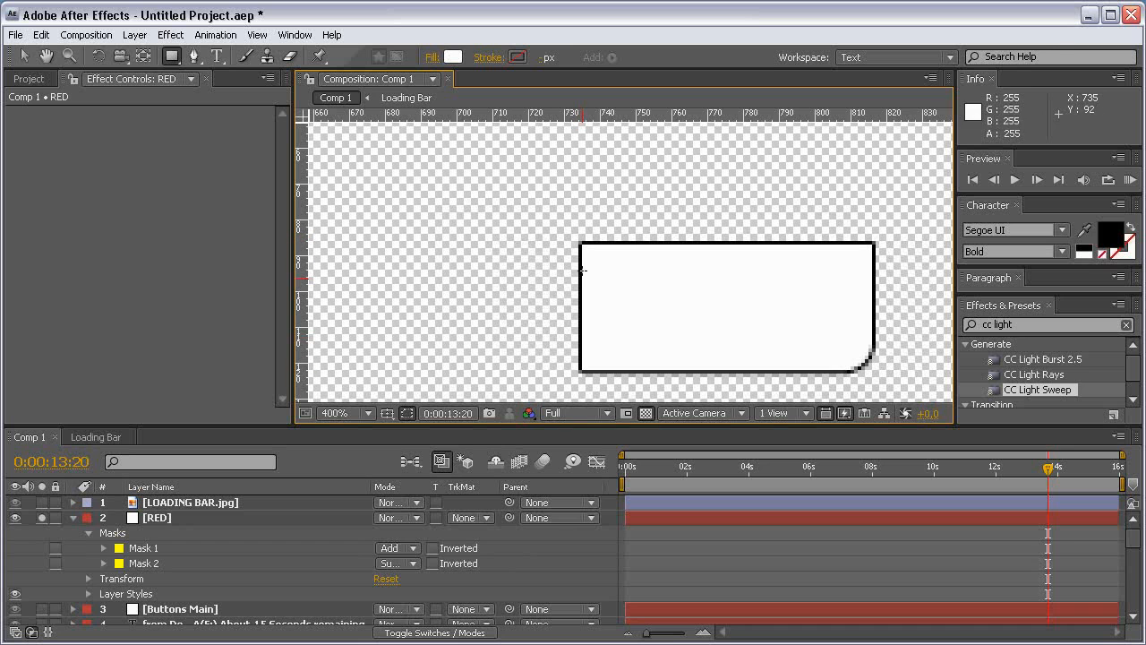
# Step: Apply a Ramp effect to the RED layer
pyautogui.click(187, 521)
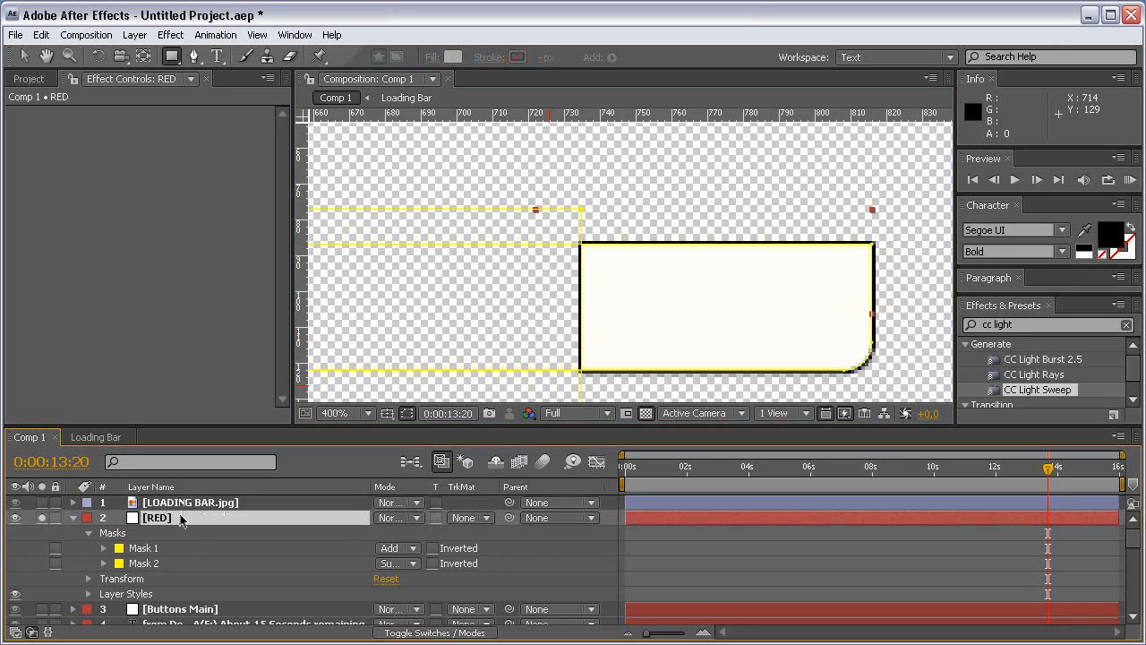
pyautogui.click(170, 35)
pyautogui.moveTo(224, 294)
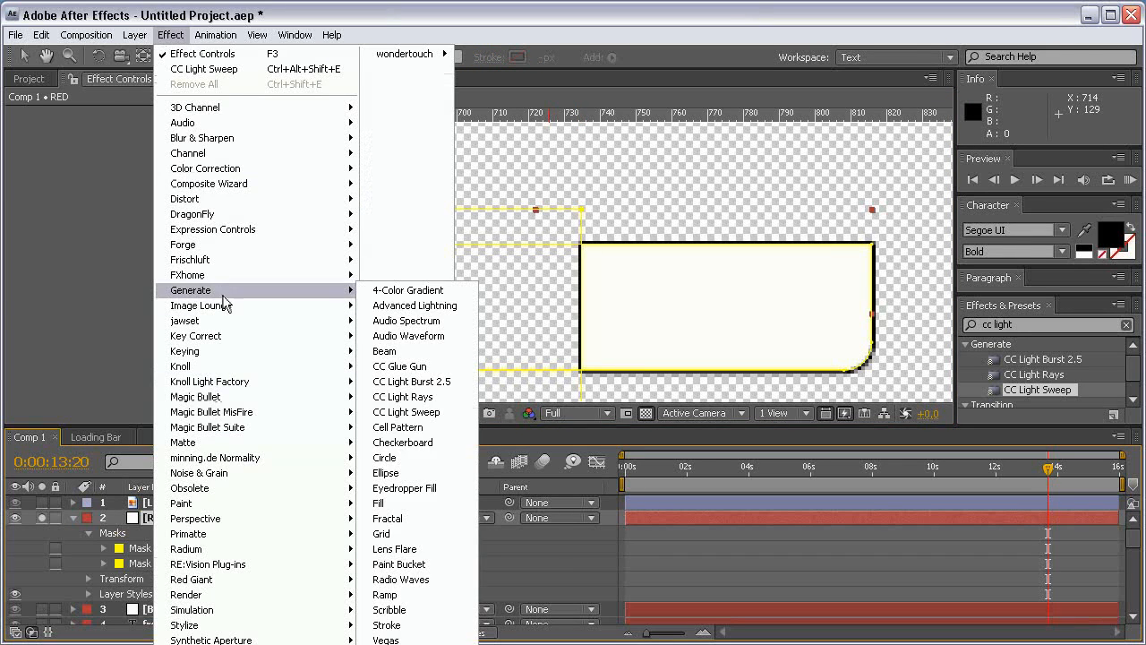
pyautogui.click(408, 594)
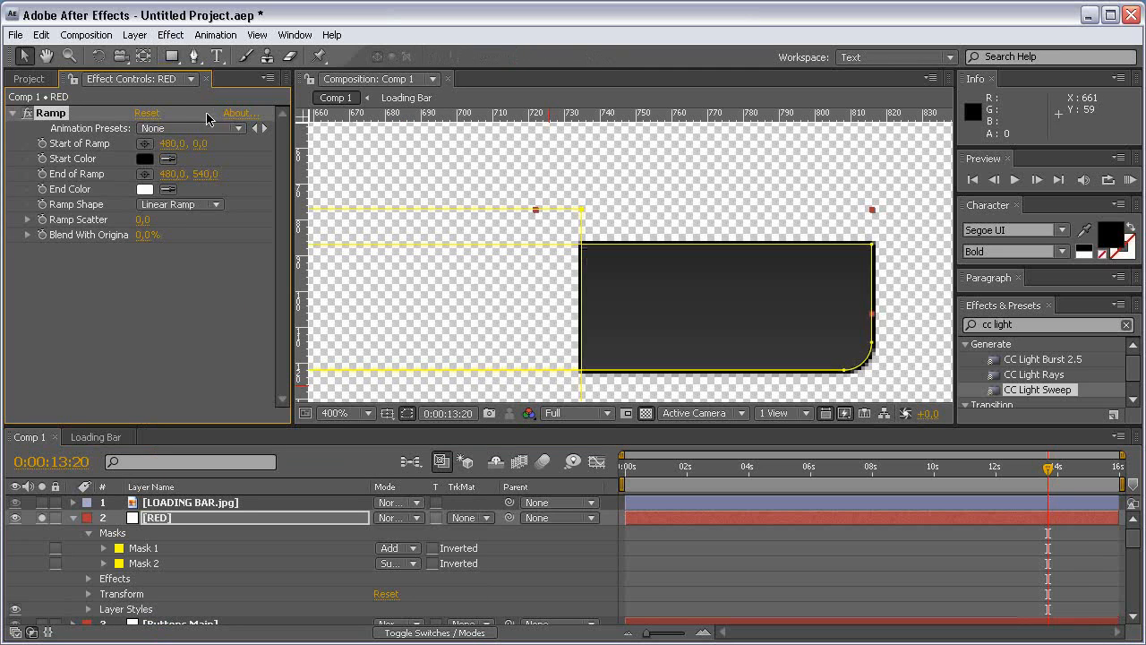
# Step: Place the ramp start at 776.0, 85.8 and its end at 776.3, 122.0, and set the shape to Radial Ramp
pyautogui.moveTo(730, 189); pyautogui.dragTo(731, 244)
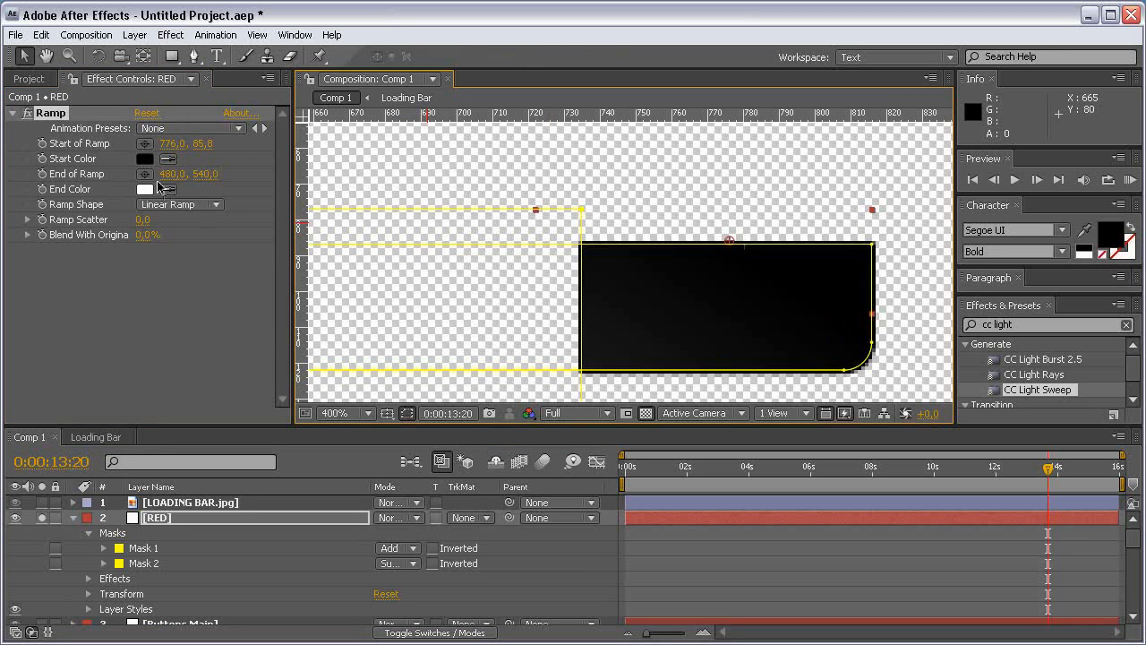
pyautogui.click(144, 174)
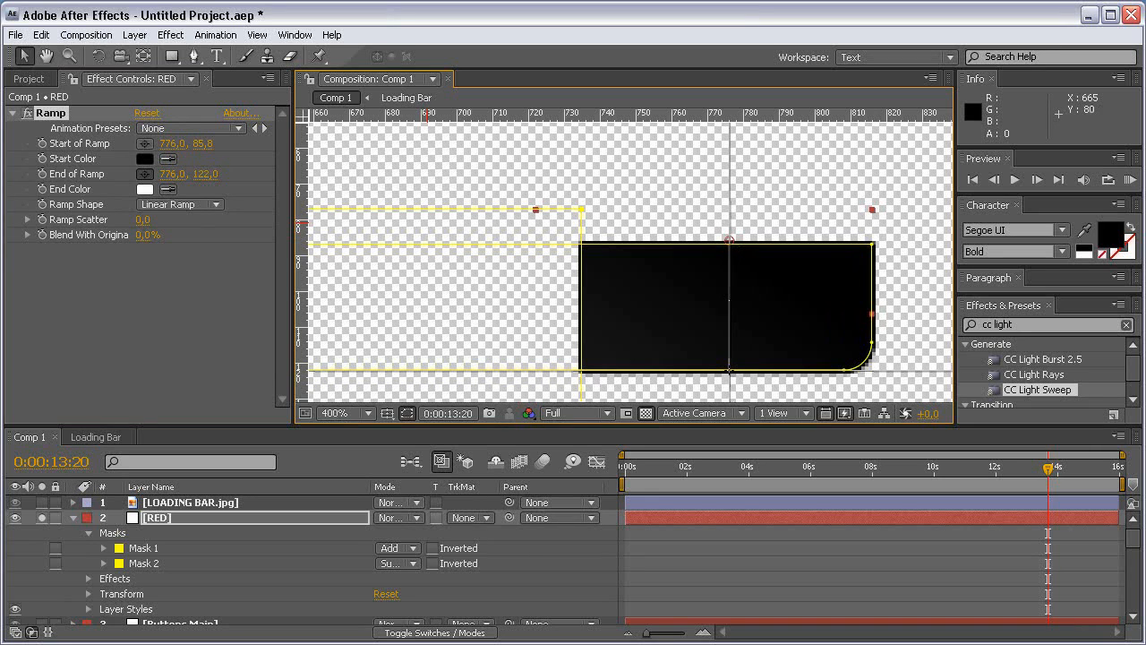
pyautogui.click(731, 369)
pyautogui.click(207, 205)
pyautogui.click(201, 223)
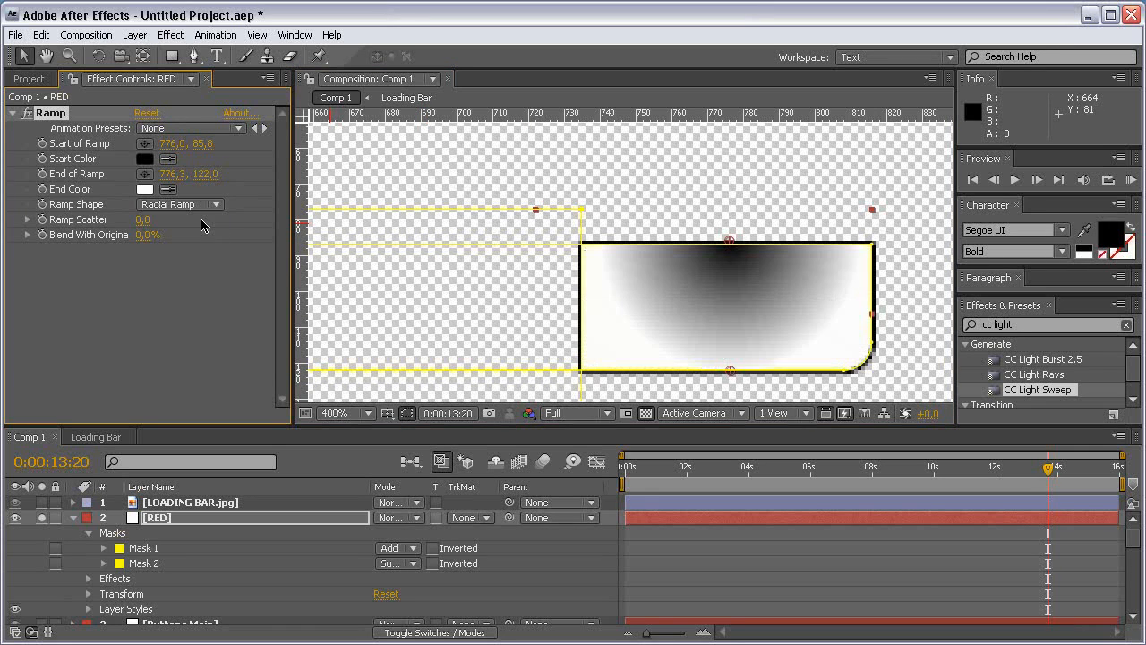
# Step: Reverse the radial ramp, moving its start below the button to 773.8, 124.3 and its end above it to 774.5, 79.0
pyautogui.moveTo(730, 242); pyautogui.dragTo(736, 325)
pyautogui.moveTo(731, 369); pyautogui.dragTo(725, 242)
pyautogui.moveTo(737, 320); pyautogui.dragTo(721, 379)
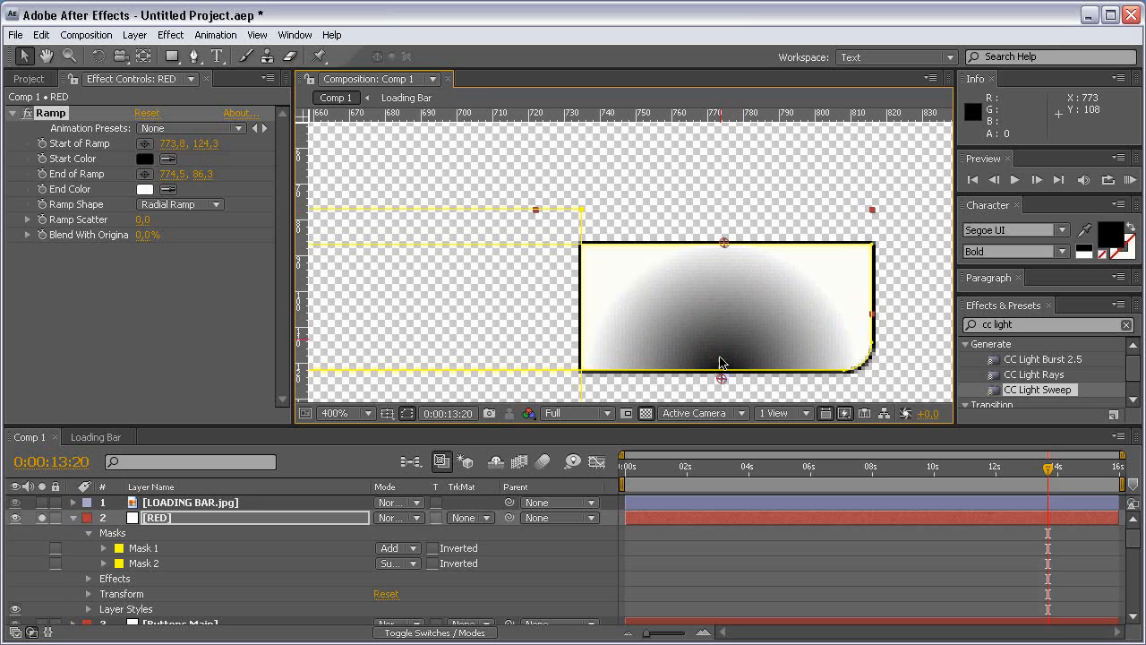
pyautogui.moveTo(723, 237); pyautogui.dragTo(724, 217)
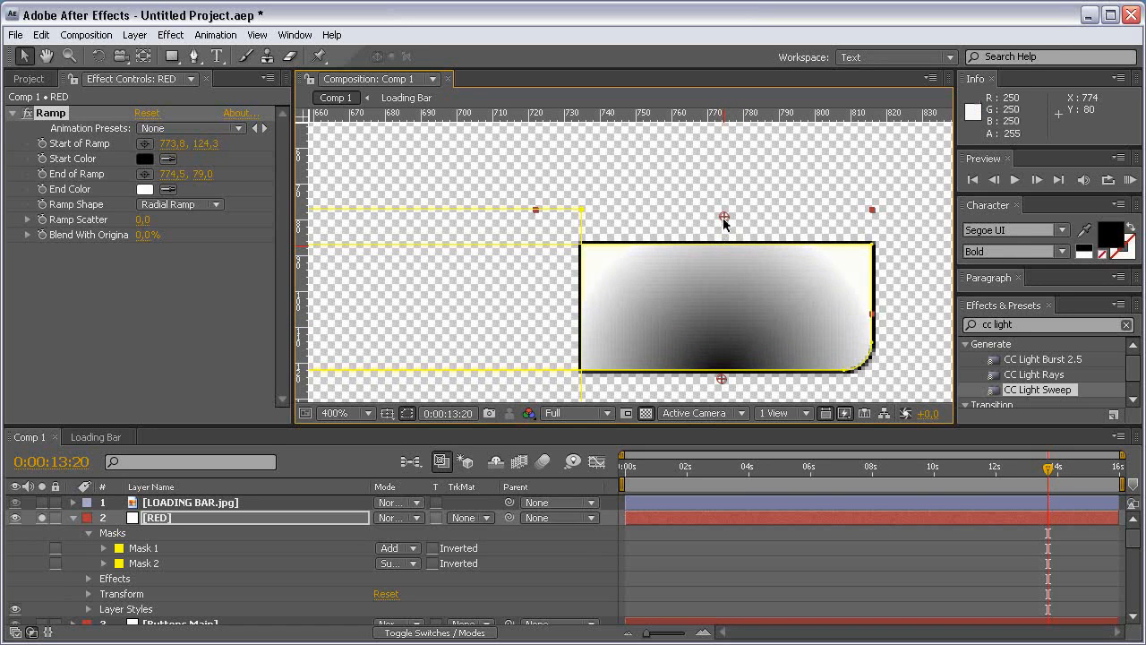
# Step: Solo the LOADING BAR.jpg reference too and sample the ramp's Start Color from the orange-red of its close button
pyautogui.click(42, 502)
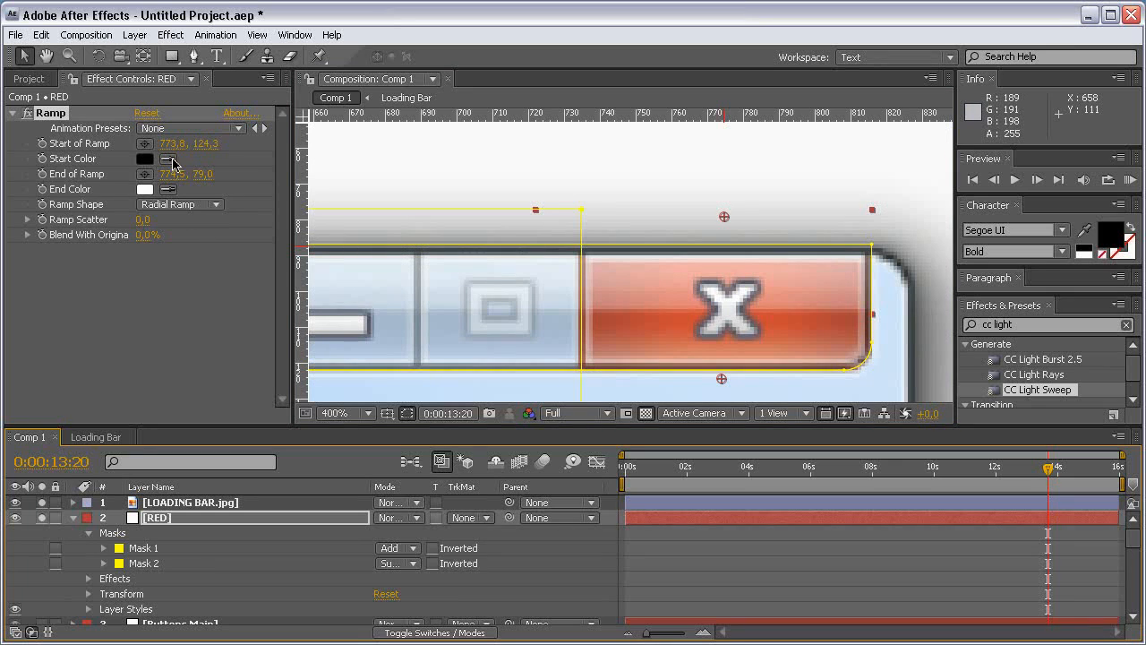
pyautogui.click(168, 158)
pyautogui.click(737, 335)
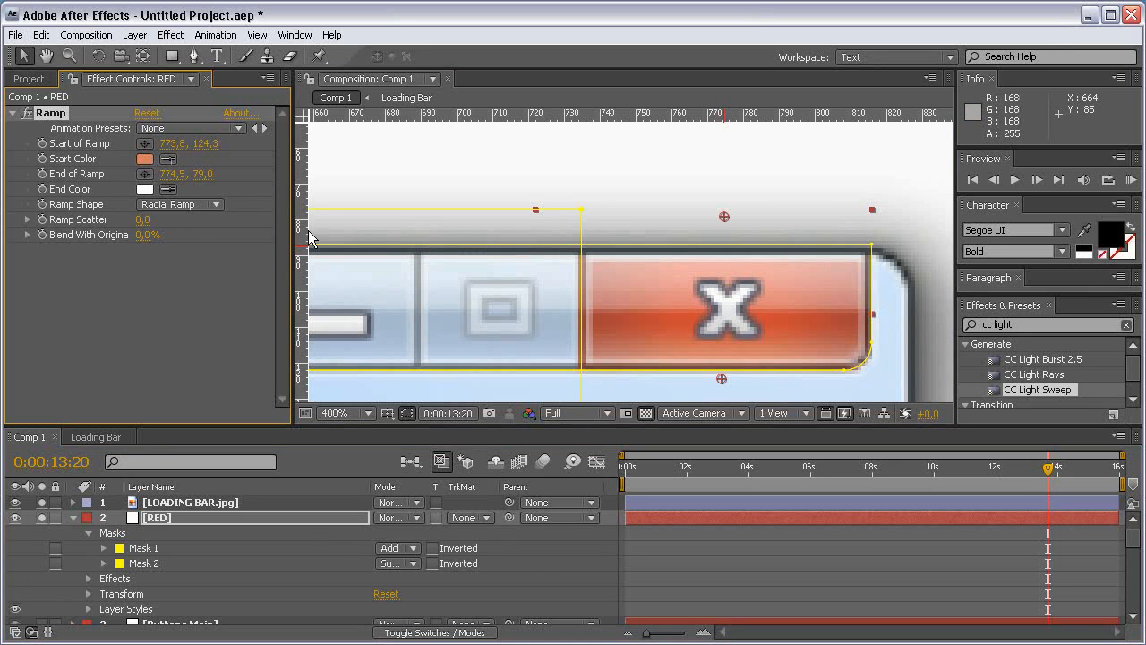
# Step: Sample the ramp's End Color from the dark red of the reference's close button and turn off the LOADING BAR.jpg layer's solo
pyautogui.click(176, 190)
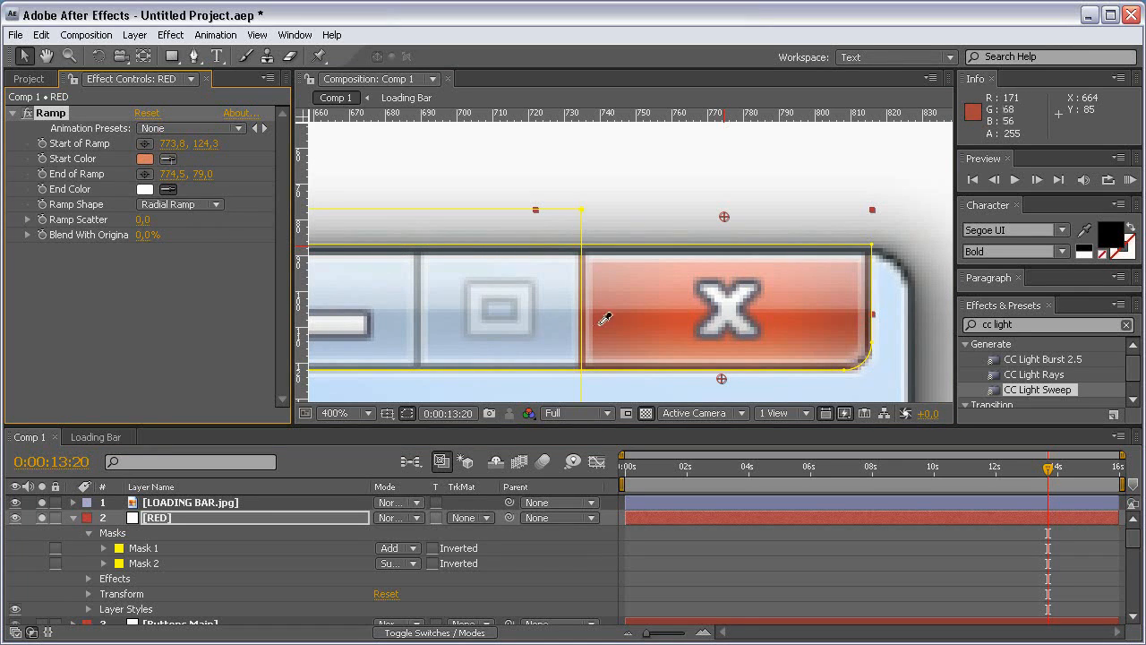
pyautogui.click(851, 312)
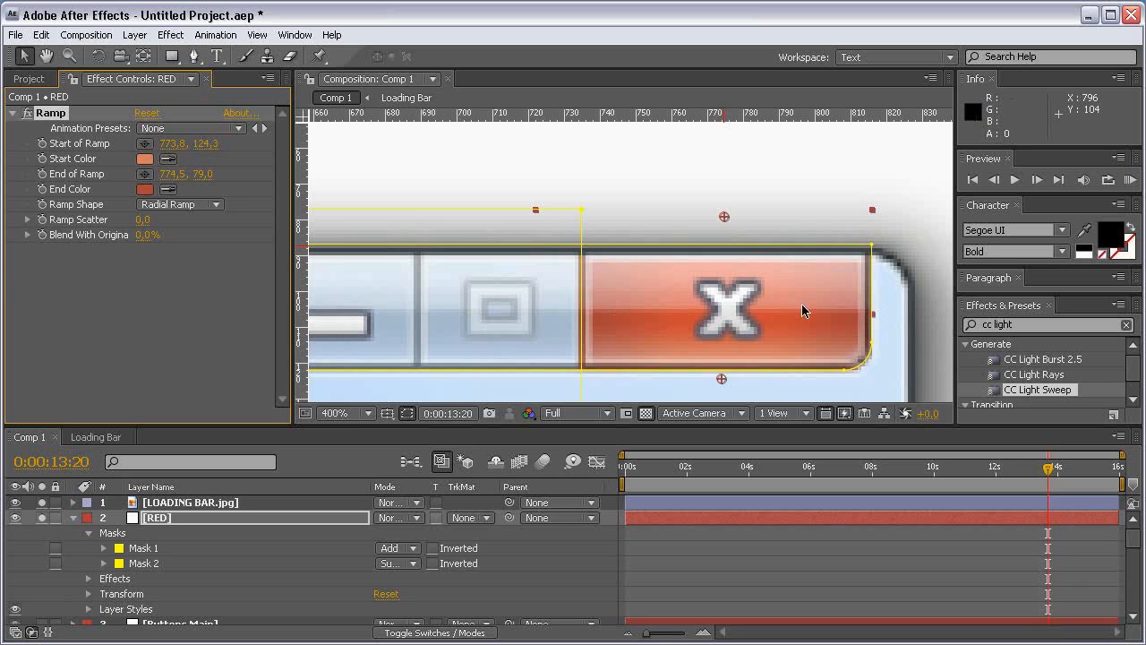
pyautogui.click(15, 502)
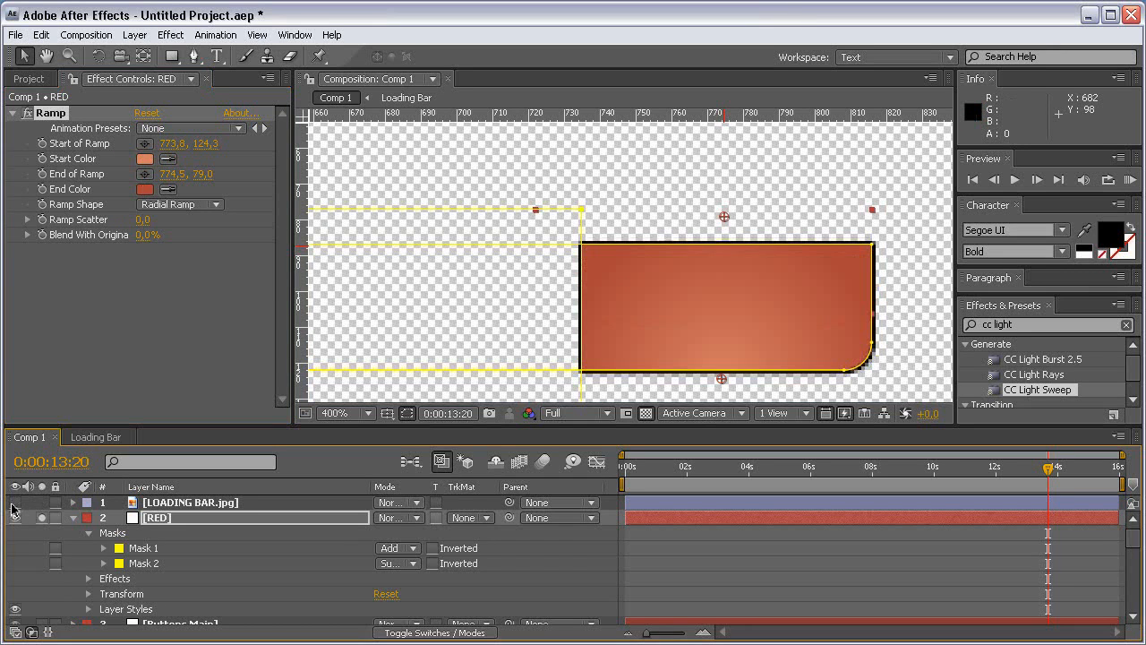
pyautogui.click(15, 503)
pyautogui.click(42, 504)
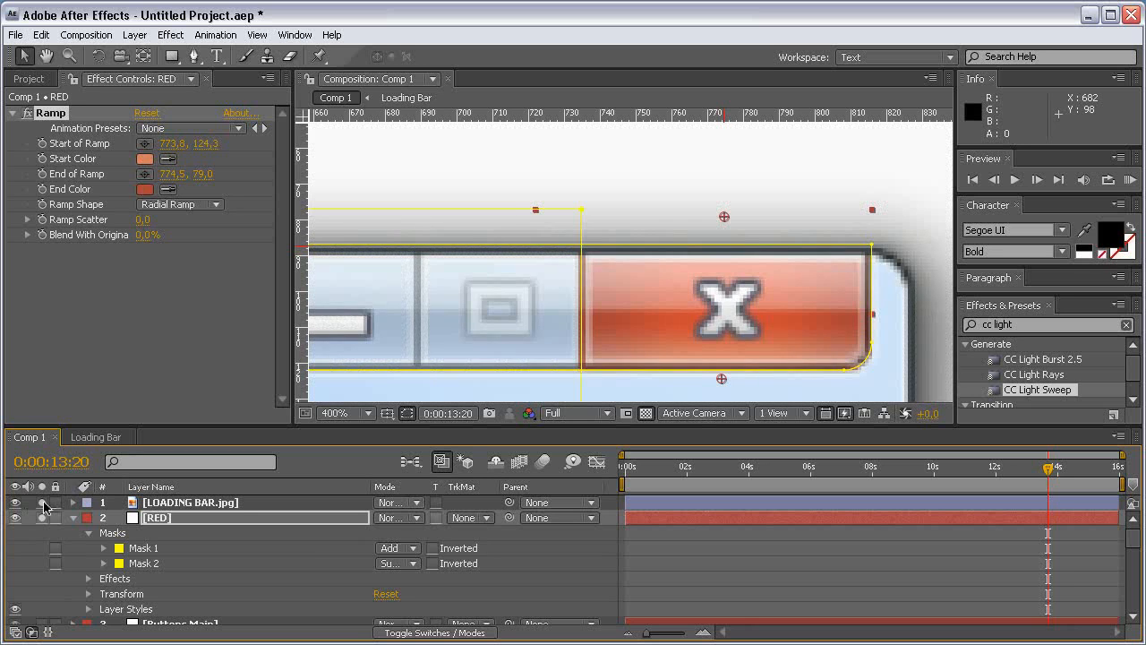
pyautogui.click(42, 504)
# Step: Apply an Inner Shadow layer style to the RED layer
pyautogui.click(184, 522)
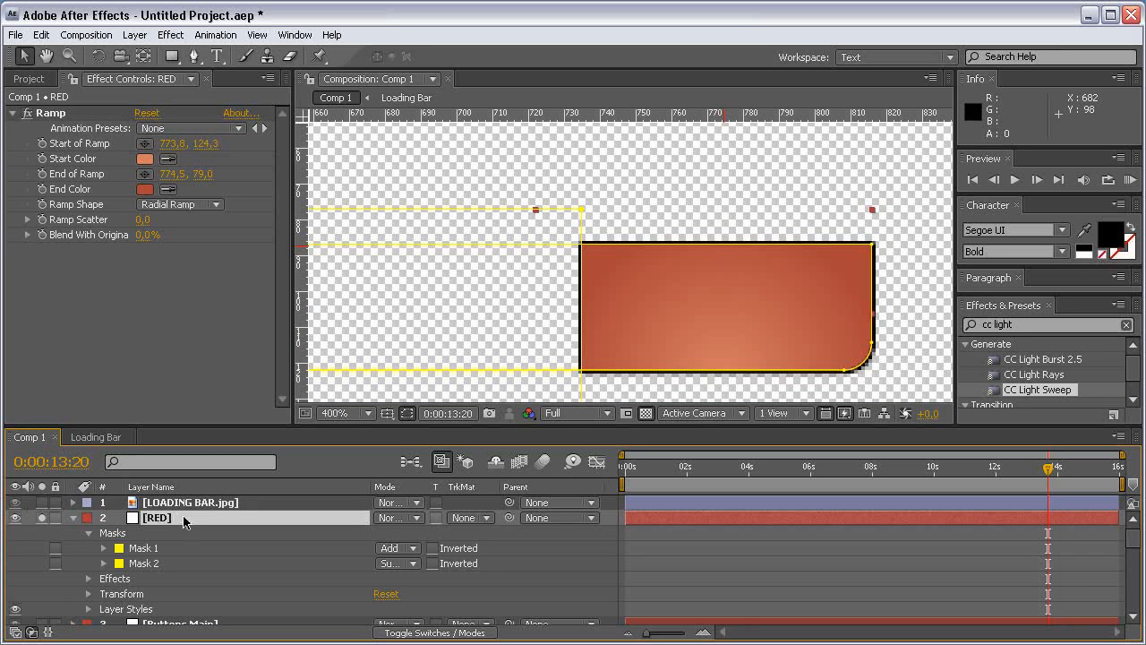
pyautogui.click(134, 34)
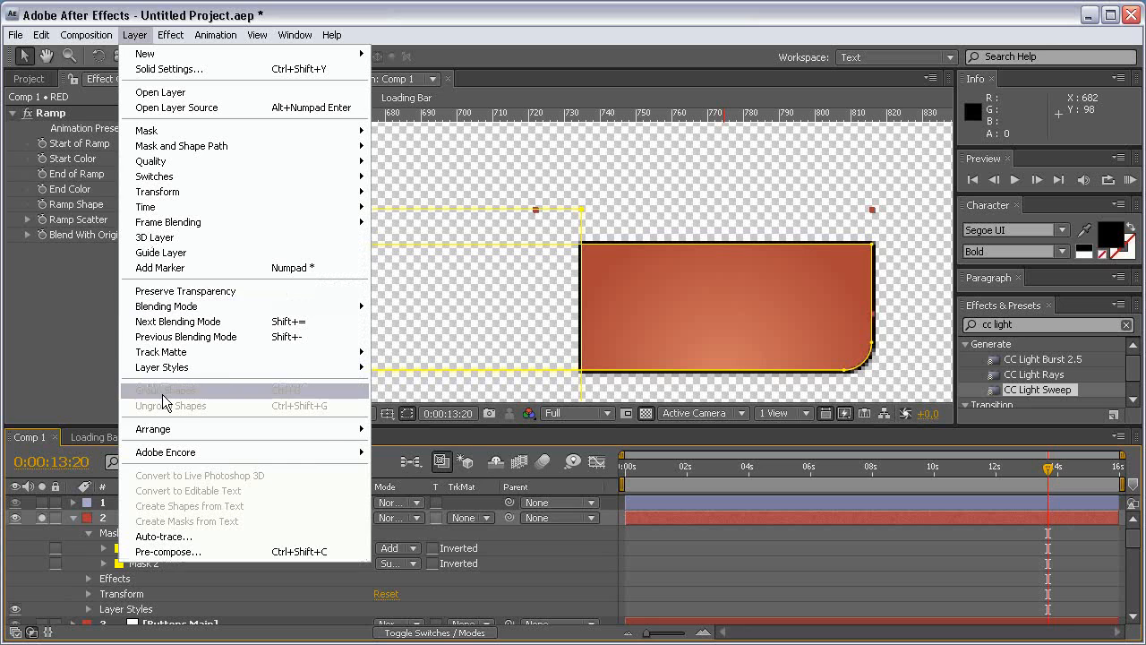
pyautogui.moveTo(162, 369)
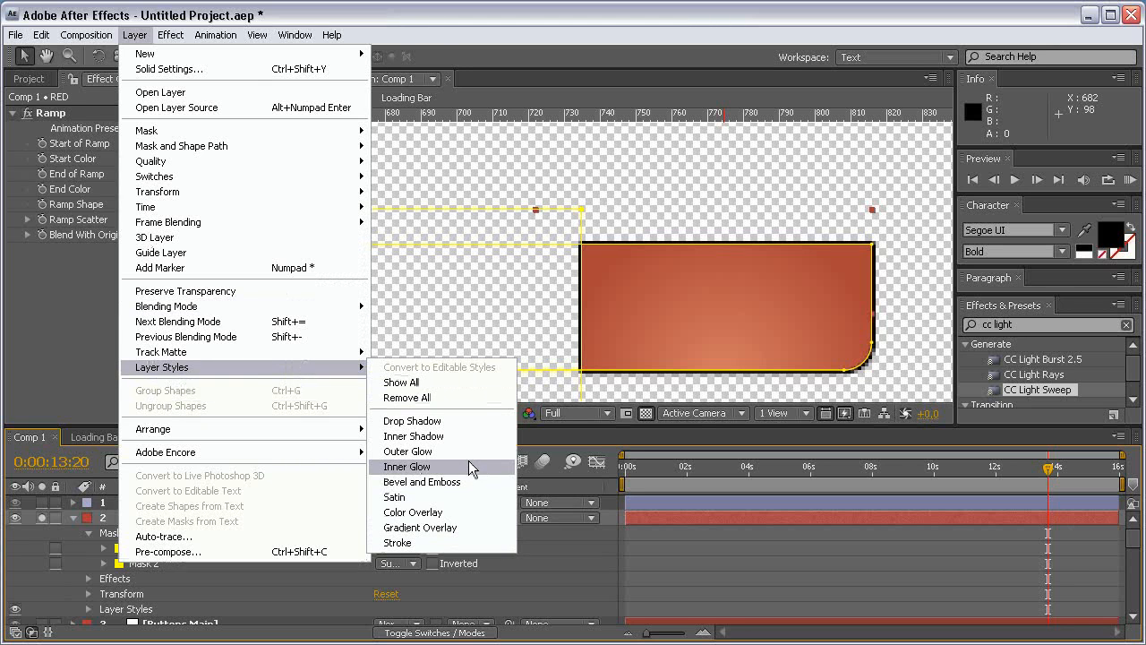
pyautogui.click(468, 436)
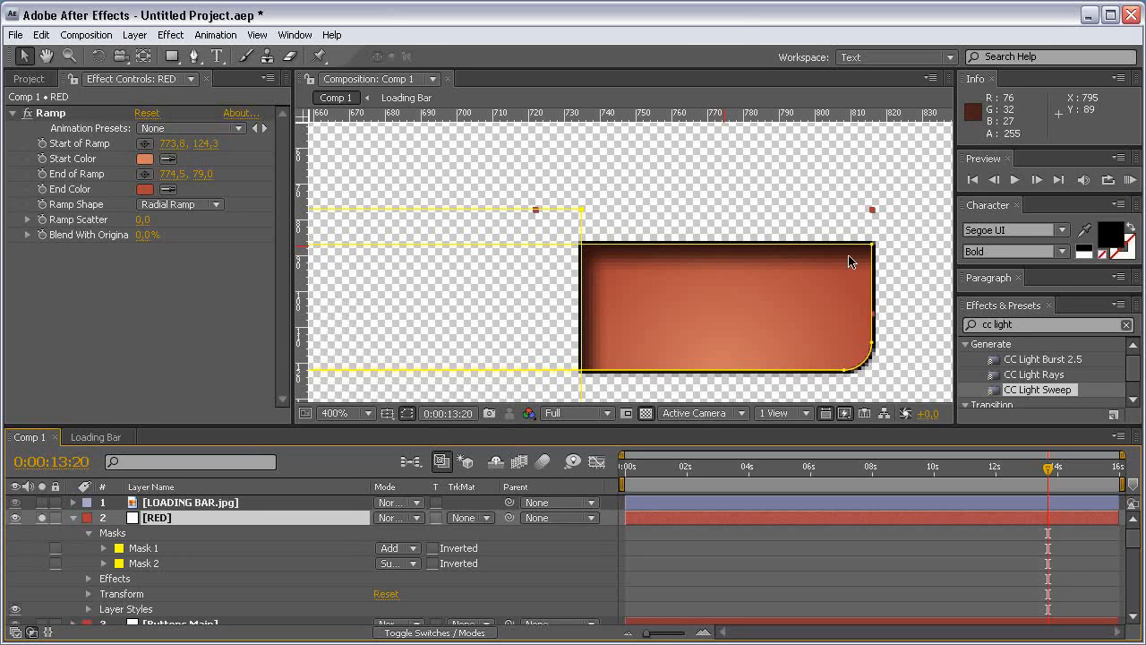
# Step: Set the RED layer's inner shadow to Normal blend mode with white (FFFFFF) as its color
pyautogui.click(98, 614)
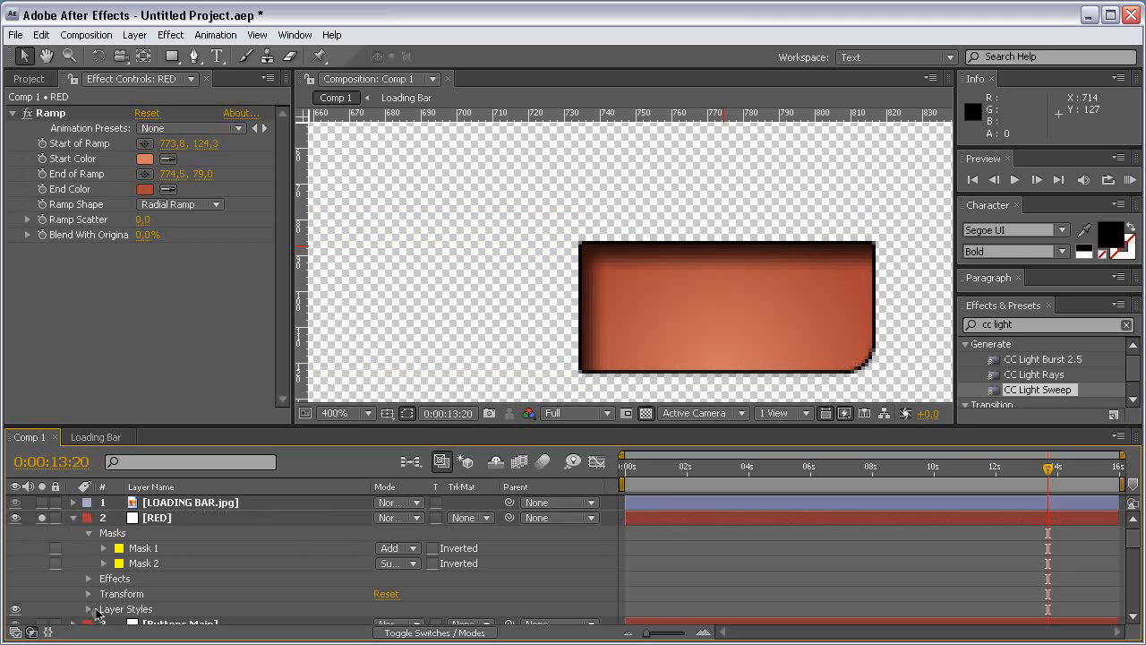
pyautogui.click(89, 610)
pyautogui.click(104, 602)
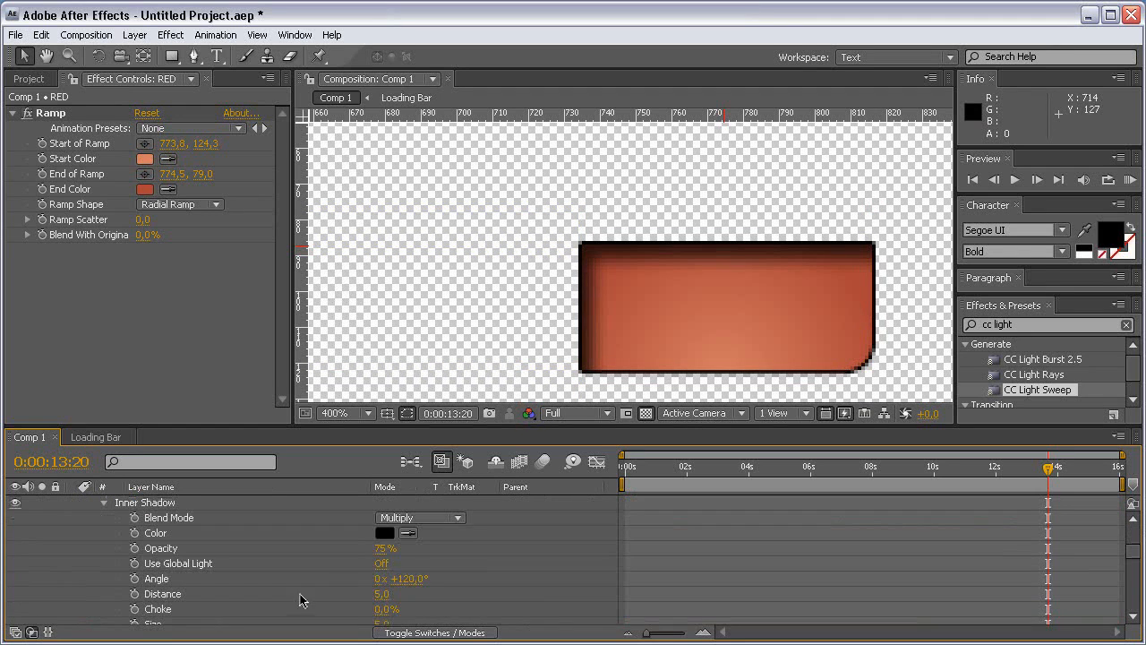
pyautogui.click(421, 518)
pyautogui.click(409, 460)
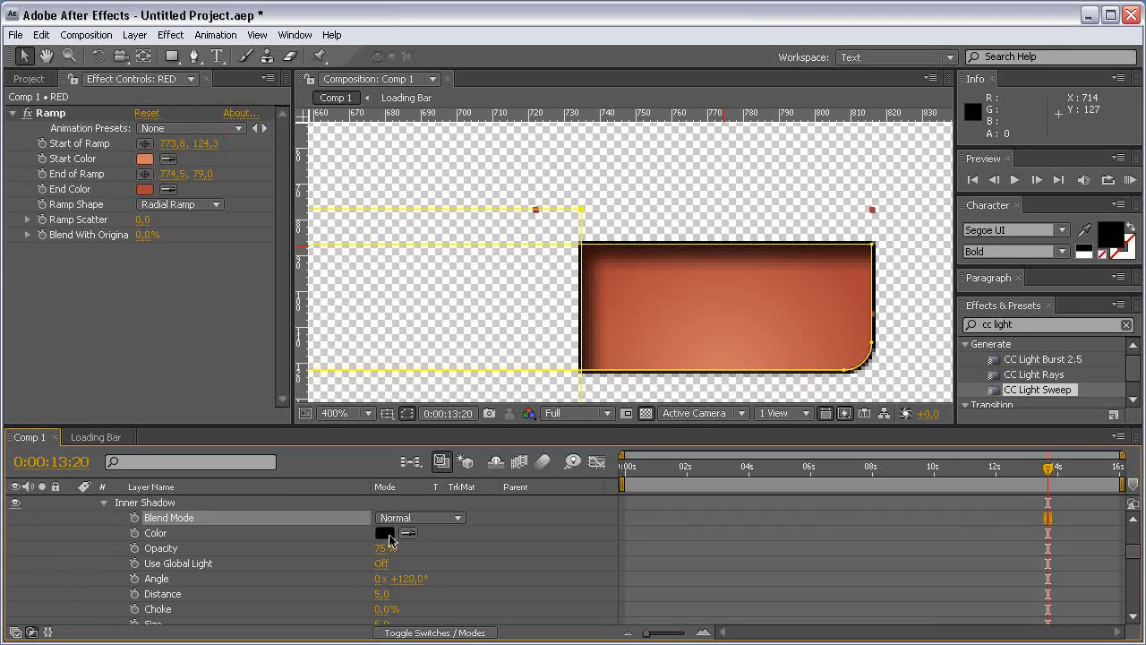
pyautogui.click(385, 533)
pyautogui.click(175, 292)
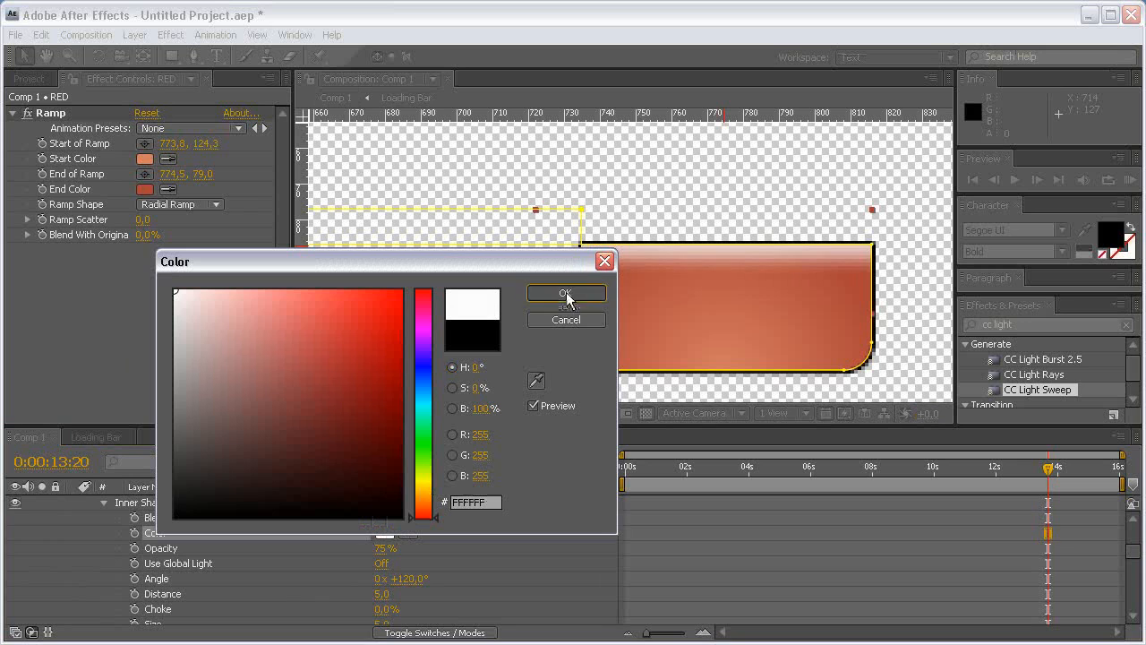
pyautogui.click(565, 292)
# Step: Set the inner shadow's distance to 0 and its choke to 30%
pyautogui.click(381, 593)
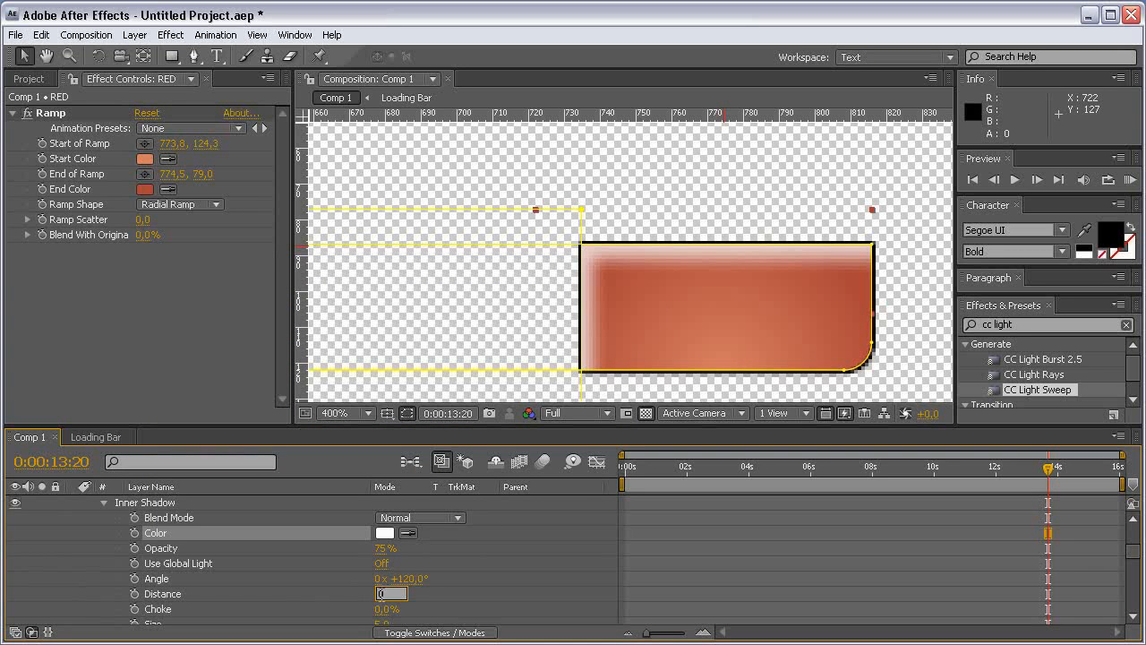
pyautogui.write('0')
pyautogui.press('Return')
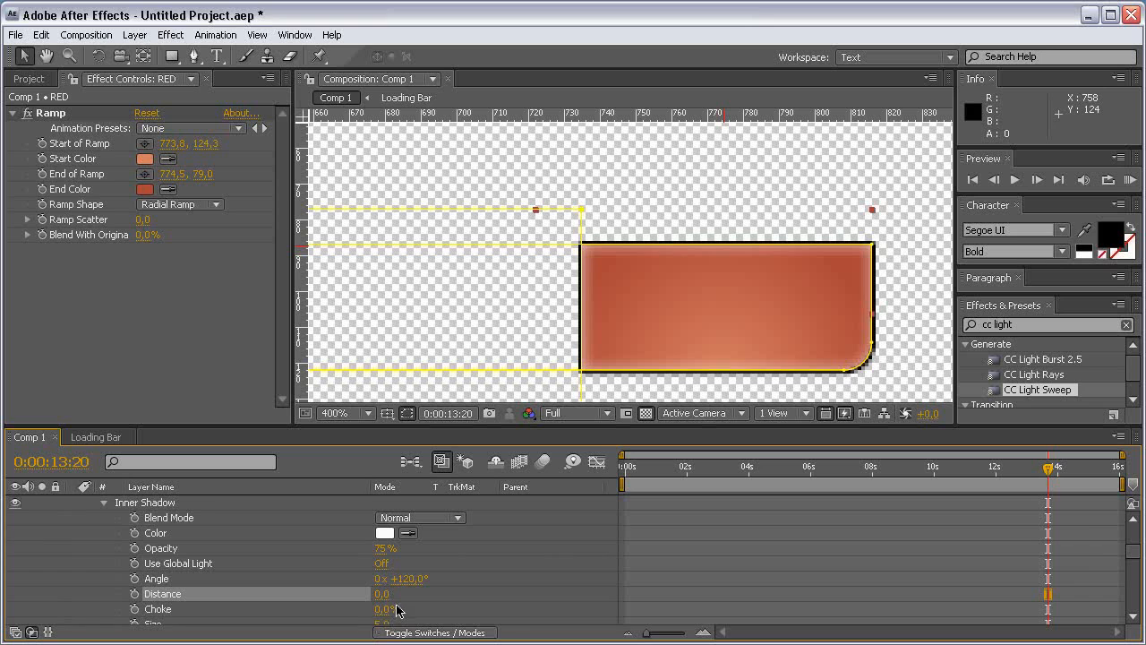
pyautogui.click(454, 606)
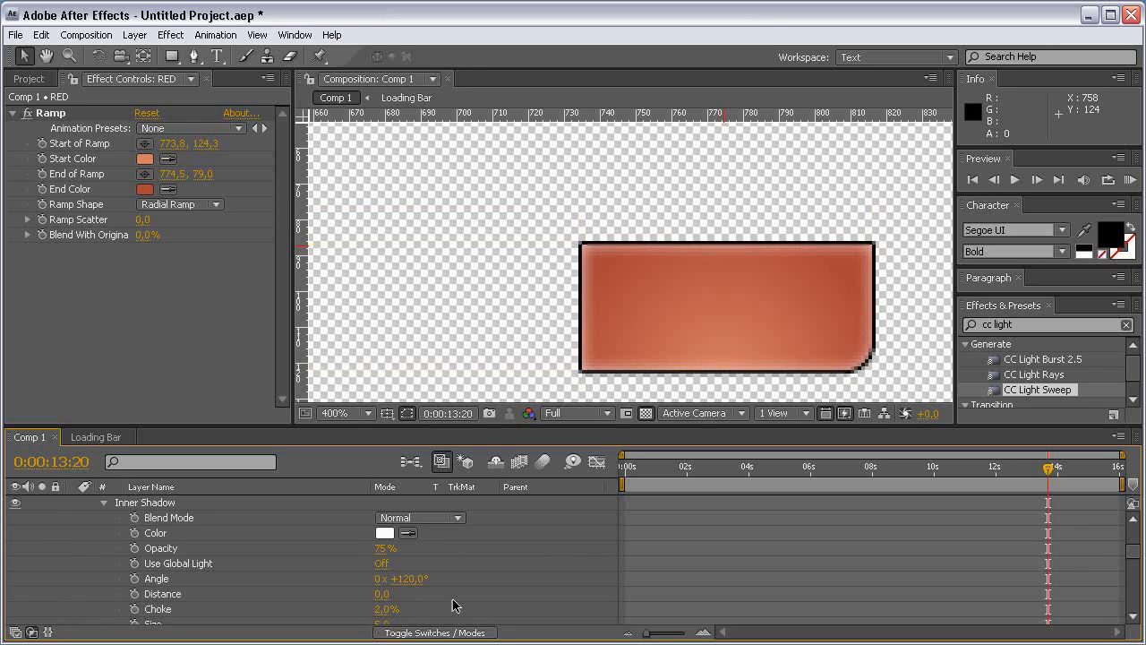
pyautogui.click(386, 608)
pyautogui.write('5')
pyautogui.press('Return')
pyautogui.moveTo(385, 609); pyautogui.dragTo(404, 609)
pyautogui.click(392, 609)
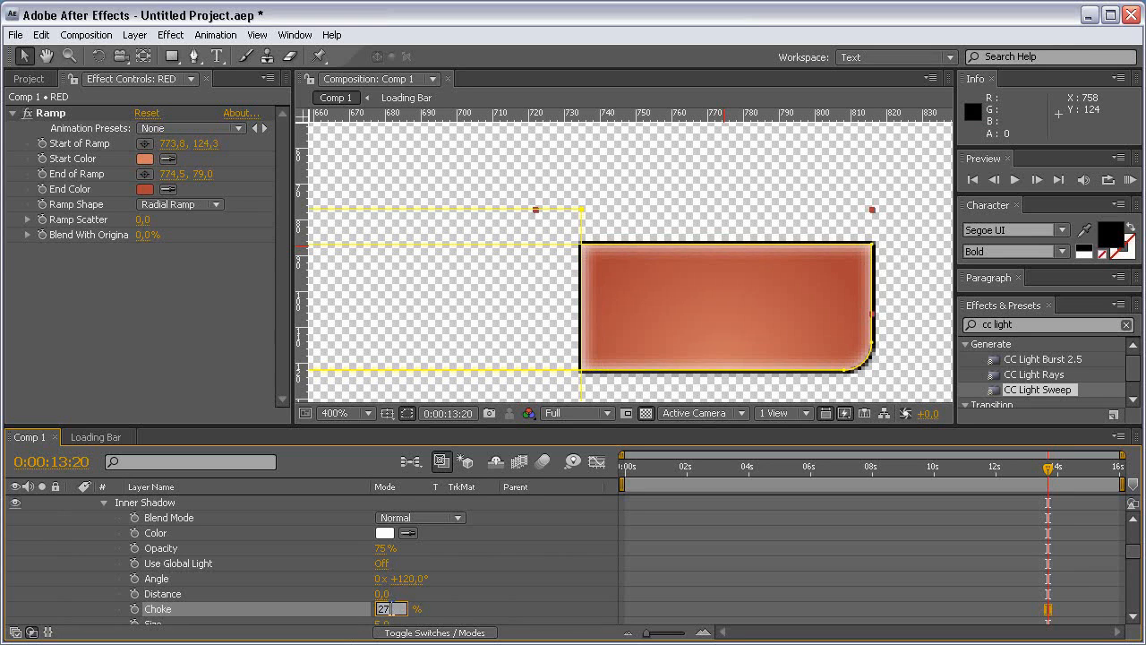
pyautogui.write('30')
pyautogui.press('Return')
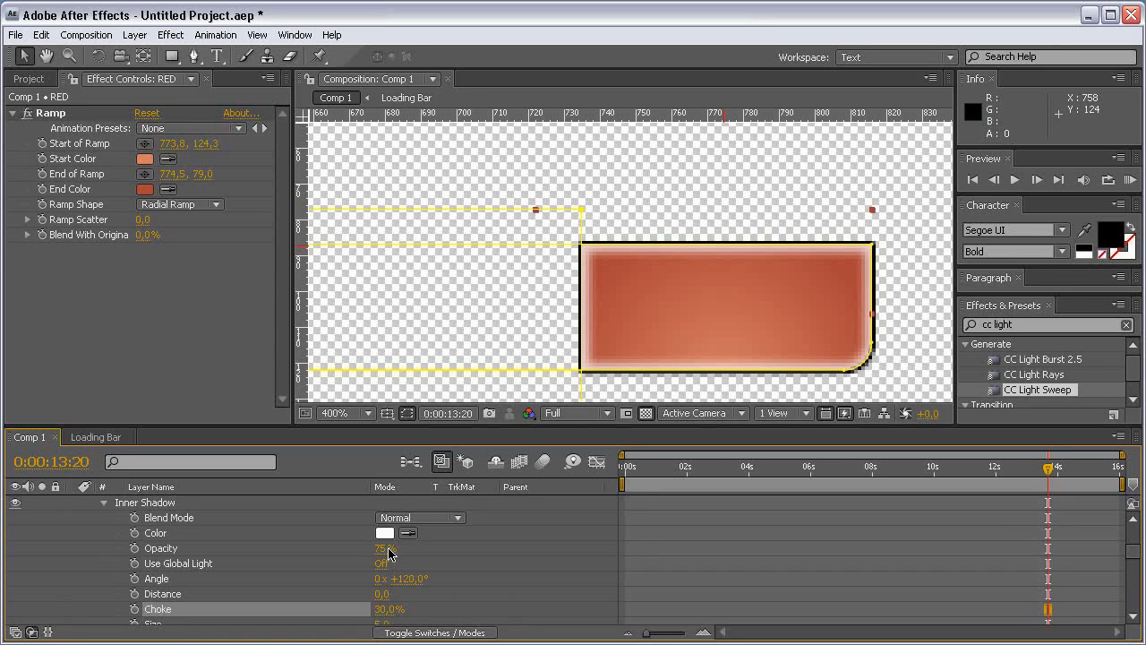
# Step: Reduce the inner shadow's opacity to 65% and set its size to 4
pyautogui.moveTo(388, 554); pyautogui.dragTo(381, 562)
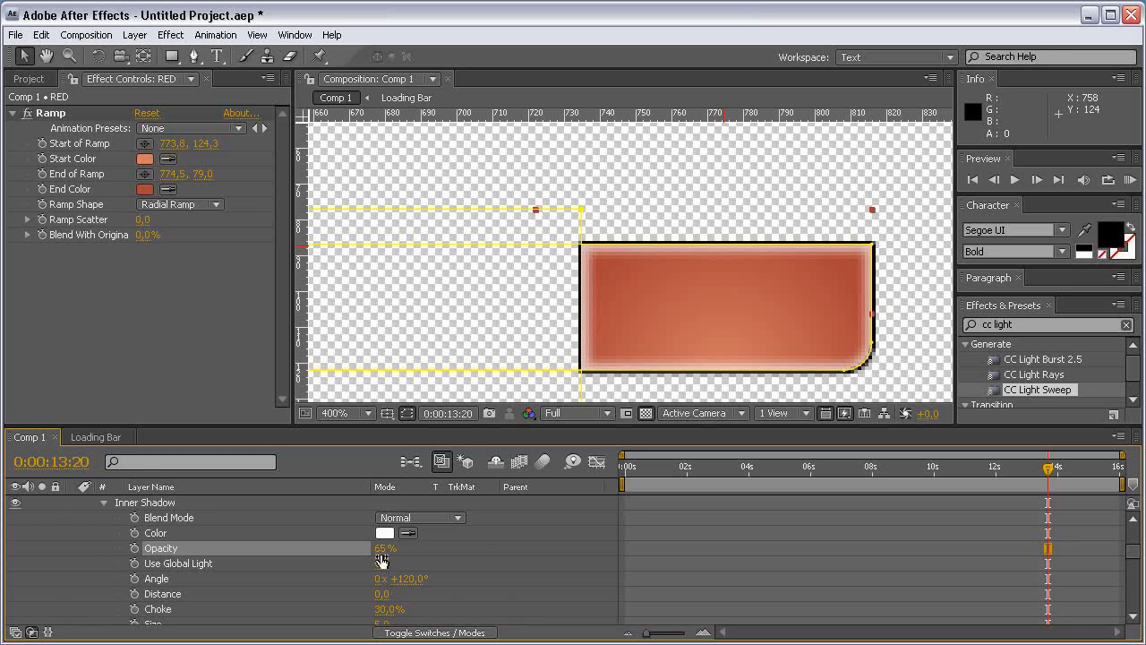
pyautogui.scroll(-1, 392, 623)
pyautogui.click(381, 580)
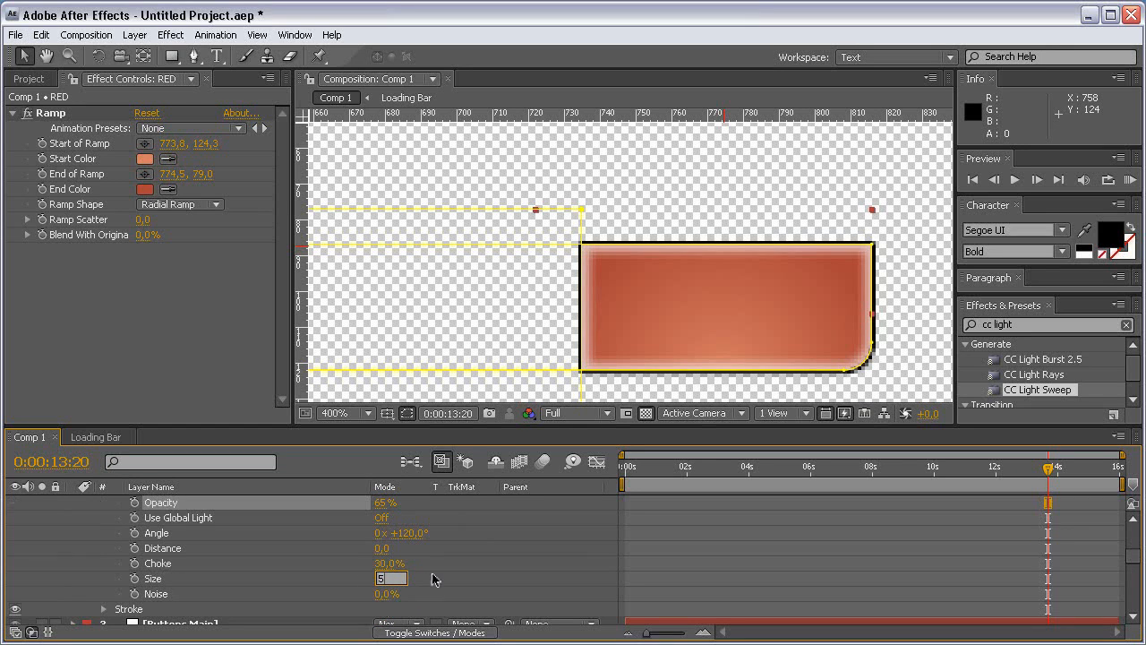
pyautogui.write('4')
pyautogui.click(466, 580)
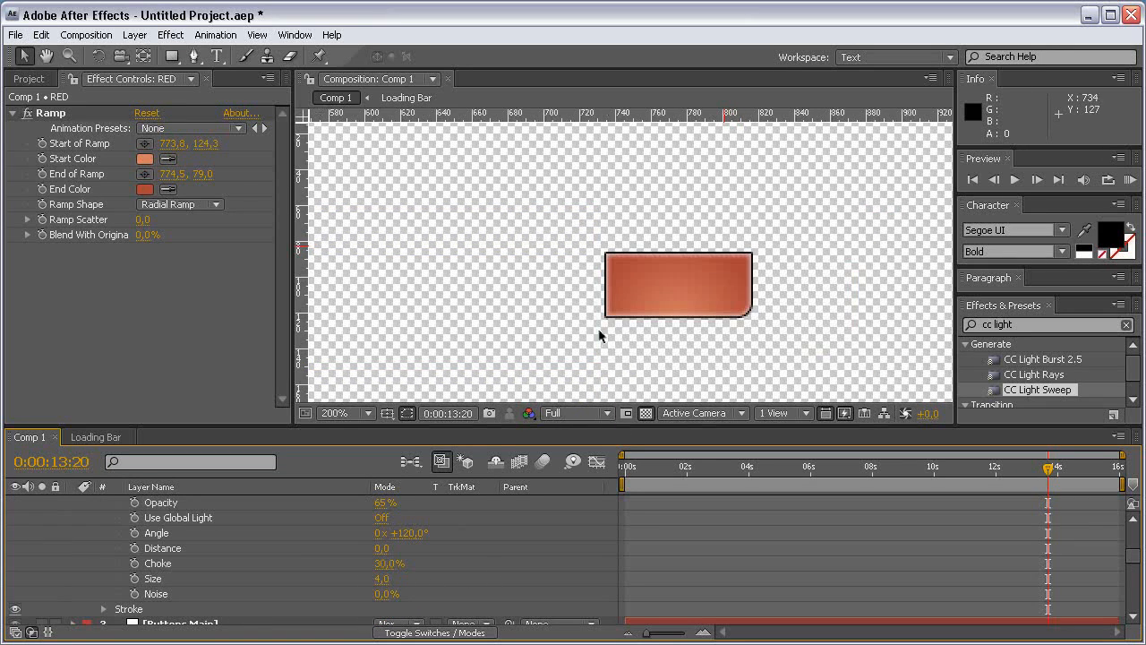
# Step: Collapse and un-solo the RED layer, and hide the LOADING BAR.jpg reference to view the built dialog
pyautogui.scroll(5, 89, 519)
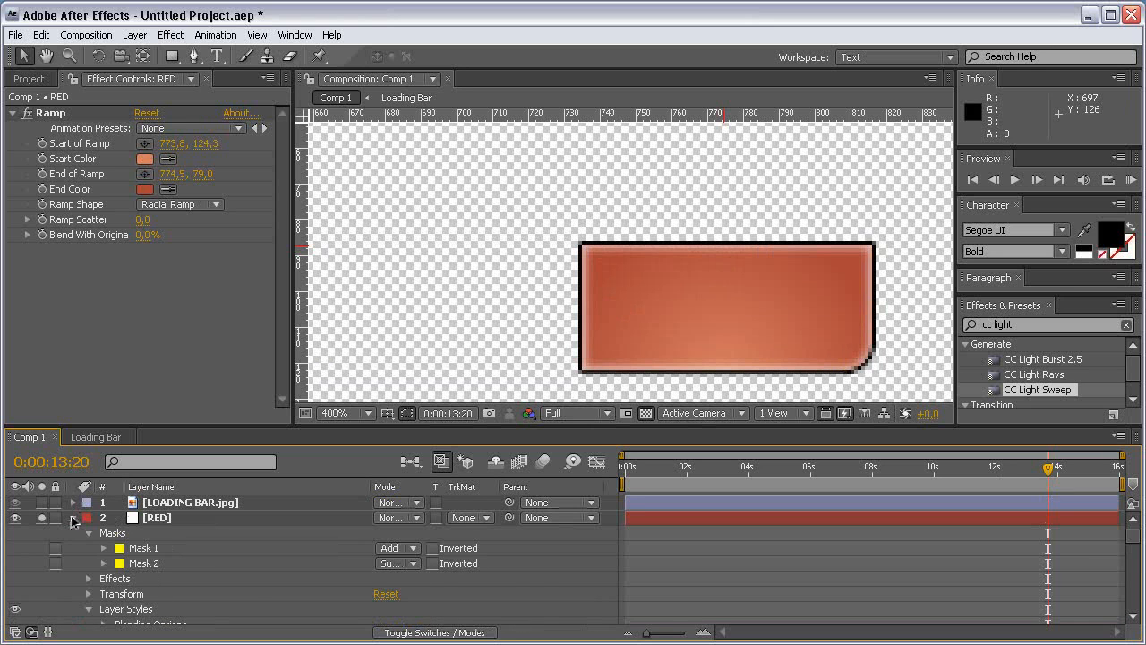
pyautogui.click(73, 518)
pyautogui.click(41, 517)
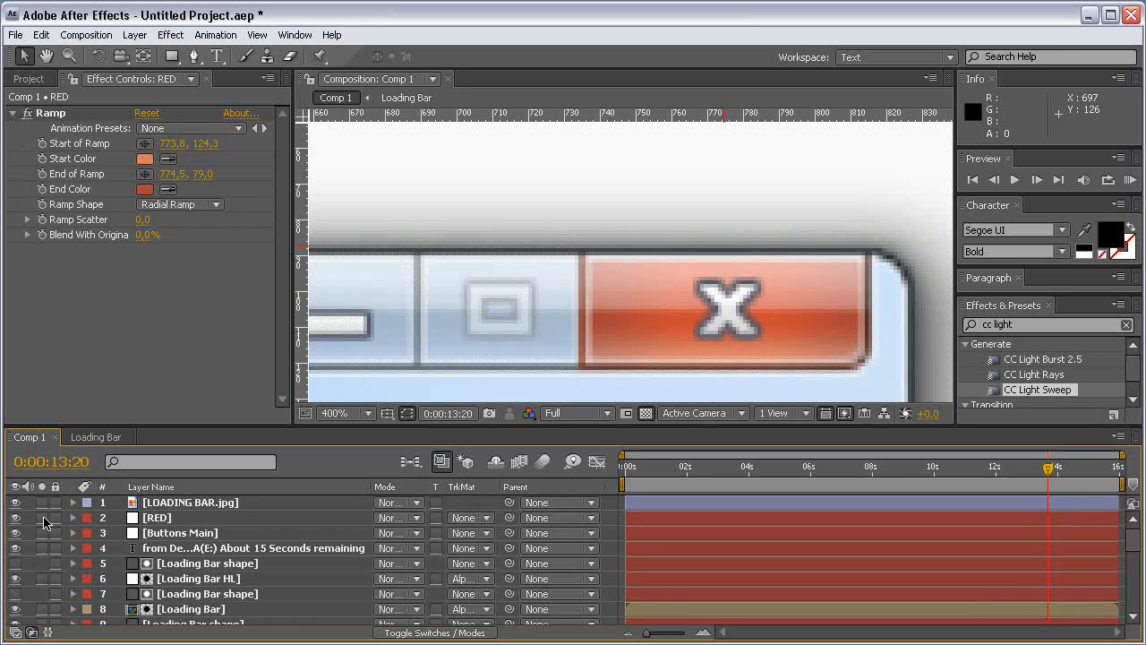
pyautogui.scroll(-2, 702, 193)
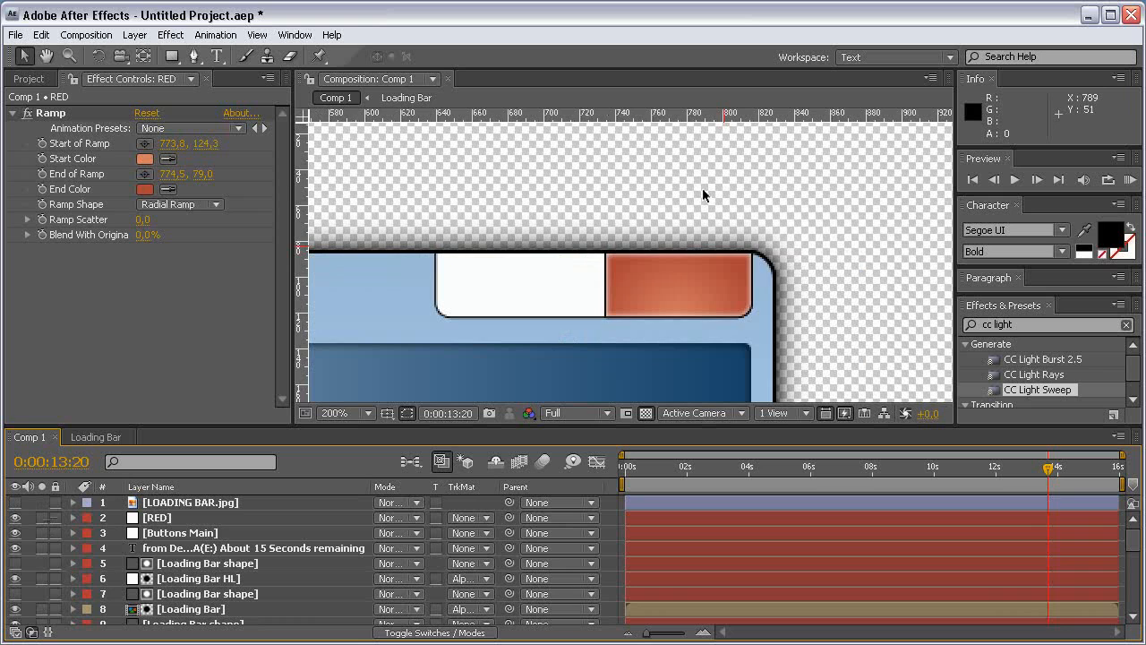
pyautogui.scroll(1, 703, 194)
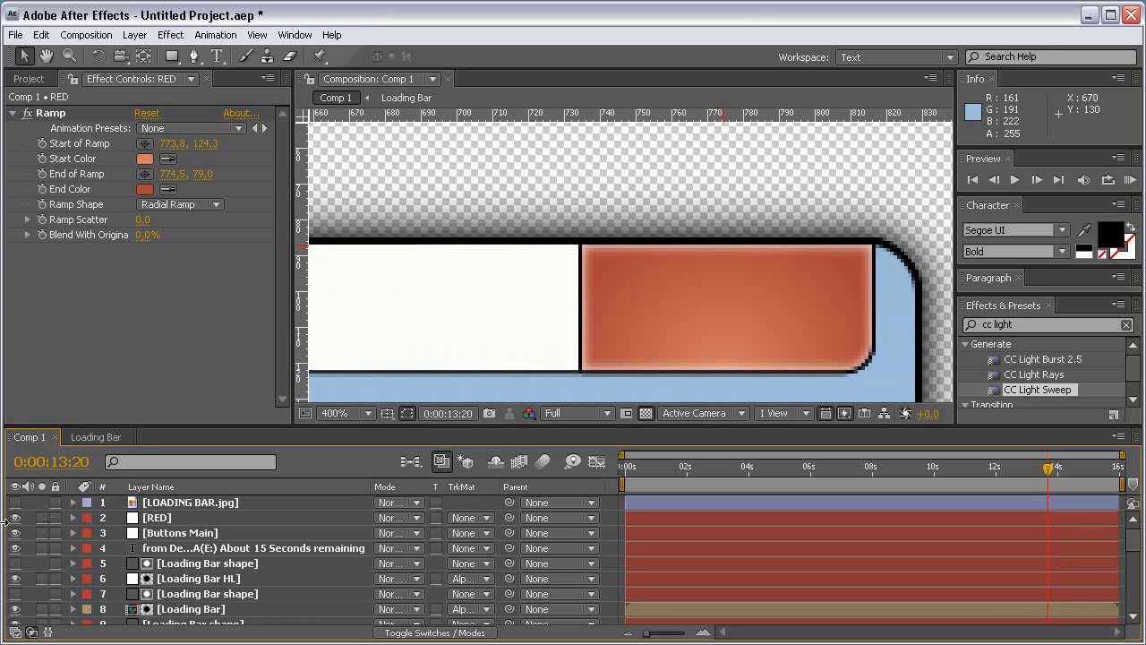
# Step: Add a text layer reading X in bold Segoe UI and center it on the red close button
pyautogui.hotkey('ctrl', 't')
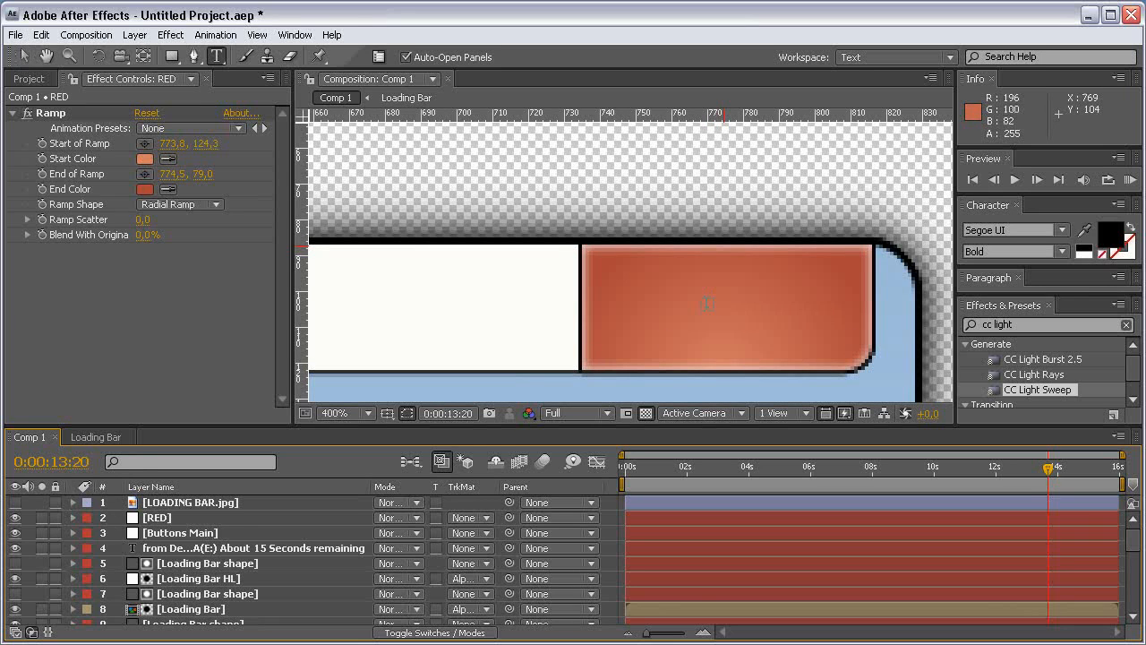
pyautogui.click(707, 303)
pyautogui.write('X')
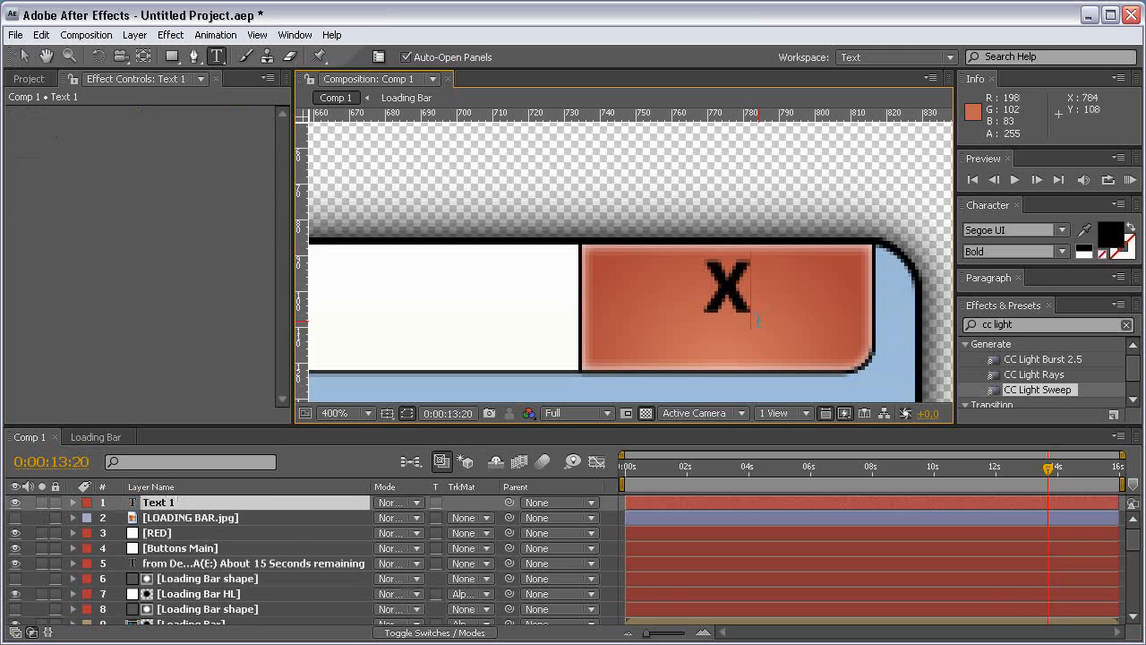
pyautogui.click(23, 55)
pyautogui.moveTo(729, 285); pyautogui.dragTo(730, 304)
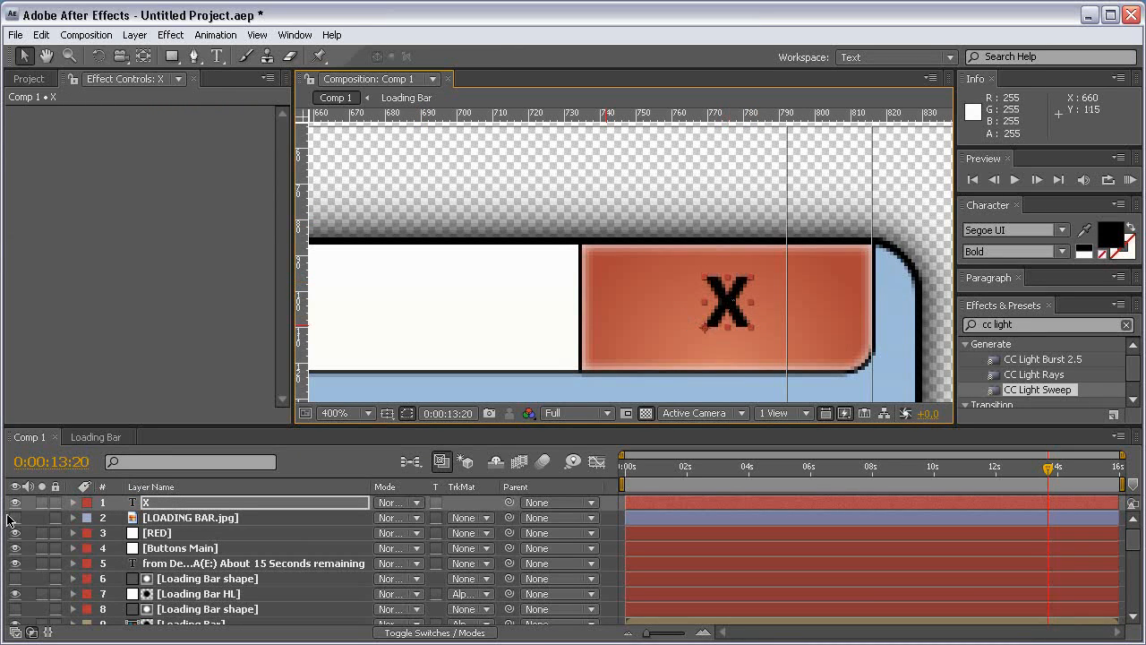
# Step: Place the visible LOADING BAR.jpg reference above the X layer and align the X text with the reference's close symbol
pyautogui.moveTo(192, 520); pyautogui.dragTo(238, 507)
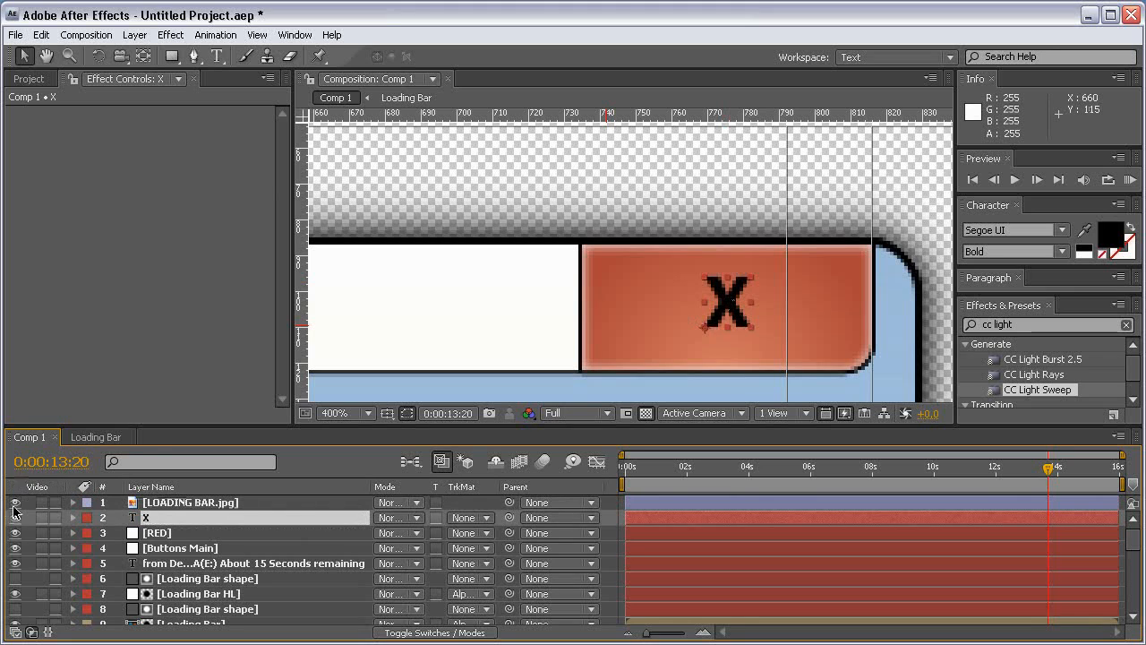
pyautogui.click(240, 507)
pyautogui.click(226, 517)
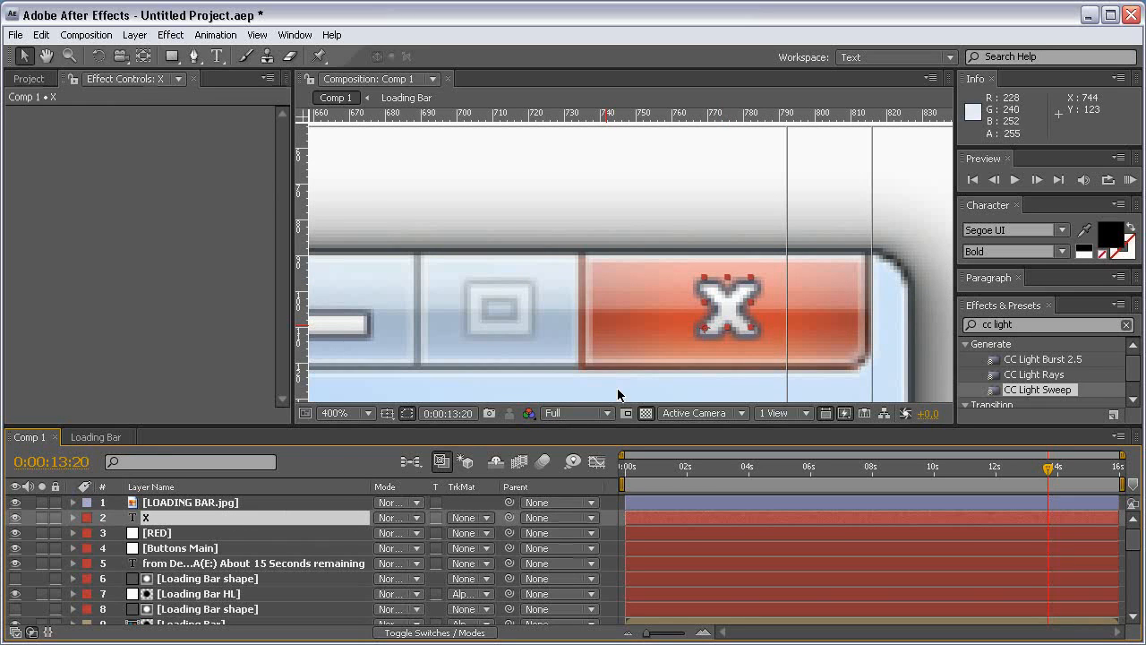
pyautogui.click(737, 312)
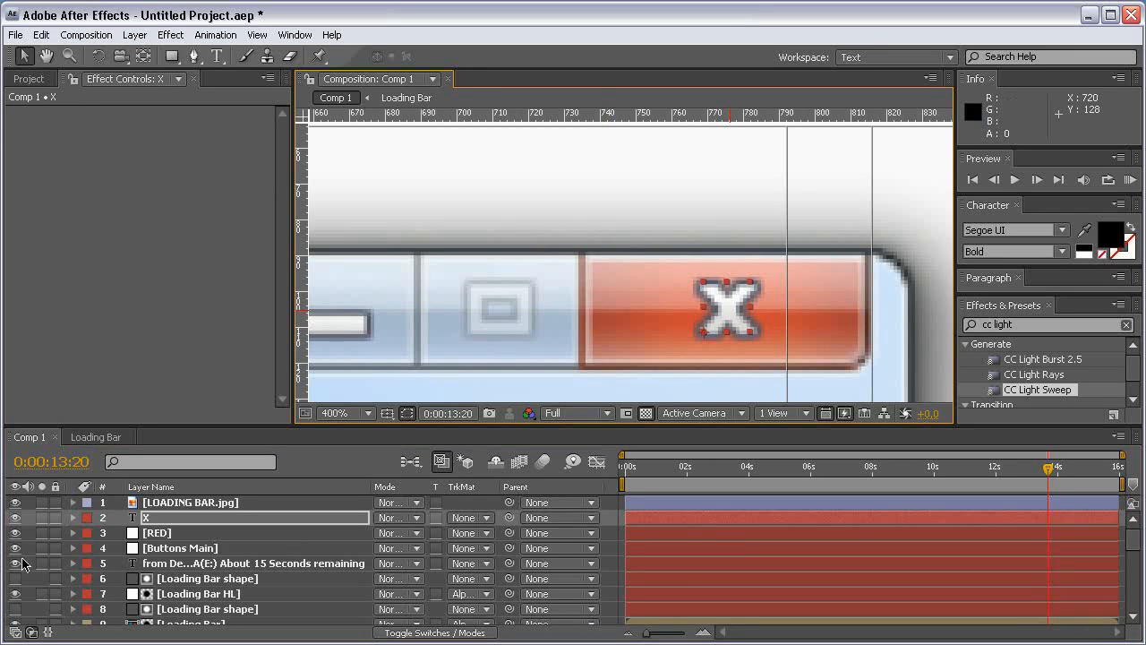
# Step: Give the X text a stroke in the dark grey sampled from the outline of the reference's X
pyautogui.click(42, 518)
pyautogui.click(42, 517)
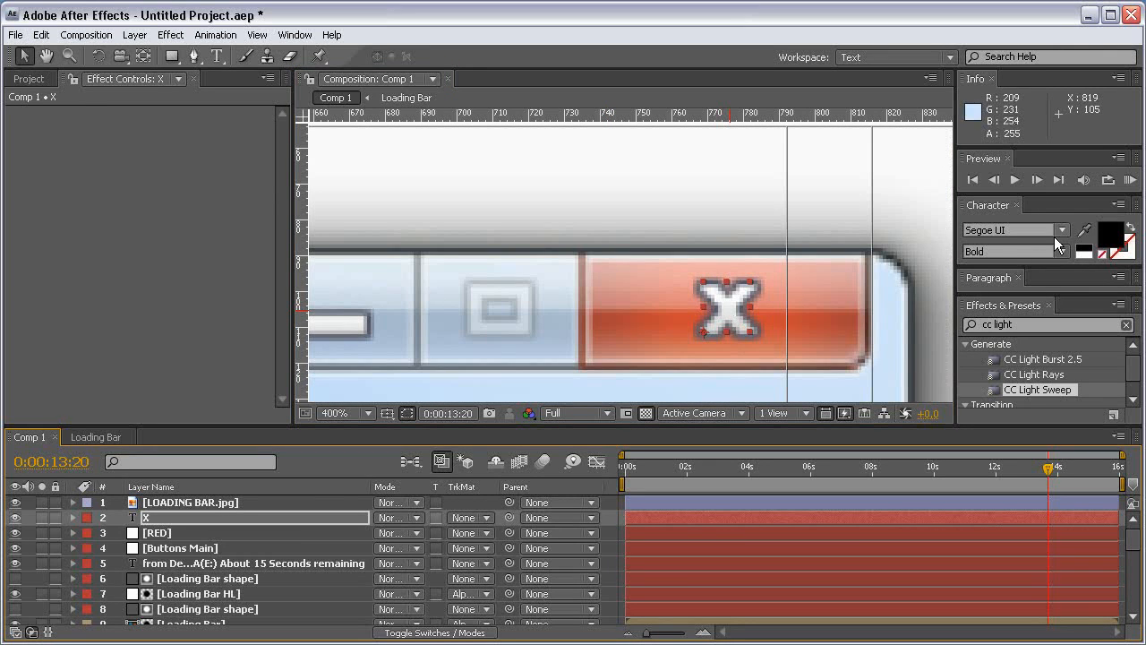
pyautogui.click(1104, 255)
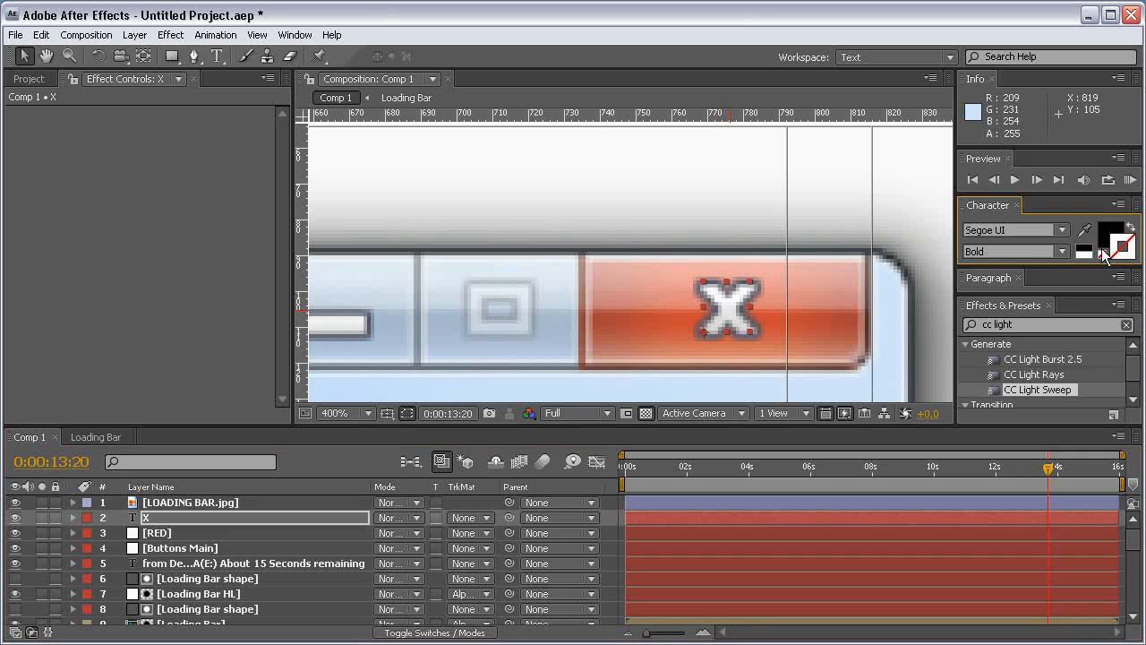
pyautogui.click(742, 311)
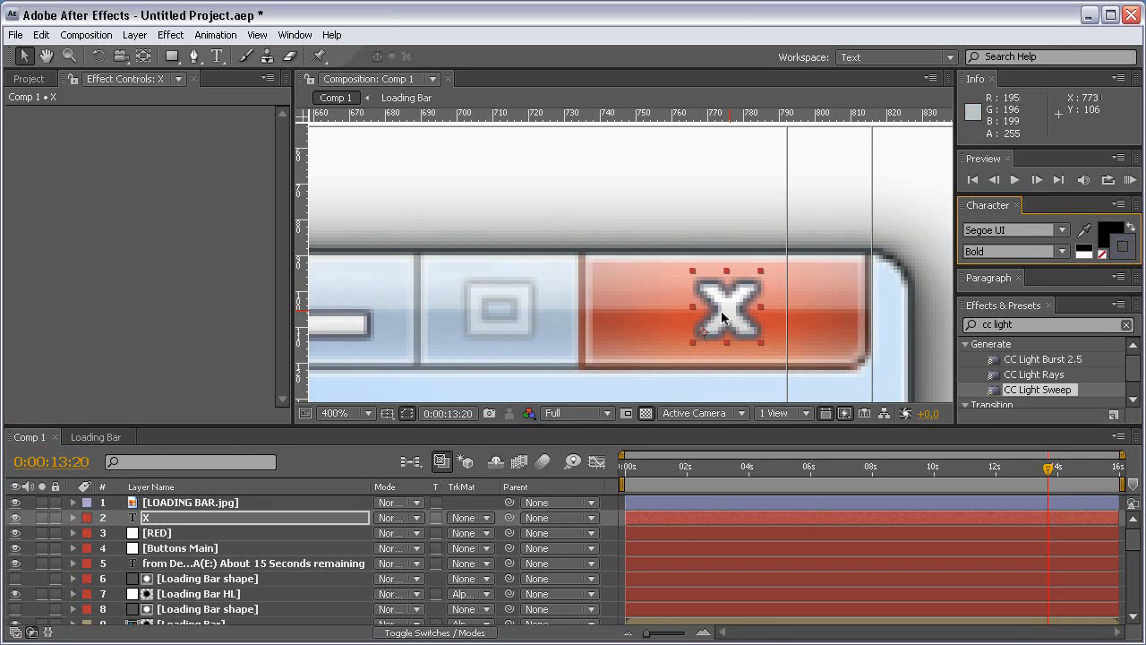
# Step: Solo the X text layer and add a Gradient Overlay layer style to it
pyautogui.click(41, 518)
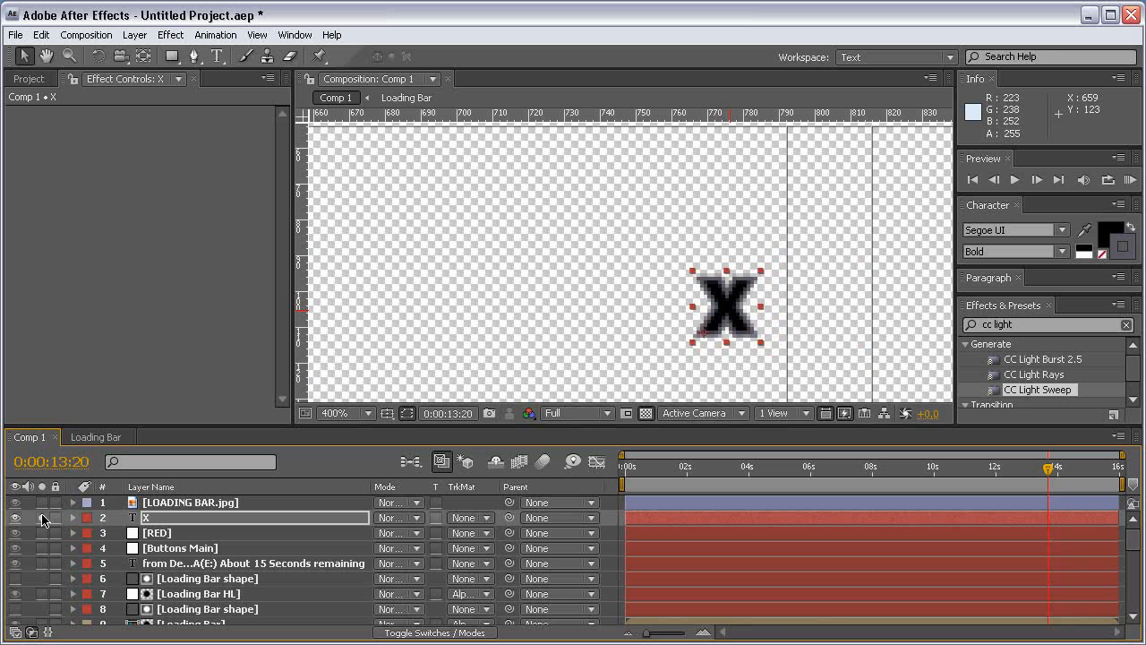
pyautogui.click(134, 35)
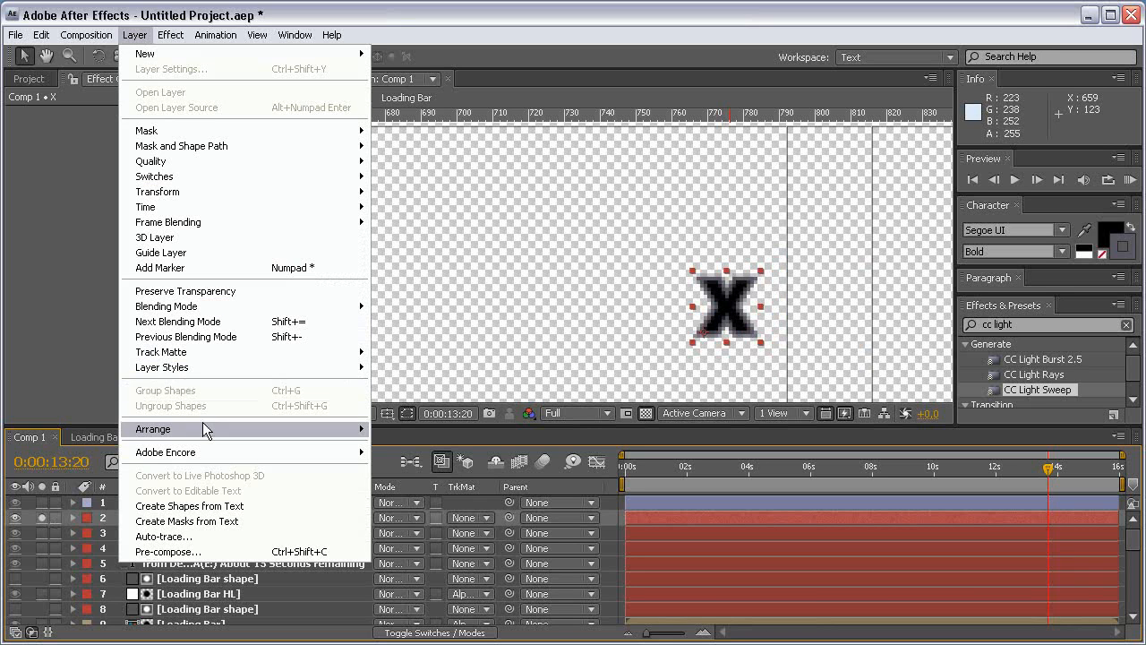
pyautogui.moveTo(206, 374)
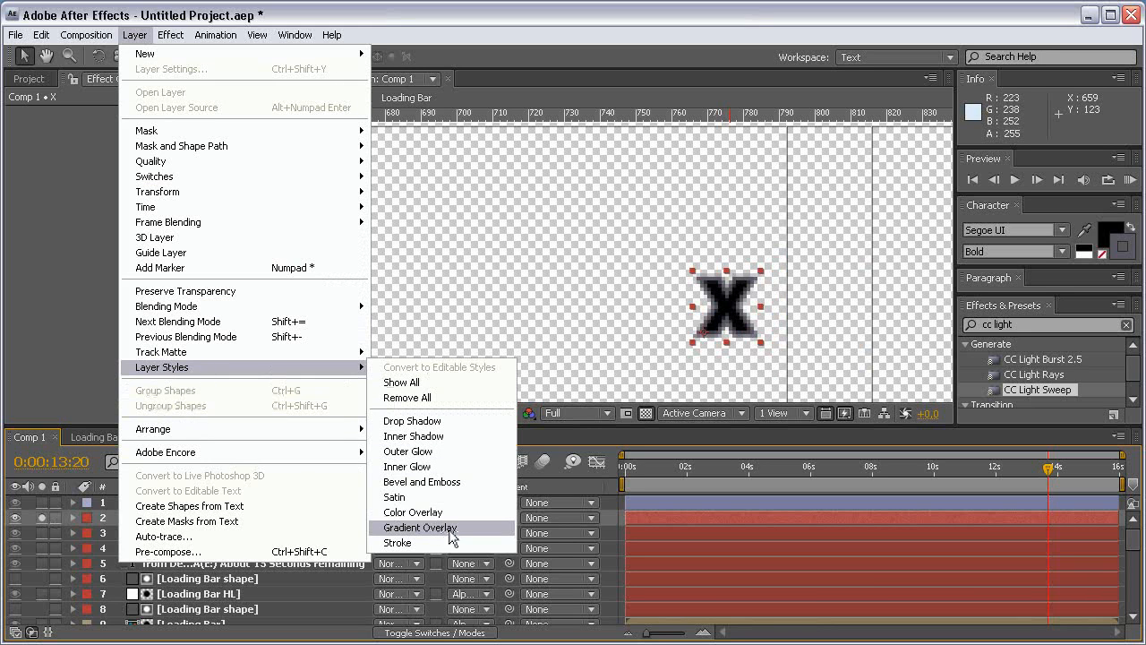
pyautogui.click(420, 527)
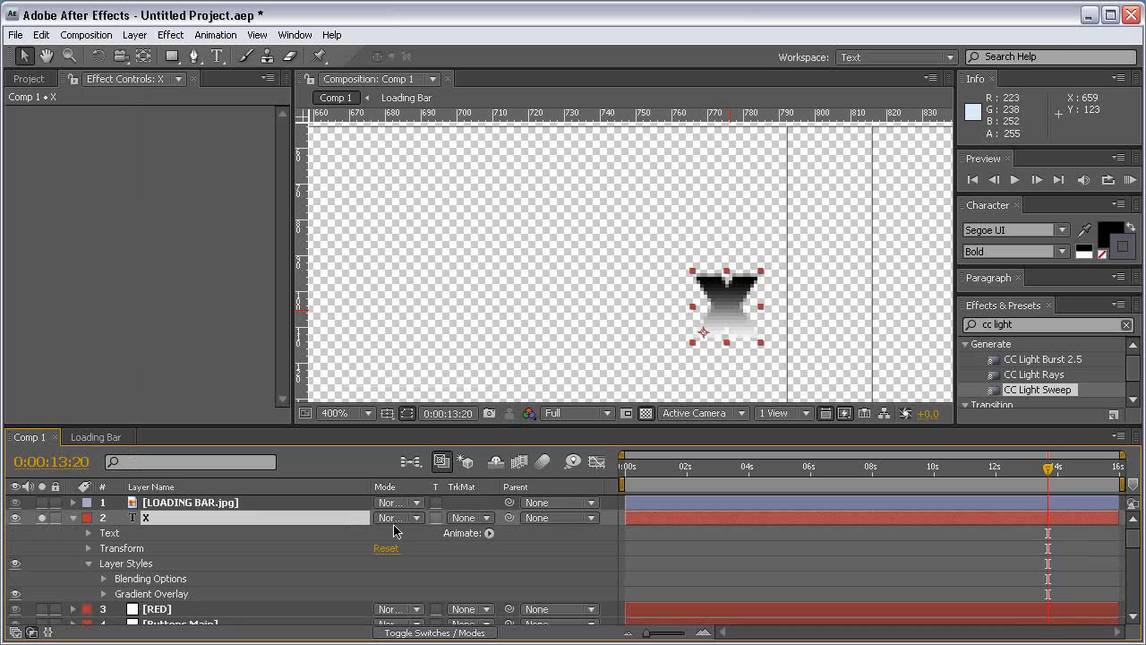
# Step: Set the X's gradient overlay colors to the light grey DFDEDE sampled from the reference's X and white FFFFFF
pyautogui.click(42, 503)
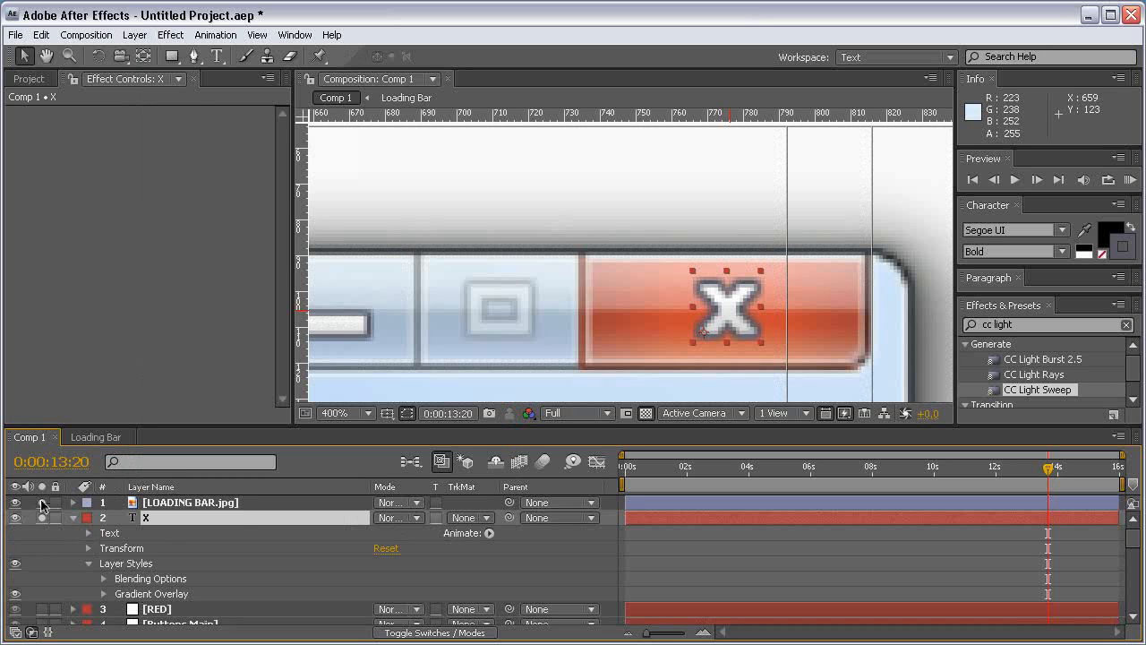
pyautogui.click(102, 595)
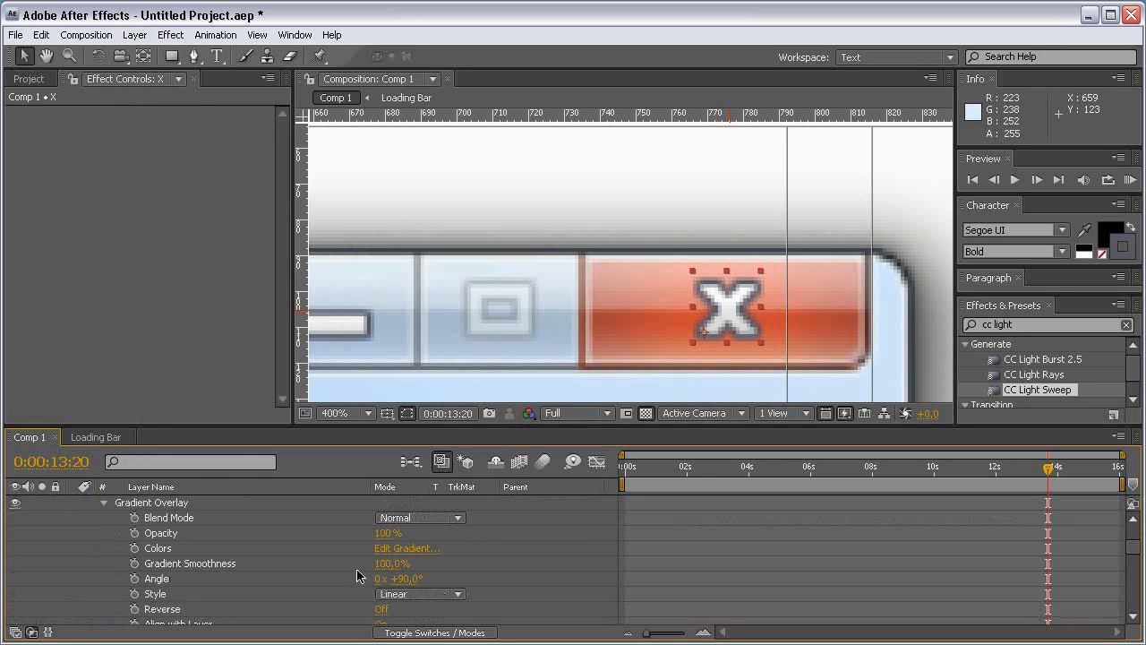
pyautogui.click(407, 547)
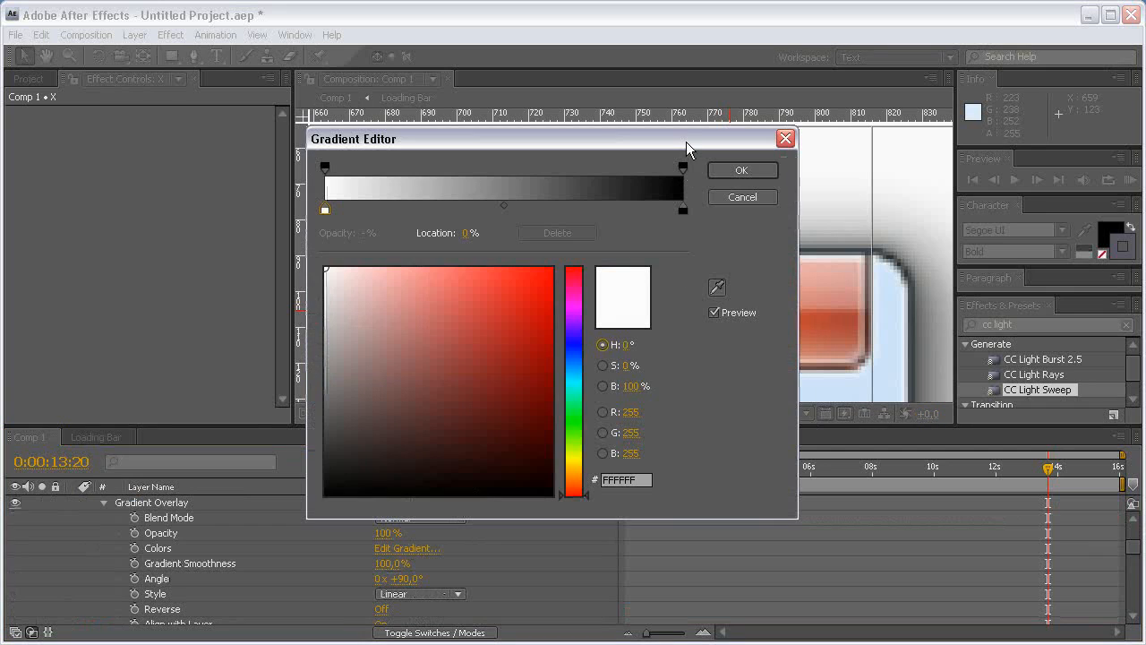
pyautogui.moveTo(686, 142); pyautogui.dragTo(433, 162)
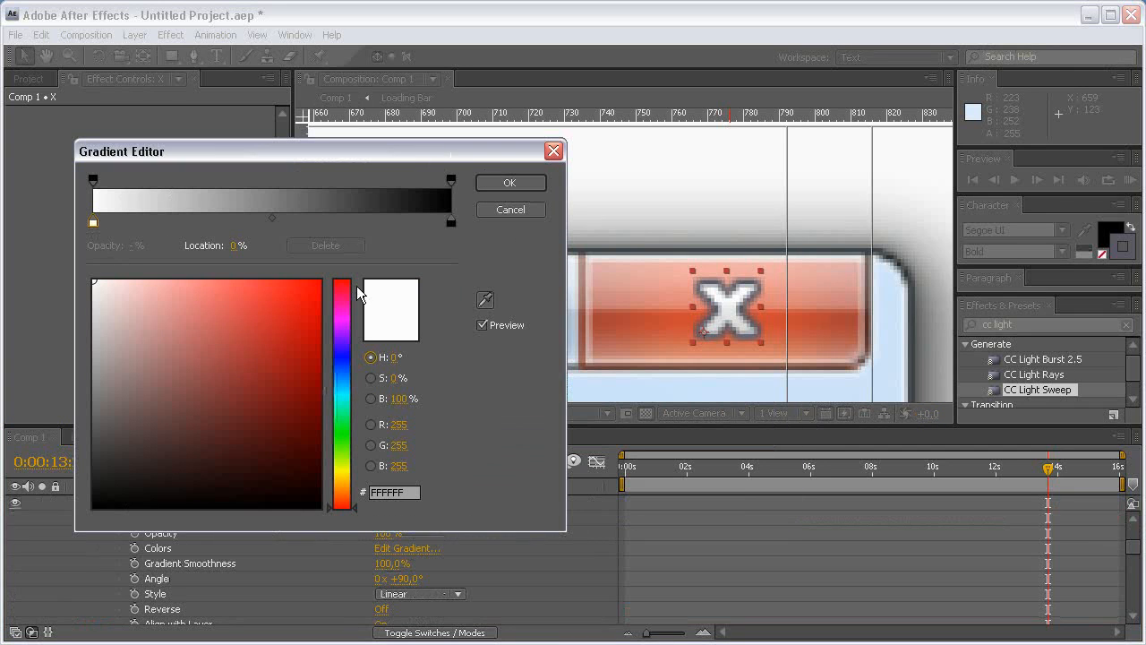
pyautogui.click(485, 299)
pyautogui.click(745, 324)
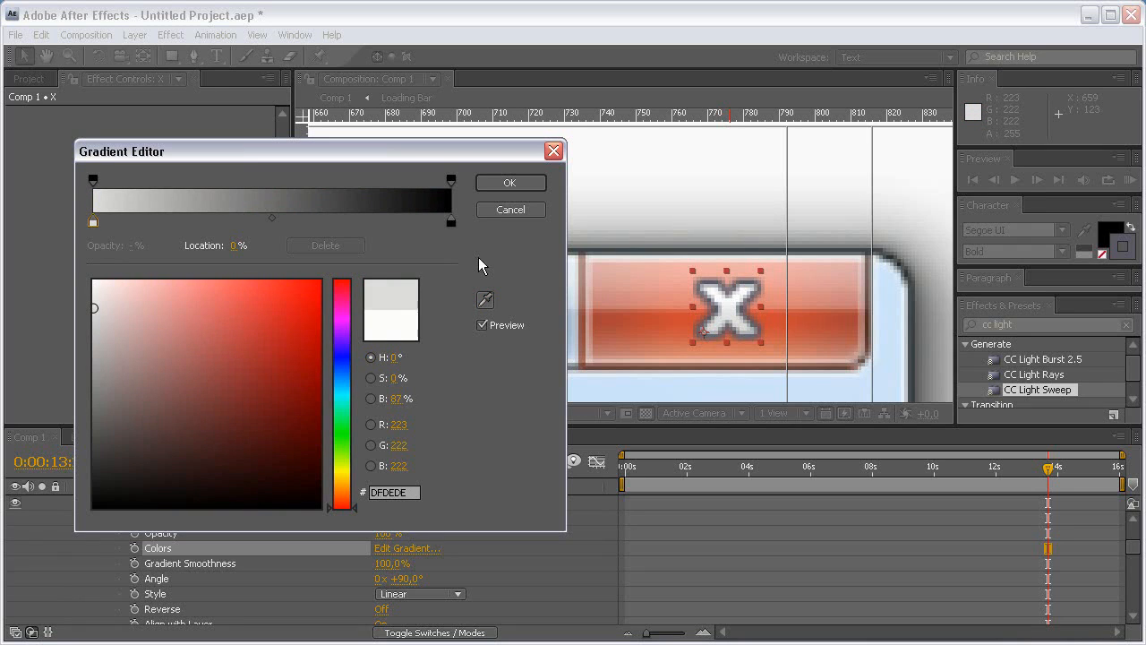
pyautogui.click(450, 223)
pyautogui.moveTo(197, 319); pyautogui.dragTo(93, 280)
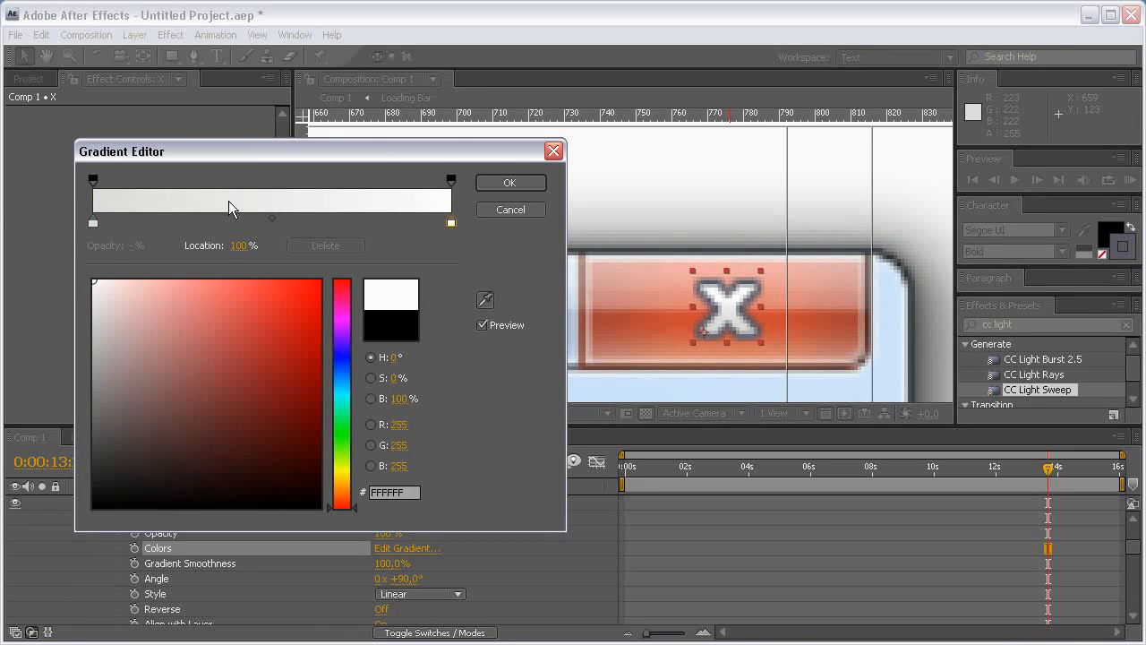
pyautogui.click(510, 183)
pyautogui.scroll(2, 22, 548)
pyautogui.click(41, 516)
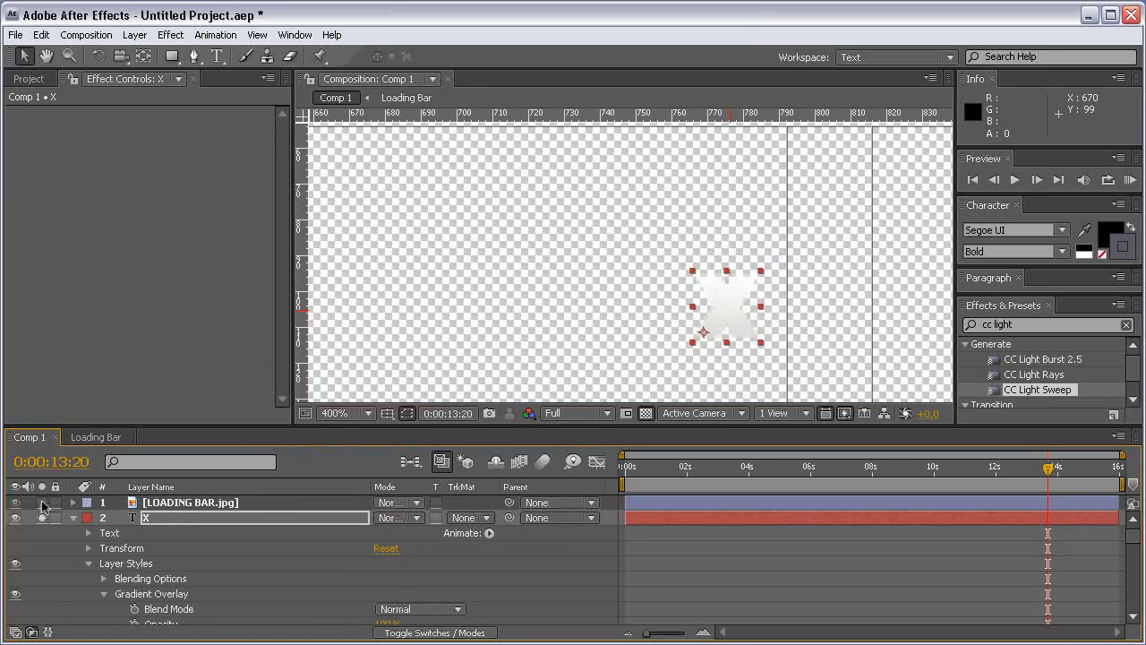
# Step: Add a Stroke layer style to the X layer and color it with the dark grey sampled from the text's stroke swatch
pyautogui.click(41, 504)
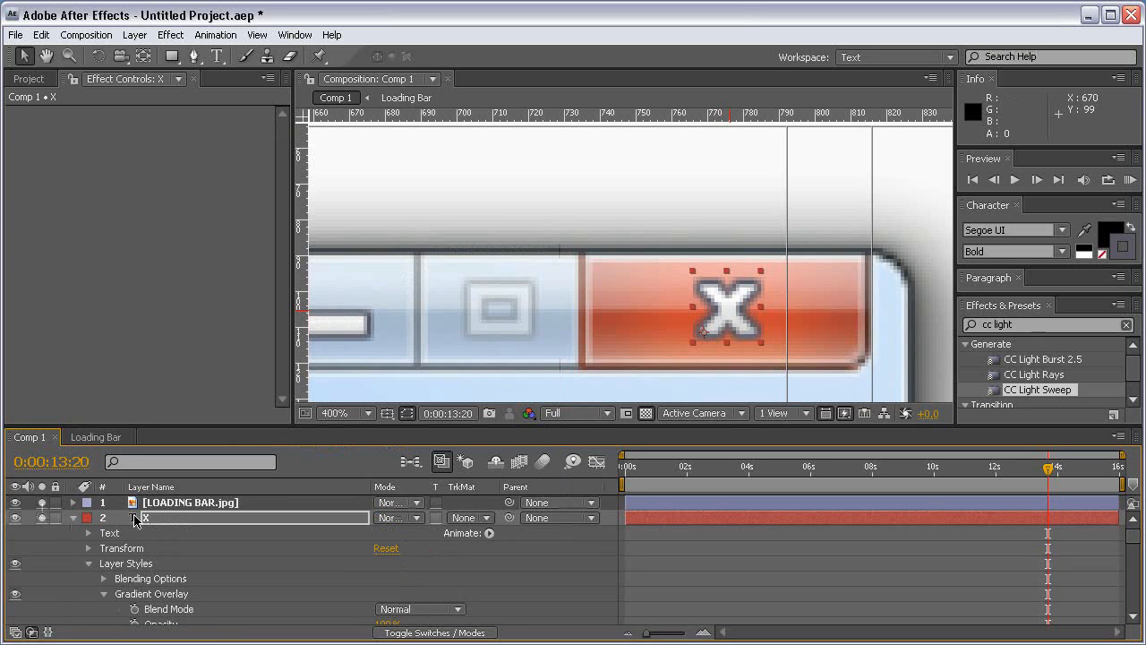
pyautogui.click(134, 35)
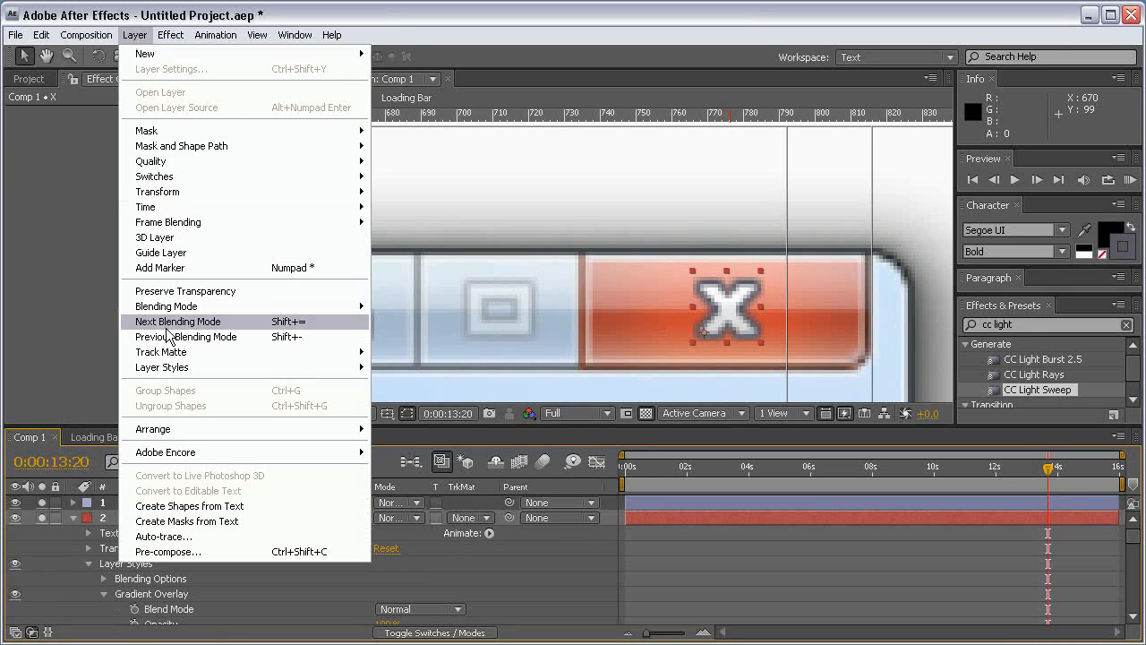
pyautogui.moveTo(324, 372)
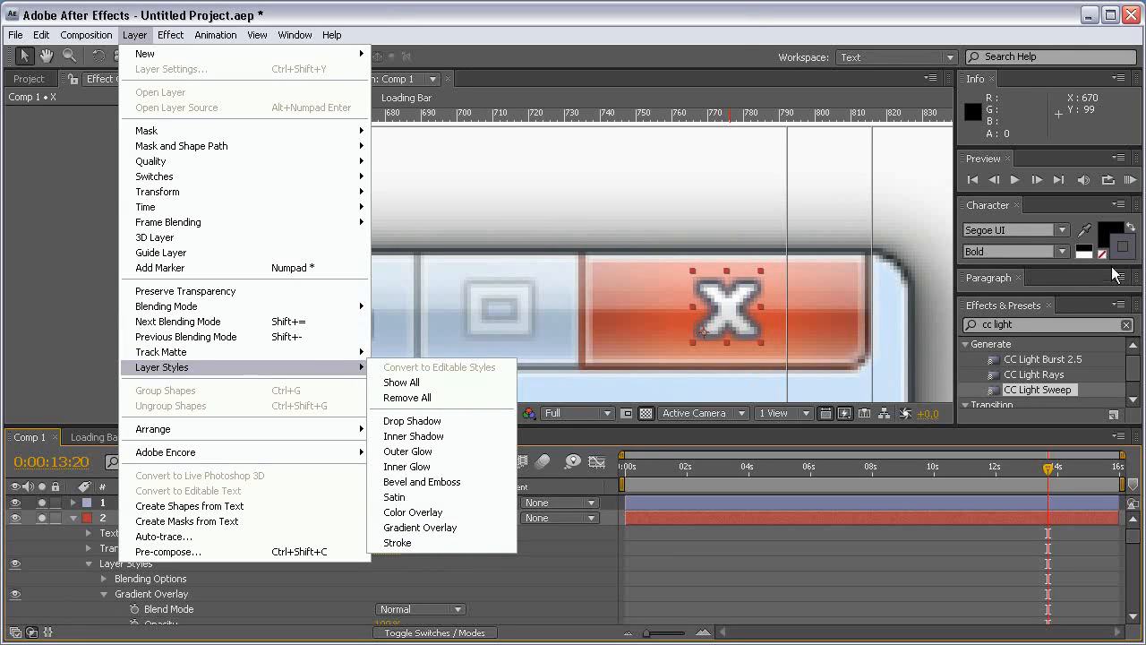
pyautogui.click(460, 543)
pyautogui.scroll(2, 255, 573)
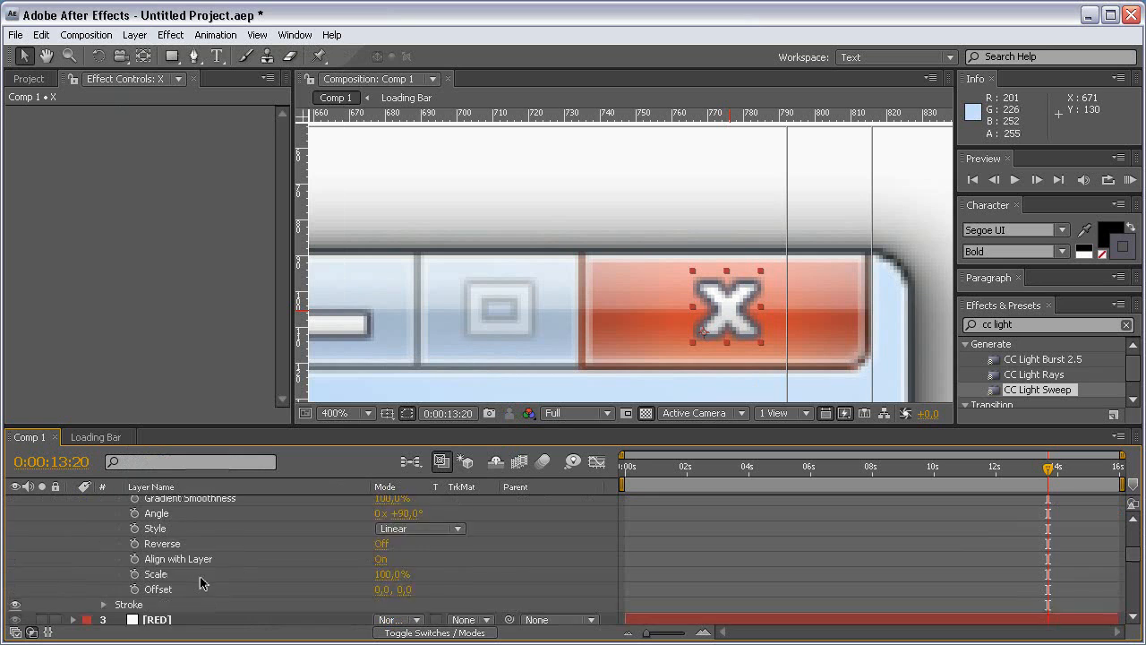
pyautogui.scroll(-2, 206, 537)
pyautogui.click(104, 558)
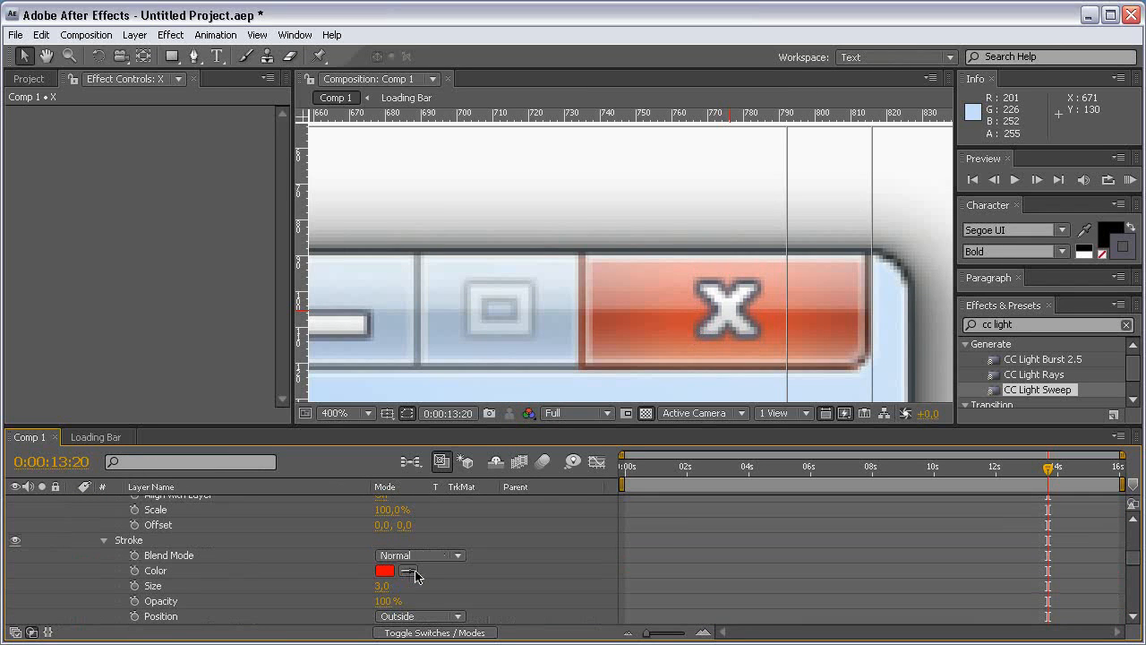
pyautogui.click(1120, 251)
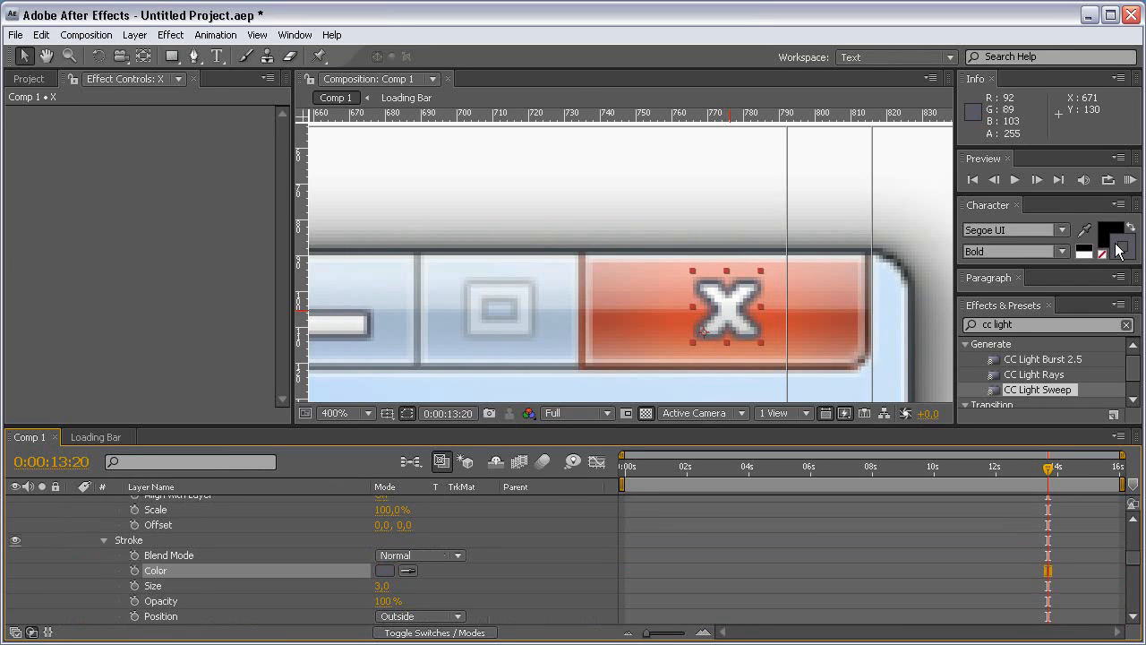
# Step: Remove the X text's character stroke, set the Stroke layer style's size to 2, and collapse the layer
pyautogui.click(1102, 255)
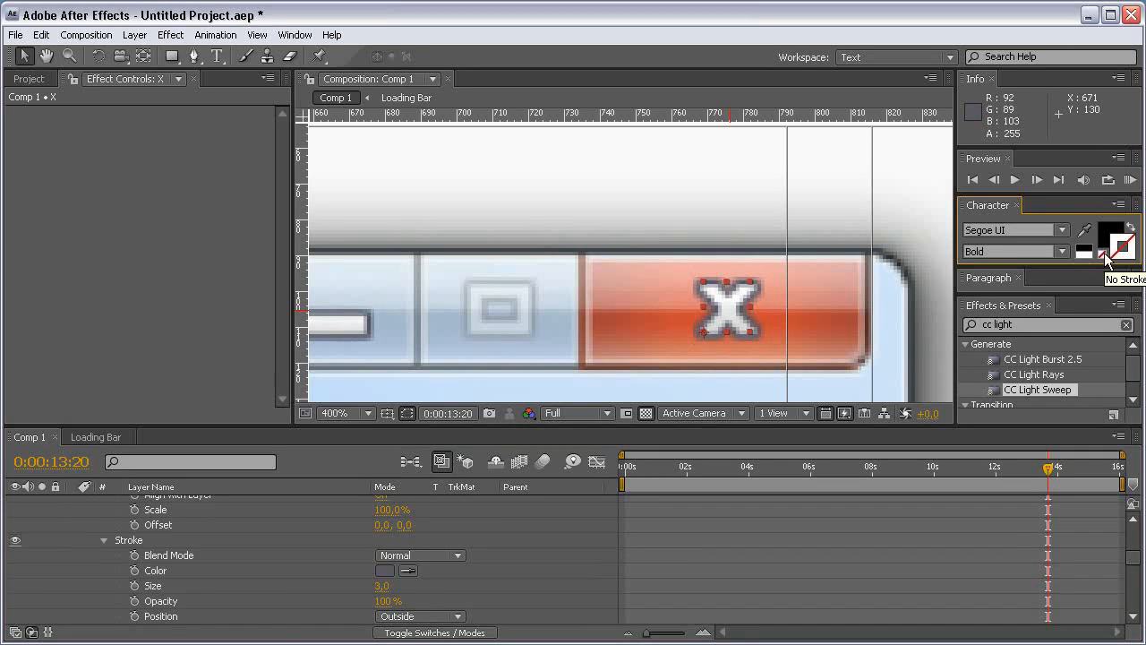
pyautogui.click(381, 586)
pyautogui.click(472, 590)
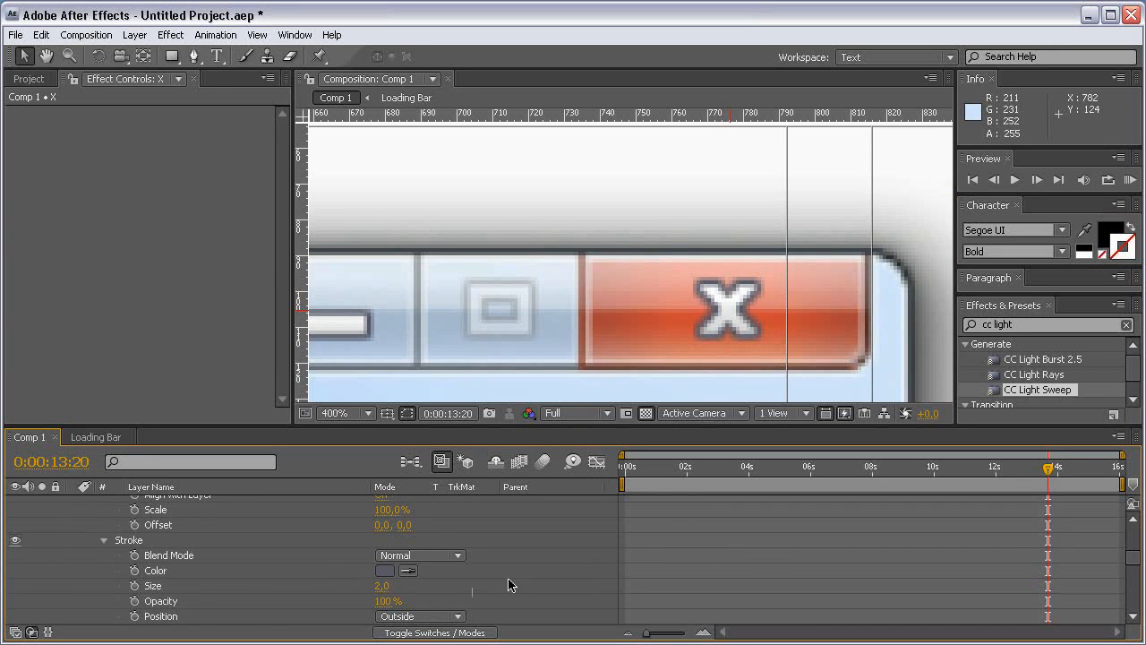
pyautogui.scroll(5, 110, 575)
pyautogui.click(73, 518)
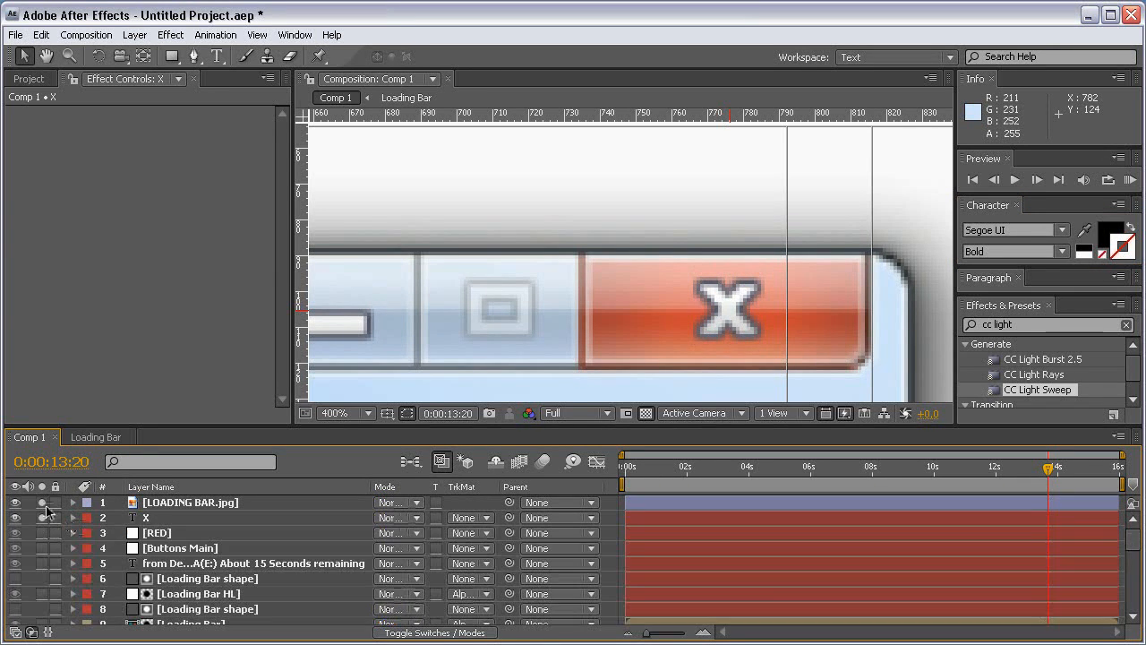
# Step: Compare the styled X with the reference, leaving the X layer un-soloed and LOADING BAR.jpg hidden
pyautogui.click(42, 518)
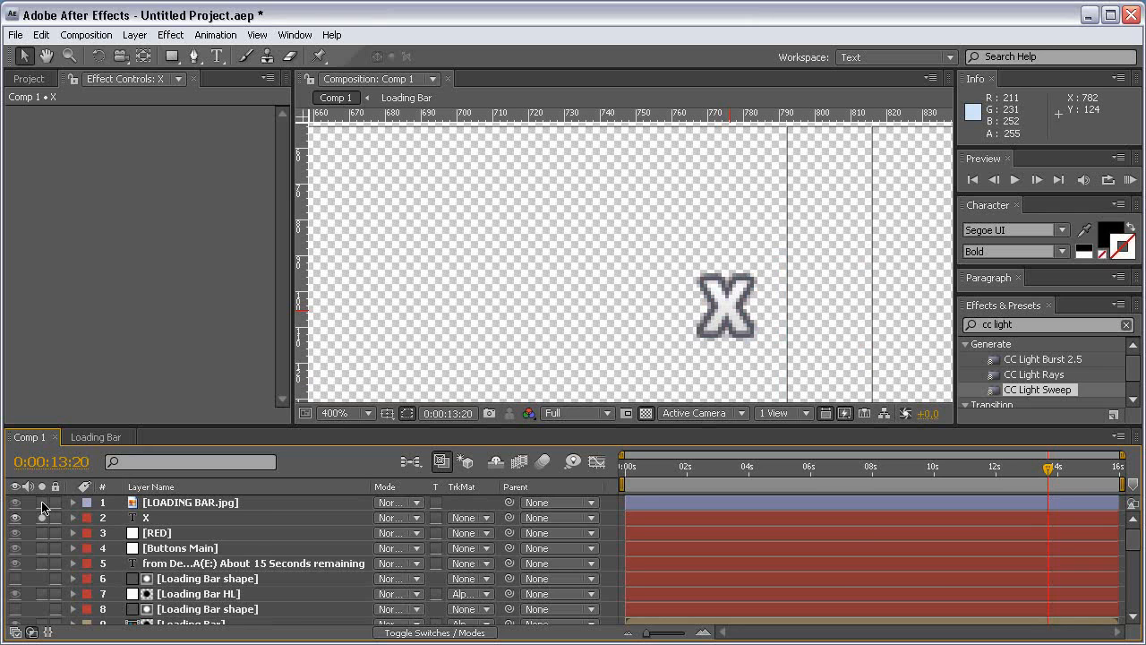
pyautogui.click(43, 505)
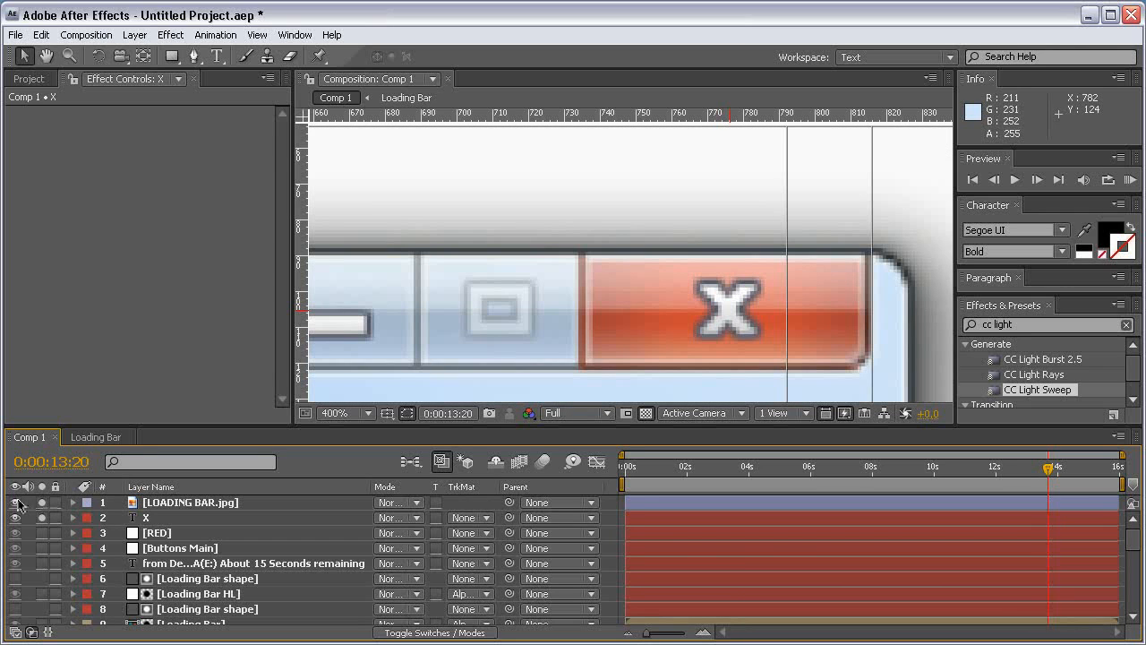
pyautogui.click(16, 503)
pyautogui.click(43, 518)
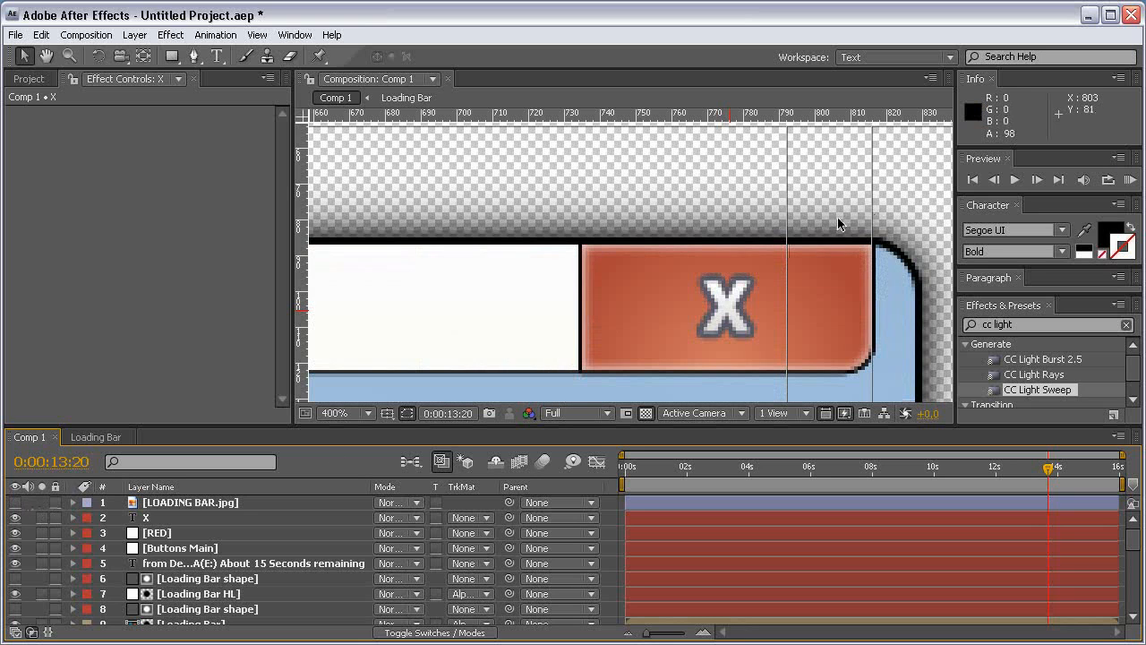
pyautogui.click(16, 503)
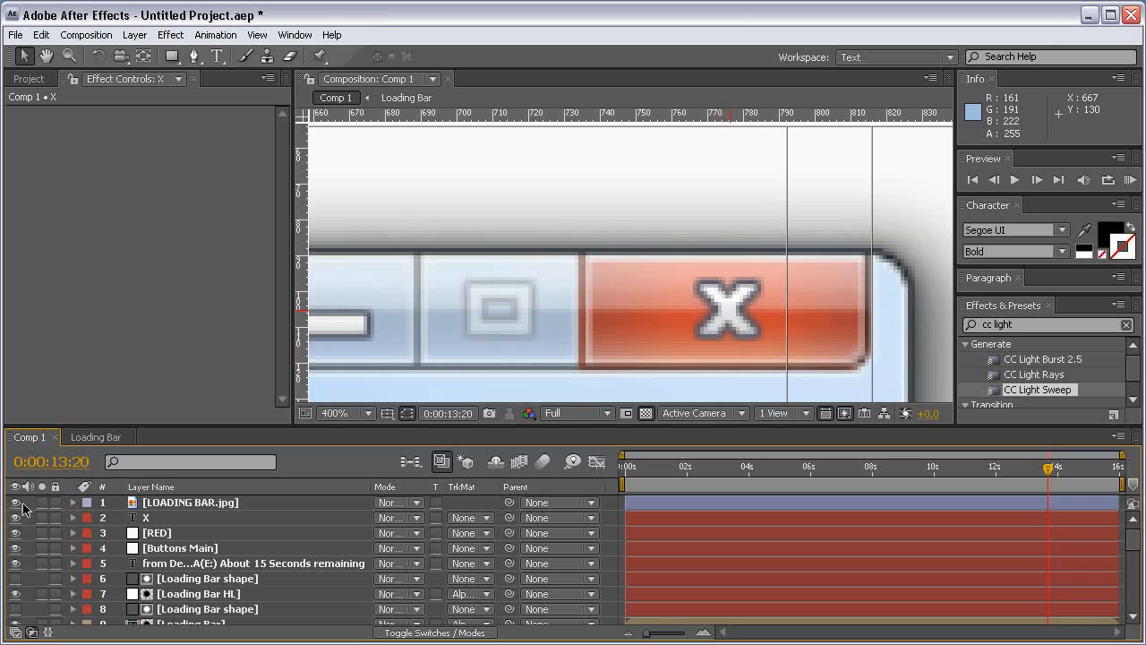
pyautogui.click(15, 503)
# Step: Select the X layer and close the Preview, Paragraph and Effects & Presets panels to expose the full Character settings
pyautogui.click(179, 519)
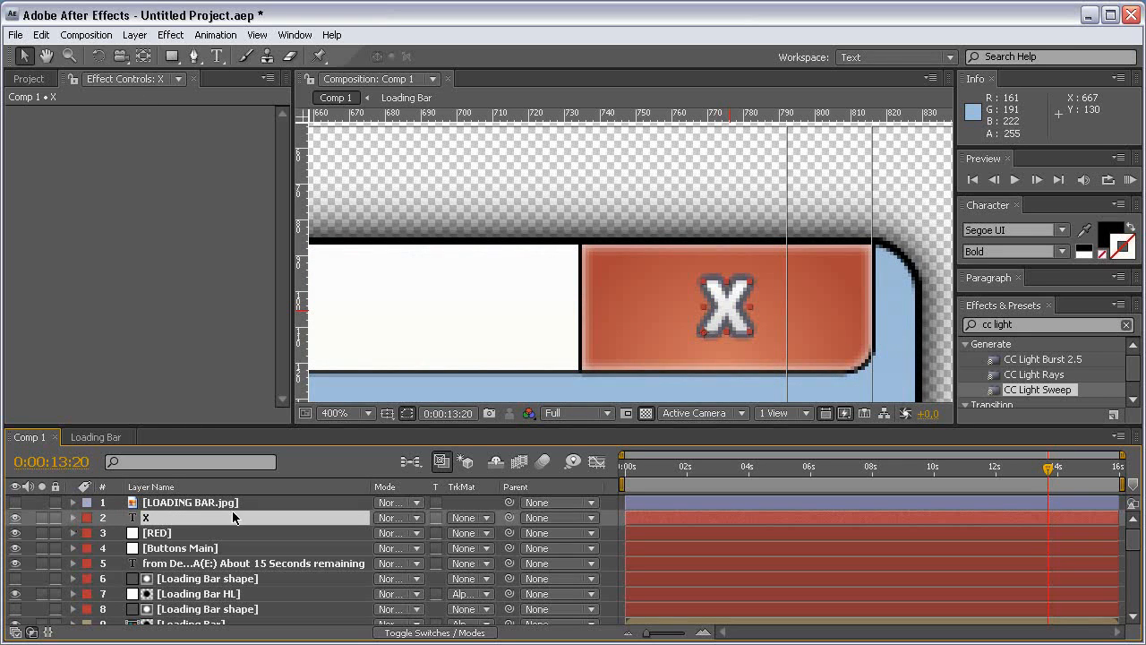
pyautogui.moveTo(982, 267); pyautogui.dragTo(993, 392)
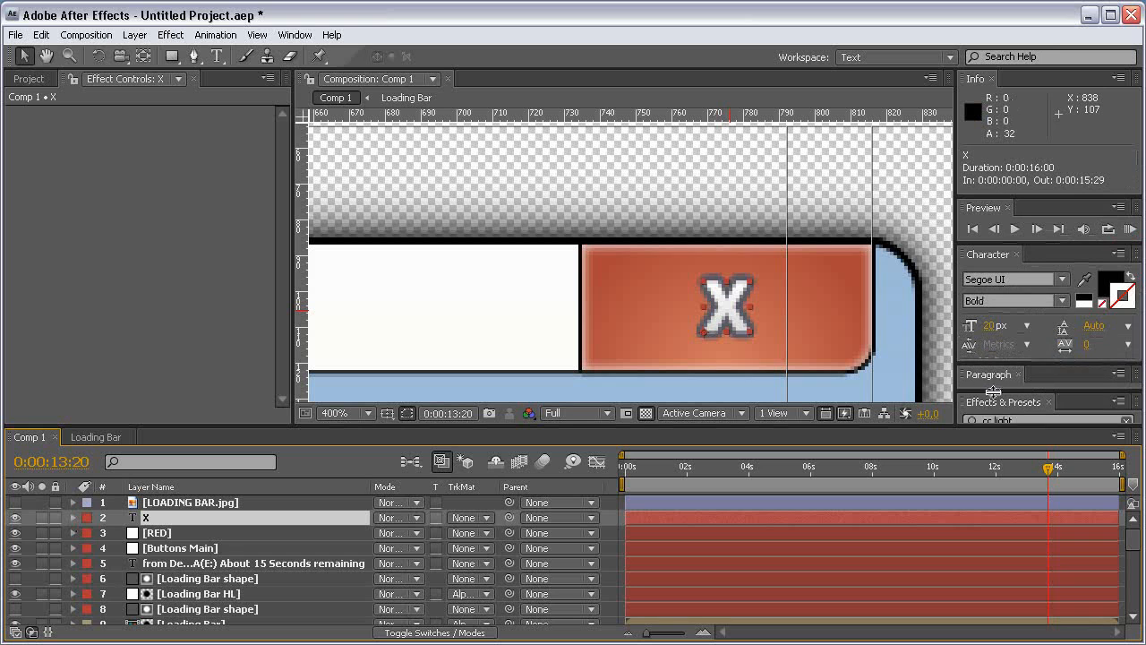
pyautogui.click(1006, 208)
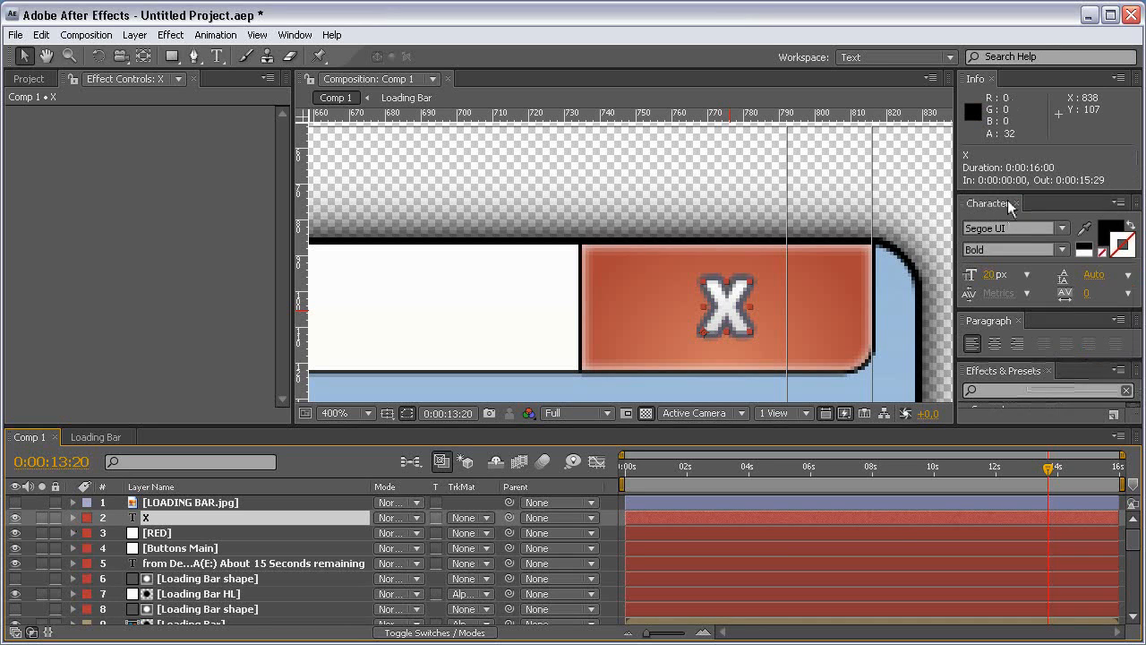
pyautogui.moveTo(995, 191); pyautogui.dragTo(994, 153)
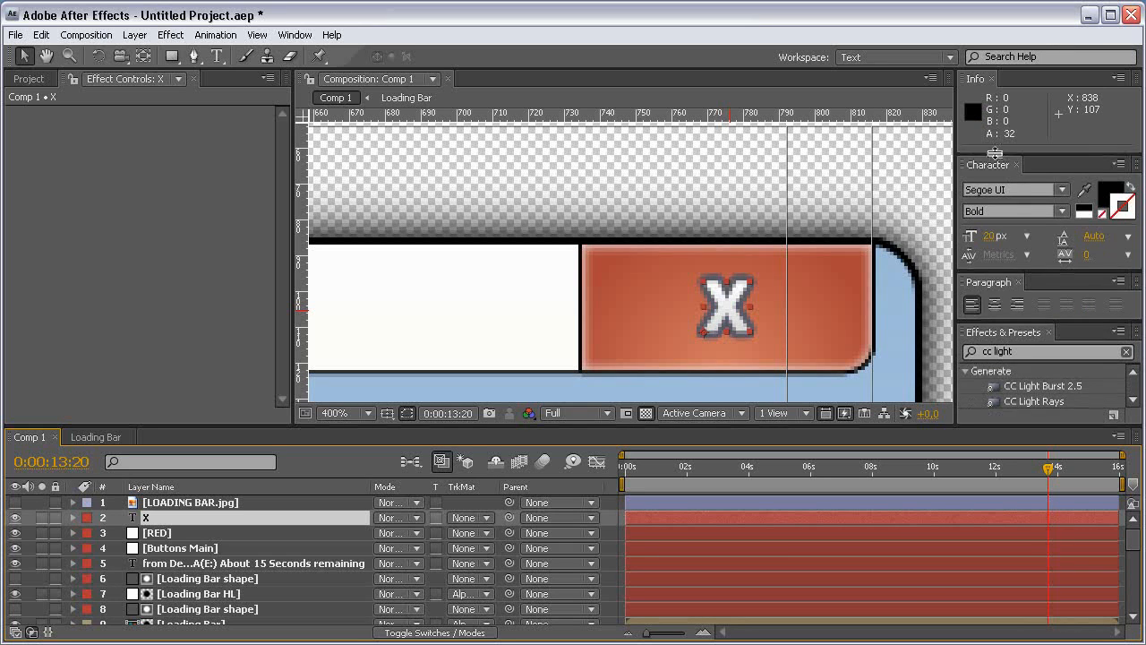
pyautogui.click(1019, 282)
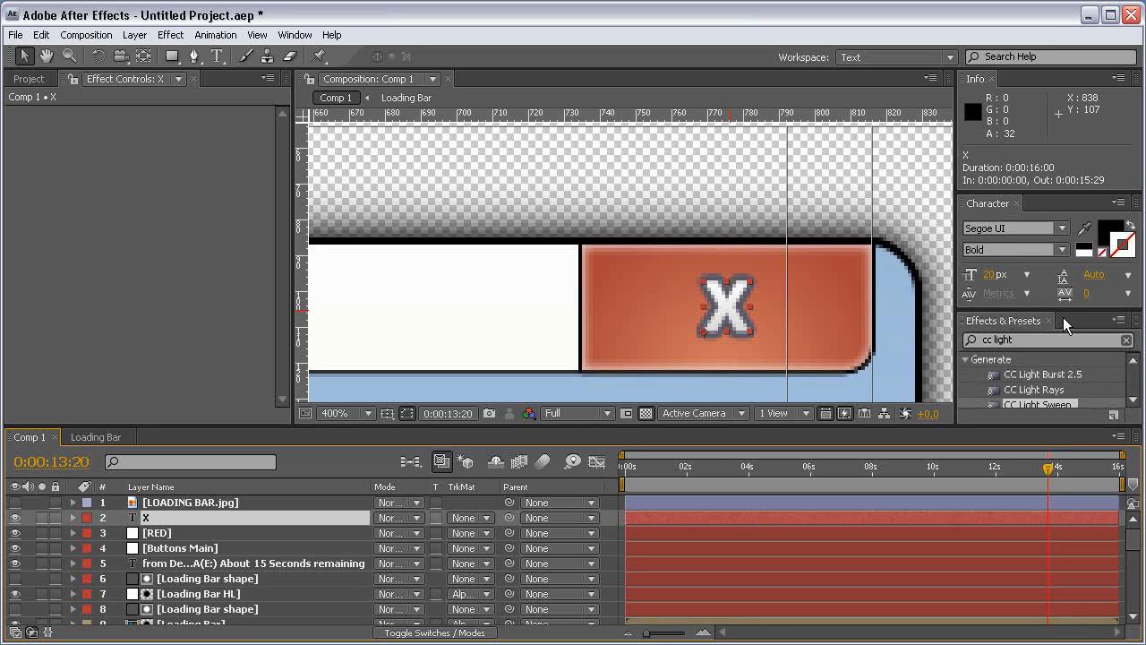
pyautogui.click(1049, 320)
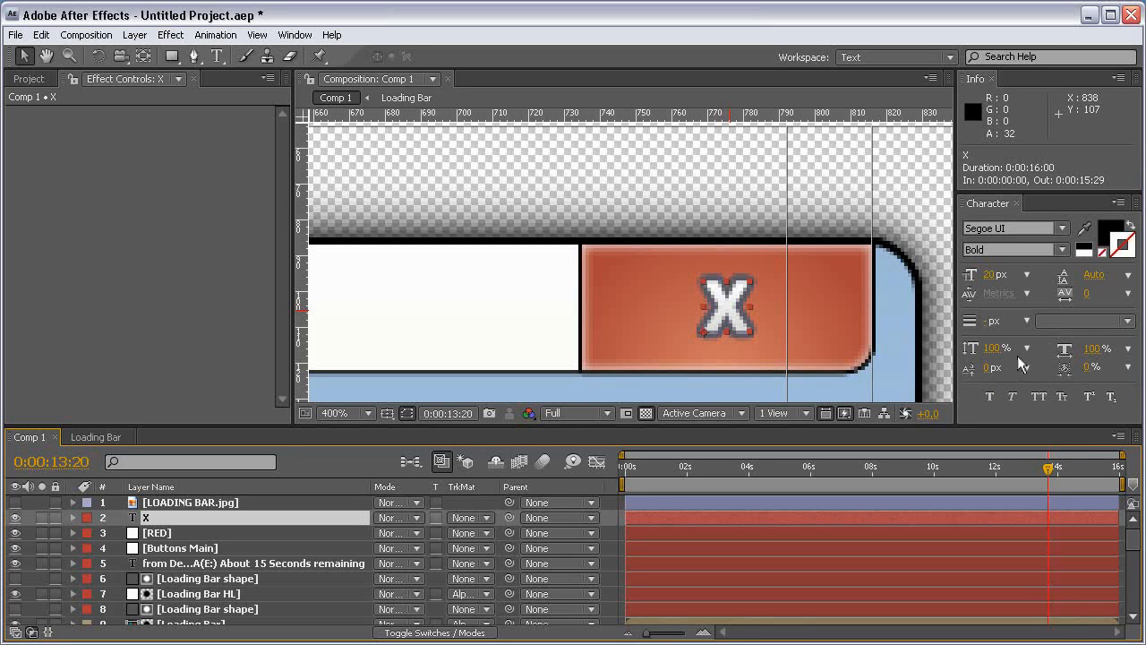
pyautogui.click(172, 34)
pyautogui.moveTo(301, 517)
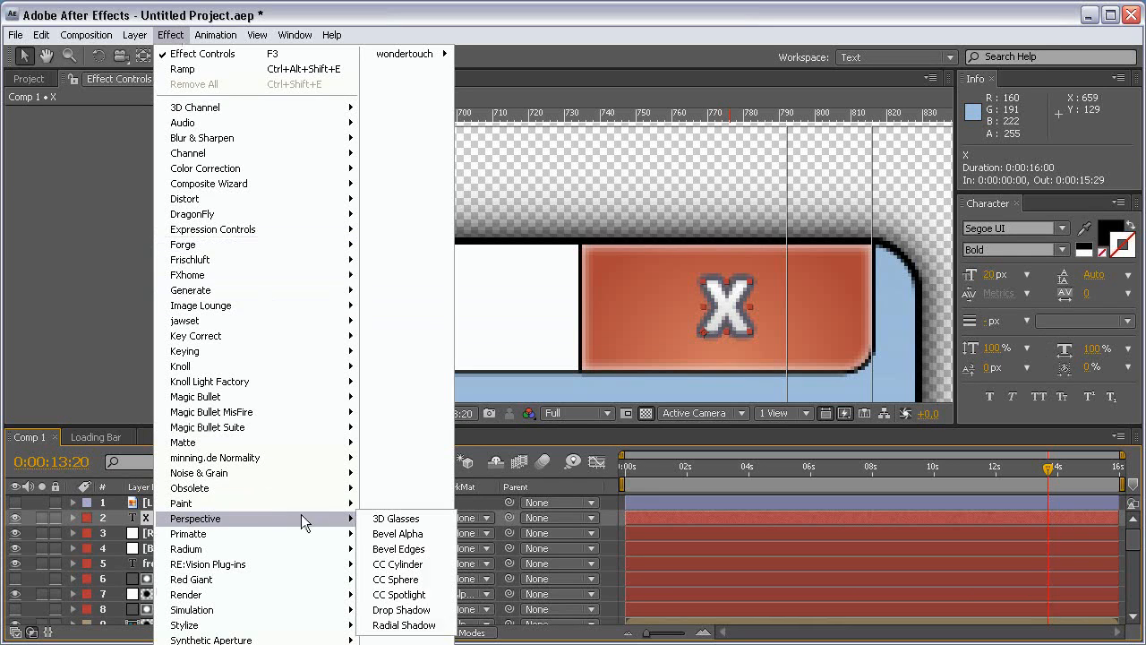
pyautogui.click(402, 610)
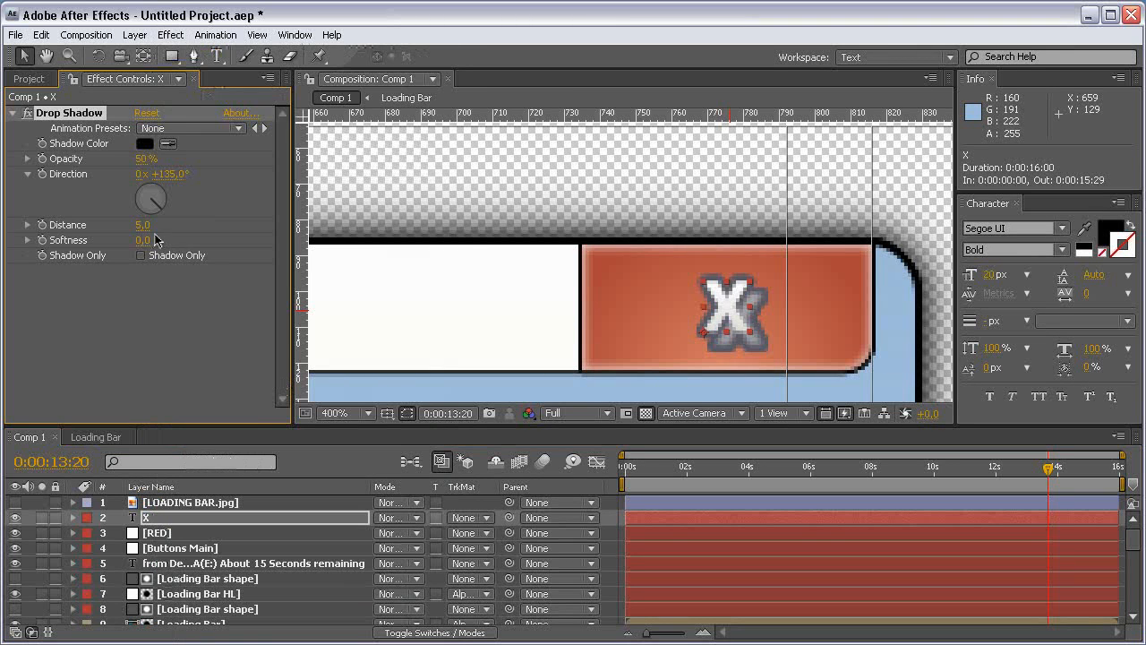
pyautogui.press('Delete')
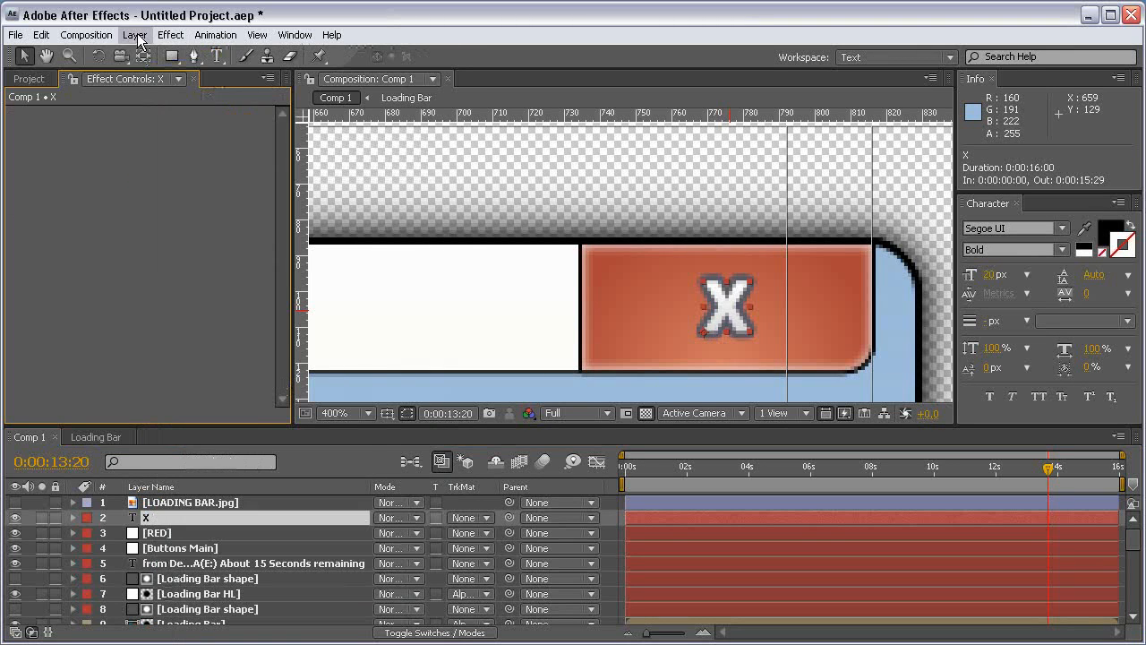
# Step: Add a Drop Shadow layer style to the X text layer
pyautogui.click(135, 34)
pyautogui.moveTo(179, 375)
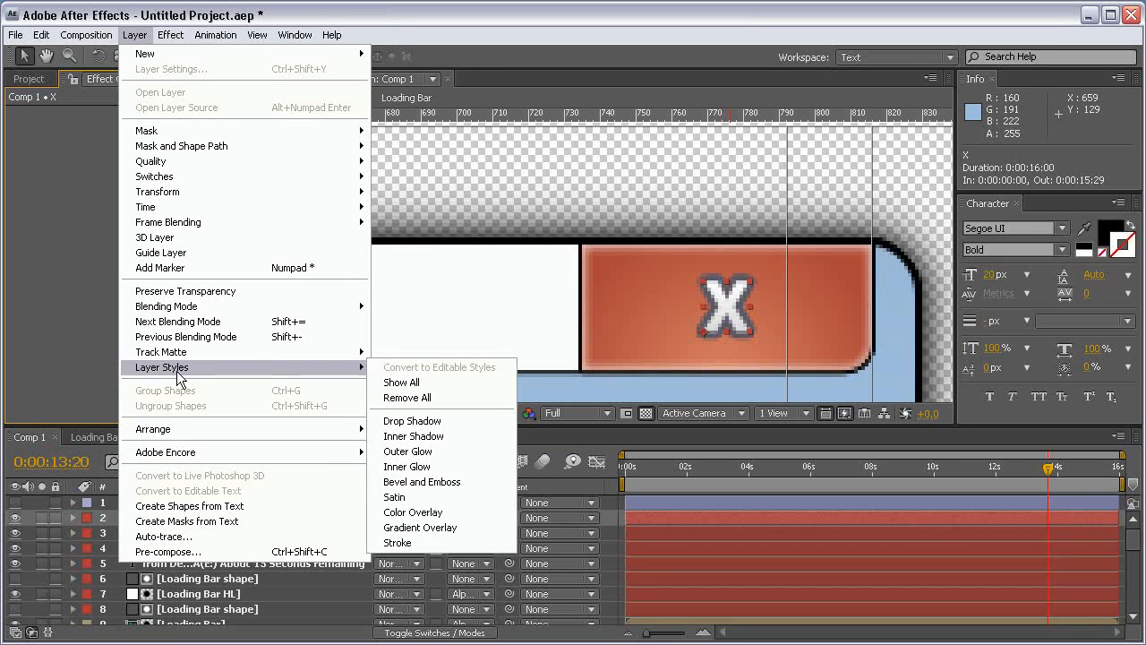
pyautogui.click(435, 418)
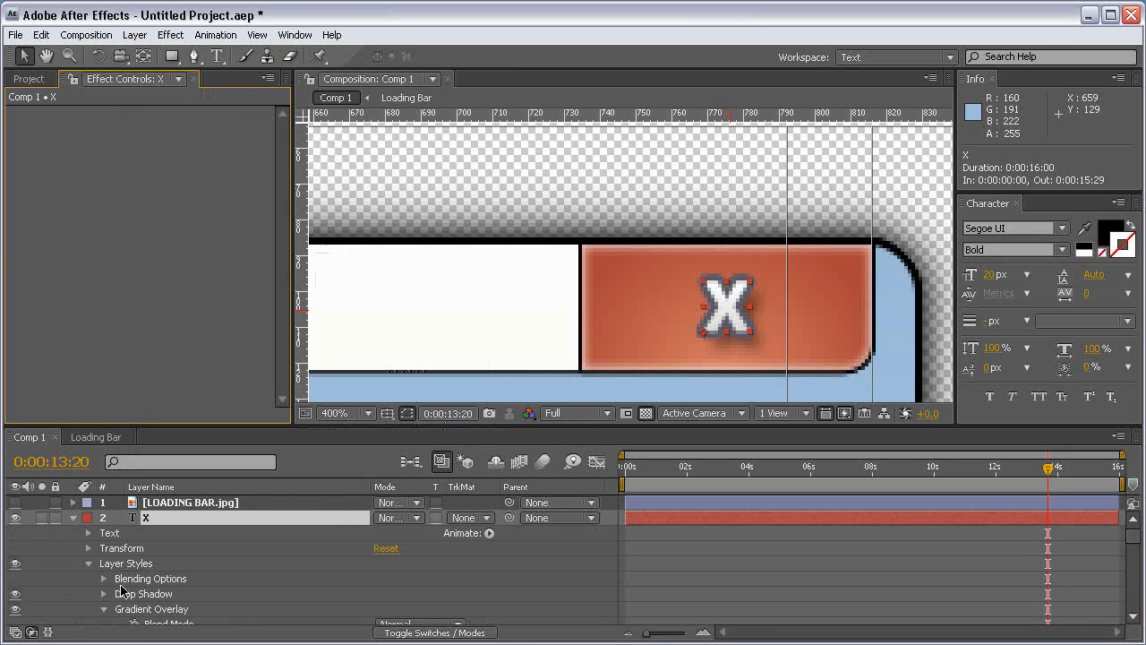
# Step: Set the X layer's Drop Shadow distance to 0 and size to 8, with the Gradient Overlay and Stroke properties collapsed
pyautogui.scroll(-2, 122, 591)
pyautogui.click(104, 518)
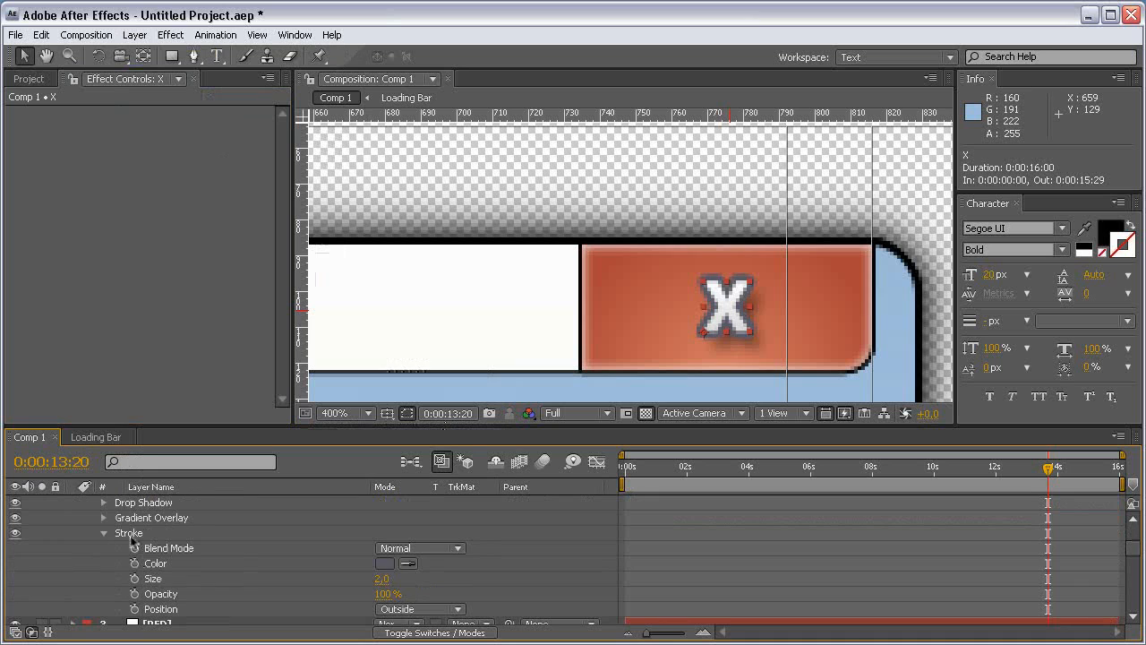
pyautogui.click(104, 533)
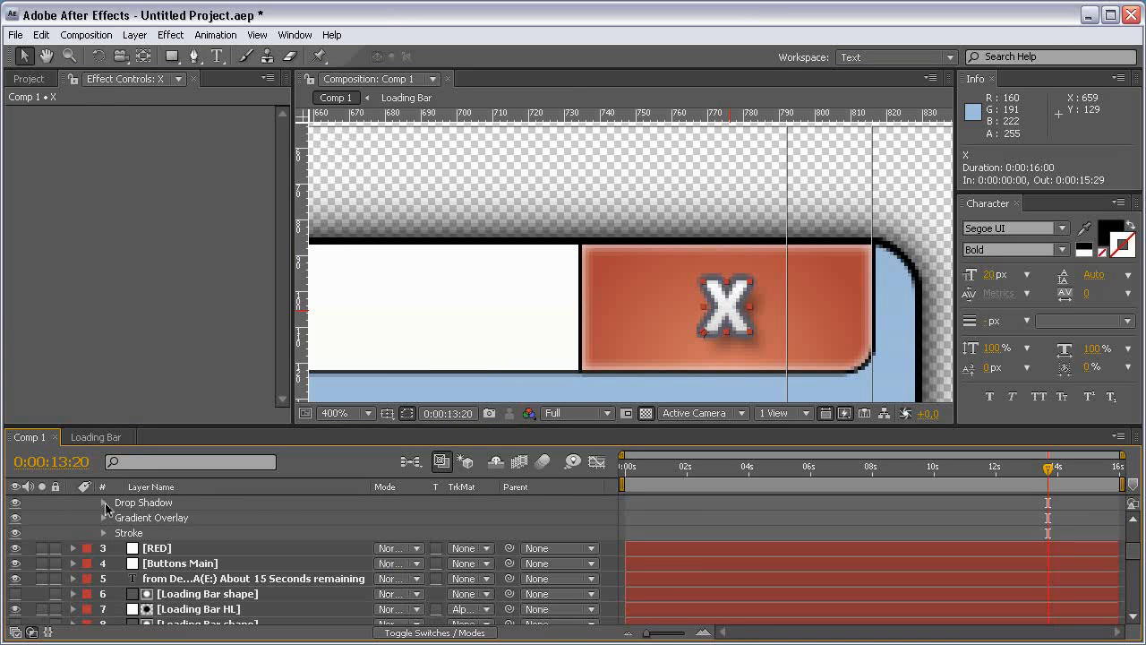
pyautogui.click(104, 503)
pyautogui.click(391, 588)
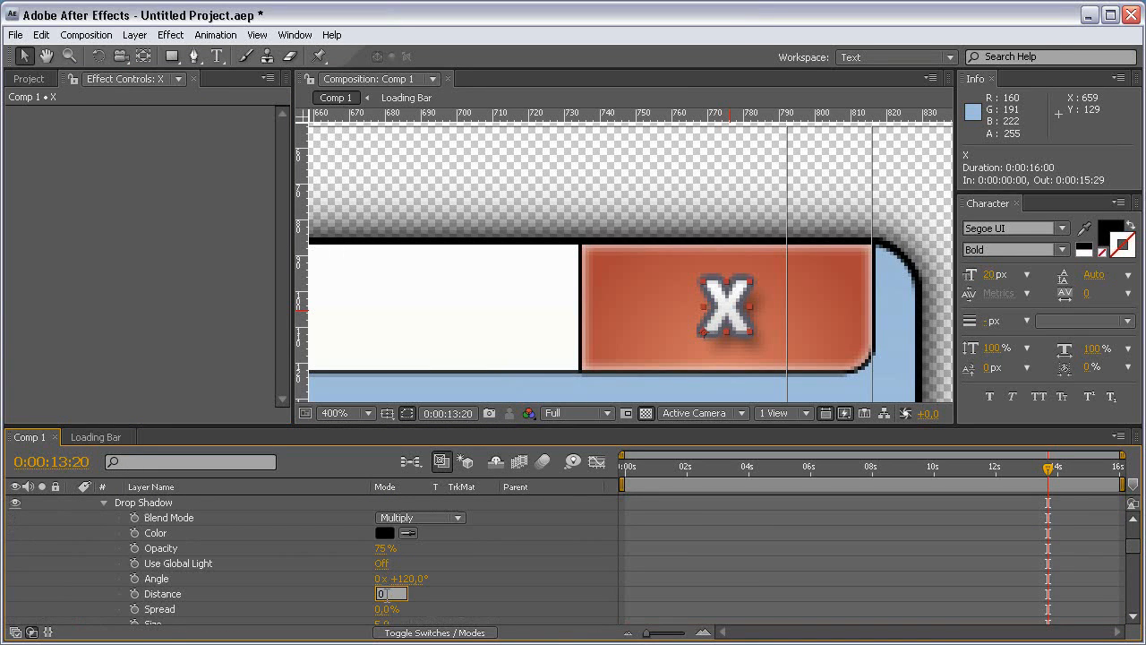
pyautogui.press('Return')
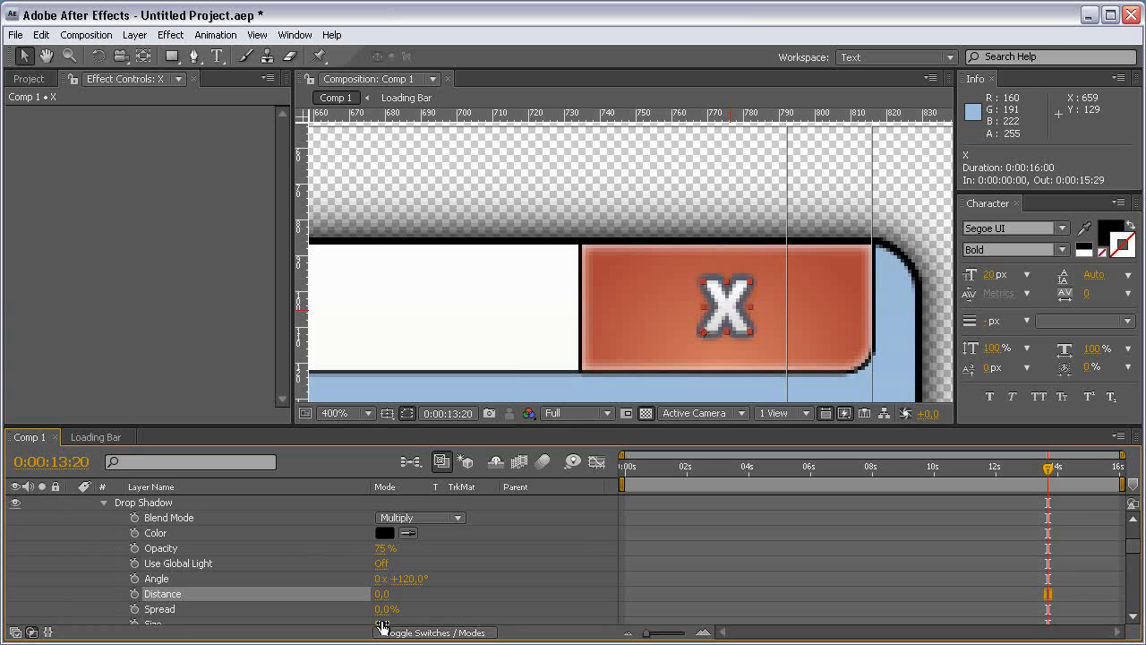
pyautogui.click(381, 625)
pyautogui.press('Return')
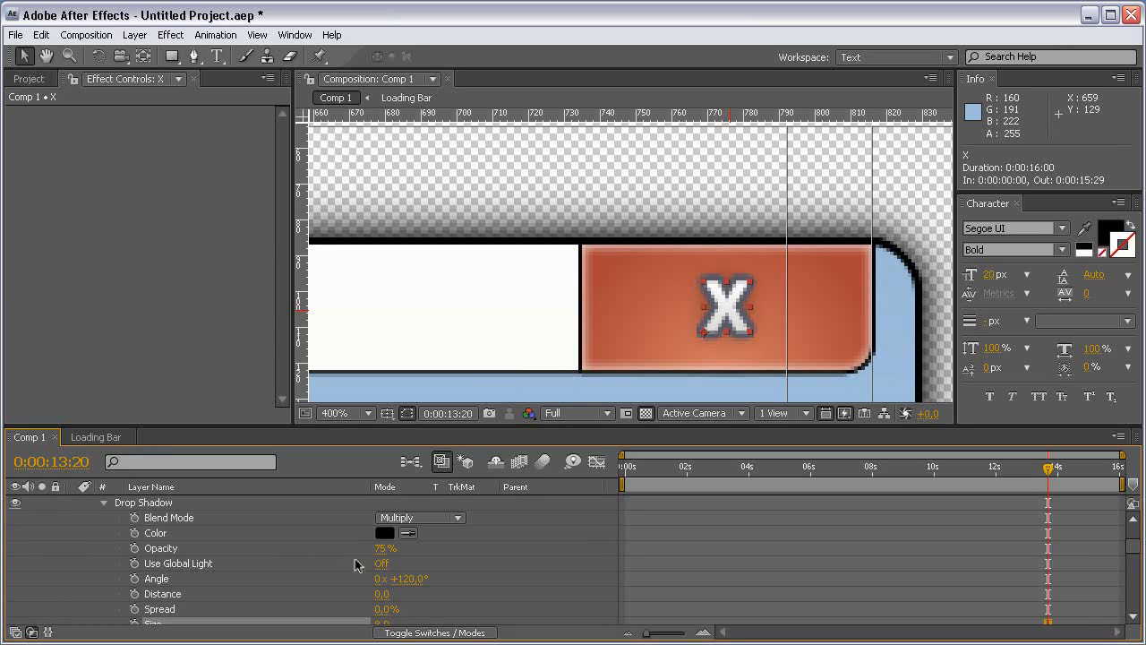
# Step: Set the X layer's Drop Shadow opacity to 60% and collapse the layer's properties
pyautogui.click(376, 548)
pyautogui.write('60')
pyautogui.press('Return')
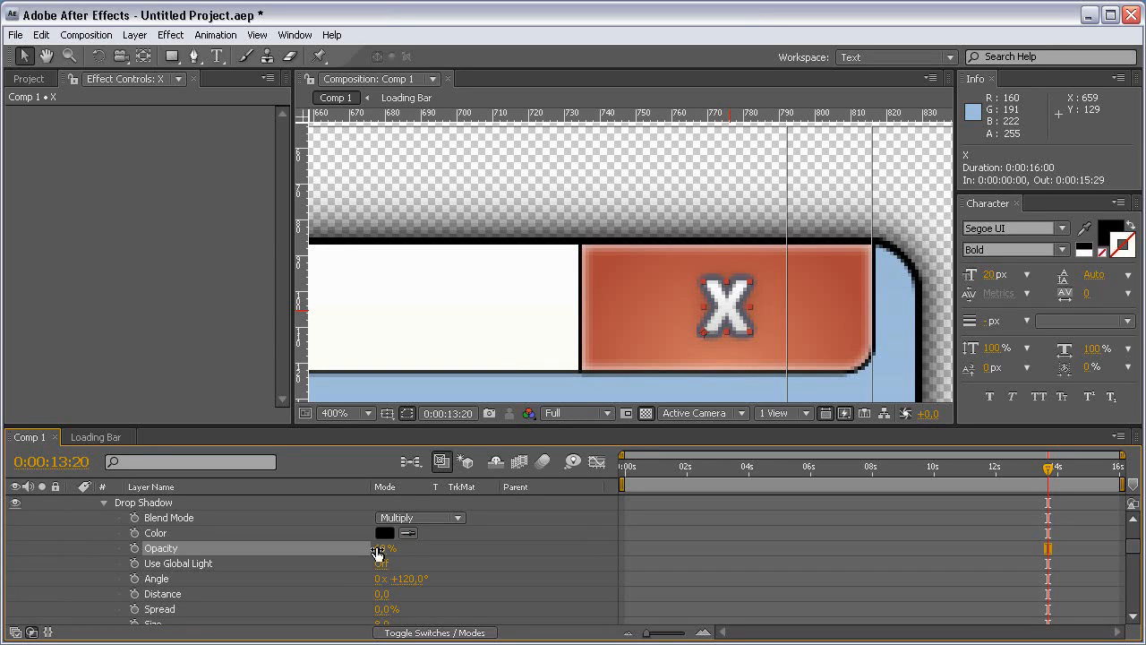
pyautogui.click(554, 568)
pyautogui.scroll(-1, 769, 310)
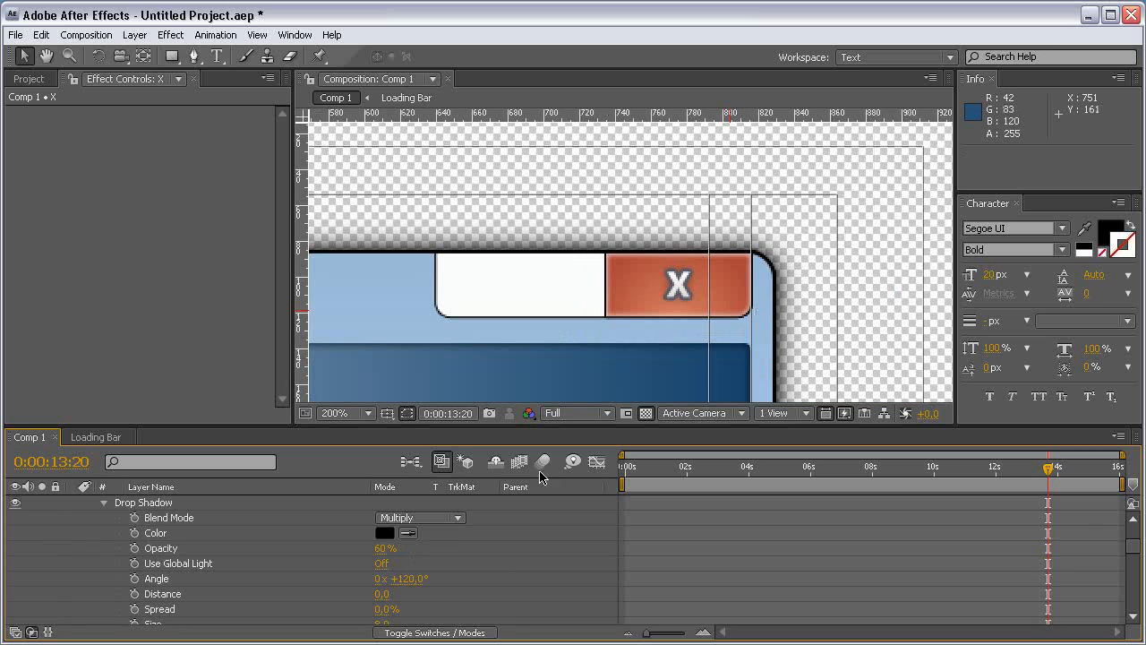
pyautogui.scroll(3, 484, 546)
pyautogui.click(74, 518)
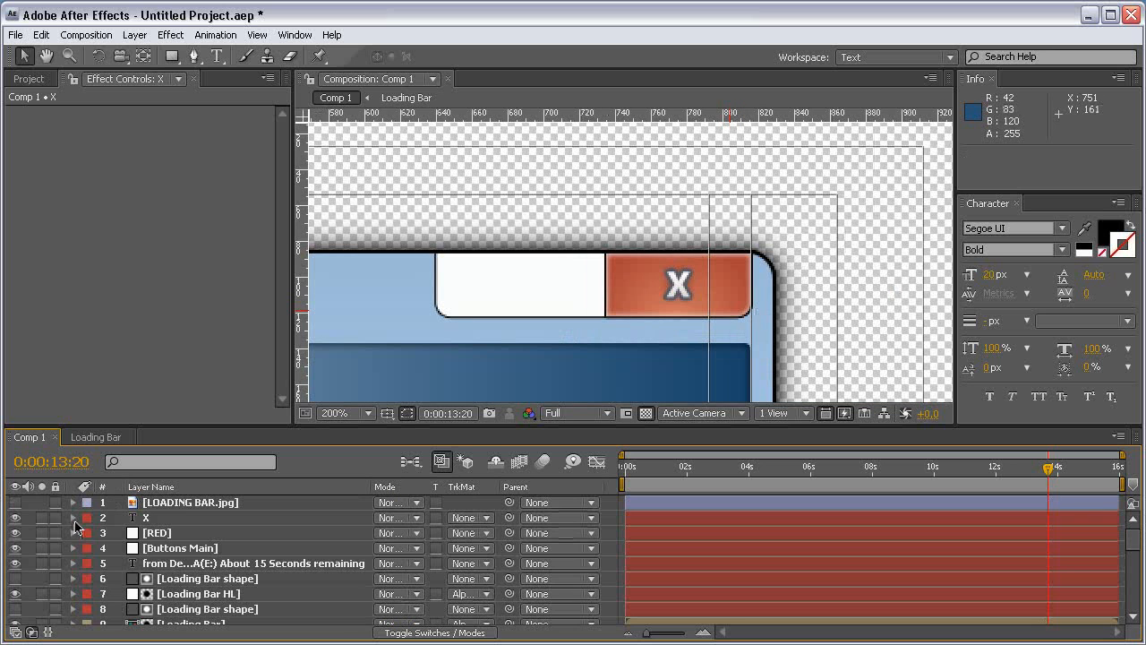
# Step: Show the LOADING BAR.jpg reference, duplicate the RED layer and place the copy above the X layer
pyautogui.click(16, 502)
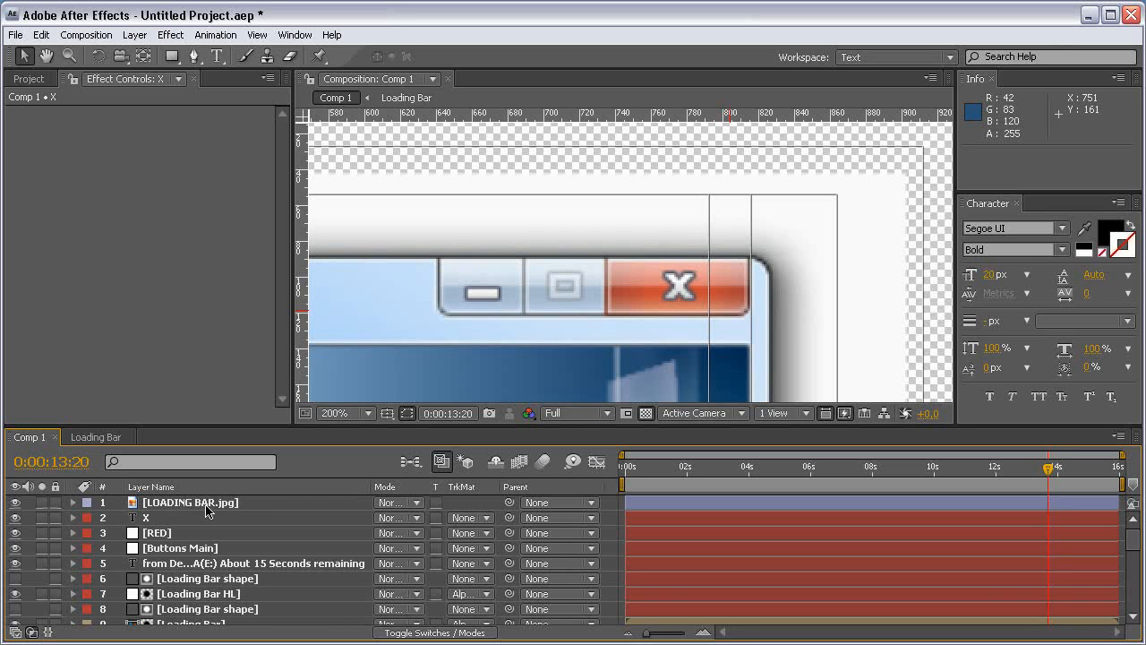
pyautogui.click(177, 534)
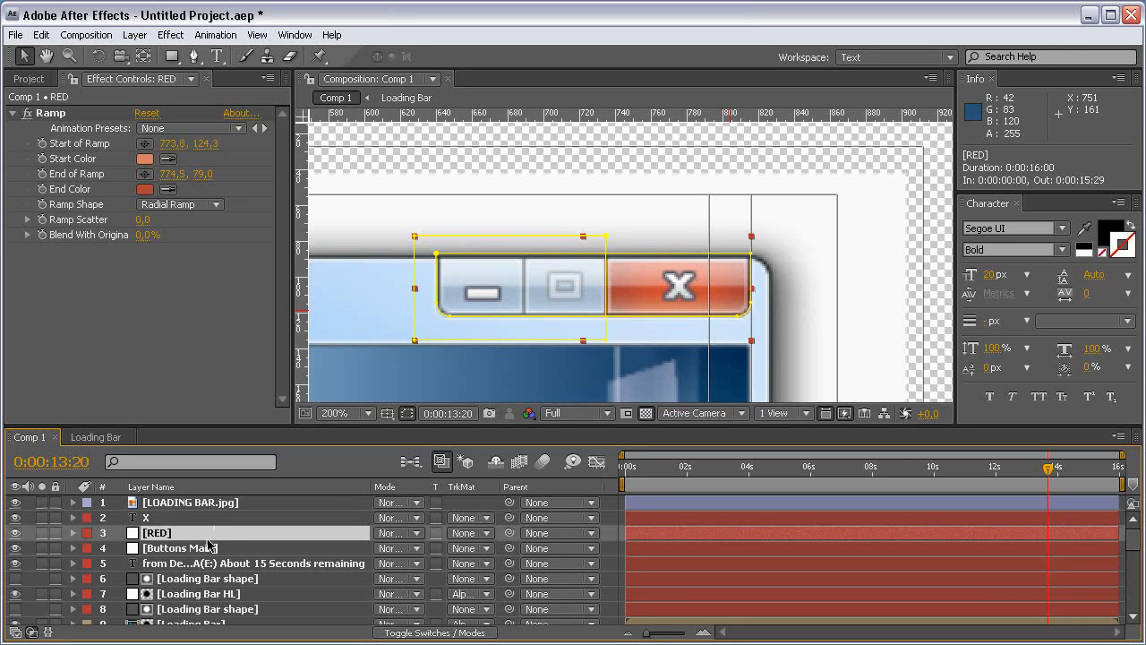
pyautogui.hotkey('ctrl', 'd')
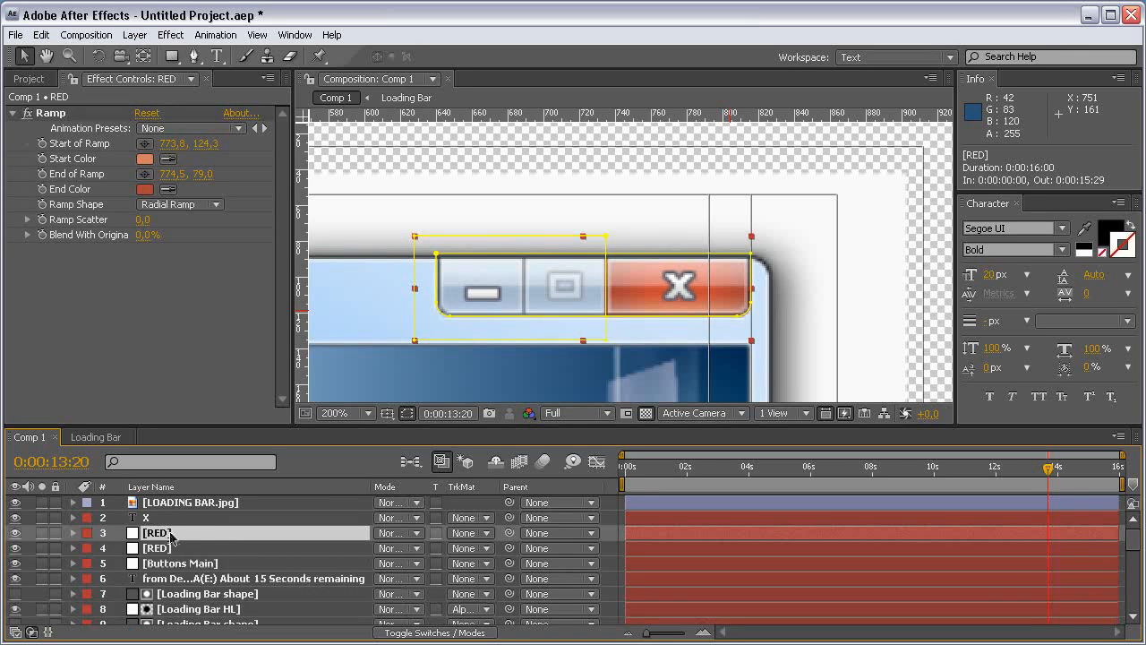
pyautogui.moveTo(172, 535); pyautogui.dragTo(180, 521)
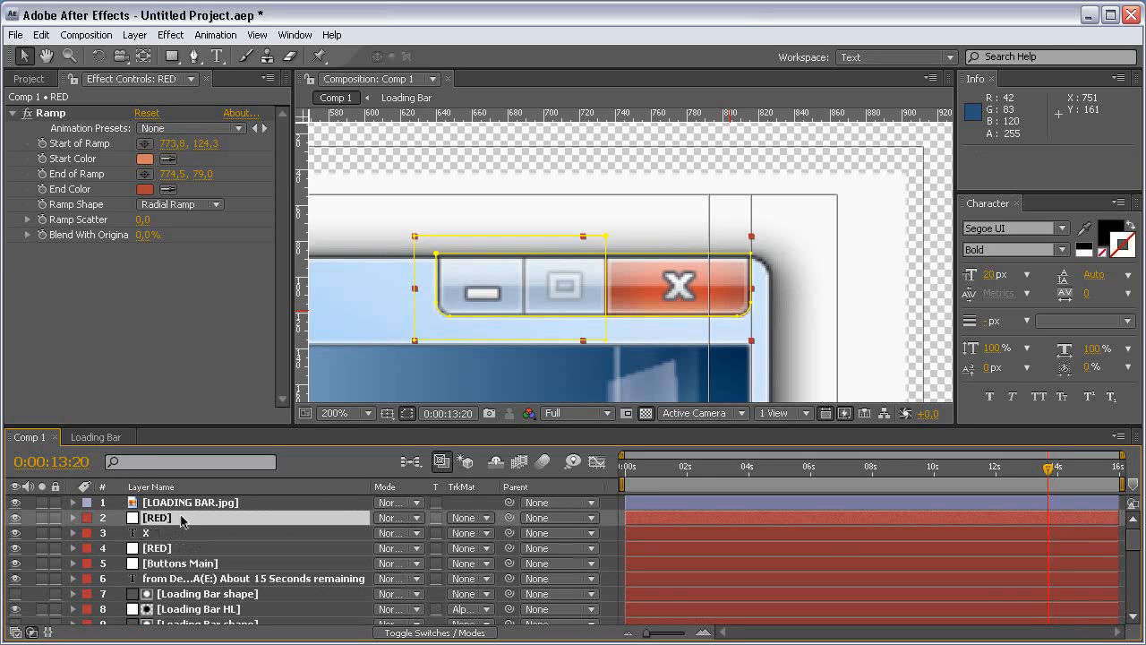
# Step: Hide LOADING BAR.jpg and set Mask 2 of the upper RED layer to Intersect
pyautogui.press('m')
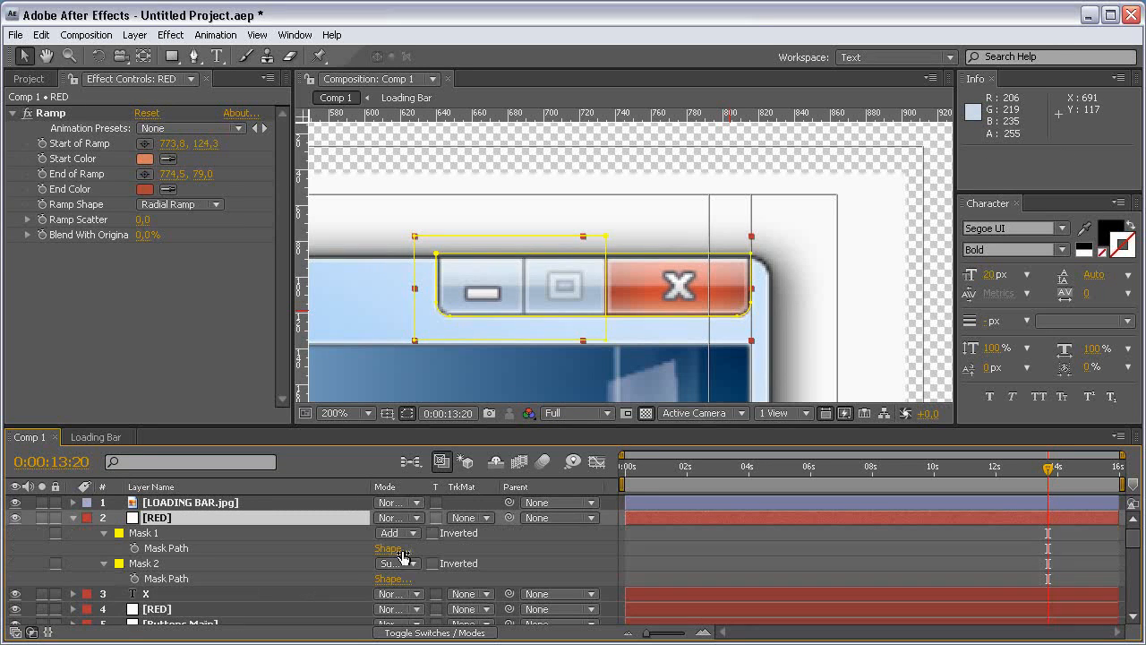
pyautogui.click(14, 502)
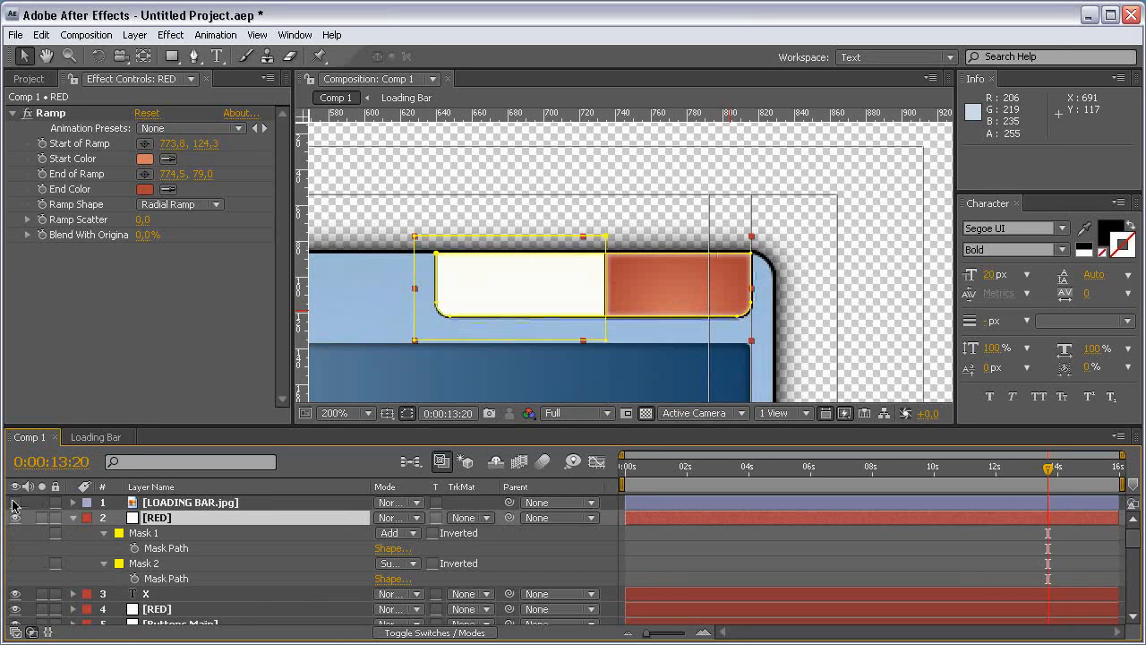
pyautogui.click(408, 574)
pyautogui.click(428, 569)
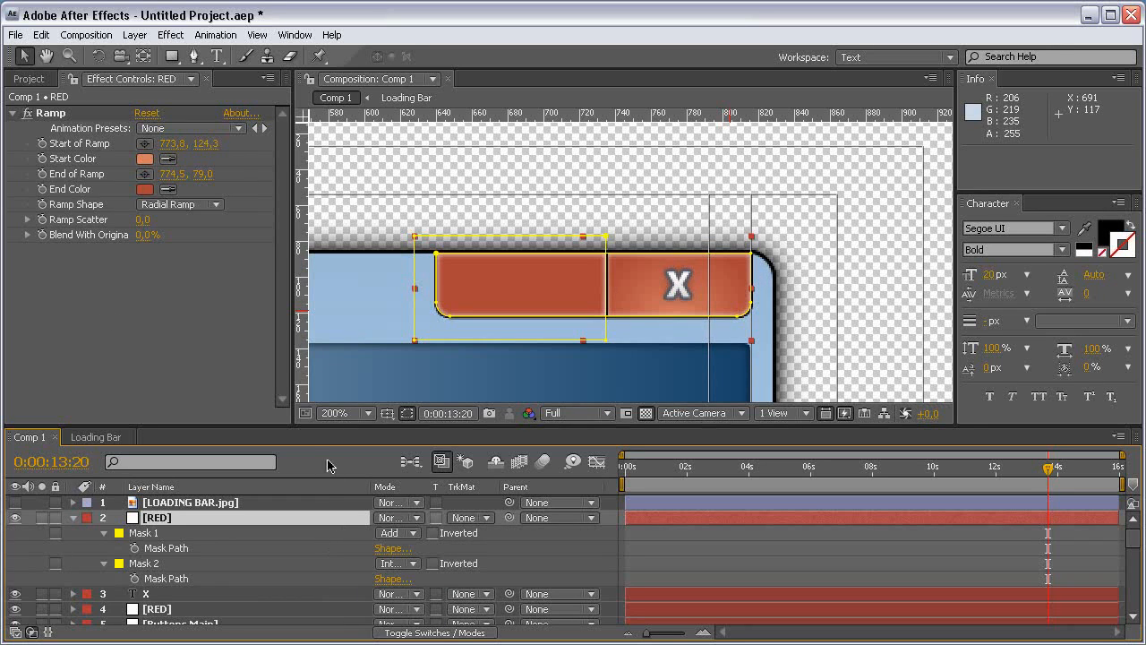
# Step: Check the reference, then move the upper RED layer's Ramp start to about 685.8, 125.3 and its end to 685.5, 79.5
pyautogui.click(15, 502)
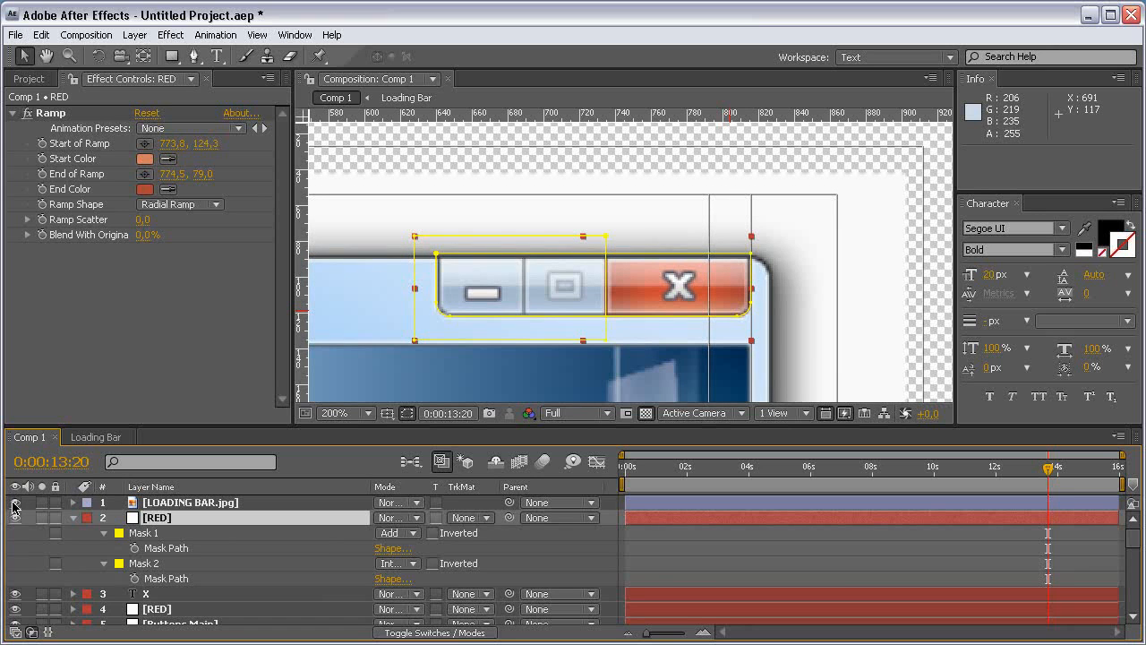
pyautogui.click(15, 504)
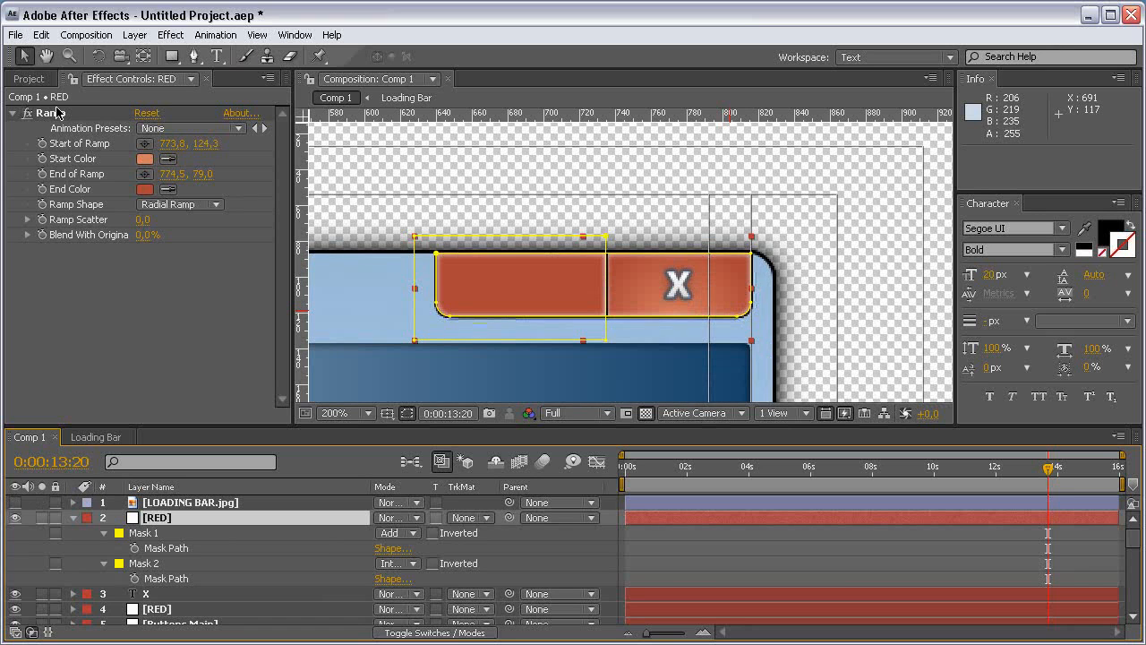
pyautogui.click(51, 113)
pyautogui.moveTo(680, 241); pyautogui.dragTo(514, 248)
pyautogui.moveTo(684, 326); pyautogui.dragTo(521, 326)
pyautogui.moveTo(511, 242); pyautogui.dragTo(521, 243)
# Step: Show the reference and sample its pale blue button tones for the upper RED layer's Ramp start and end colors
pyautogui.click(15, 503)
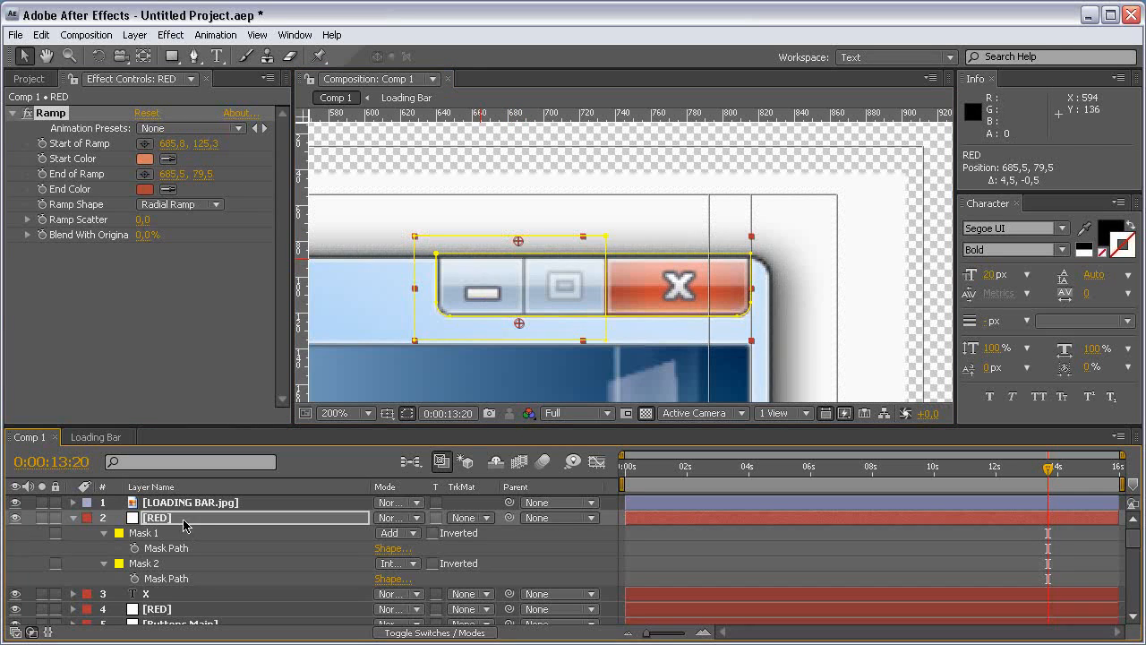
pyautogui.click(180, 521)
pyautogui.scroll(1, 601, 243)
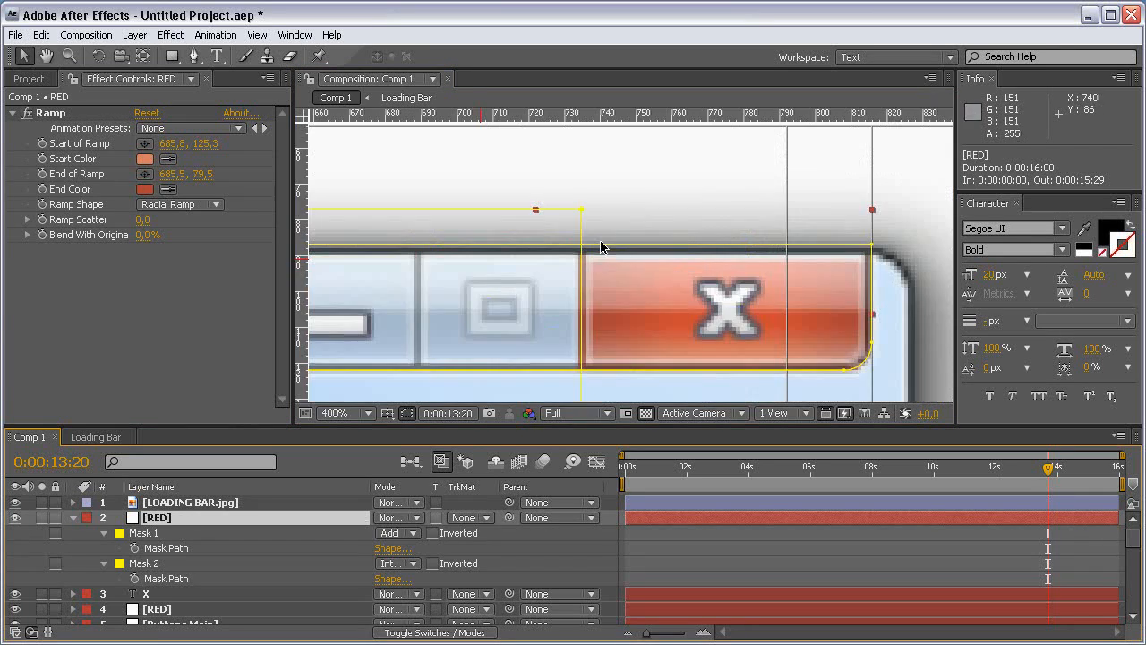
pyautogui.click(167, 158)
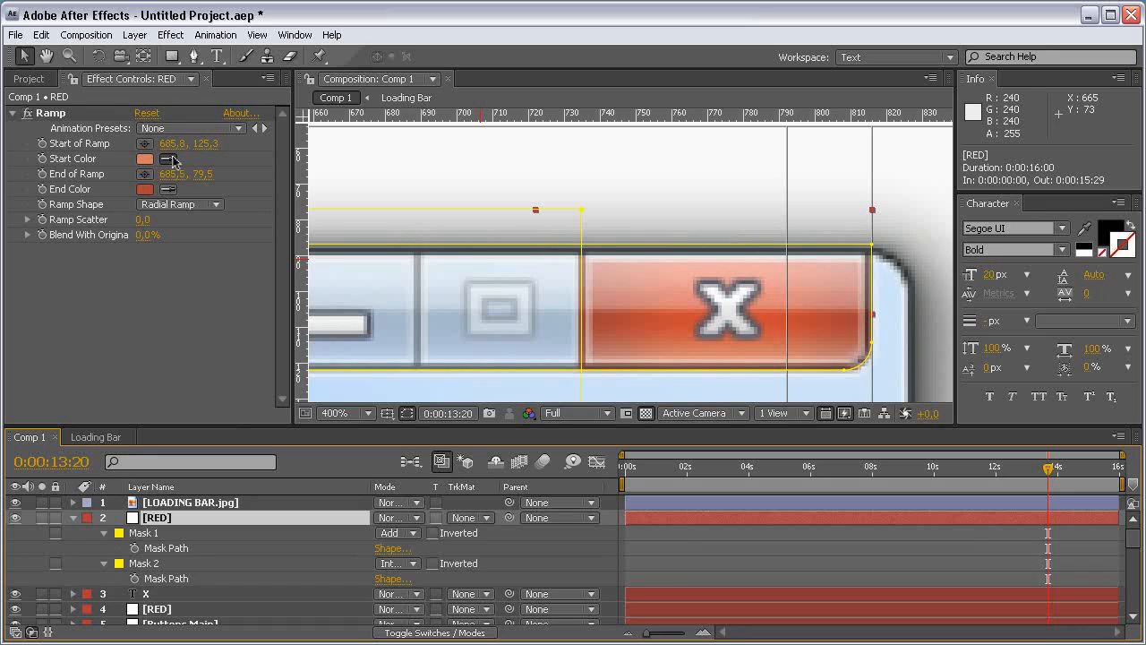
pyautogui.click(443, 352)
pyautogui.click(167, 190)
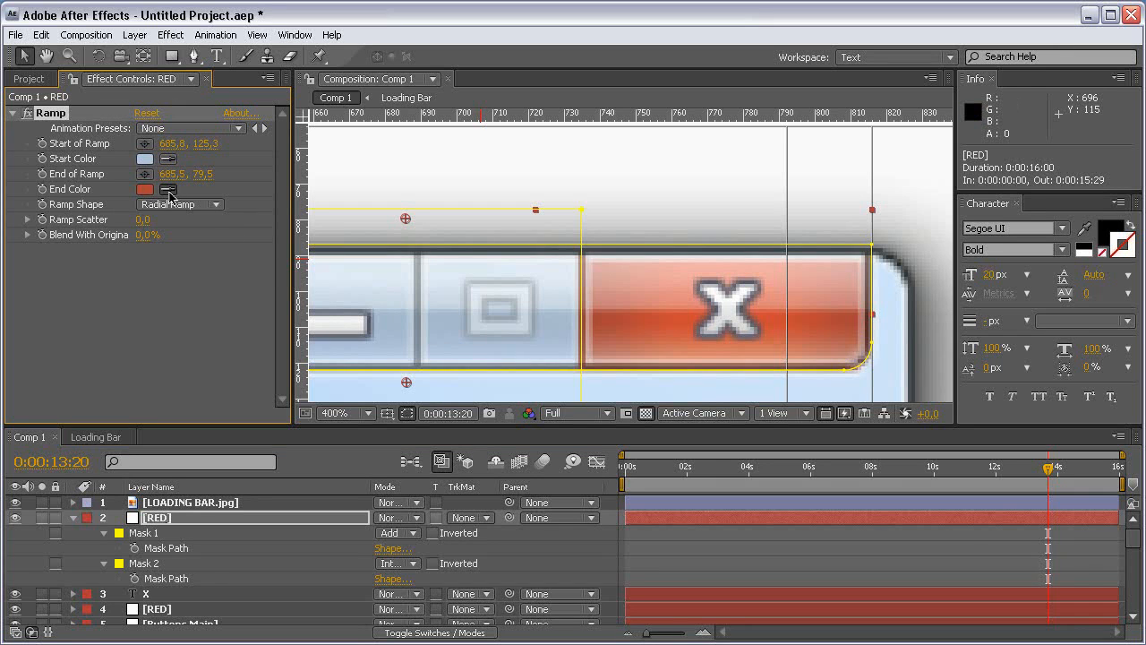
pyautogui.click(392, 314)
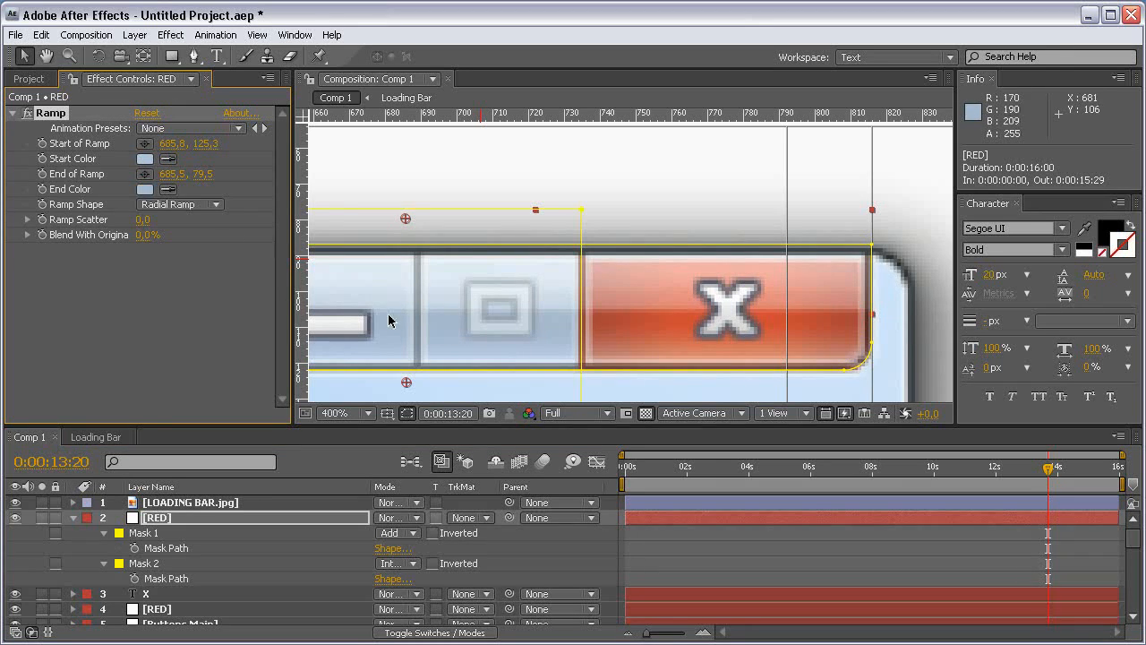
# Step: Lower the brightness of the Ramp's End Color slightly and hide LOADING BAR.jpg
pyautogui.click(145, 189)
pyautogui.click(479, 408)
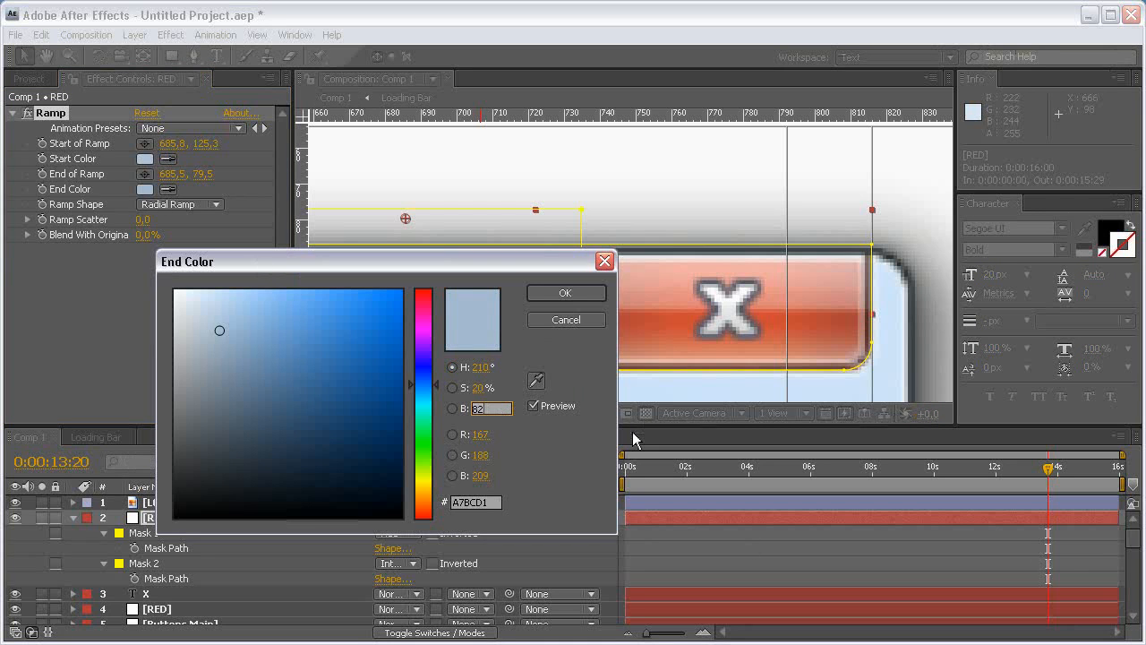
pyautogui.write('78')
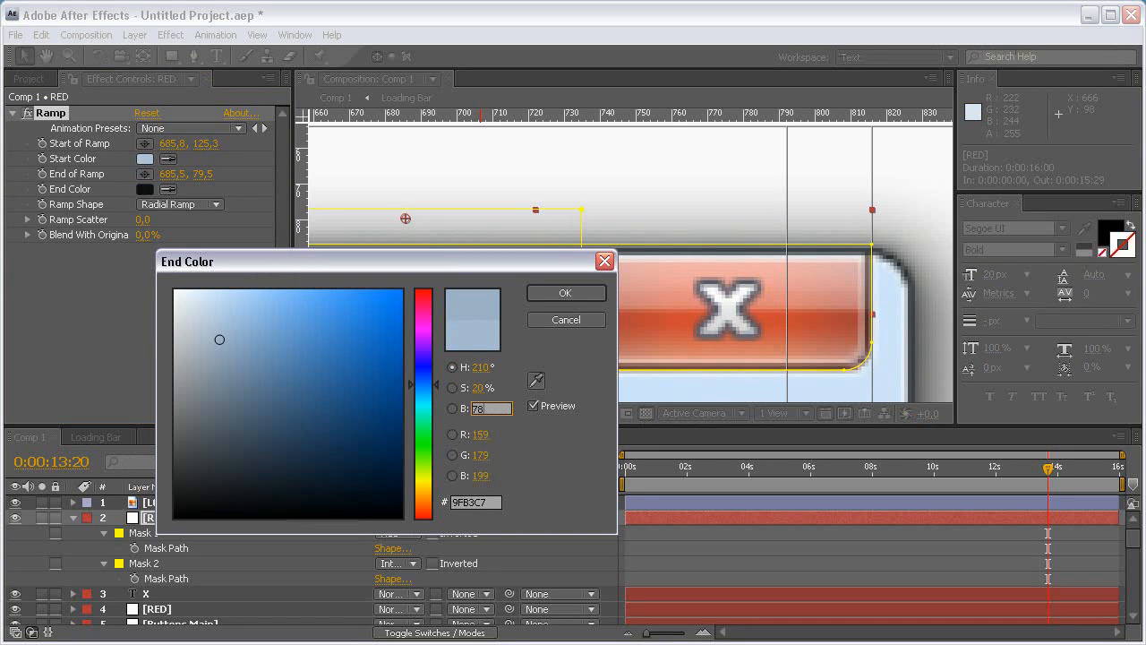
pyautogui.write('6')
pyautogui.click(568, 299)
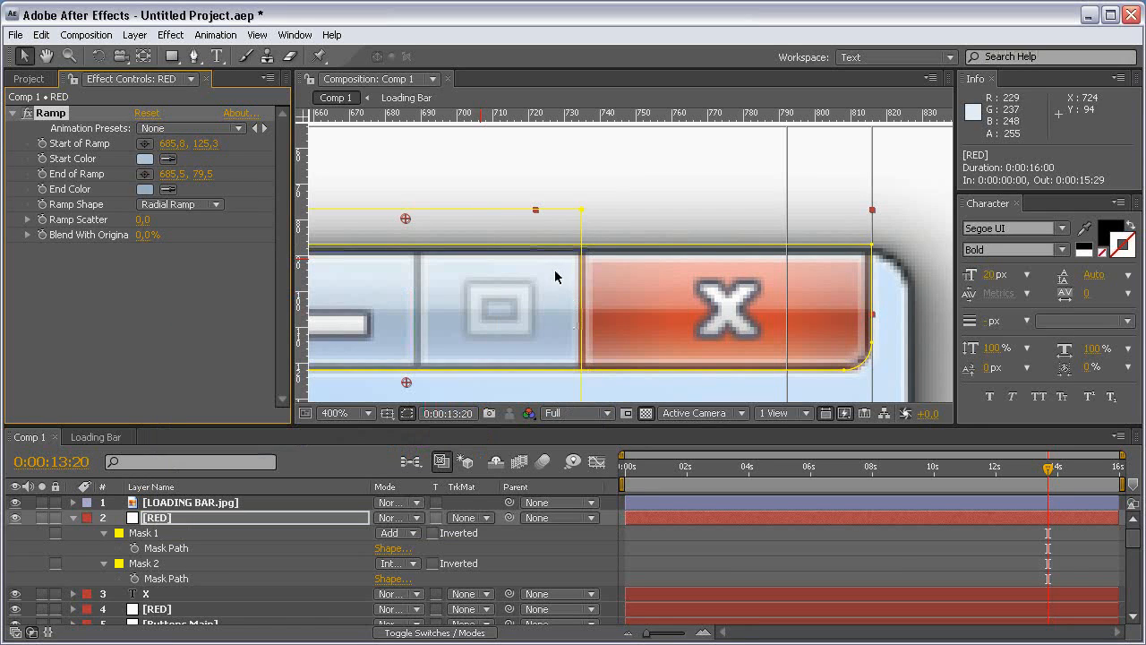
pyautogui.click(15, 503)
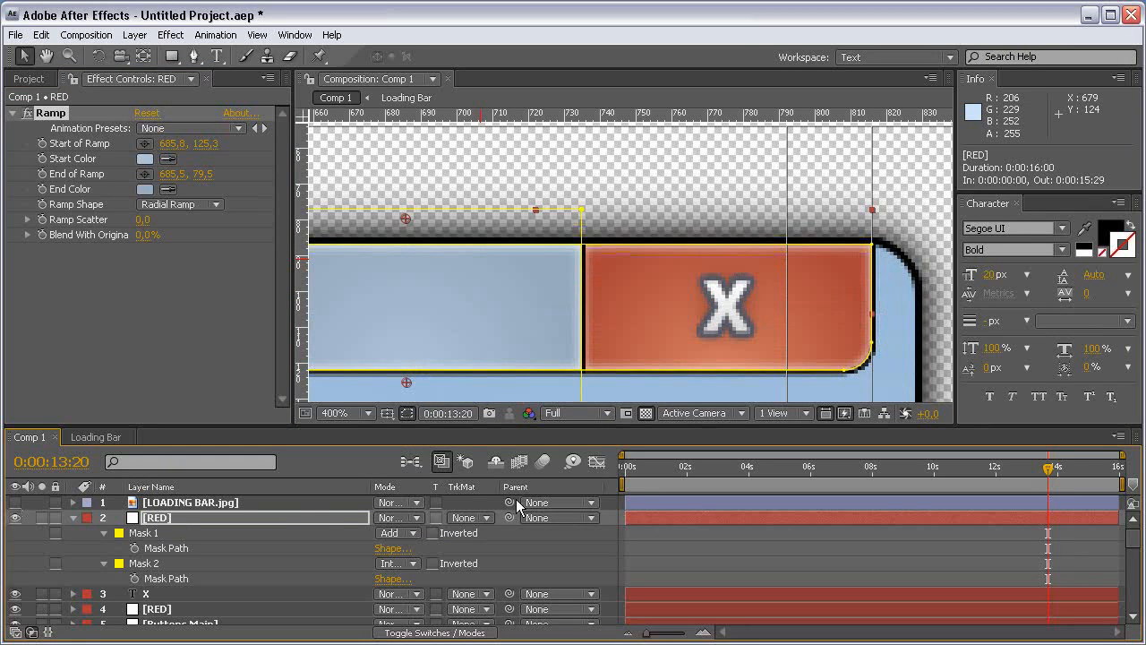
# Step: Collapse the upper RED layer and examine the masks and Inner Shadow layer style of the original RED layer
pyautogui.press('m')
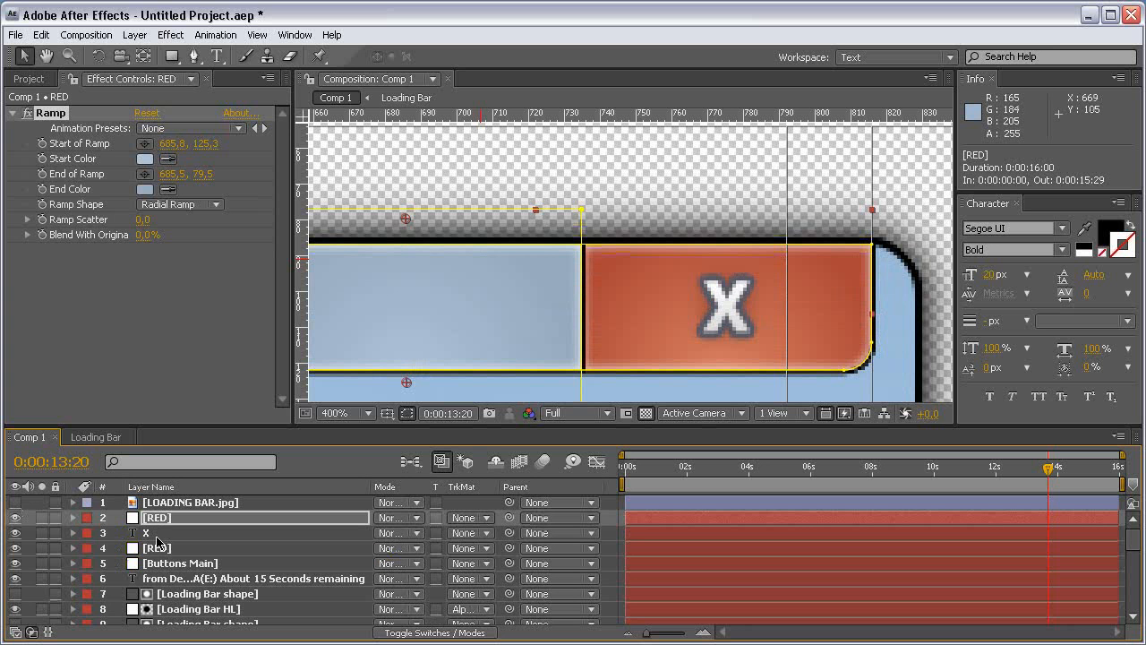
pyautogui.click(119, 550)
pyautogui.click(76, 548)
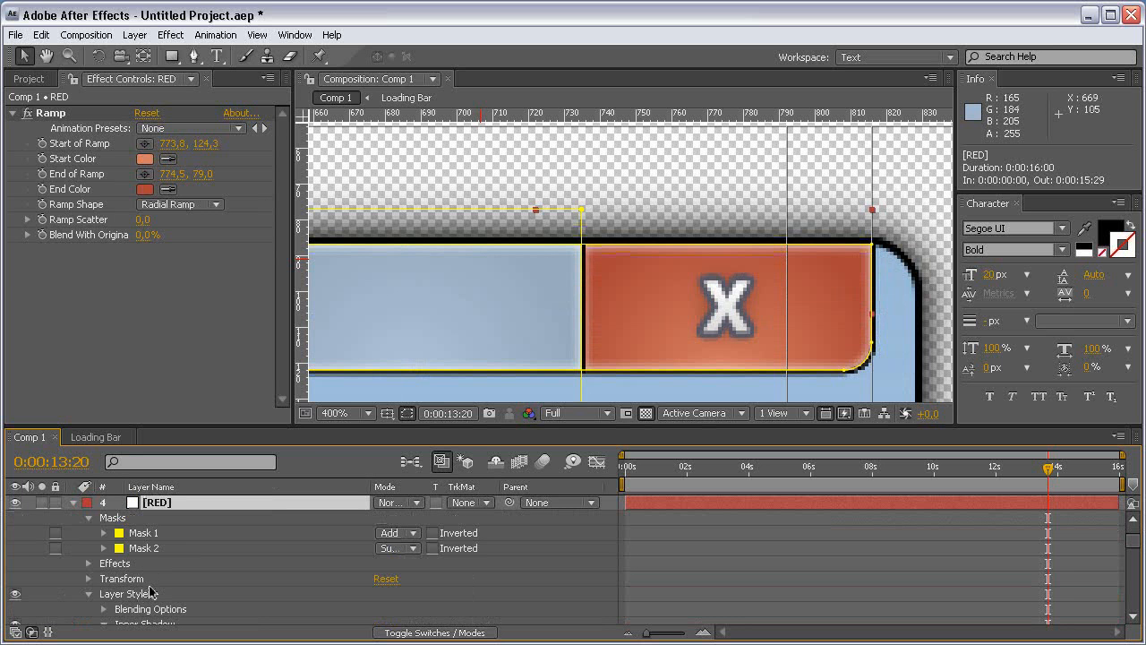
pyautogui.scroll(-5, 150, 592)
pyautogui.scroll(4, 158, 588)
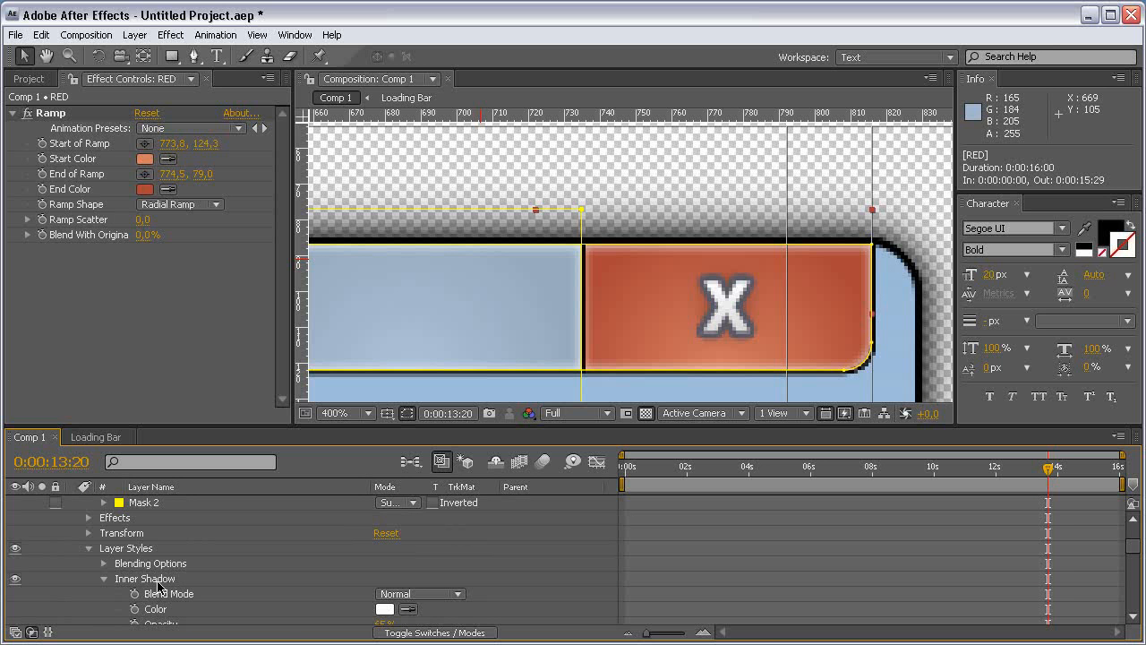
pyautogui.click(133, 548)
pyautogui.scroll(3, 178, 562)
# Step: Rename the upper RED solid as Minimize in its solid settings and collapse the original RED layer
pyautogui.click(166, 519)
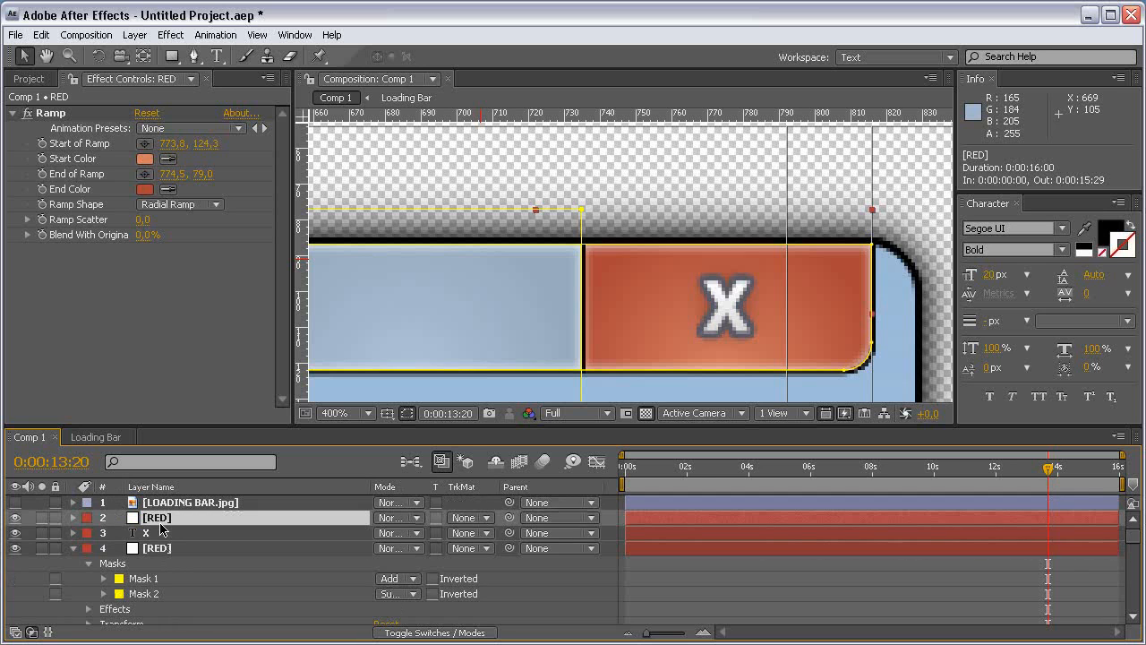
pyautogui.press('Return')
pyautogui.hotkey('ctrl', 'shift', 'y')
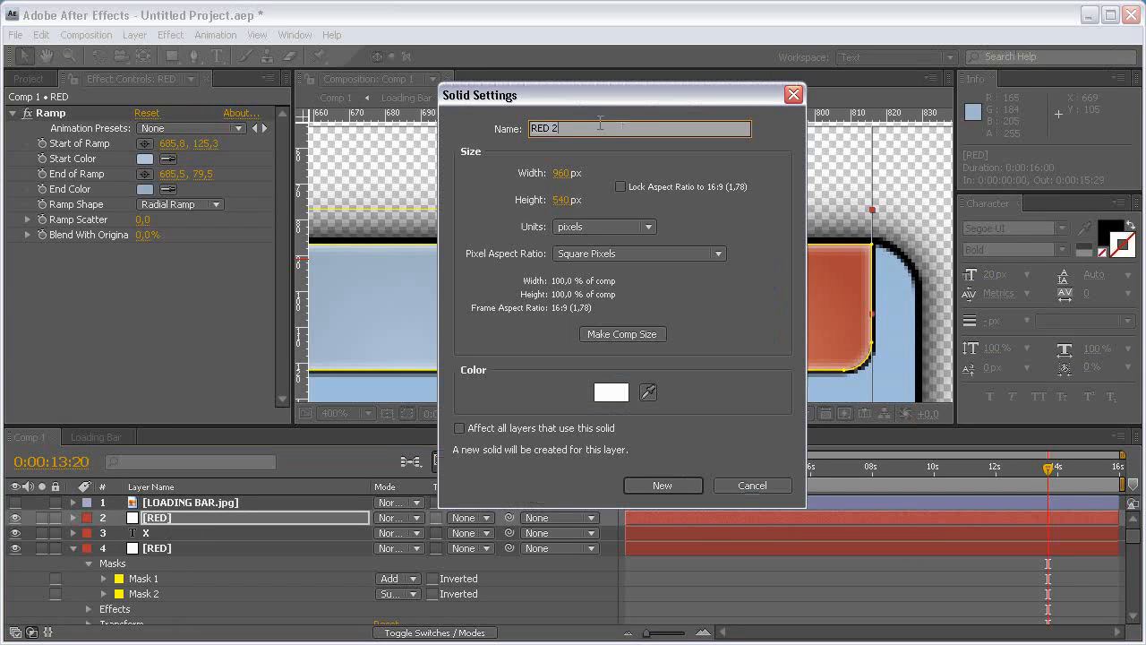
pyautogui.click(586, 129)
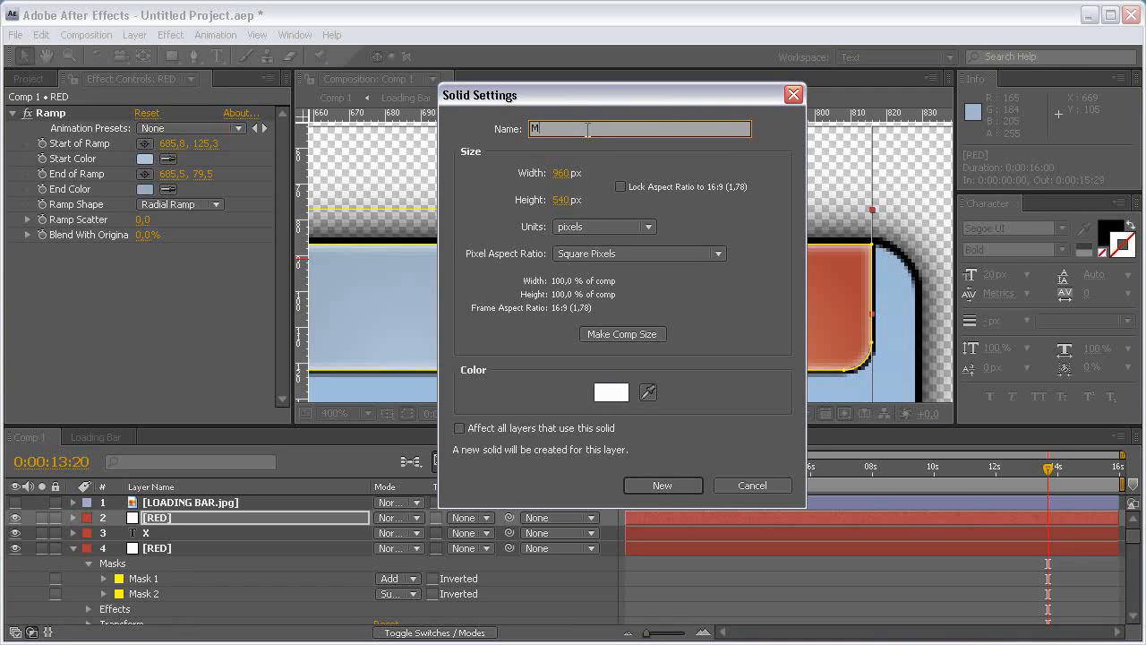
pyautogui.write('Minimize')
pyautogui.press('Return')
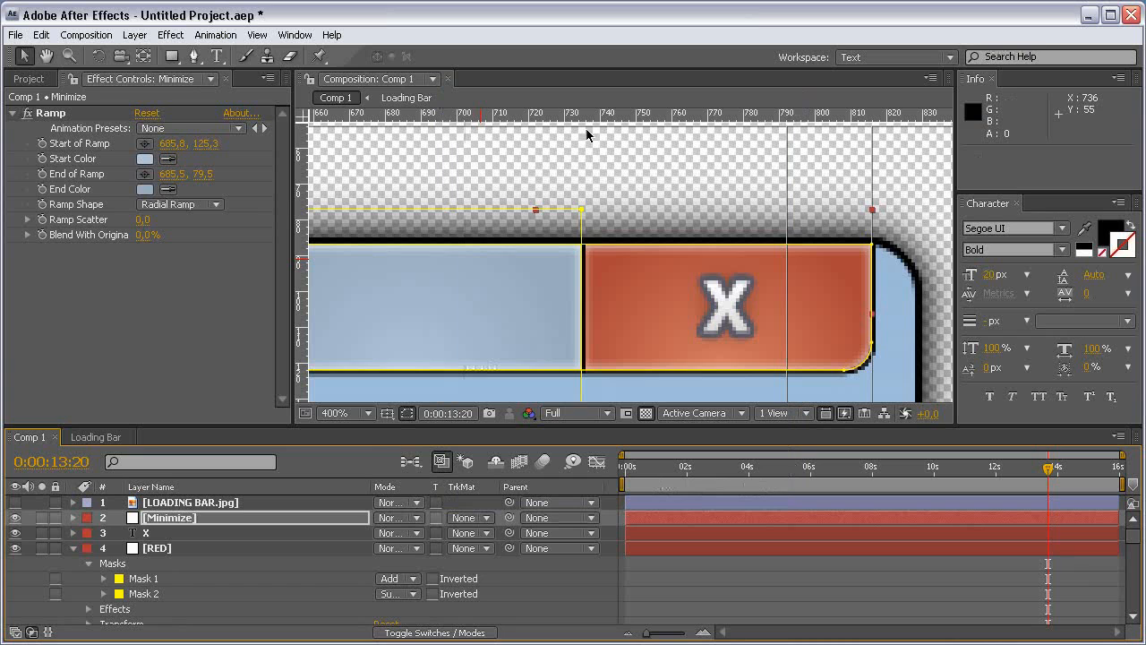
pyautogui.click(75, 549)
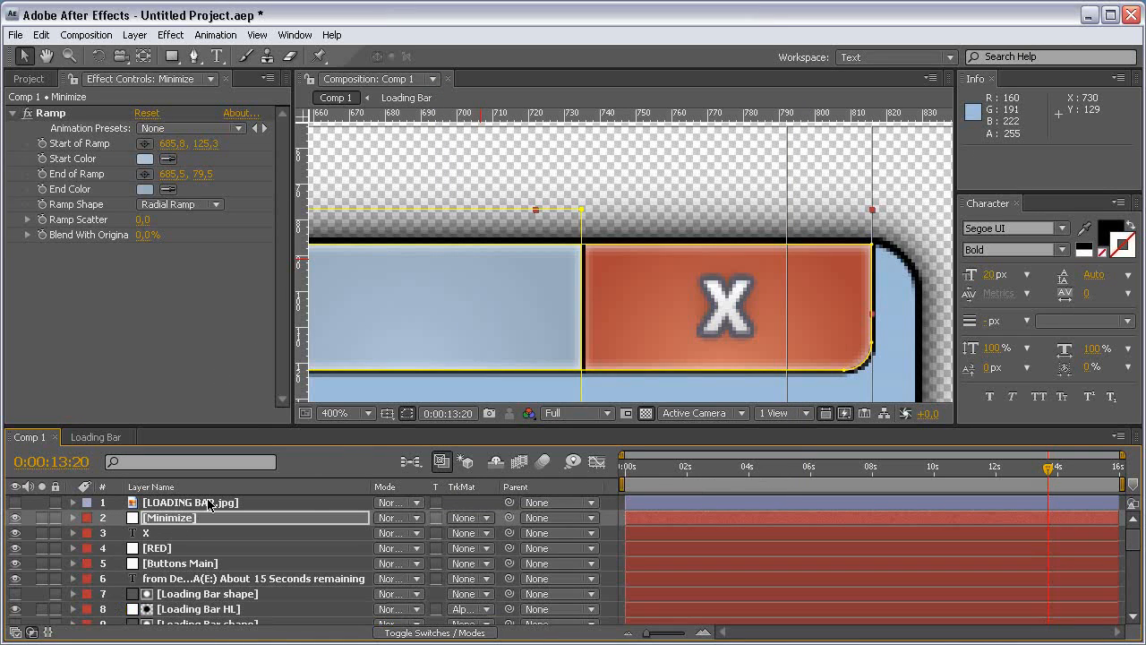
# Step: Solo the Minimize layer and the reference, and try a rectangular mask on Minimize covering the minimize button up to the divider
pyautogui.click(591, 436)
pyautogui.press('space')
pyautogui.moveTo(452, 303); pyautogui.dragTo(634, 308)
pyautogui.click(167, 518)
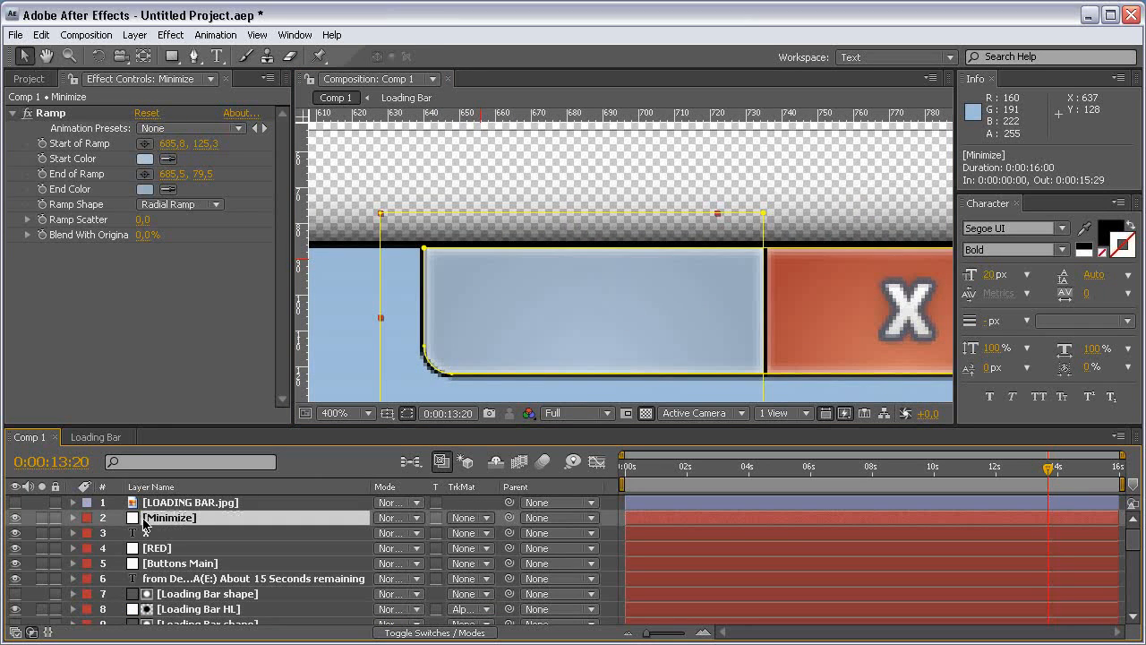
pyautogui.click(42, 518)
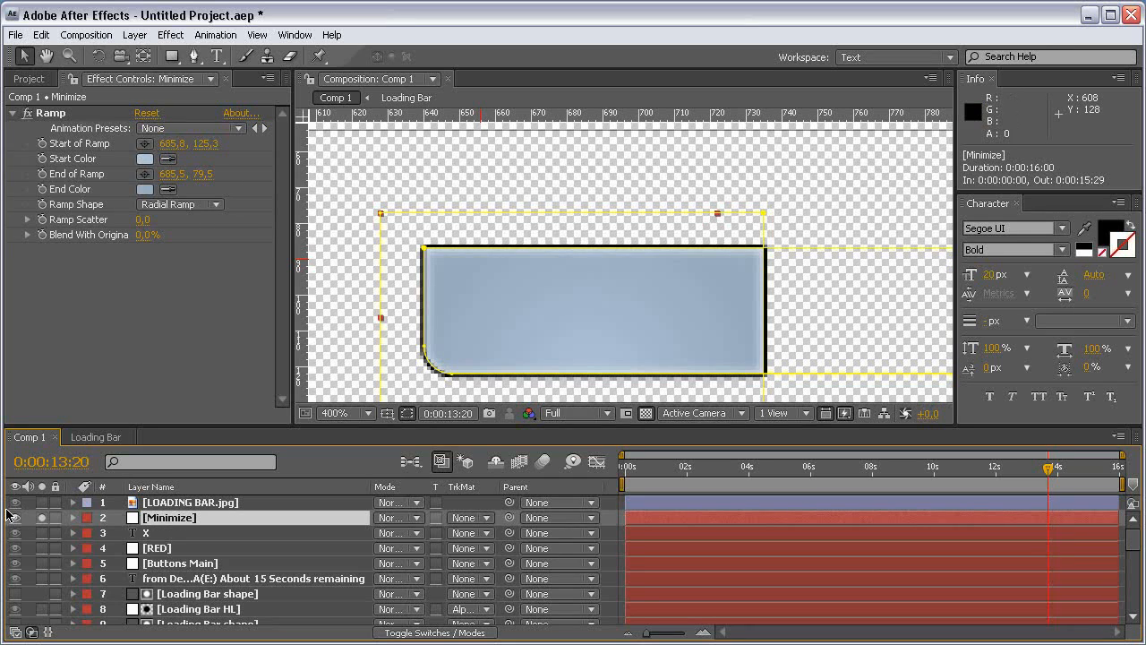
pyautogui.click(42, 503)
pyautogui.press('q')
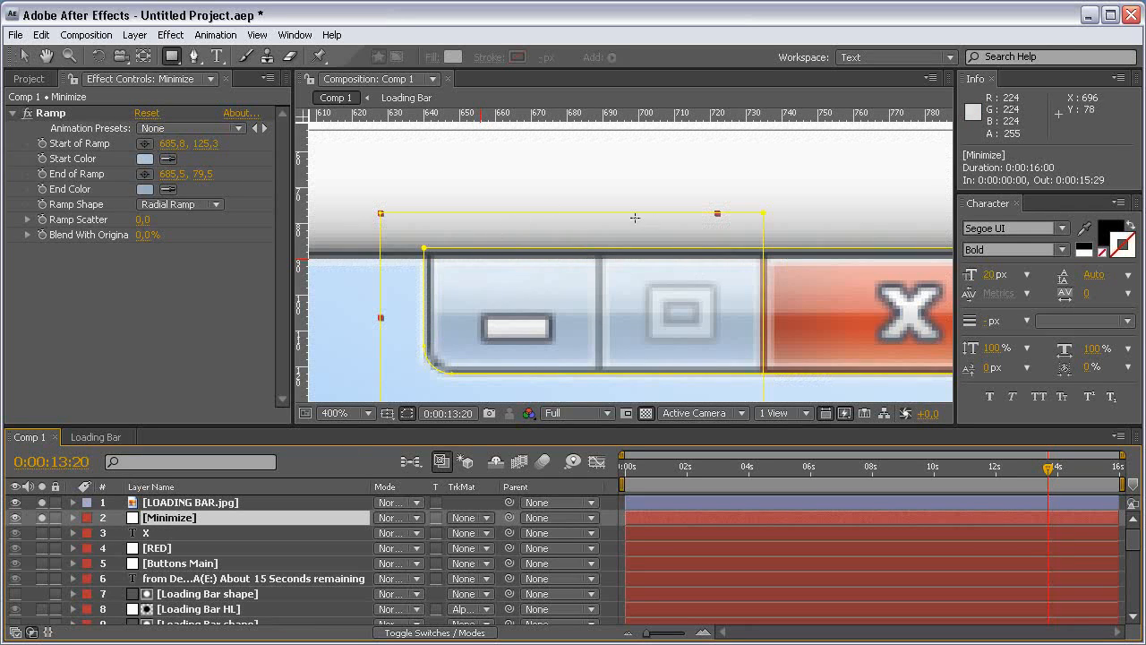
pyautogui.moveTo(350, 202); pyautogui.dragTo(600, 429)
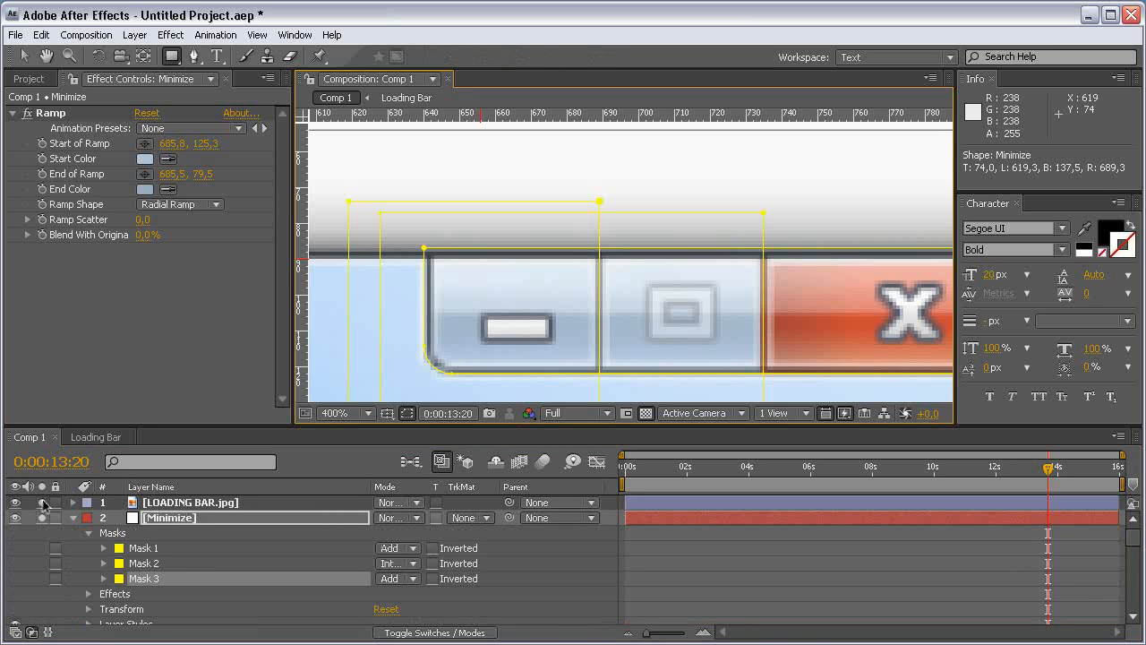
pyautogui.click(43, 503)
pyautogui.hotkey('ctrl', 'z')
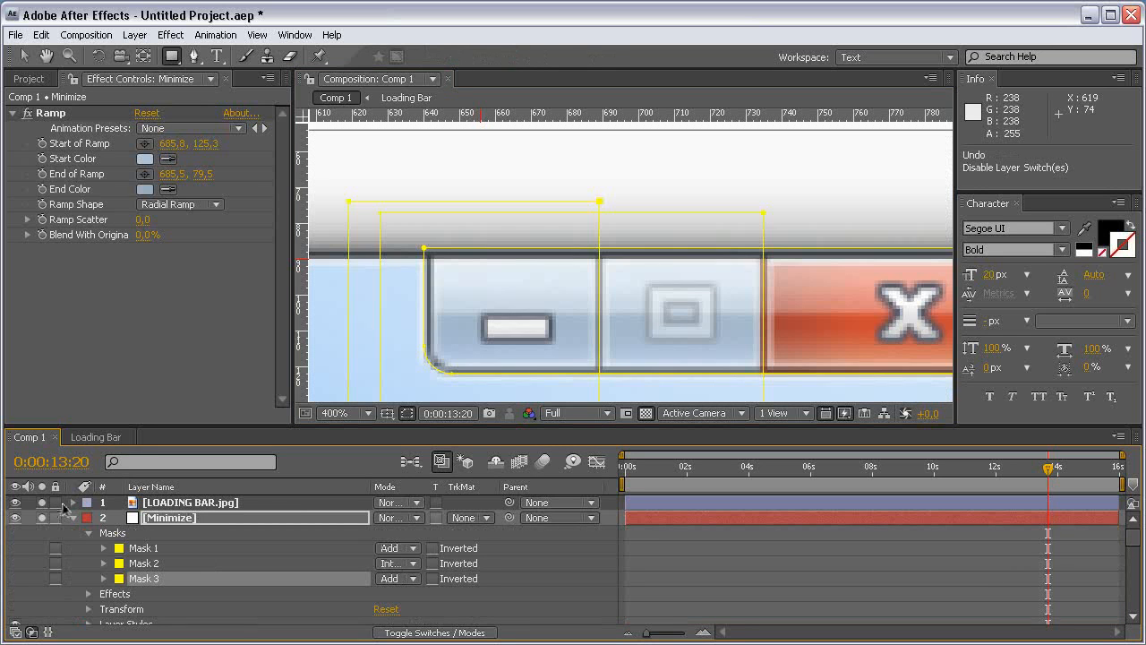
pyautogui.click(72, 517)
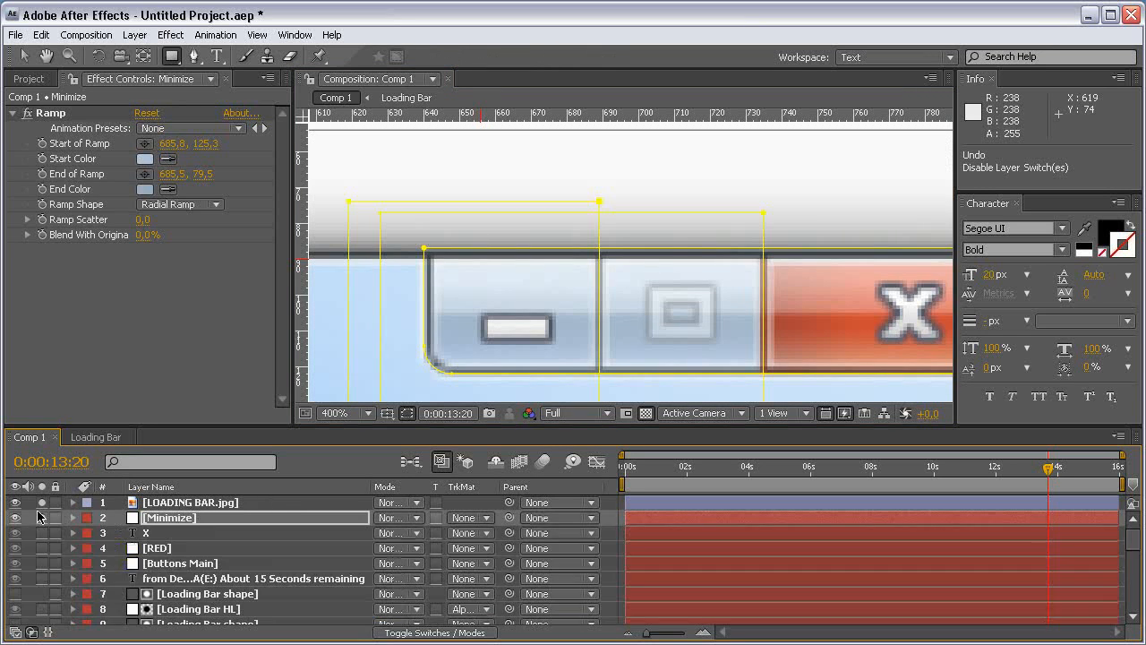
pyautogui.click(43, 503)
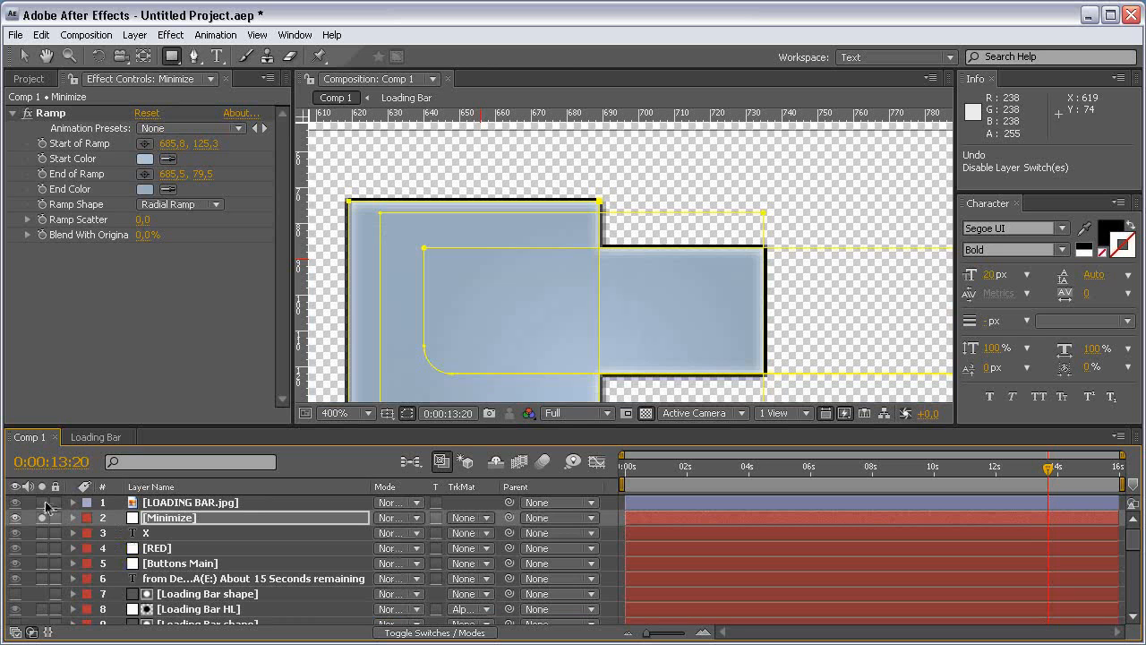
# Step: Delete Mask 3 from the Minimize layer, collapse the layer and turn off its solo
pyautogui.click(161, 519)
pyautogui.press('m')
pyautogui.click(164, 594)
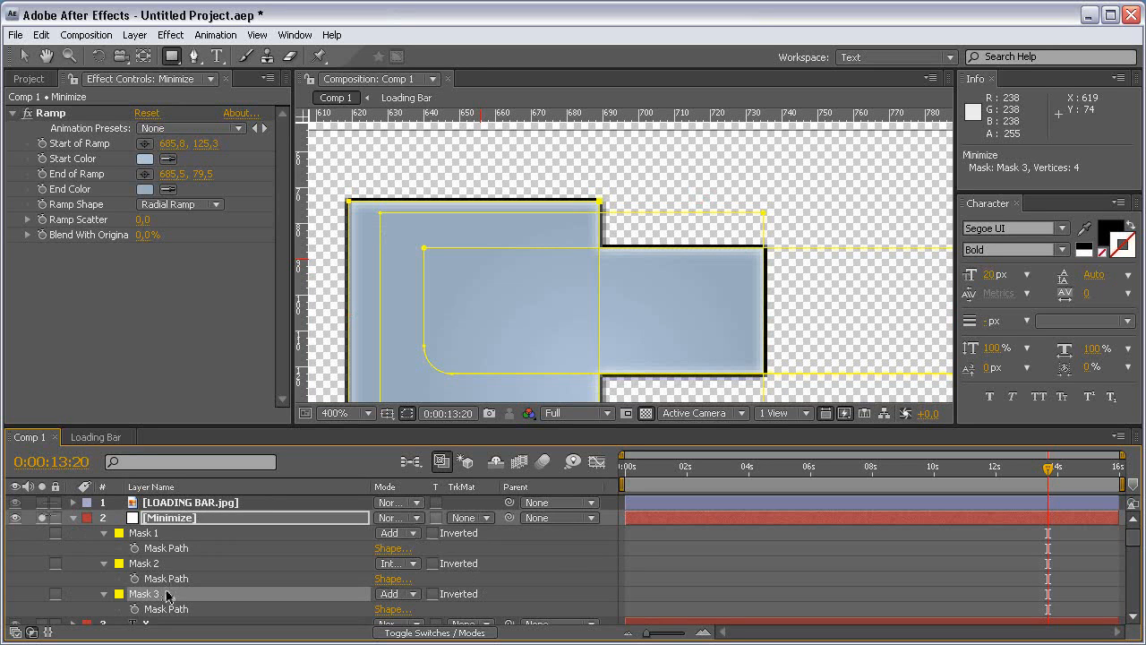
pyautogui.press('Delete')
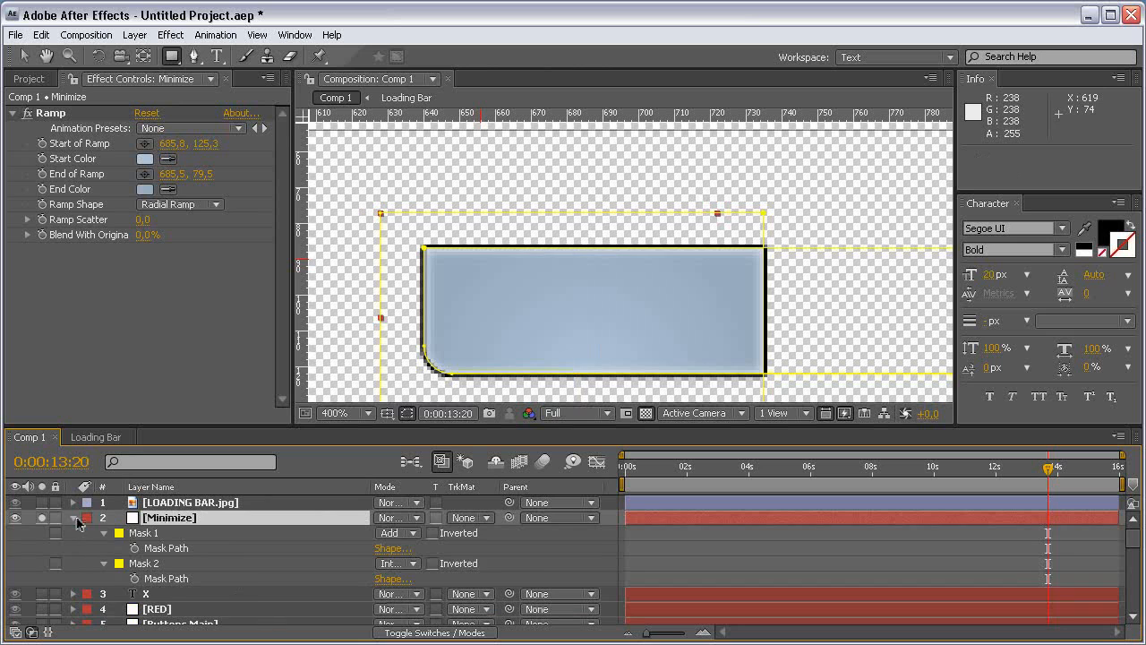
pyautogui.click(73, 518)
pyautogui.click(42, 518)
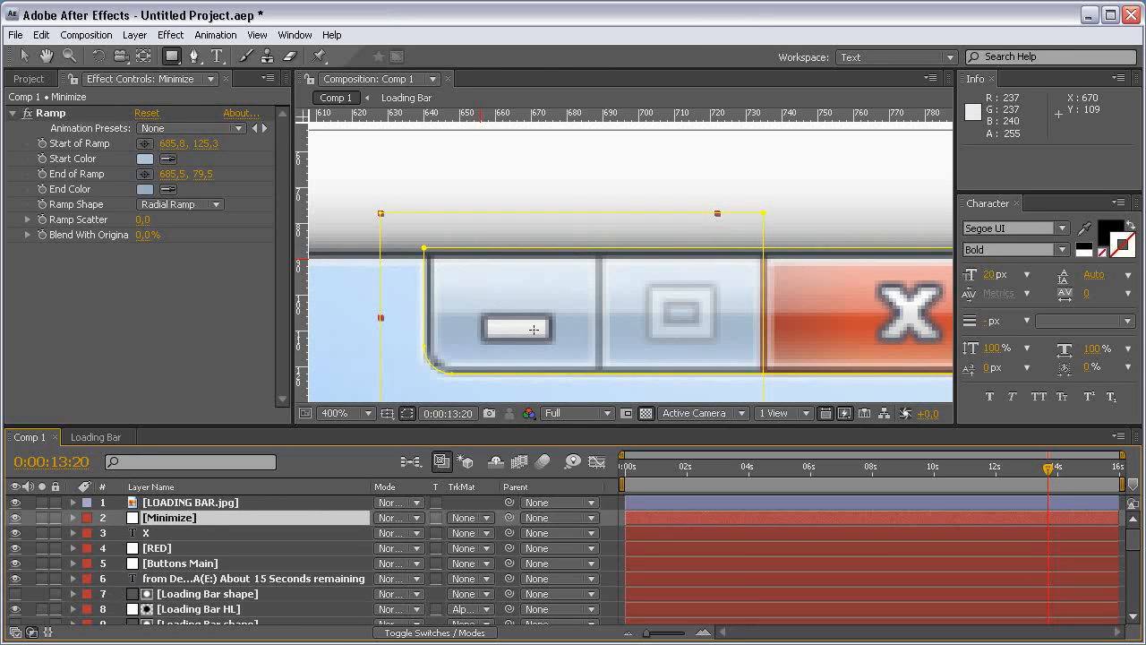
# Step: Create a new white 960 x 540 px solid named Minimize and place it directly below LOADING BAR.jpg
pyautogui.hotkey('ctrl', 'y')
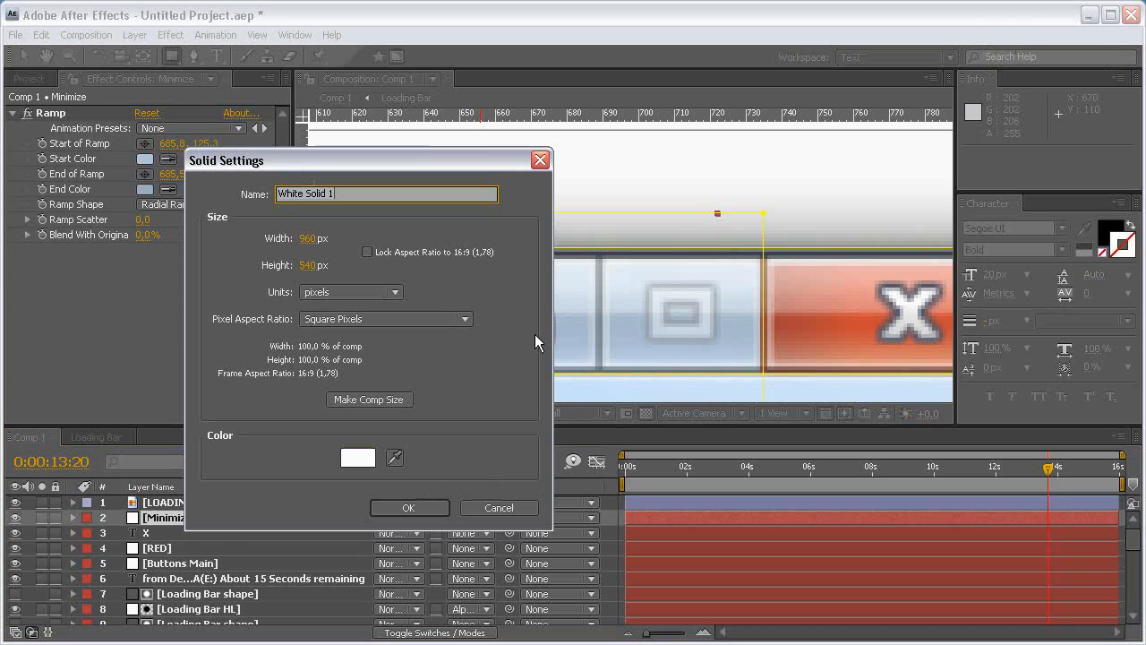
pyautogui.write('Minimize')
pyautogui.press('Return')
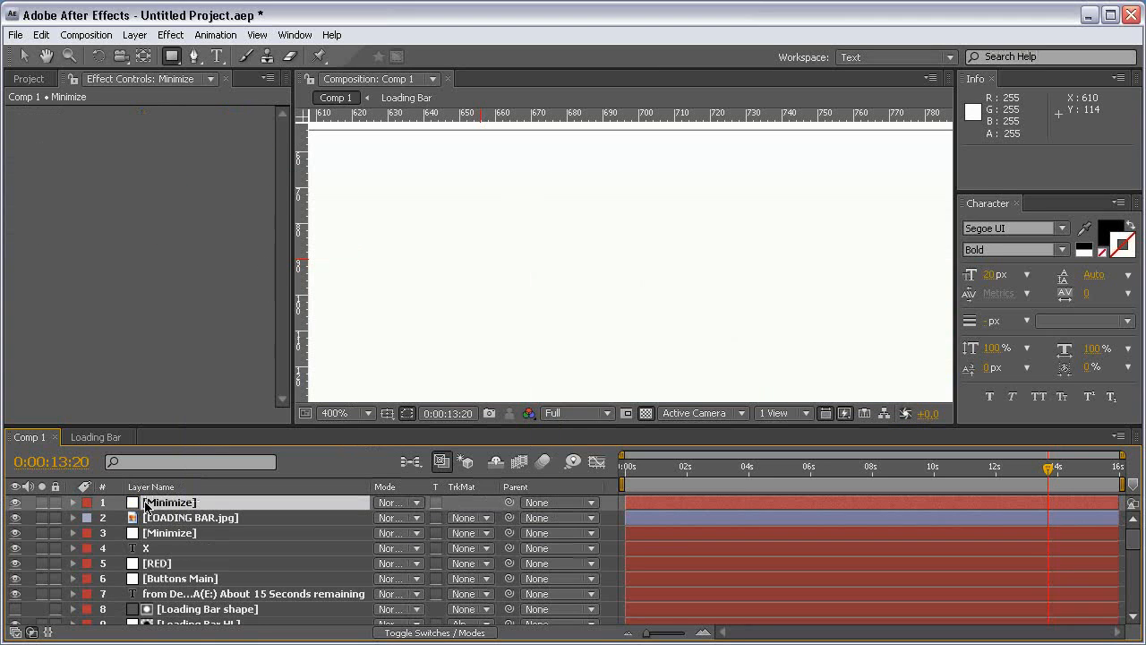
pyautogui.moveTo(180, 505); pyautogui.dragTo(166, 526)
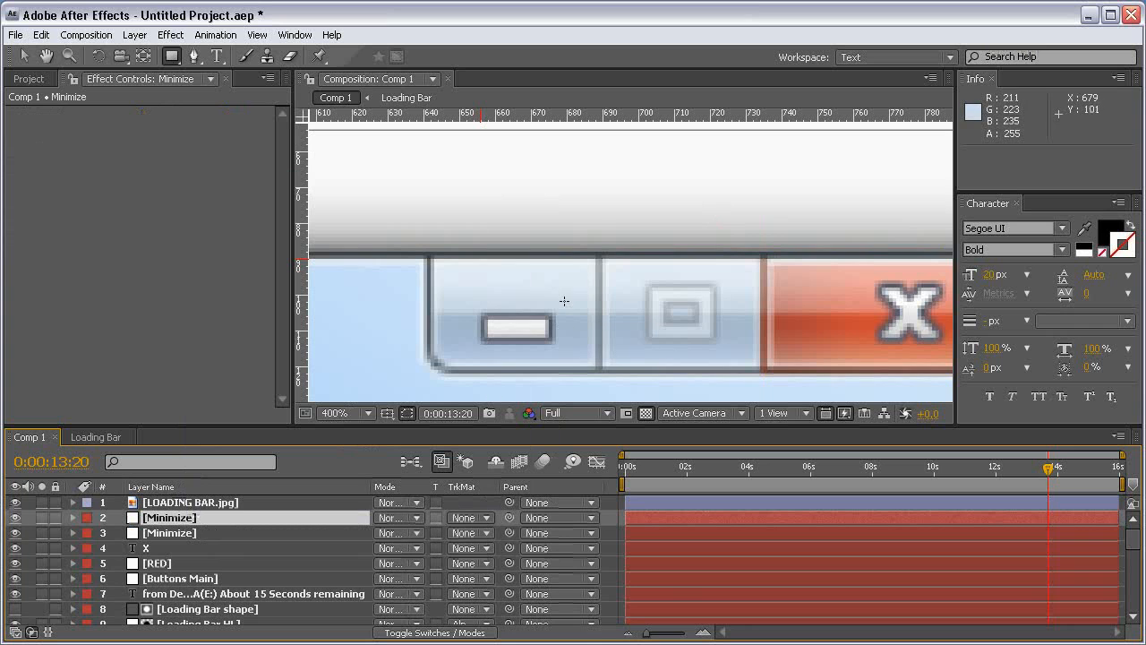
# Step: Mask the new Minimize solid with a rectangle about 18 by 6 px traced over the reference's minimize dash
pyautogui.press('`')
pyautogui.press('.')
pyautogui.moveTo(304, 524); pyautogui.dragTo(576, 379)
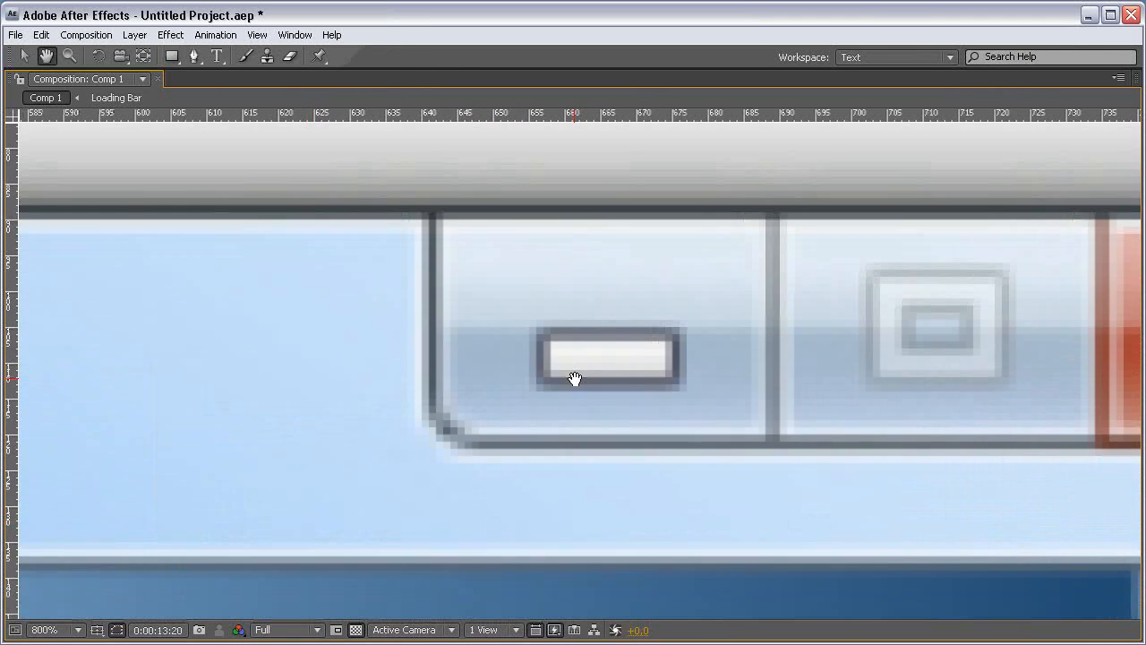
pyautogui.scroll(1, 551, 339)
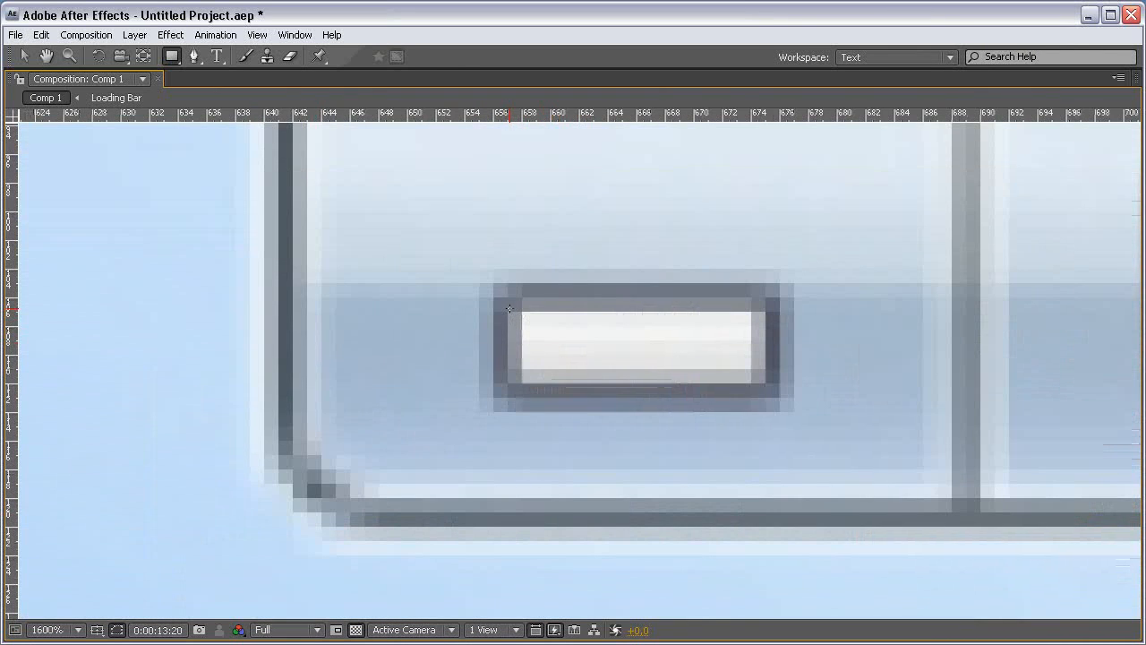
pyautogui.moveTo(507, 300); pyautogui.dragTo(761, 375)
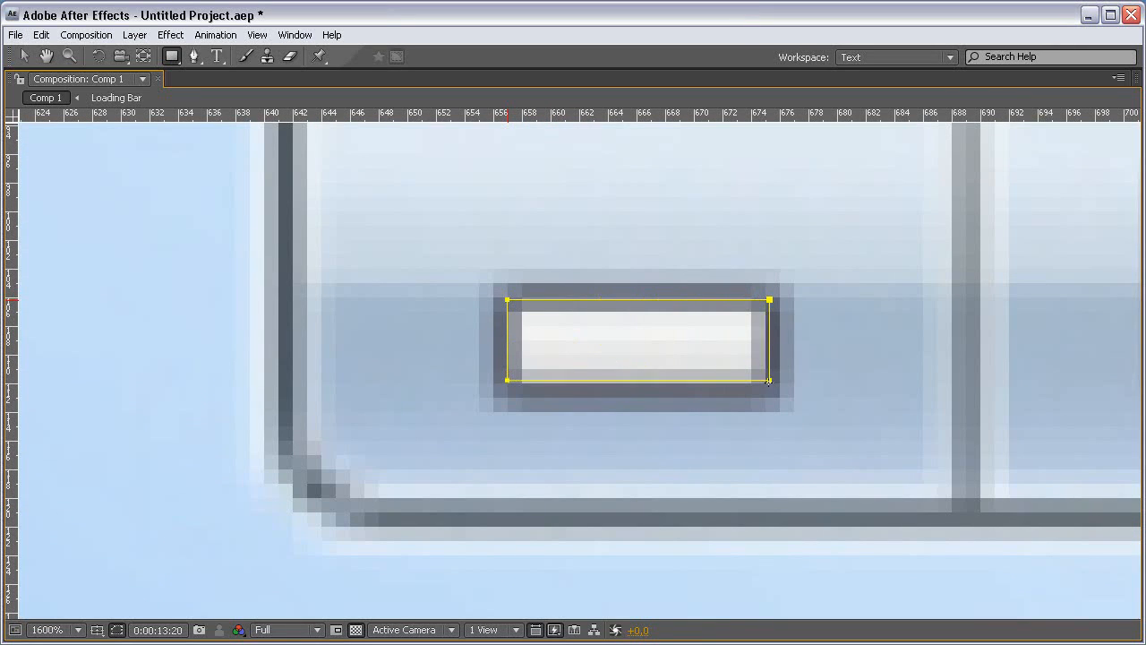
pyautogui.press(',')
pyautogui.press(',')
pyautogui.press('`')
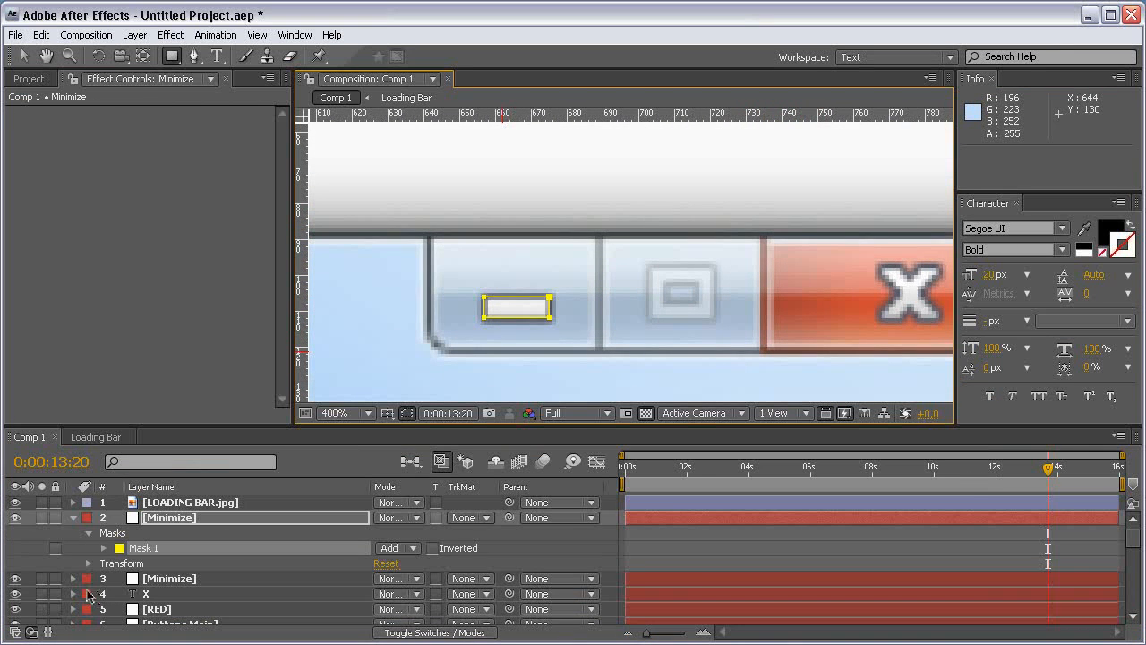
# Step: Copy the X layer's layer styles to the new Minimize dash layer and hide LOADING BAR.jpg
pyautogui.click(74, 594)
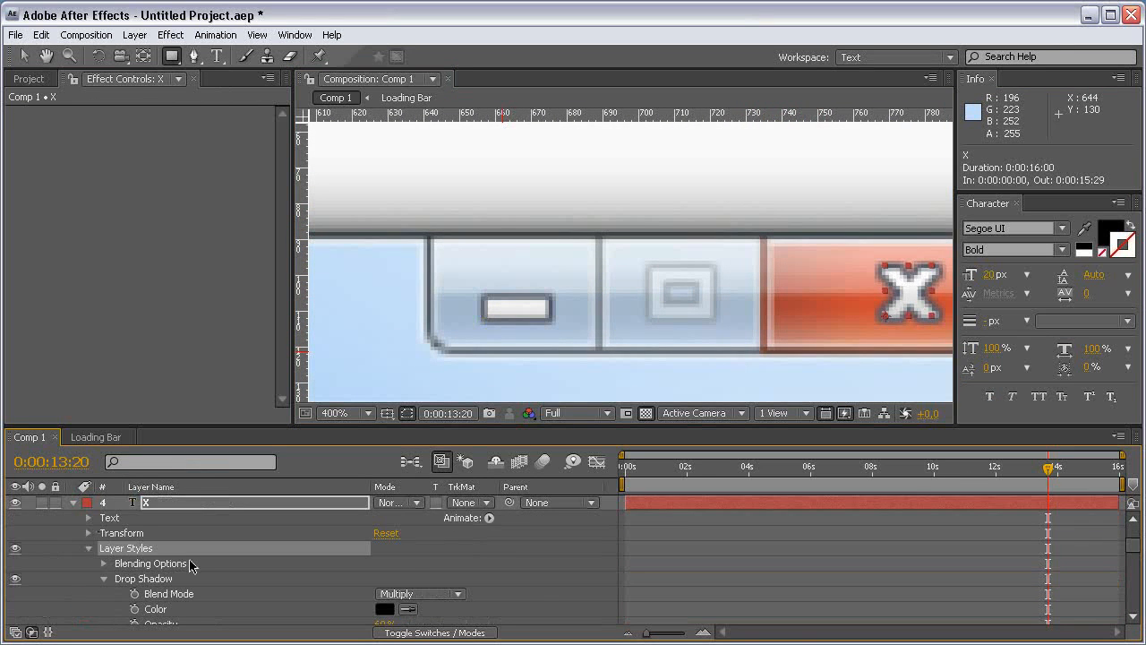
pyautogui.scroll(3, 188, 562)
pyautogui.click(173, 519)
pyautogui.hotkey('ctrl', 'v')
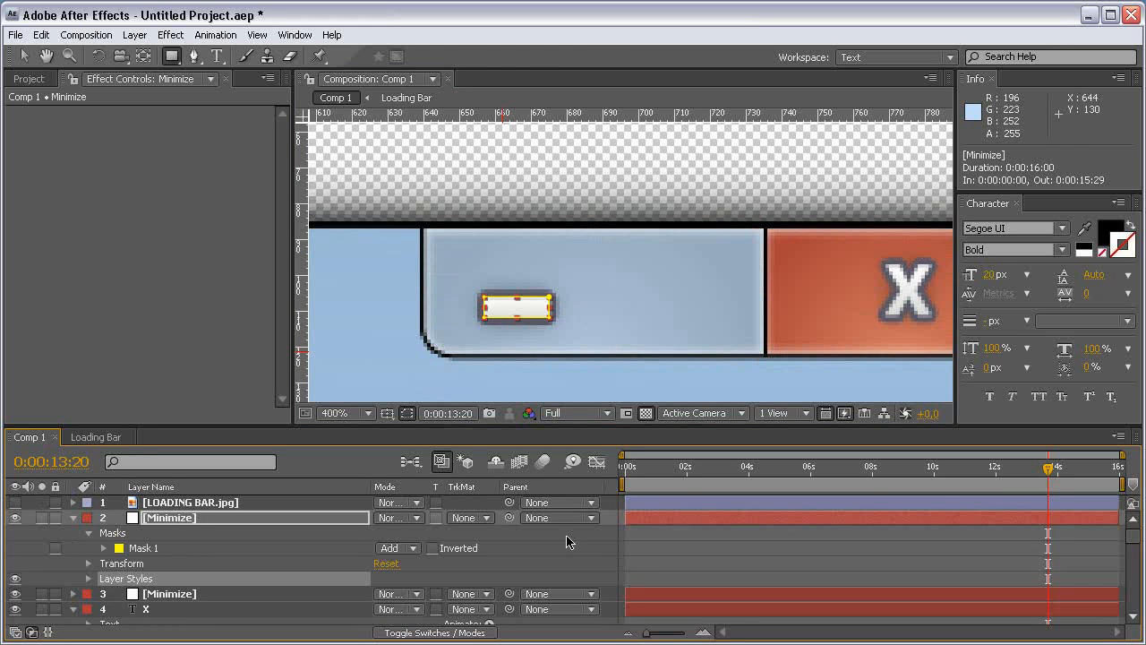
pyautogui.click(567, 540)
# Step: Set the Stroke layer style size of the upper Minimize dash layer to 1.5
pyautogui.click(89, 578)
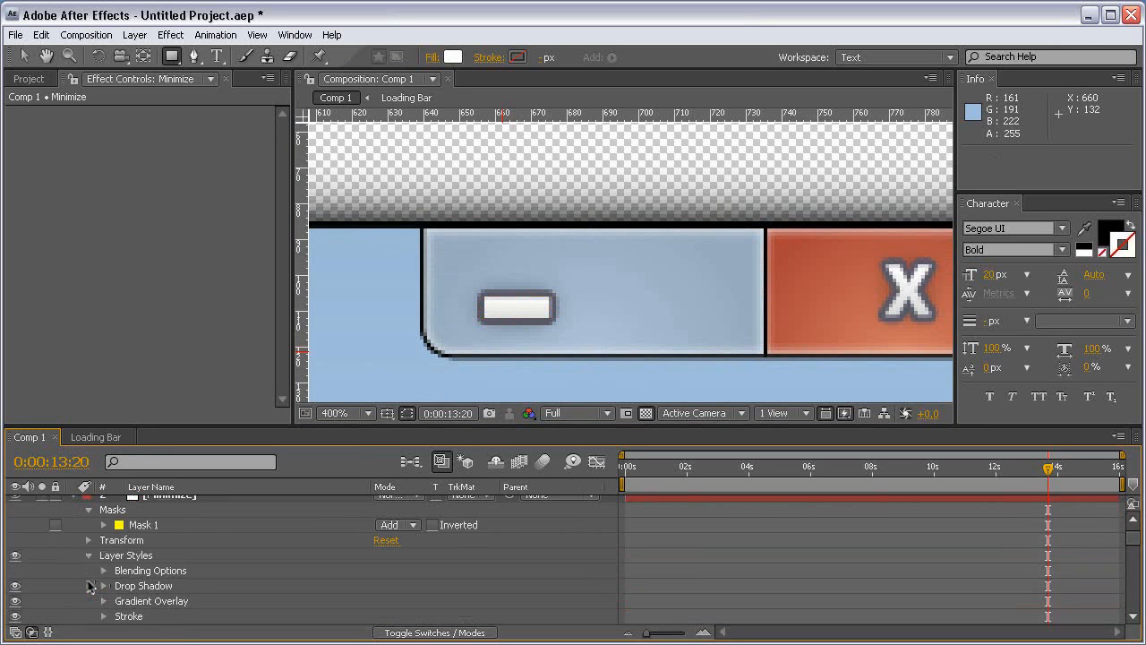
pyautogui.scroll(-2, 414, 588)
pyautogui.click(102, 570)
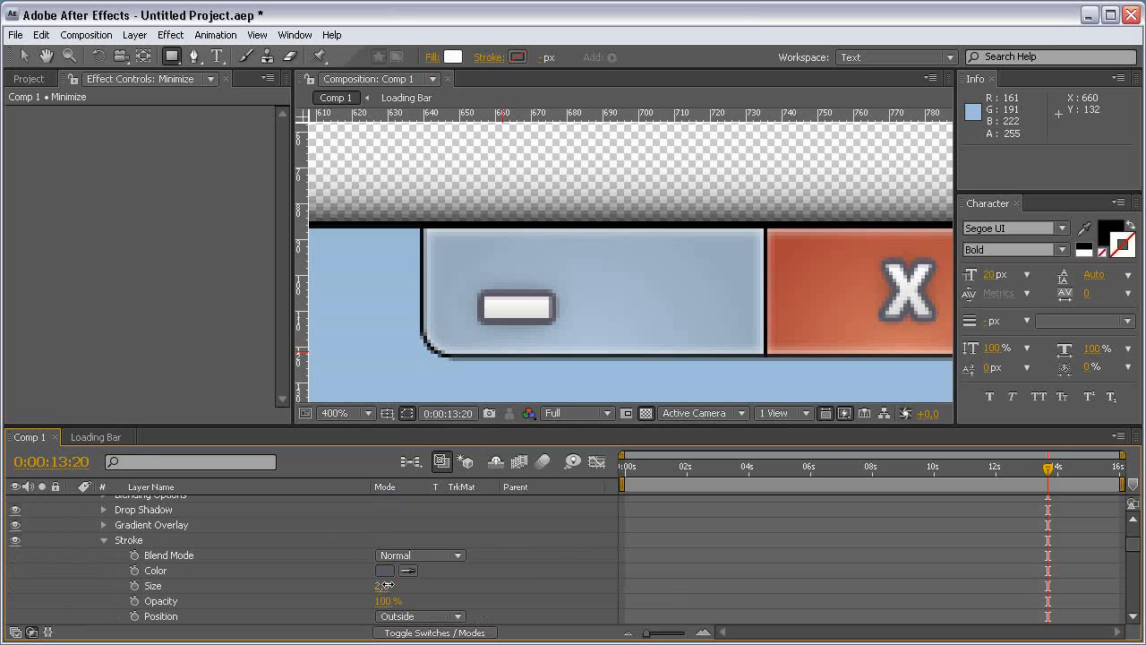
pyautogui.moveTo(385, 586); pyautogui.dragTo(490, 579)
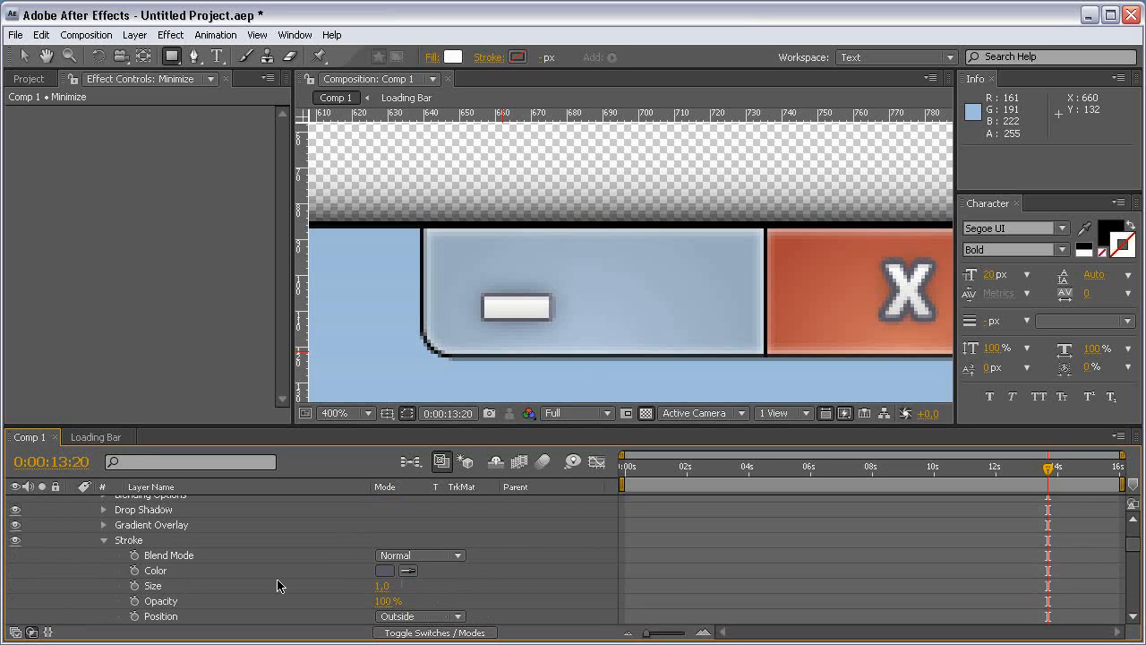
pyautogui.click(382, 585)
pyautogui.write('1.5')
pyautogui.press('Return')
pyautogui.click(499, 554)
# Step: Set the Stroke layer style size of the X text layer to 1.5
pyautogui.scroll(-2, 491, 553)
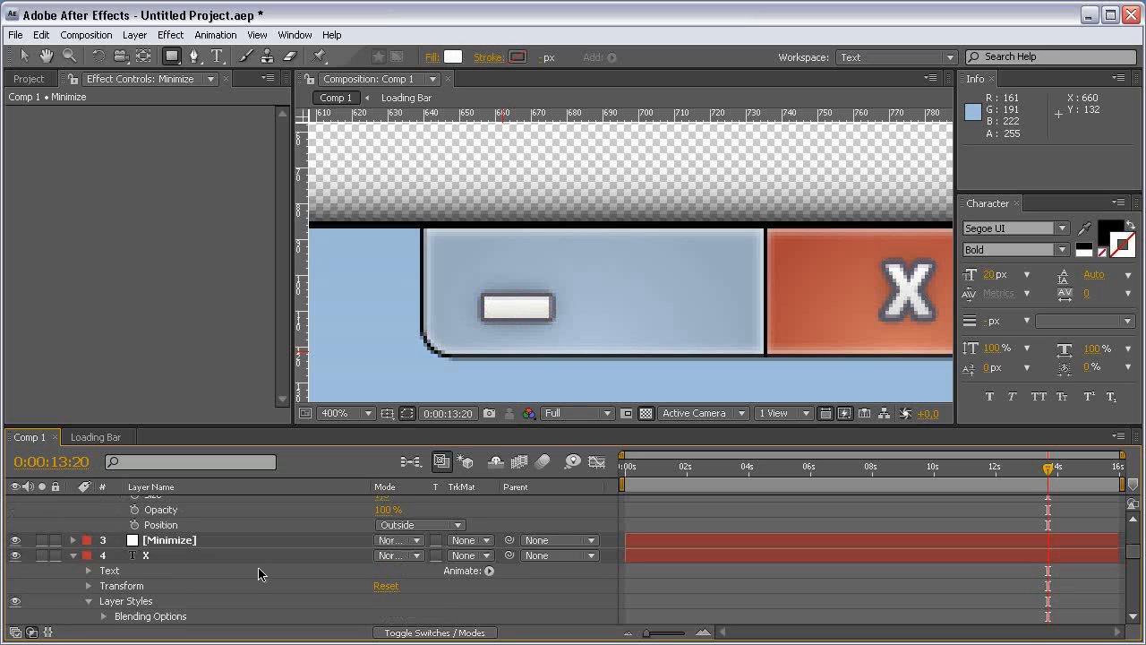
pyautogui.click(138, 616)
pyautogui.scroll(-2, 175, 615)
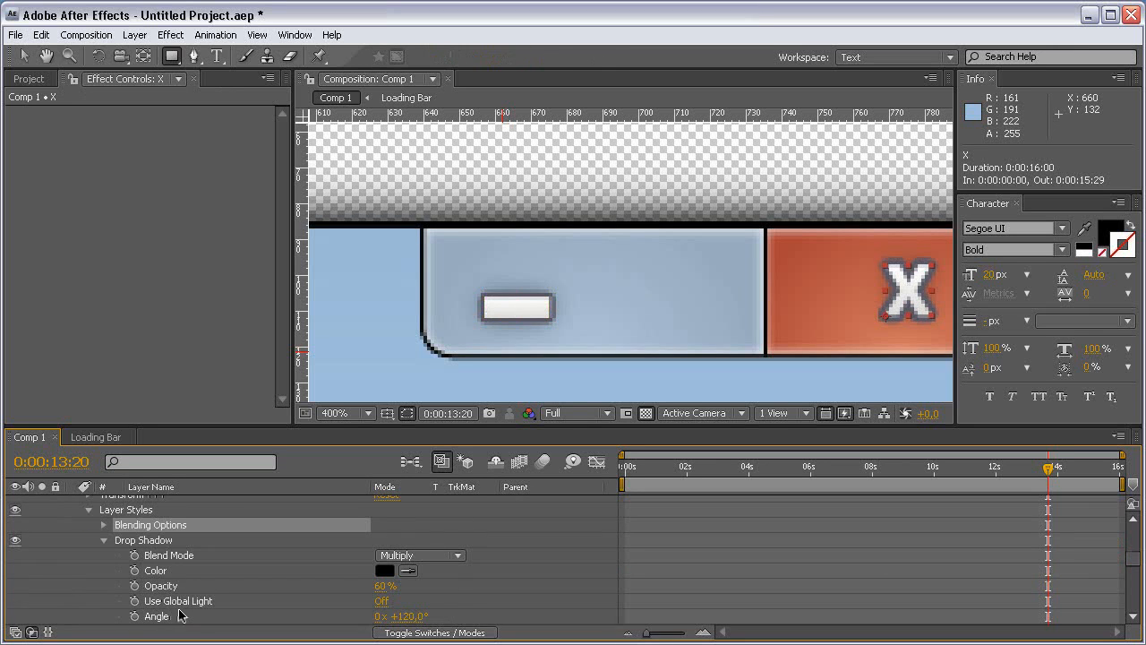
pyautogui.click(104, 539)
pyautogui.click(104, 570)
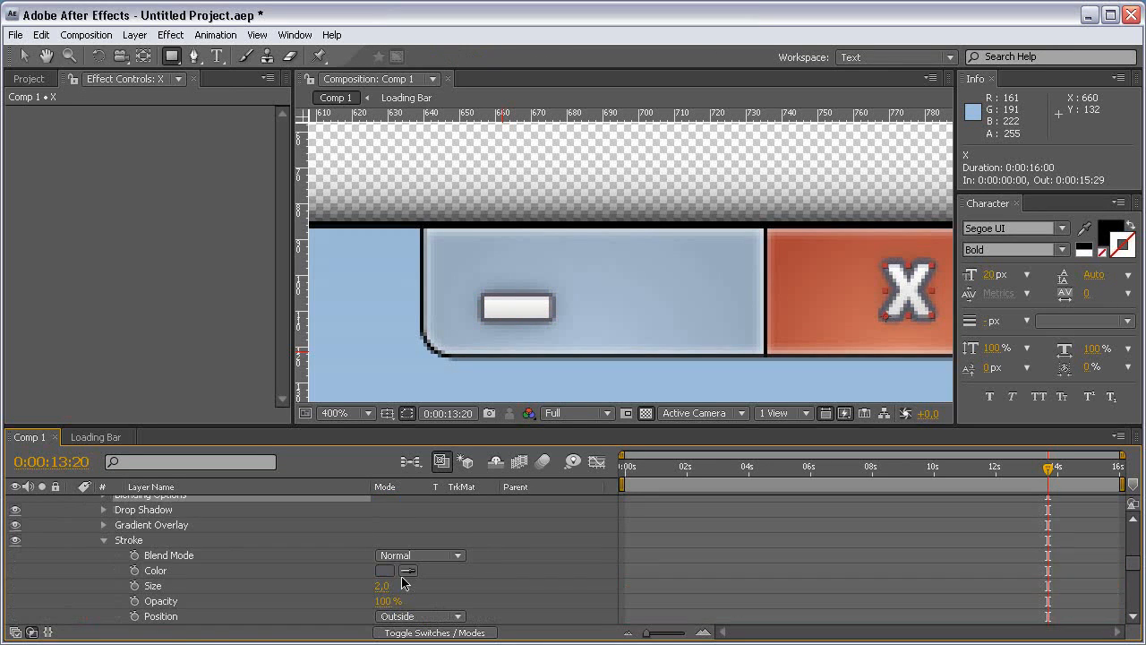
pyautogui.click(387, 585)
pyautogui.write('1.5')
pyautogui.press('Return')
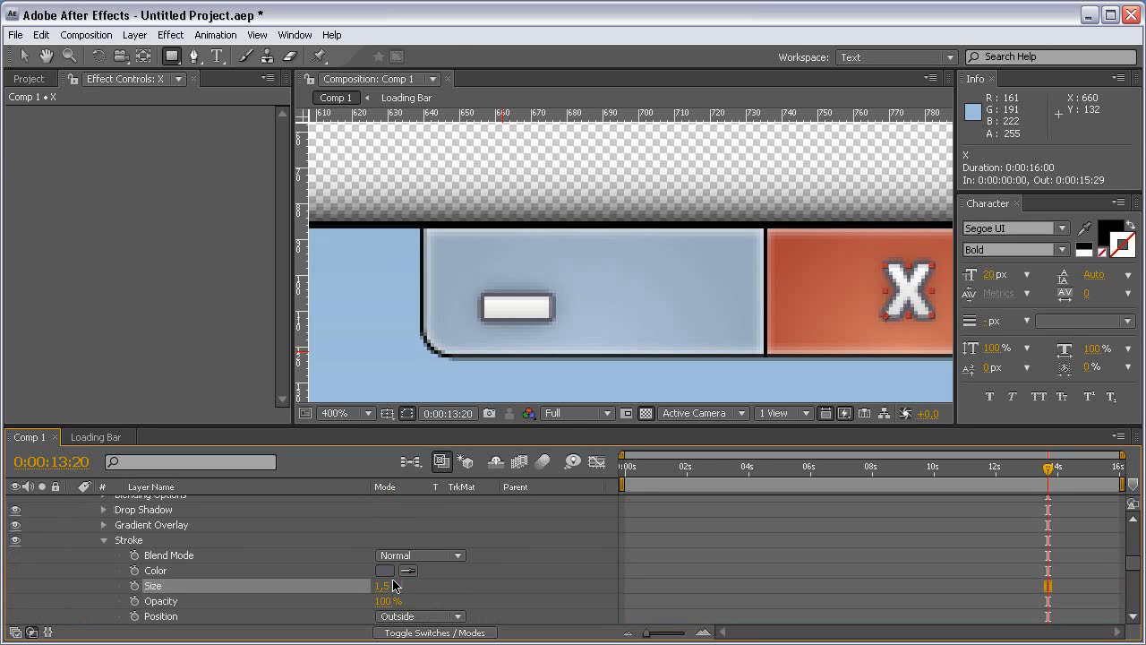
pyautogui.click(584, 587)
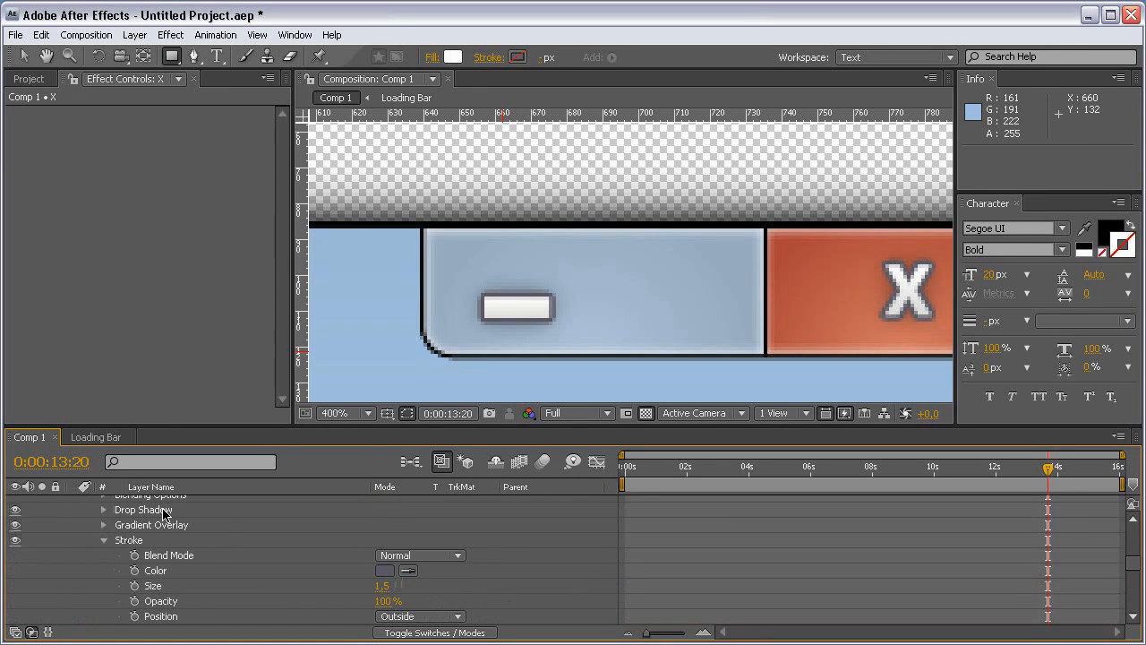
# Step: Collapse the properties of the X layer and the upper Minimize layer
pyautogui.scroll(3, 141, 522)
pyautogui.click(74, 571)
pyautogui.scroll(1, 66, 561)
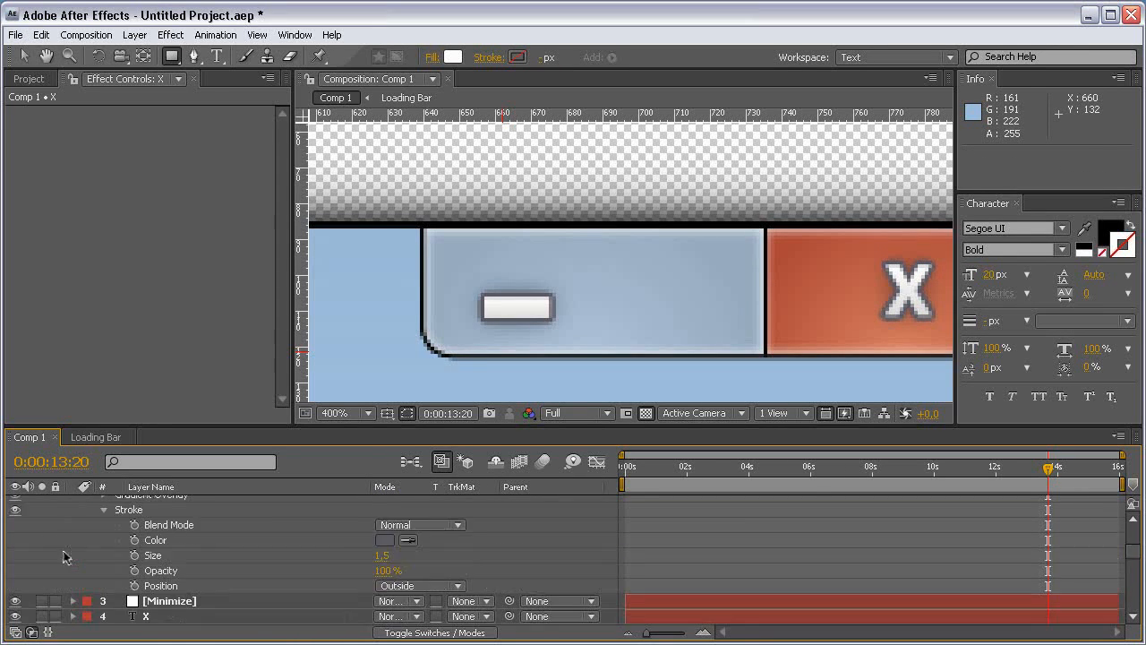
pyautogui.scroll(5, 65, 557)
pyautogui.click(73, 517)
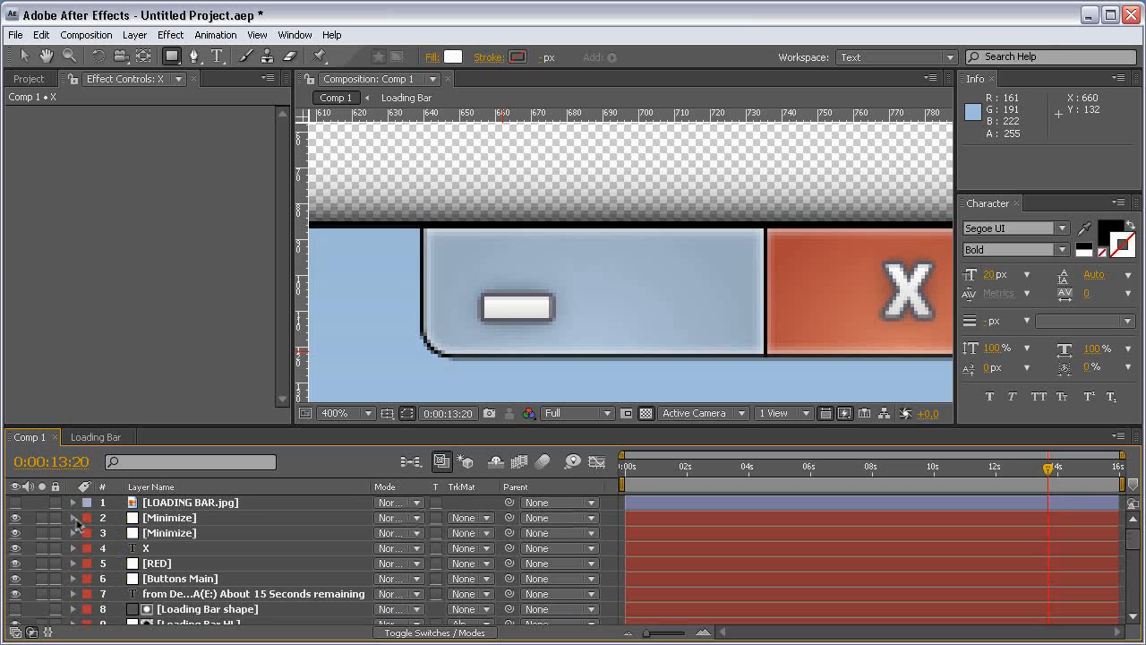
# Step: Duplicate the upper Minimize dash layer and rename the copy as Maximize in its solid settings
pyautogui.click(184, 523)
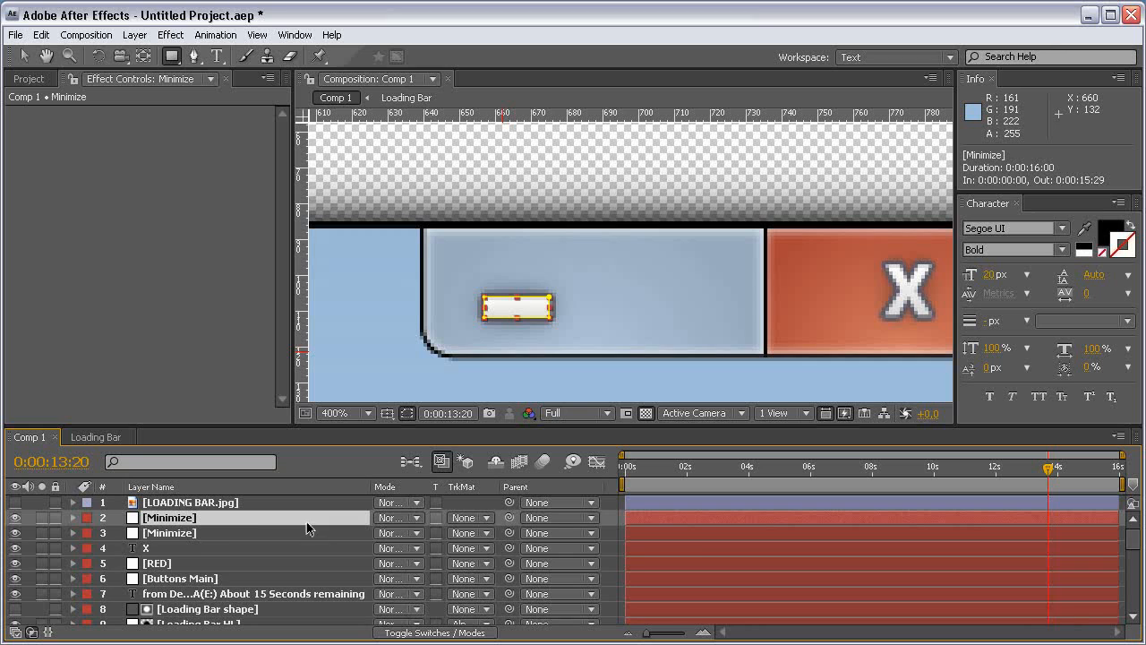
pyautogui.hotkey('ctrl', 'd')
pyautogui.hotkey('ctrl', 'shift', 'y')
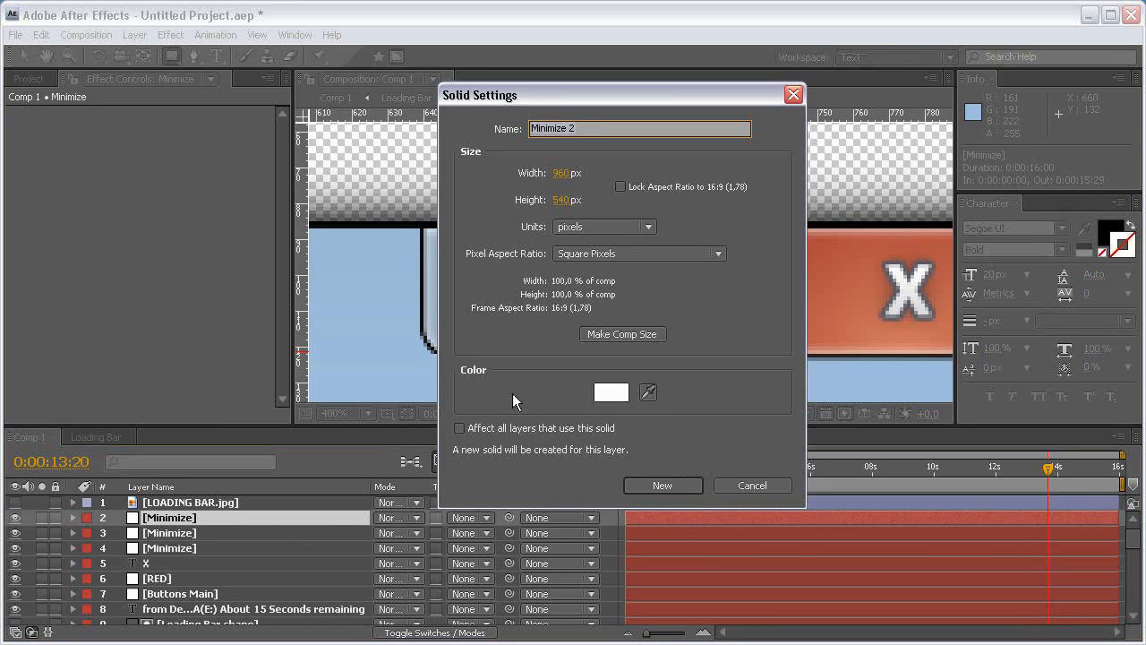
pyautogui.write('Maximize')
pyautogui.press('Return')
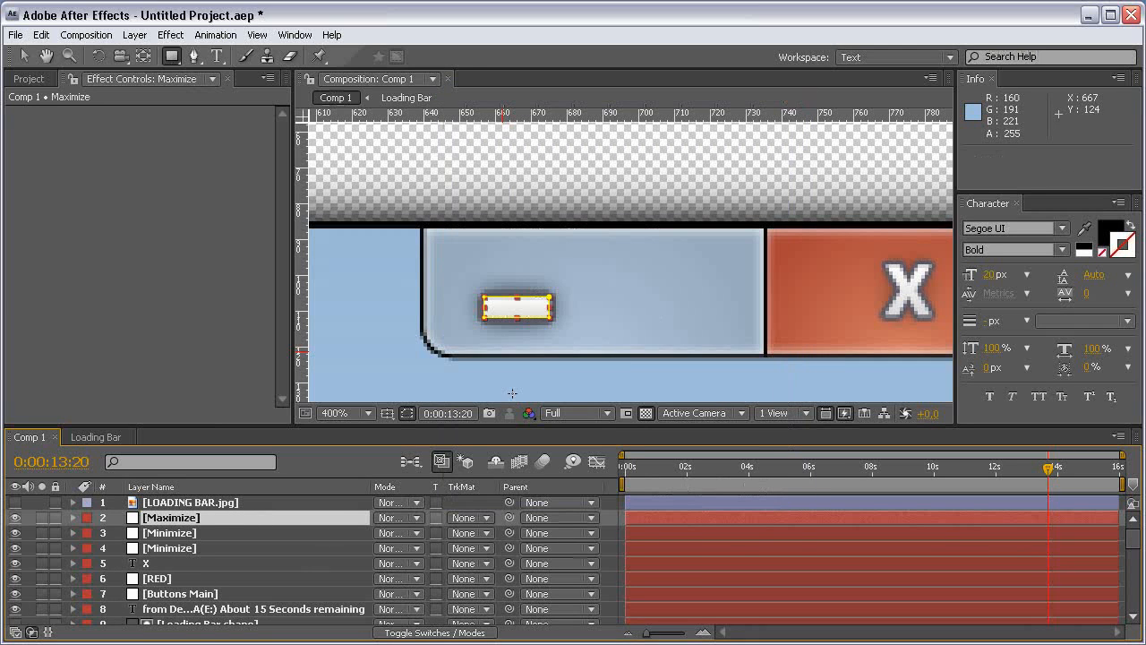
# Step: Remove the layer styles from the Maximize layer and show the LOADING BAR.jpg reference
pyautogui.press('m')
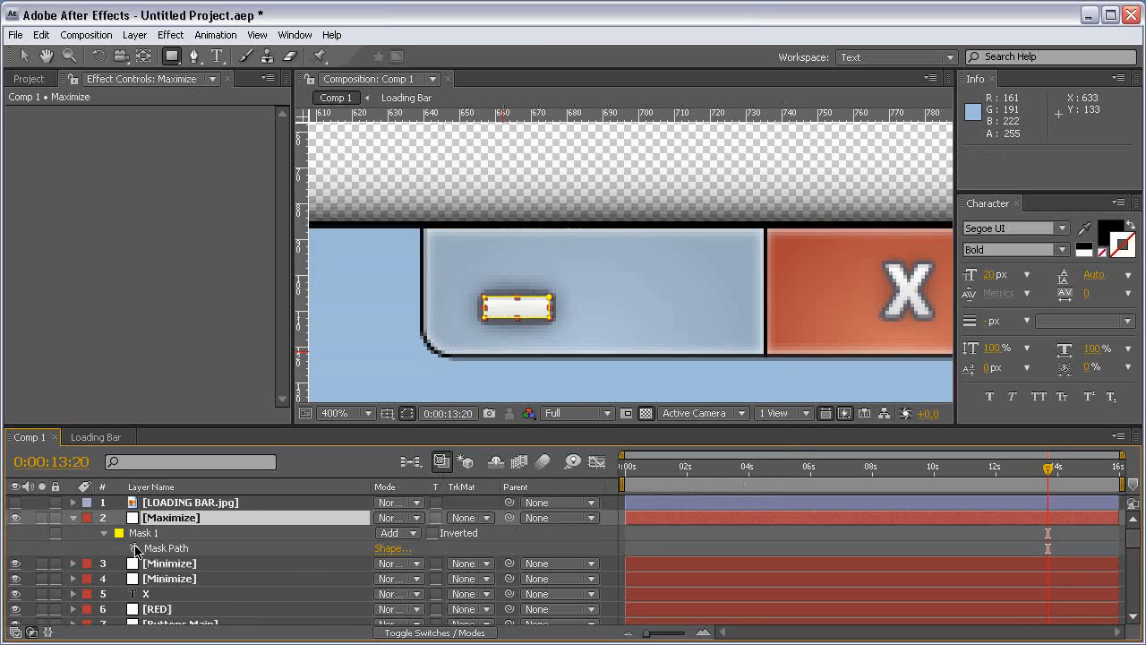
pyautogui.press('u')
pyautogui.press('u')
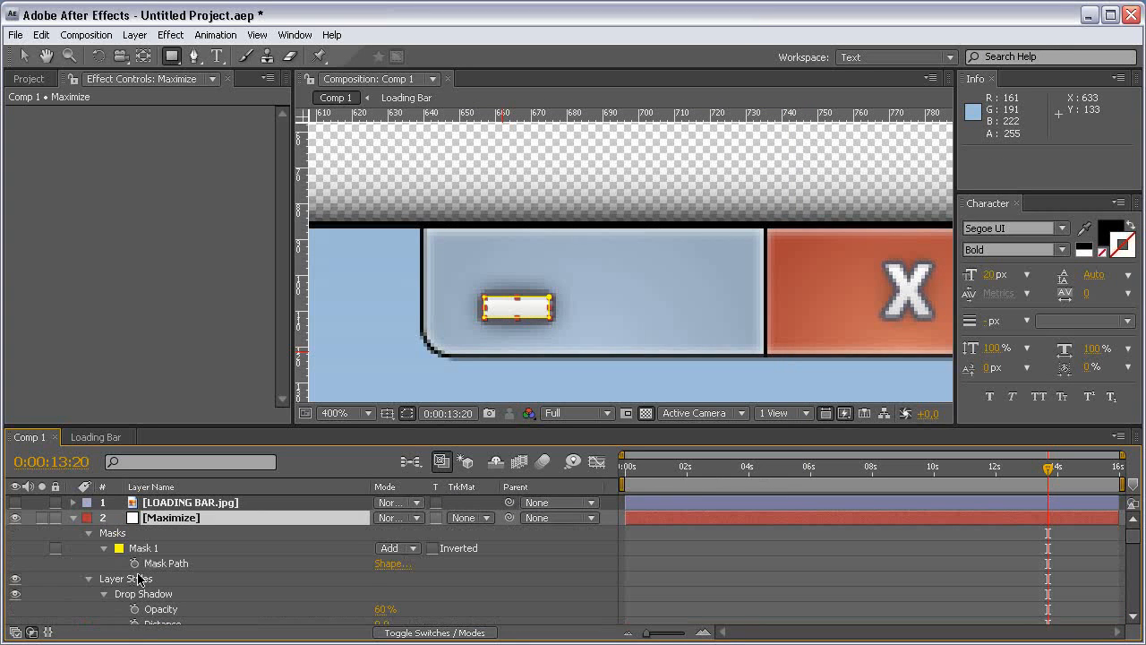
pyautogui.click(125, 579)
pyautogui.press('Delete')
pyautogui.click(15, 502)
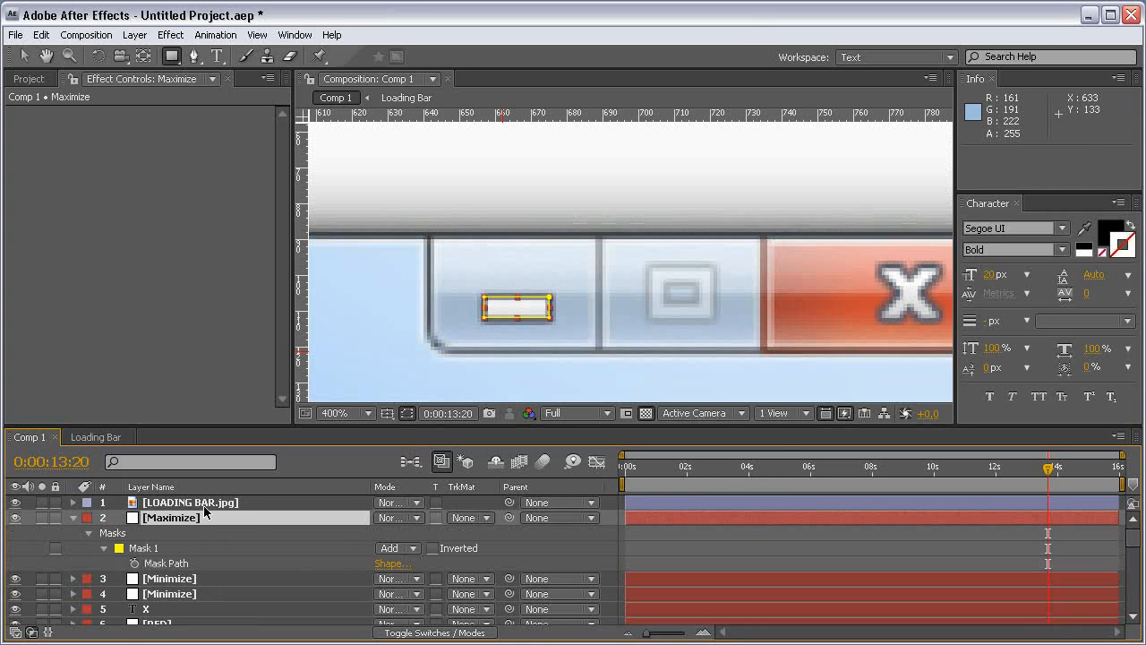
# Step: Replace the Maximize layer's mask with a rectangle traced around the outer edge of the reference maximize symbol
pyautogui.click(164, 547)
pyautogui.press('Delete')
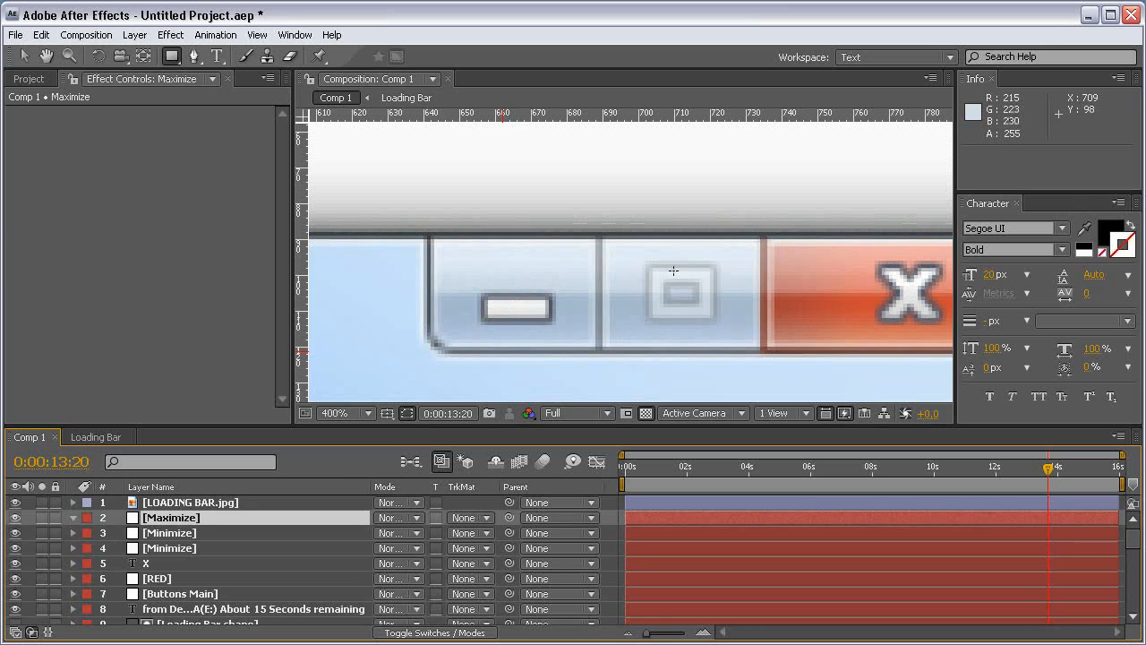
pyautogui.press('`')
pyautogui.scroll(2, 696, 385)
pyautogui.press('space')
pyautogui.moveTo(961, 455); pyautogui.dragTo(666, 383)
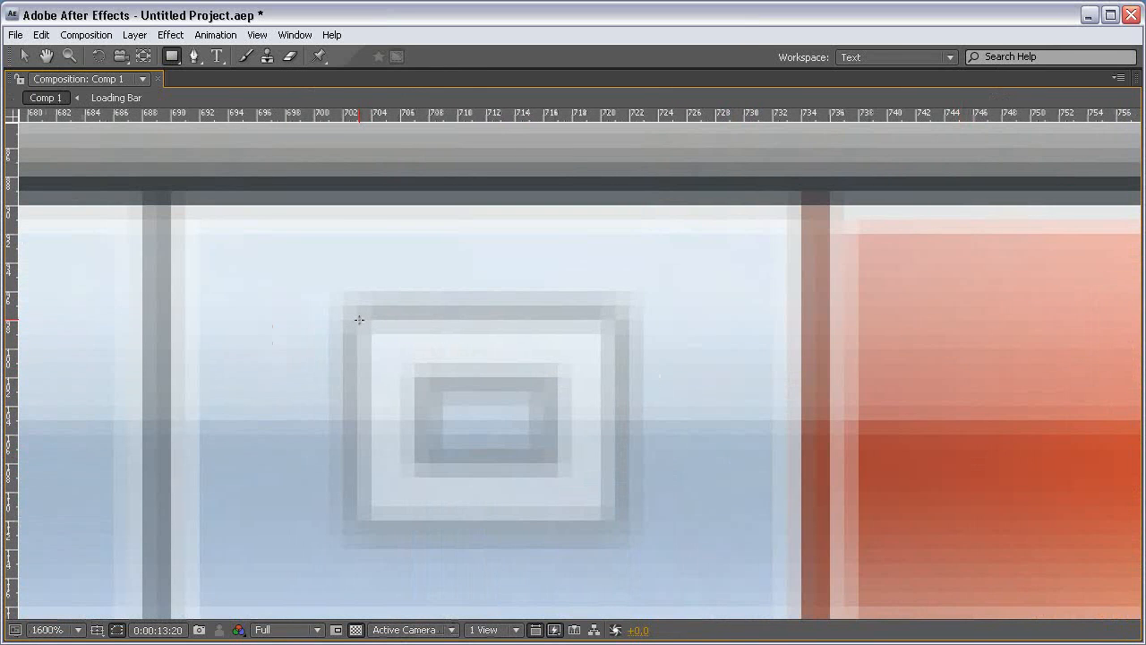
pyautogui.moveTo(460, 408); pyautogui.dragTo(613, 504)
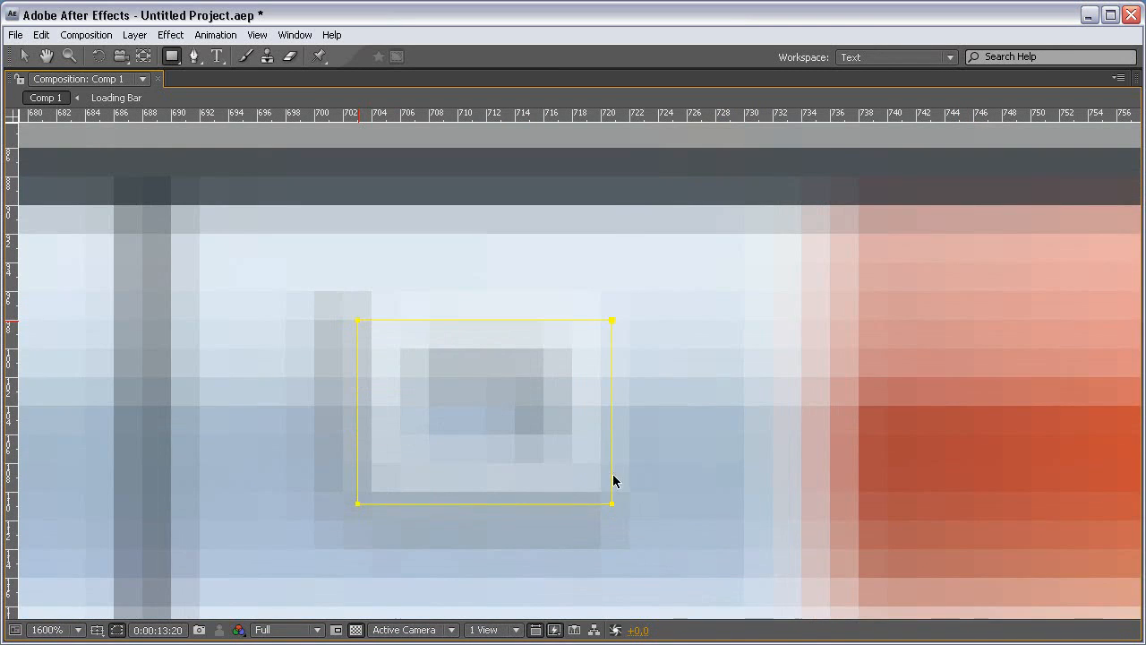
pyautogui.press('v')
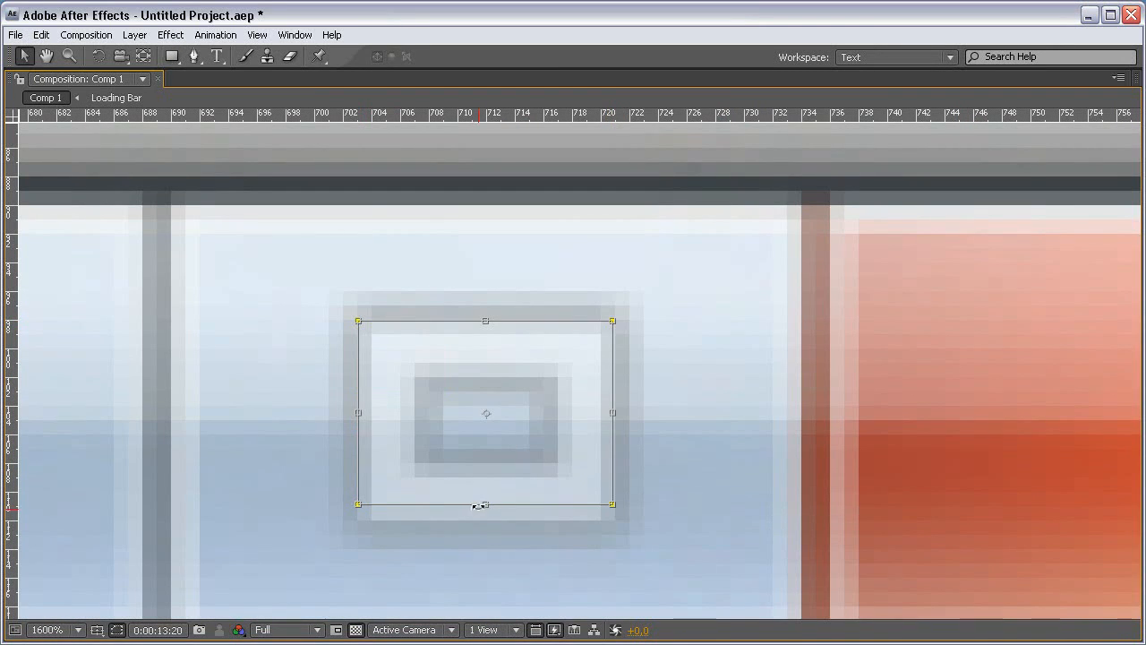
pyautogui.moveTo(485, 503); pyautogui.dragTo(486, 517)
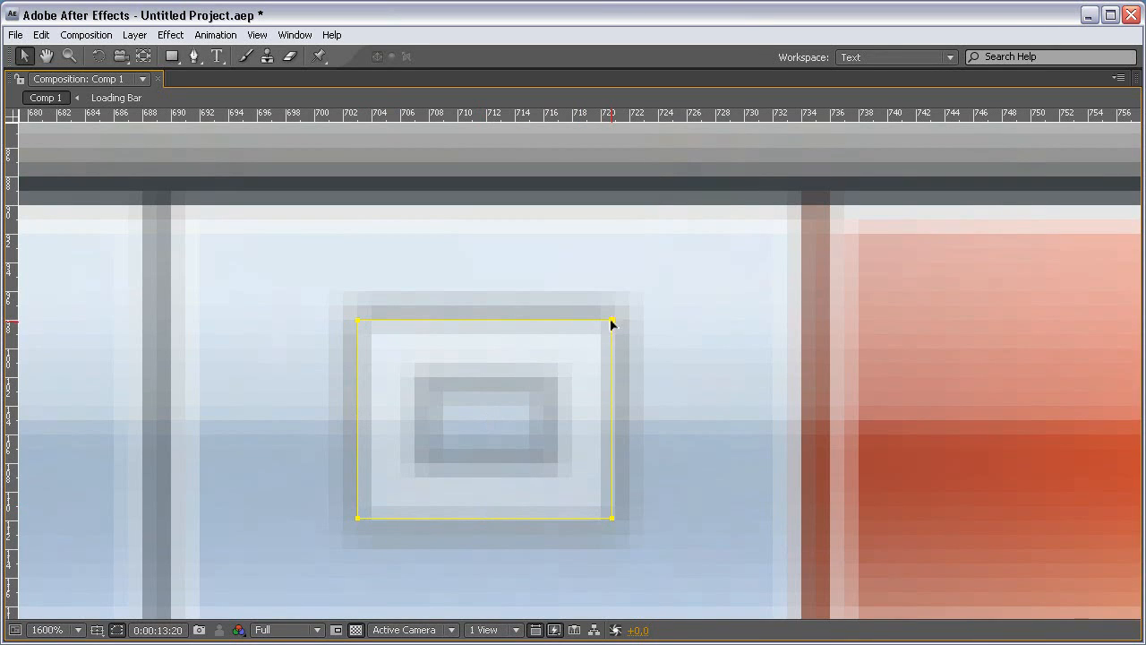
# Step: Add a second rectangular mask to the Maximize layer, scaled down to match the symbol's inner rectangle
pyautogui.doubleClick(438, 324)
pyautogui.moveTo(485, 320); pyautogui.dragTo(482, 379)
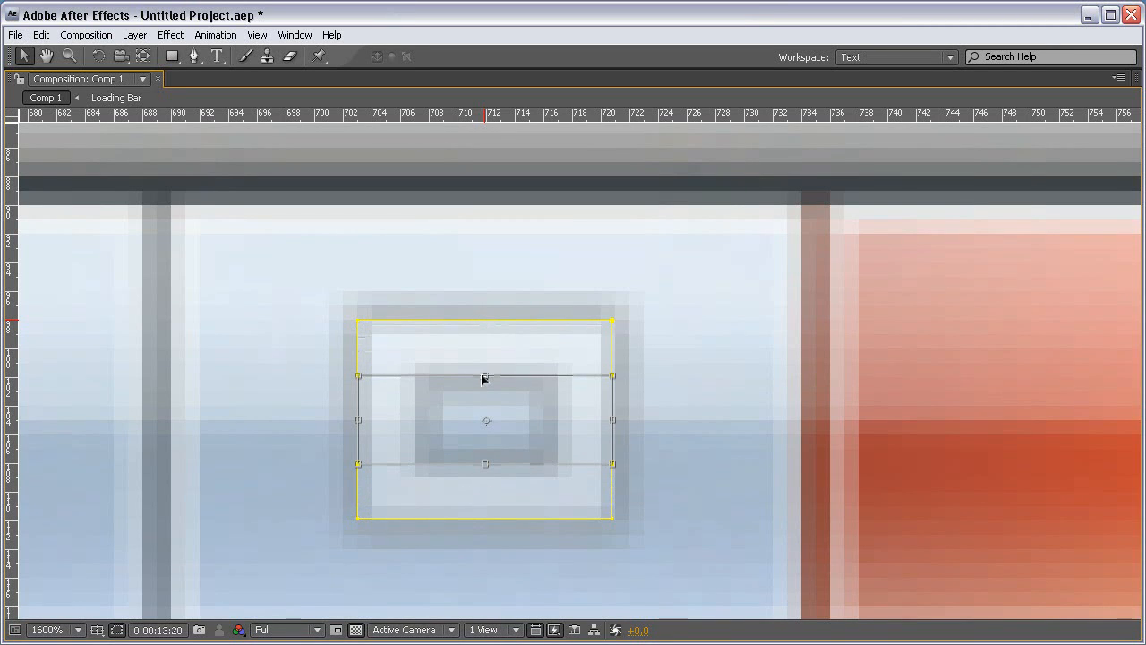
pyautogui.moveTo(373, 424); pyautogui.dragTo(422, 420)
pyautogui.press('Return')
pyautogui.scroll(-1, 435, 388)
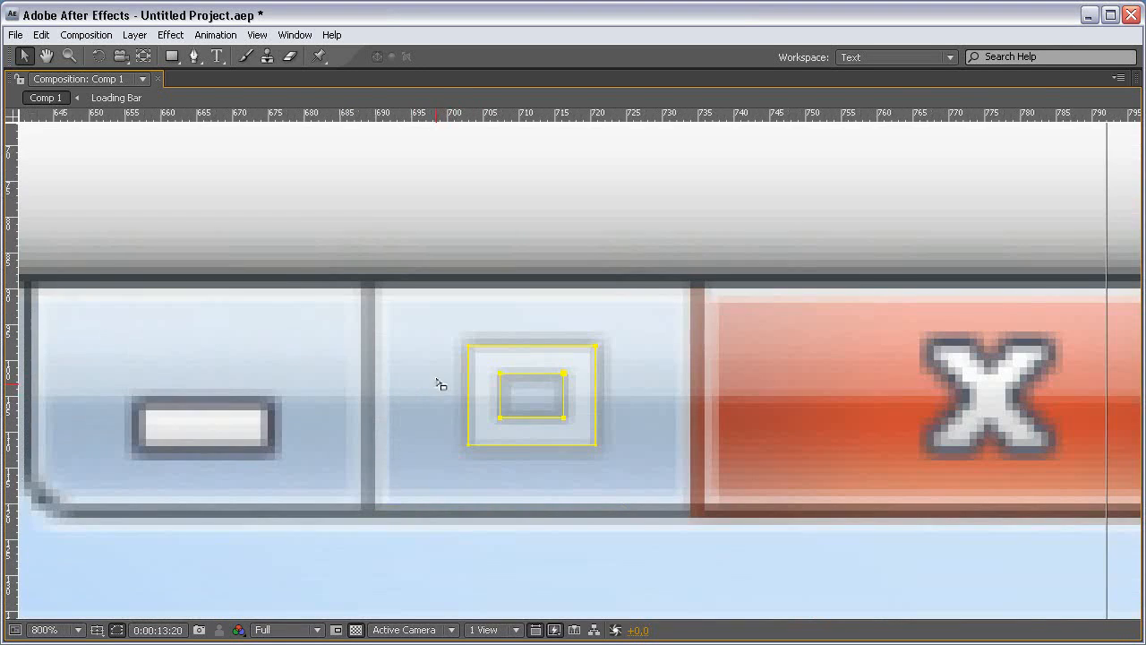
pyautogui.press('`')
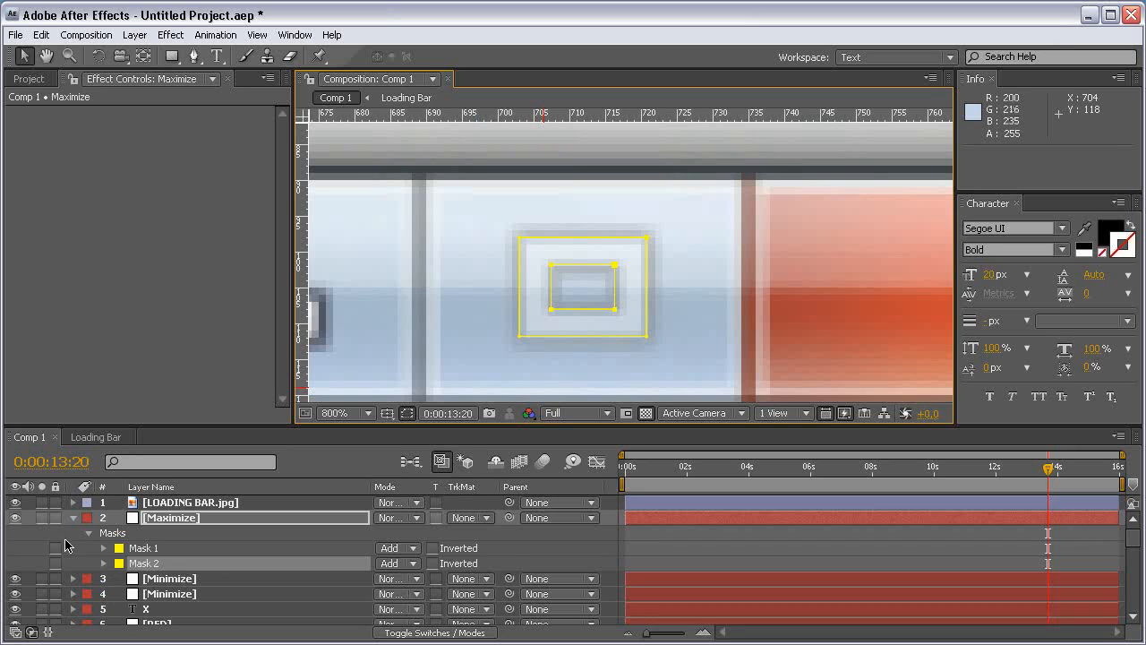
# Step: Copy the X layer's layer styles onto the Maximize layer and hide the LOADING BAR.jpg reference
pyautogui.click(243, 521)
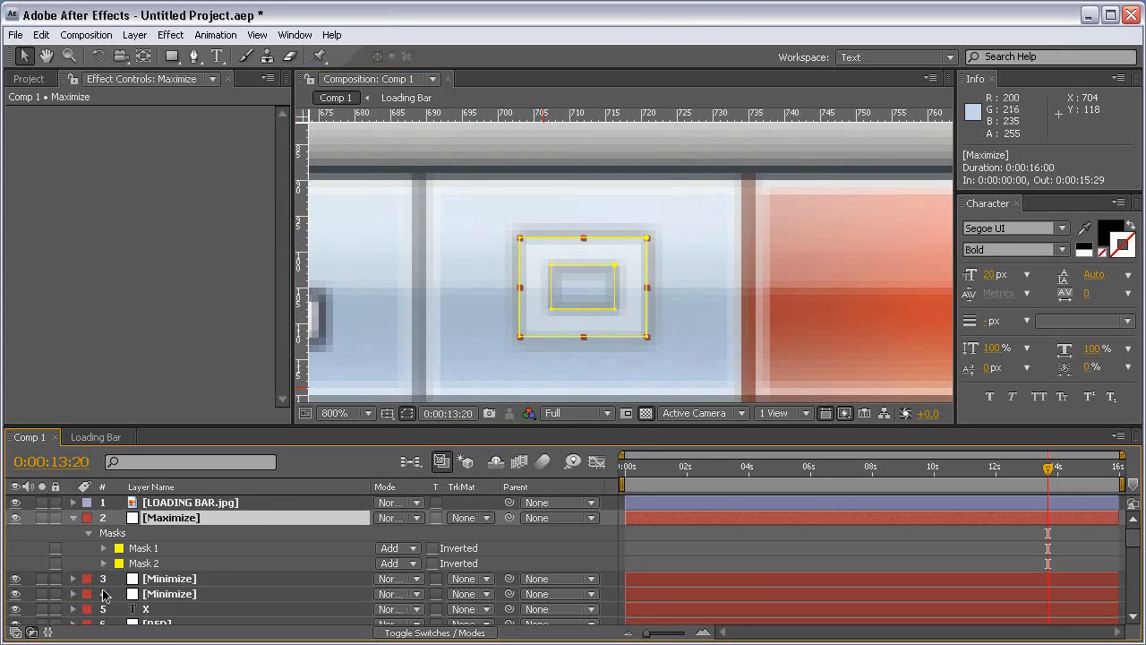
pyautogui.click(74, 611)
pyautogui.scroll(-1, 122, 610)
pyautogui.click(121, 552)
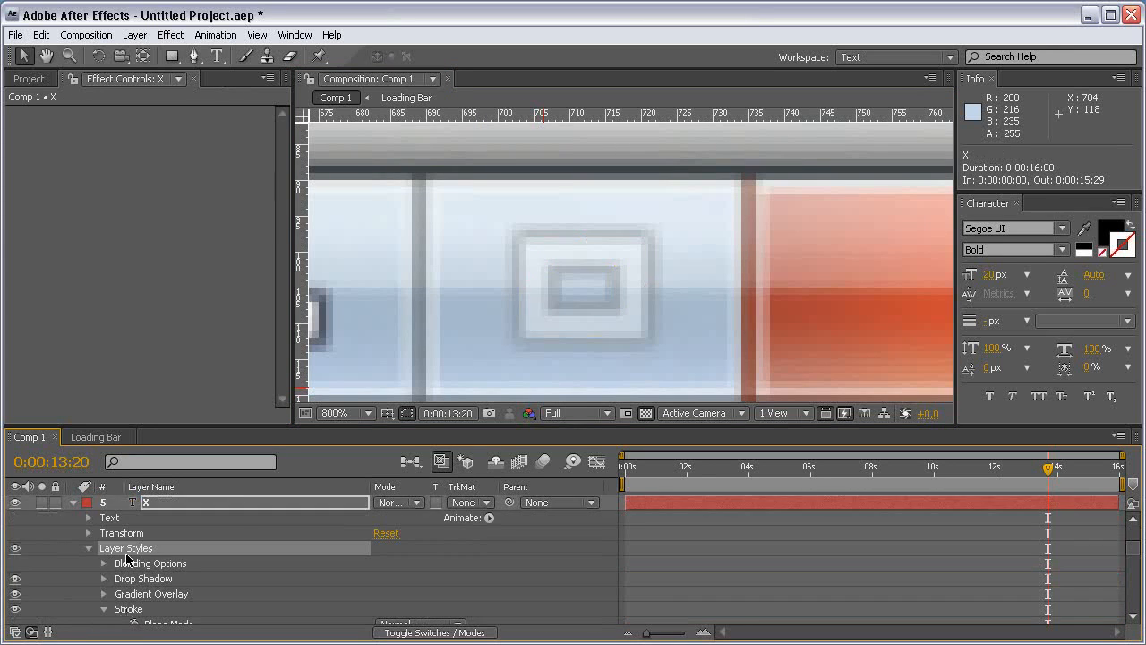
pyautogui.scroll(1, 167, 557)
pyautogui.click(181, 521)
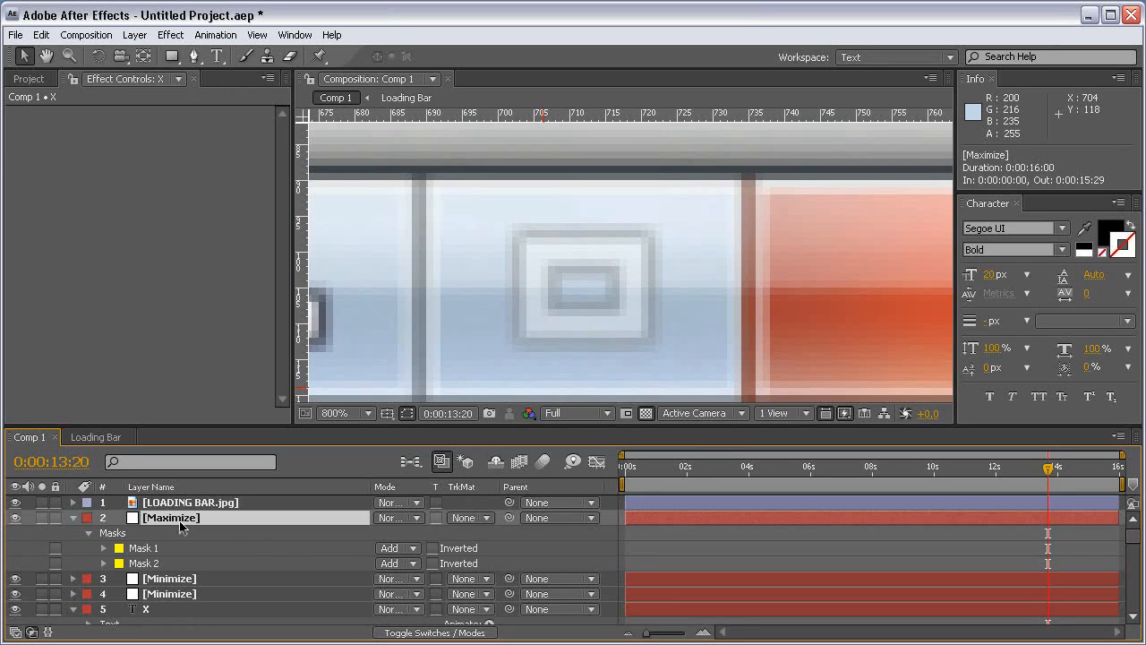
pyautogui.click(15, 502)
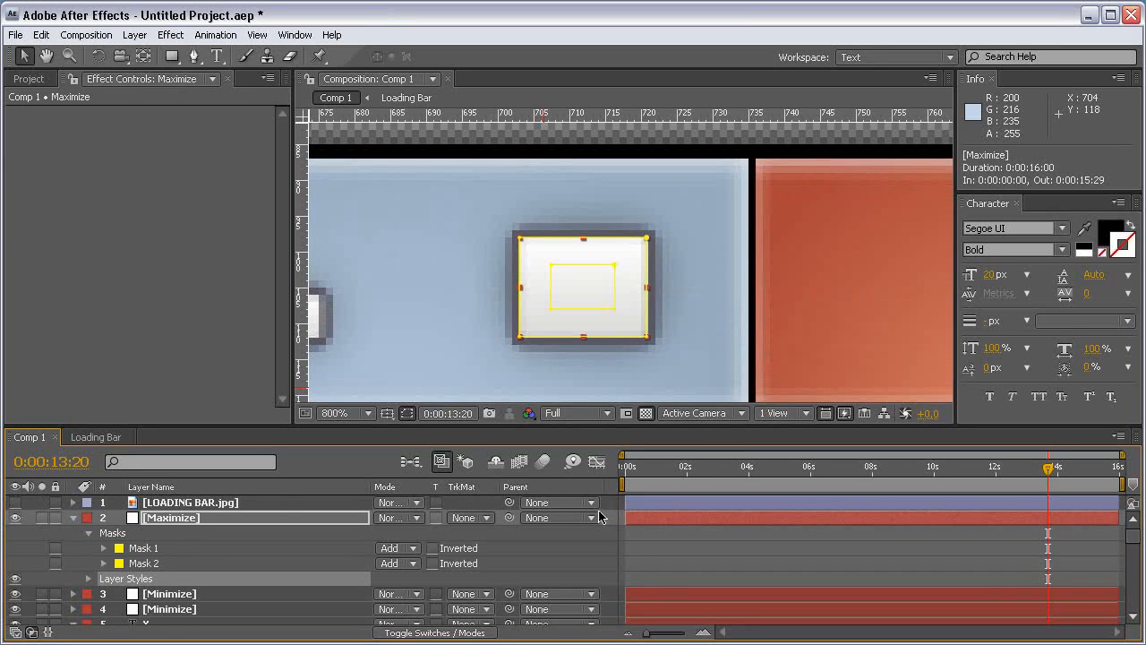
# Step: Set Mask 2 of the Maximize layer to Subtract to cut out the symbol's centre
pyautogui.click(398, 563)
pyautogui.click(422, 579)
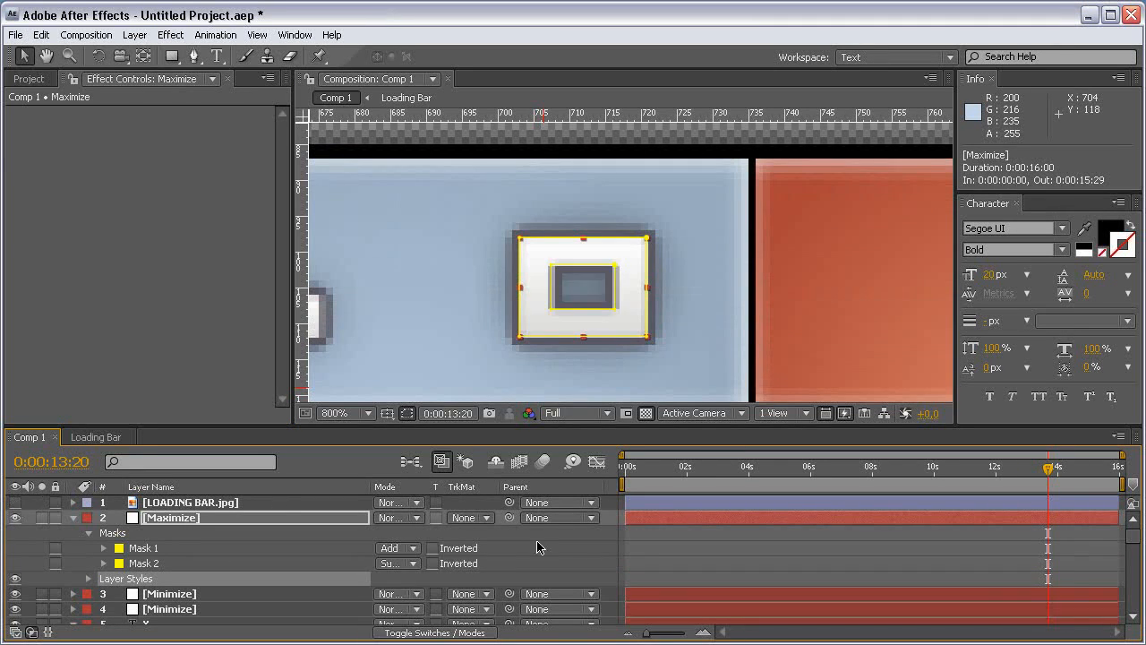
pyautogui.click(563, 557)
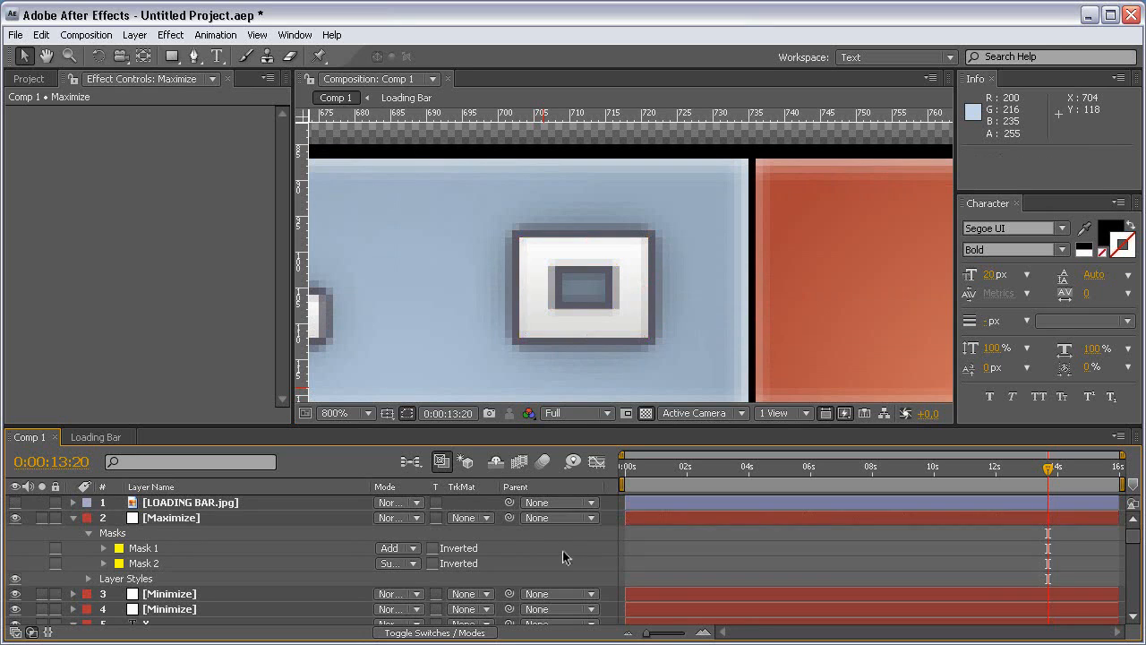
# Step: Remove the Drop Shadow style from the Maximize layer
pyautogui.click(88, 579)
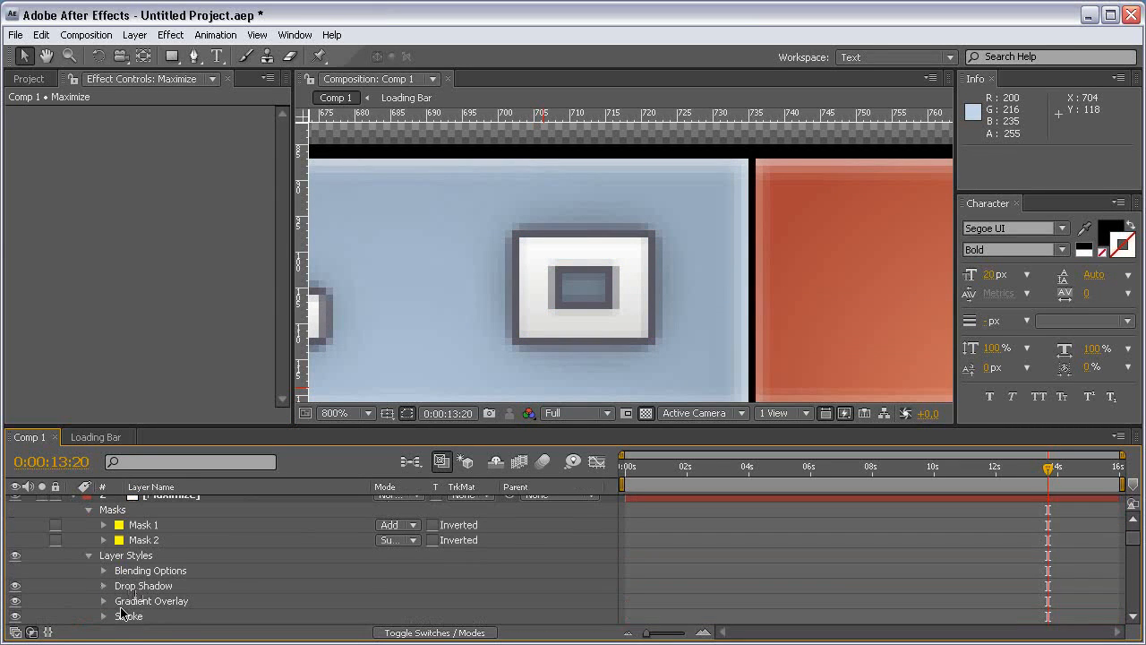
pyautogui.click(136, 588)
pyautogui.press('Delete')
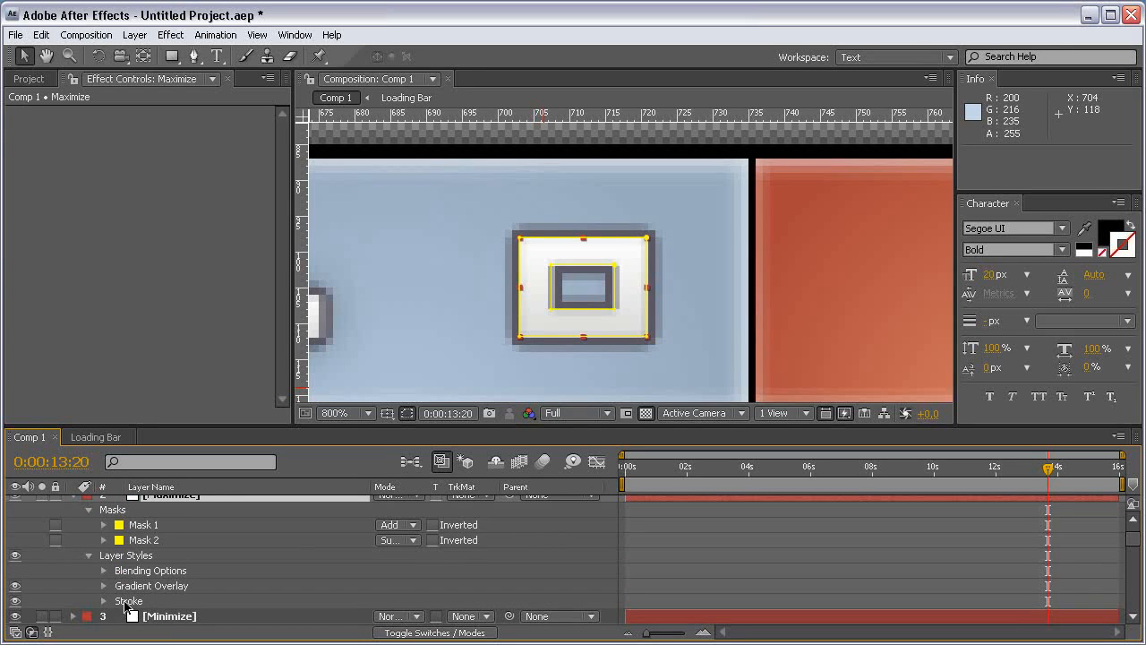
# Step: Sample the Maximize layer's Stroke color from the inner outline of the reference maximize symbol and hide the reference
pyautogui.click(104, 601)
pyautogui.scroll(3, 20, 542)
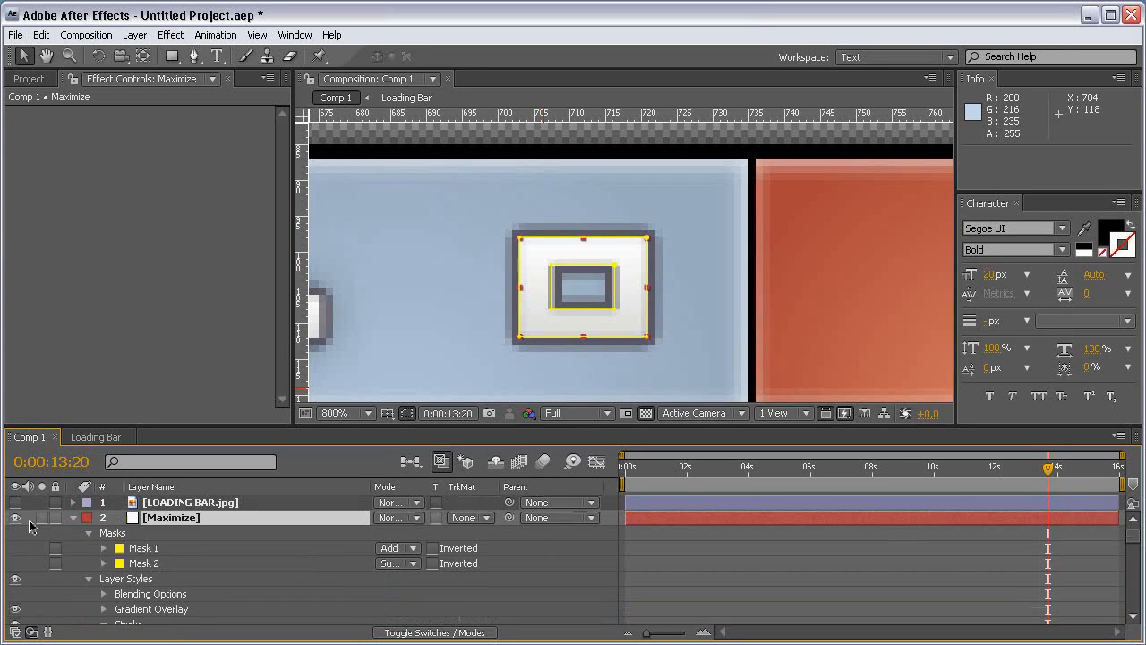
pyautogui.click(16, 503)
pyautogui.scroll(-3, 362, 568)
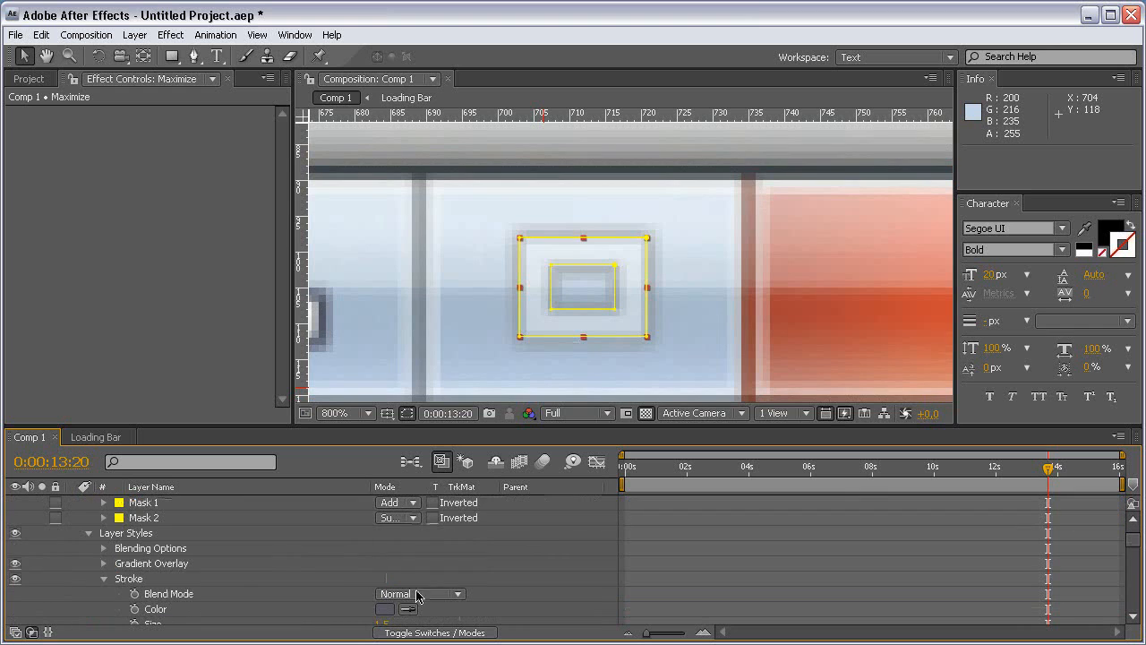
pyautogui.click(408, 609)
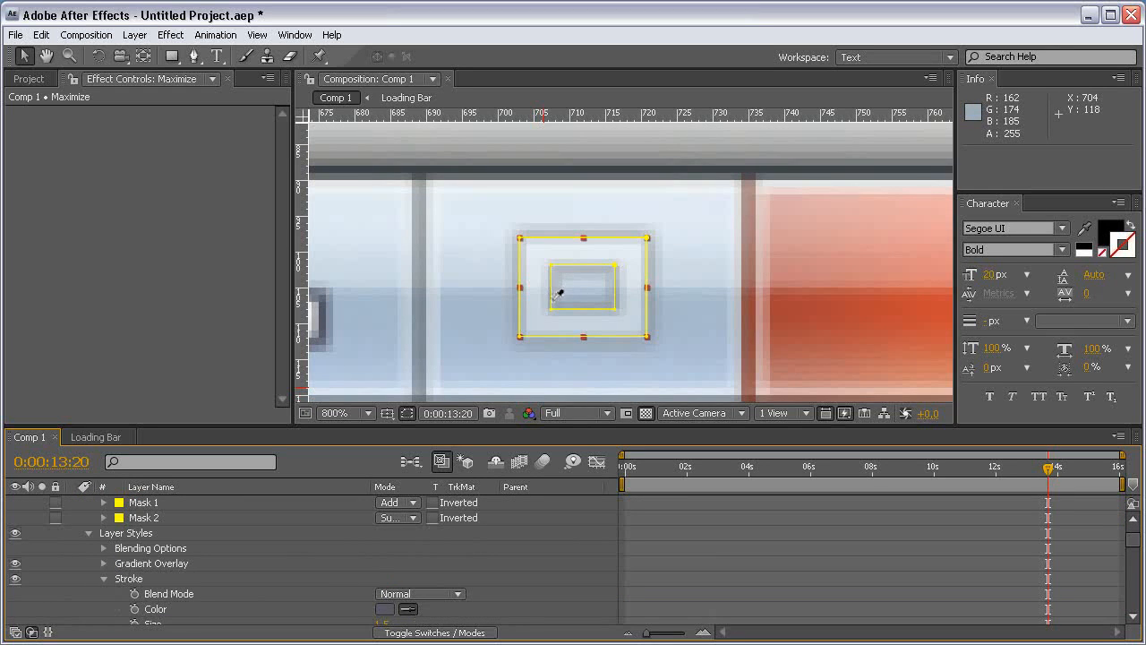
pyautogui.click(571, 298)
pyautogui.scroll(3, 258, 537)
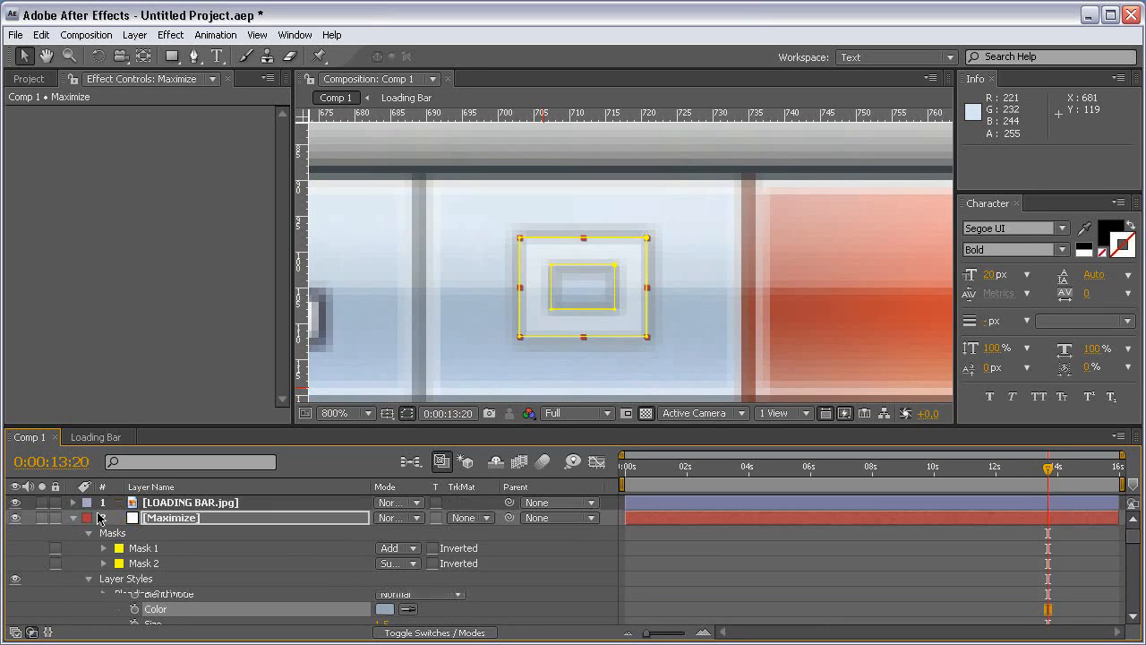
pyautogui.click(15, 503)
pyautogui.click(568, 555)
pyautogui.scroll(-1, 594, 270)
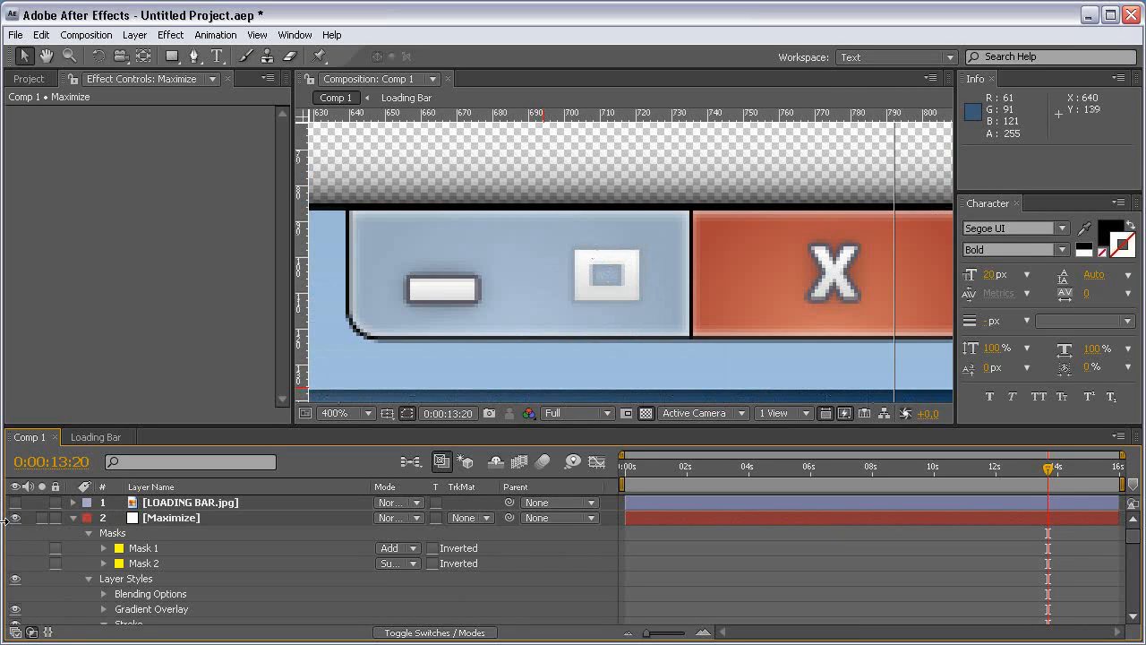
# Step: Copy the Drop Shadow style from the X layer onto the Maximize layer
pyautogui.scroll(-2, 226, 546)
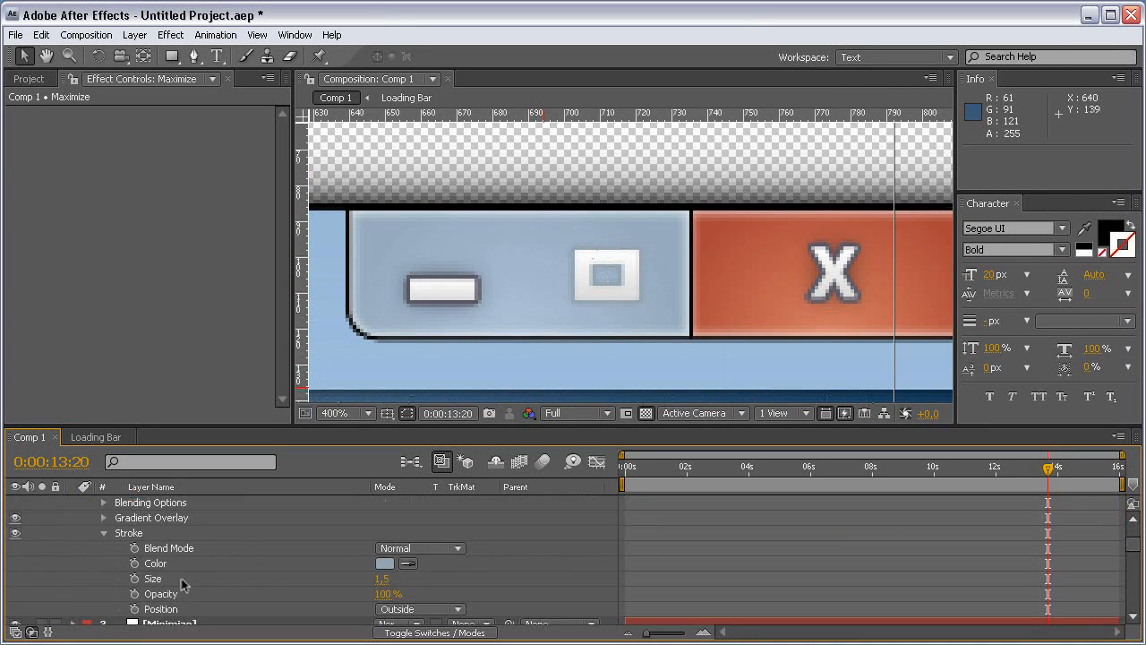
pyautogui.scroll(1, 151, 556)
pyautogui.scroll(-5, 151, 556)
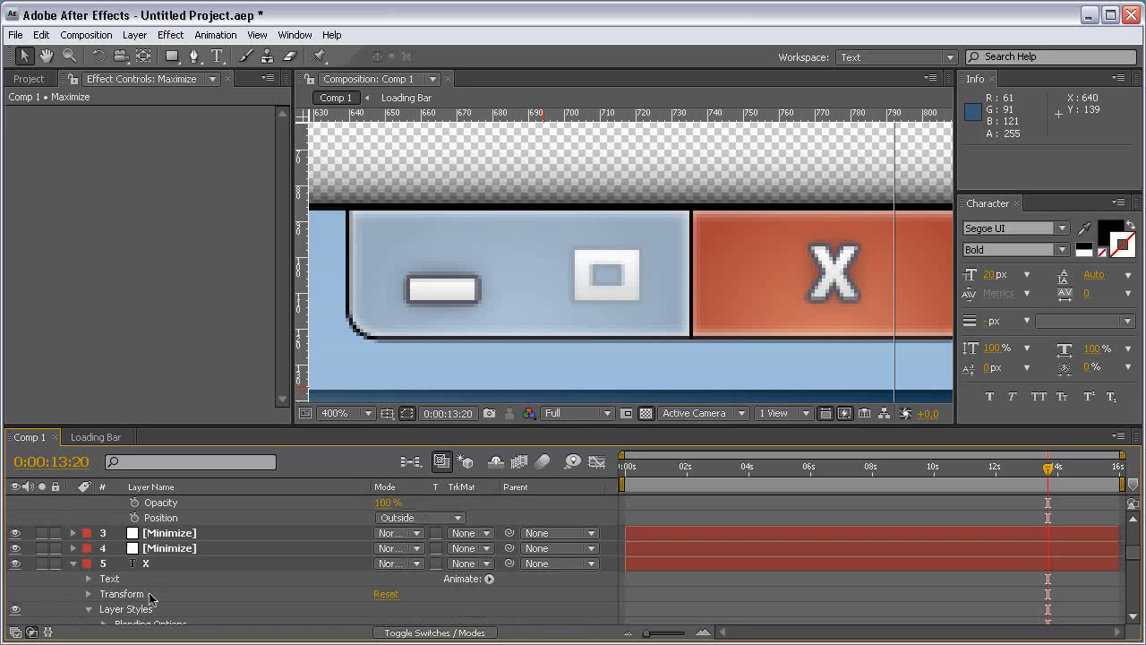
pyautogui.click(157, 595)
pyautogui.press('Delete')
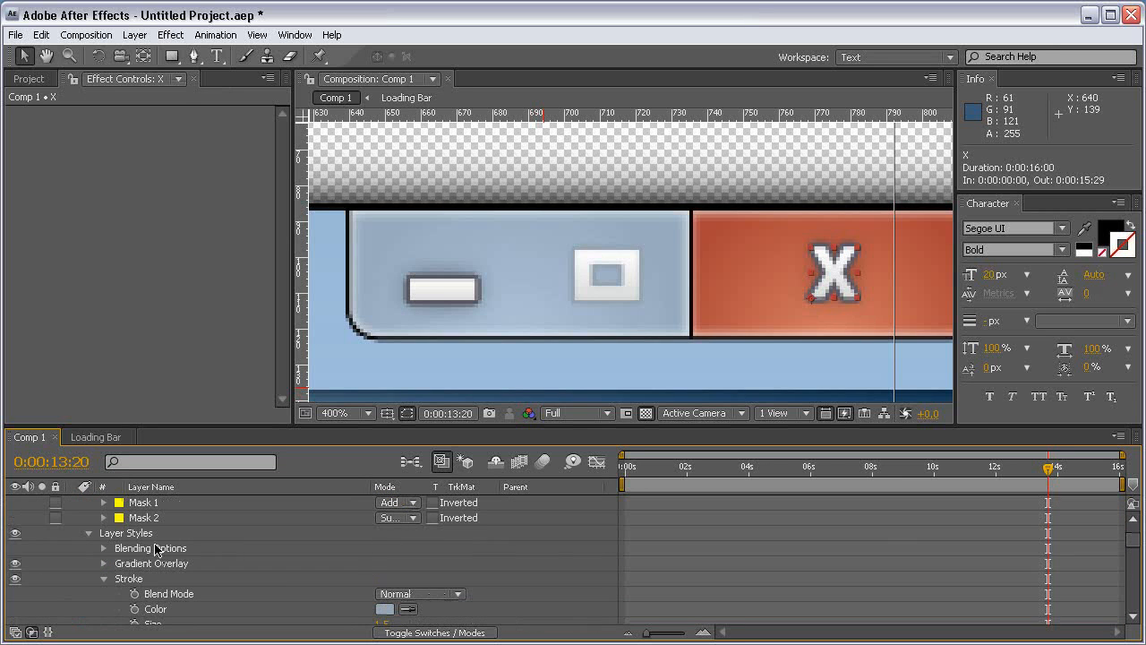
pyautogui.scroll(6, 140, 534)
pyautogui.click(184, 517)
pyautogui.hotkey('ctrl', 'v')
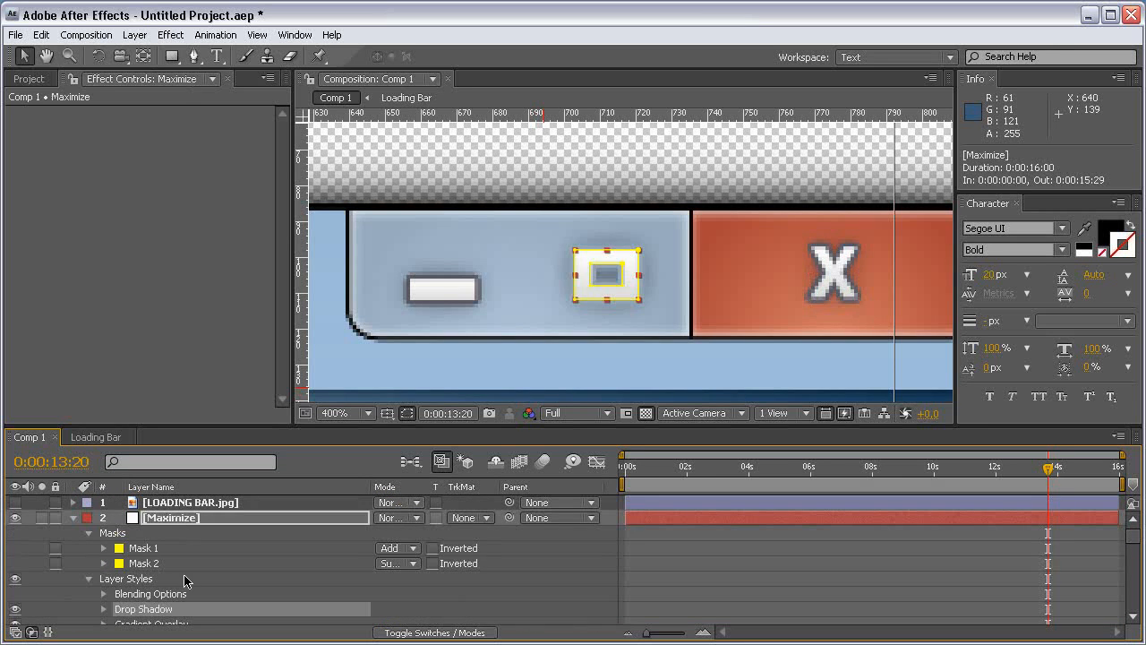
# Step: Set the Maximize layer's Drop Shadow opacity to 25%
pyautogui.click(105, 610)
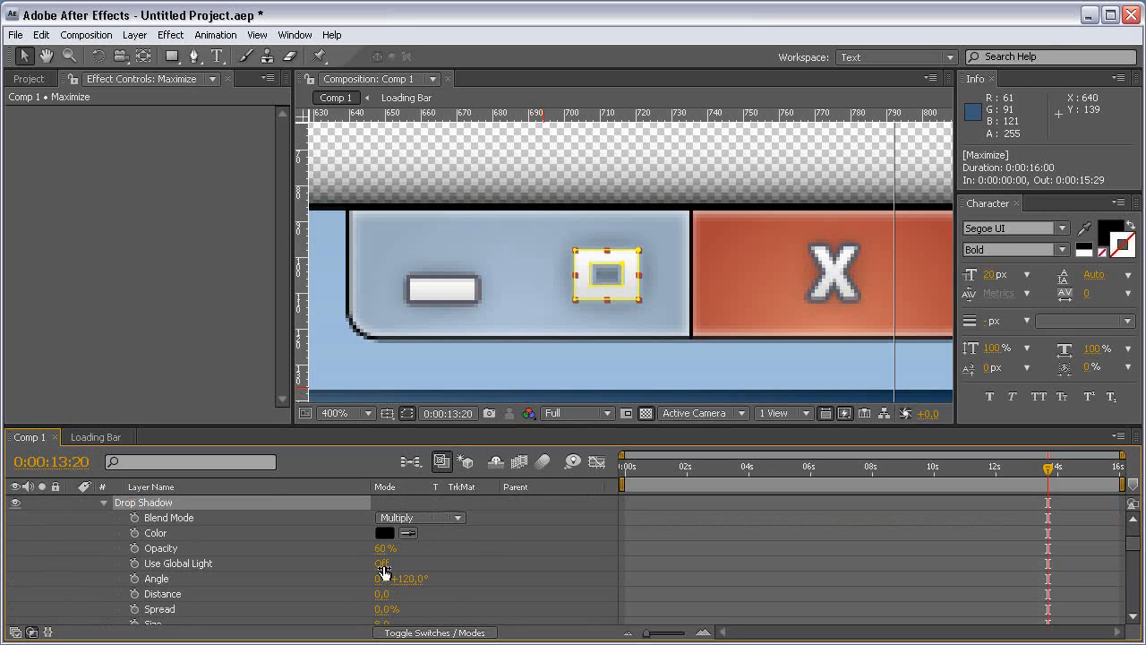
pyautogui.click(387, 548)
pyautogui.write('2')
pyautogui.click(469, 557)
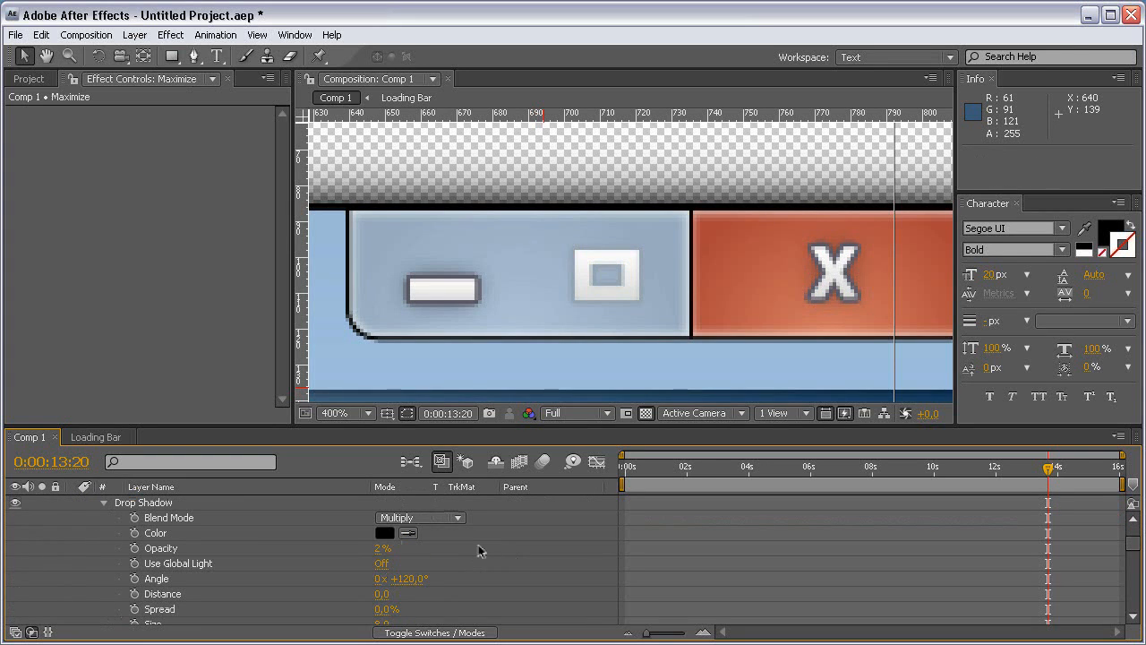
pyautogui.click(383, 548)
pyautogui.write('25')
pyautogui.click(464, 549)
pyautogui.scroll(2, 443, 549)
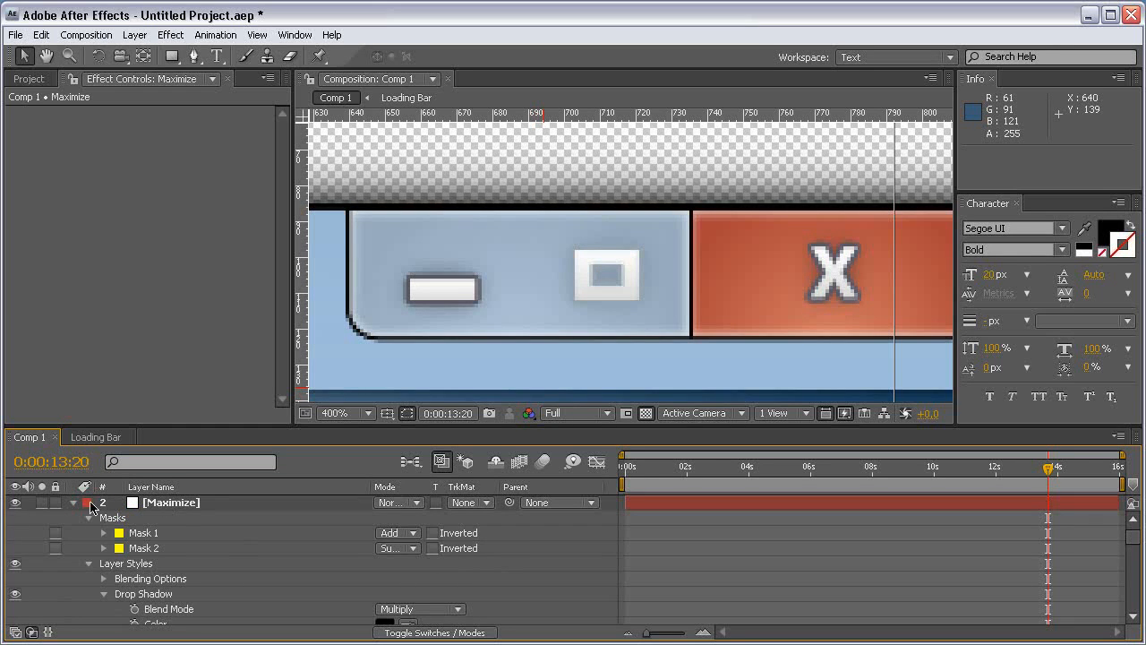
# Step: Darken the Maximize layer's Stroke color by setting its brightness to 65%
pyautogui.scroll(-4, 168, 611)
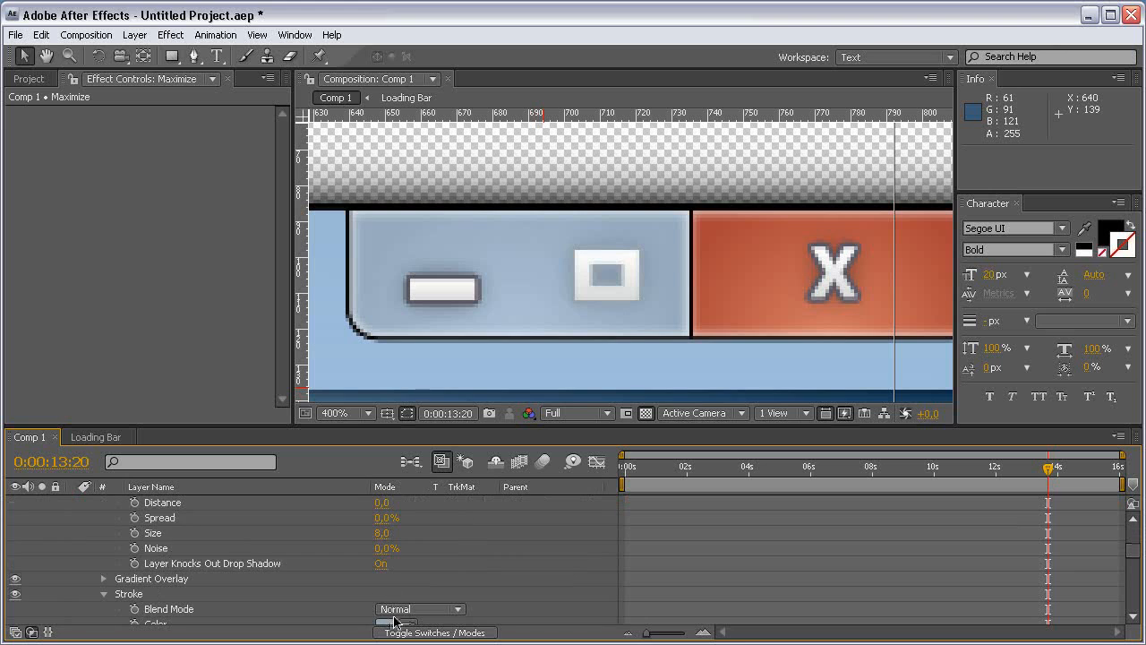
pyautogui.click(385, 624)
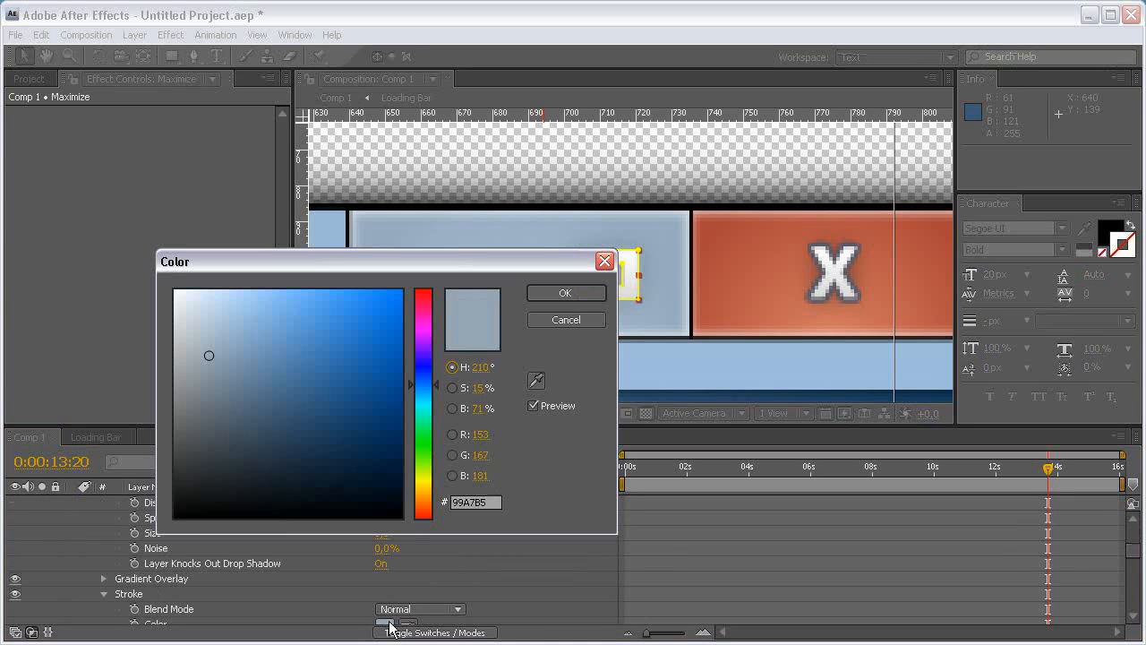
pyautogui.click(479, 409)
pyautogui.write('65')
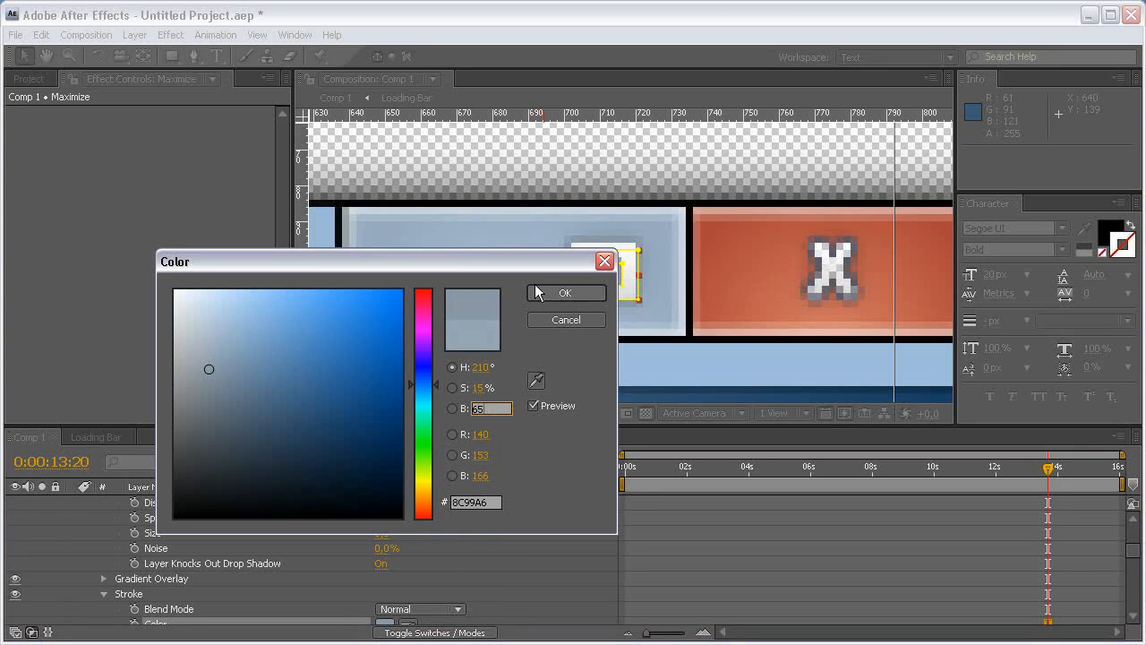
pyautogui.click(569, 294)
pyautogui.click(561, 587)
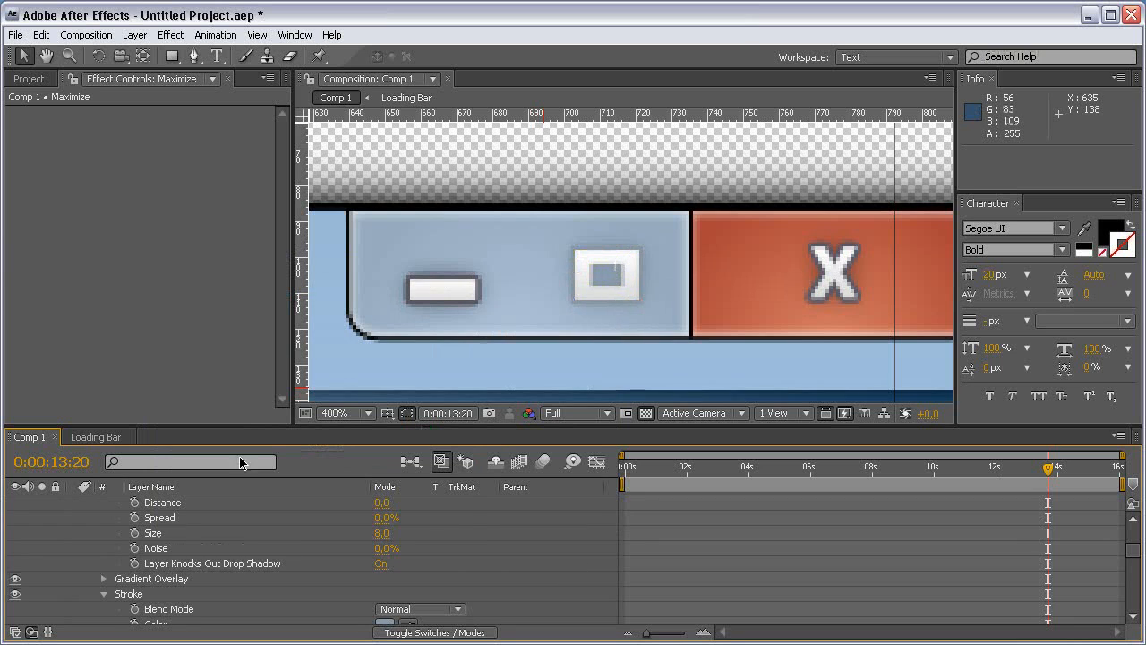
# Step: Collapse the properties of the Maximize and X layers and select the lower Minimize layer
pyautogui.scroll(4, 91, 560)
pyautogui.click(73, 503)
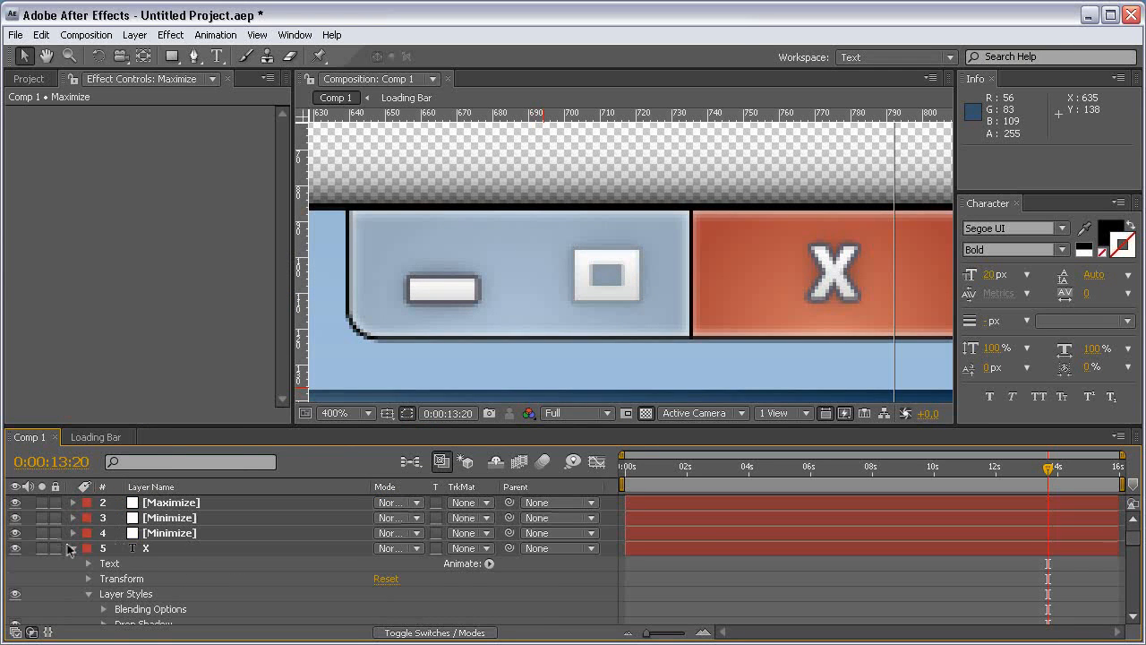
pyautogui.click(72, 548)
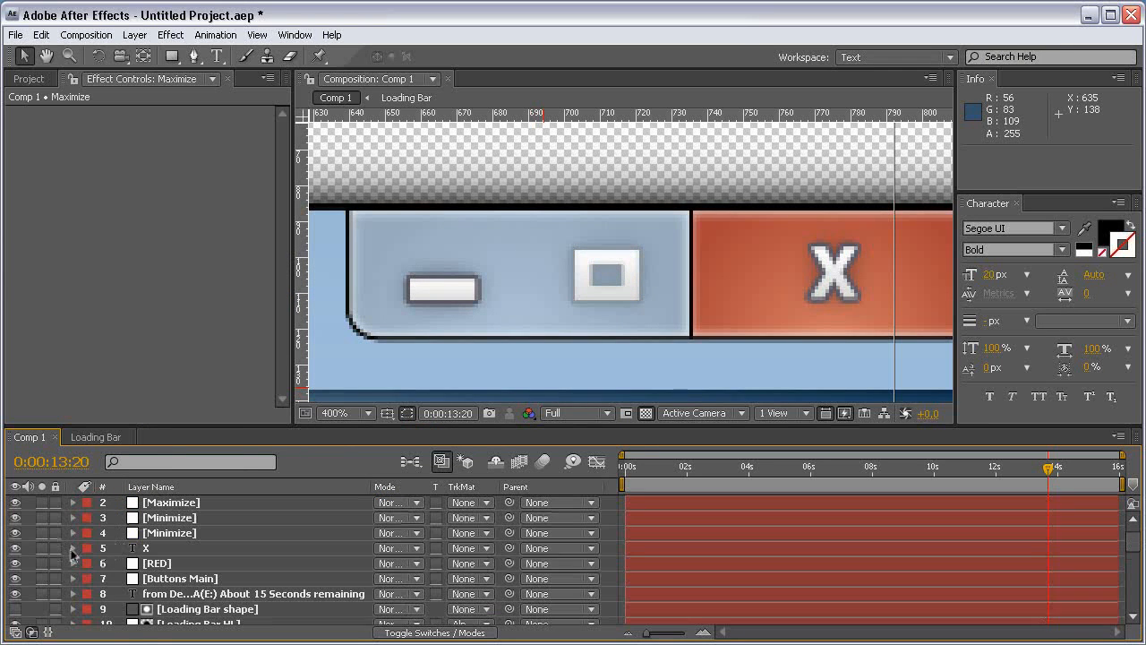
pyautogui.click(170, 533)
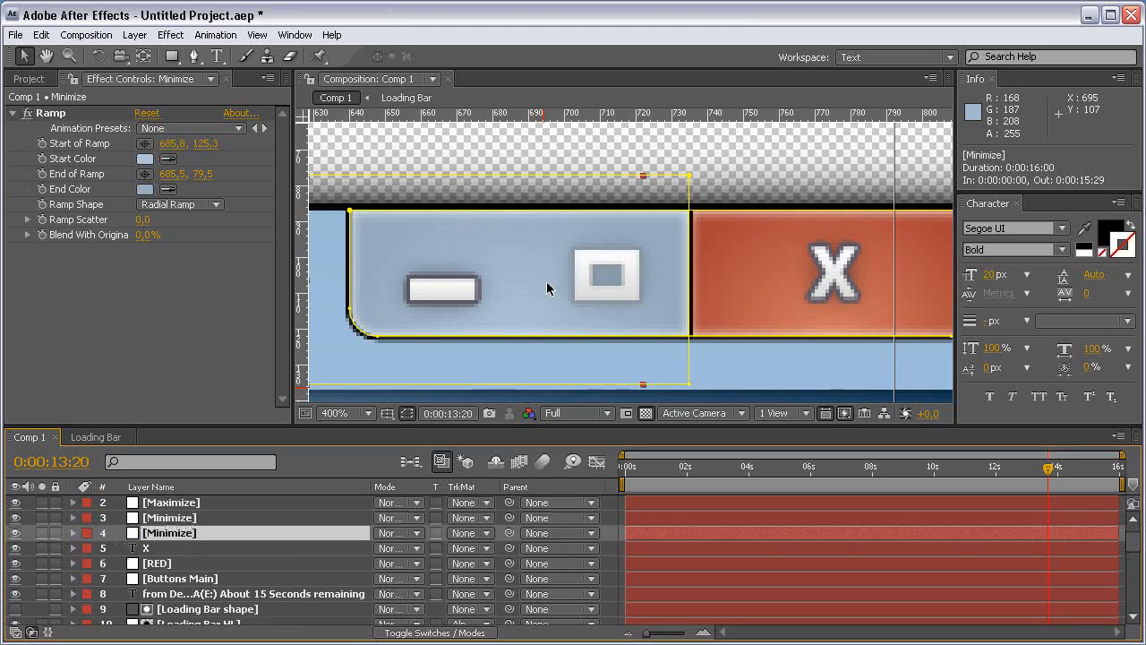
# Step: Show the LOADING BAR.jpg reference and draw a vertical two-point Pen path on the lower Minimize layer along the divider between minimize and maximize
pyautogui.press('g')
pyautogui.scroll(1, 8, 512)
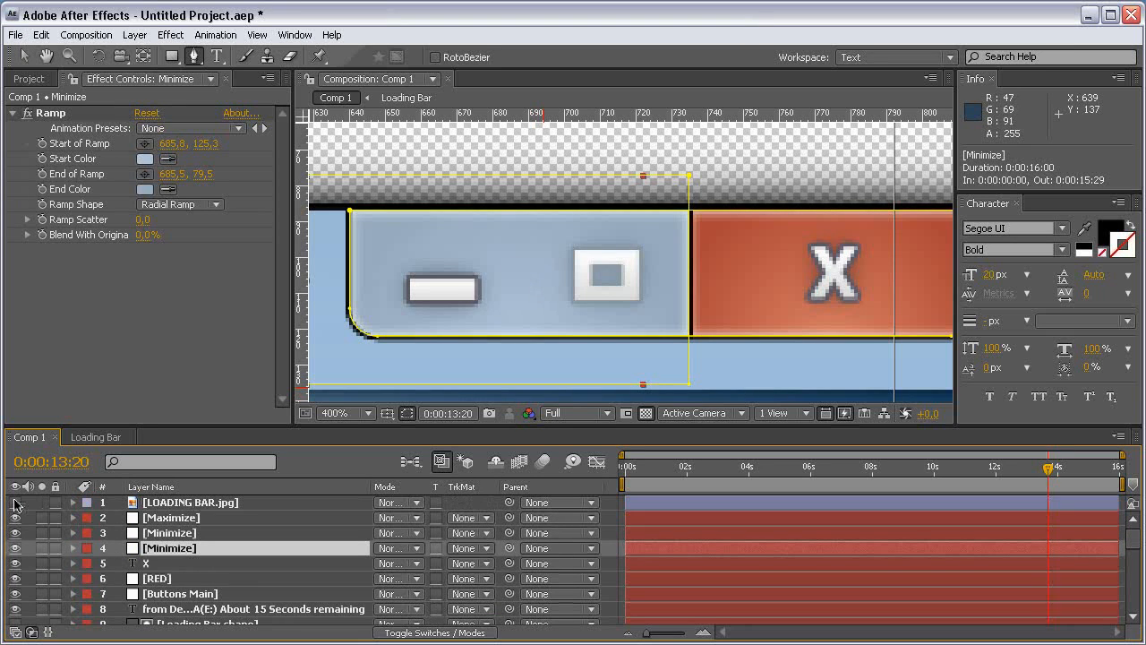
pyautogui.click(15, 503)
pyautogui.press('`')
pyautogui.press('.')
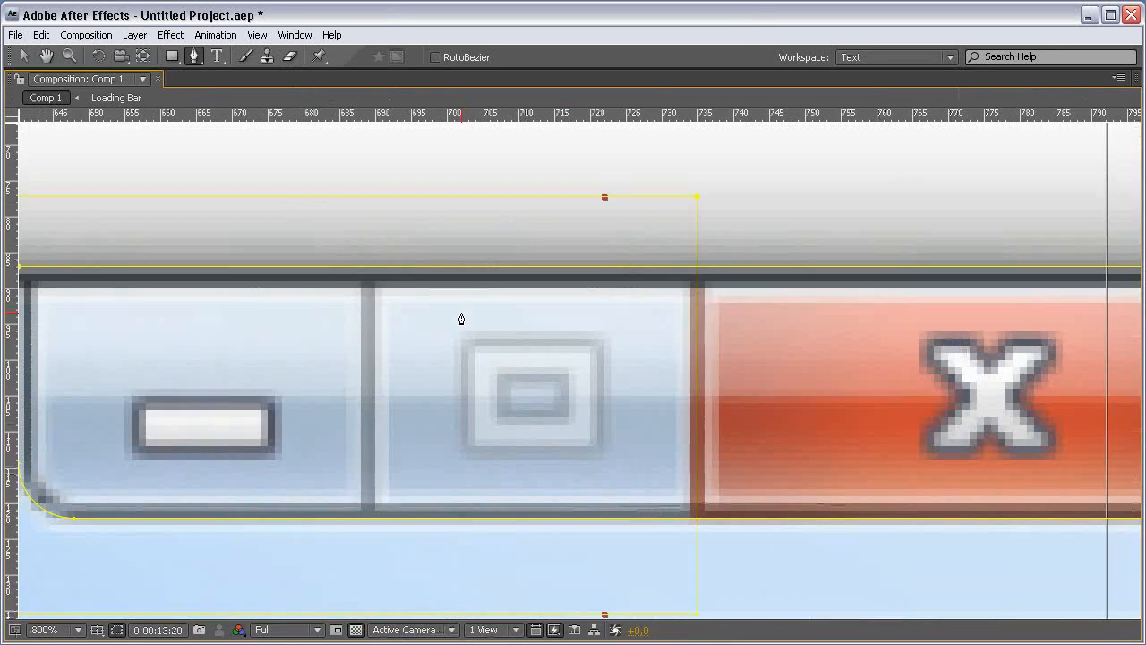
pyautogui.click(367, 272)
pyautogui.click(367, 511)
# Step: Apply a Stroke effect to the lower Minimize layer and set its path to Mask 3
pyautogui.press('`')
pyautogui.press('m')
pyautogui.scroll(-1, 232, 595)
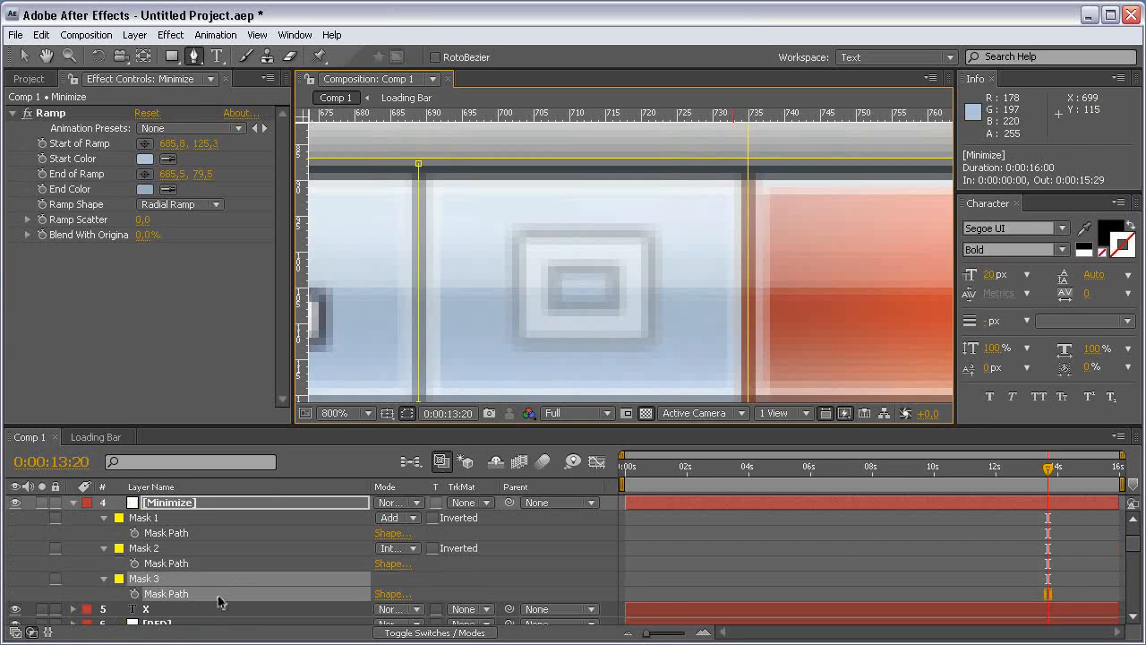
pyautogui.click(161, 37)
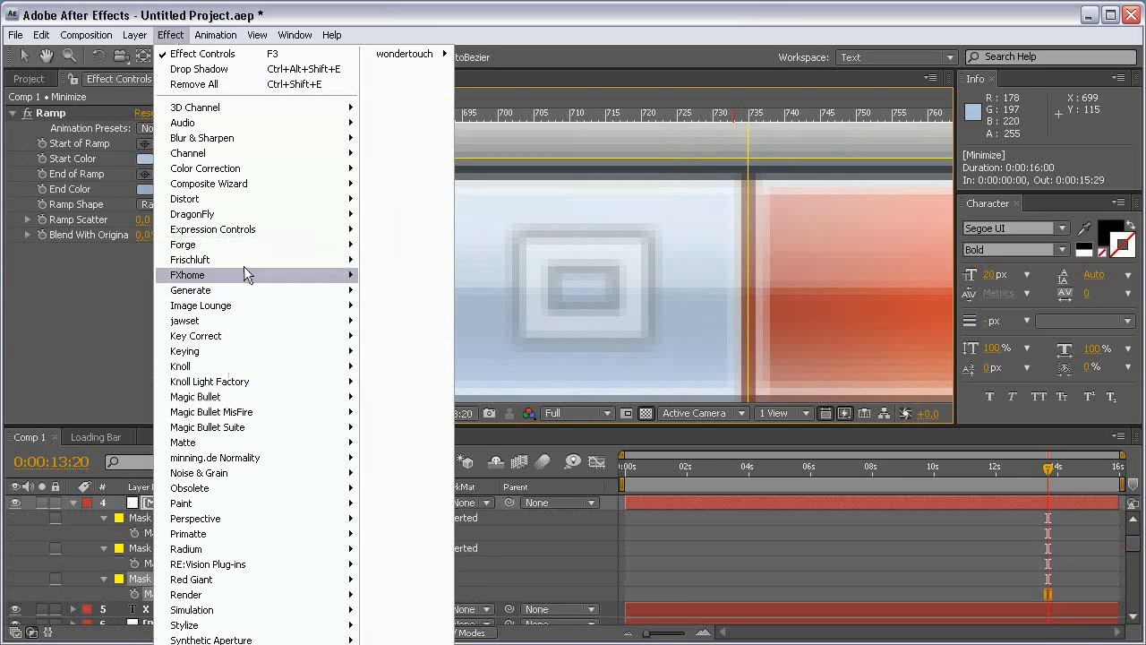
pyautogui.moveTo(259, 289)
pyautogui.click(448, 624)
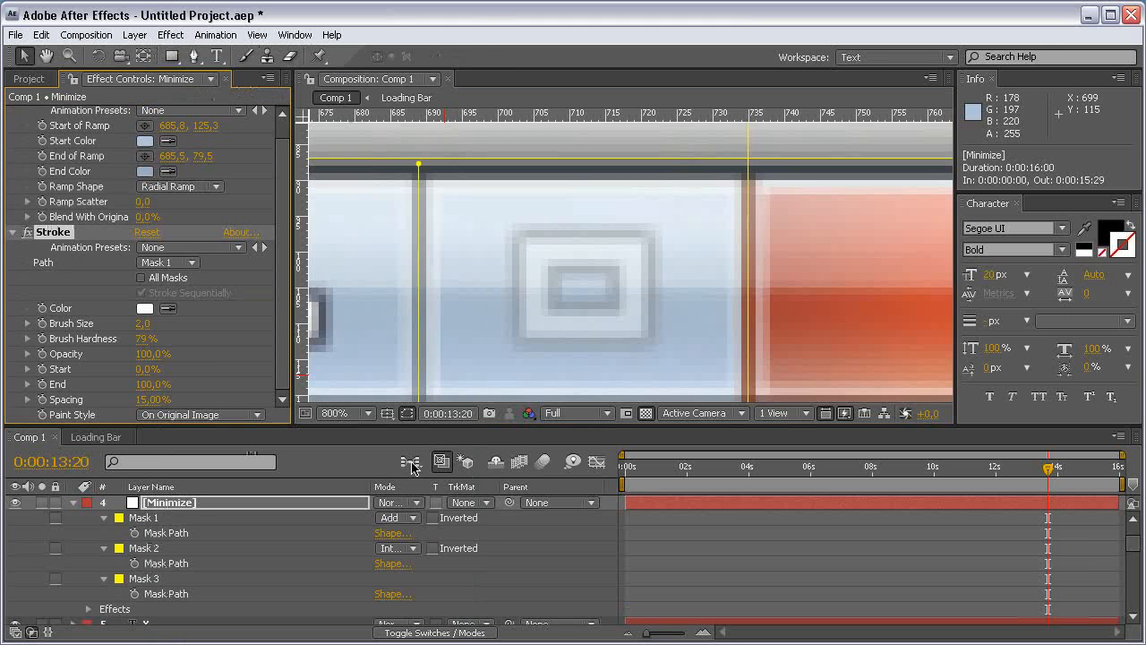
pyautogui.click(174, 265)
pyautogui.click(174, 295)
# Step: Set the Stroke's brush hardness to 100% and spacing to 0%, and sample its color from the black divider beside the red button
pyautogui.moveTo(146, 340)
pyautogui.mouseDown()
pyautogui.moveTo(111, 342)
pyautogui.moveTo(358, 334)
pyautogui.mouseUp()
pyautogui.moveTo(140, 407); pyautogui.dragTo(79, 424)
pyautogui.scroll(2, 40, 523)
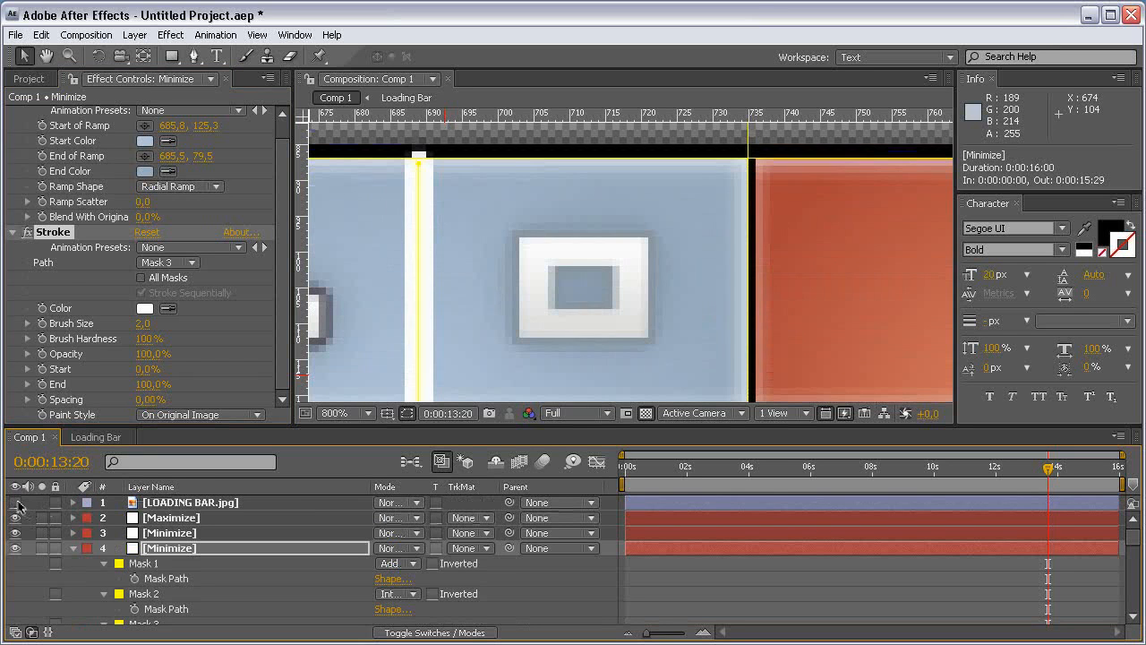
pyautogui.click(168, 308)
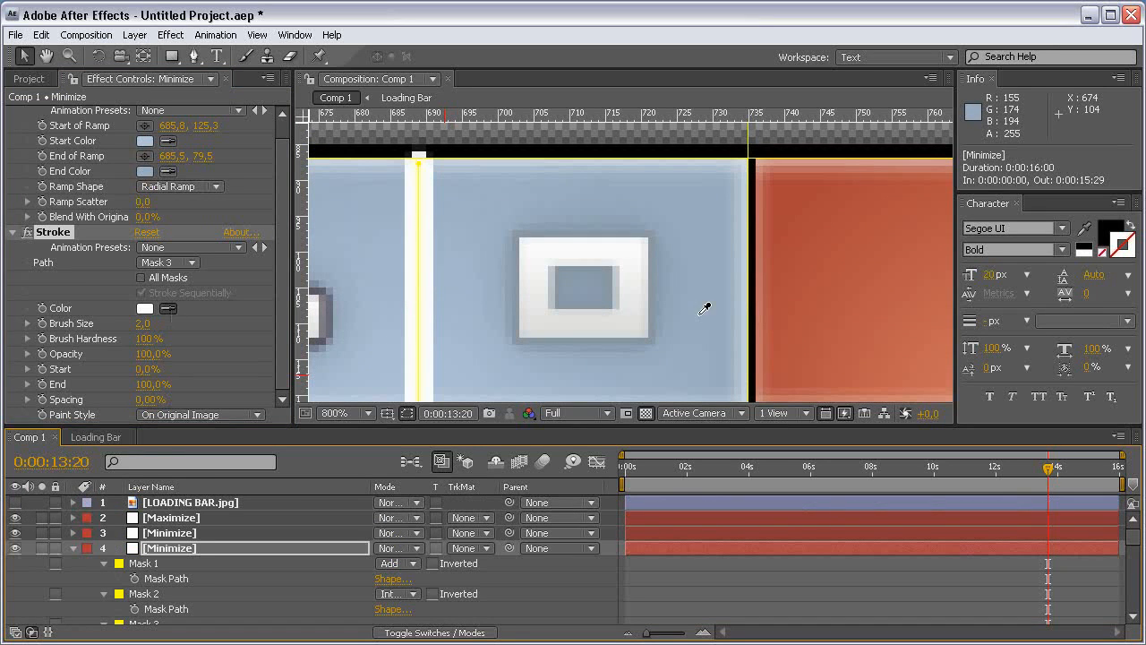
pyautogui.click(752, 313)
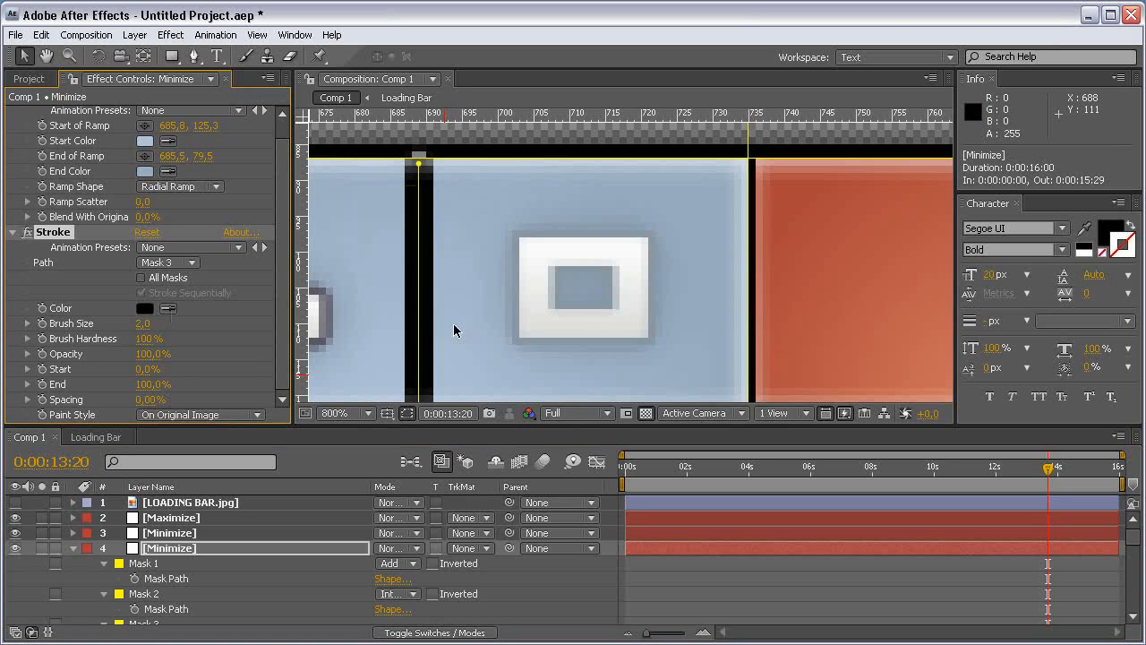
# Step: Set the divider Stroke's brush size to 1
pyautogui.click(140, 324)
pyautogui.write('1')
pyautogui.click(172, 325)
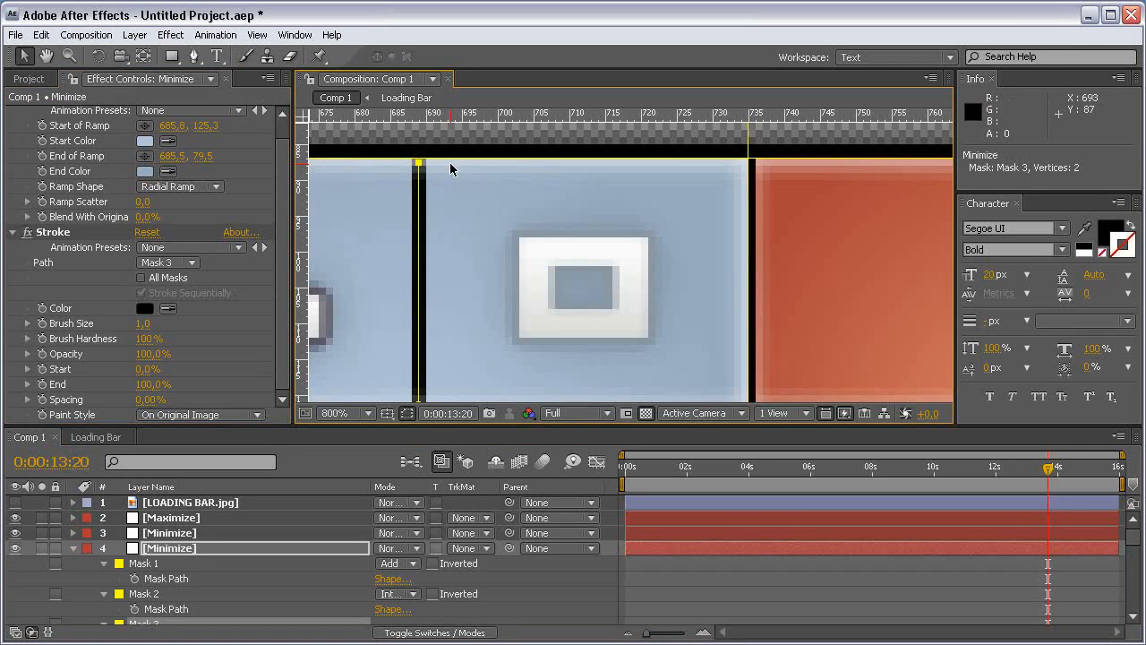
# Step: Nudge Mask 3's upper point up and its lower point down so the divider meets the button outline at both ends
pyautogui.press('Up')
pyautogui.press('Up')
pyautogui.press('Up')
pyautogui.press('Up')
pyautogui.press('Up')
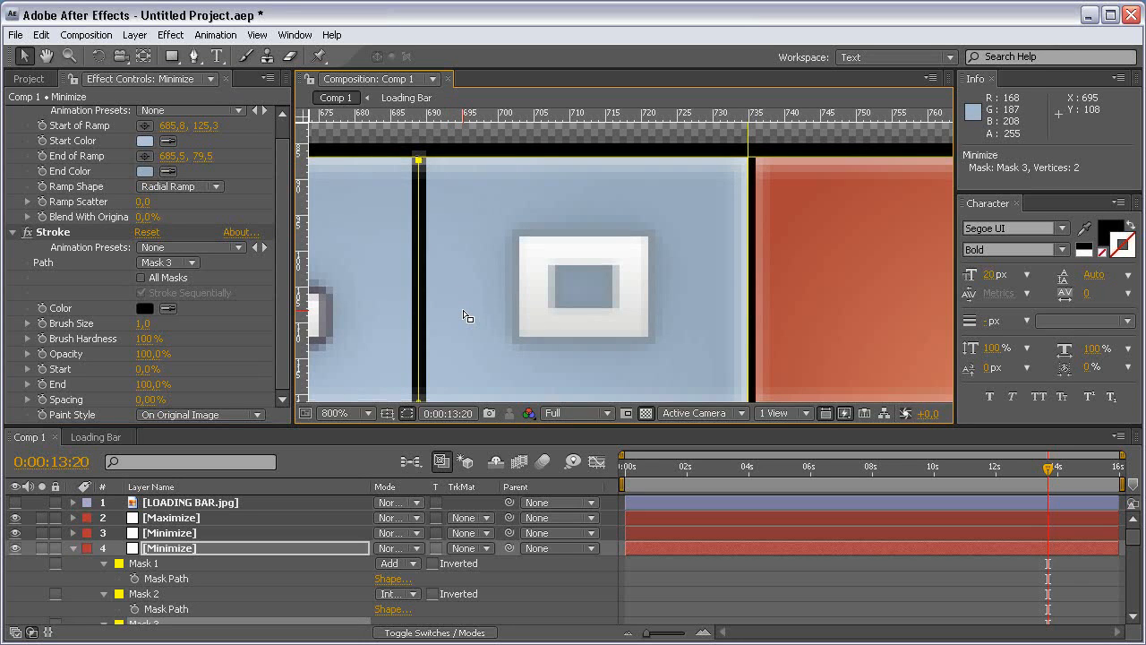
pyautogui.moveTo(469, 317); pyautogui.dragTo(464, 219)
pyautogui.click(419, 313)
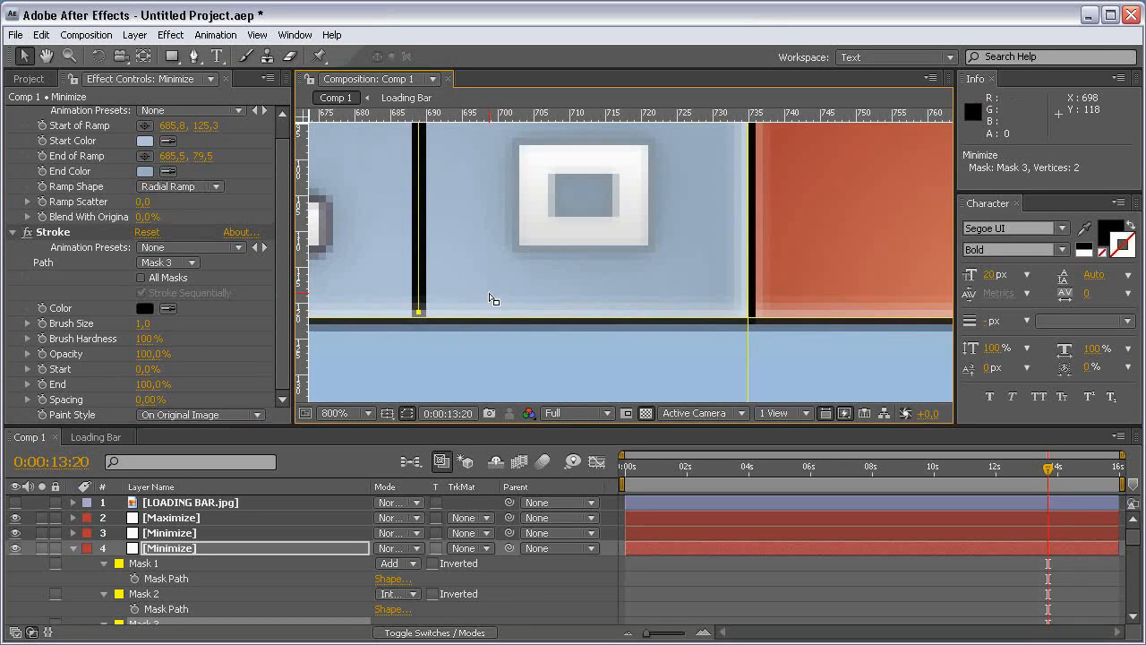
pyautogui.press('Down')
pyautogui.press('Down')
pyautogui.press('Down')
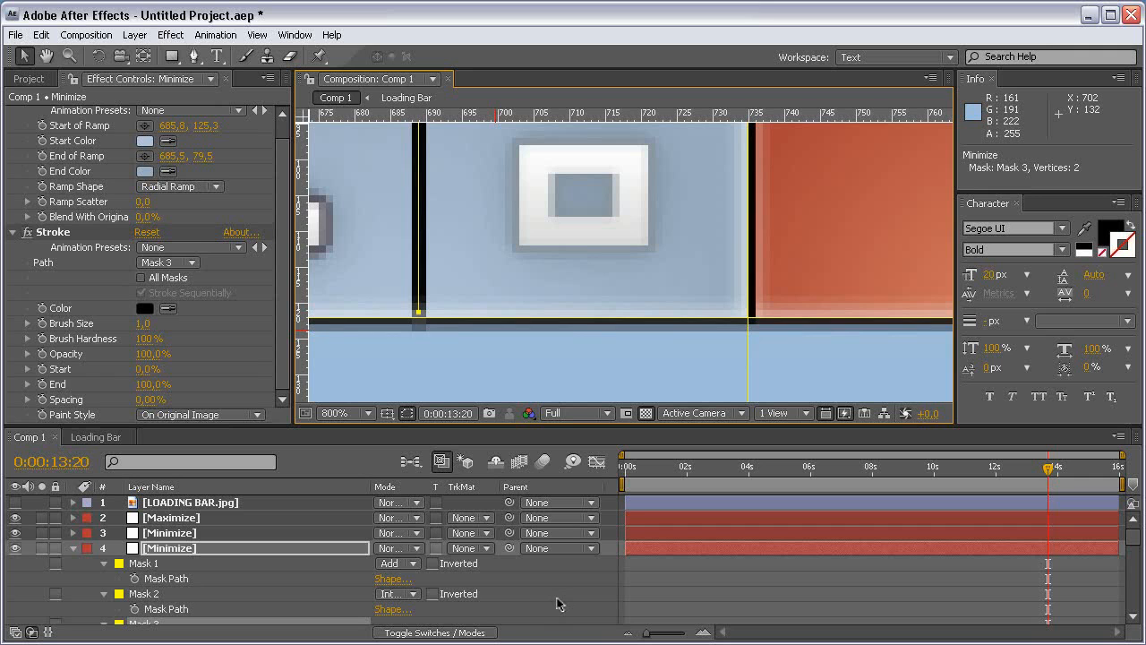
# Step: Try a spacing of 15% for the divider Stroke
pyautogui.scroll(-2, 578, 210)
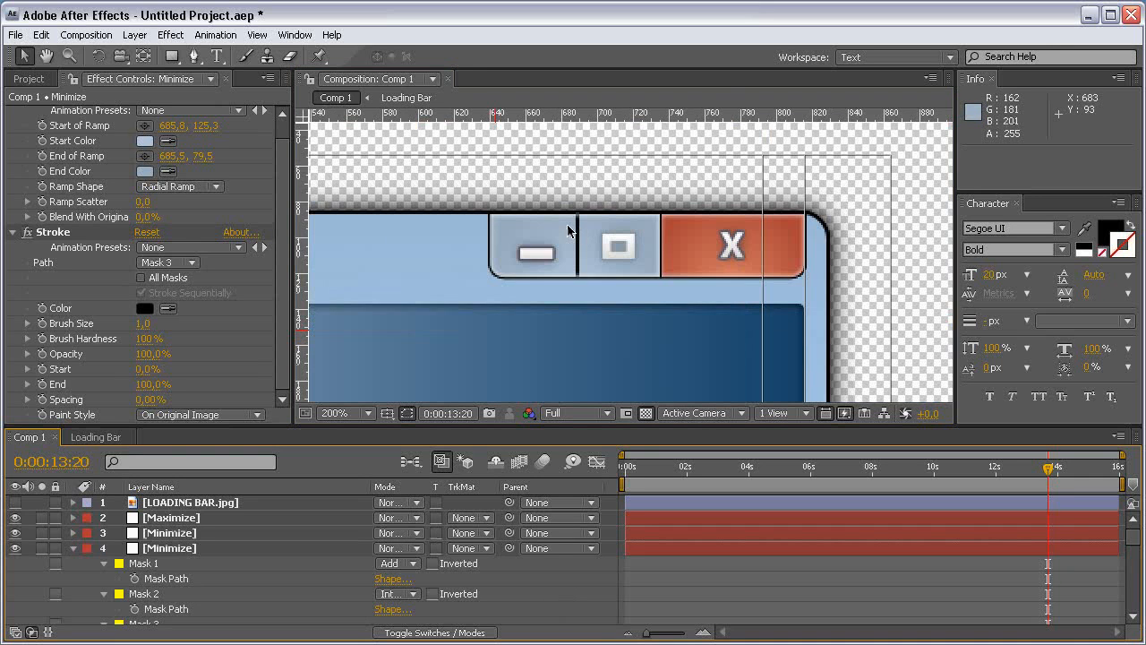
pyautogui.scroll(1, 580, 215)
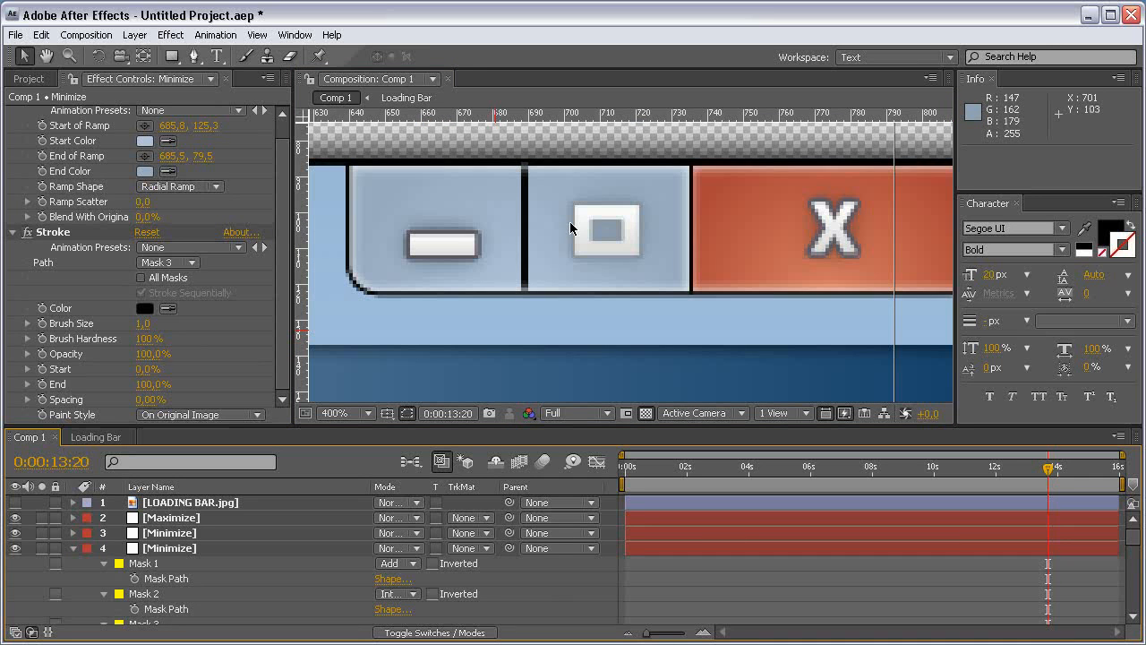
pyautogui.click(151, 400)
pyautogui.write('5')
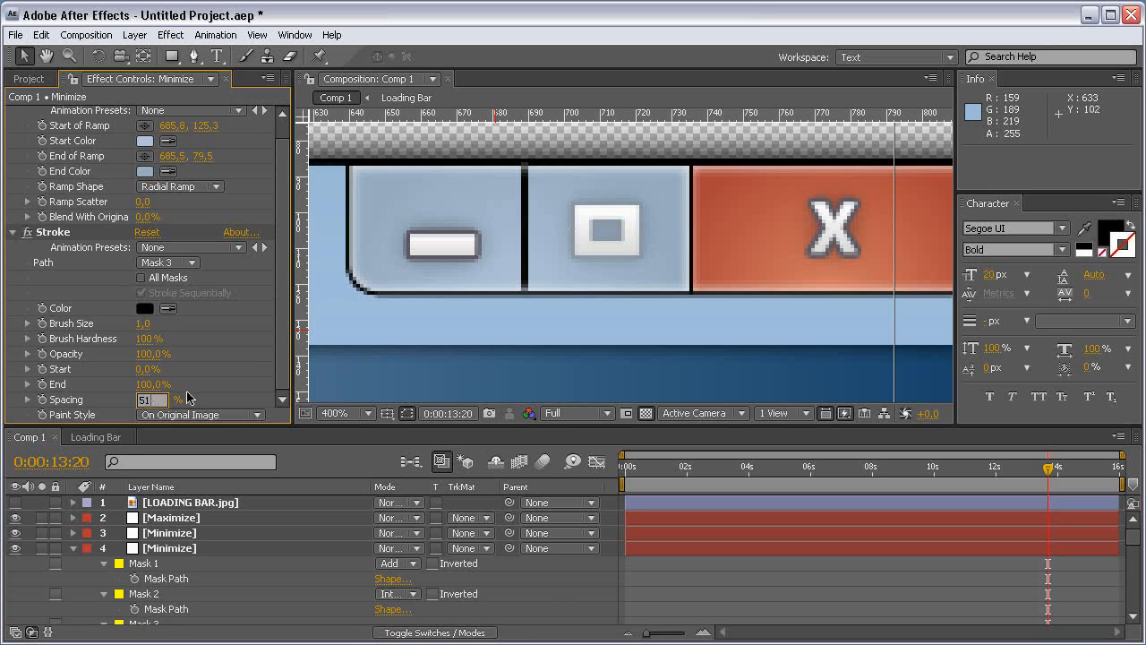
pyautogui.press('Return')
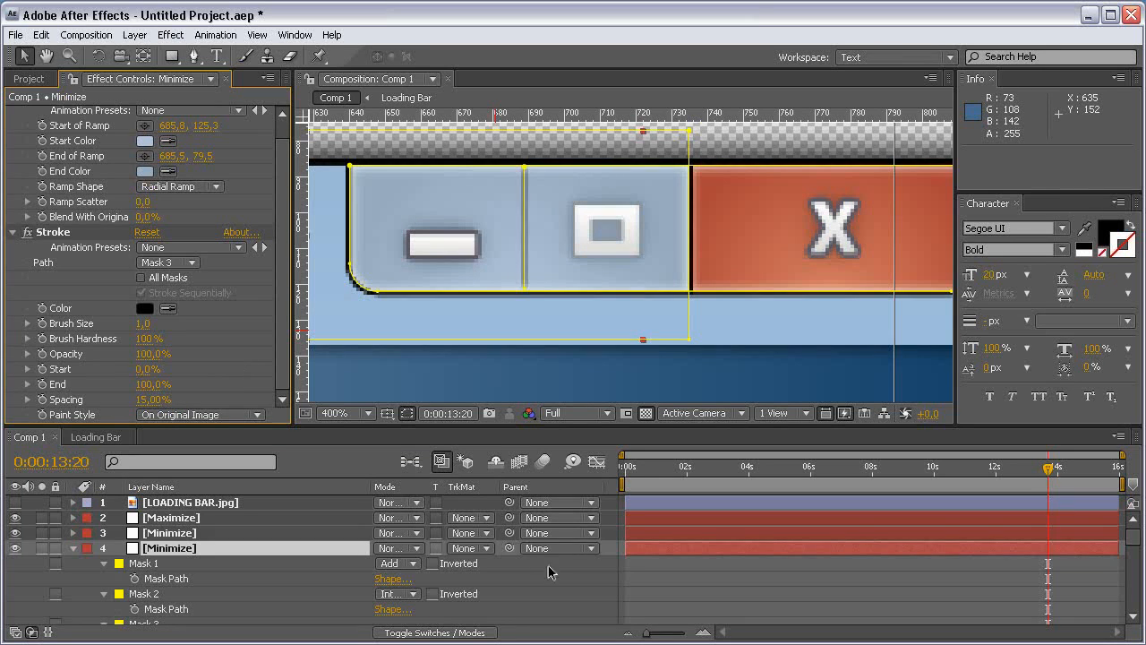
# Step: Set the divider Stroke's spacing to 5%
pyautogui.click(150, 399)
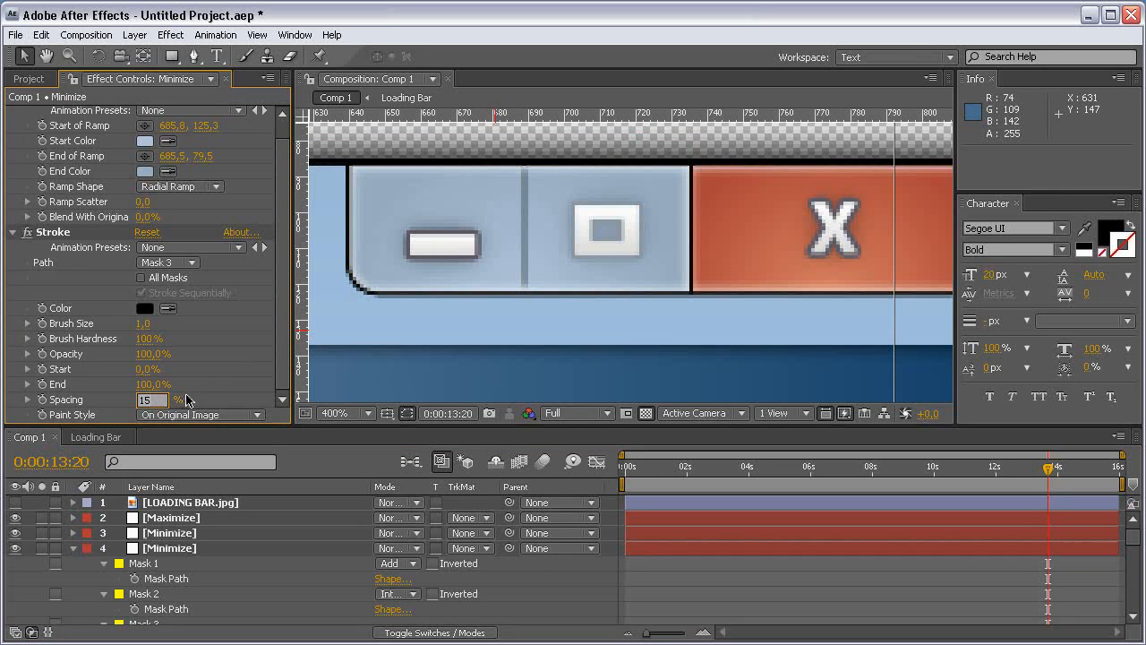
pyautogui.write('10')
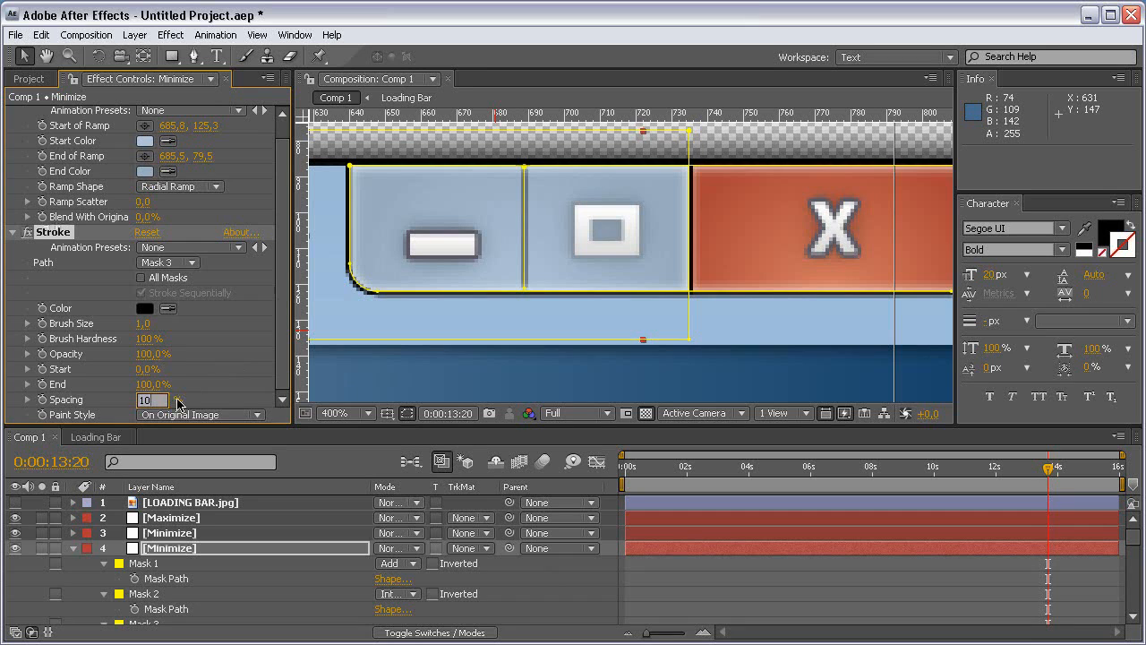
pyautogui.press('BackSpace')
pyautogui.press('BackSpace')
pyautogui.write('5')
pyautogui.press('Return')
pyautogui.click(570, 624)
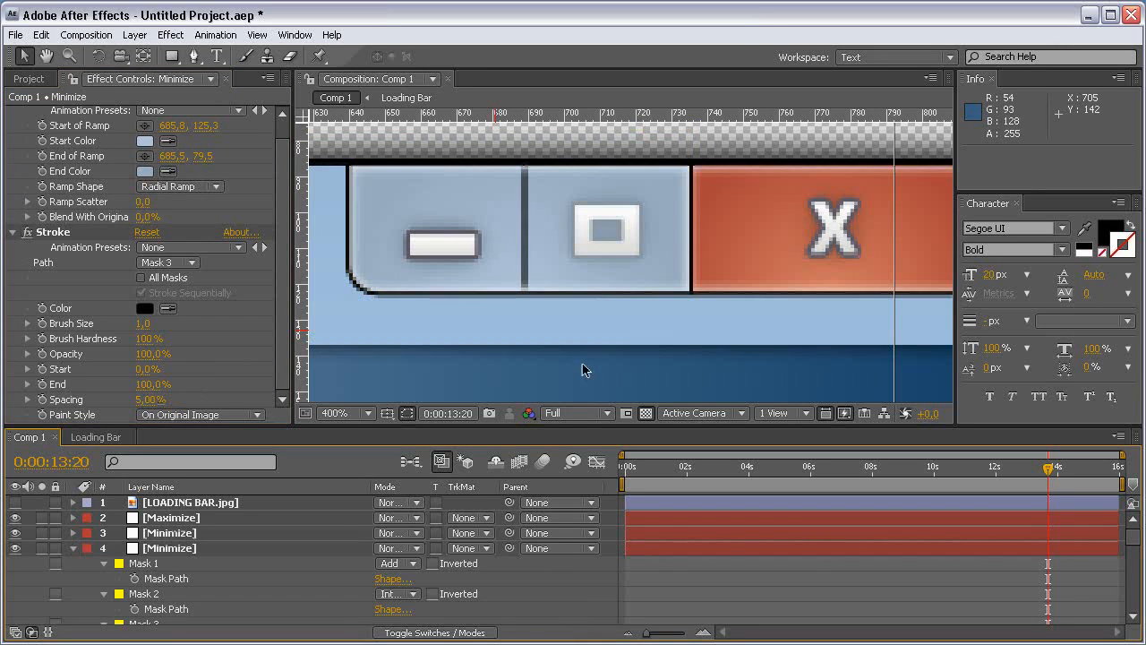
# Step: Collapse the lower Minimize layer's properties and show the LOADING BAR.jpg reference layer
pyautogui.press(',')
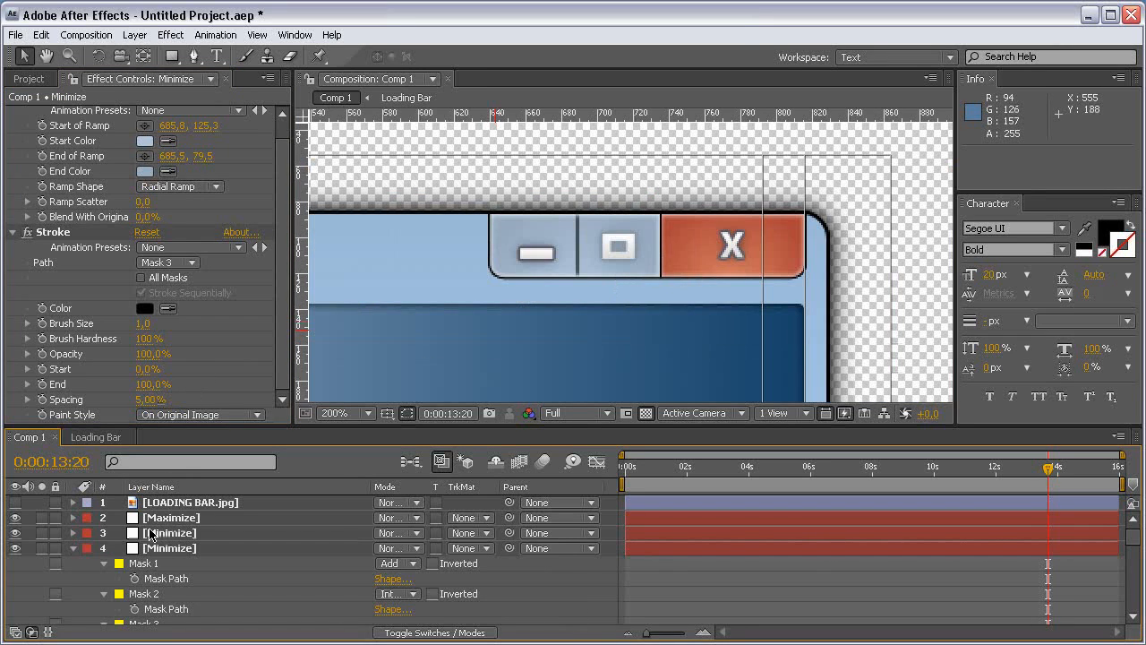
pyautogui.click(77, 549)
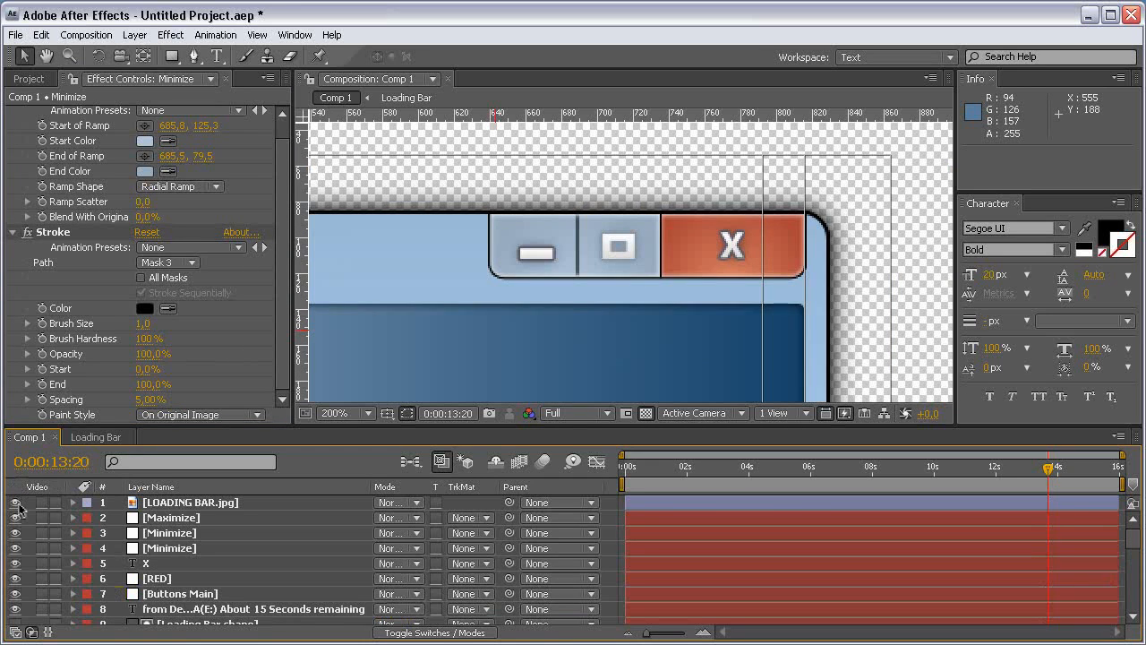
pyautogui.click(16, 503)
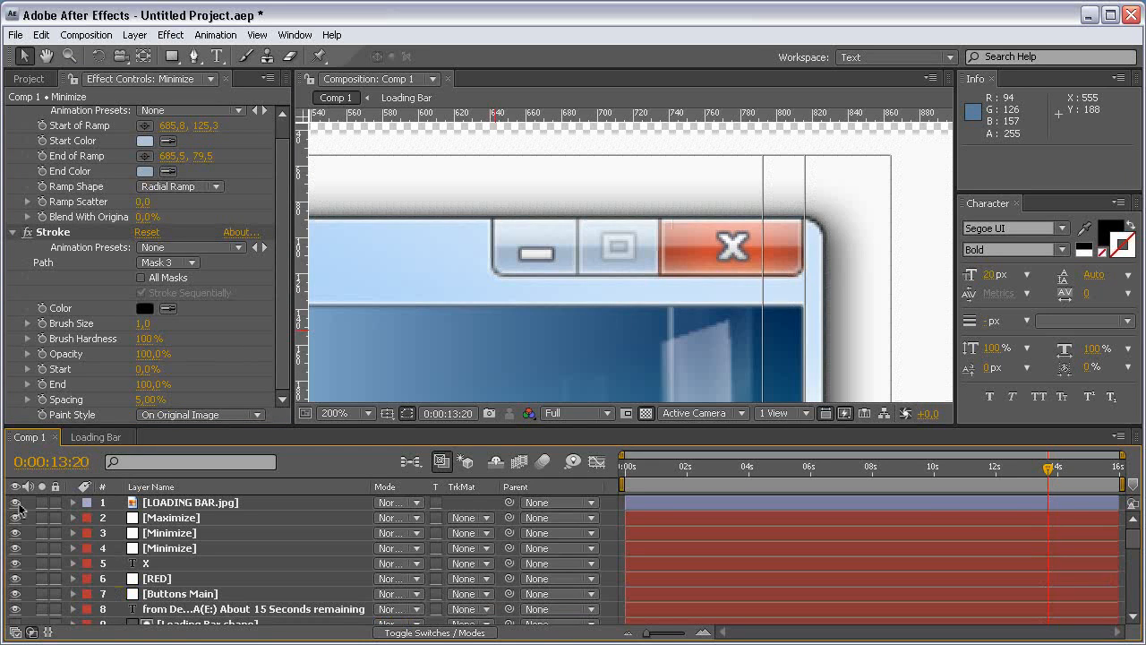
# Step: Duplicate the Buttons Main layer, move the copy directly below LOADING BAR.jpg, and rename its solid Buttons Main Matte
pyautogui.click(200, 599)
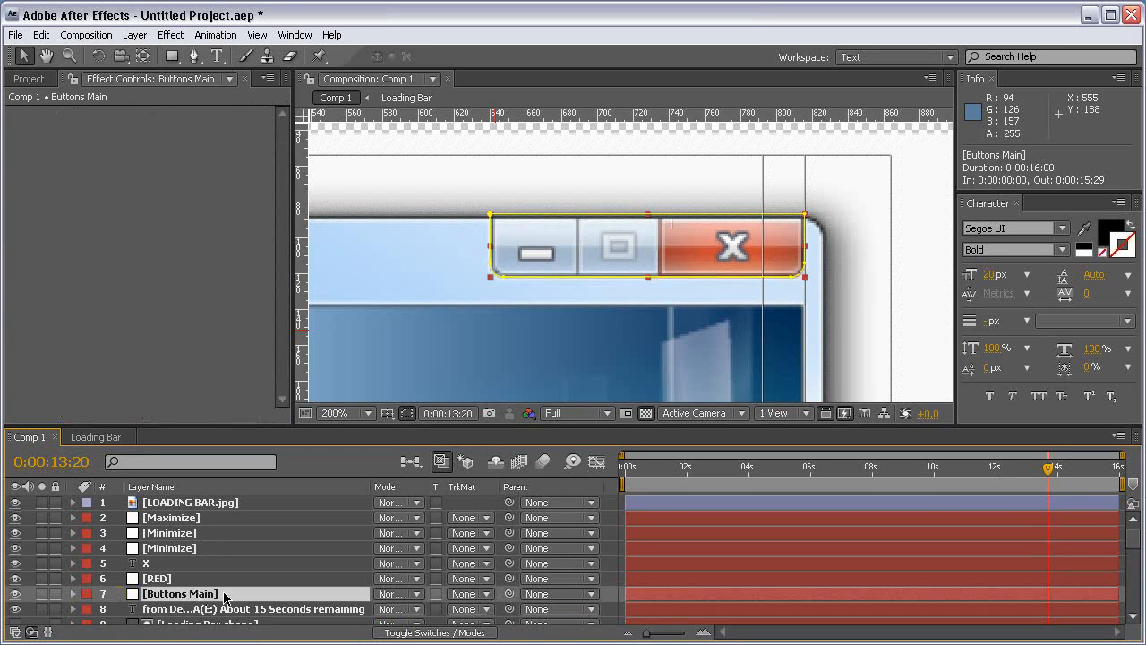
pyautogui.hotkey('ctrl', 'd')
pyautogui.moveTo(202, 596); pyautogui.dragTo(281, 513)
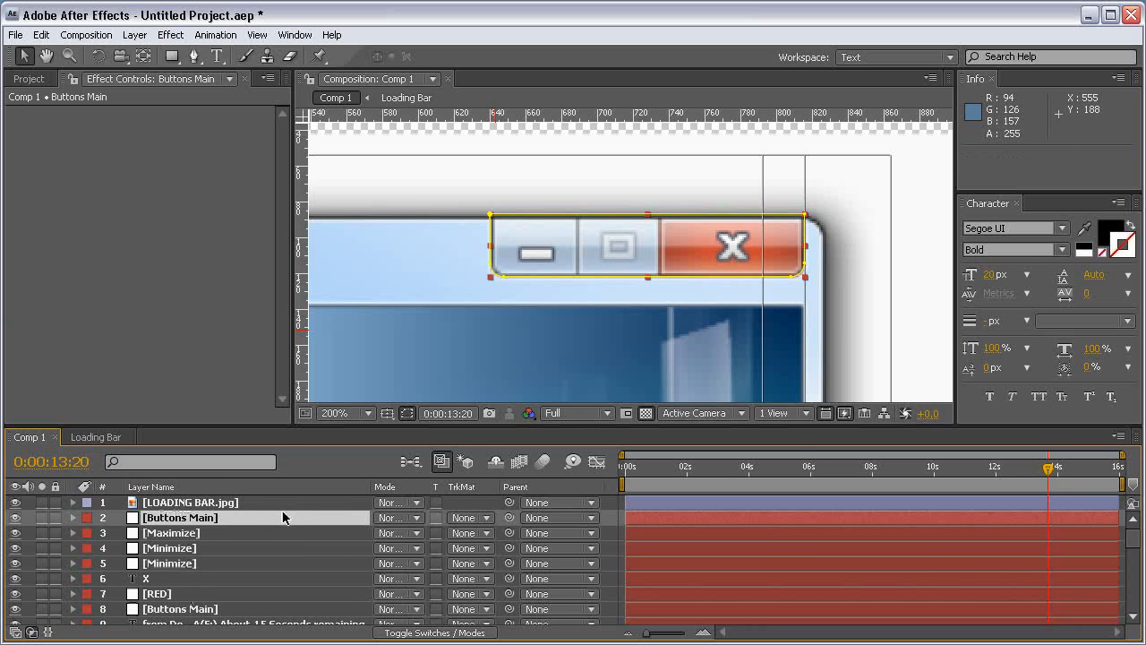
pyautogui.hotkey('ctrl', 'shift', 'y')
pyautogui.click(619, 128)
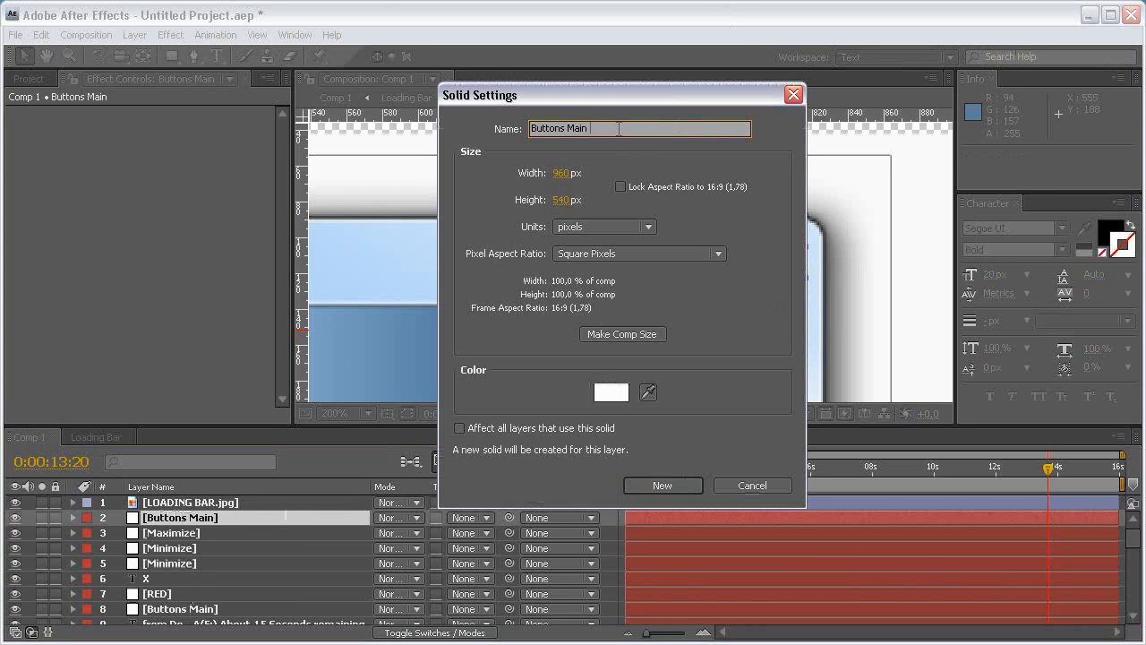
pyautogui.write('Matte')
pyautogui.press('Return')
# Step: Duplicate the Buttons Main Matte layer and rename the copy's solid Buttons Main HL
pyautogui.hotkey('ctrl', 'd')
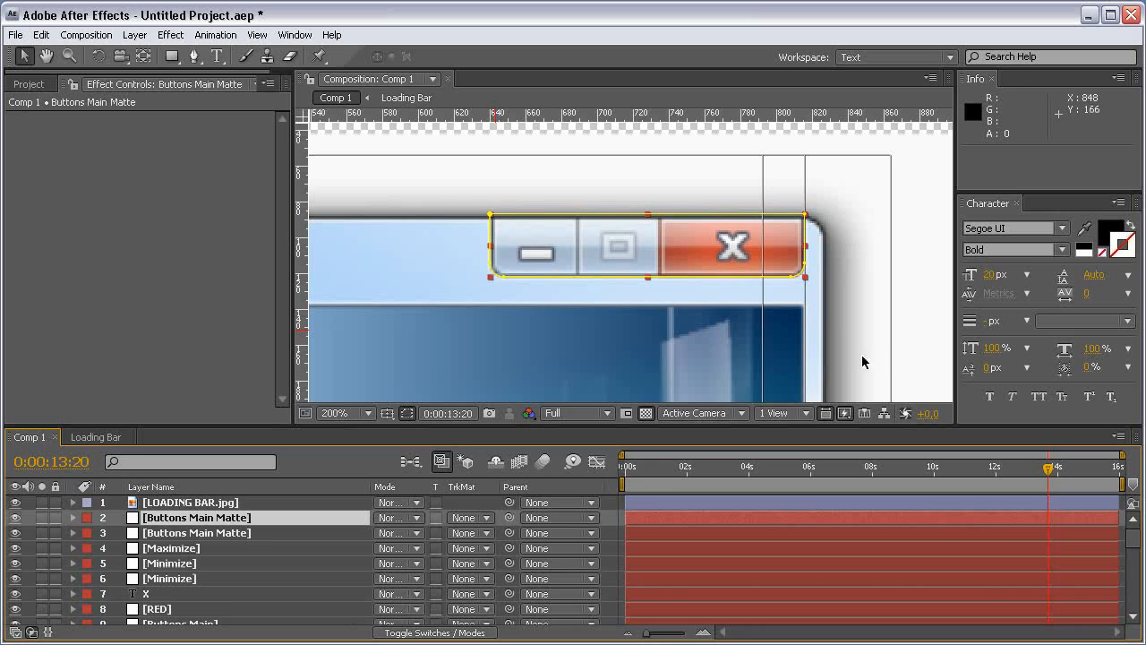
pyautogui.hotkey('ctrl', 'shift', 'y')
pyautogui.press('End')
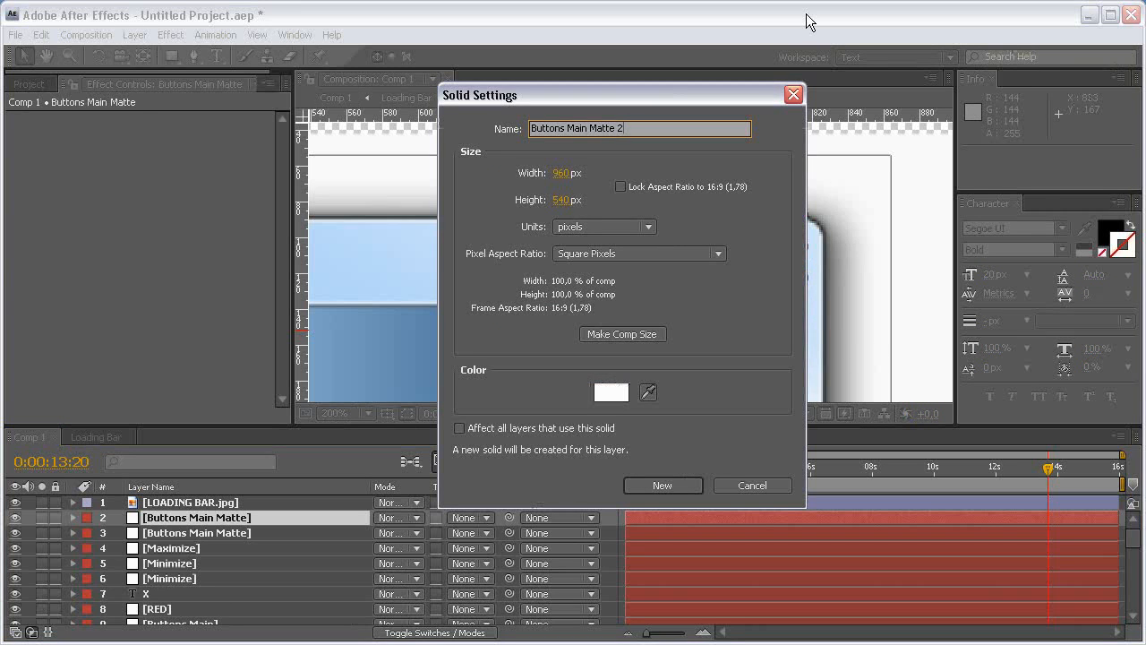
pyautogui.write('HL')
pyautogui.press('Return')
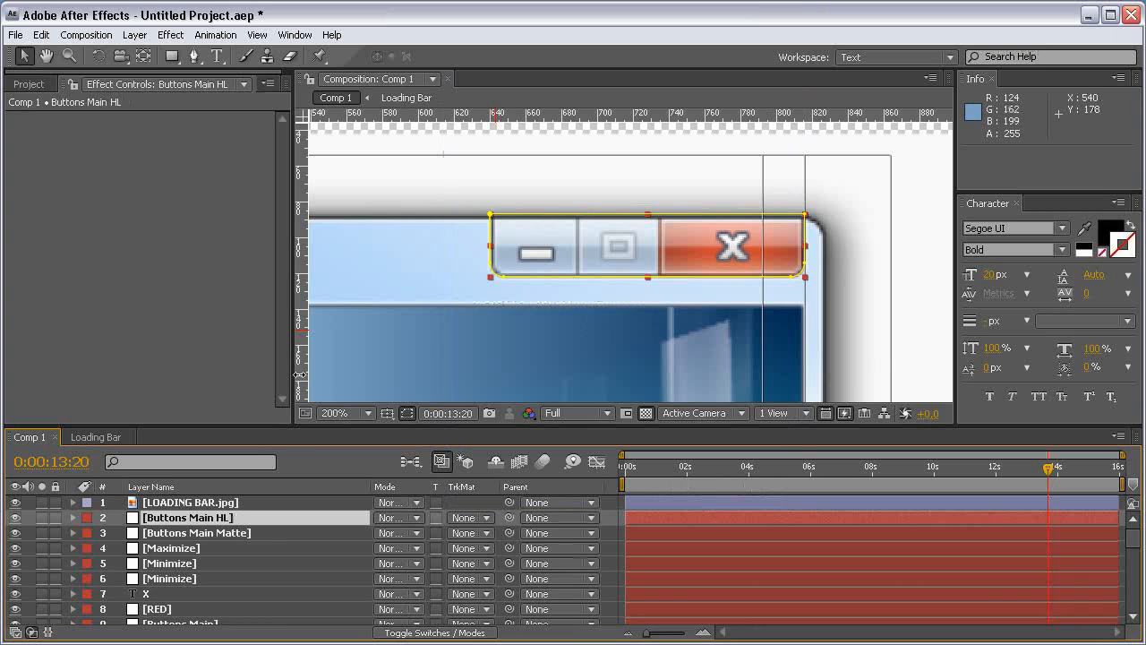
# Step: Replace the mask on Buttons Main HL with a rectangular mask covering the upper half of the three window buttons
pyautogui.press('m')
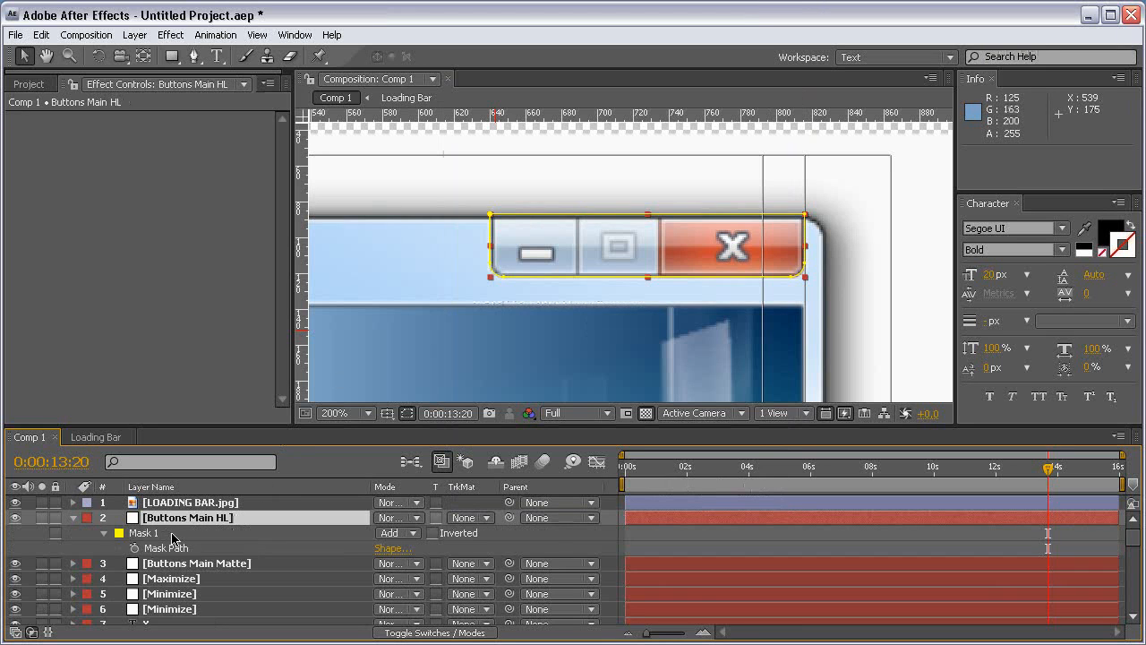
pyautogui.press('m')
pyautogui.press('q')
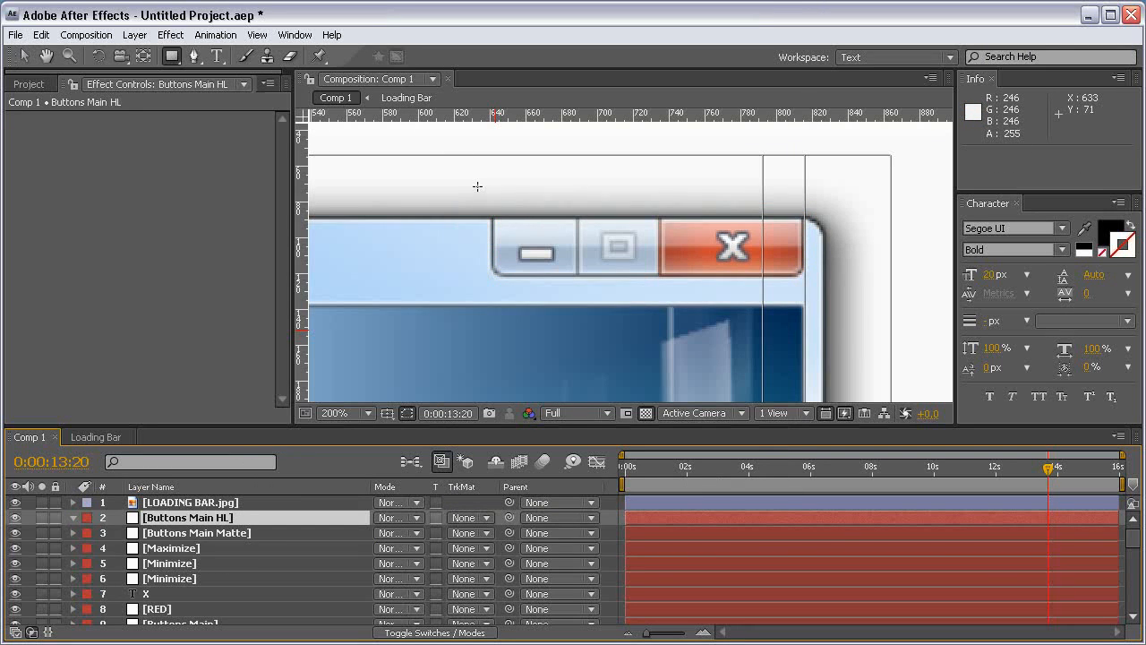
pyautogui.moveTo(477, 186); pyautogui.dragTo(840, 241)
# Step: Move Buttons Main HL below Buttons Main Matte and set its track matte to Alpha Matte
pyautogui.moveTo(215, 519); pyautogui.dragTo(238, 579)
pyautogui.click(474, 533)
pyautogui.click(502, 549)
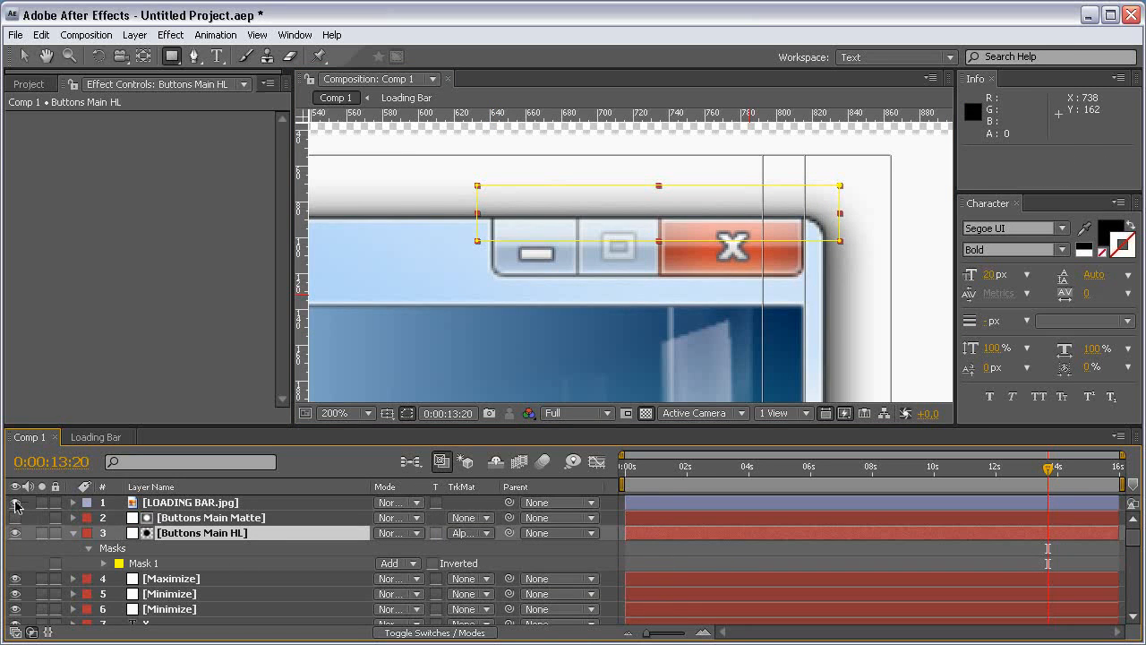
# Step: Hide the LOADING BAR.jpg reference and set the Buttons Main HL layer's opacity to 40%
pyautogui.click(14, 502)
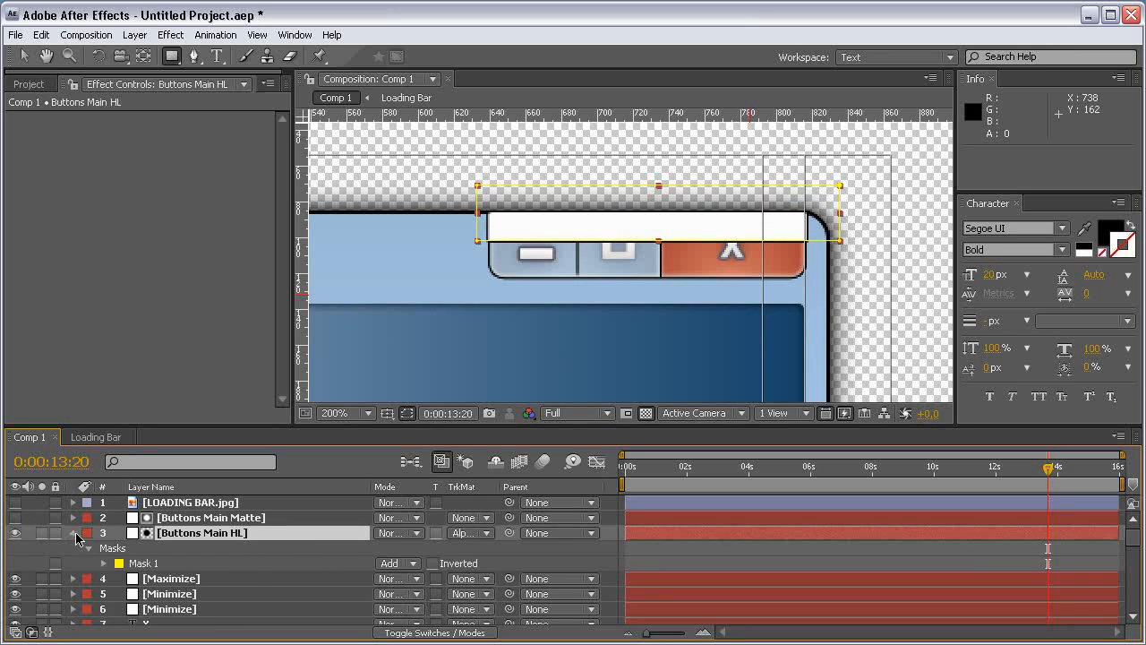
pyautogui.click(77, 538)
pyautogui.click(130, 594)
pyautogui.press('Delete')
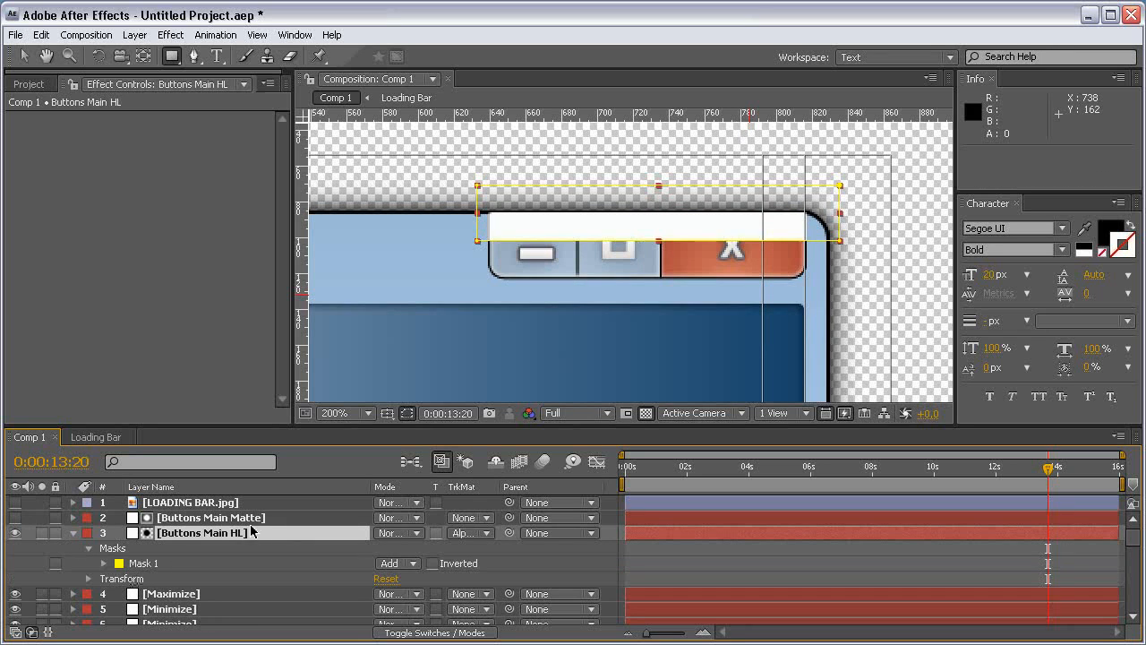
pyautogui.press('t')
pyautogui.click(384, 548)
pyautogui.write('40')
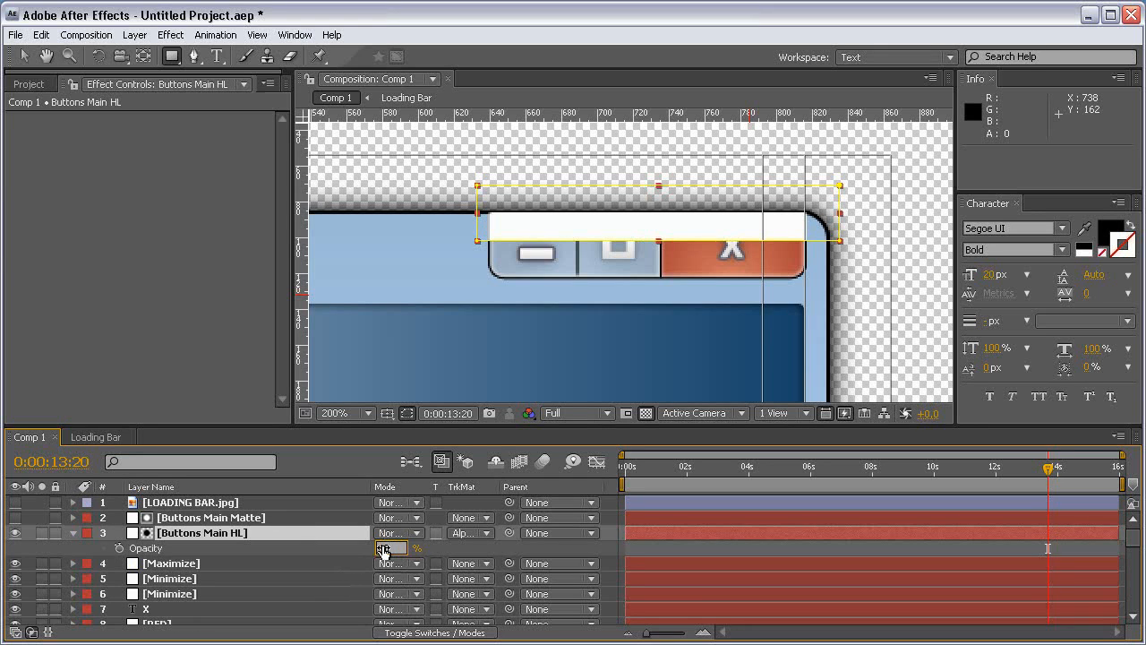
pyautogui.press('Return')
pyautogui.click(508, 550)
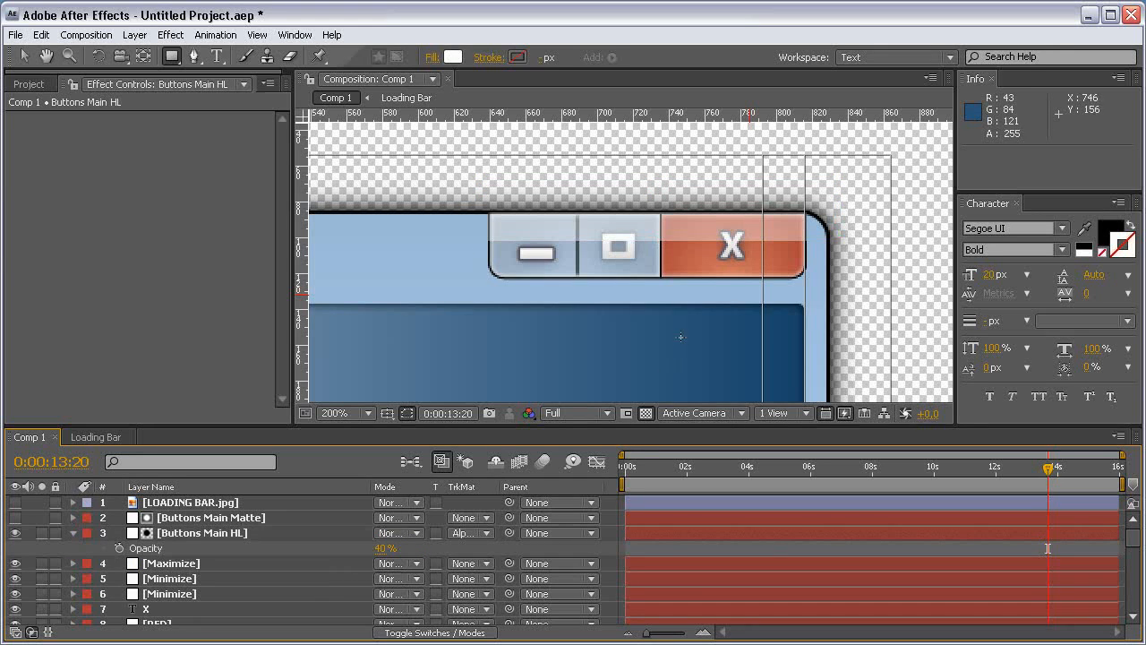
pyautogui.scroll(-1, 748, 263)
pyautogui.press('`')
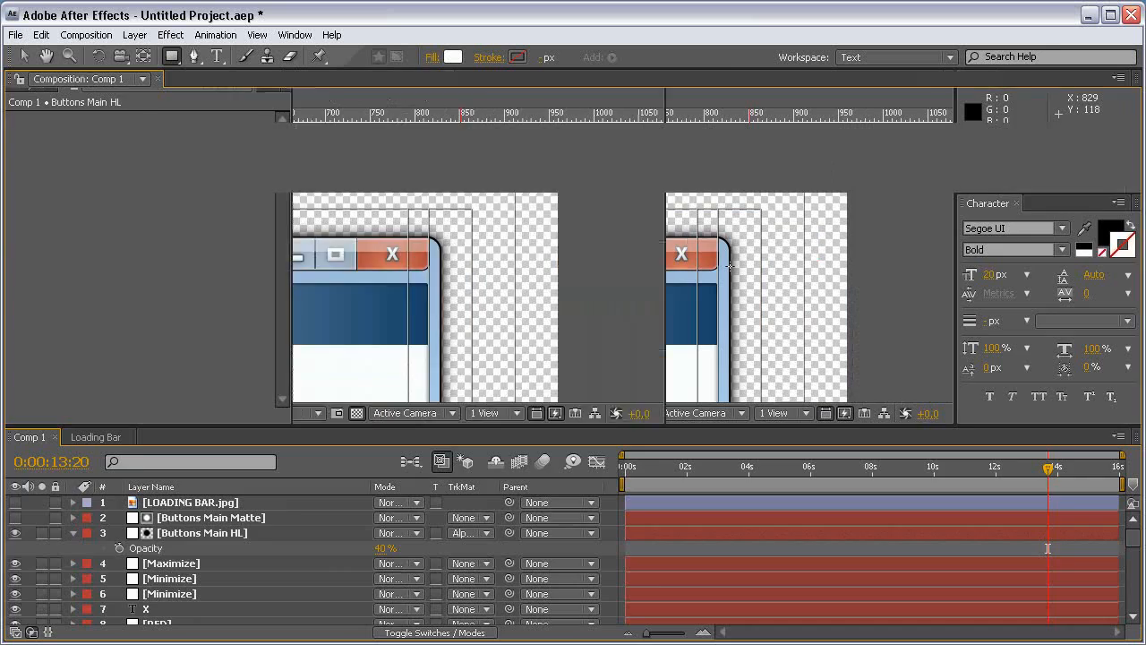
pyautogui.scroll(1, 729, 286)
pyautogui.press('`')
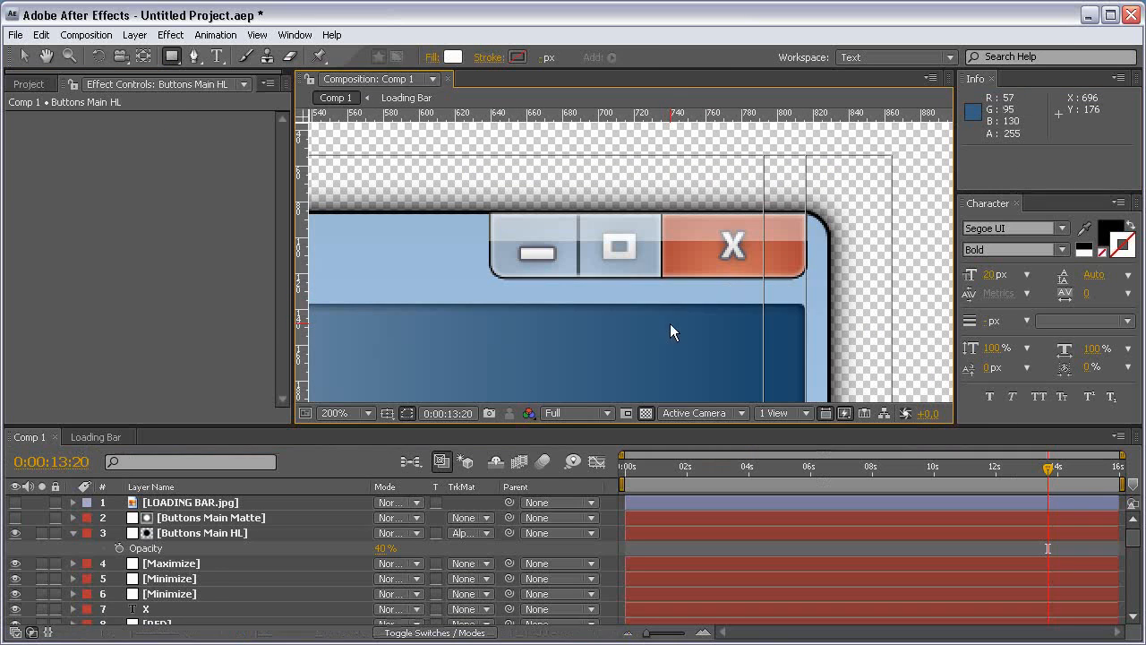
# Step: Set the close button's X text to 24 px and re-centre it on the red button
pyautogui.click(154, 610)
pyautogui.click(996, 279)
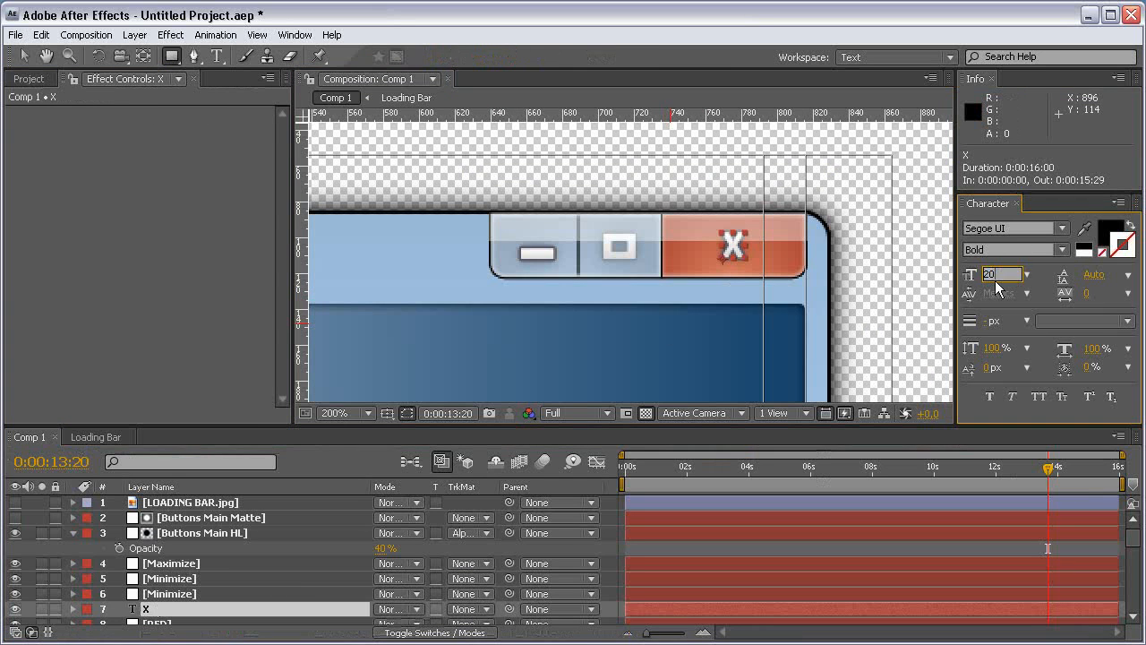
pyautogui.write('30')
pyautogui.press('Return')
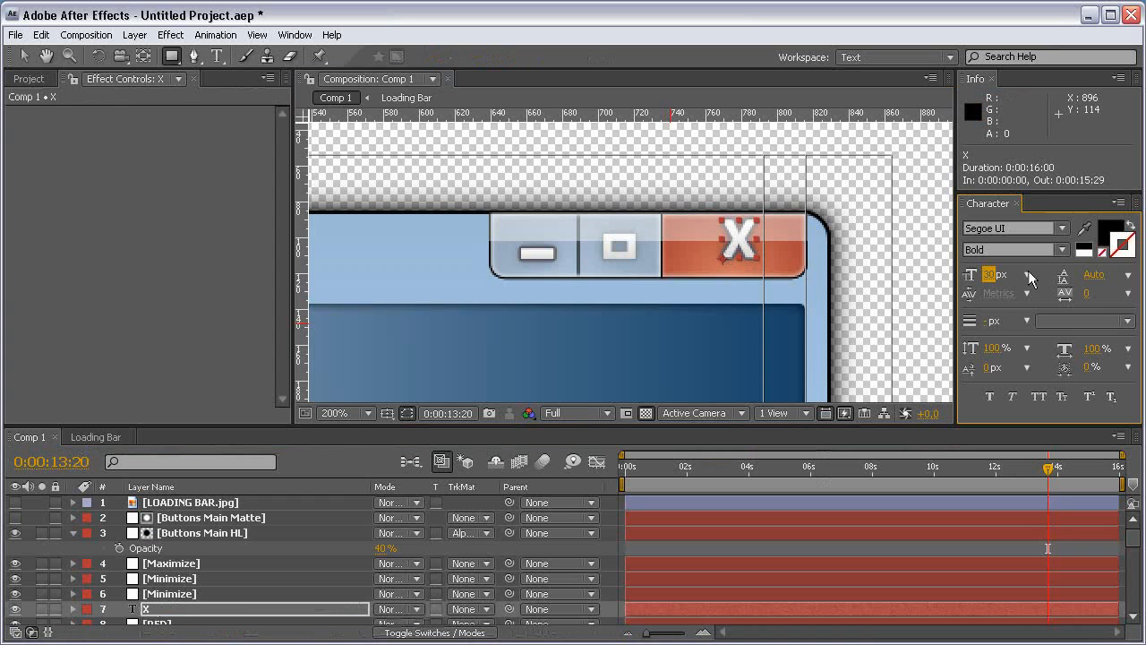
pyautogui.click(994, 278)
pyautogui.write('24')
pyautogui.press('Return')
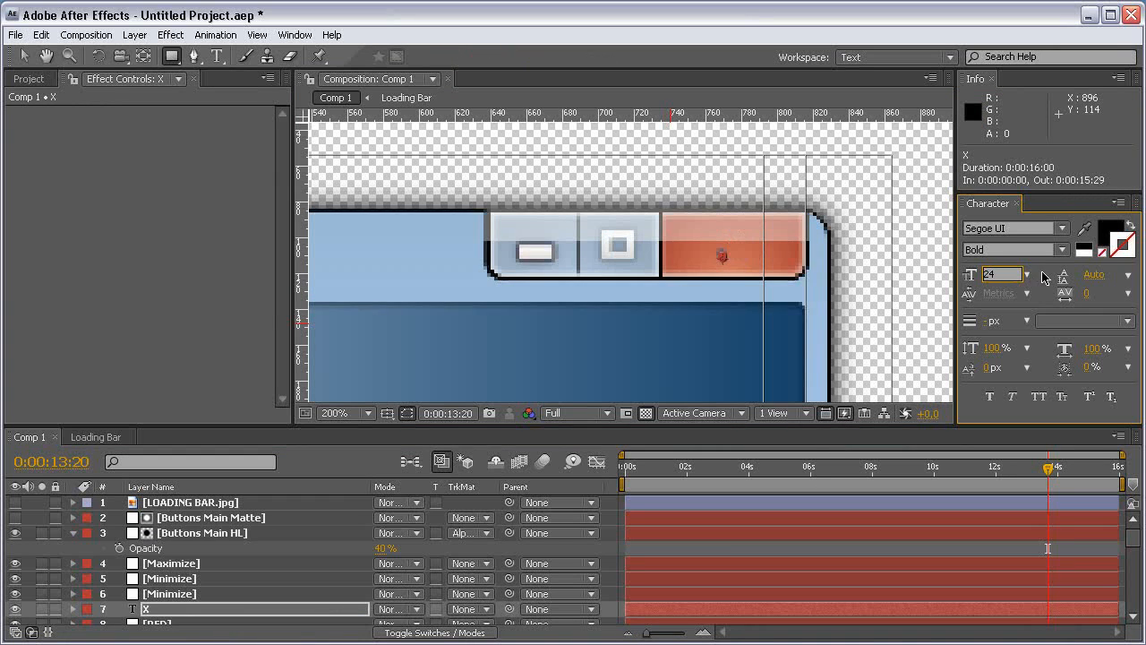
pyautogui.press('v')
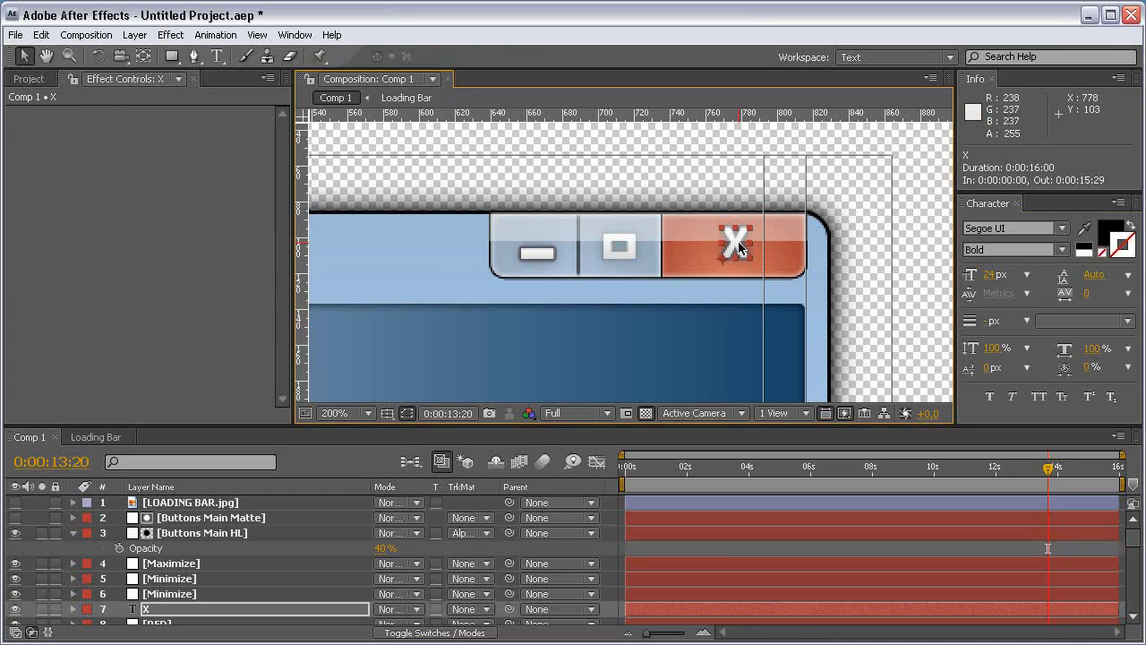
pyautogui.moveTo(739, 247); pyautogui.dragTo(737, 247)
pyautogui.click(615, 543)
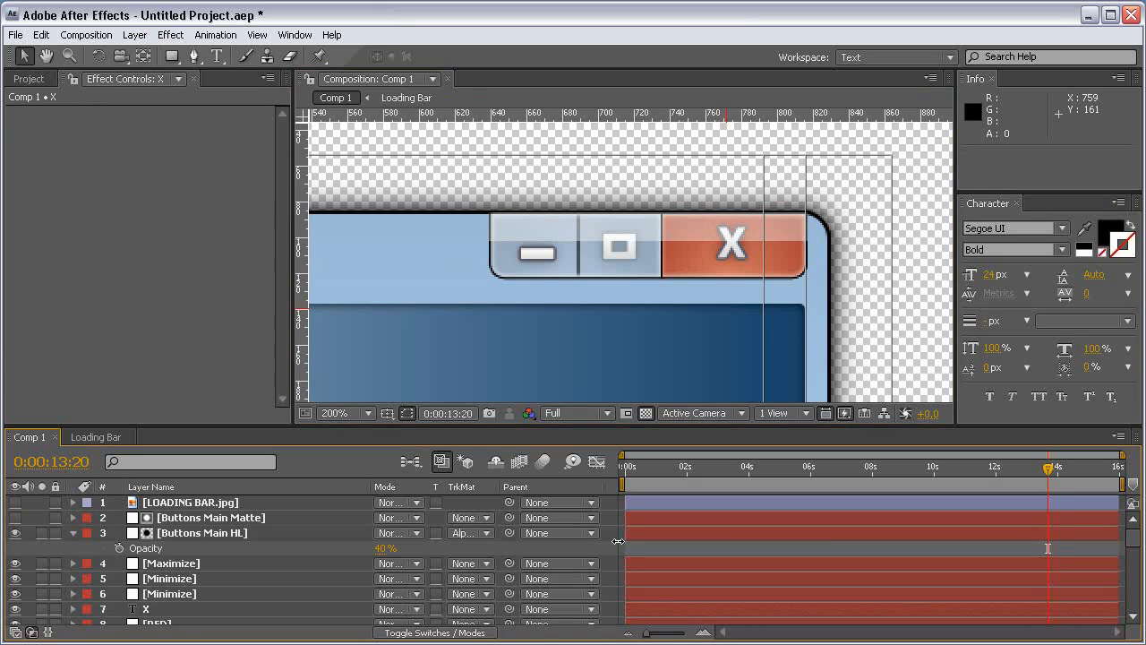
# Step: Check the whole dialog at 100%, collapse the Buttons Main HL layer's properties and save the project
pyautogui.scroll(-1, 686, 231)
pyautogui.press('`')
pyautogui.moveTo(523, 389); pyautogui.dragTo(673, 321)
pyautogui.press('v')
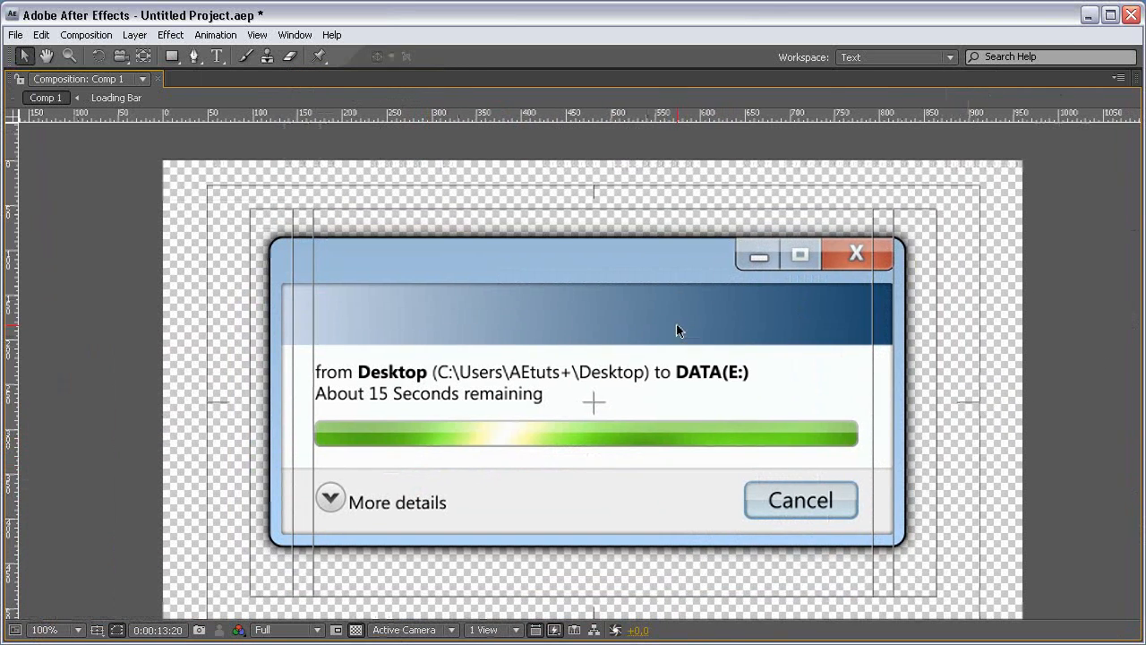
pyautogui.press('`')
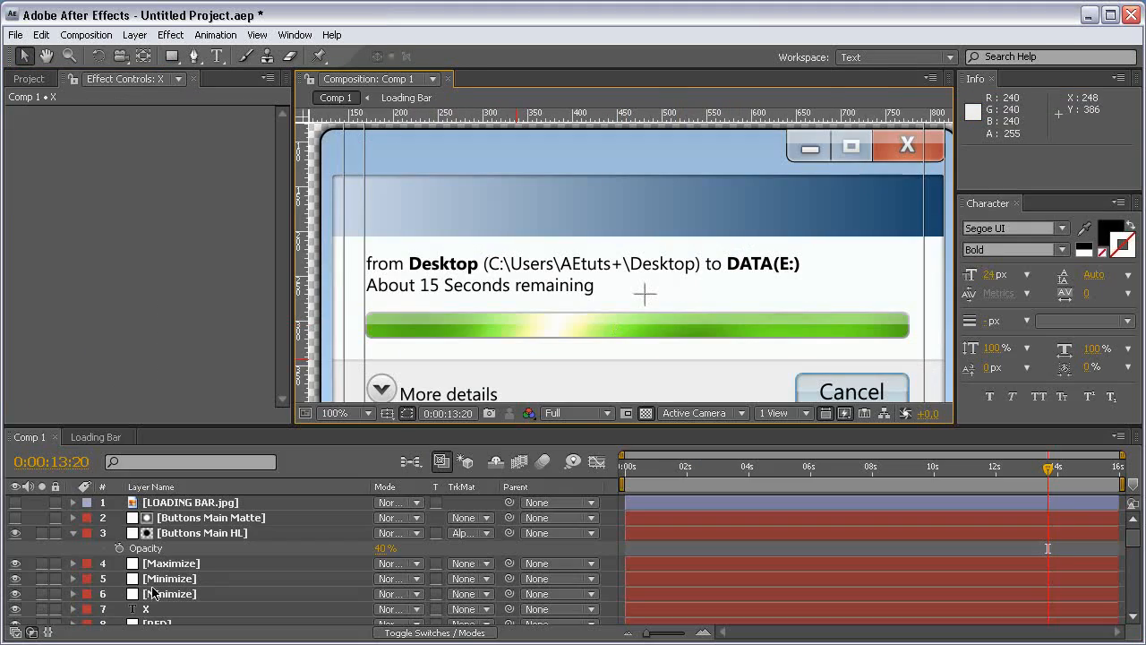
pyautogui.click(75, 533)
pyautogui.hotkey('ctrl', 's')
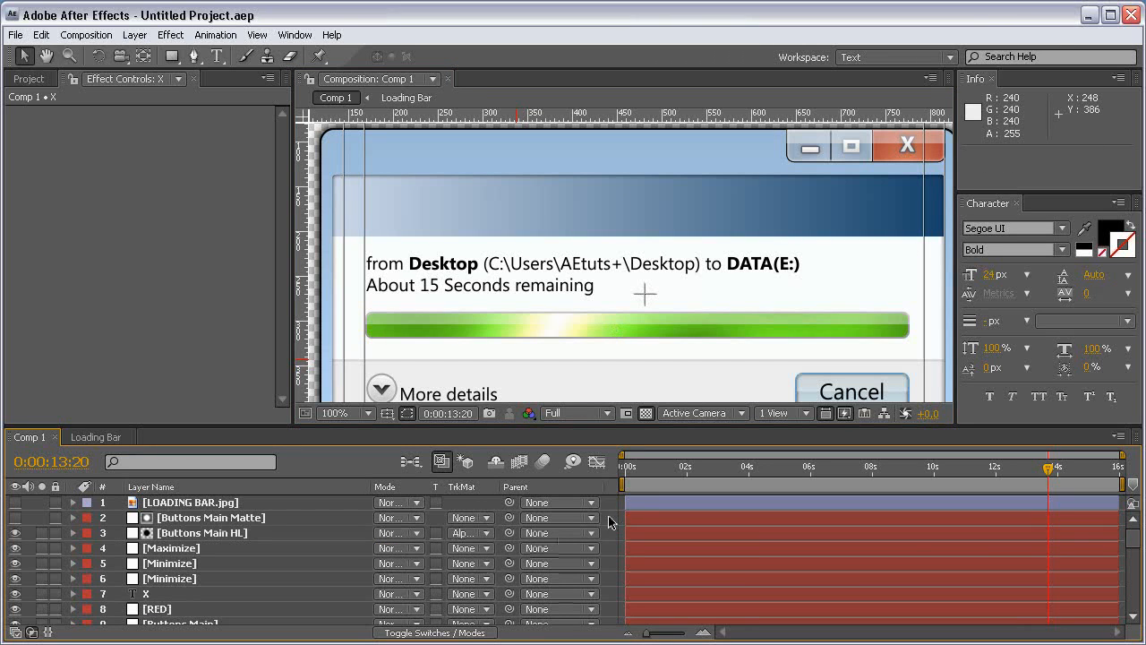
# Step: Show the LOADING BAR.jpg reference and add a text layer reading "Copying 4 items (2.15TB)" in the blue header band
pyautogui.click(16, 503)
pyautogui.hotkey('ctrl', 't')
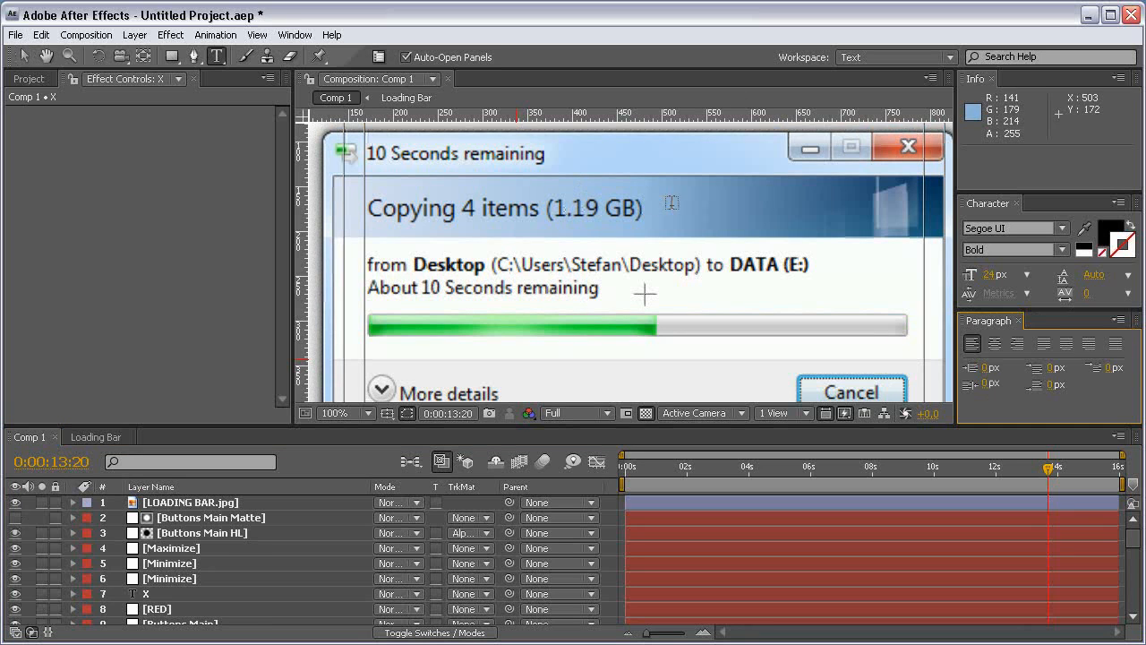
pyautogui.click(670, 203)
pyautogui.write('Co')
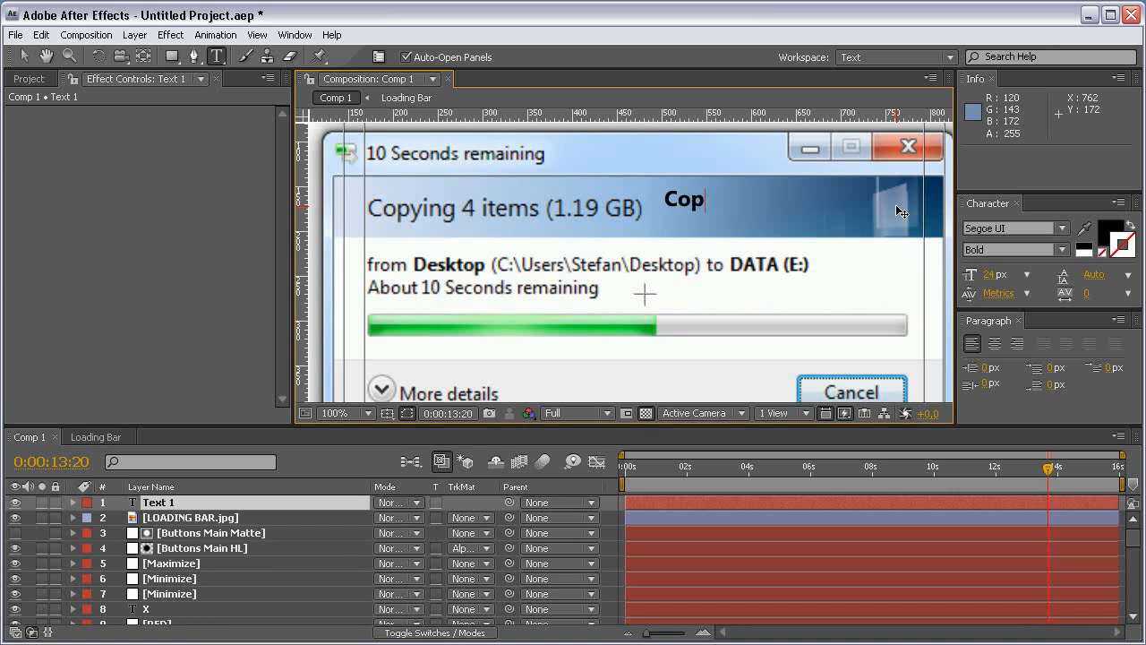
pyautogui.write('pying 4 ite')
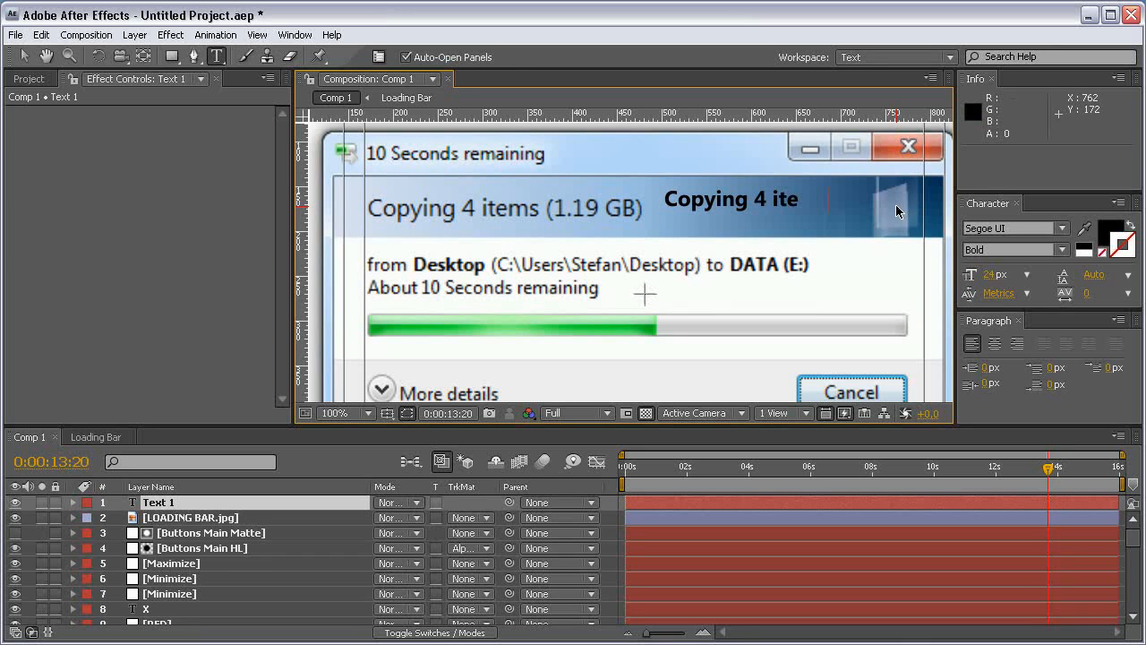
pyautogui.write('ms (')
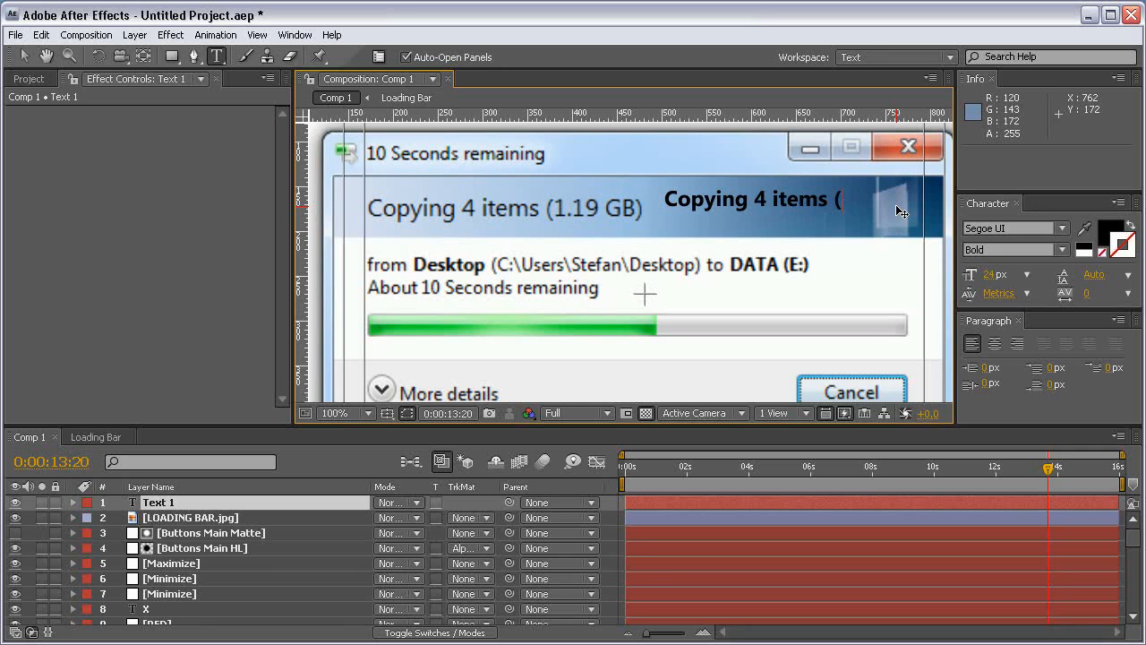
pyautogui.write('2')
pyautogui.write(',15')
pyautogui.press('BackSpace')
pyautogui.press('BackSpace')
pyautogui.press('BackSpace')
pyautogui.write('.15TB')
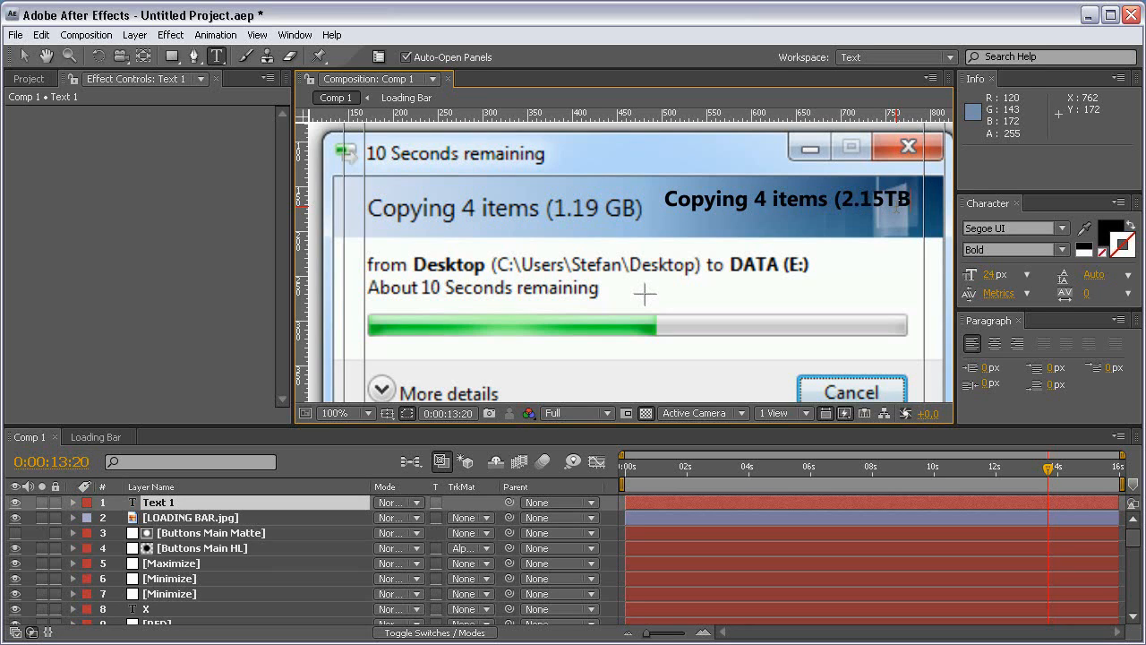
pyautogui.write(')')
# Step: Set the "Copying 4 items (2.15TB)" text to the Regular style and move it over the reference's heading
pyautogui.hotkey('ctrl', 'a')
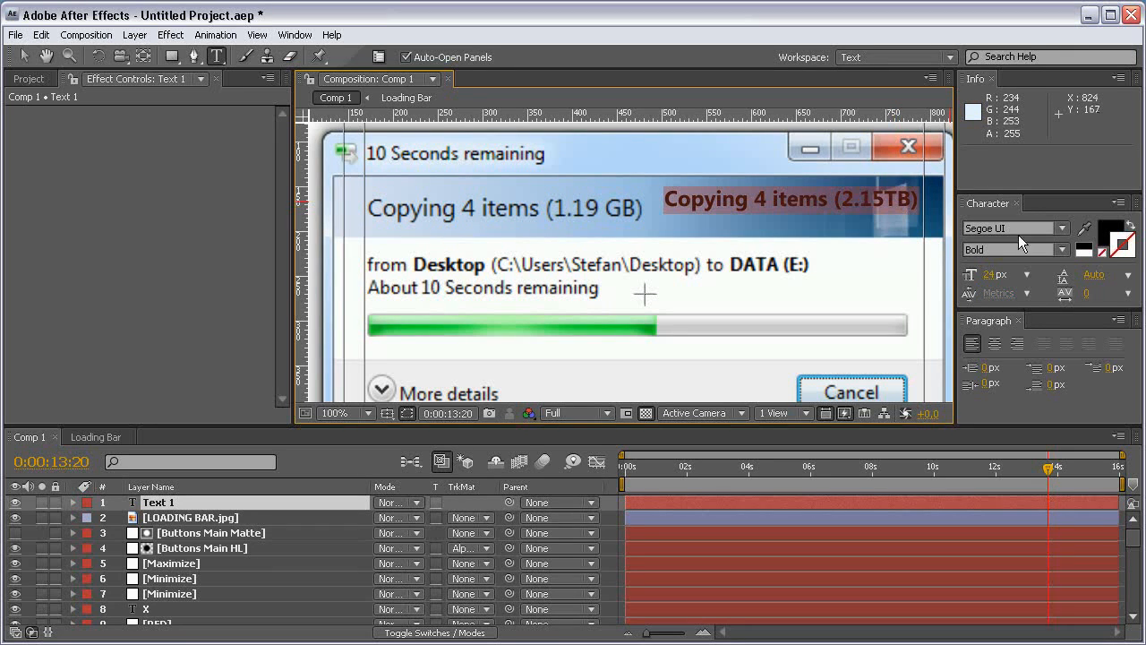
pyautogui.click(1068, 256)
pyautogui.click(990, 264)
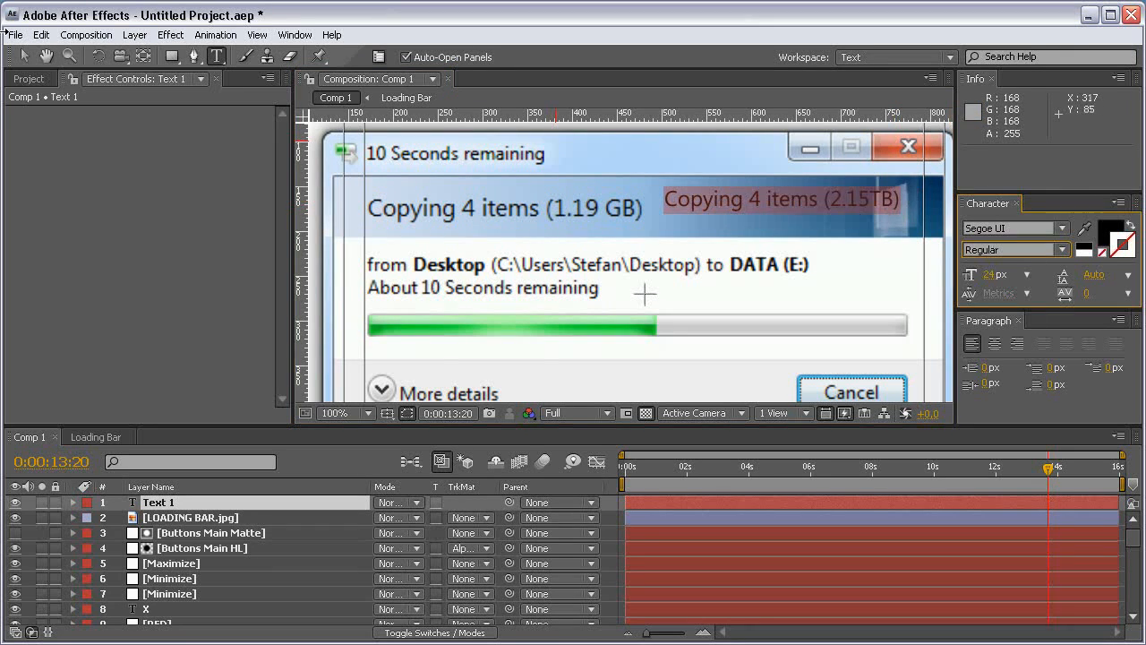
pyautogui.click(23, 56)
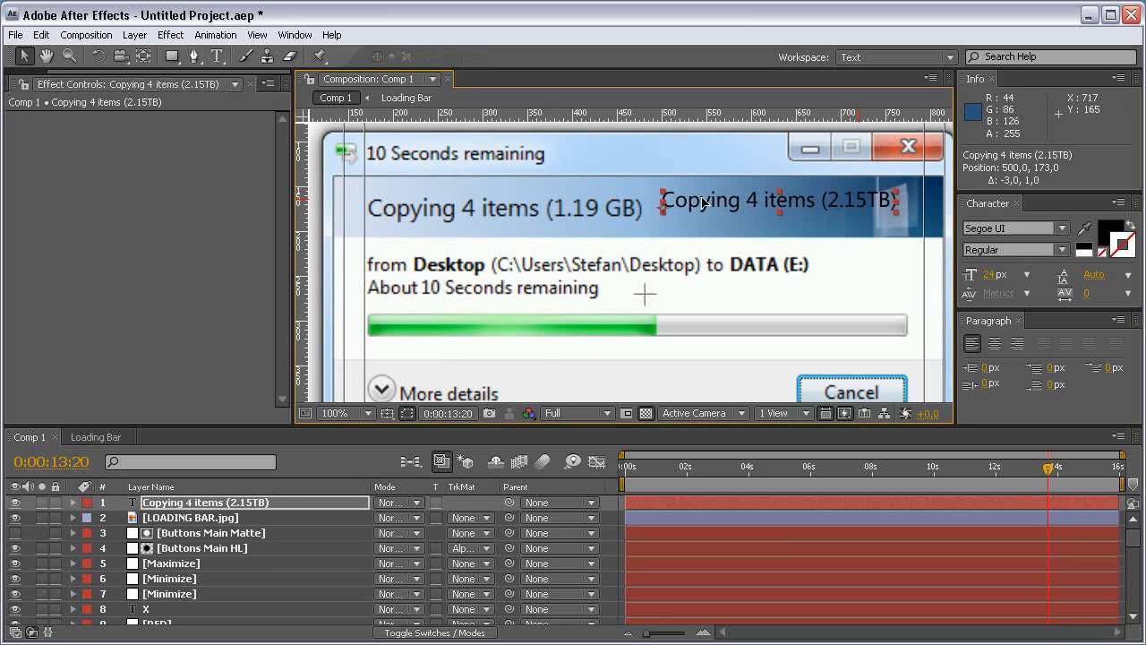
pyautogui.moveTo(855, 200); pyautogui.dragTo(567, 208)
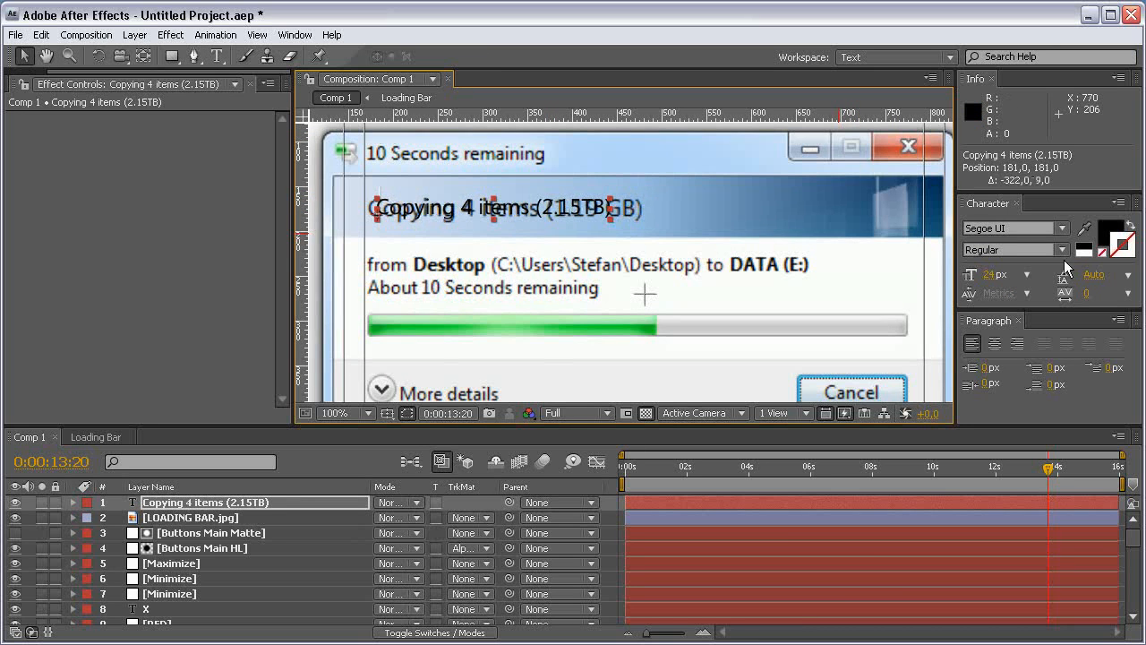
# Step: Set the "Copying 4 items (2.15TB)" text to 28 px and align its start with the reference heading
pyautogui.click(985, 276)
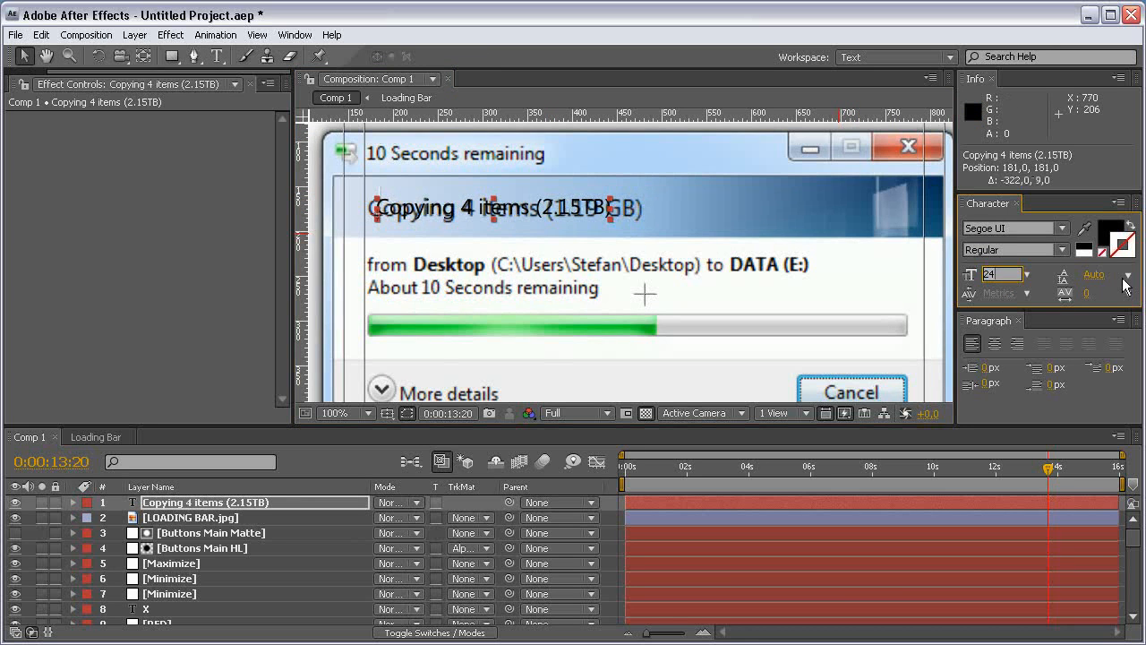
pyautogui.write('30')
pyautogui.press('Return')
pyautogui.moveTo(606, 210); pyautogui.dragTo(598, 211)
pyautogui.click(989, 274)
pyautogui.write('2')
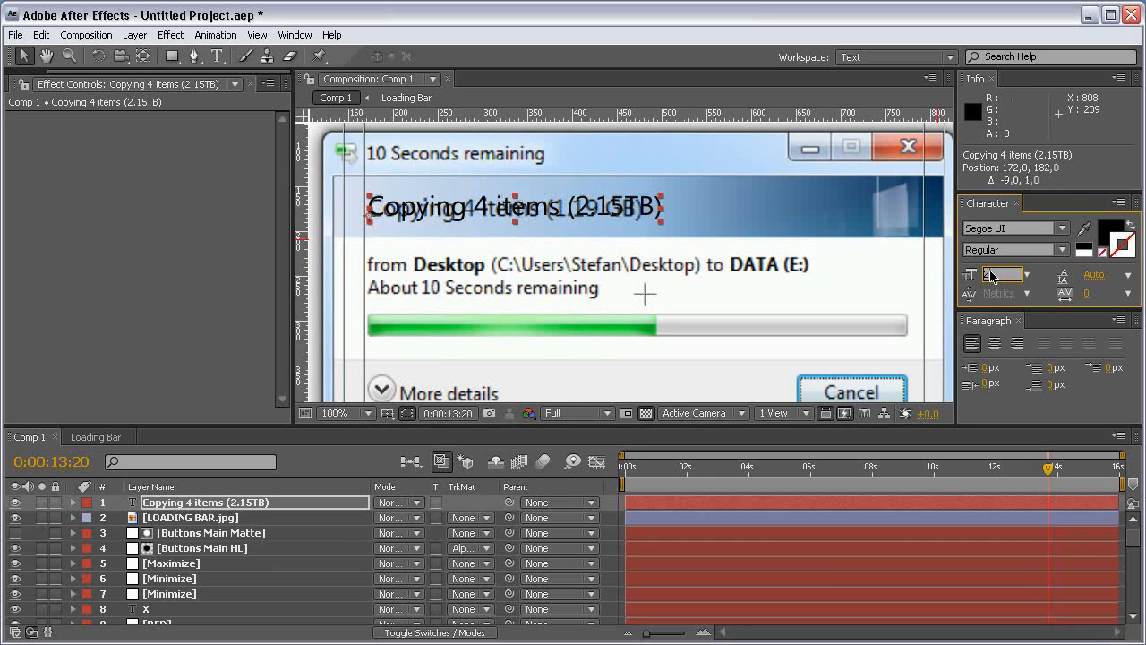
pyautogui.write('8')
pyautogui.press('Return')
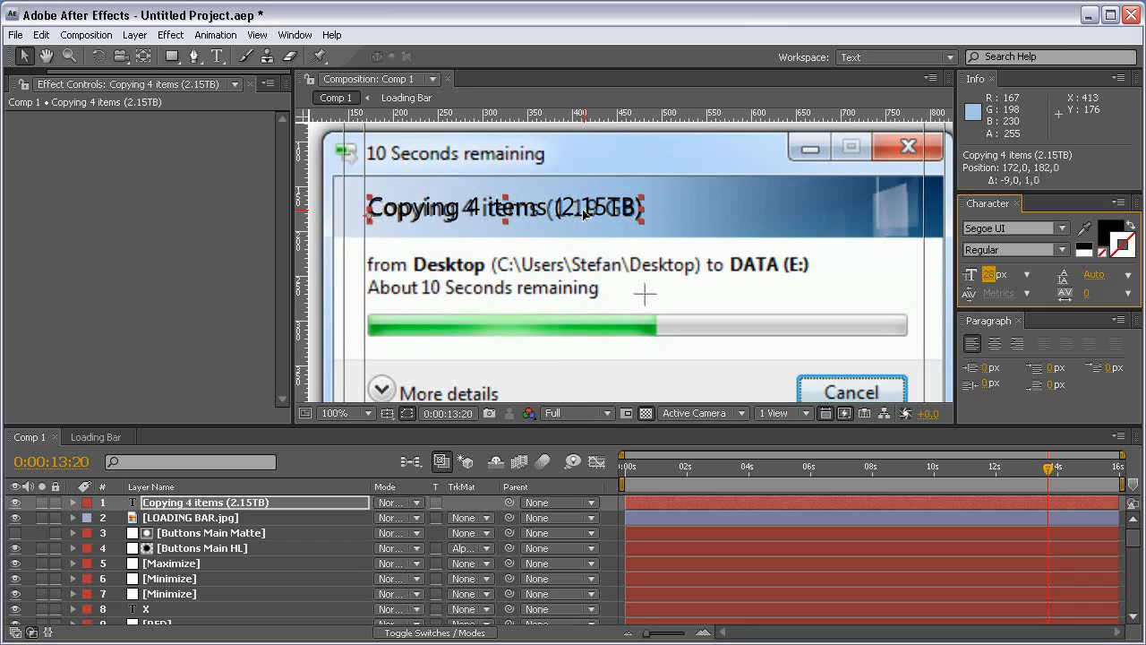
# Step: Duplicate the heading text into the title bar and change the copy's wording to "15 Seconds remaining"
pyautogui.moveTo(584, 210); pyautogui.dragTo(602, 161)
pyautogui.hotkey('ctrl', 'd')
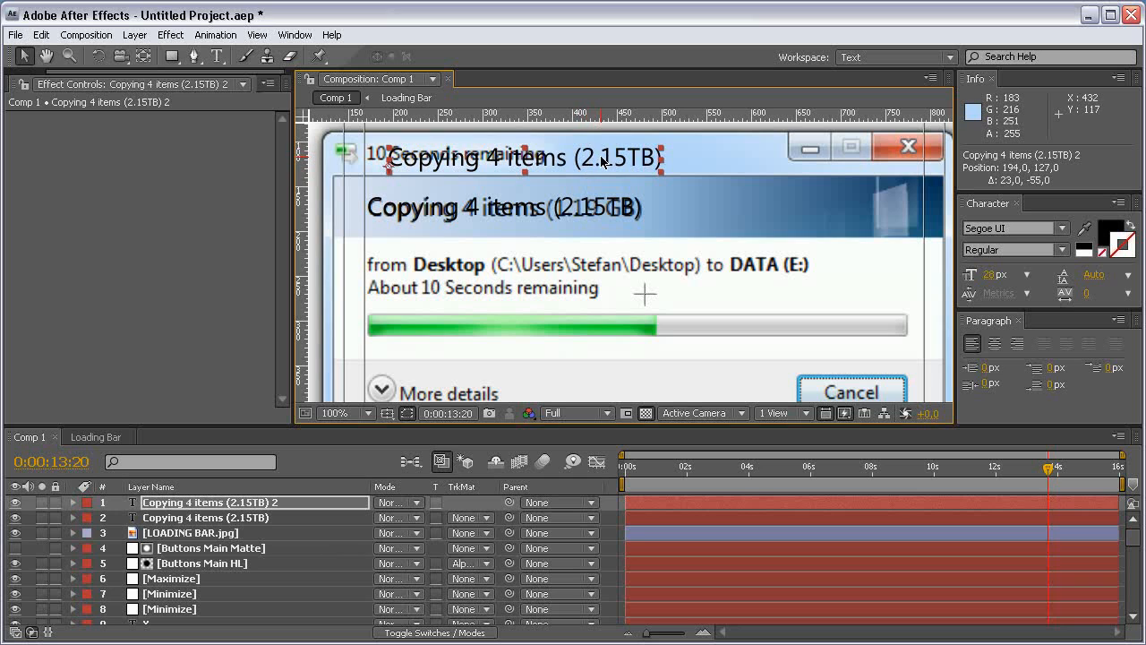
pyautogui.doubleClick(604, 160)
pyautogui.write('15')
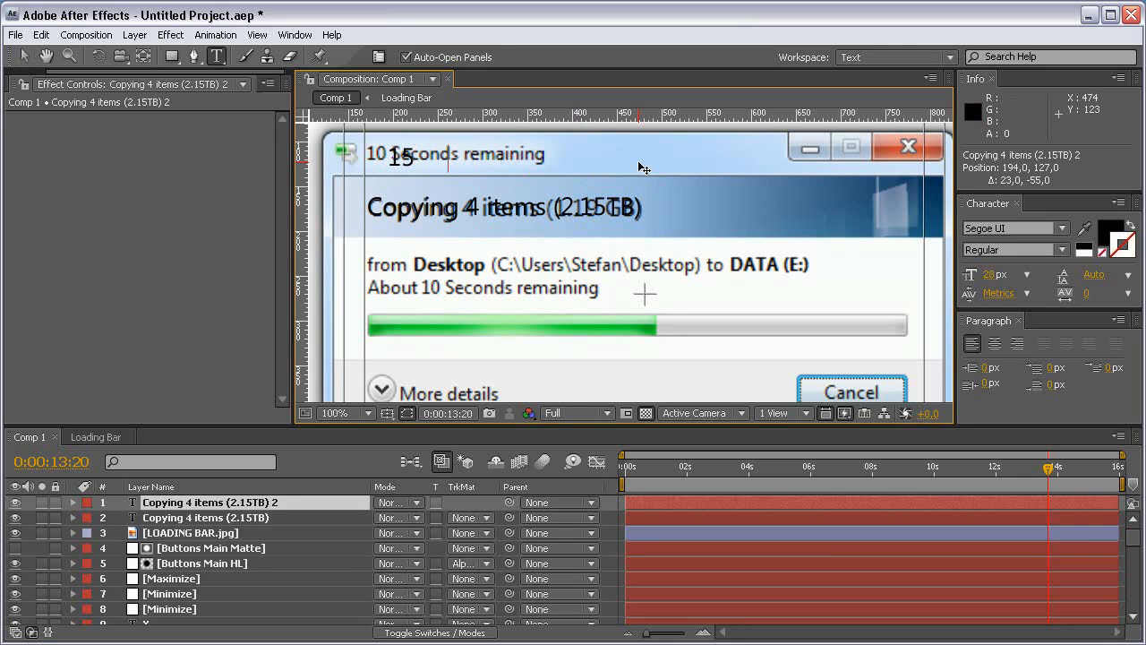
pyautogui.write(' Seconds')
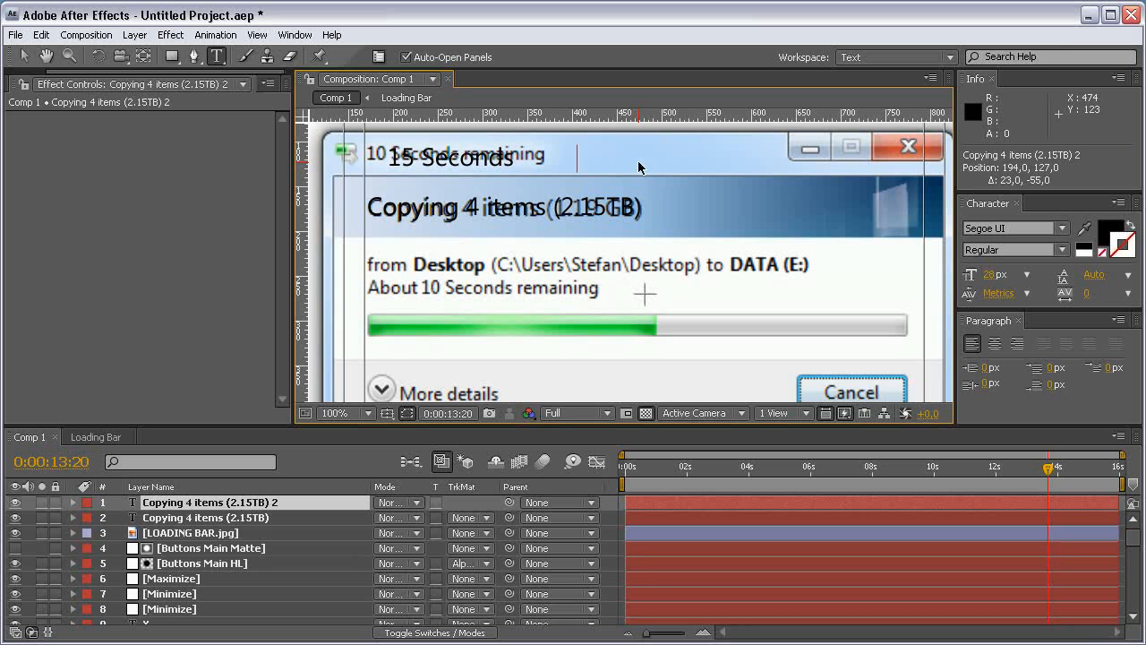
pyautogui.write(' remaining')
# Step: Set the "15 Seconds remaining" text to 22 px and align it over the reference's title text
pyautogui.hotkey('ctrl', 'a')
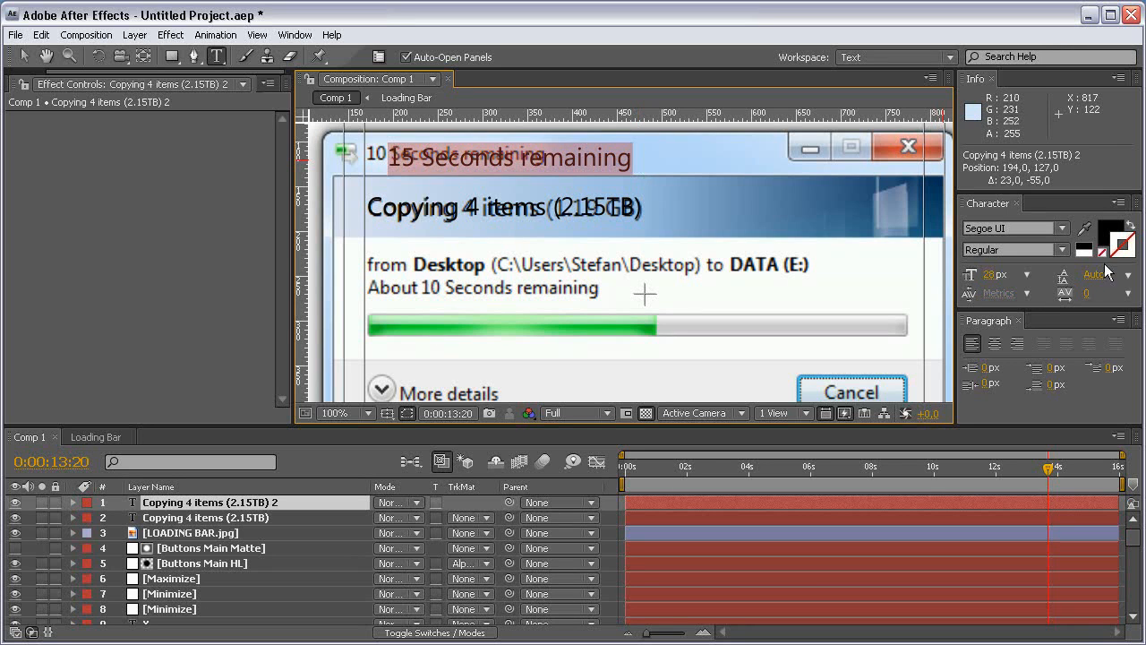
pyautogui.click(994, 274)
pyautogui.write('22')
pyautogui.press('Return')
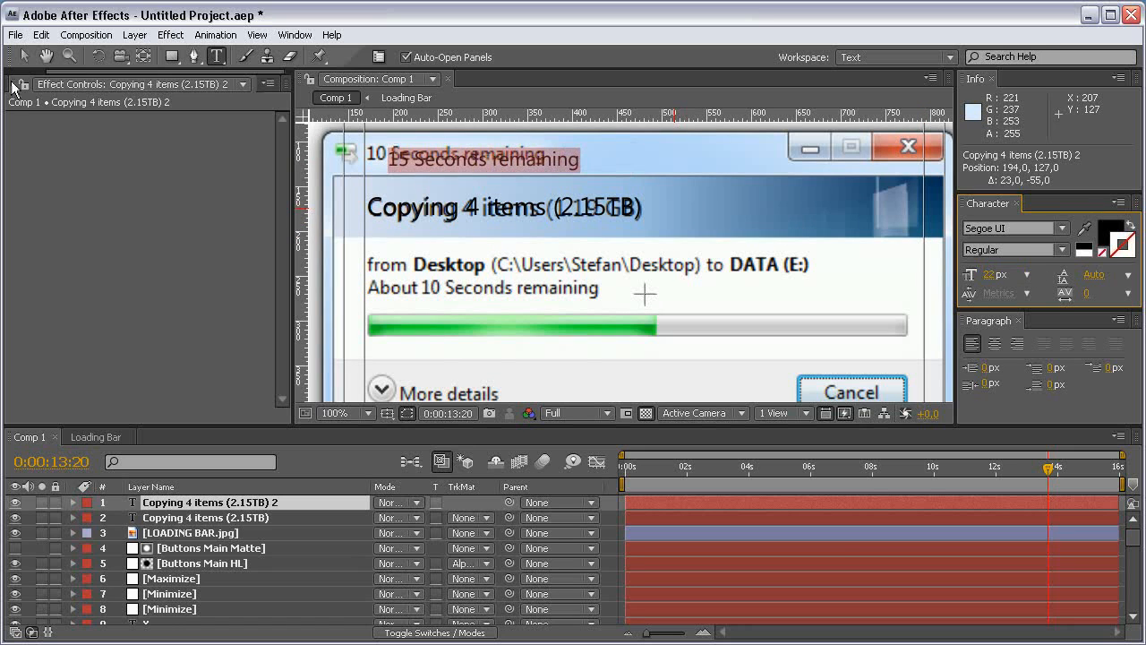
pyautogui.click(24, 56)
pyautogui.moveTo(543, 161); pyautogui.dragTo(528, 151)
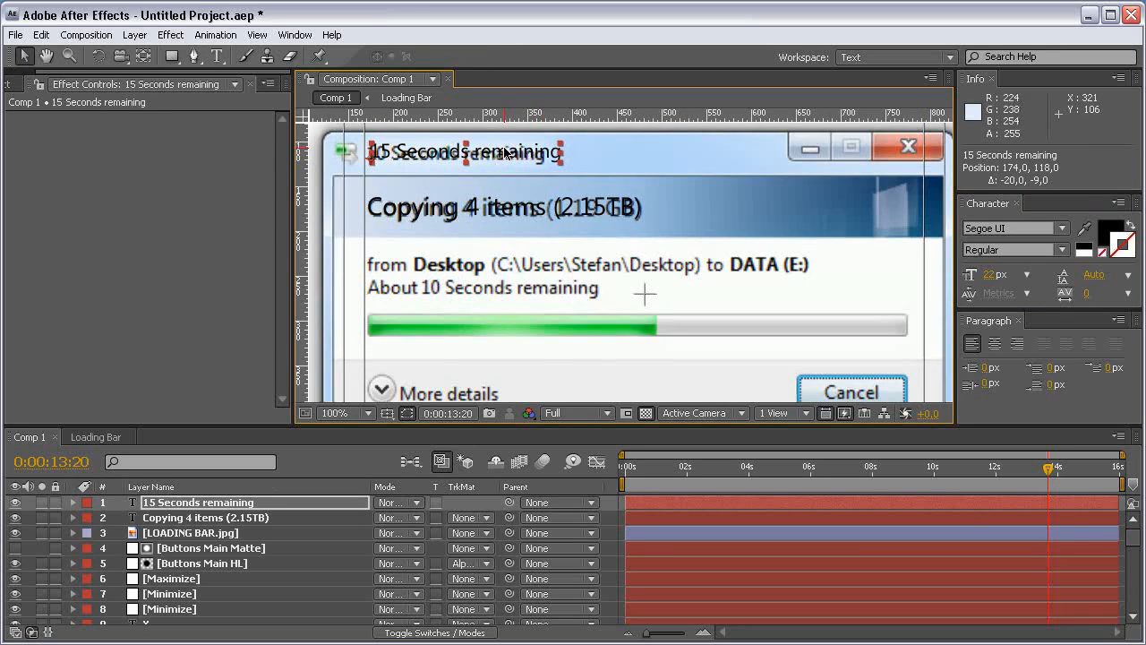
# Step: Duplicate the 15 Seconds remaining layer and set the lower copy's fill colour to white
pyautogui.hotkey('ctrl', 'd')
pyautogui.click(243, 517)
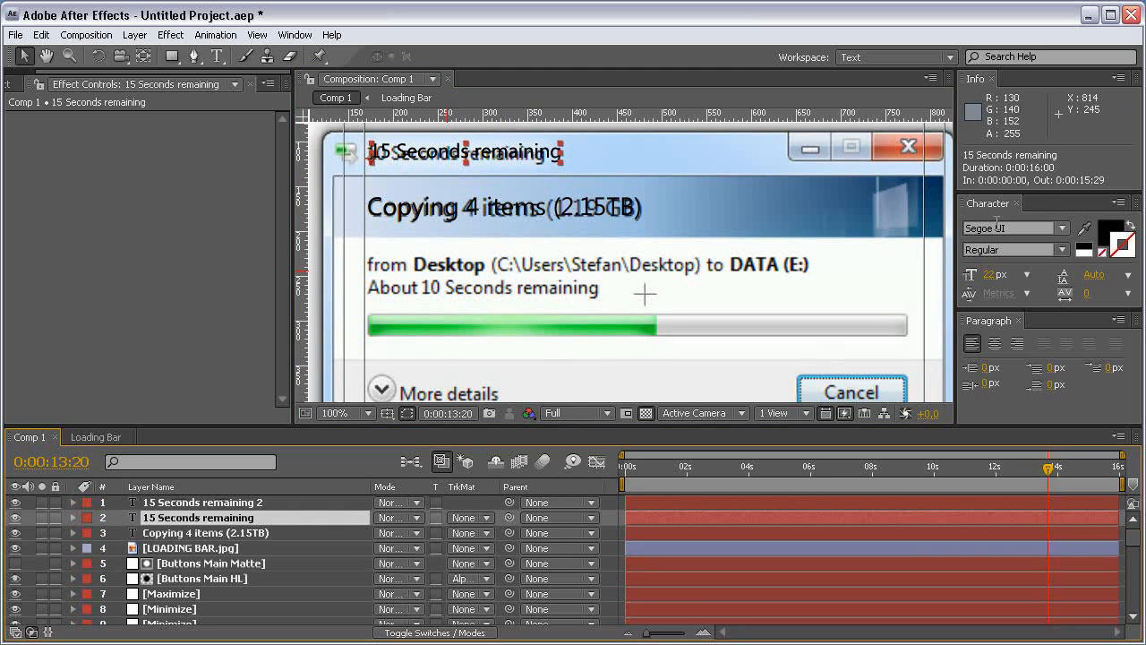
pyautogui.click(1096, 231)
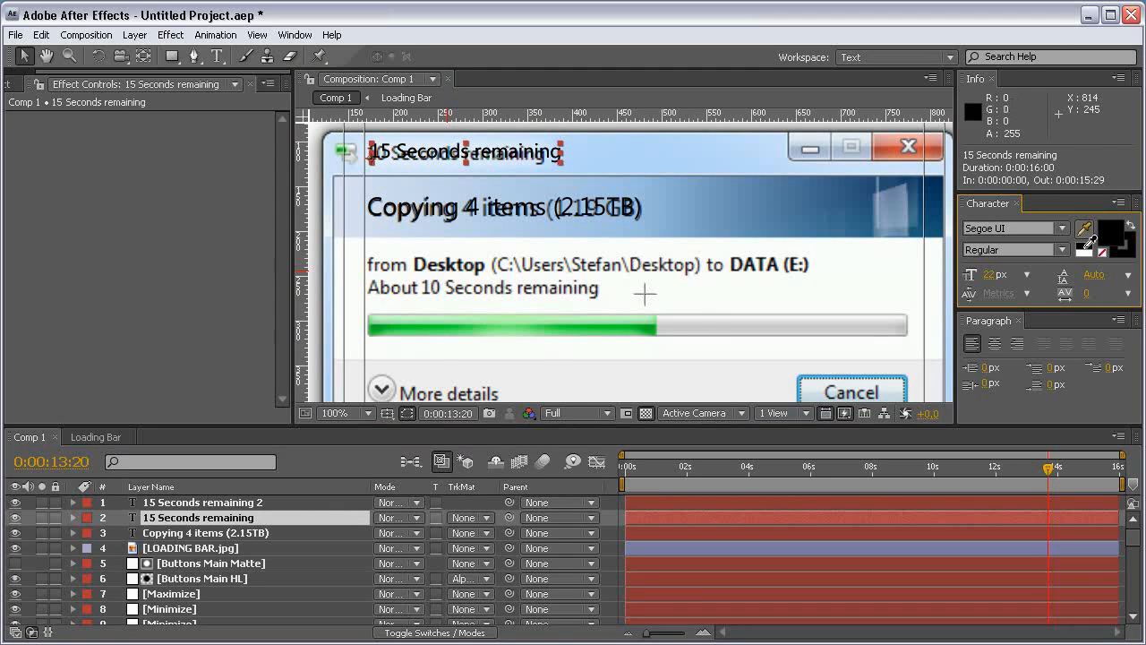
pyautogui.click(1091, 244)
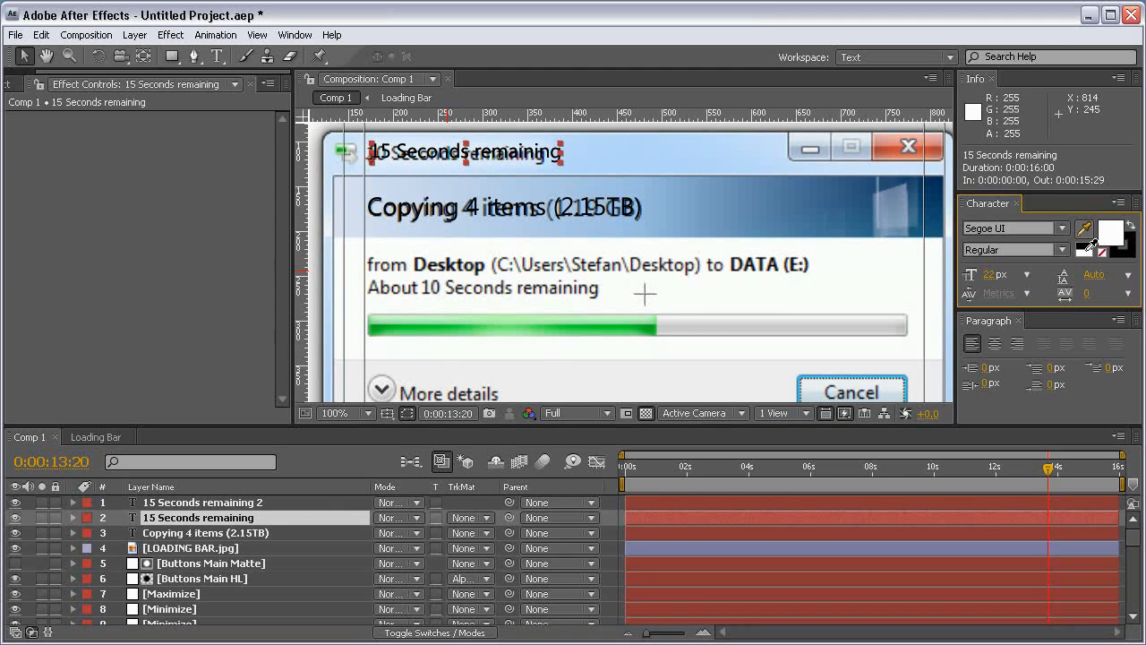
# Step: Apply Fast Blur to the white lower 15 Seconds remaining layer with blurriness 15, and hide the LOADING BAR.jpg reference
pyautogui.click(170, 35)
pyautogui.moveTo(249, 138)
pyautogui.click(445, 260)
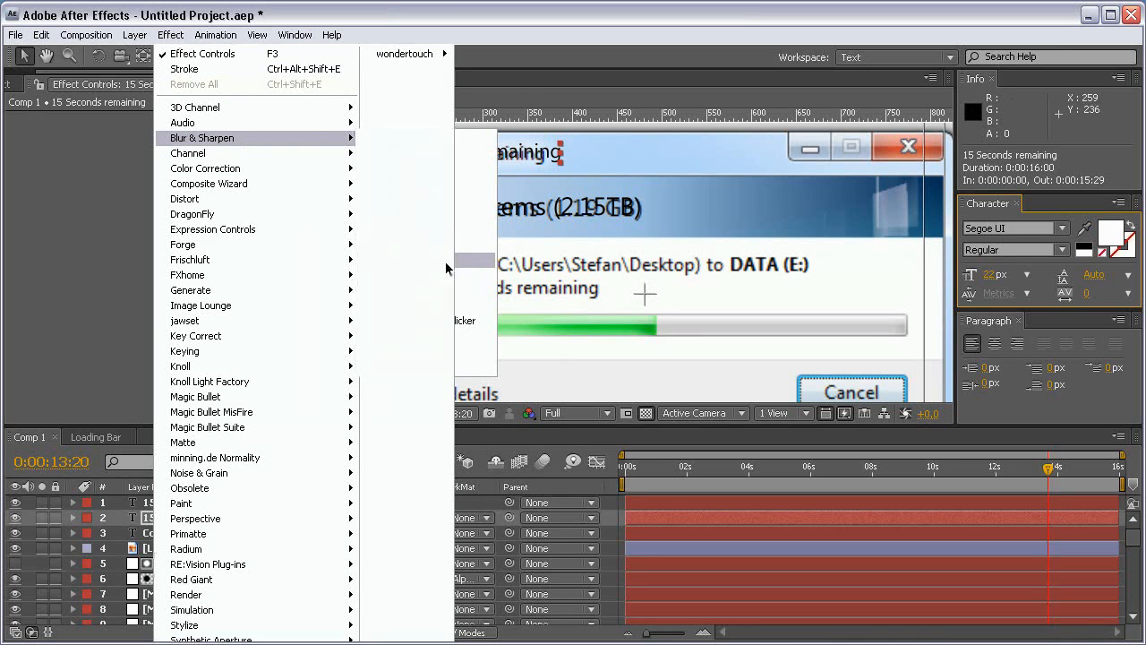
pyautogui.click(15, 550)
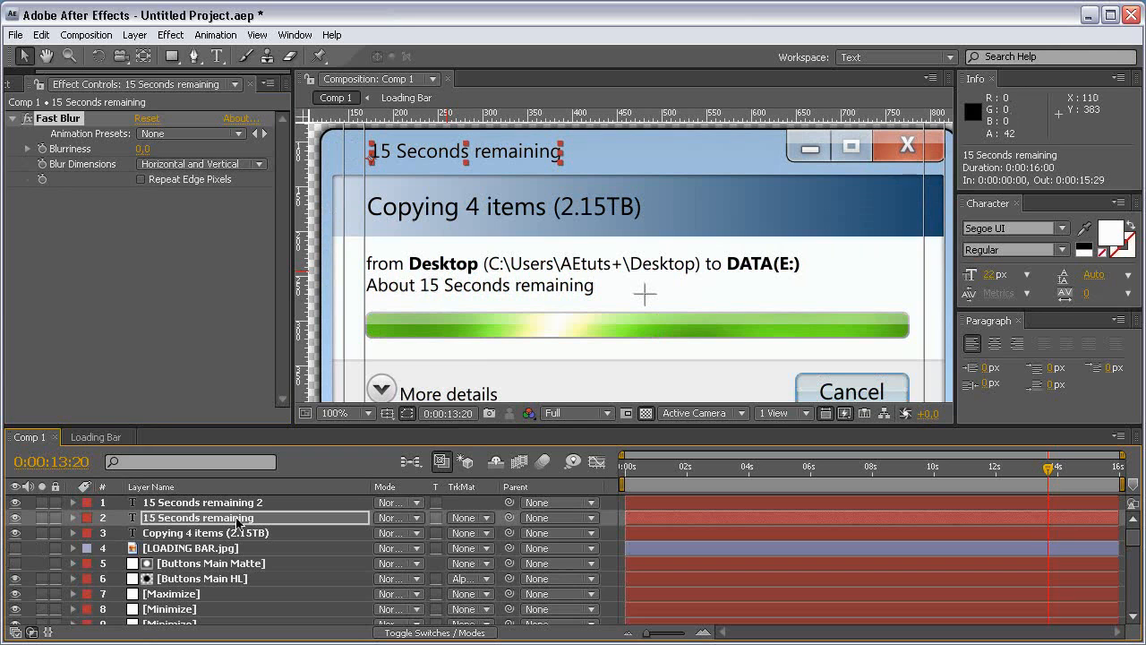
pyautogui.moveTo(143, 150); pyautogui.dragTo(172, 150)
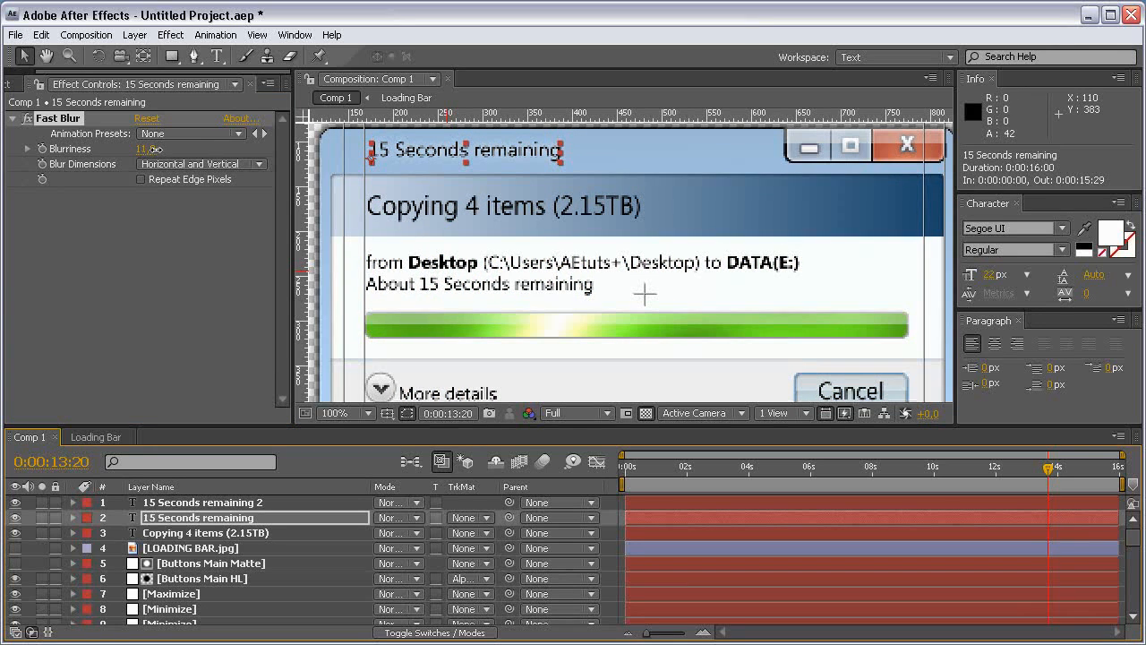
pyautogui.click(150, 148)
pyautogui.write('15')
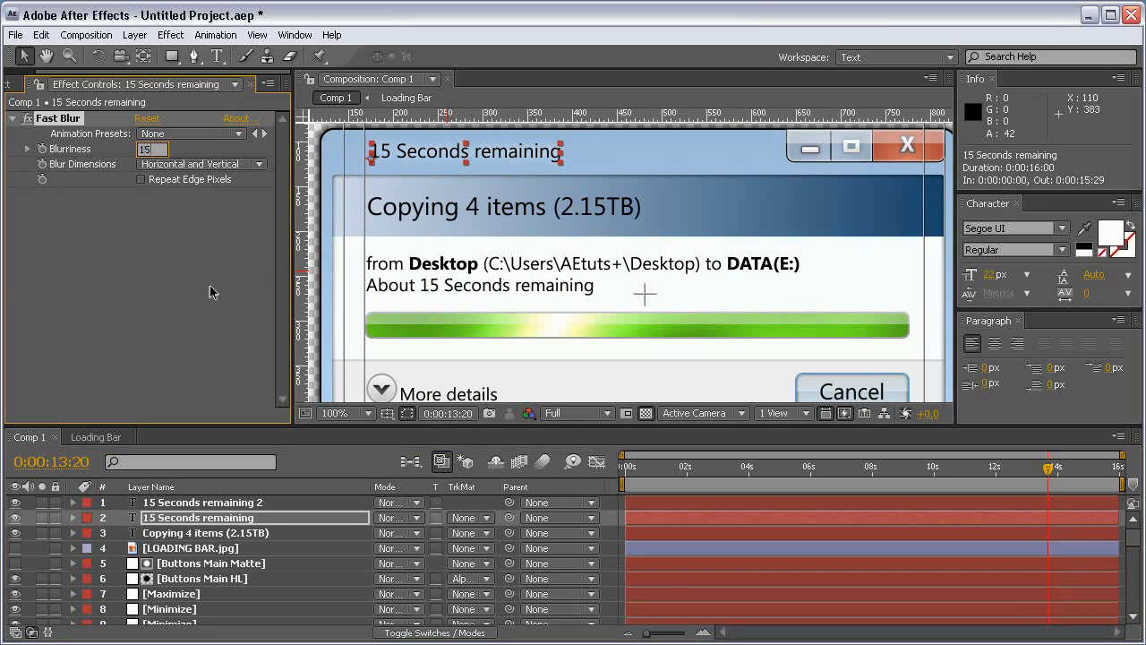
pyautogui.click(214, 292)
# Step: Set the white 15 Seconds remaining layer's blending mode to Add and its Fast Blur blurriness to 25
pyautogui.click(383, 519)
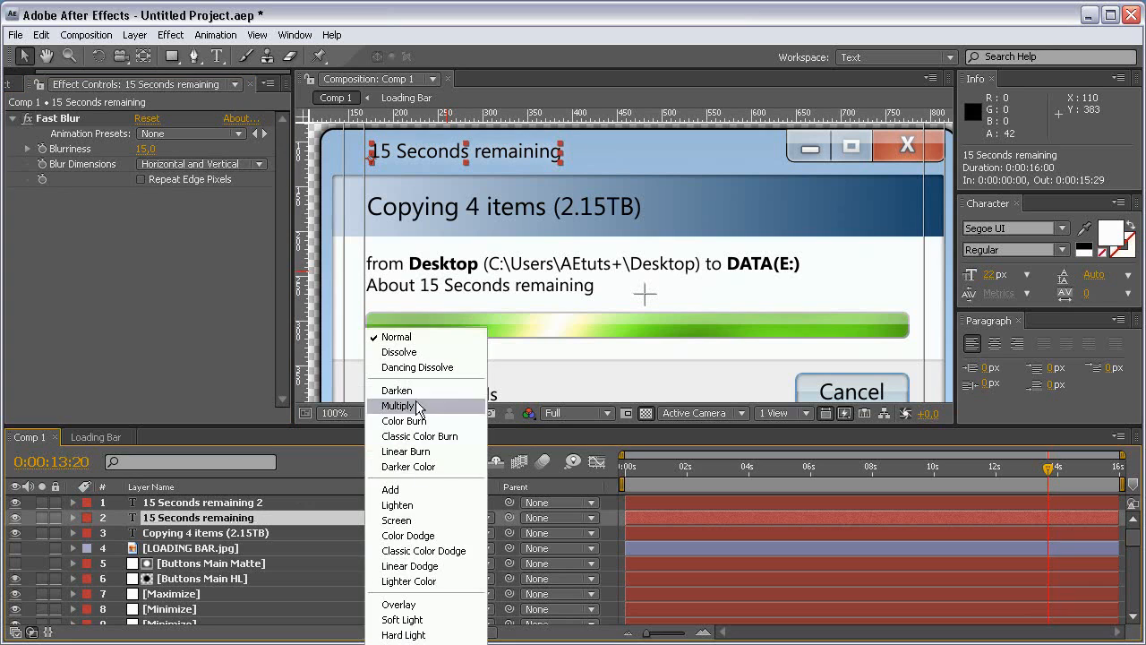
pyautogui.click(398, 493)
pyautogui.click(145, 149)
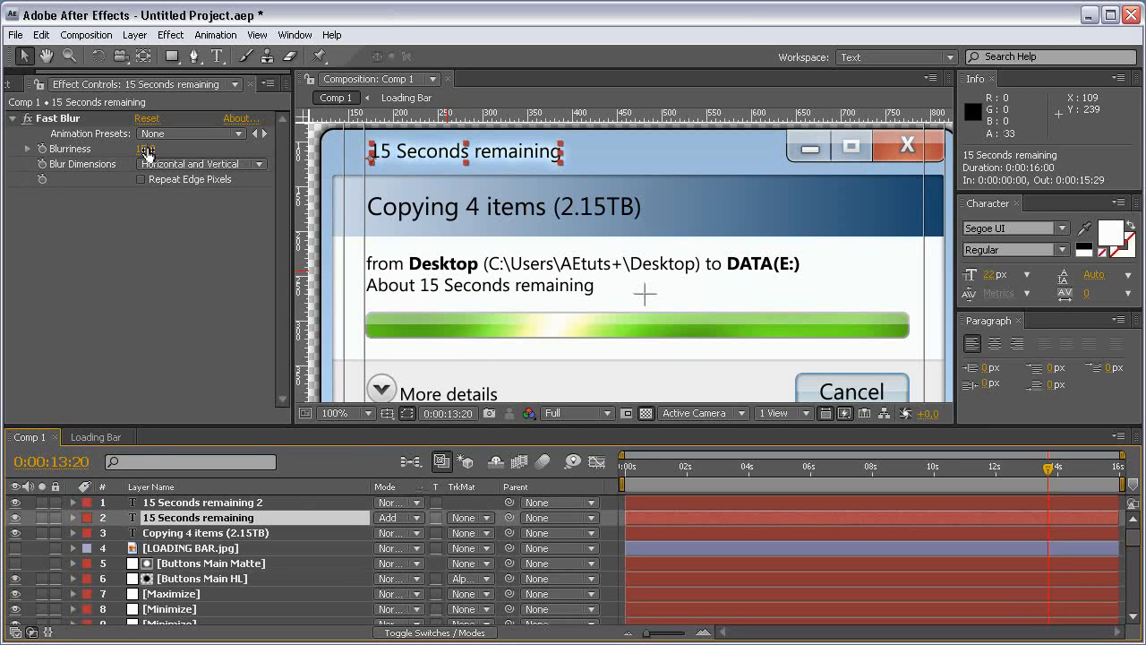
pyautogui.write('25')
pyautogui.click(167, 249)
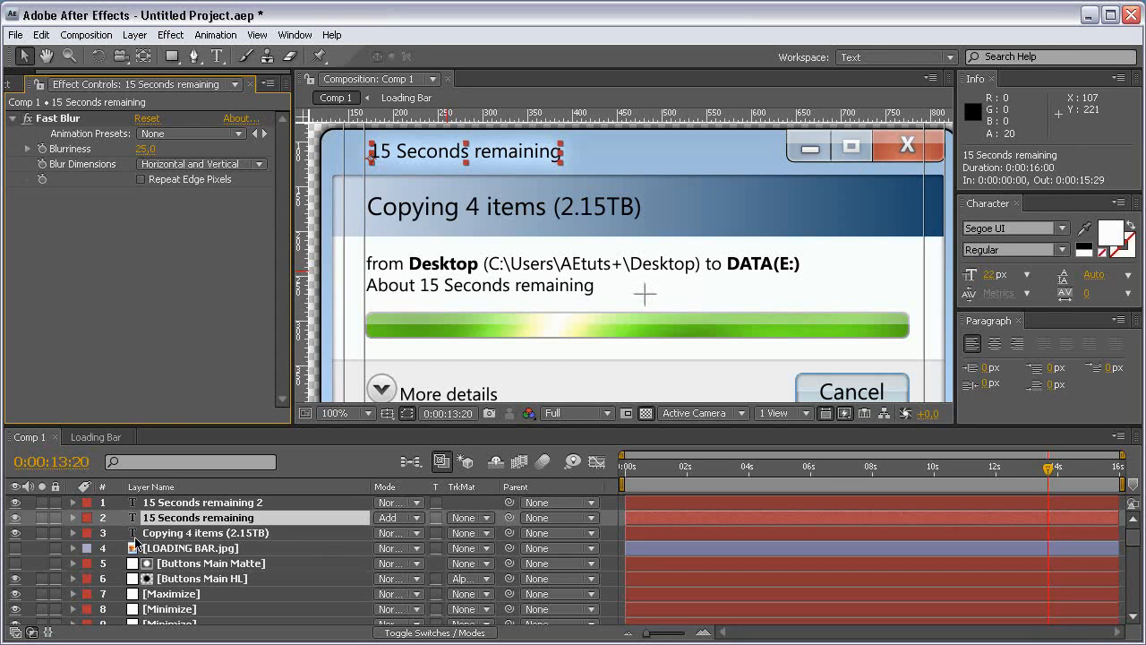
# Step: Move LOADING BAR.jpg above all other layers, make it visible, and examine the reference's header graphic in an enlarged composition view
pyautogui.moveTo(203, 556); pyautogui.dragTo(219, 506)
pyautogui.click(13, 503)
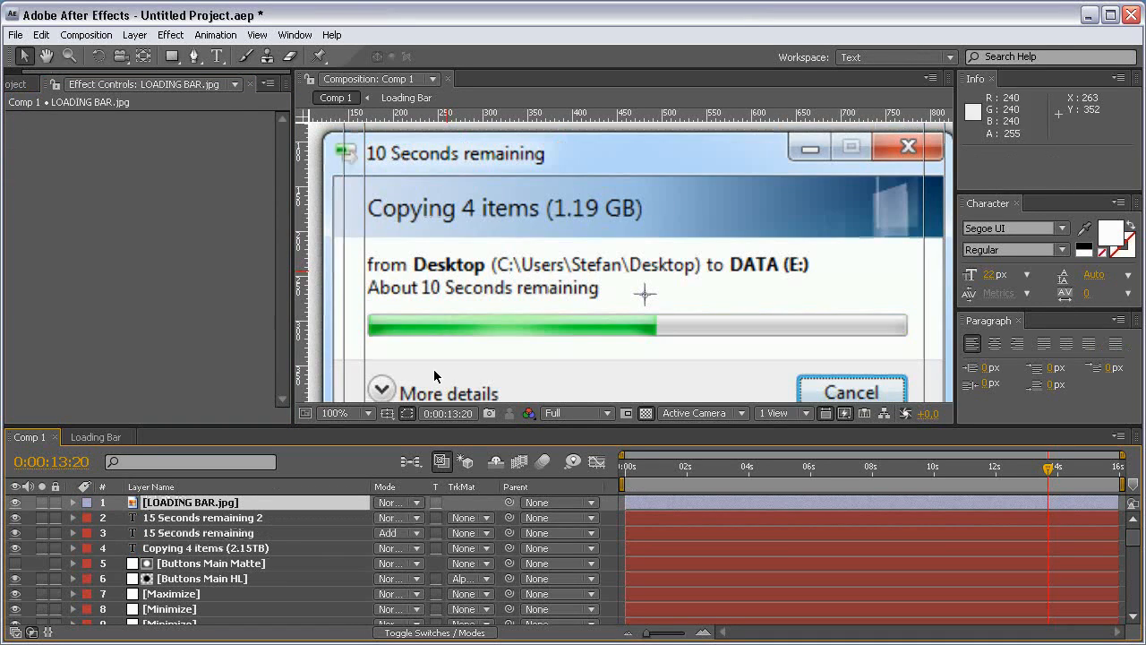
pyautogui.press('`')
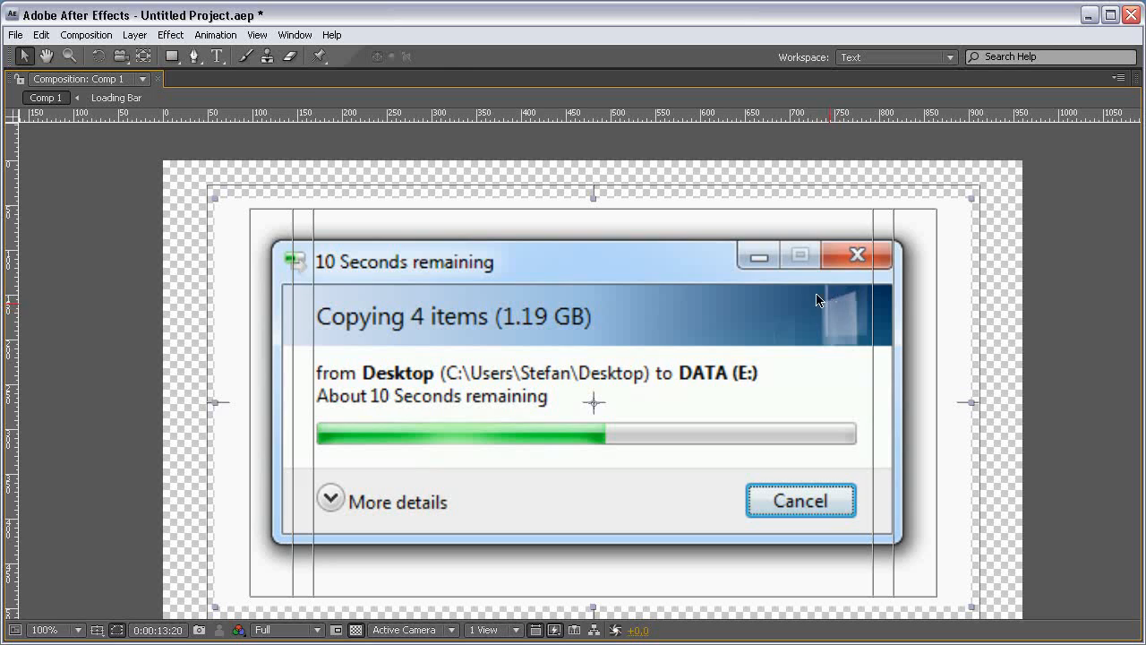
pyautogui.press('`')
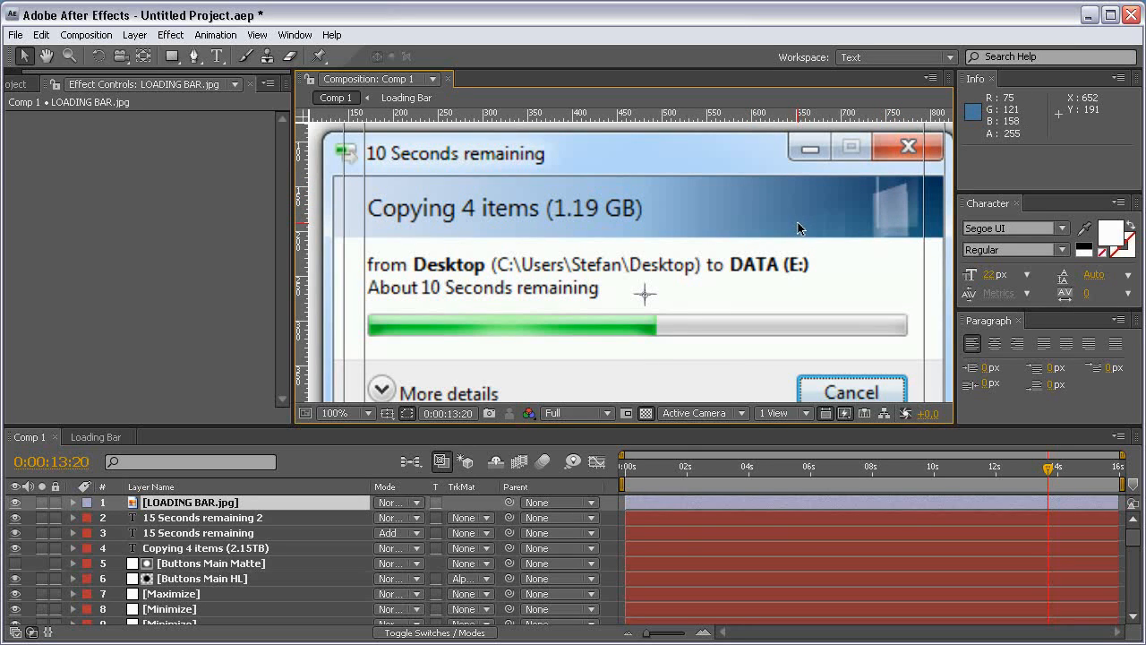
# Step: Create a new 960 x 540 px composition named "Transfer ANimation" at 30 fps with a 16-second duration
pyautogui.hotkey('ctrl', 'n')
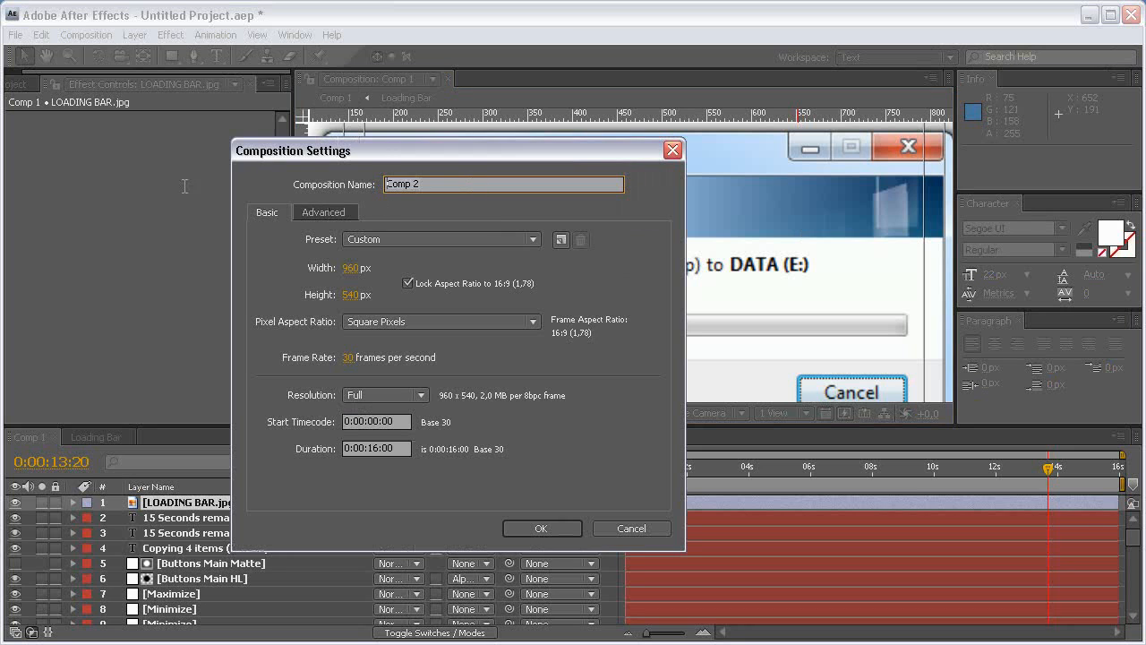
pyautogui.write('Transfer ANimati')
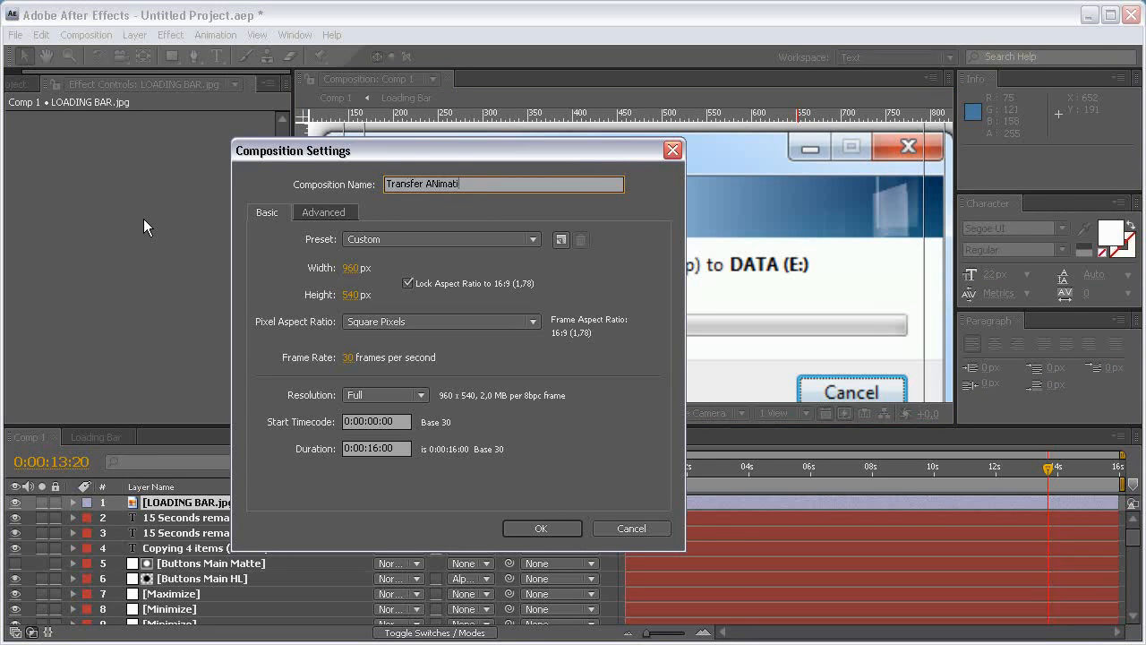
pyautogui.write('on')
pyautogui.press('Return')
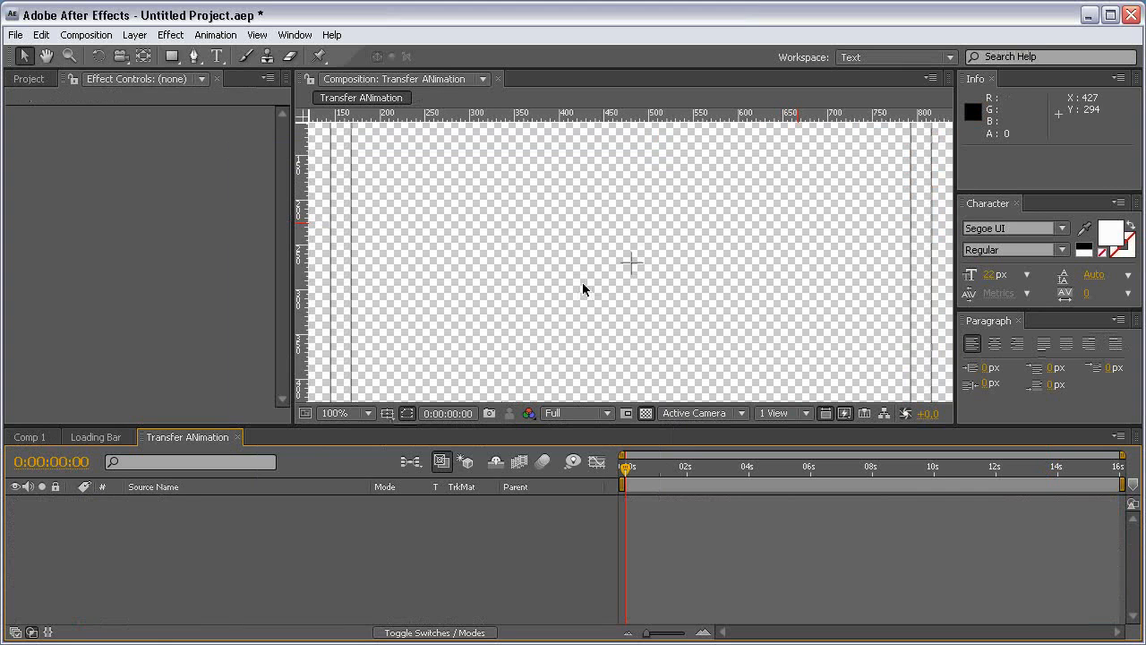
# Step: Add a white 960 x 540 px solid to the Transfer ANimation composition
pyautogui.press(',')
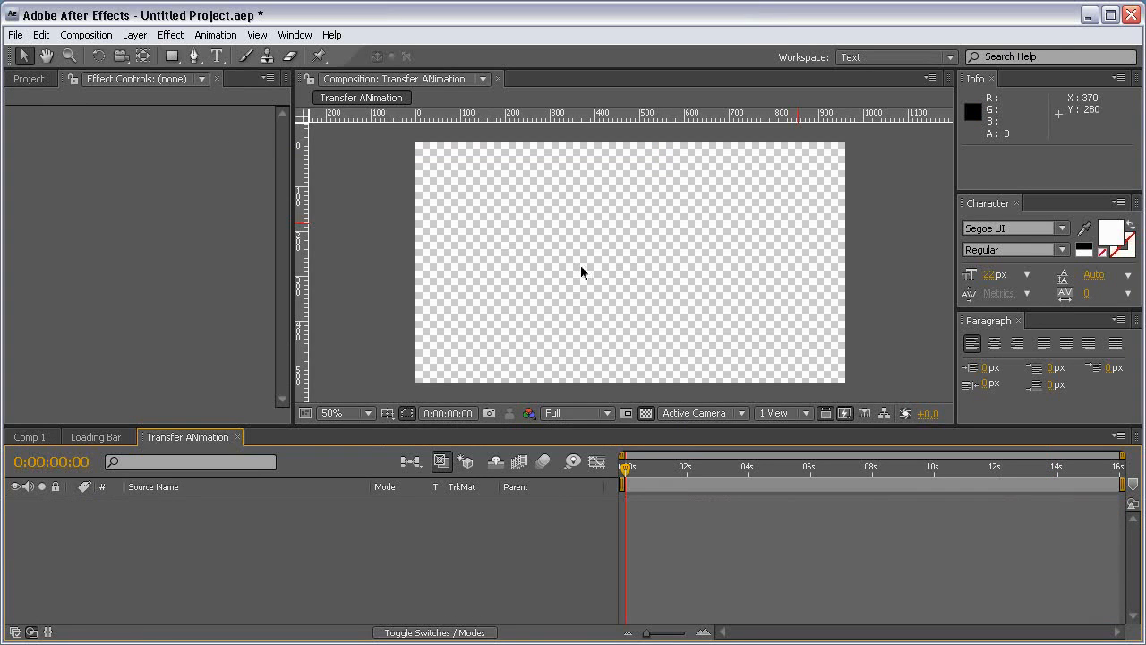
pyautogui.hotkey('ctrl', 'y')
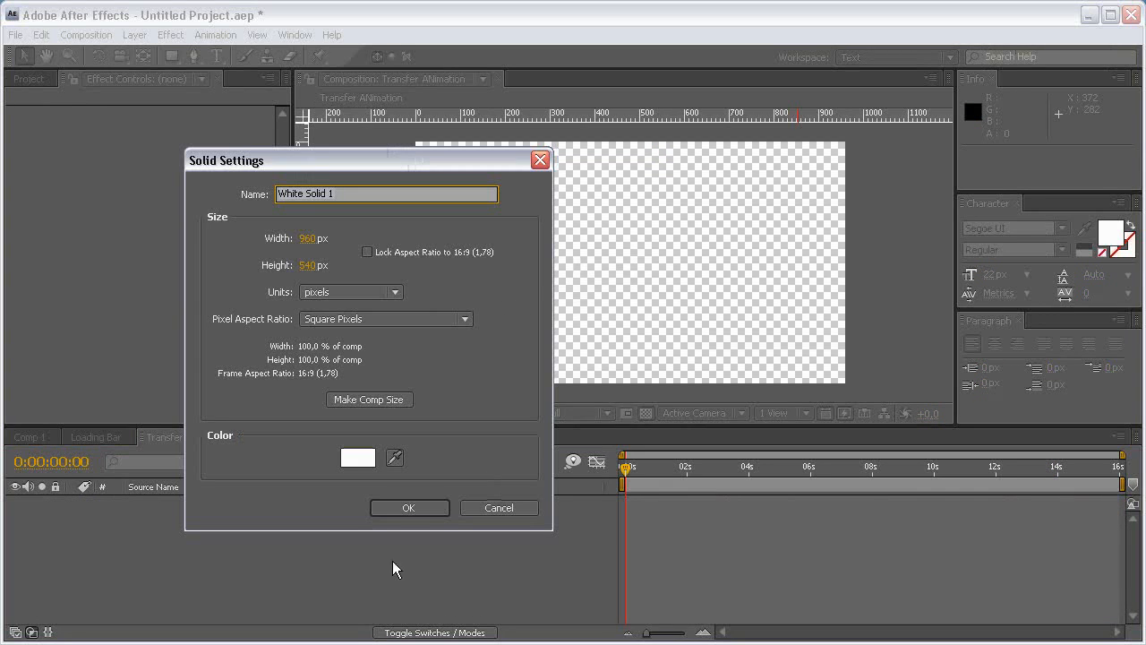
pyautogui.click(408, 508)
# Step: Reveal the white solid's scale and unlink its horizontal and vertical proportions
pyautogui.press('s')
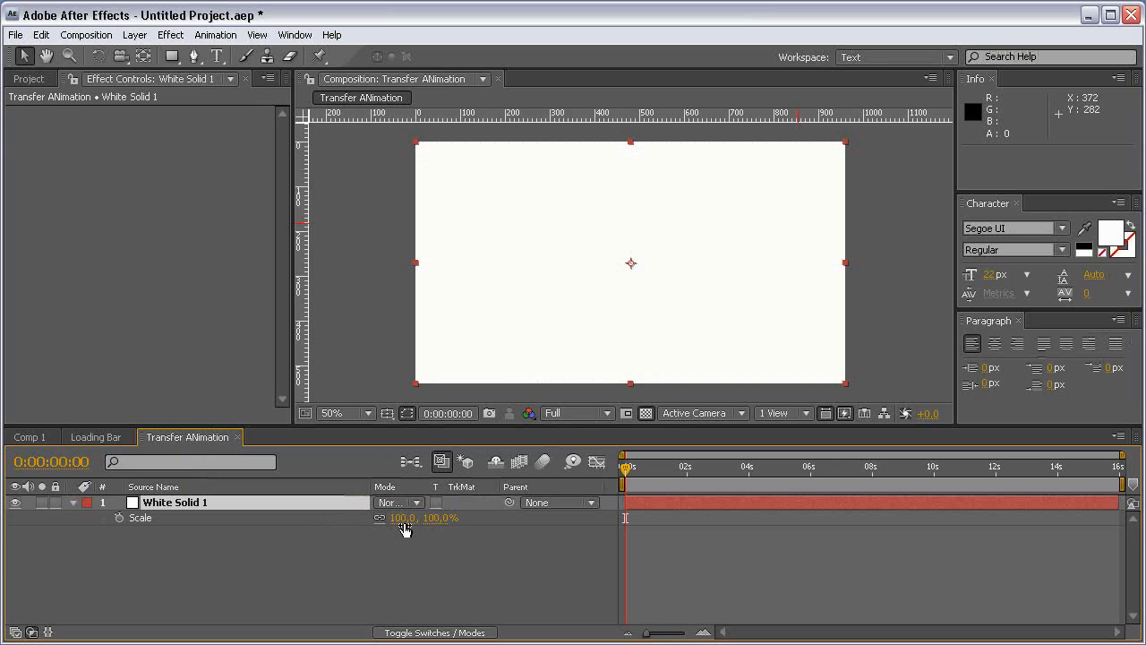
pyautogui.click(417, 558)
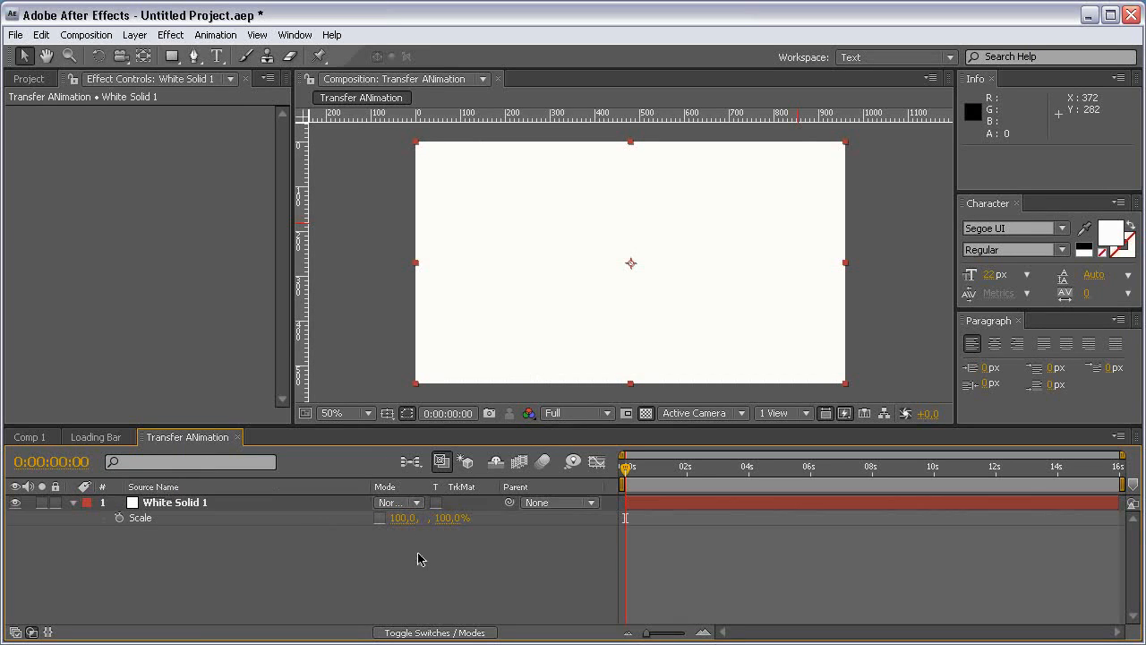
# Step: Scale White Solid 1 non-proportionally to 20% horizontally and about 58% vertically
pyautogui.moveTo(407, 519); pyautogui.dragTo(347, 519)
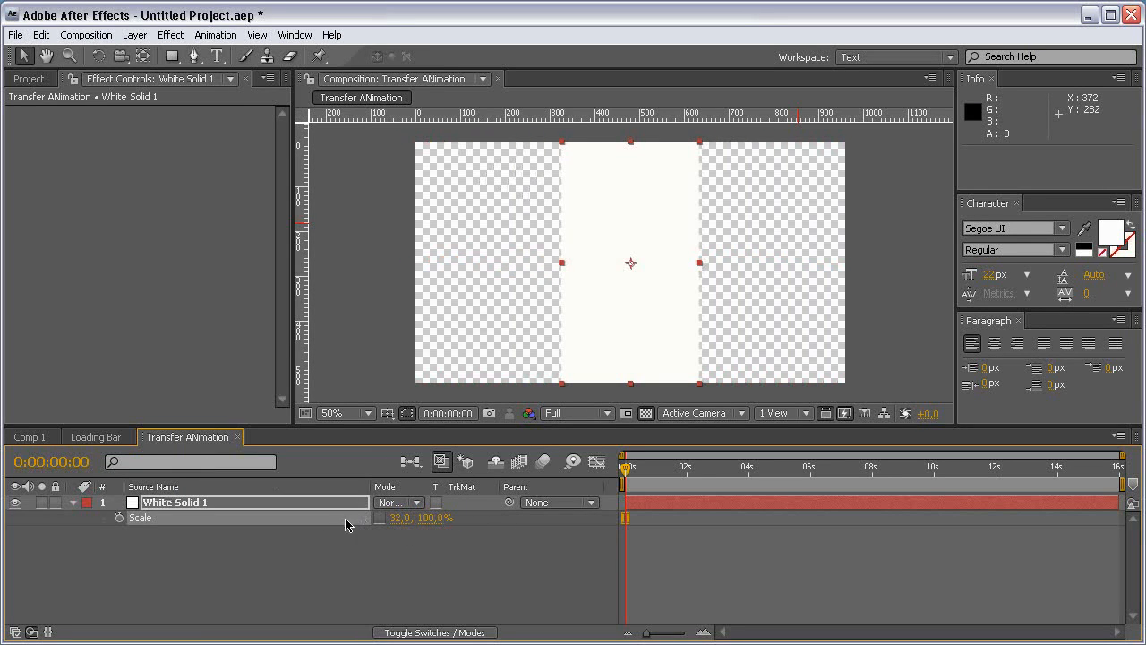
pyautogui.click(397, 519)
pyautogui.write('30')
pyautogui.press('Return')
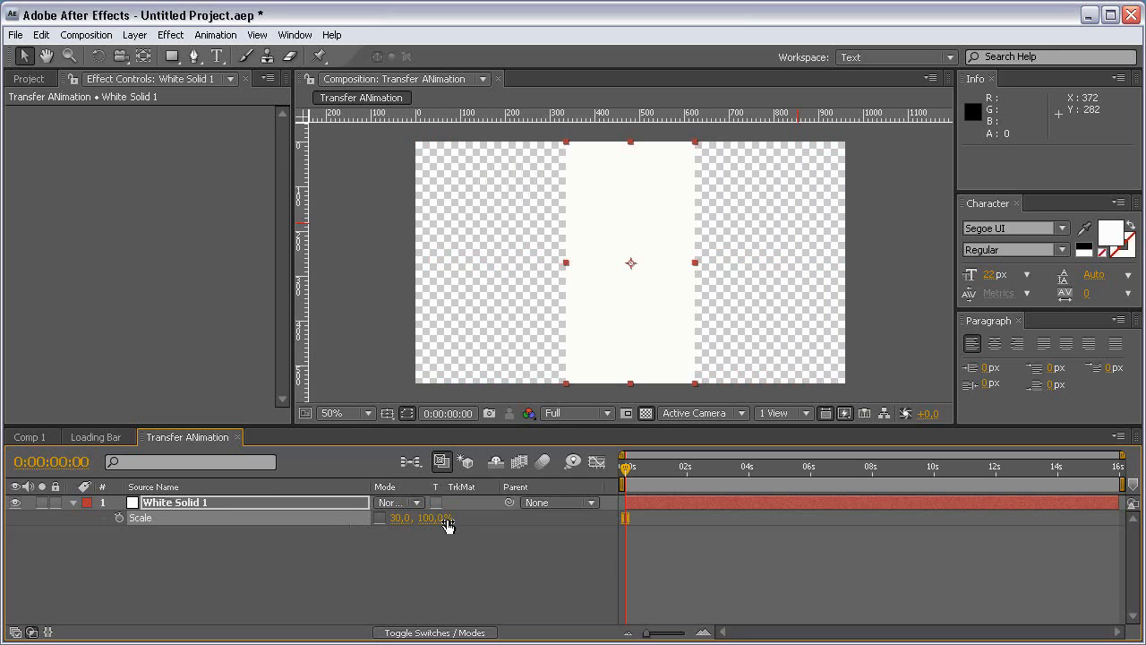
pyautogui.moveTo(448, 525); pyautogui.dragTo(405, 518)
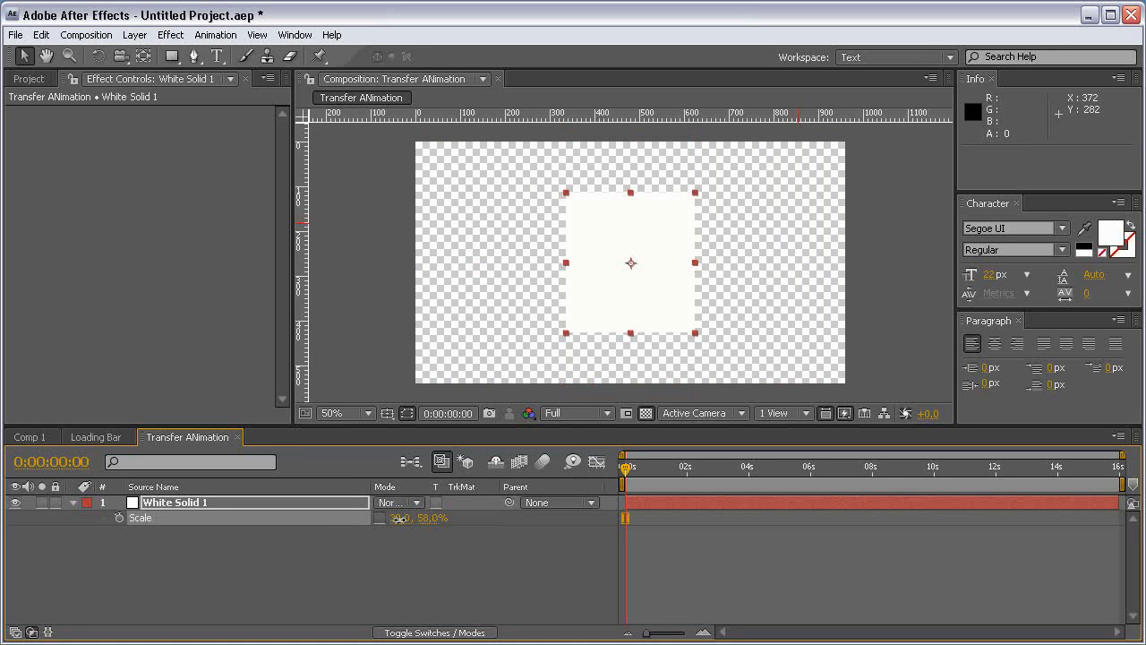
pyautogui.click(398, 519)
pyautogui.press('Return')
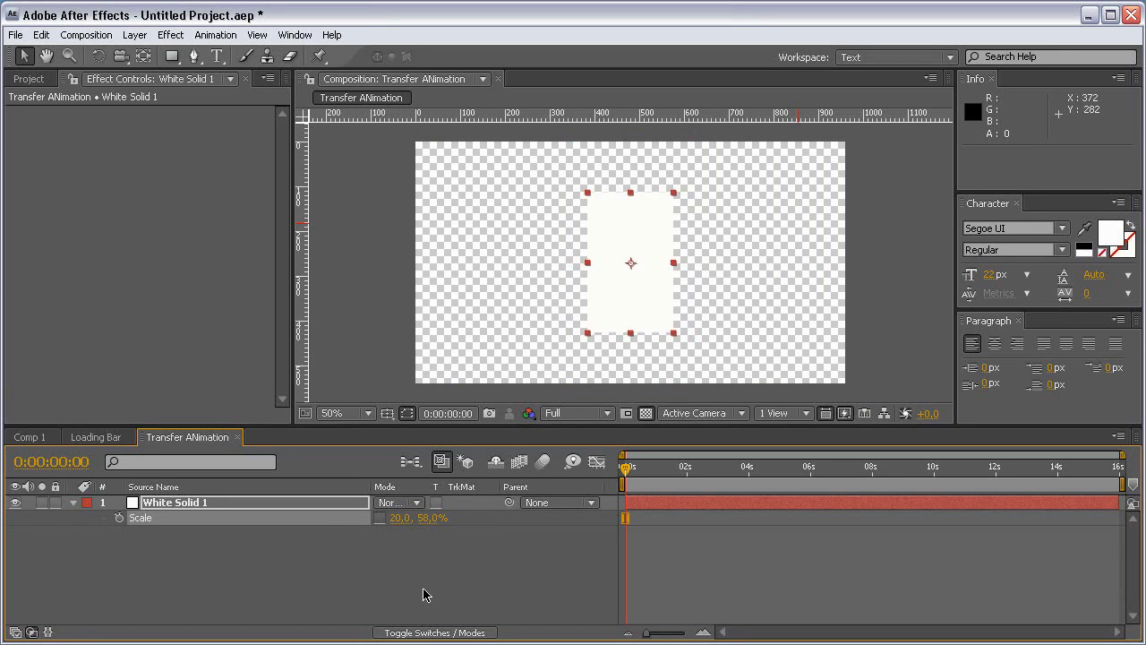
# Step: Set the vertical scale of White Solid 1 to 45%
pyautogui.click(430, 517)
pyautogui.write('40')
pyautogui.press('Return')
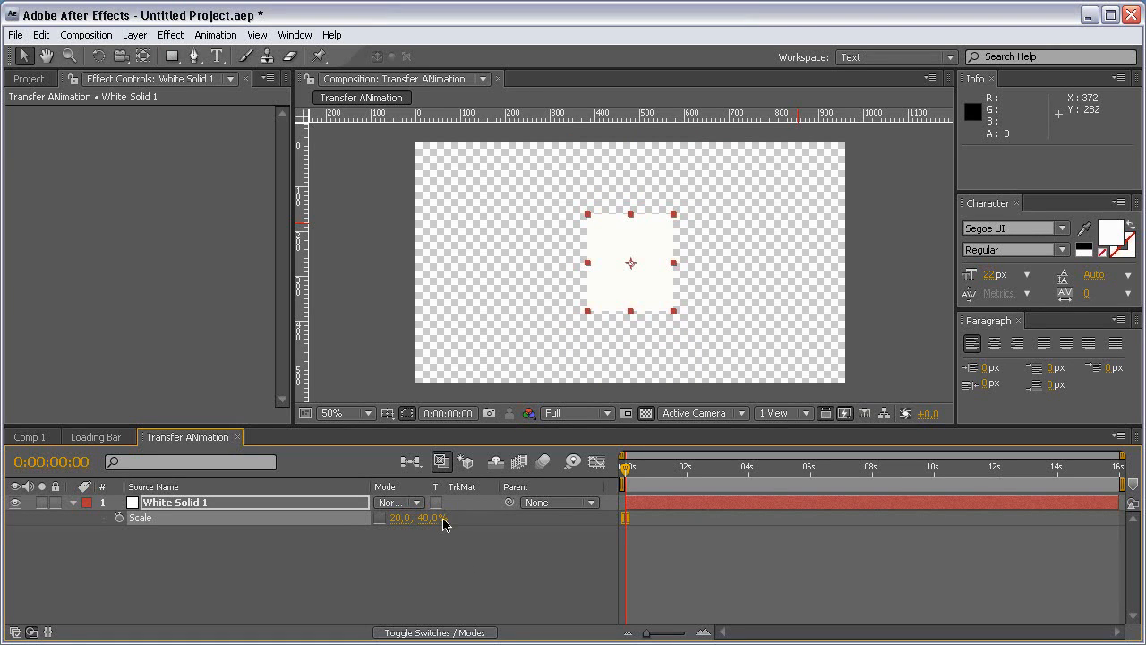
pyautogui.click(430, 518)
pyautogui.write('45')
pyautogui.press('Return')
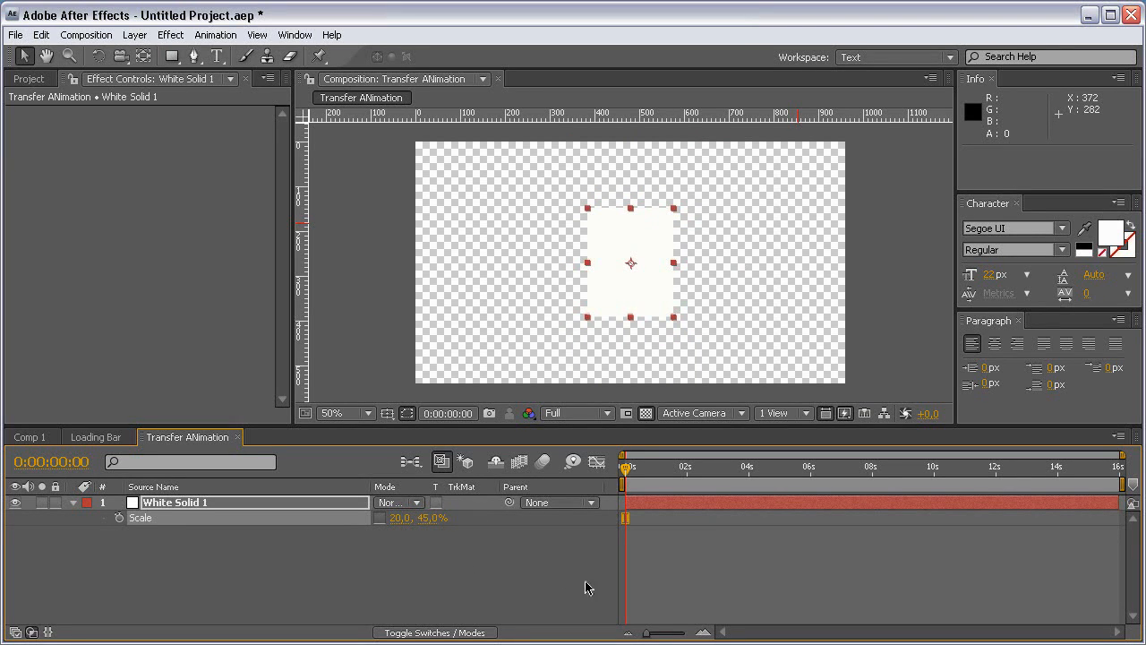
# Step: Add a rectangular mask that covers the whole White Solid 1 layer
pyautogui.click(694, 212)
pyautogui.press('/')
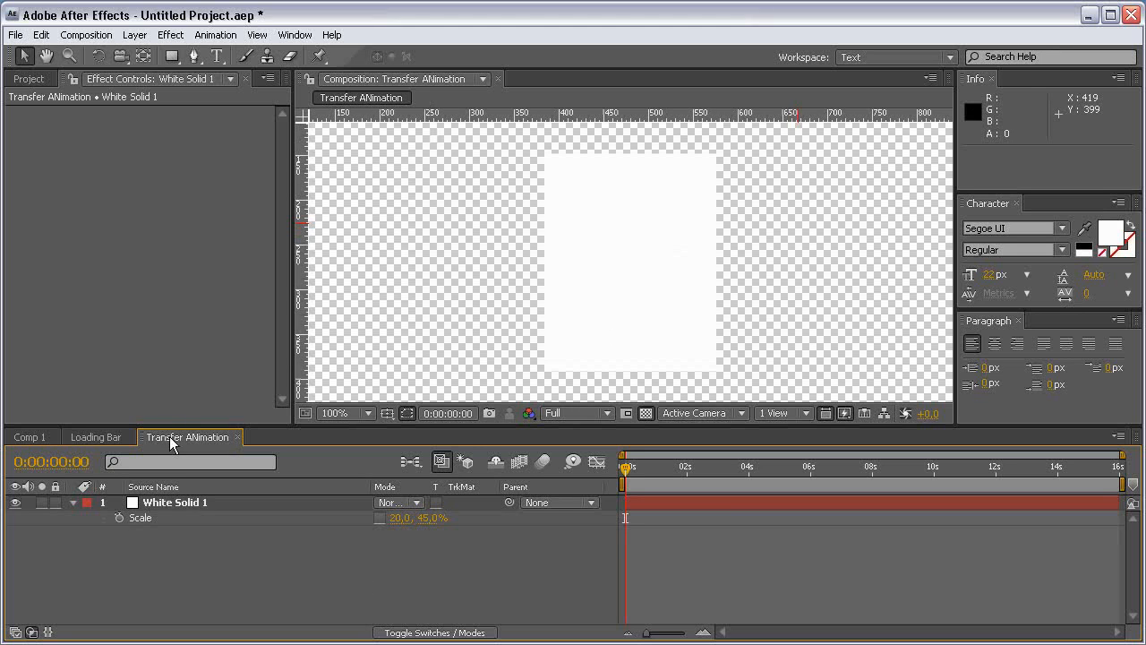
pyautogui.click(204, 507)
pyautogui.doubleClick(172, 55)
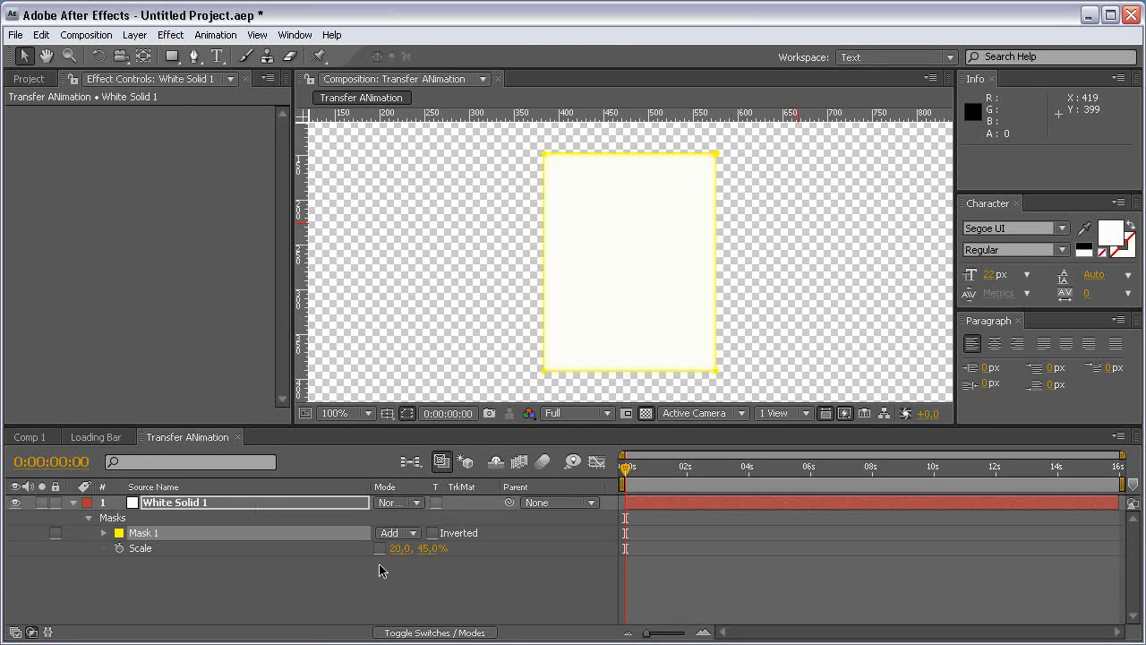
# Step: Set the opacity of White Solid 1 to 15% and turn off the transparency grid in the composition view
pyautogui.press('t')
pyautogui.click(386, 517)
pyautogui.write('15')
pyautogui.press('Return')
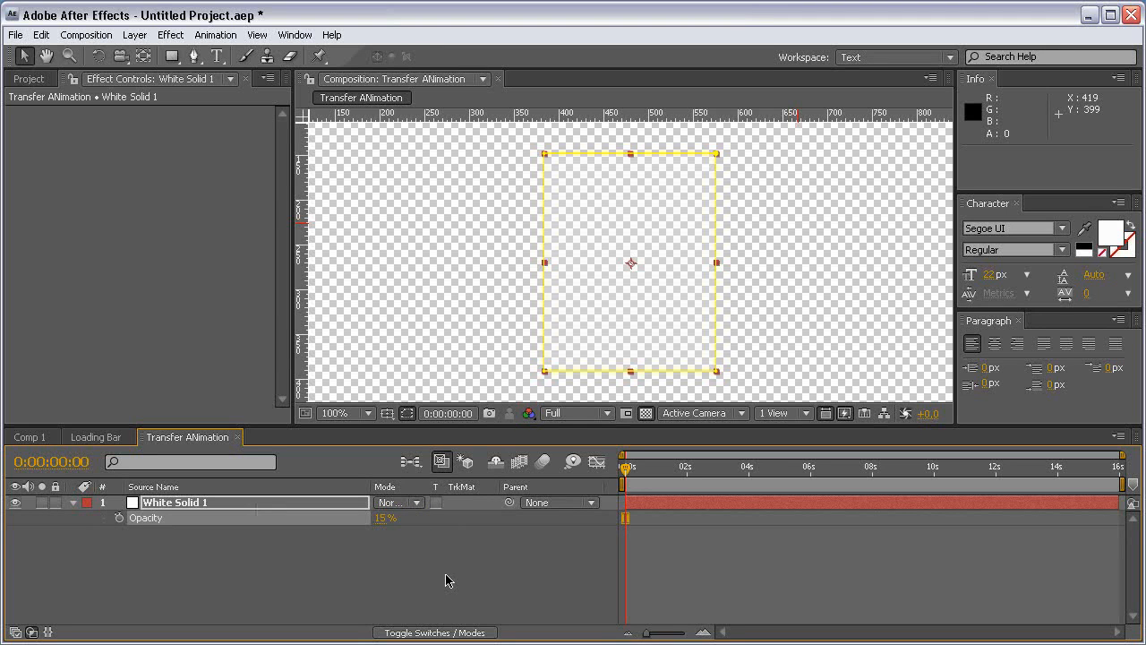
pyautogui.click(645, 412)
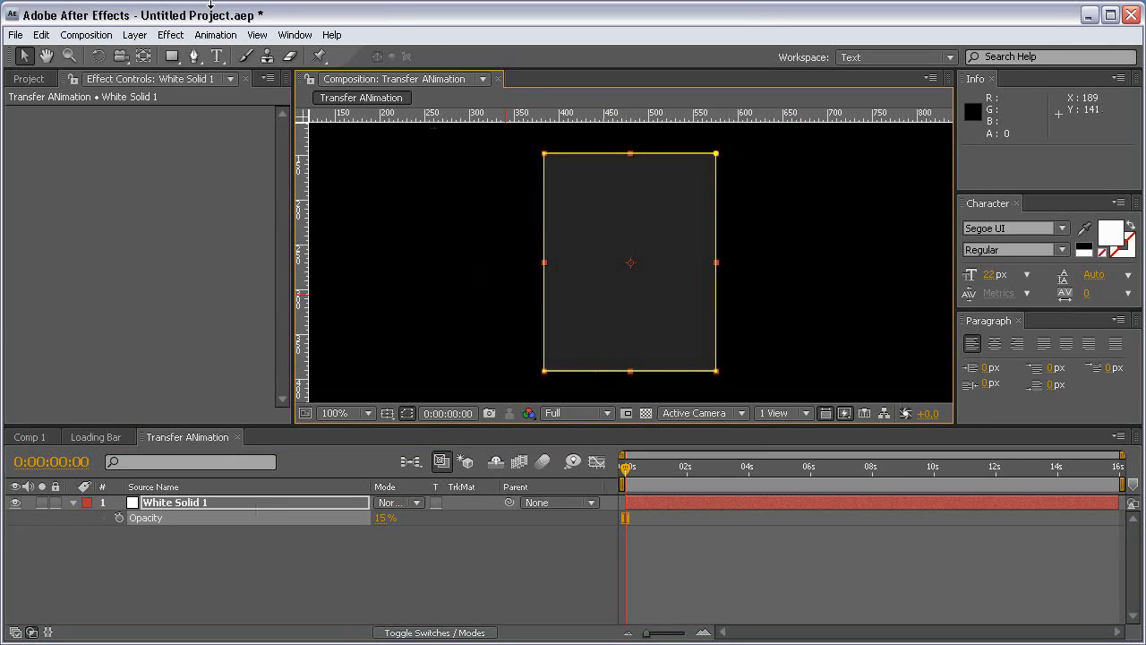
# Step: Apply the Stroke effect to White Solid 1 with a brush hardness of 100%
pyautogui.click(170, 35)
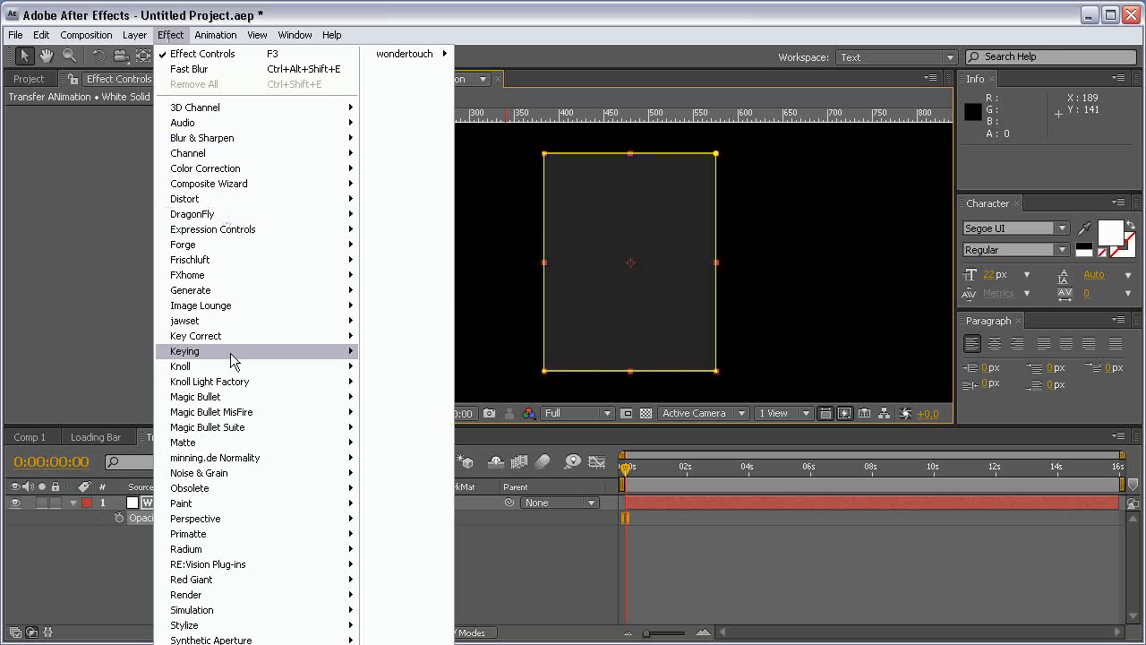
pyautogui.moveTo(220, 290)
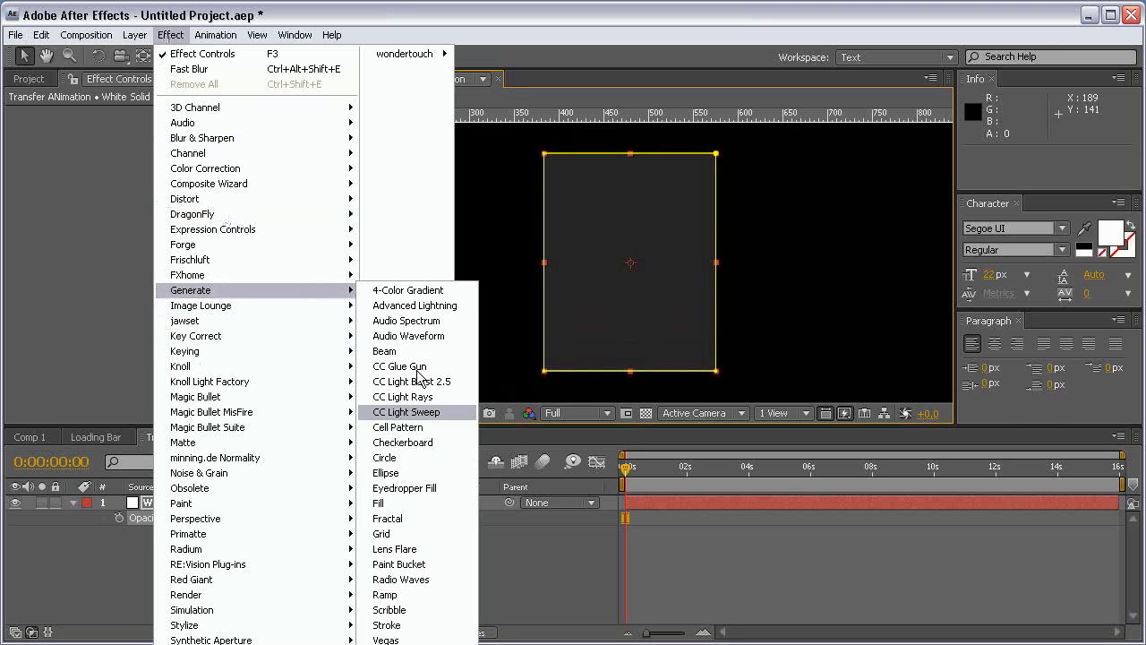
pyautogui.click(419, 625)
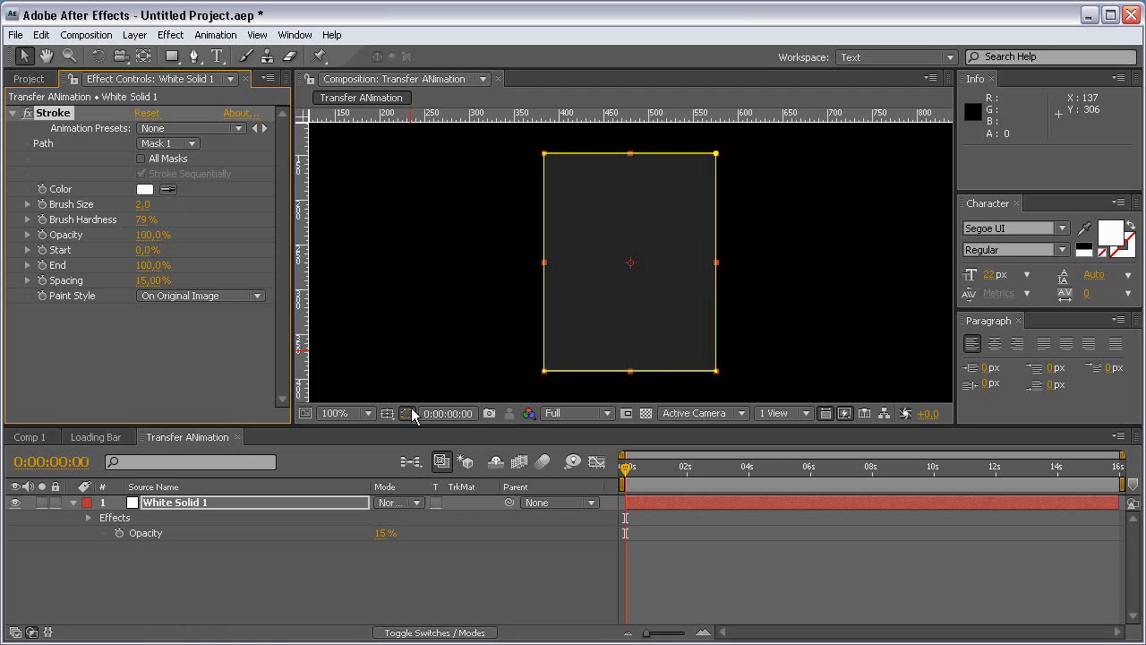
pyautogui.click(141, 219)
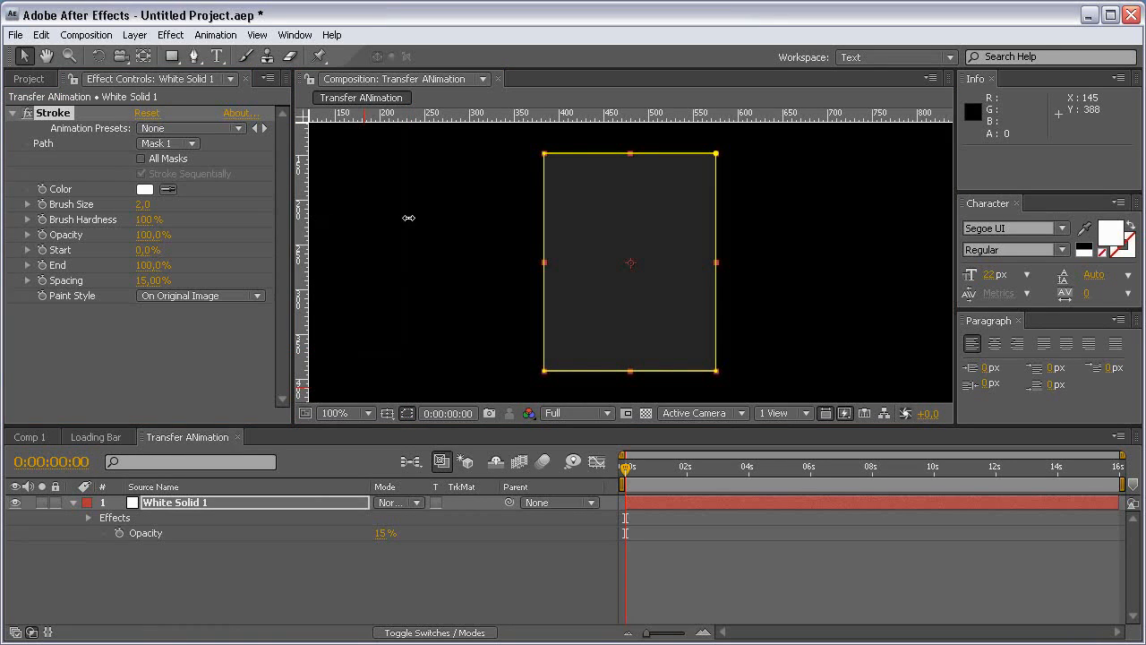
# Step: Duplicate the White Solid 1 layer and set the upper copy's opacity to 100%
pyautogui.click(338, 508)
pyautogui.hotkey('ctrl', 'd')
pyautogui.click(282, 518)
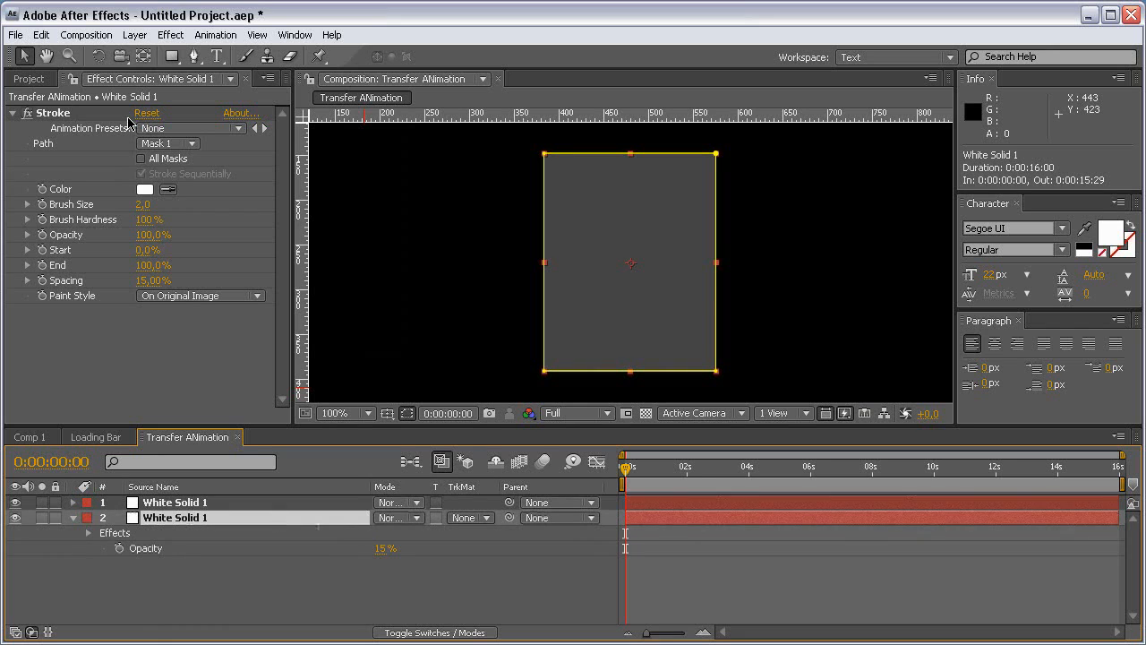
pyautogui.press('t')
pyautogui.click(332, 509)
pyautogui.press('t')
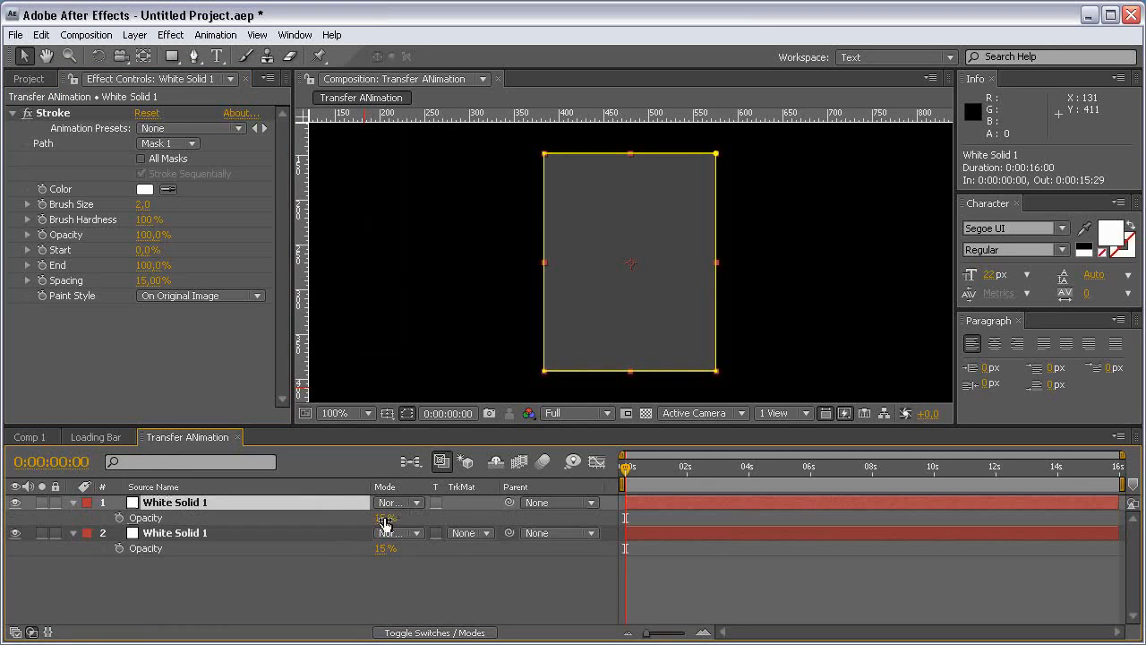
pyautogui.moveTo(385, 520); pyautogui.dragTo(963, 515)
# Step: Set the upper copy's Stroke paint style to On Transparent and hide the mask outlines in the composition view
pyautogui.click(205, 296)
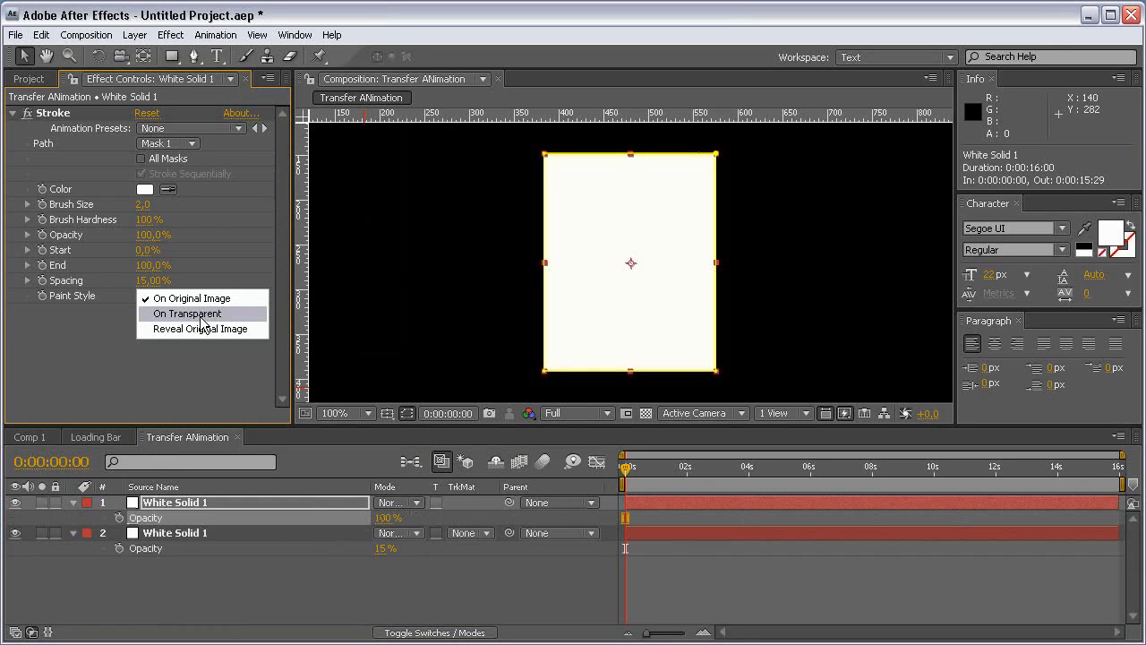
pyautogui.click(163, 314)
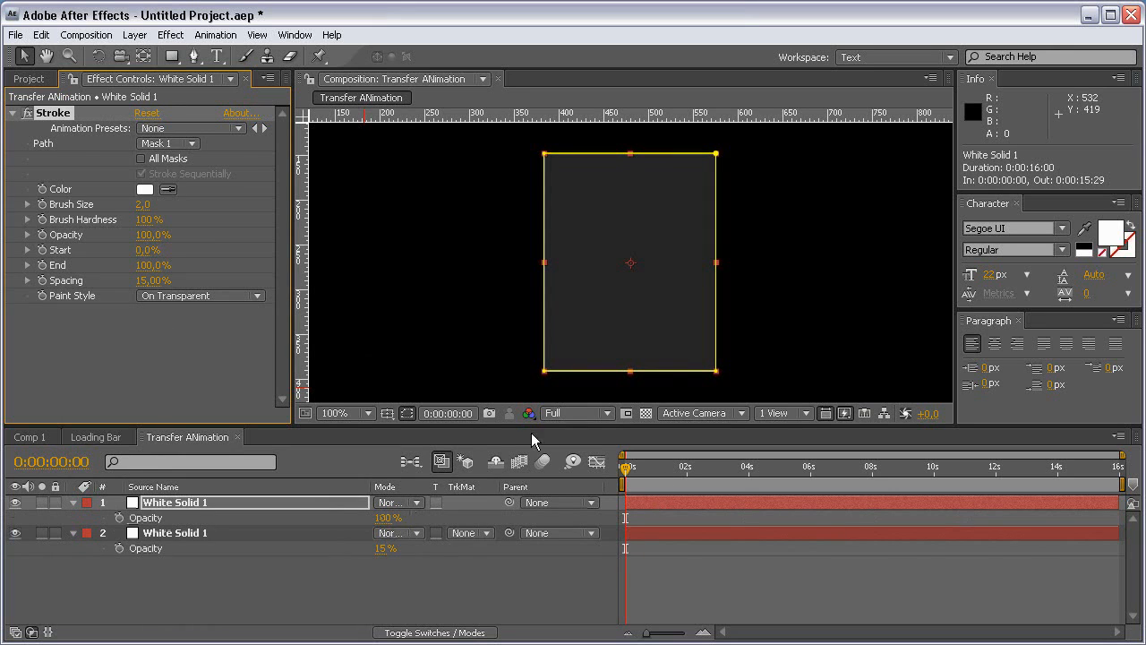
pyautogui.click(406, 412)
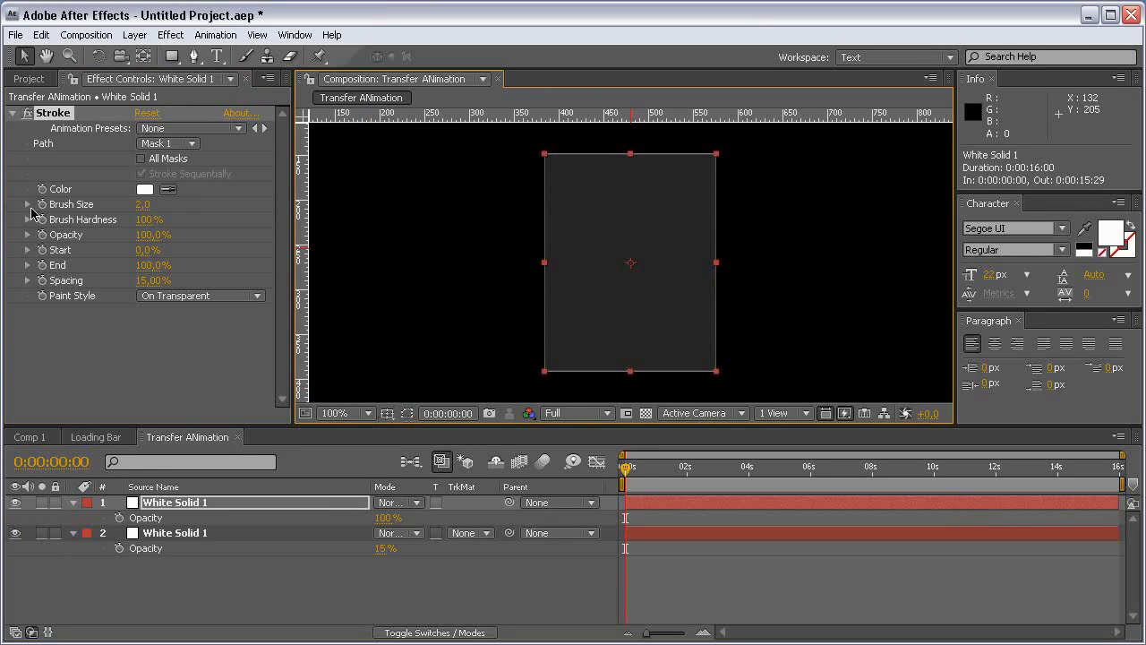
# Step: Set the upper copy's Stroke spacing to 0% and its brush size to 8
pyautogui.click(147, 287)
pyautogui.moveTo(166, 285); pyautogui.dragTo(98, 283)
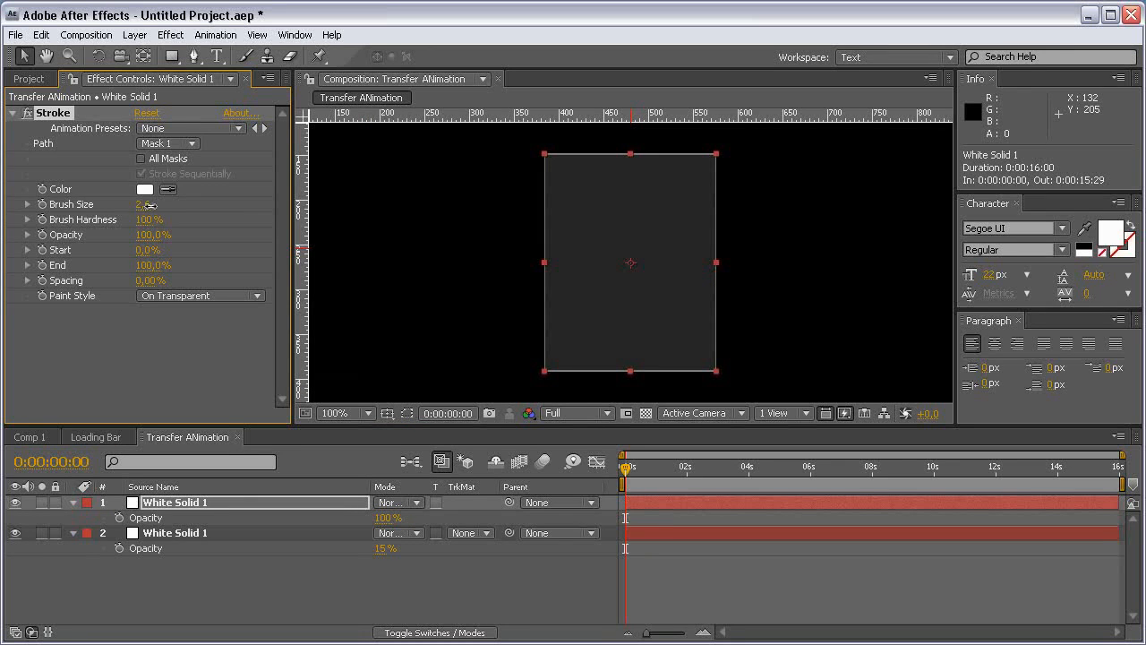
pyautogui.moveTo(146, 205)
pyautogui.mouseDown()
pyautogui.moveTo(179, 207)
pyautogui.moveTo(150, 215)
pyautogui.mouseUp()
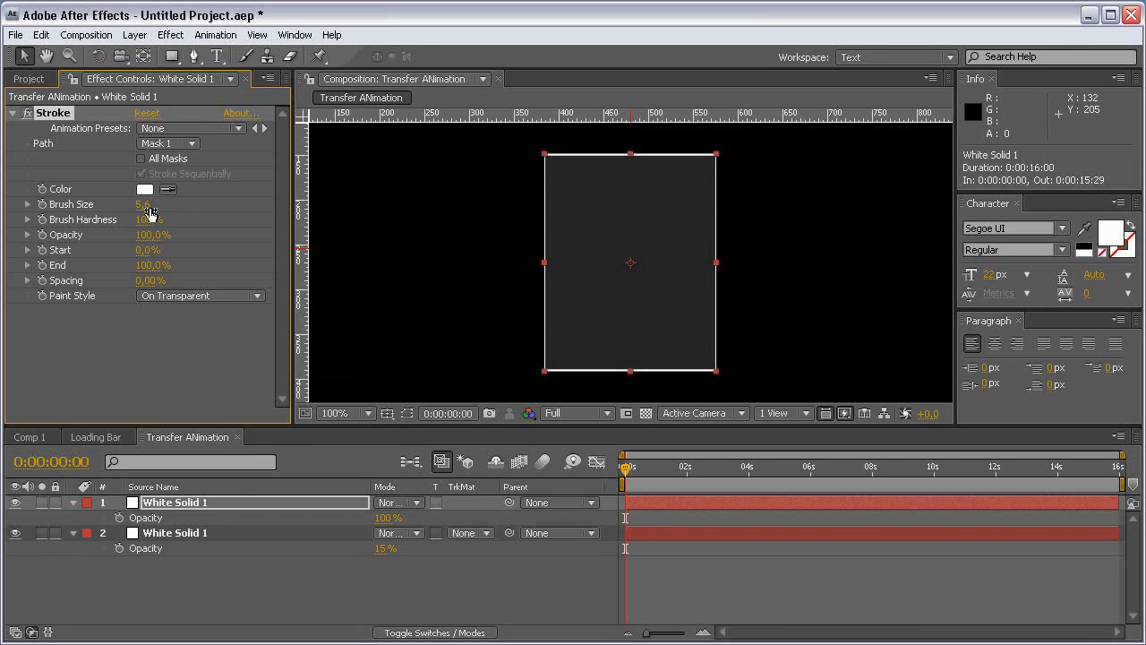
pyautogui.click(147, 207)
pyautogui.write('8')
pyautogui.click(194, 206)
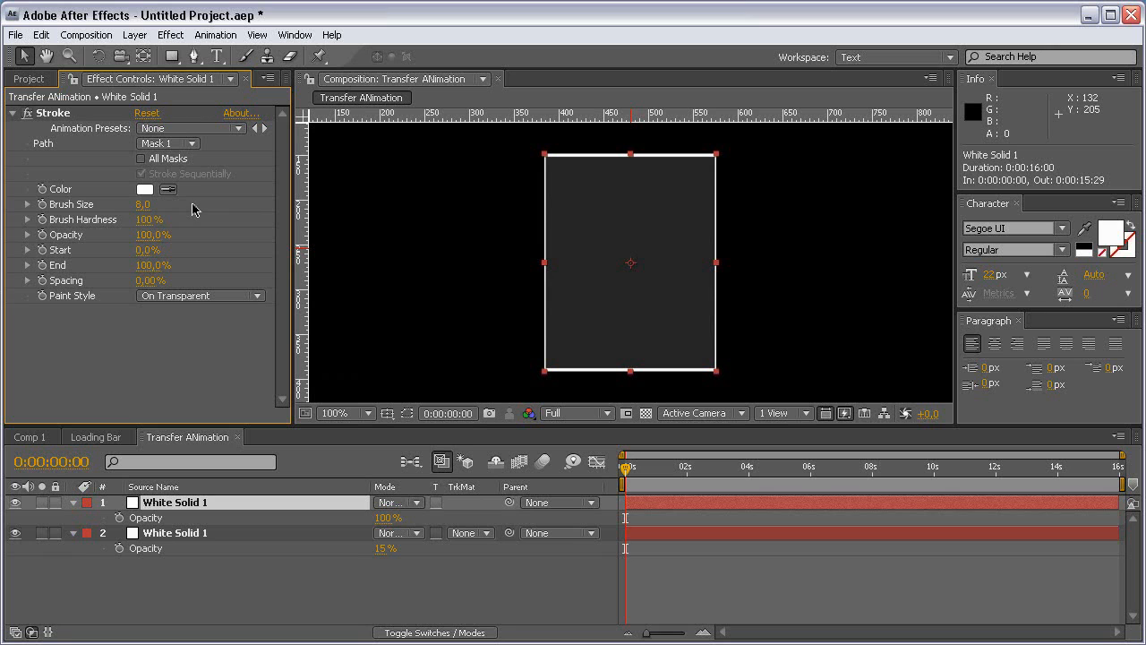
# Step: Create a comp-sized white solid named HL and turn off its visibility
pyautogui.click(405, 587)
pyautogui.hotkey('ctrl', 'y')
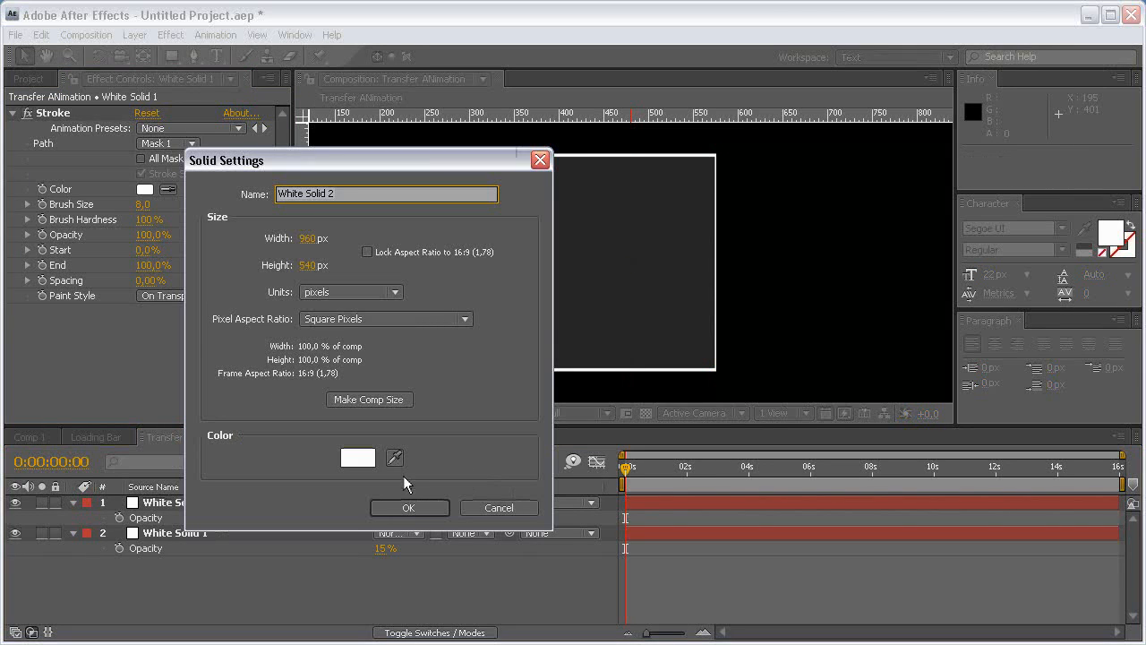
pyautogui.write('HL')
pyautogui.press('Return')
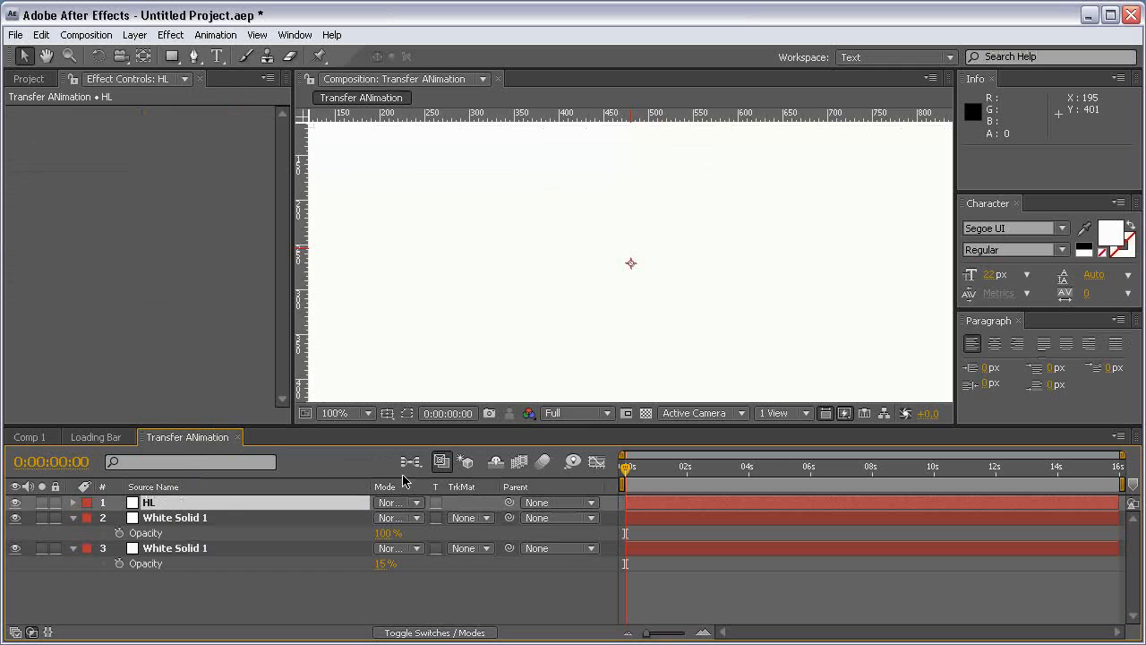
pyautogui.click(15, 502)
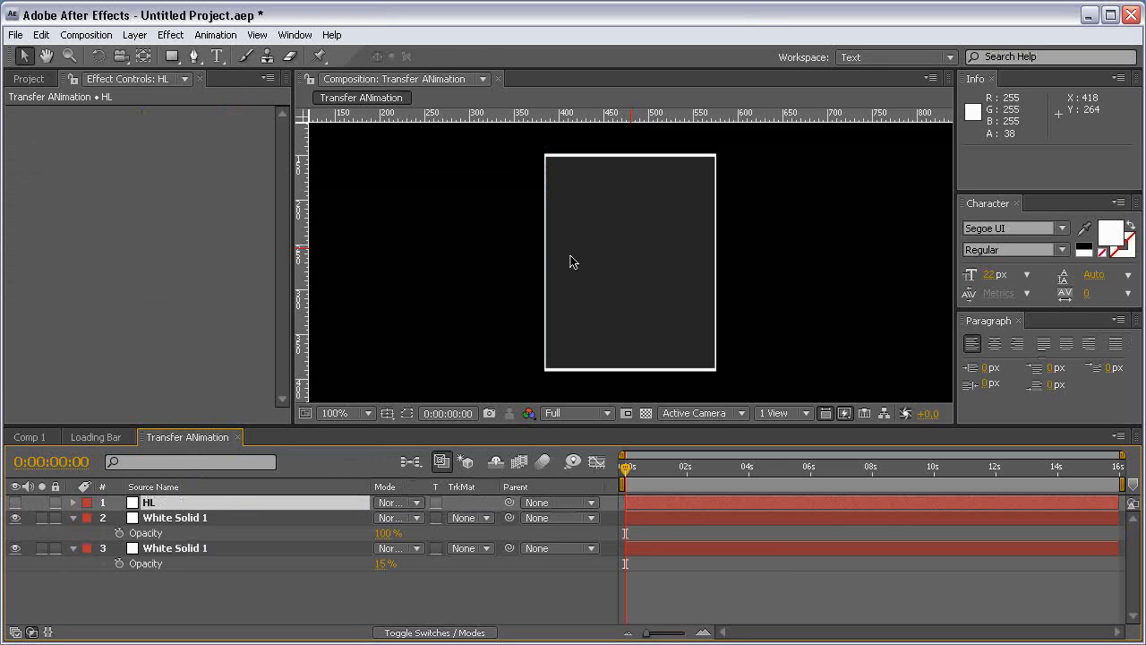
# Step: Draw a closed four-point diagonal band mask on the HL layer across the rectangle's upper-left corner with the Pen tool
pyautogui.press('g')
pyautogui.click(499, 216)
pyautogui.click(502, 270)
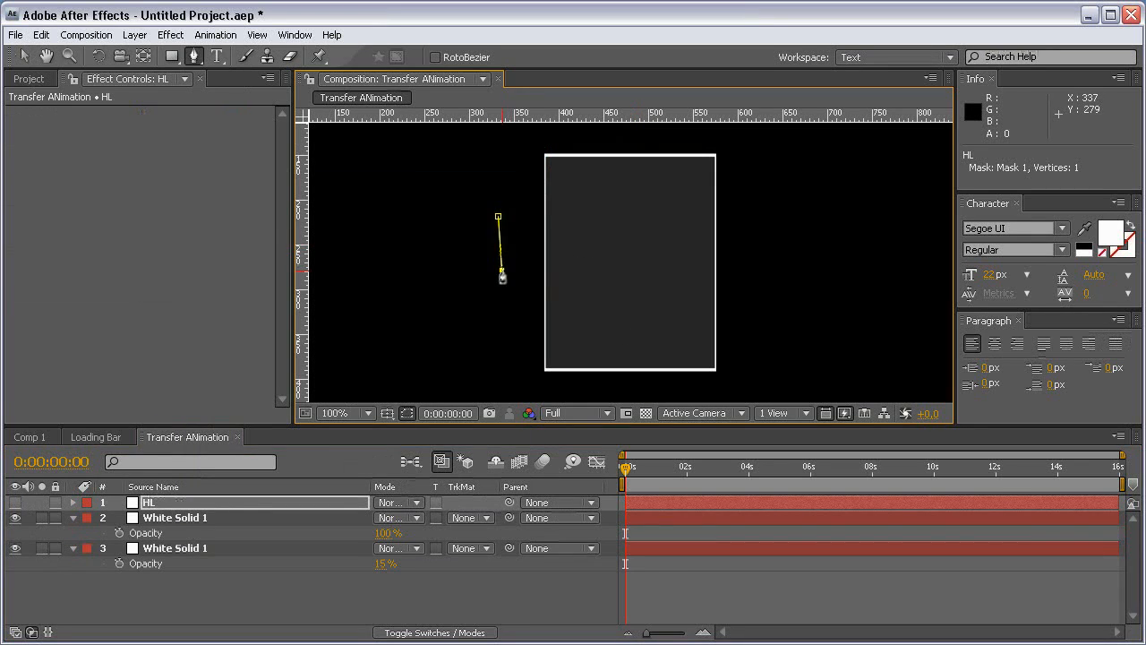
pyautogui.press('`')
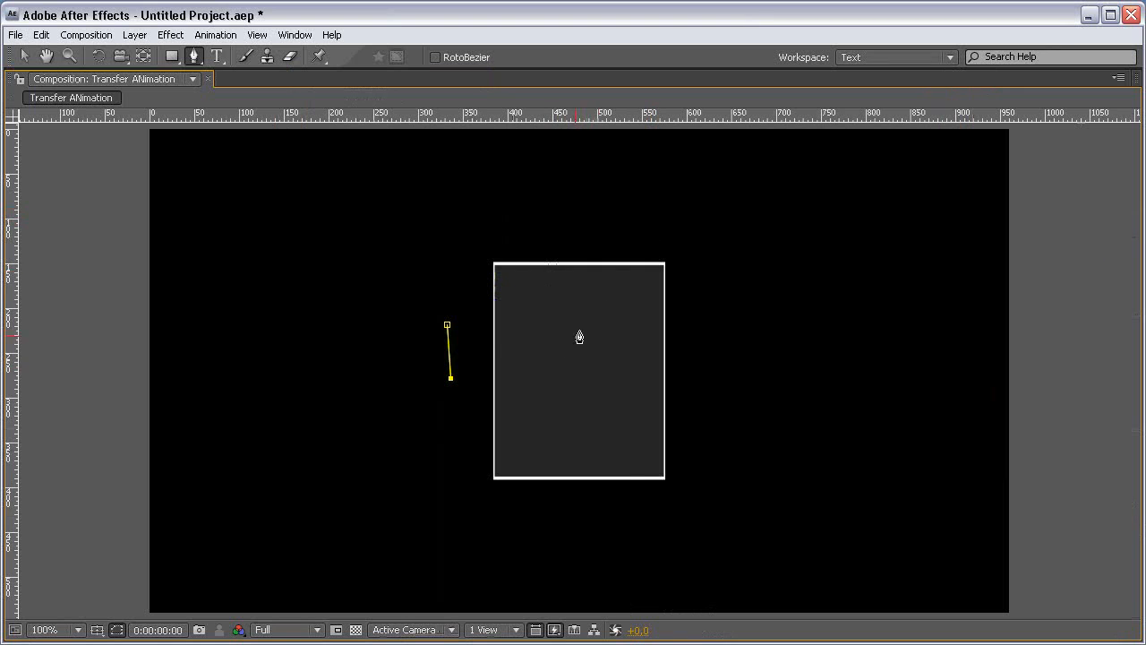
pyautogui.click(637, 236)
pyautogui.click(595, 203)
pyautogui.click(448, 326)
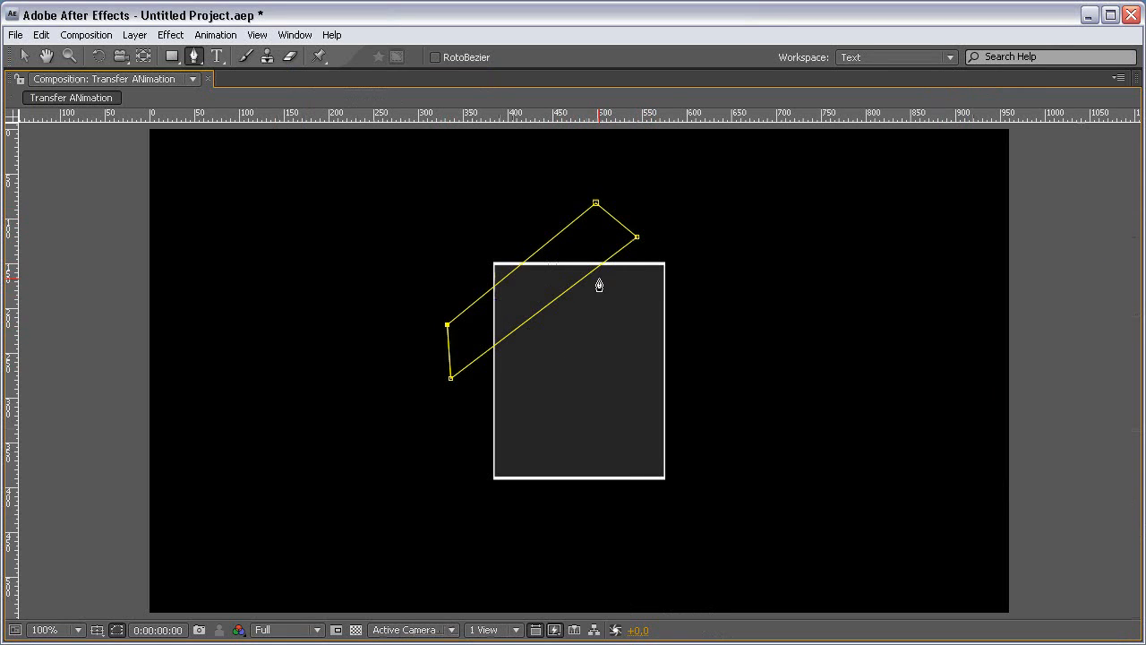
# Step: Free-transform the diagonal band mask to shift it slightly down and to the right over the rectangle
pyautogui.press('v')
pyautogui.doubleClick(636, 239)
pyautogui.moveTo(560, 267); pyautogui.dragTo(645, 371)
pyautogui.press('Return')
# Step: Duplicate the diagonal band mask, enlarge the copy and place it across the rectangle's lower-right part
pyautogui.hotkey('ctrl', 'd')
pyautogui.doubleClick(610, 228)
pyautogui.moveTo(693, 489); pyautogui.dragTo(778, 530)
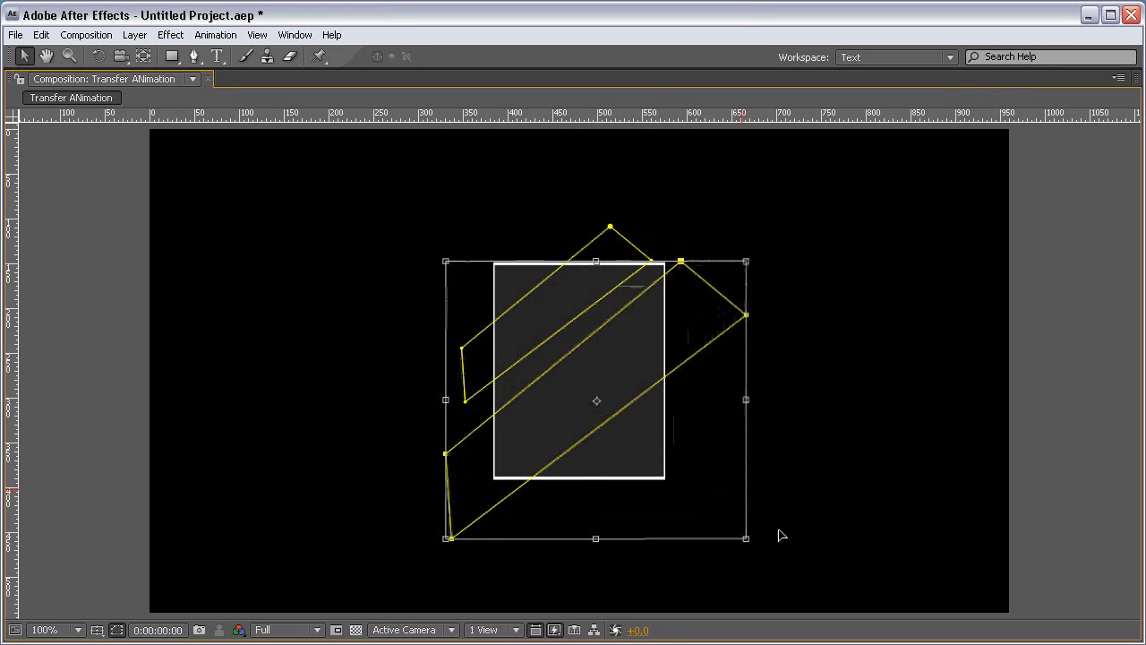
pyautogui.moveTo(590, 402); pyautogui.dragTo(617, 422)
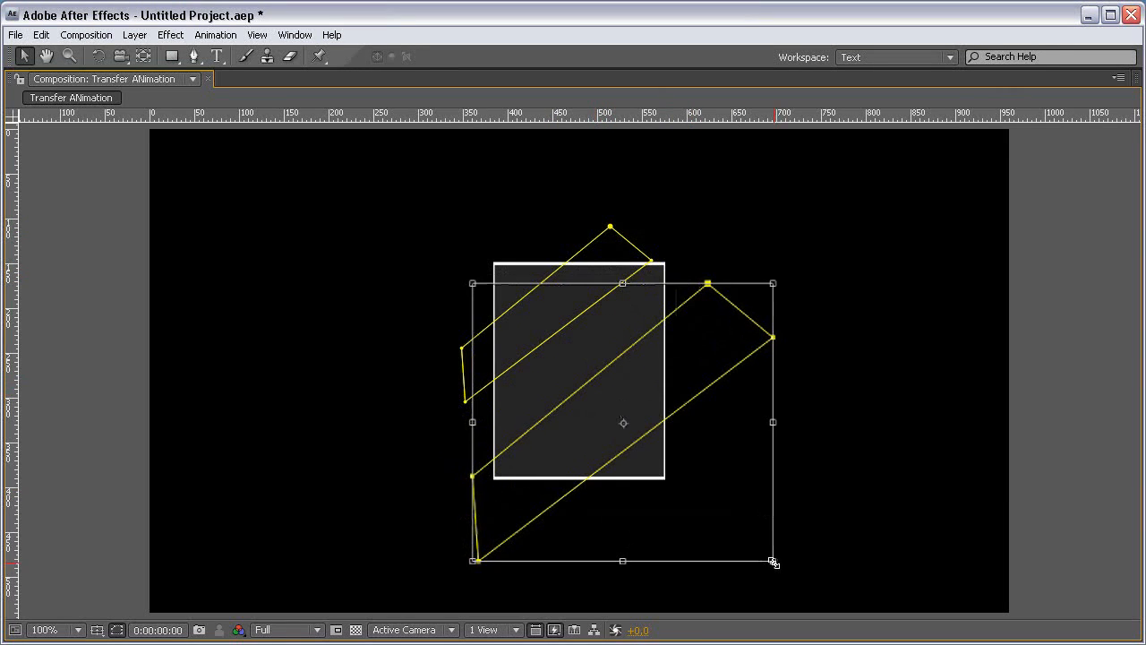
pyautogui.moveTo(773, 562); pyautogui.dragTo(688, 455)
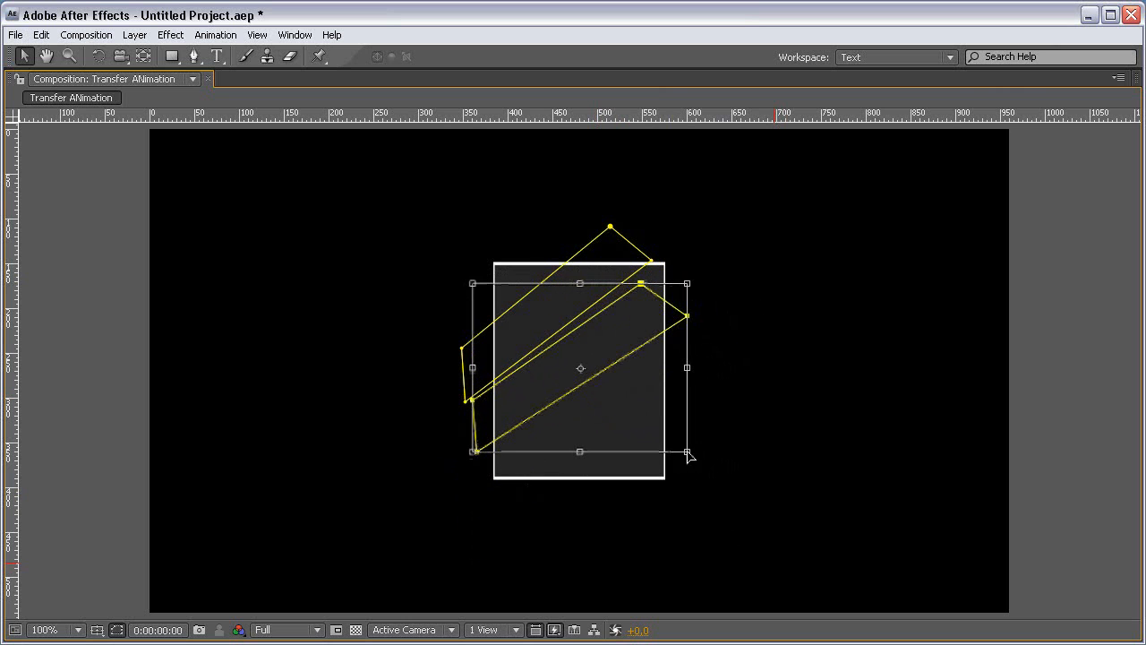
pyautogui.moveTo(609, 348); pyautogui.dragTo(631, 373)
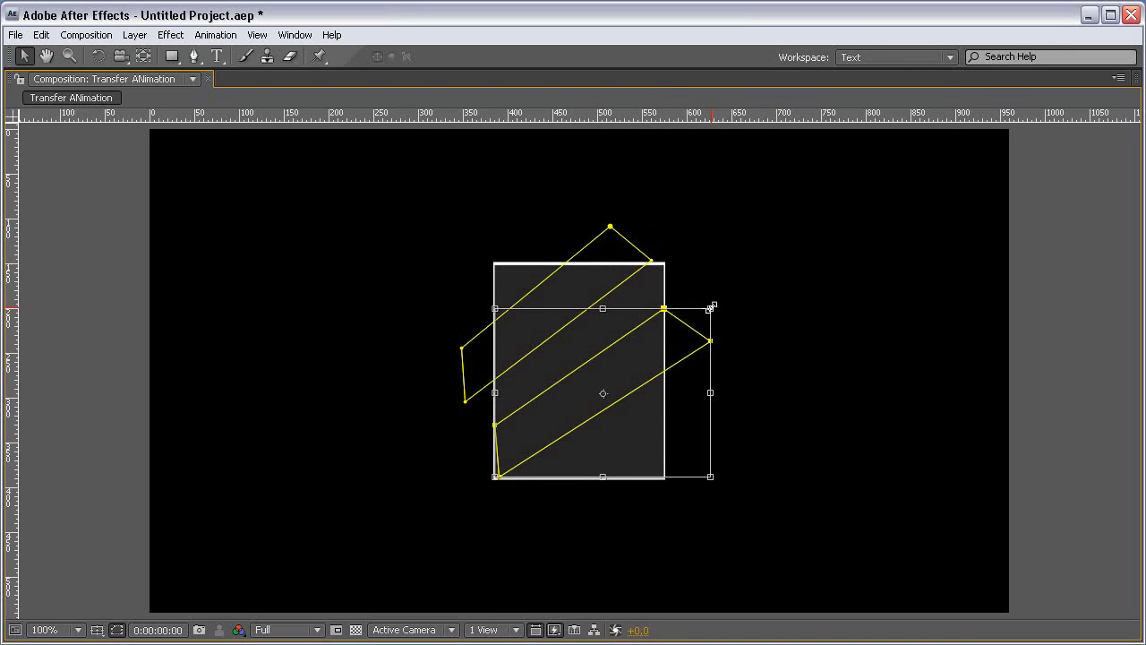
pyautogui.moveTo(711, 307); pyautogui.dragTo(794, 243)
pyautogui.moveTo(688, 347); pyautogui.dragTo(666, 395)
pyautogui.press('Return')
pyautogui.press('`')
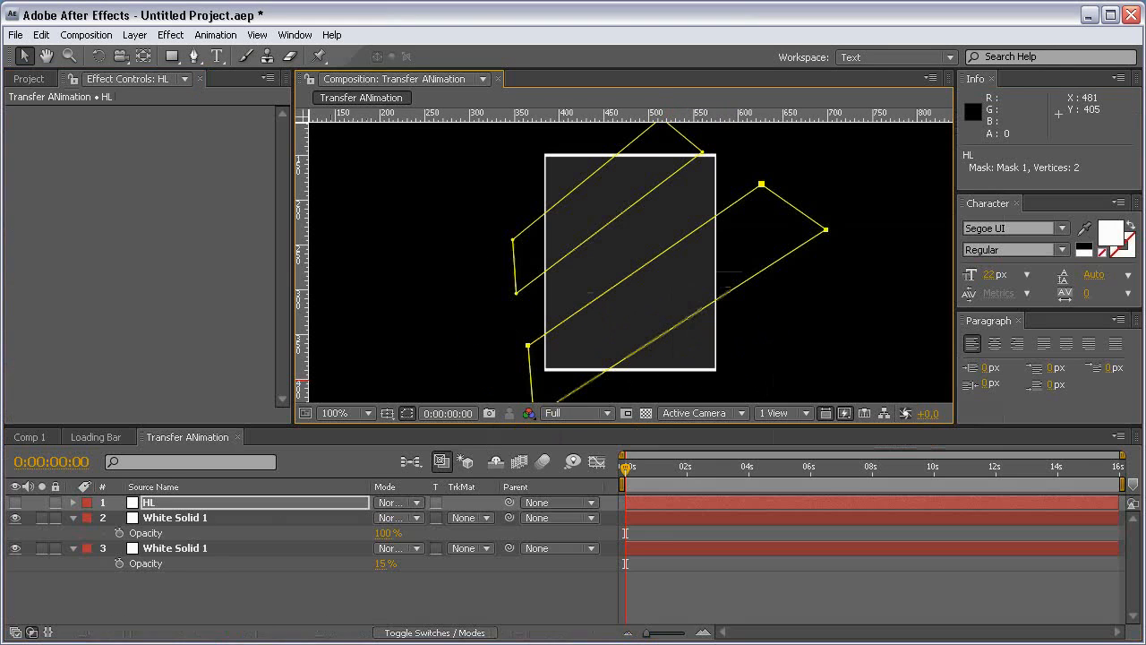
# Step: Make the HL layer visible again and set the feather of Mask 2 to 45 pixels
pyautogui.click(15, 502)
pyautogui.press('f')
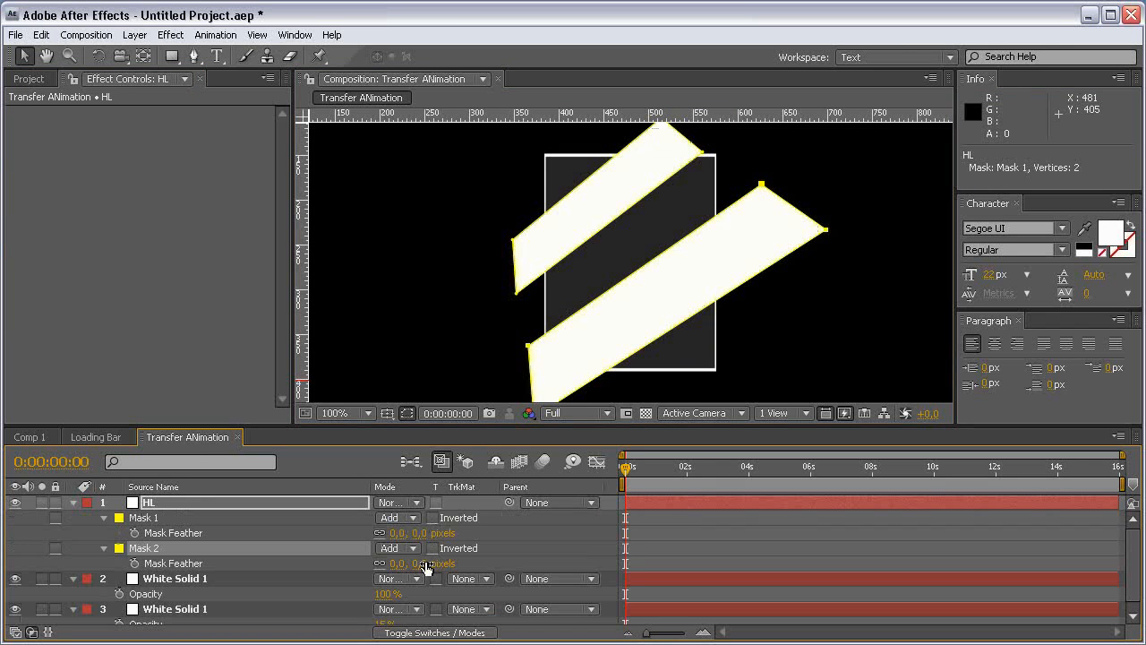
pyautogui.moveTo(426, 568); pyautogui.dragTo(464, 563)
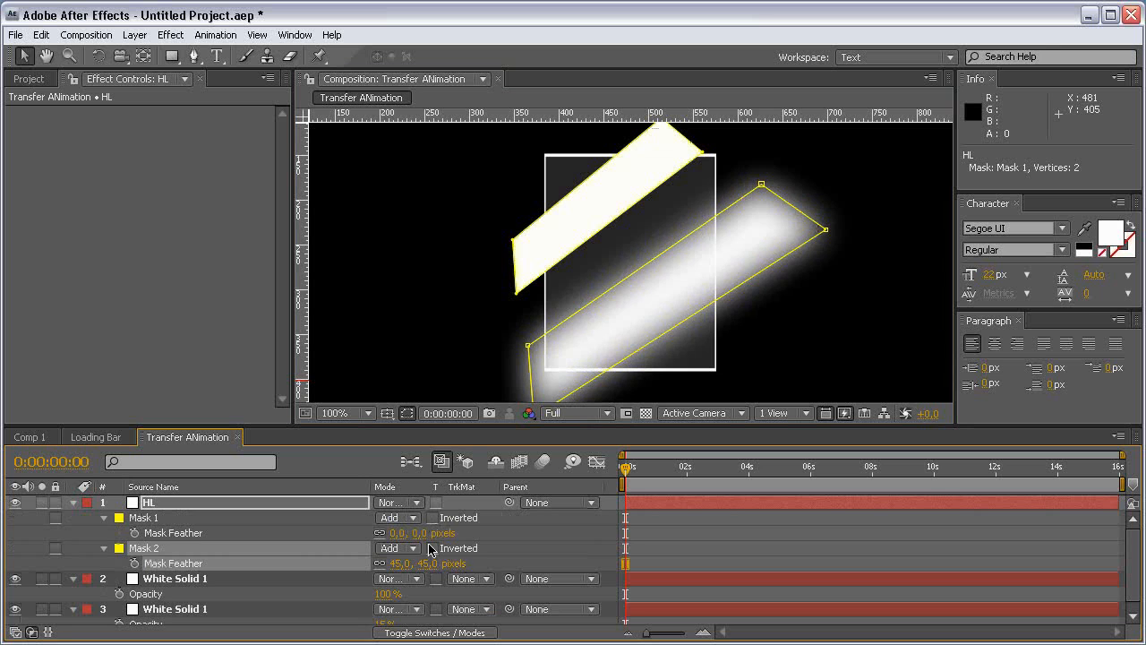
# Step: Set the feather of Mask 1 on the HL layer to 46 pixels
pyautogui.moveTo(394, 533); pyautogui.dragTo(438, 537)
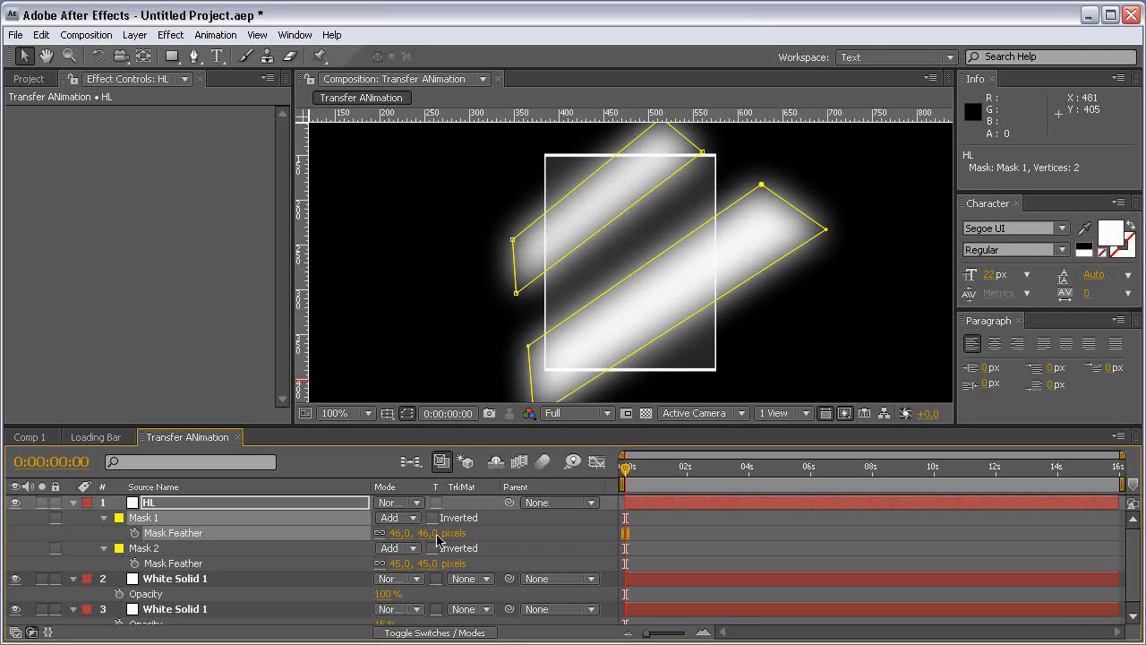
# Step: Duplicate the 15% opacity White Solid 1 layer and move the copy above the HL layer
pyautogui.click(197, 609)
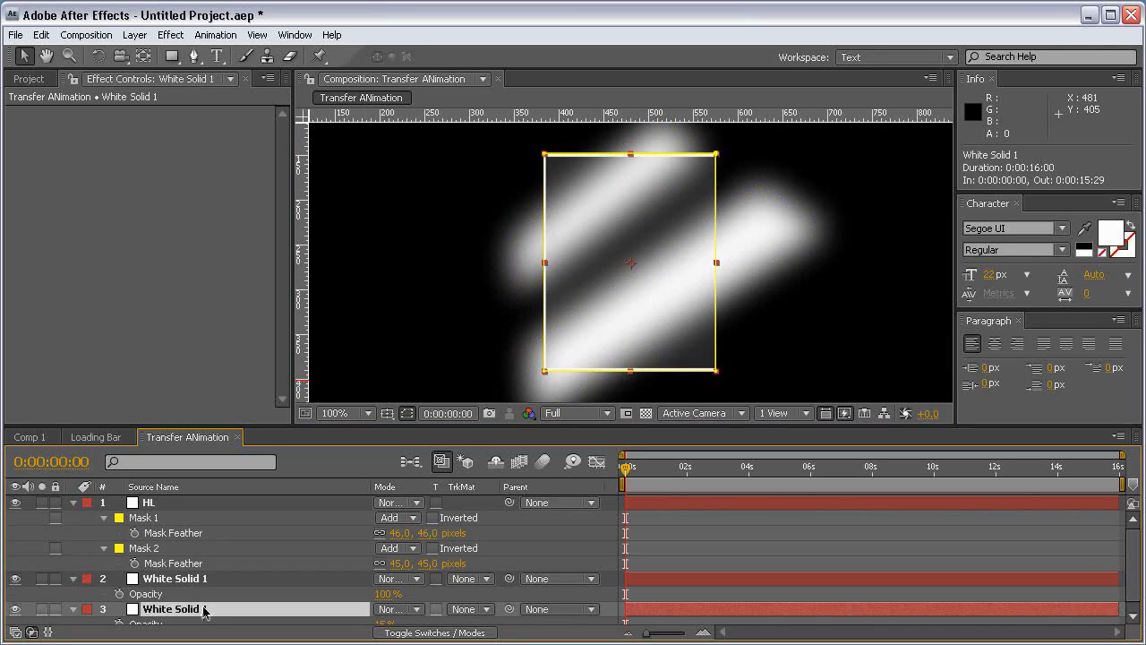
pyautogui.hotkey('ctrl', 'd')
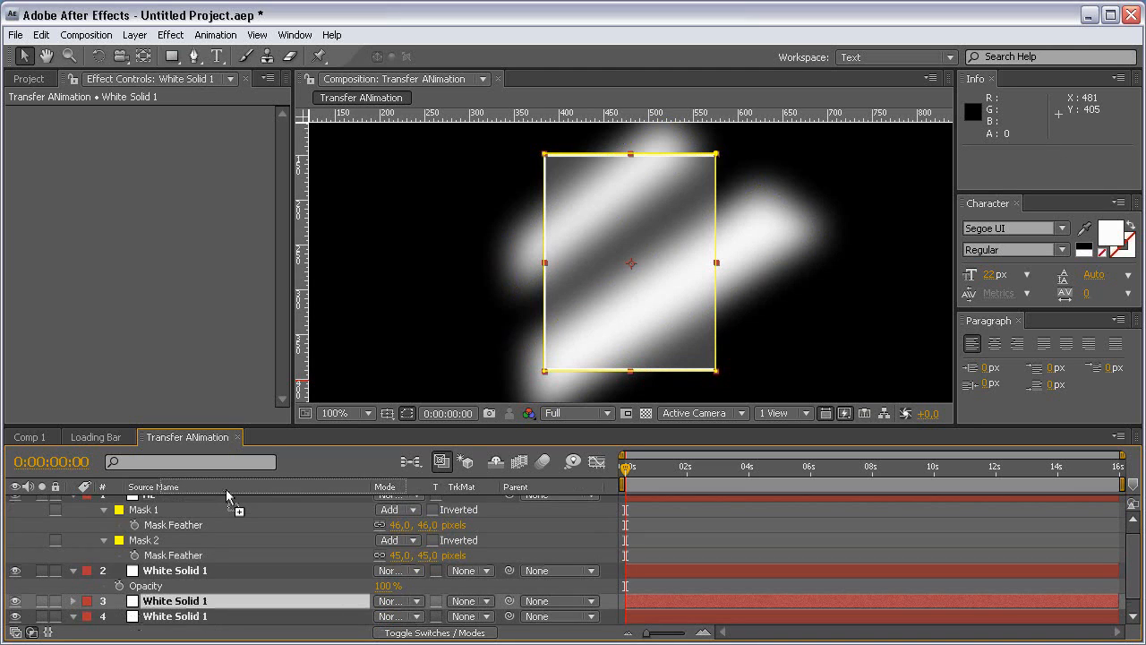
pyautogui.moveTo(226, 497); pyautogui.dragTo(218, 537)
pyautogui.moveTo(206, 582); pyautogui.dragTo(249, 500)
# Step: Set the copied white solid's opacity to 100% and make it the alpha track matte of the HL layer
pyautogui.press('t')
pyautogui.moveTo(386, 519); pyautogui.dragTo(409, 515)
pyautogui.click(463, 533)
pyautogui.click(488, 556)
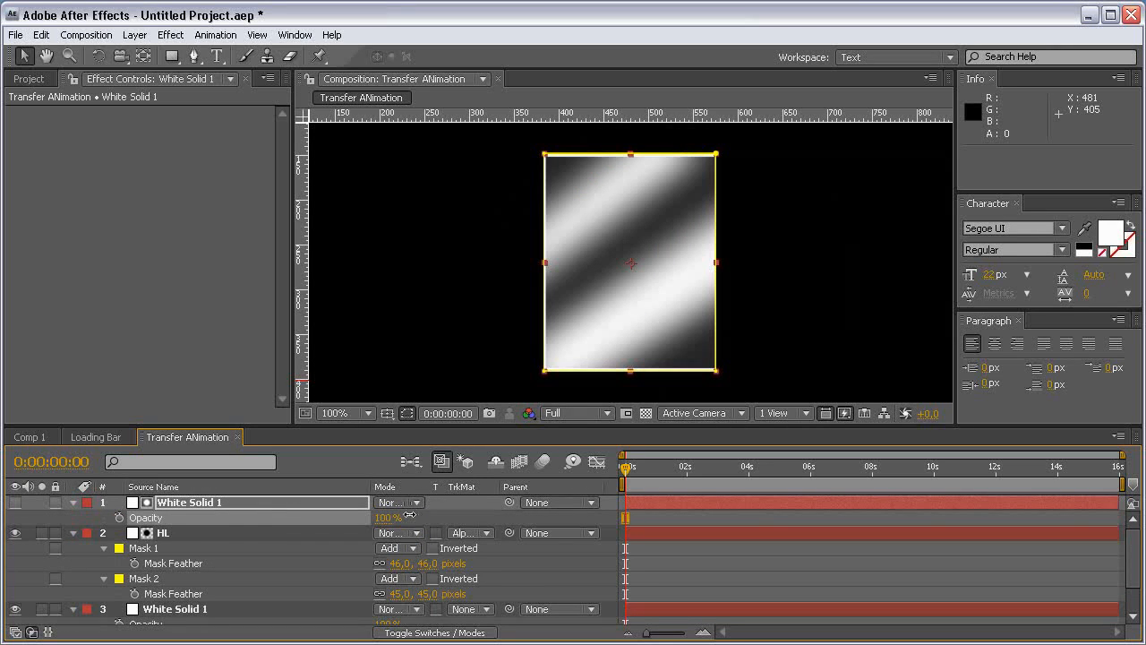
# Step: Set the opacity of the HL layer to 55%
pyautogui.click(227, 532)
pyautogui.press('t')
pyautogui.click(387, 548)
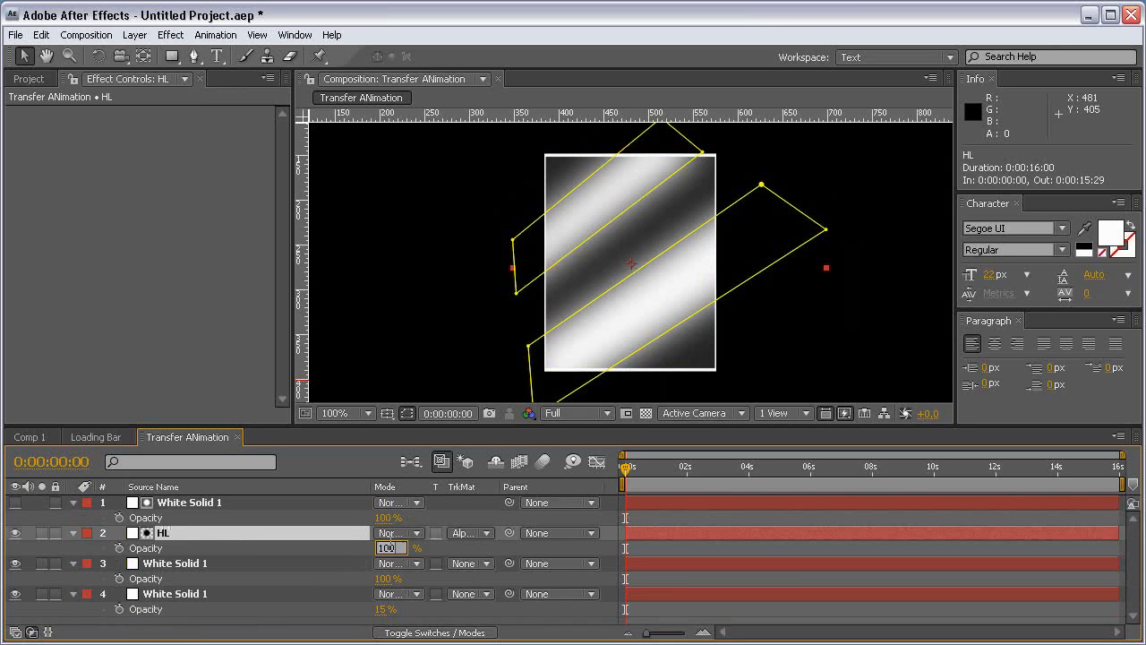
pyautogui.write('25')
pyautogui.write('55')
pyautogui.click(486, 553)
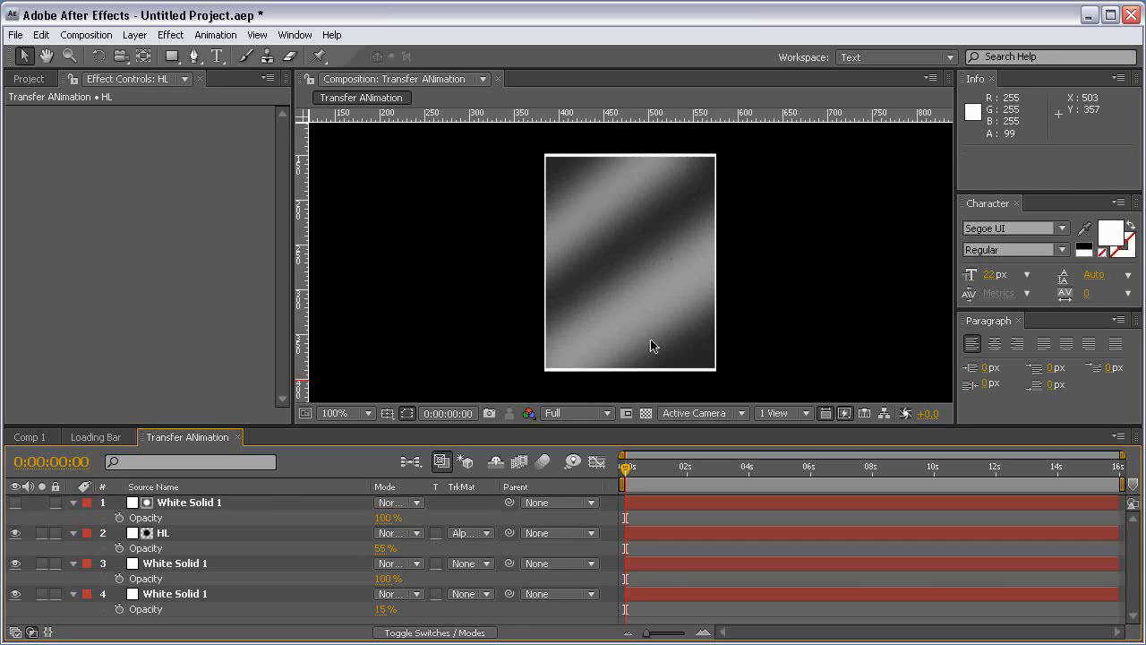
# Step: Collapse all layers and pre-compose the four of them into a new composition named FILE
pyautogui.click(74, 502)
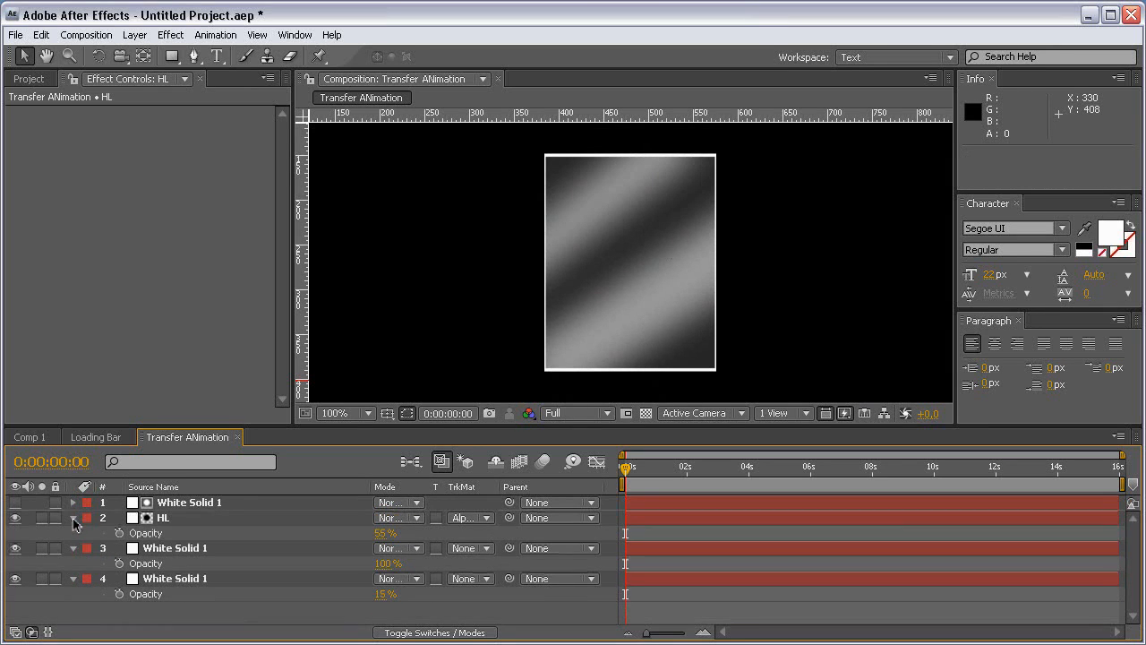
pyautogui.click(74, 518)
pyautogui.click(74, 533)
pyautogui.click(74, 548)
pyautogui.hotkey('ctrl', 'a')
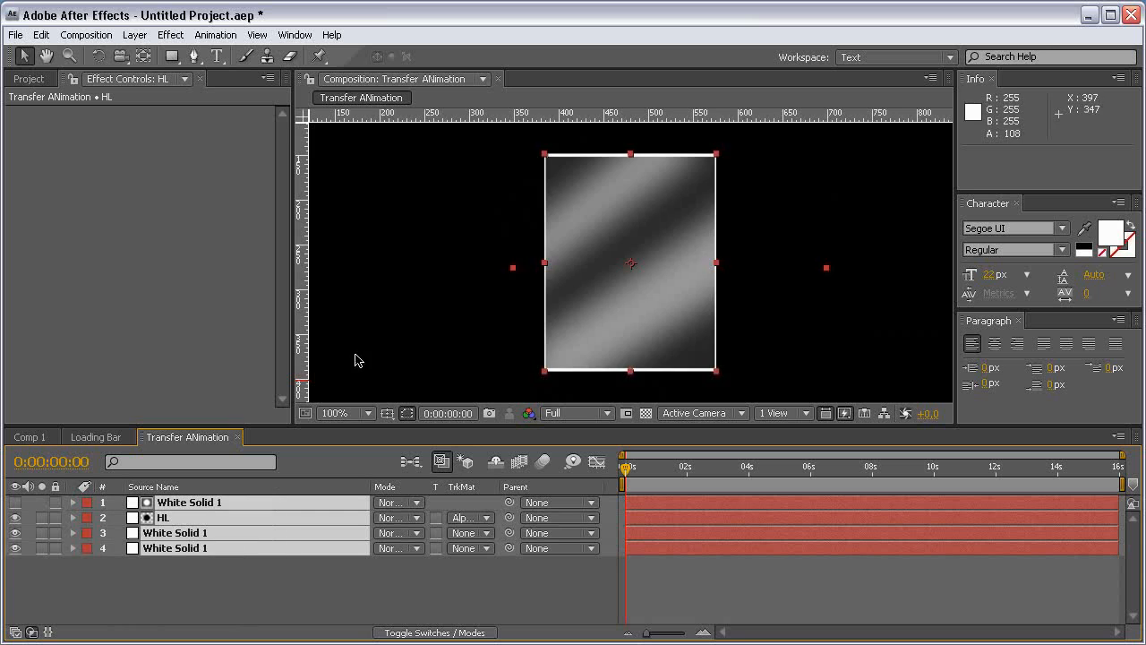
pyautogui.scroll(-1, 699, 296)
pyautogui.scroll(1, 700, 297)
pyautogui.hotkey('ctrl', 'shift', 'c')
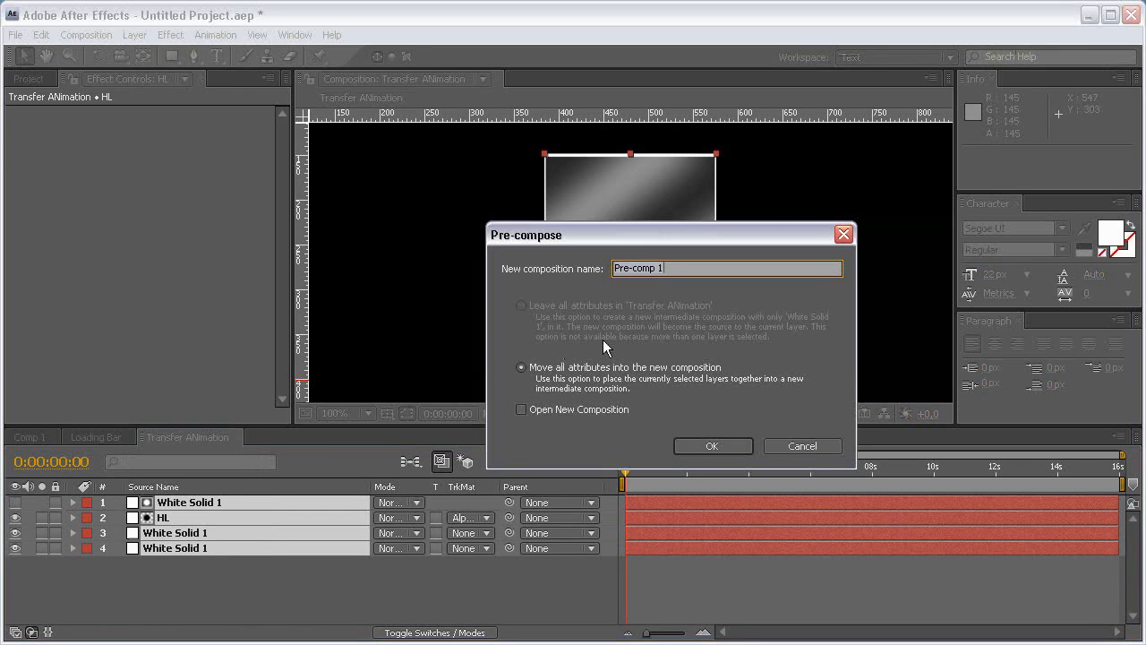
pyautogui.write('FILE')
pyautogui.press('Return')
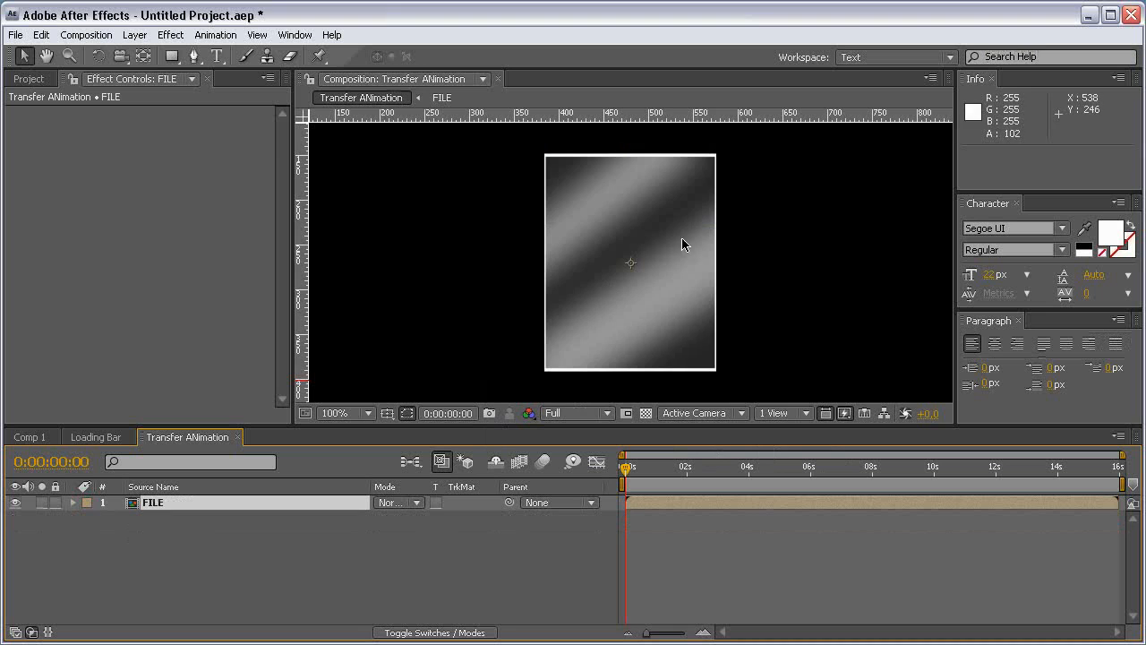
# Step: Make the FILE layer 3D and add a null object that is also a 3D layer
pyautogui.press(',')
pyautogui.press('F4')
pyautogui.click(475, 503)
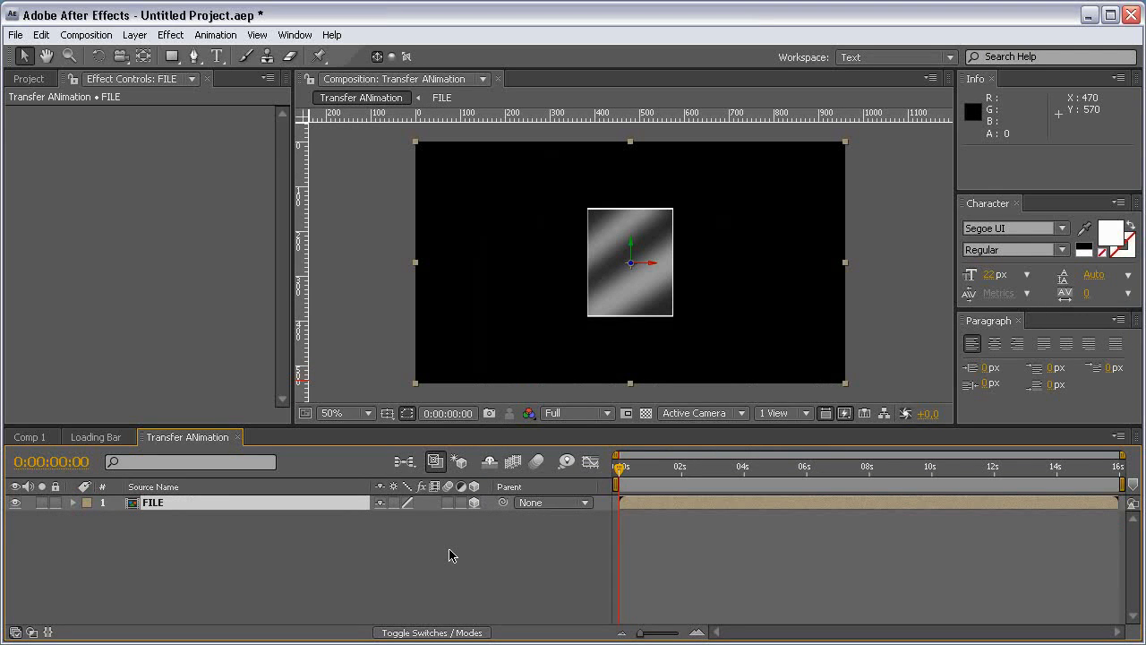
pyautogui.hotkey('ctrl', 'alt', 'shift', 'y')
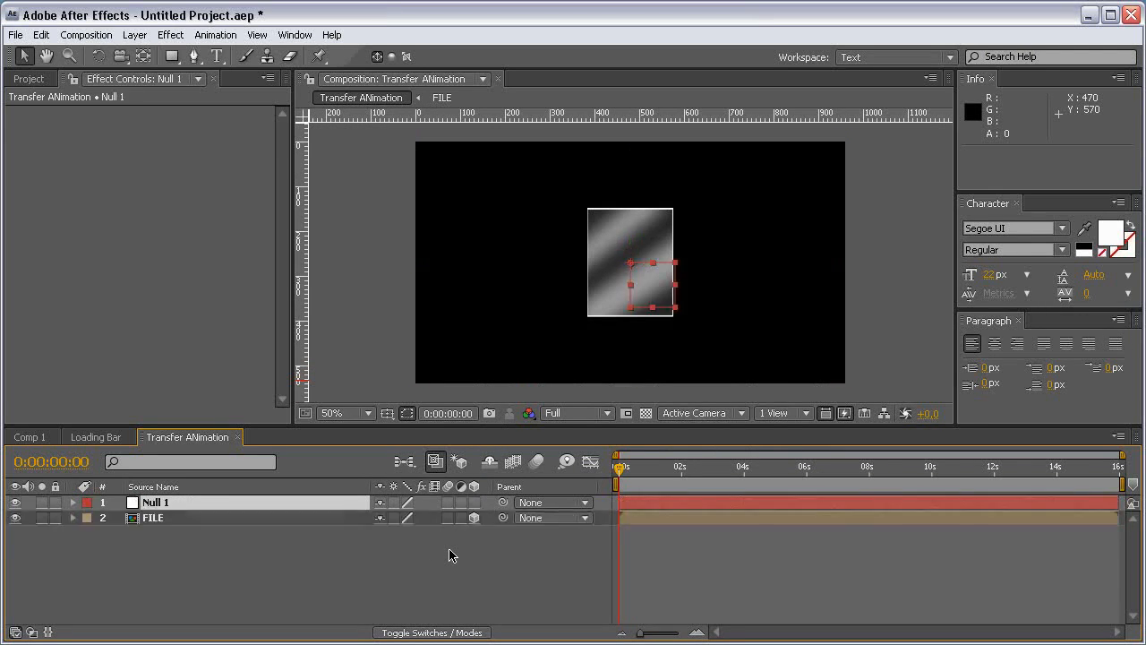
pyautogui.click(475, 503)
# Step: Add a camera named Camera 1 with the Custom preset to the composition
pyautogui.hotkey('ctrl', 'alt', 'shift', 'c')
pyautogui.click(426, 99)
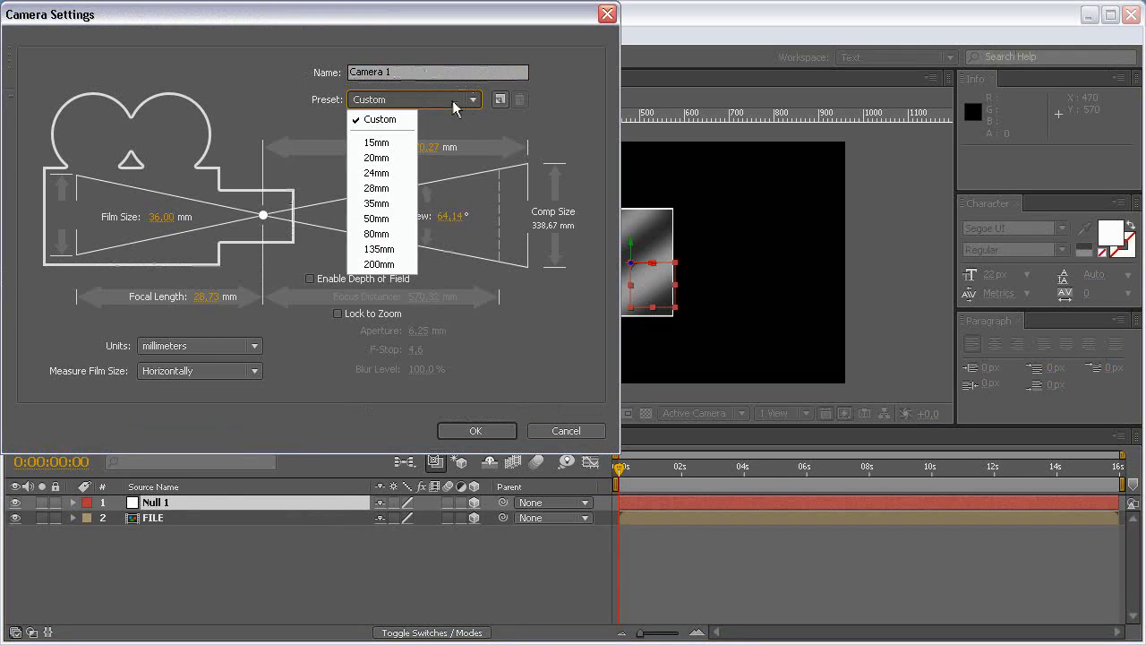
pyautogui.click(485, 132)
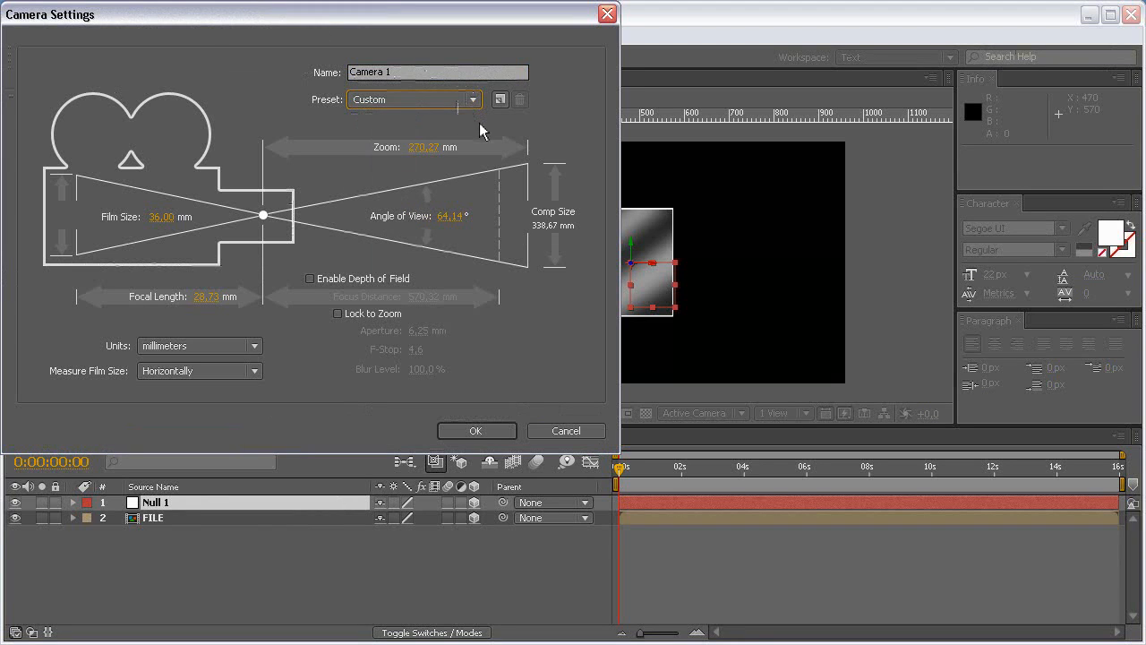
pyautogui.click(475, 430)
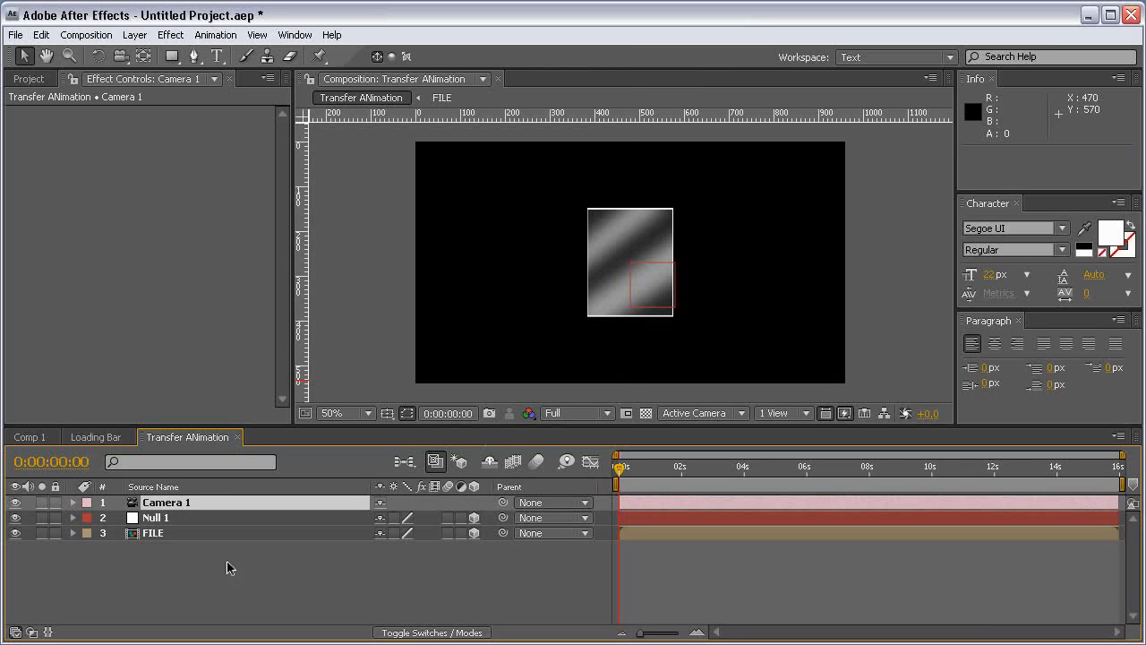
# Step: Reveal the FILE layer's position and set its X value to 280
pyautogui.click(224, 535)
pyautogui.press('p')
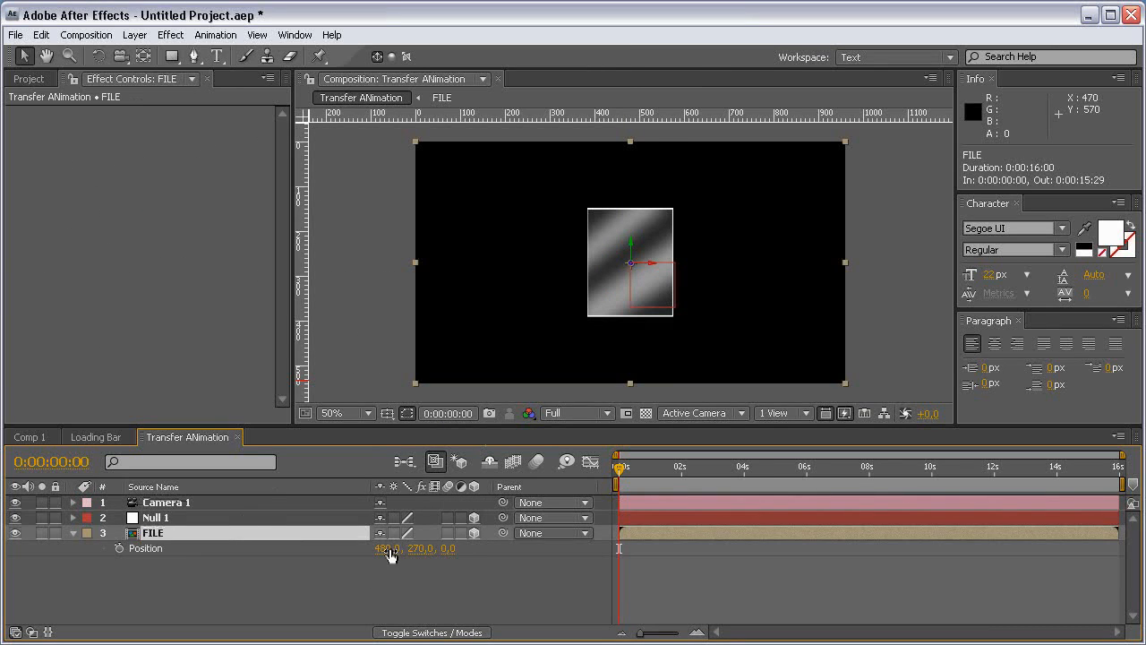
pyautogui.moveTo(388, 548)
pyautogui.mouseDown()
pyautogui.moveTo(353, 549)
pyautogui.moveTo(370, 549)
pyautogui.mouseUp()
pyautogui.hotkey('ctrl', 'z')
pyautogui.hotkey('ctrl', 'z')
pyautogui.click(388, 548)
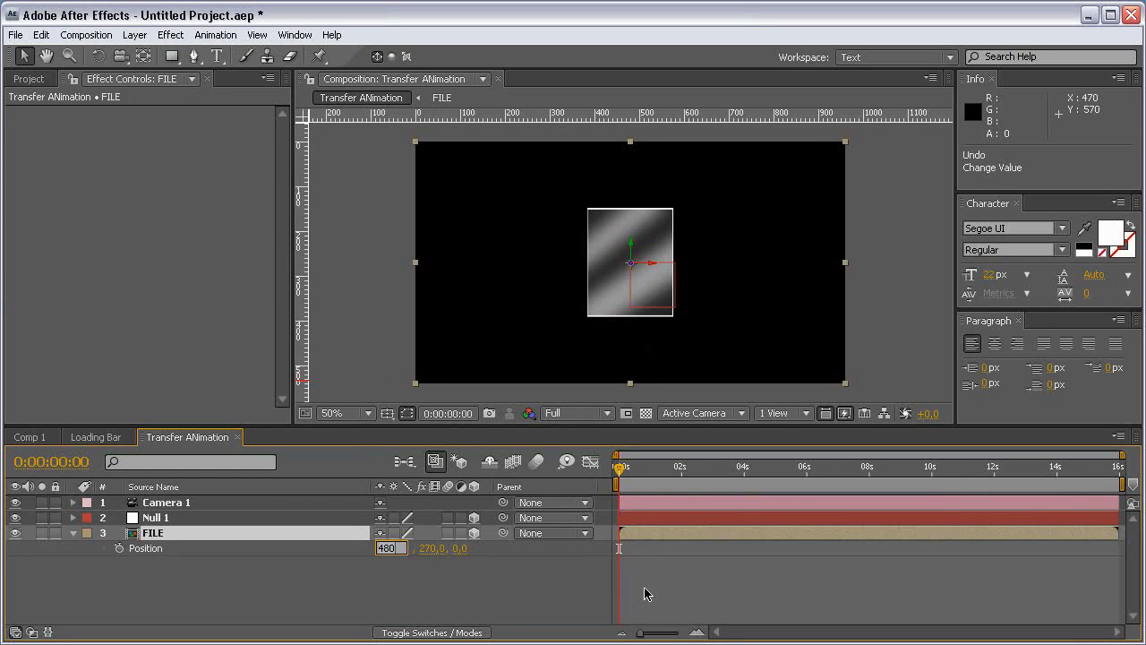
pyautogui.write('280')
pyautogui.press('Return')
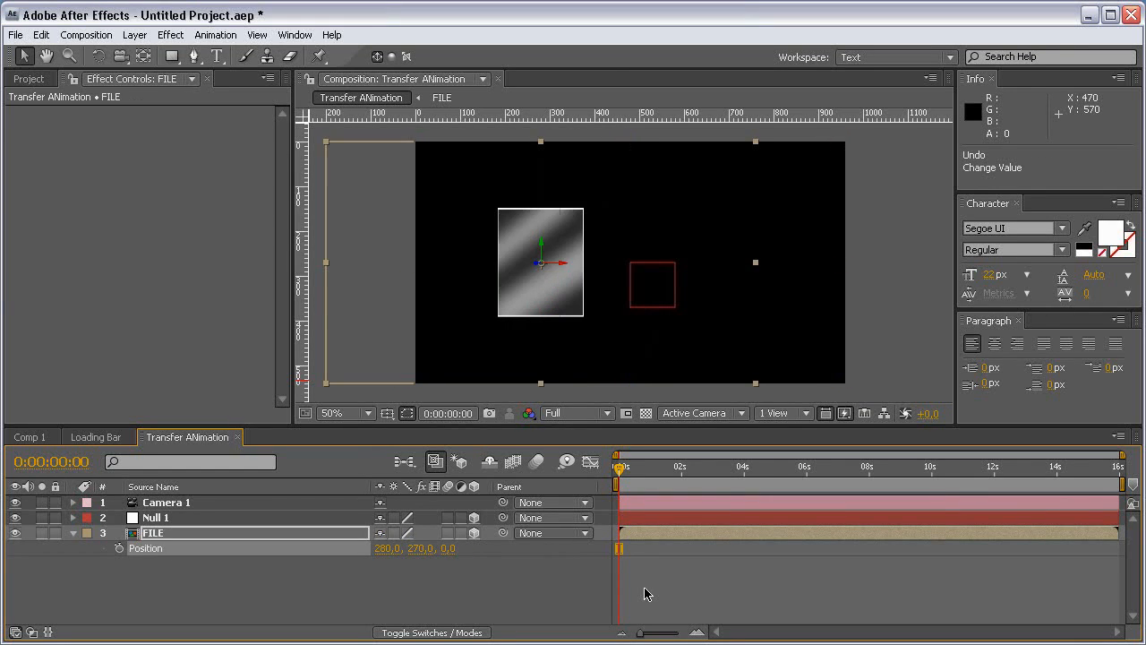
# Step: Try an X position of 180 for the FILE layer and undo the change
pyautogui.click(387, 549)
pyautogui.write('180')
pyautogui.press('Return')
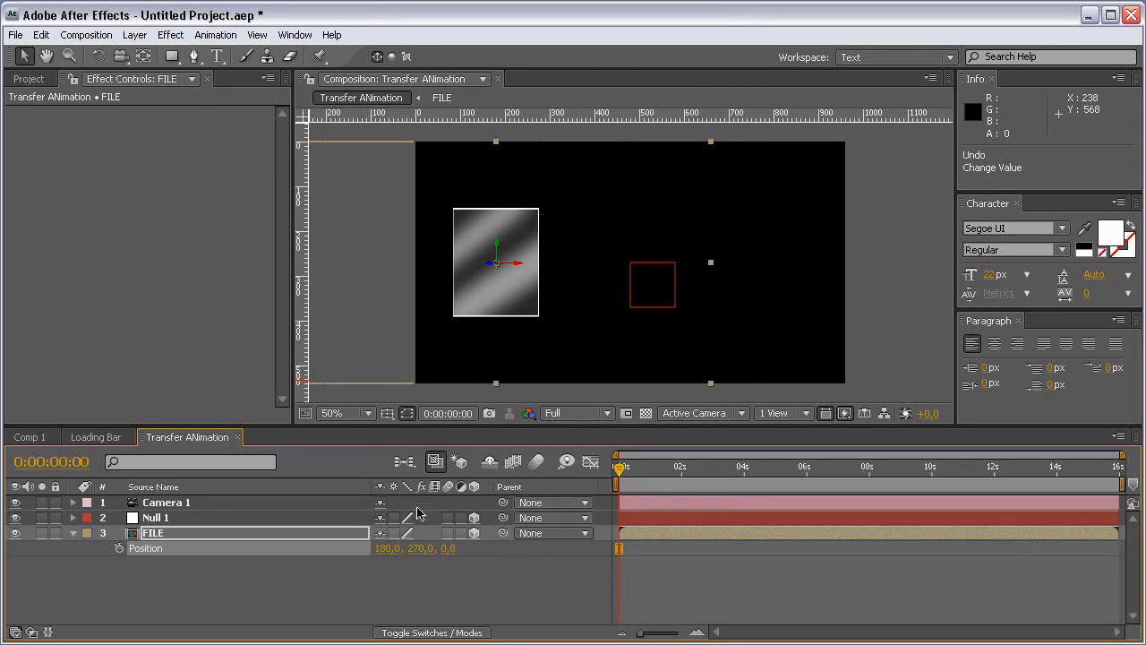
pyautogui.hotkey('ctrl', 'z')
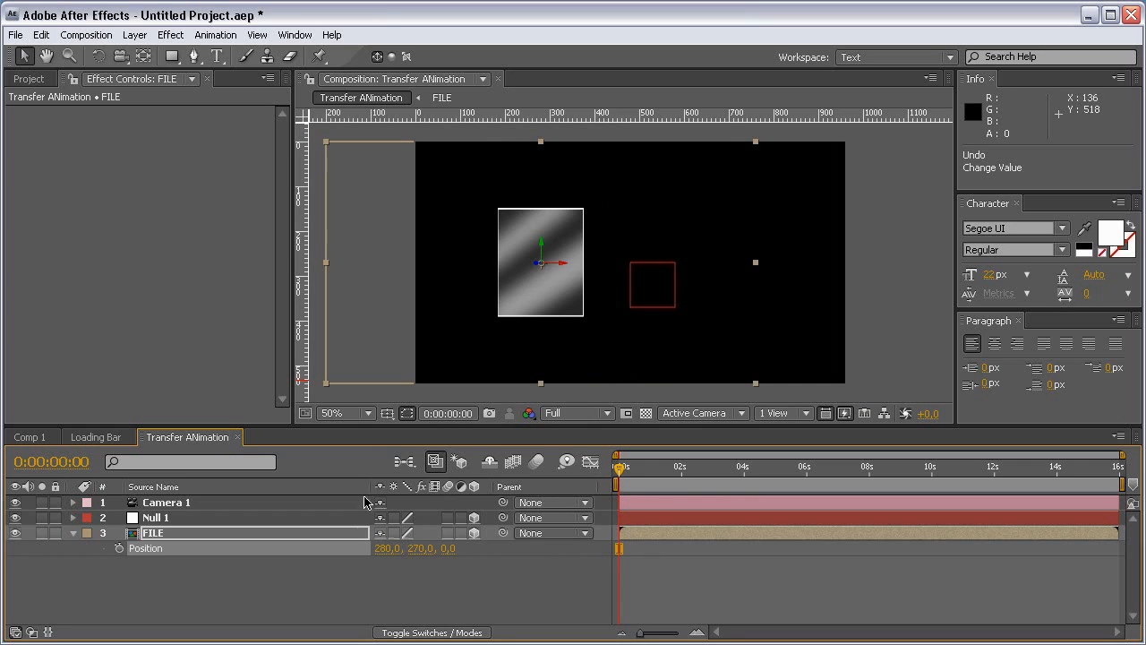
# Step: Duplicate the FILE layer and set the X position of the upper copy to 780
pyautogui.click(336, 537)
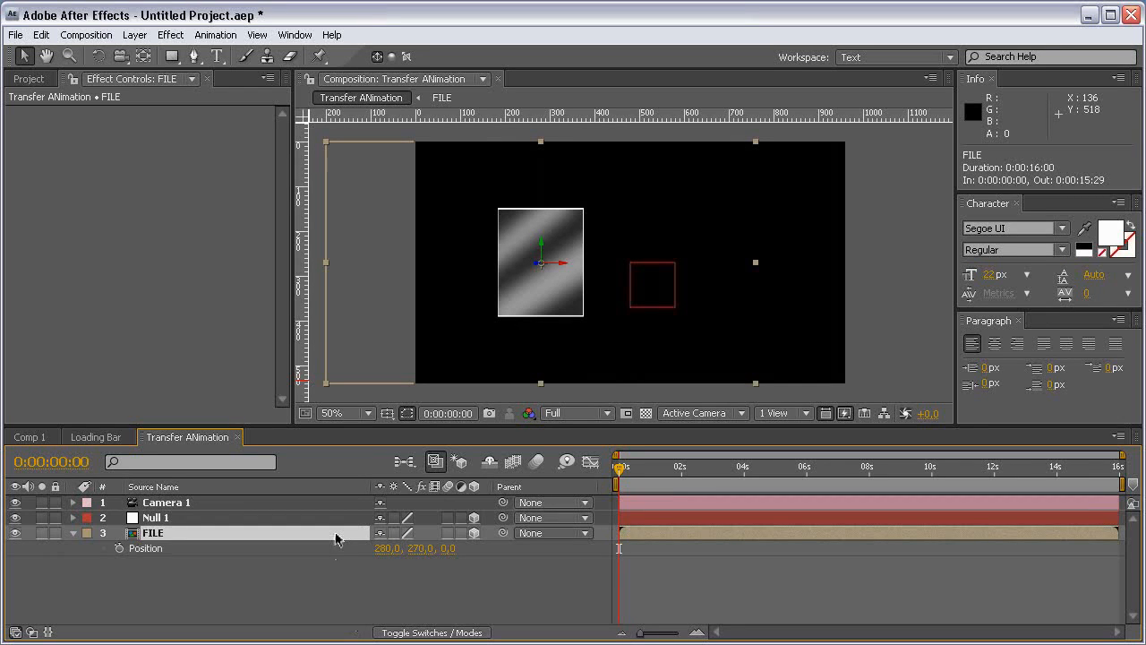
pyautogui.hotkey('ctrl', 'd')
pyautogui.press('p')
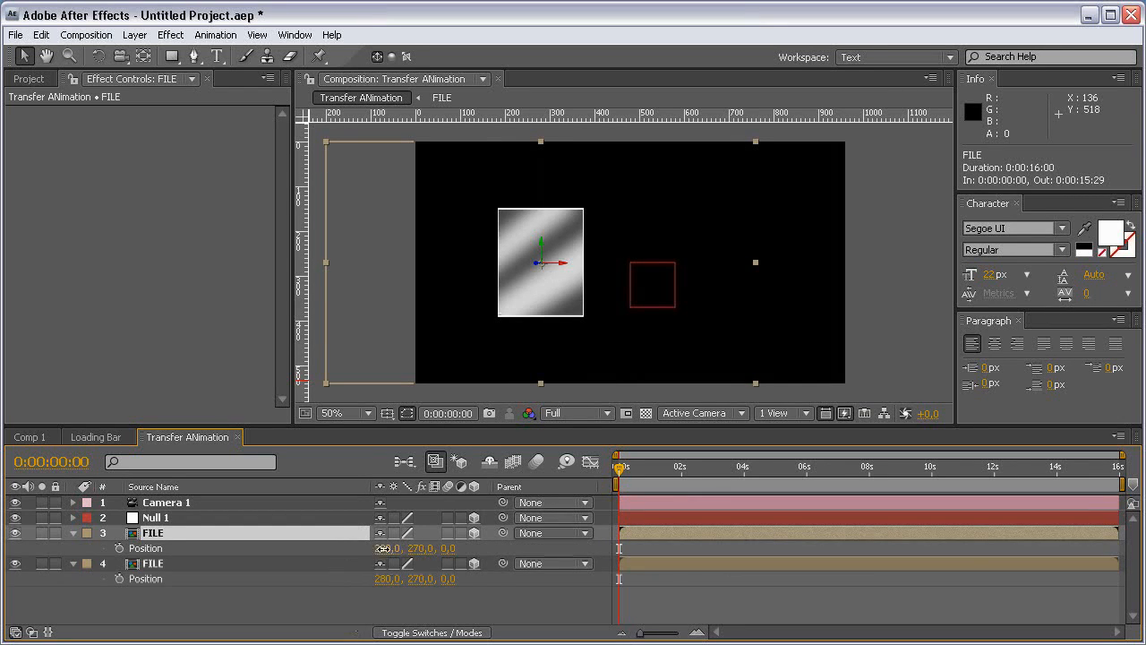
pyautogui.click(383, 548)
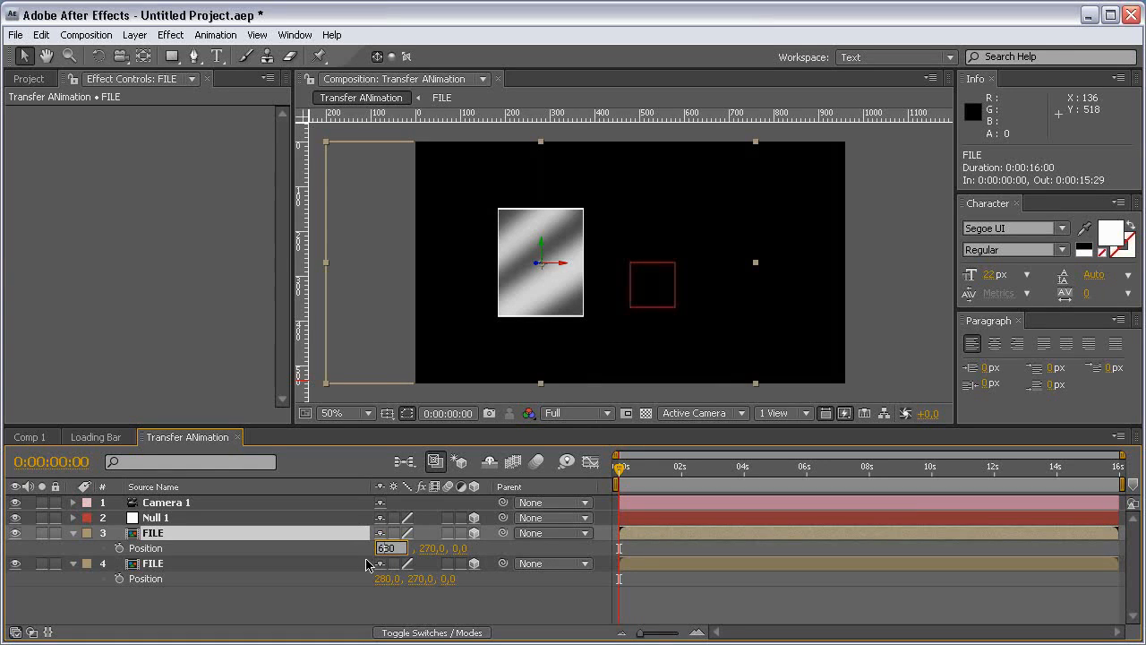
pyautogui.press('Return')
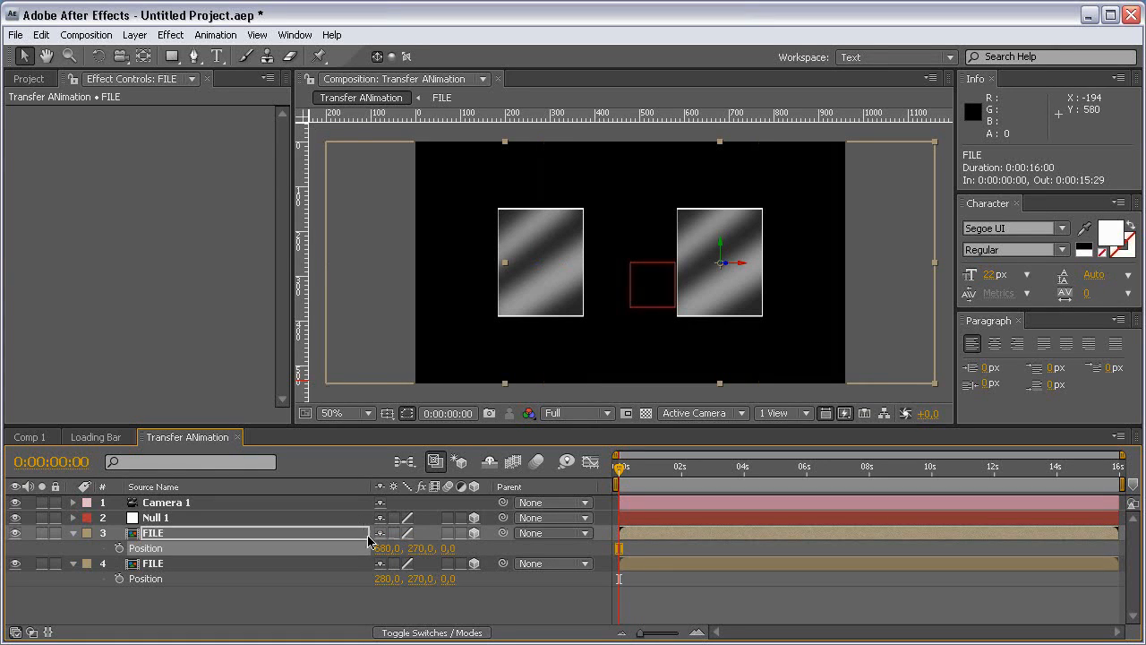
pyautogui.click(382, 548)
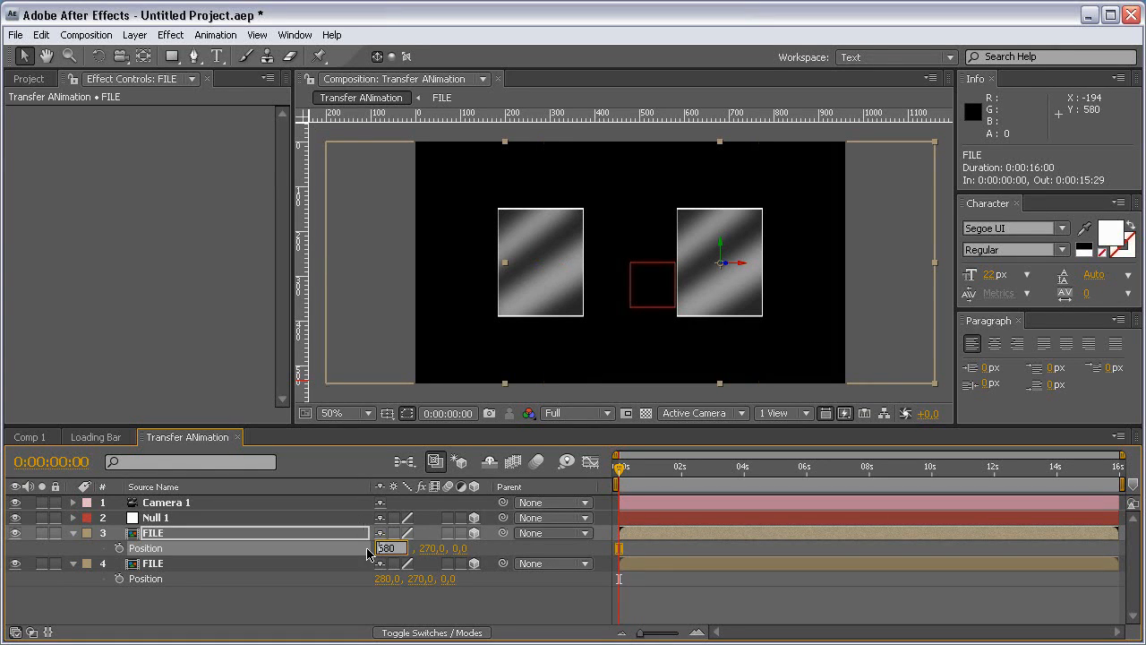
pyautogui.write('780')
pyautogui.press('Return')
# Step: Set the X position of the lower FILE layer to 180
pyautogui.click(385, 578)
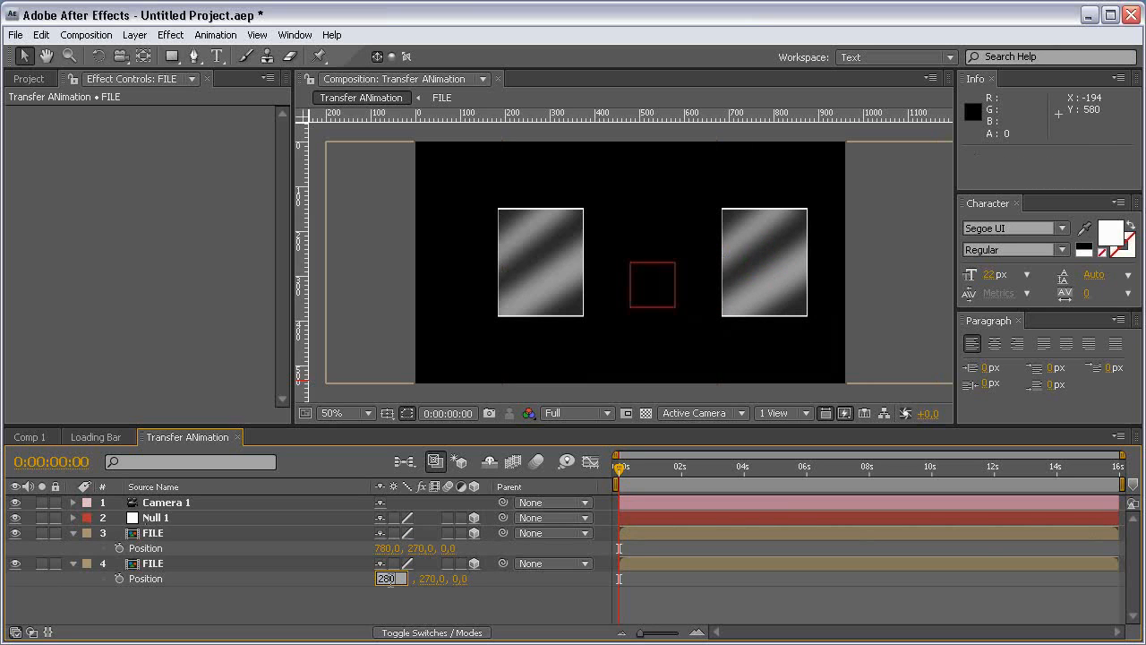
pyautogui.write('180')
pyautogui.press('Return')
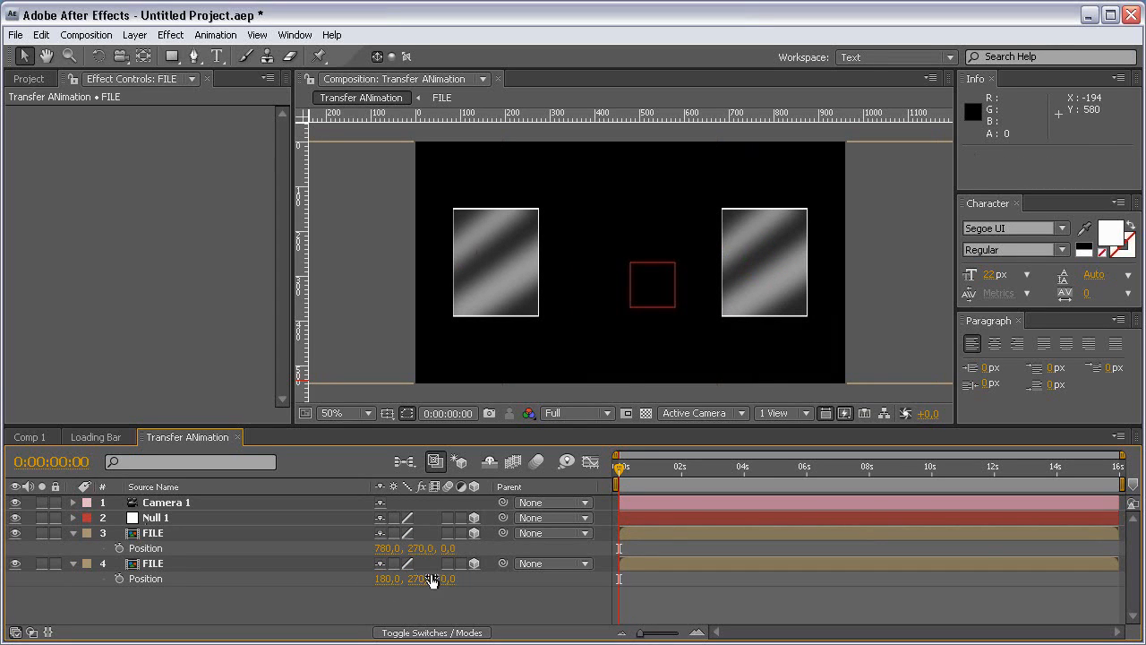
pyautogui.click(155, 517)
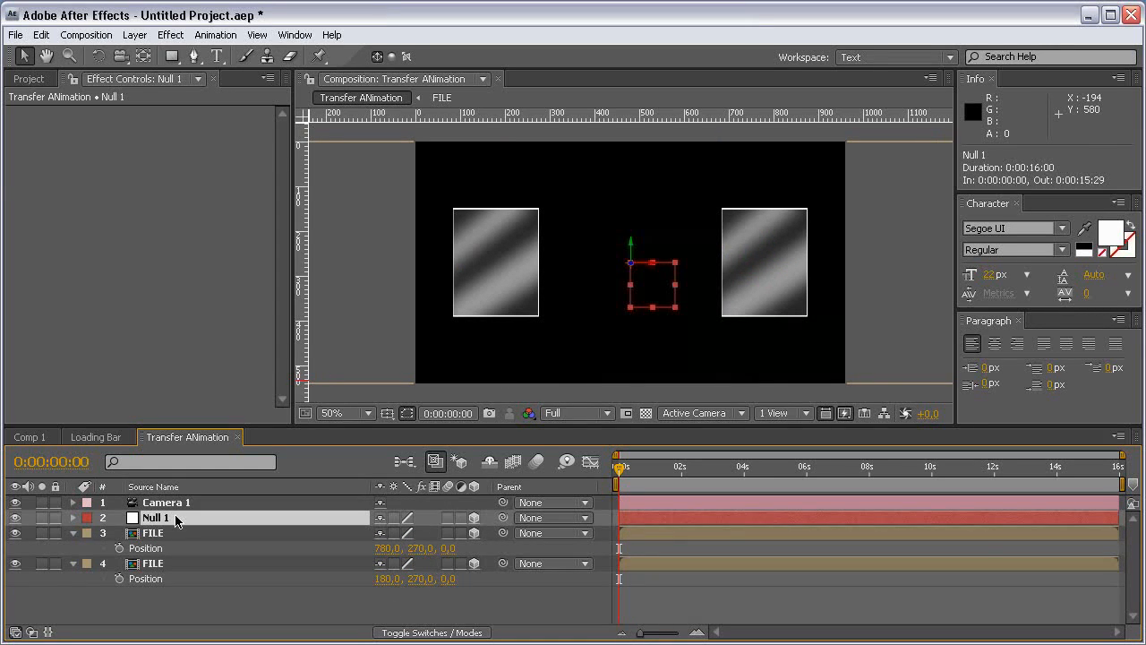
pyautogui.click(400, 610)
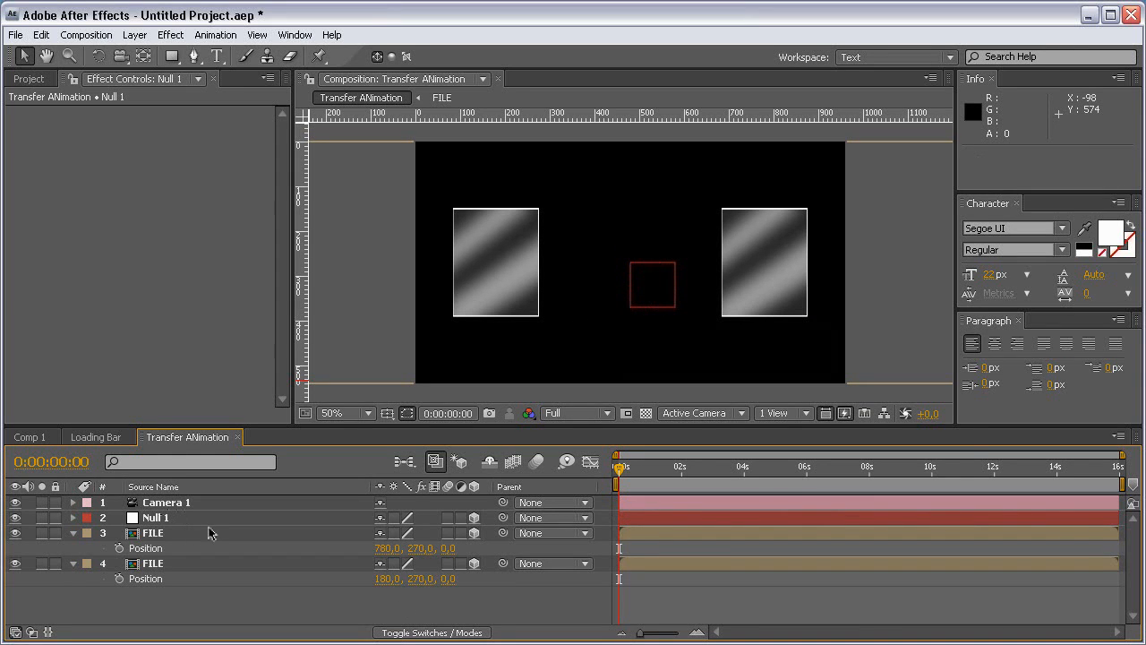
# Step: Show the composition in Custom View 1 and parent both FILE layers to Null 1
pyautogui.click(700, 413)
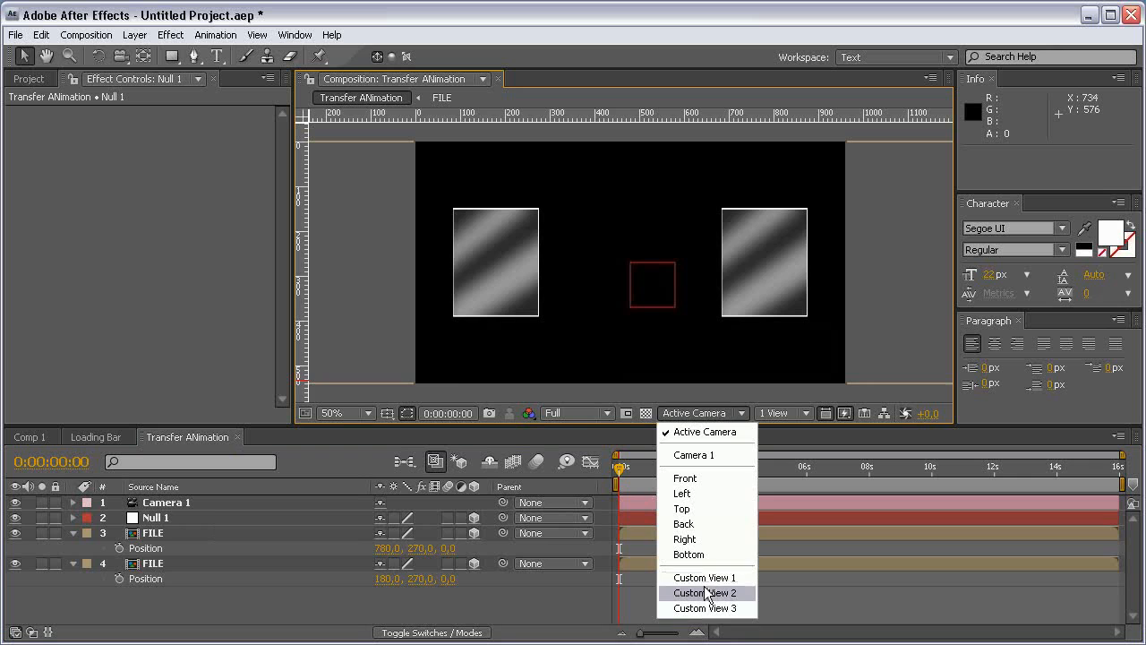
pyautogui.click(705, 573)
pyautogui.click(325, 536)
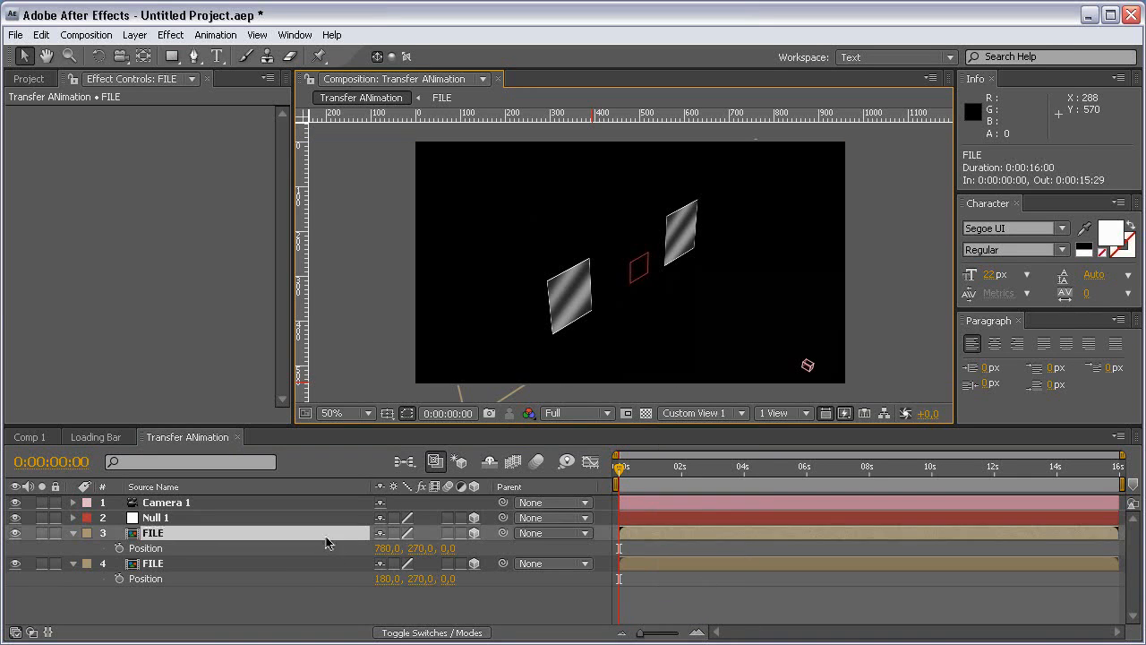
pyautogui.keyDown('shift'); pyautogui.click(332, 564); pyautogui.keyUp('shift')
pyautogui.moveTo(503, 533); pyautogui.dragTo(231, 520)
# Step: Reveal Null 1's rotation properties, test turning it about the Y axis and undo the test rotations
pyautogui.click(231, 519)
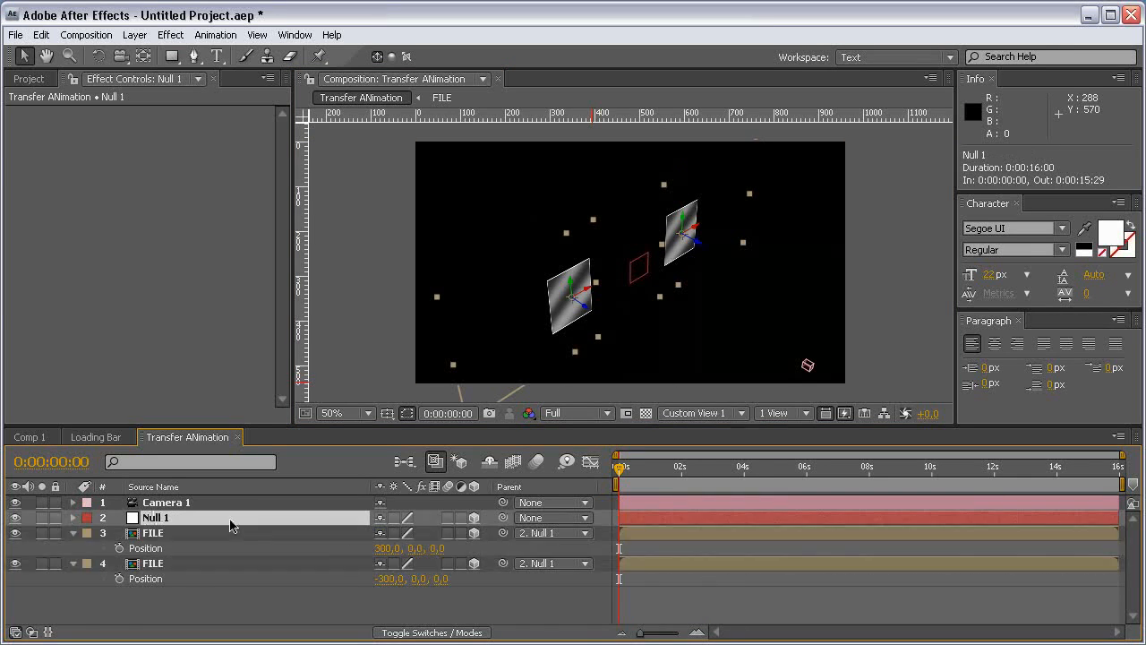
pyautogui.press('r')
pyautogui.moveTo(403, 563); pyautogui.dragTo(380, 547)
pyautogui.hotkey('ctrl', 'z')
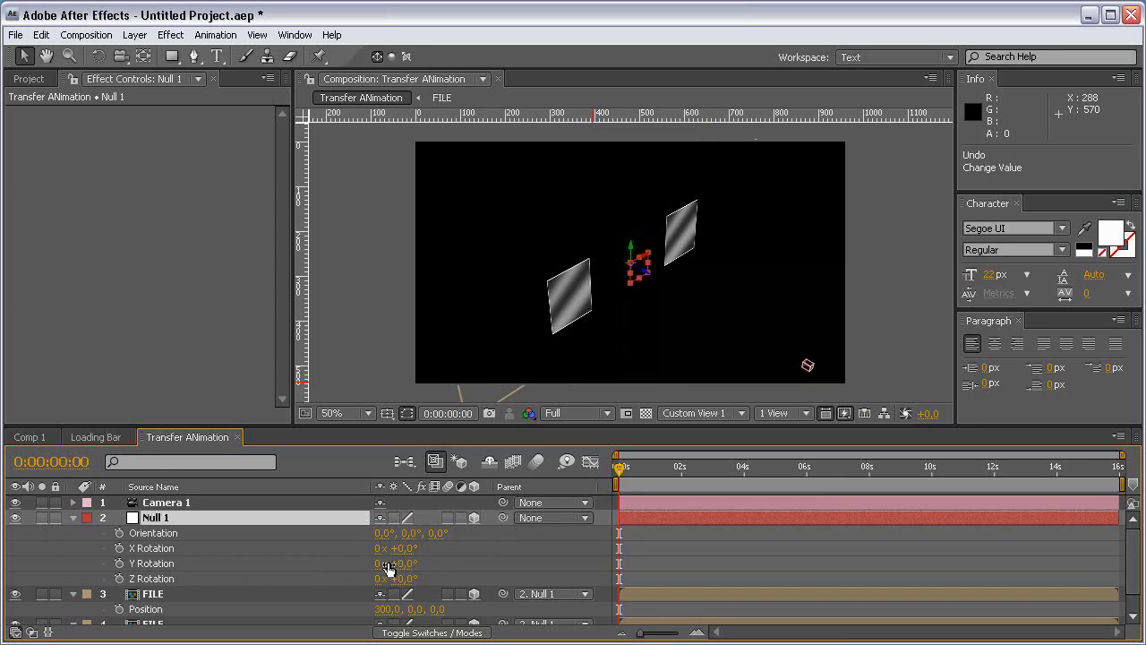
pyautogui.moveTo(408, 564); pyautogui.dragTo(424, 578)
pyautogui.hotkey('ctrl', 'z')
# Step: Start keyframing Null 1's Y Rotation at the start of the timeline with a value of -30°
pyautogui.click(119, 563)
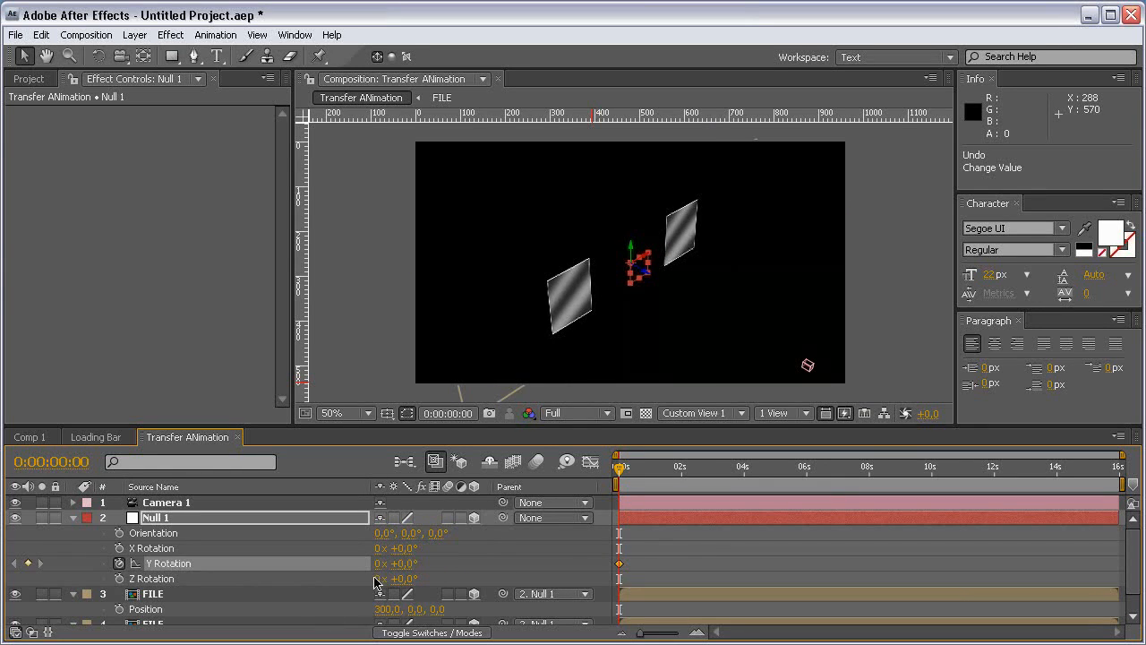
pyautogui.moveTo(399, 564); pyautogui.dragTo(397, 563)
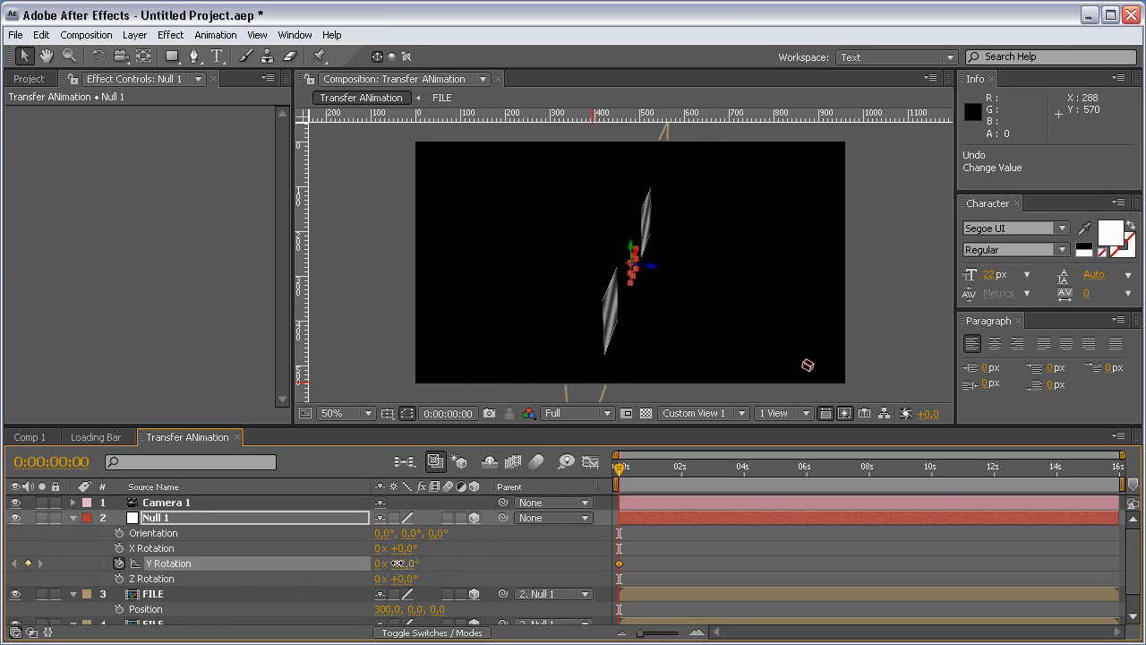
pyautogui.click(396, 564)
pyautogui.write('-30')
pyautogui.press('Return')
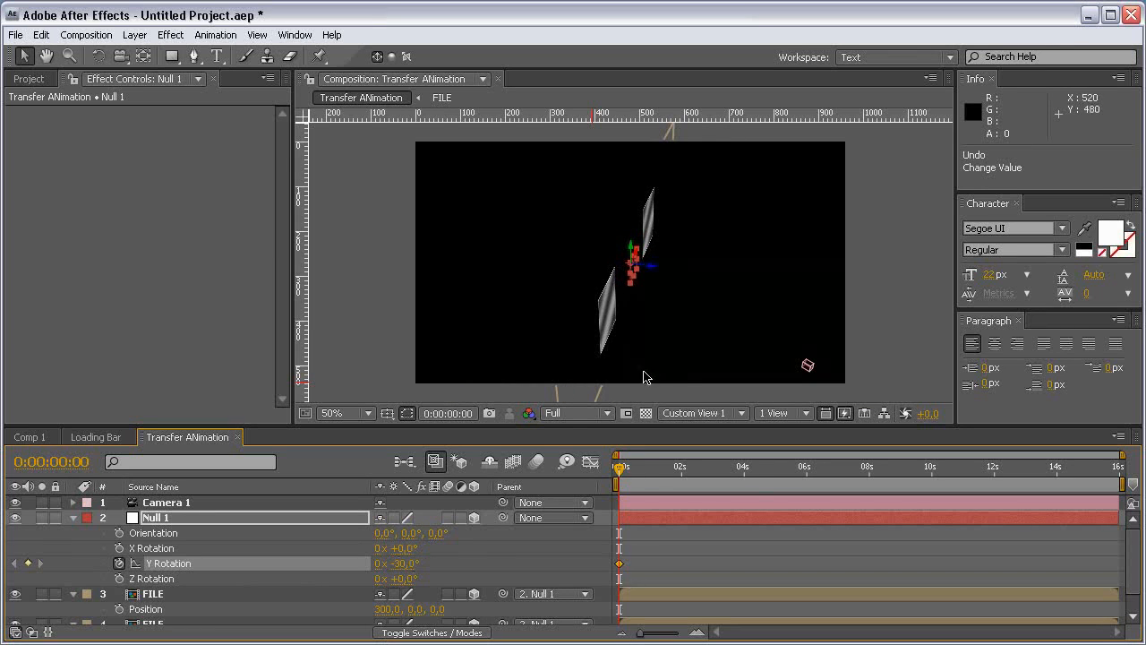
# Step: Show the composition through the Active Camera, then try turning Null 1 about the Y axis and undo the test
pyautogui.click(703, 412)
pyautogui.click(706, 436)
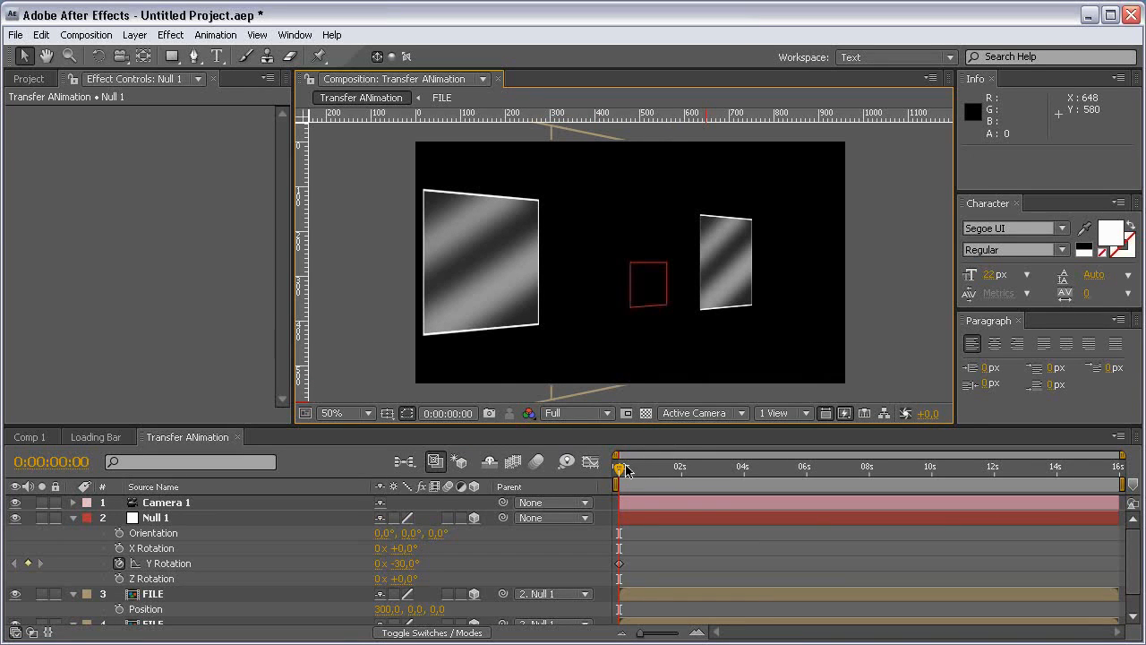
pyautogui.moveTo(405, 570); pyautogui.dragTo(388, 573)
pyautogui.hotkey('ctrl', 'z')
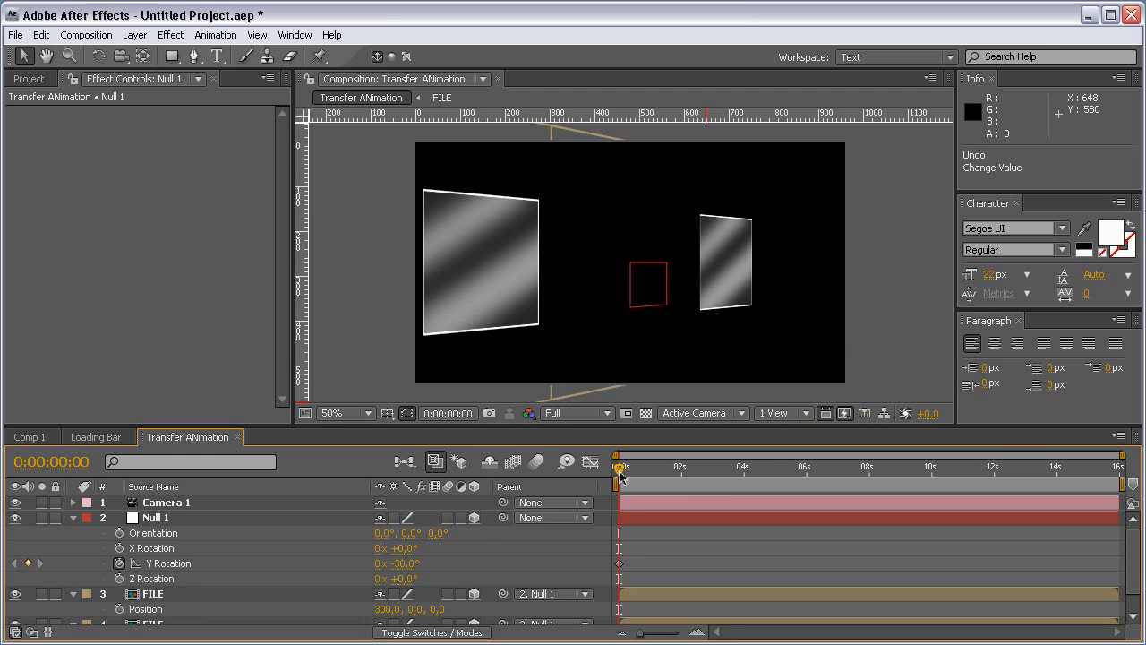
# Step: At 0:00:04:00, keyframe Null 1's Y Rotation at -65°
pyautogui.moveTo(620, 470); pyautogui.dragTo(644, 472)
pyautogui.moveTo(725, 474); pyautogui.dragTo(747, 474)
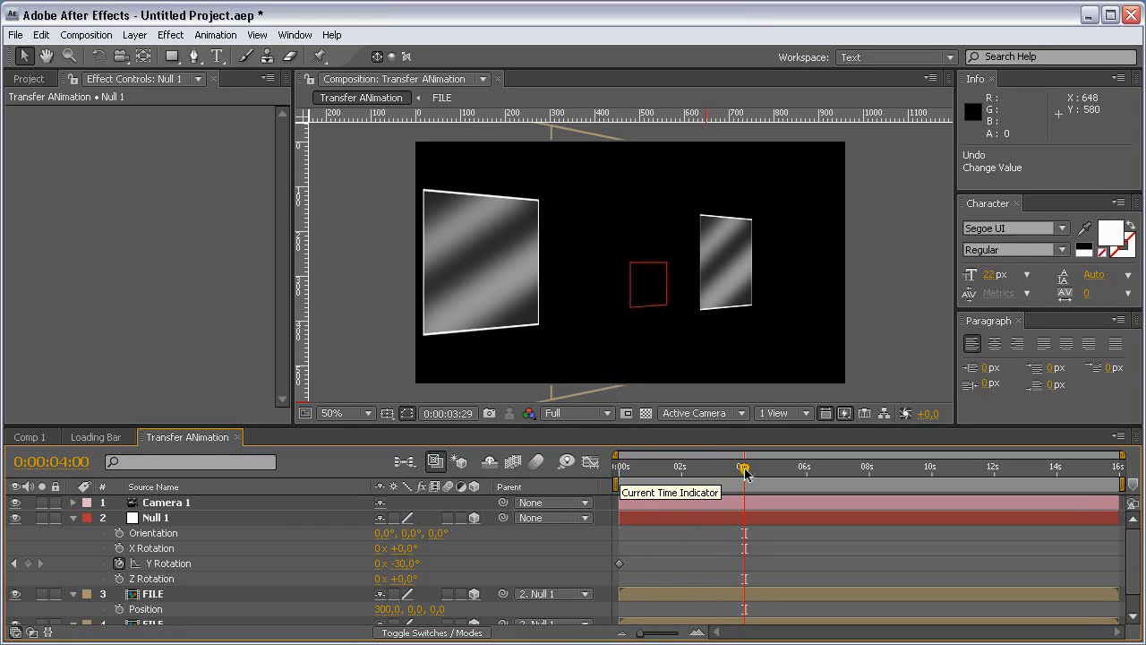
pyautogui.moveTo(404, 567); pyautogui.dragTo(372, 564)
pyautogui.click(405, 563)
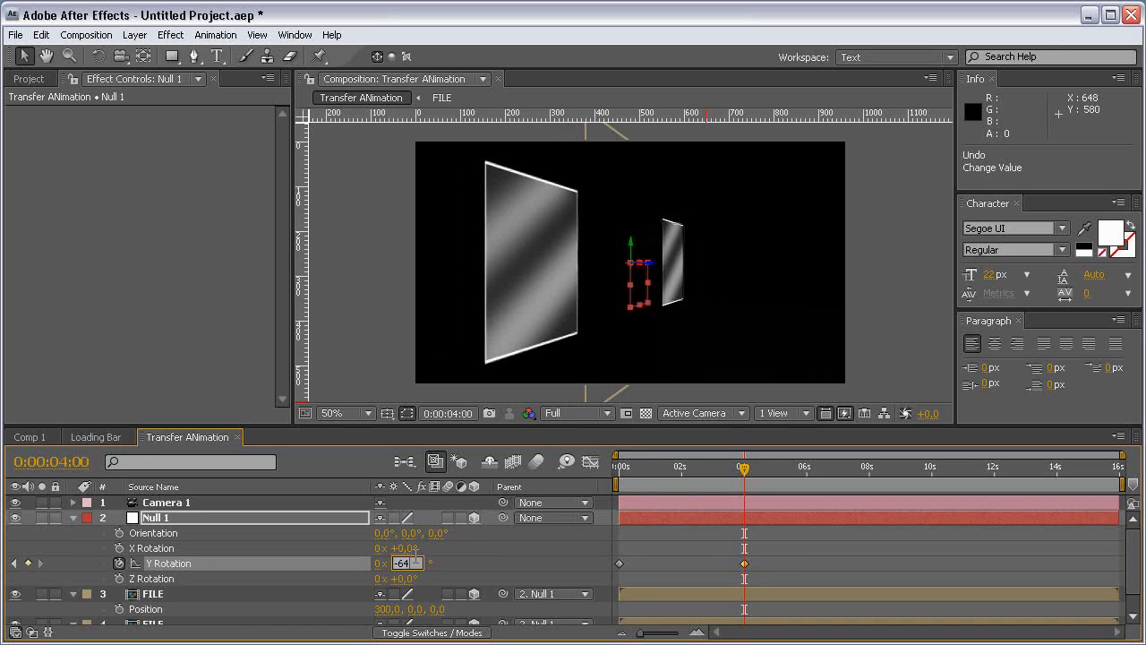
pyautogui.write('-65')
pyautogui.press('Return')
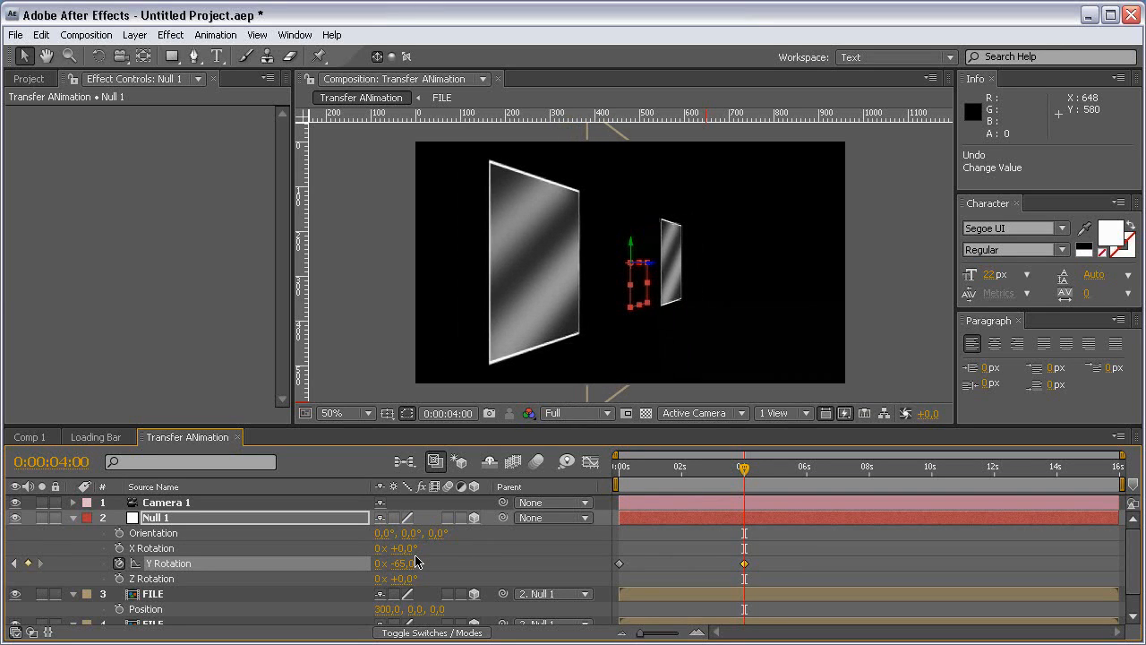
# Step: At 0:00:04:20, keyframe Null 1's Y Rotation at -230°
pyautogui.press('space')
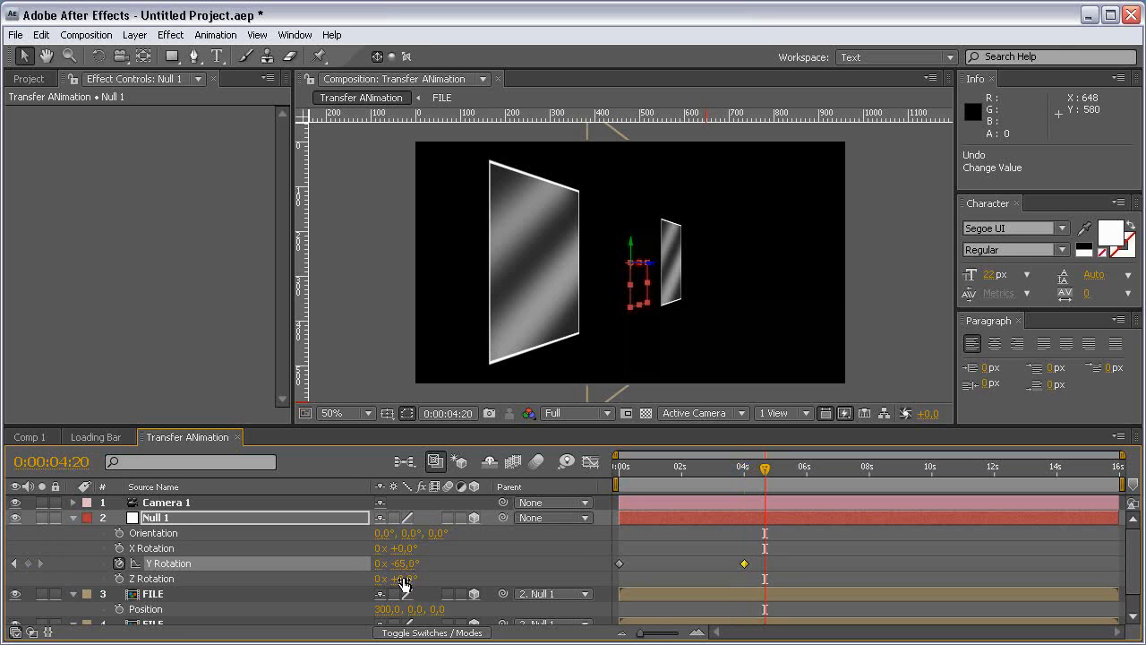
pyautogui.moveTo(403, 564); pyautogui.dragTo(265, 566)
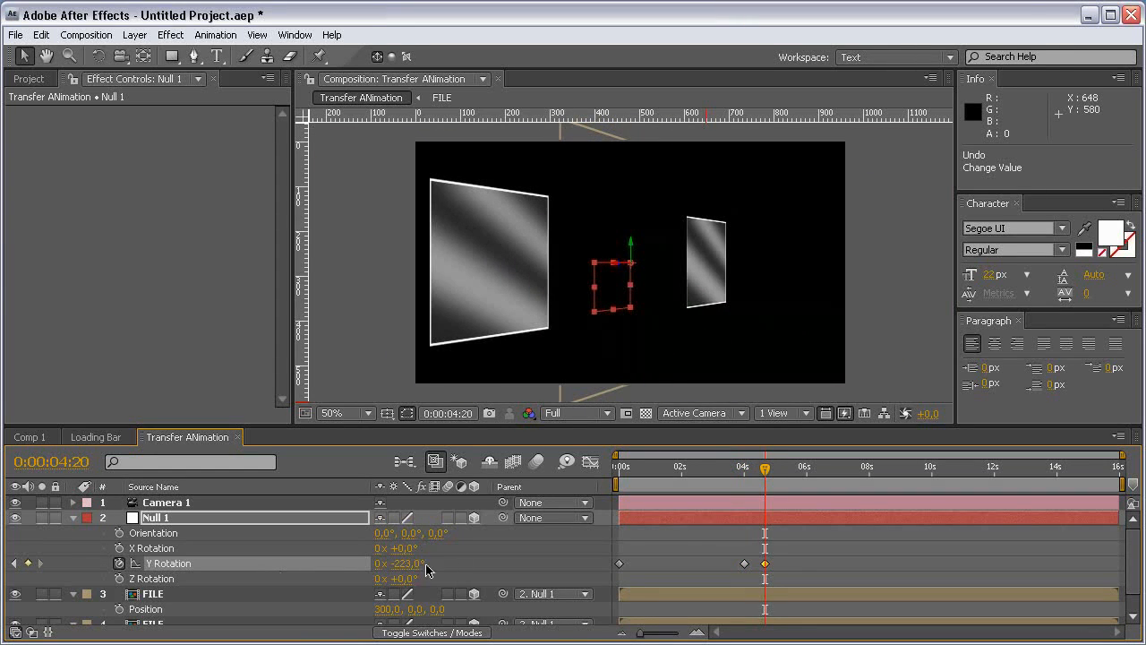
pyautogui.click(413, 563)
pyautogui.write('-230')
pyautogui.press('Return')
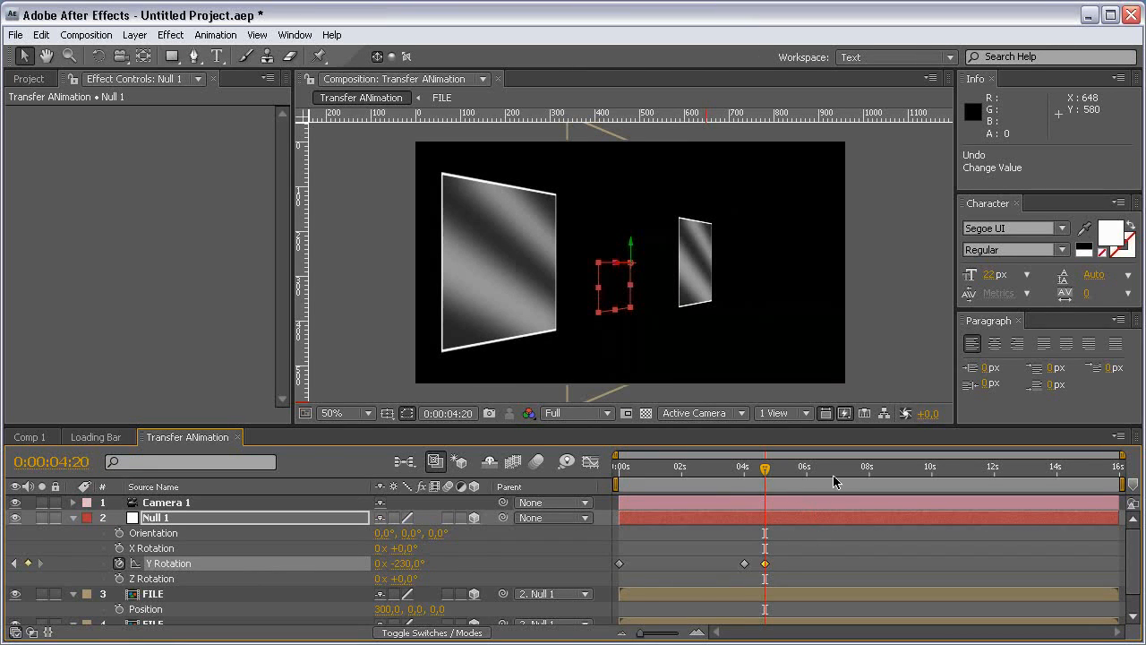
# Step: At 0:00:08:20, keyframe Null 1's Y Rotation at -265°, comparing the pose with the one at 4 seconds
pyautogui.moveTo(867, 481); pyautogui.dragTo(891, 480)
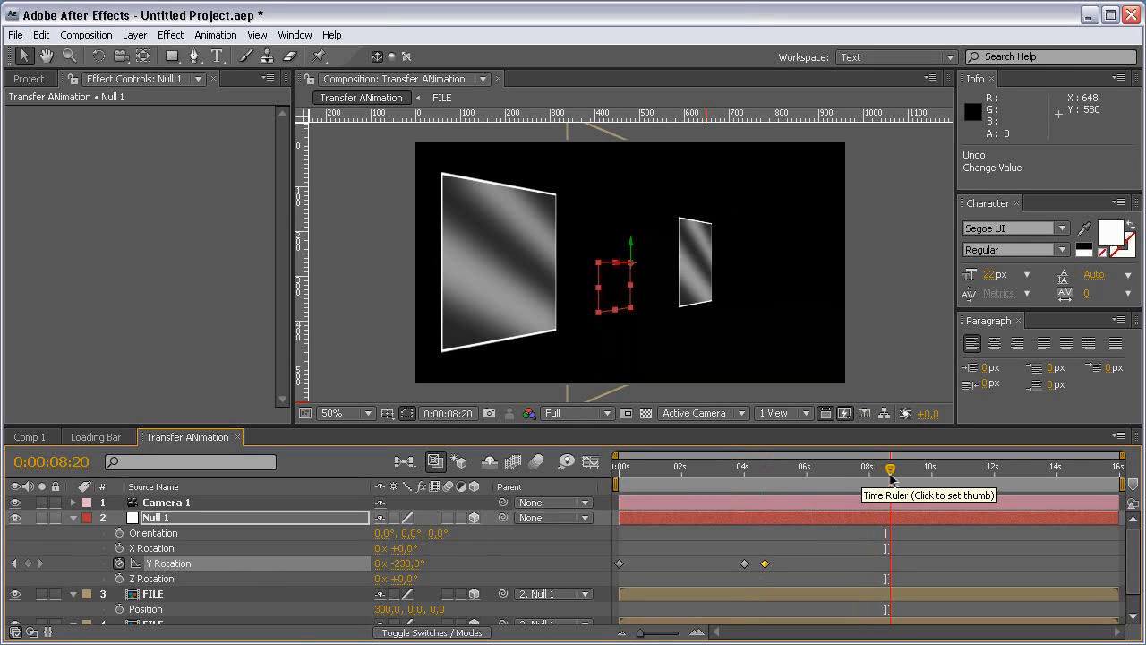
pyautogui.moveTo(411, 565); pyautogui.dragTo(388, 564)
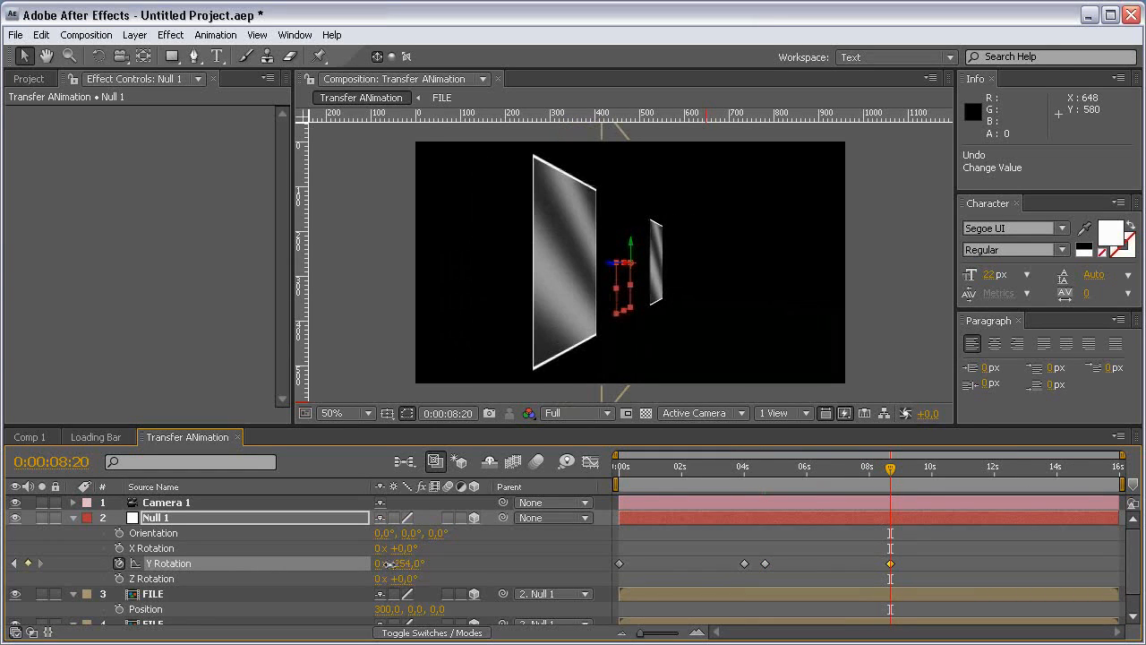
pyautogui.click(742, 481)
pyautogui.moveTo(742, 481); pyautogui.dragTo(890, 481)
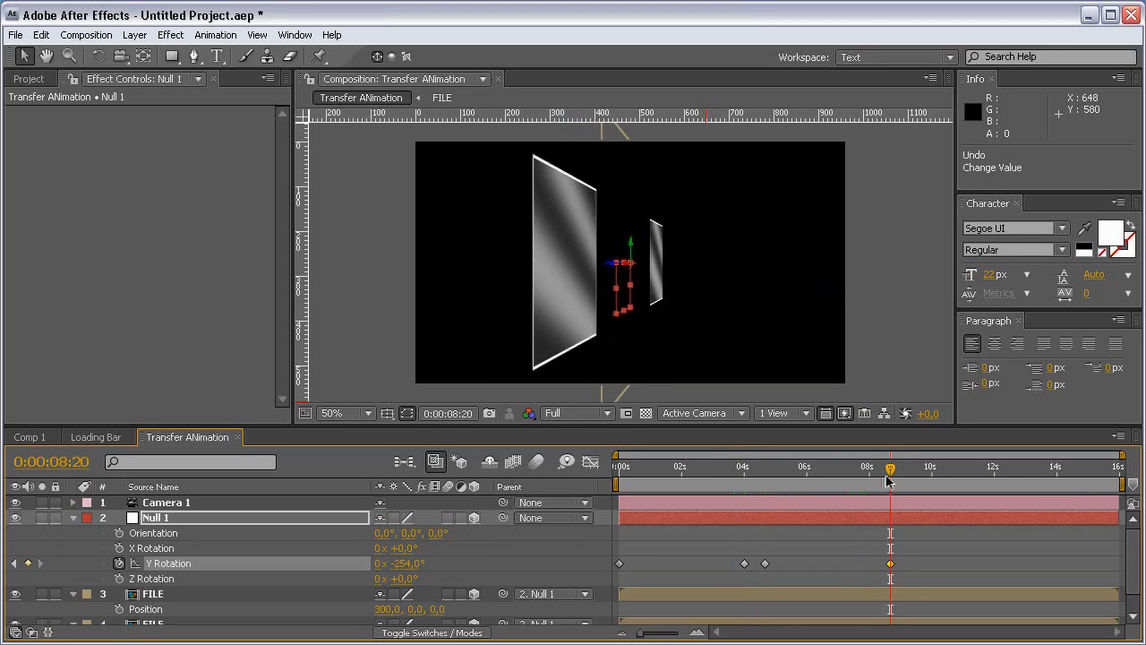
pyautogui.click(410, 563)
pyautogui.write('-2')
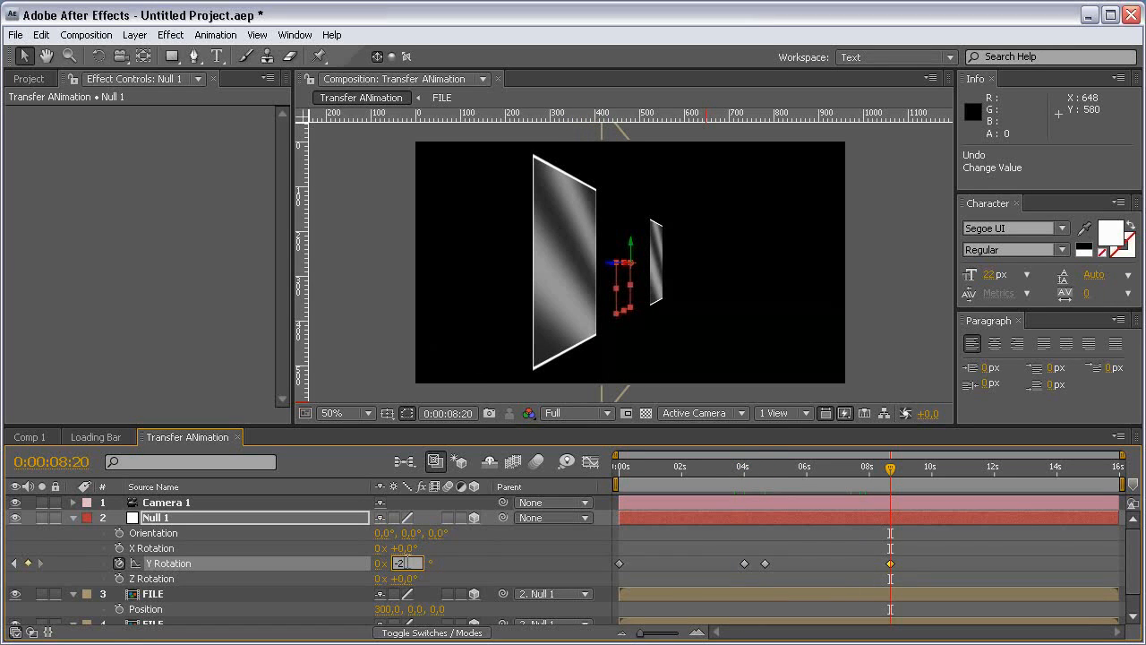
pyautogui.write('65')
pyautogui.press('Return')
# Step: Compare the pose at 4 seconds with the one at 0:00:08:20, readjust Null 1's Y Rotation at the last keyframe, and scrub through the animation
pyautogui.click(743, 481)
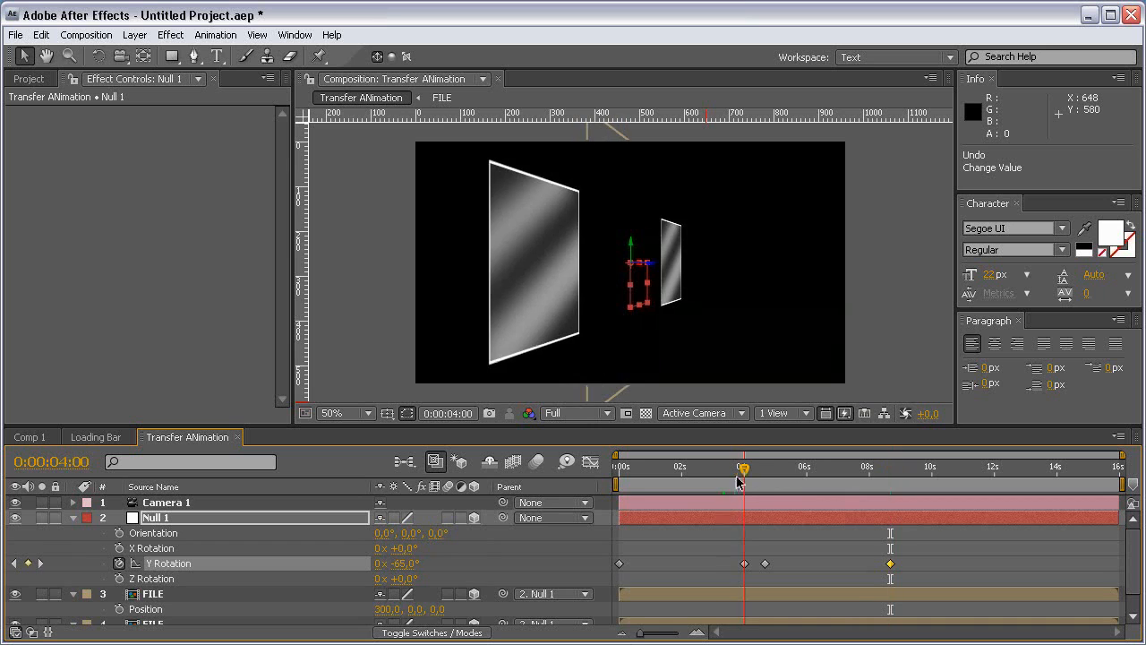
pyautogui.moveTo(744, 480); pyautogui.dragTo(890, 481)
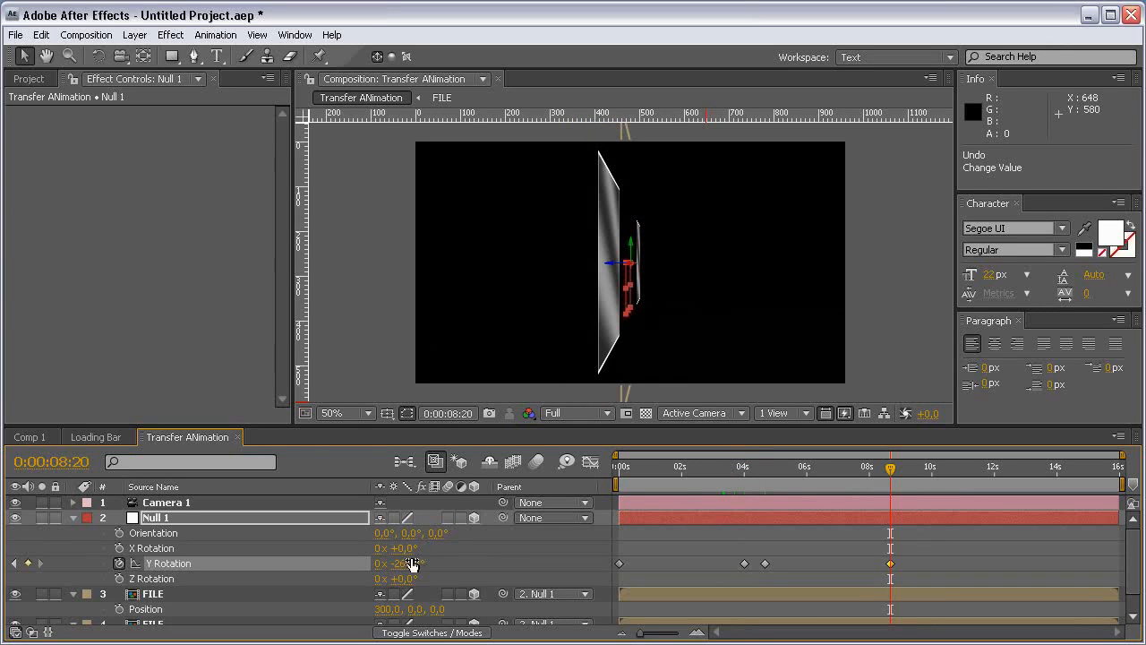
pyautogui.moveTo(412, 564); pyautogui.dragTo(427, 560)
pyautogui.moveTo(900, 472); pyautogui.dragTo(667, 463)
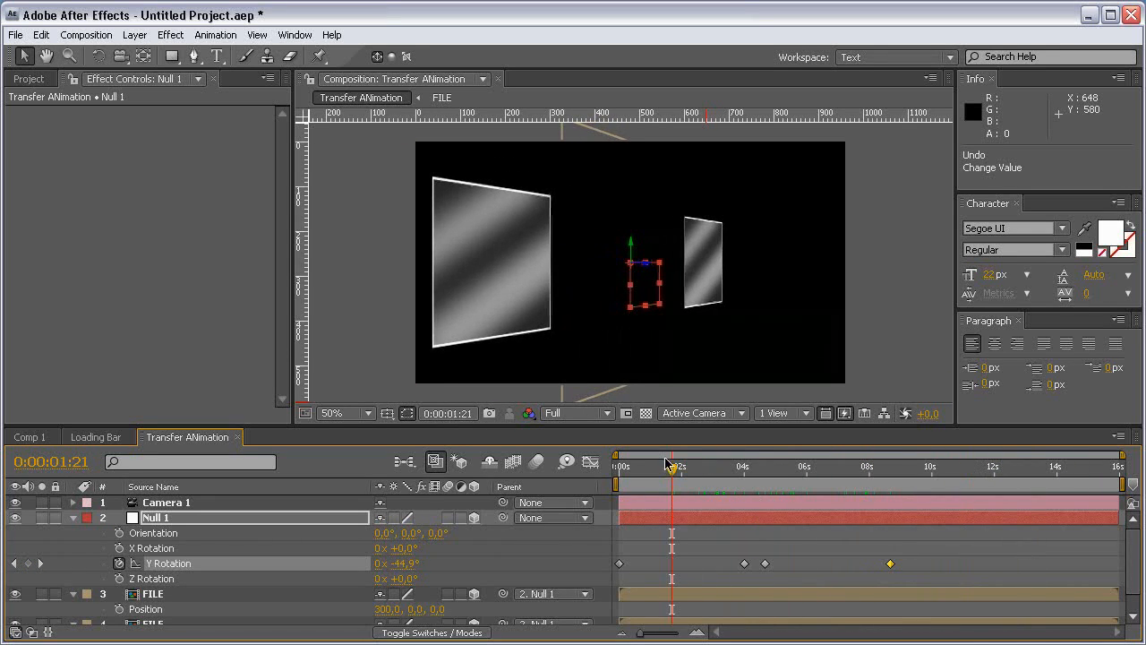
# Step: Enable motion blur for the composition and both FILE layers, and scrub to check the rotation
pyautogui.click(538, 461)
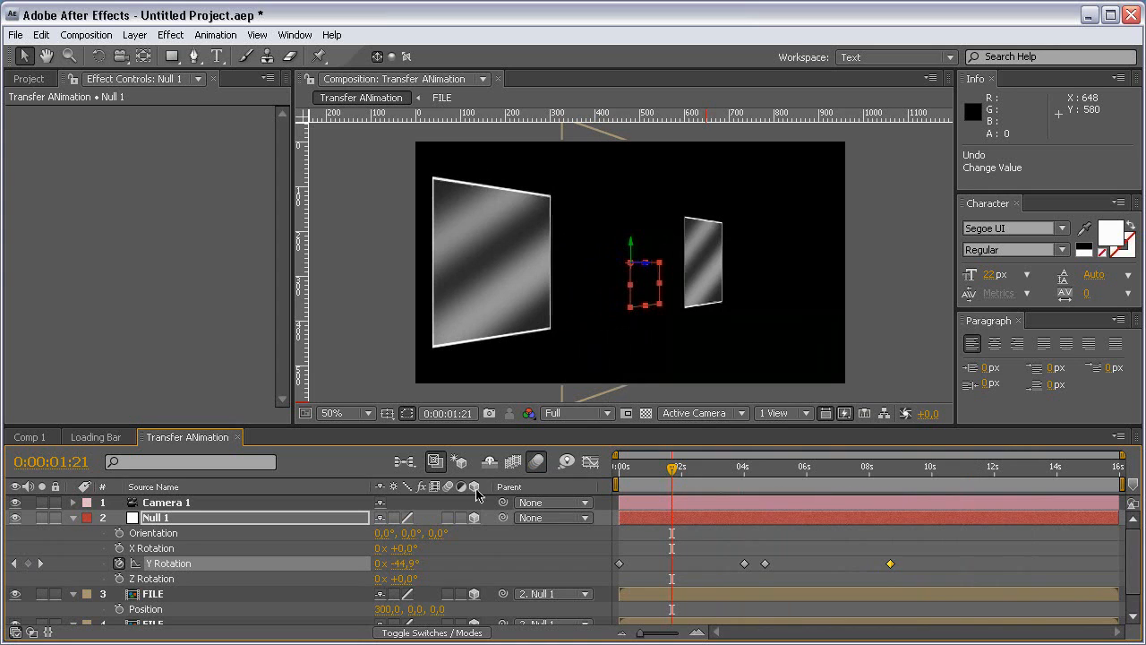
pyautogui.click(75, 517)
pyautogui.moveTo(450, 533); pyautogui.dragTo(451, 564)
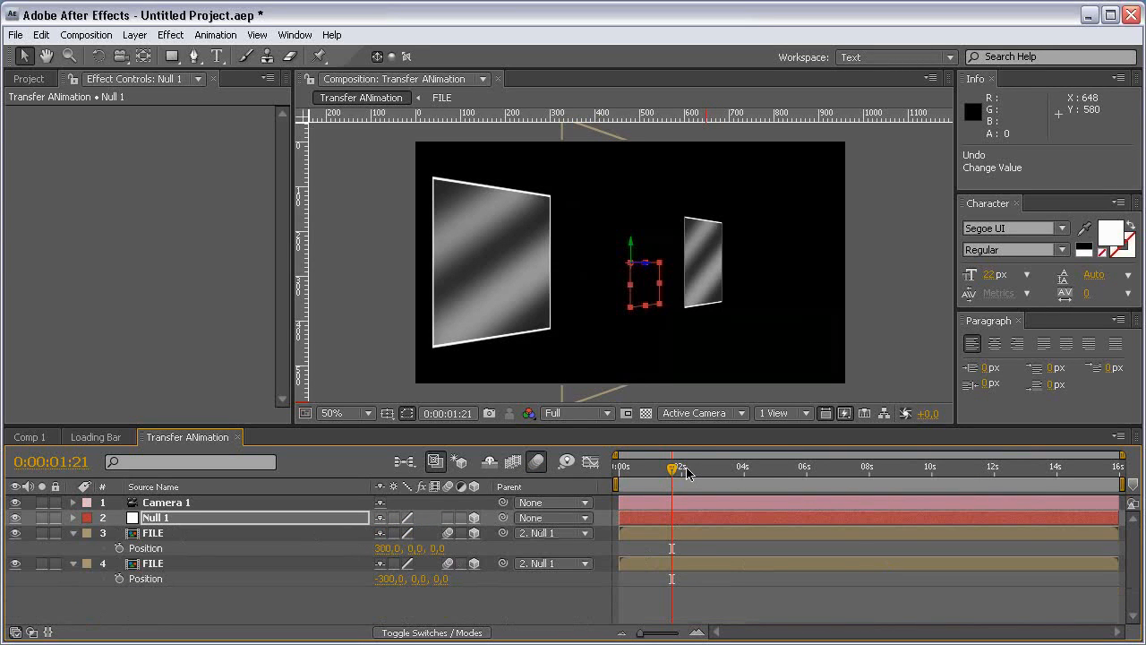
pyautogui.moveTo(672, 467); pyautogui.dragTo(709, 469)
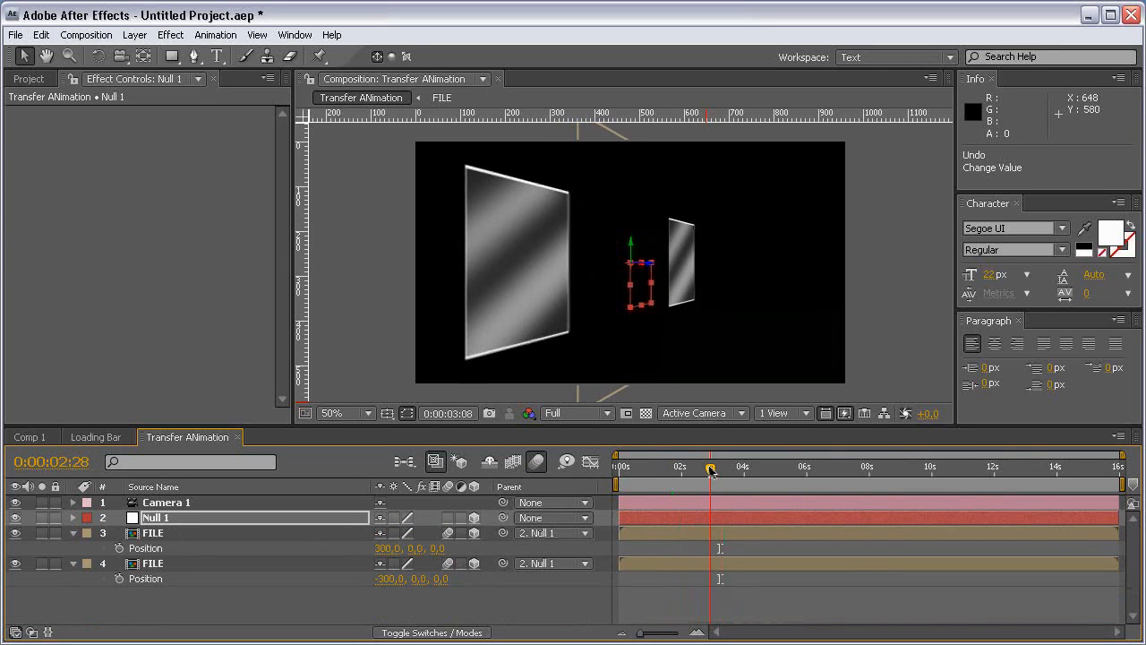
# Step: Turn on Camera 1's Depth of Field and set its Aperture to 75 pixels
pyautogui.click(183, 503)
pyautogui.press('a')
pyautogui.press('a')
pyautogui.click(381, 548)
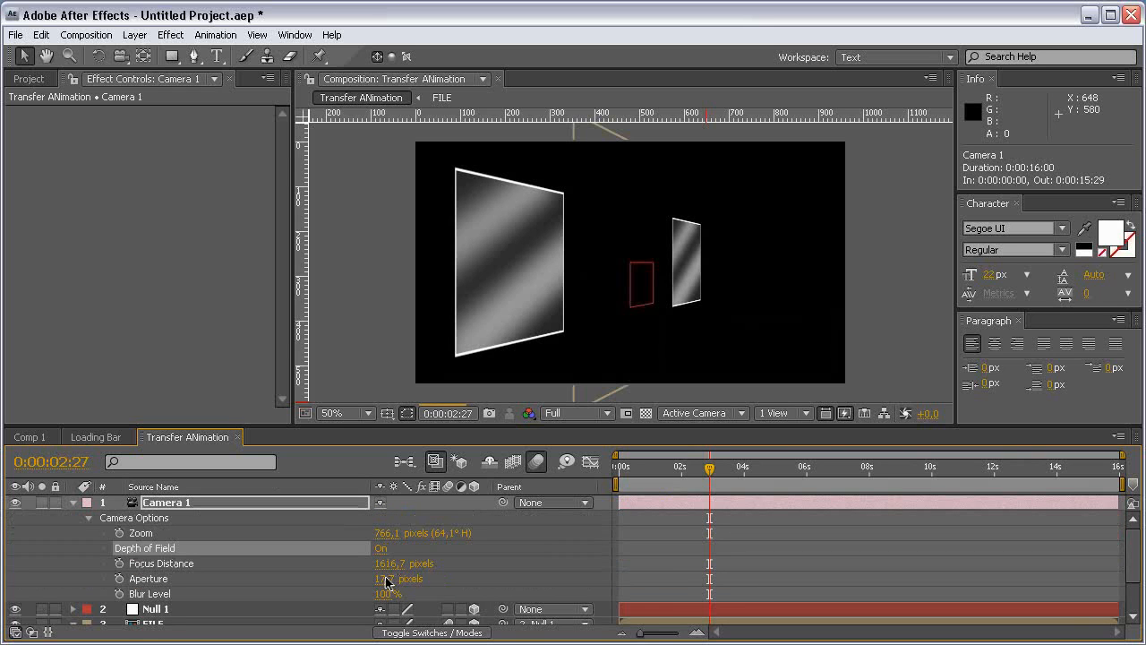
pyautogui.click(385, 579)
pyautogui.write('75')
pyautogui.press('Return')
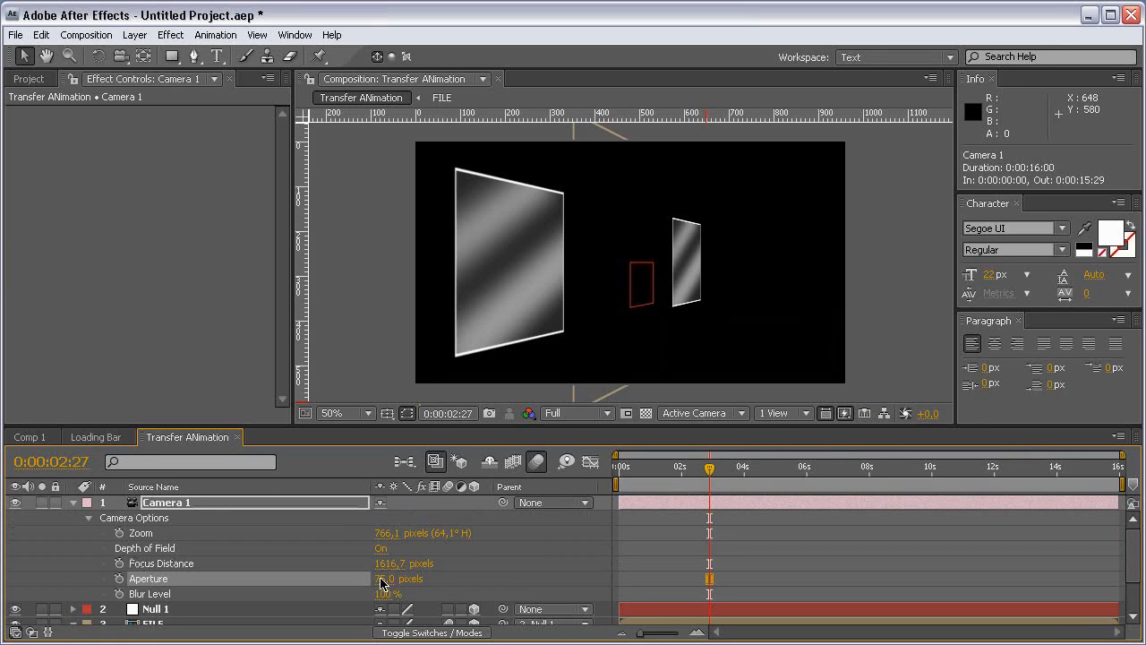
# Step: Try a Blur Level of 400% on Camera 1 with the Focus Distance reduced to 511.7 pixels
pyautogui.click(385, 594)
pyautogui.write('400')
pyautogui.press('Return')
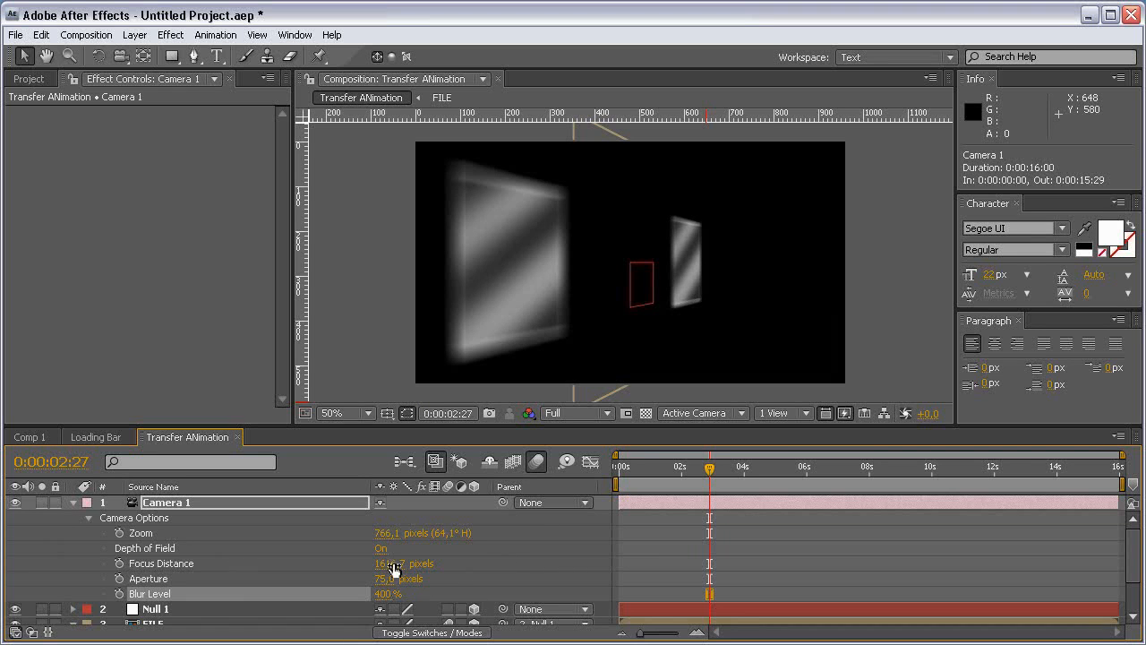
pyautogui.moveTo(394, 569); pyautogui.dragTo(289, 562)
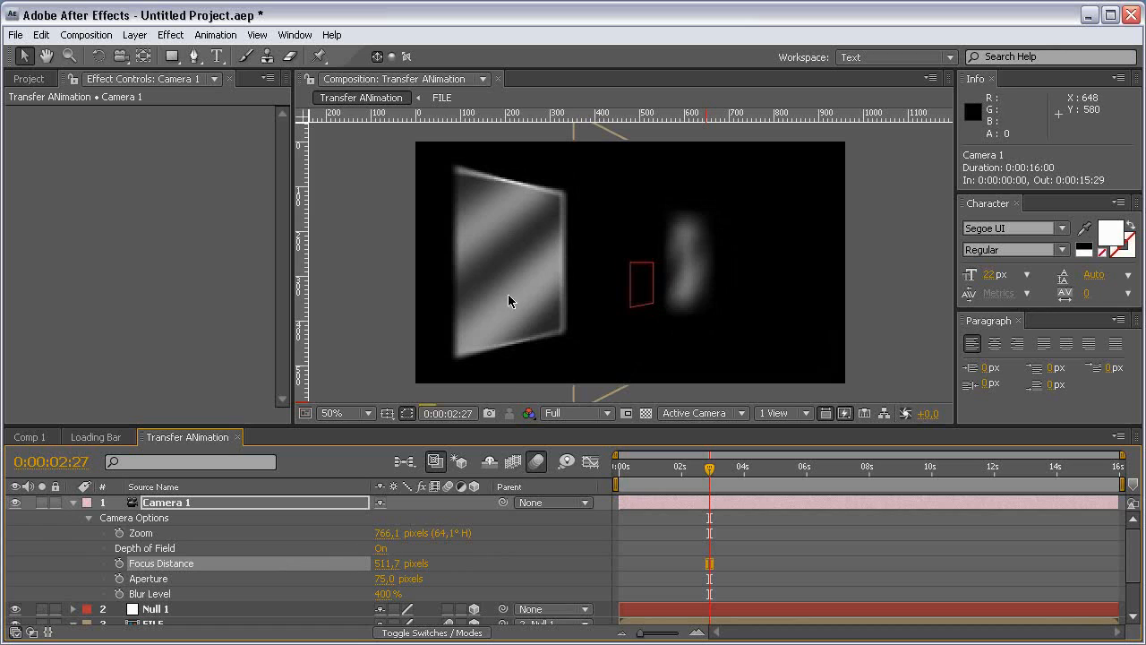
# Step: Set Camera 1's Blur Level to 250% and its Focus Distance to 476.7 pixels, then scrub to check the focus
pyautogui.click(384, 593)
pyautogui.write('250')
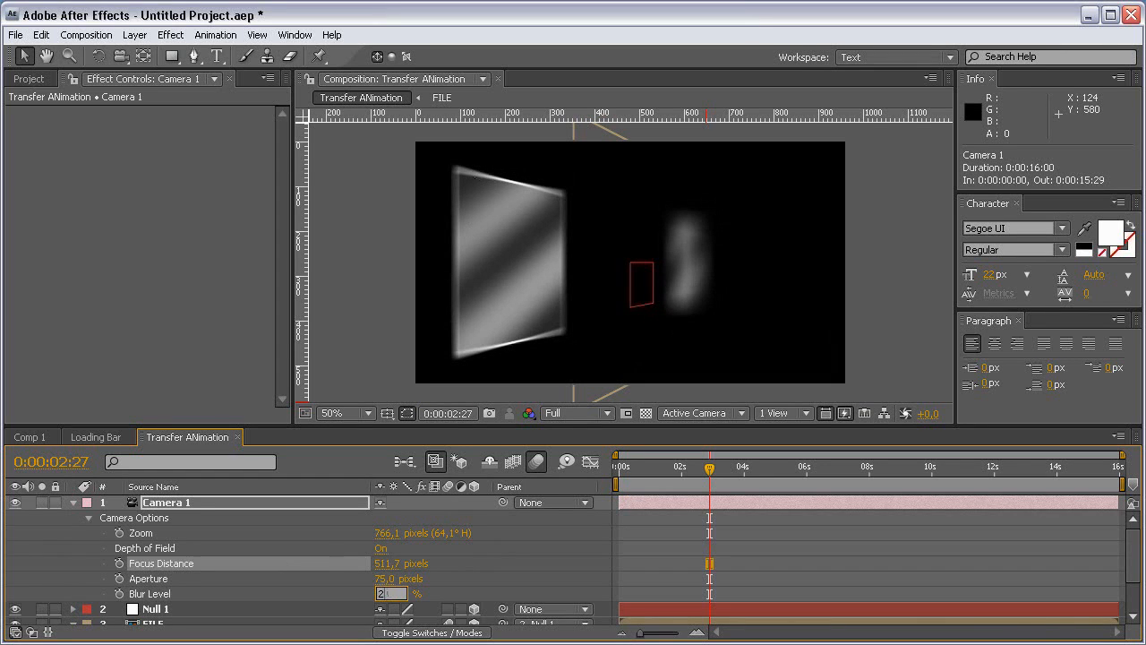
pyautogui.press('Return')
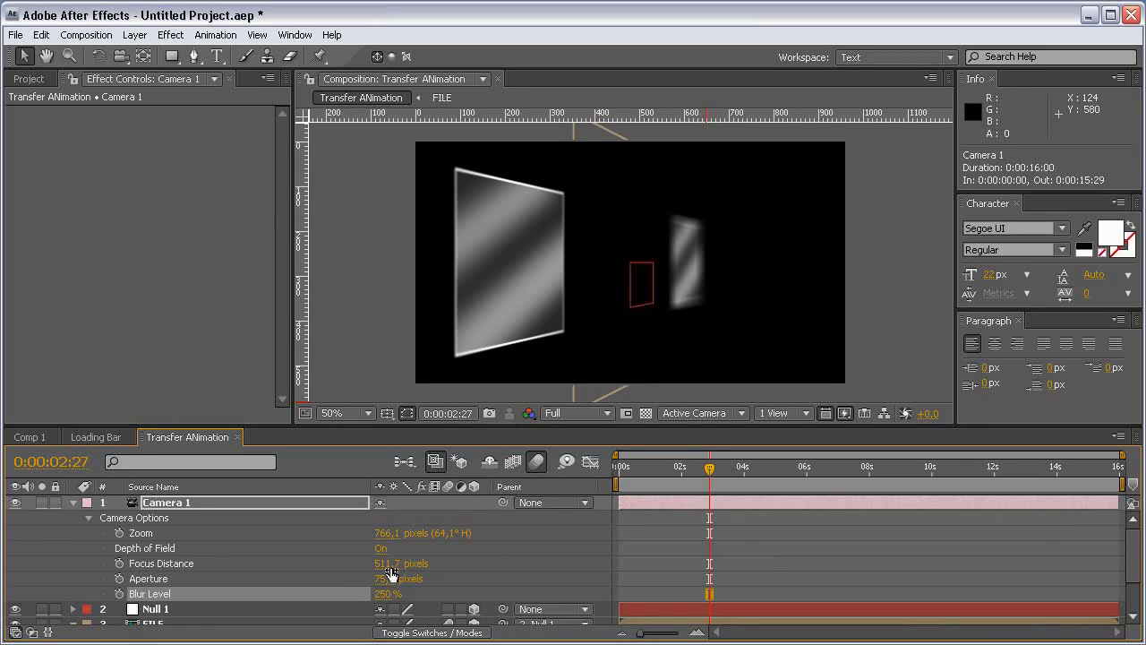
pyautogui.moveTo(389, 571); pyautogui.dragTo(380, 569)
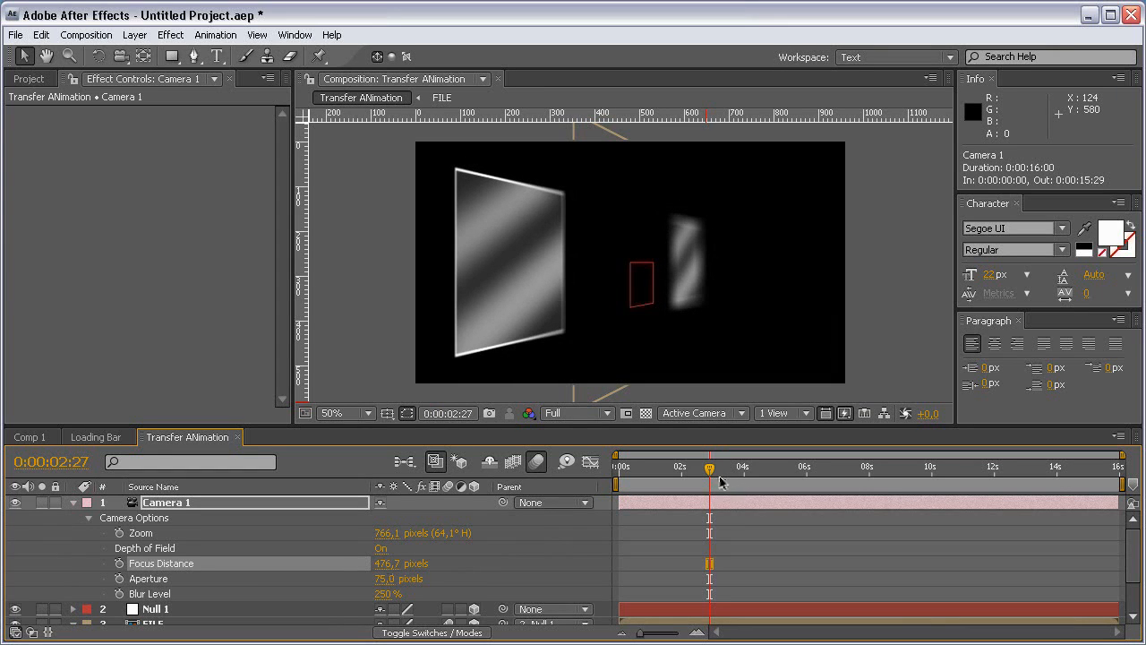
pyautogui.moveTo(717, 469); pyautogui.dragTo(775, 473)
pyautogui.click(73, 503)
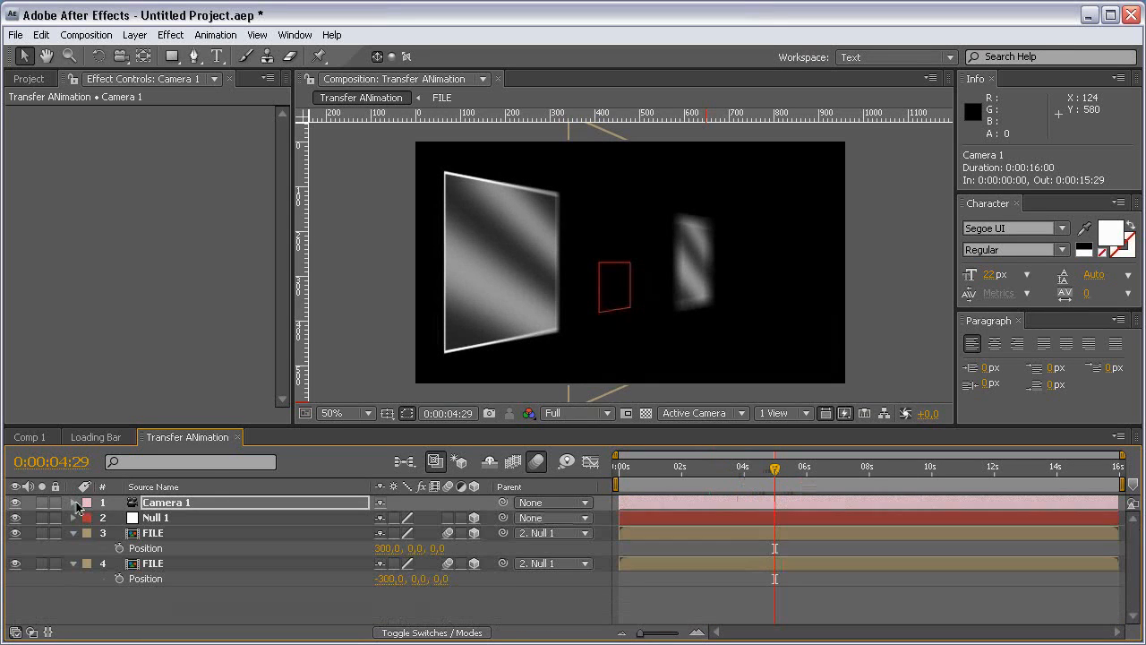
# Step: Add a second null object as a 3D layer and parent Camera 1 to it
pyautogui.hotkey('ctrl', 'alt', 'shift', 'y')
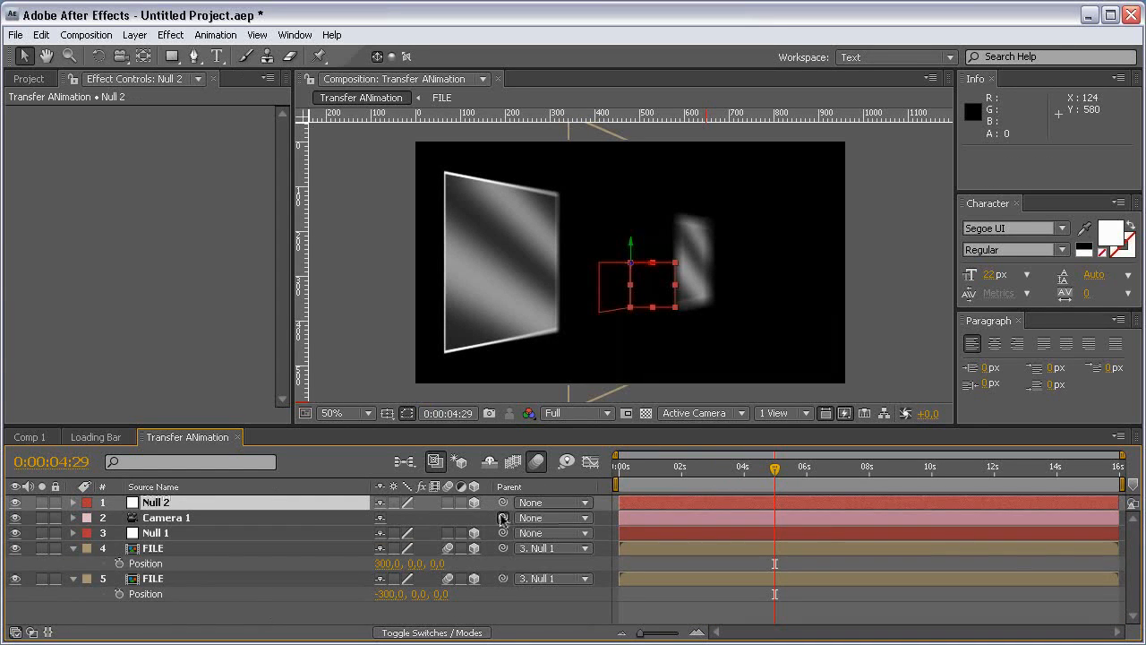
pyautogui.moveTo(503, 518); pyautogui.dragTo(270, 510)
# Step: Set Null 2's X Rotation to 8° to tilt the camera, undoing the unwanted test rotation, and scrub to check
pyautogui.press('r')
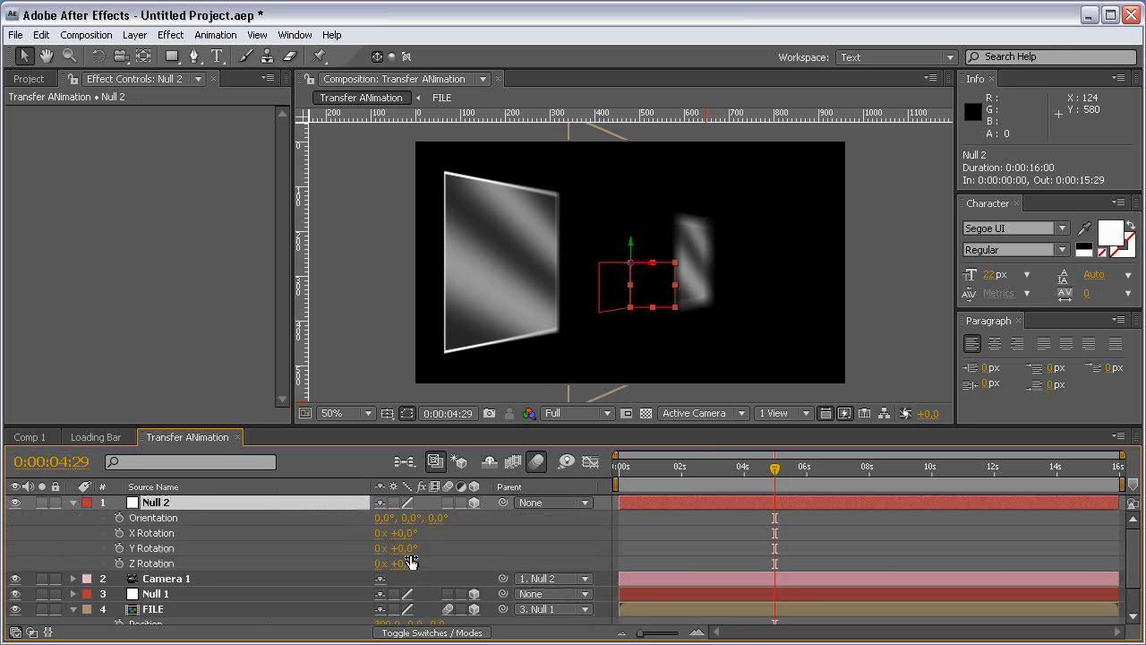
pyautogui.moveTo(409, 549); pyautogui.dragTo(432, 535)
pyautogui.hotkey('ctrl', 'z')
pyautogui.moveTo(775, 467); pyautogui.dragTo(824, 468)
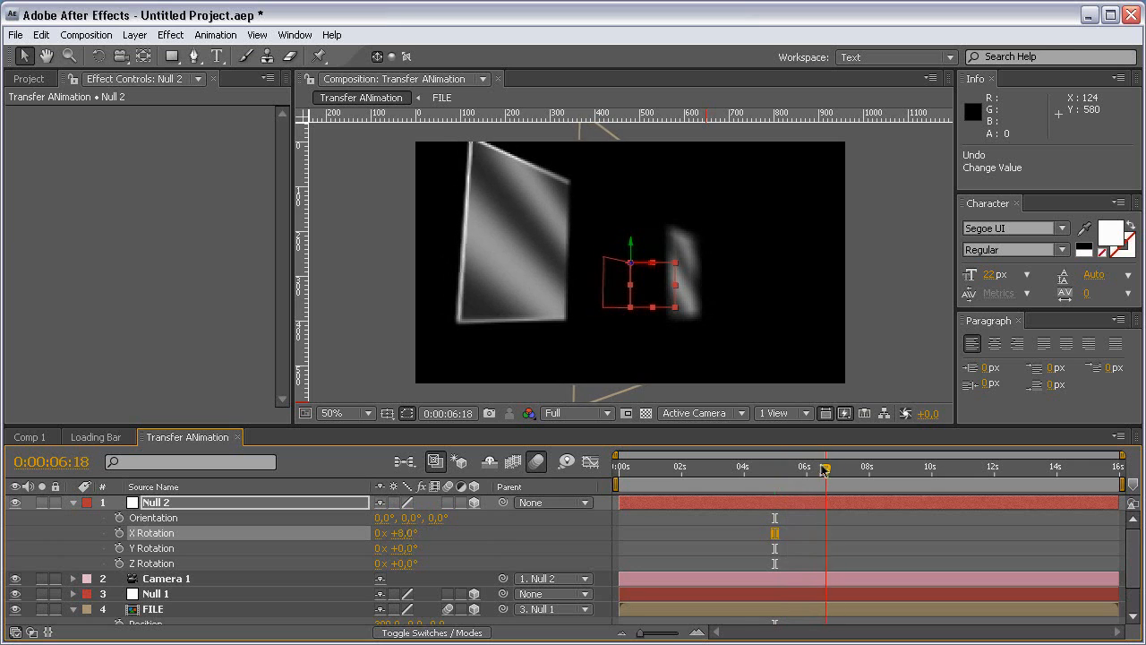
# Step: Reveal Null 2's position together with its rotation and set its Y position to 240
pyautogui.hotkey('shift', 'p')
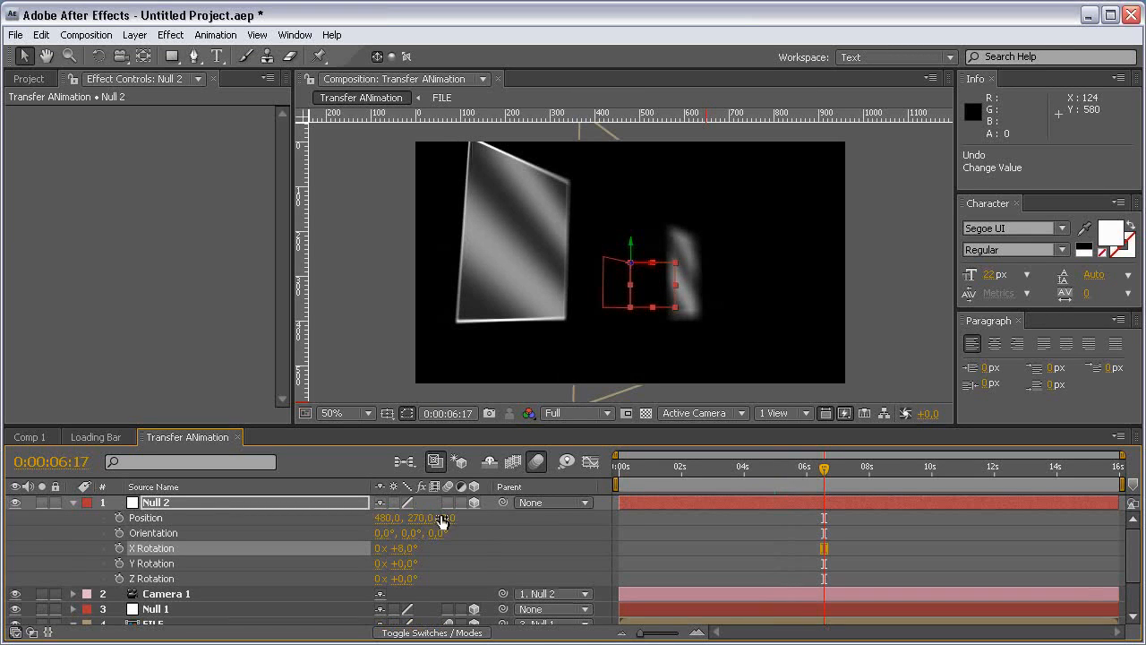
pyautogui.moveTo(420, 517); pyautogui.dragTo(394, 516)
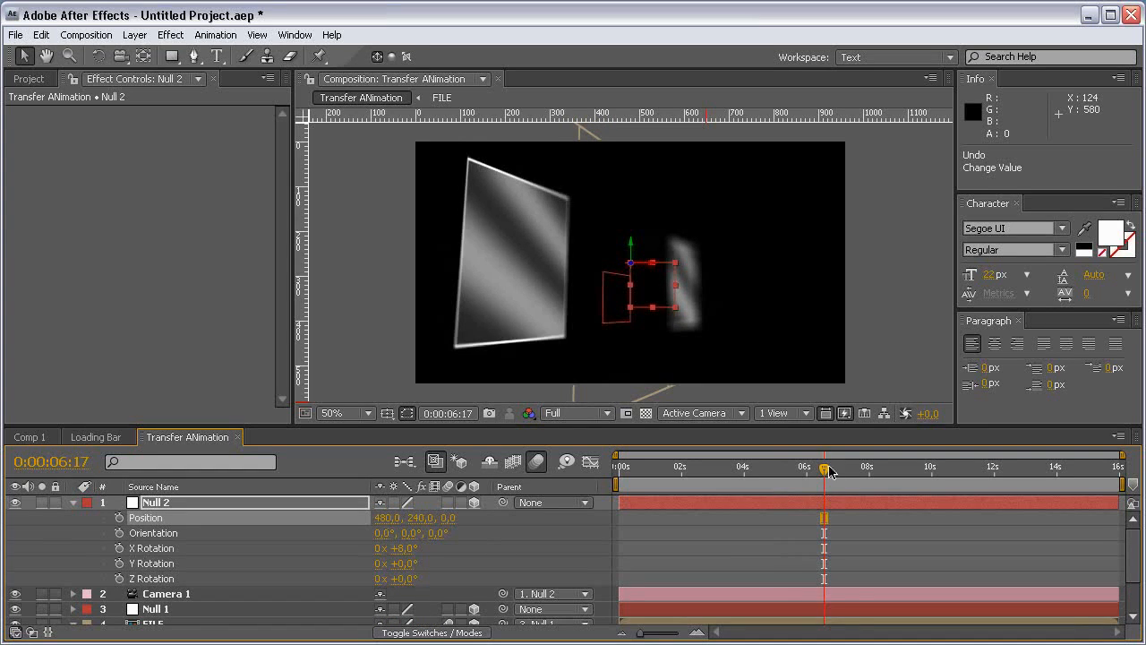
pyautogui.moveTo(829, 468); pyautogui.dragTo(781, 472)
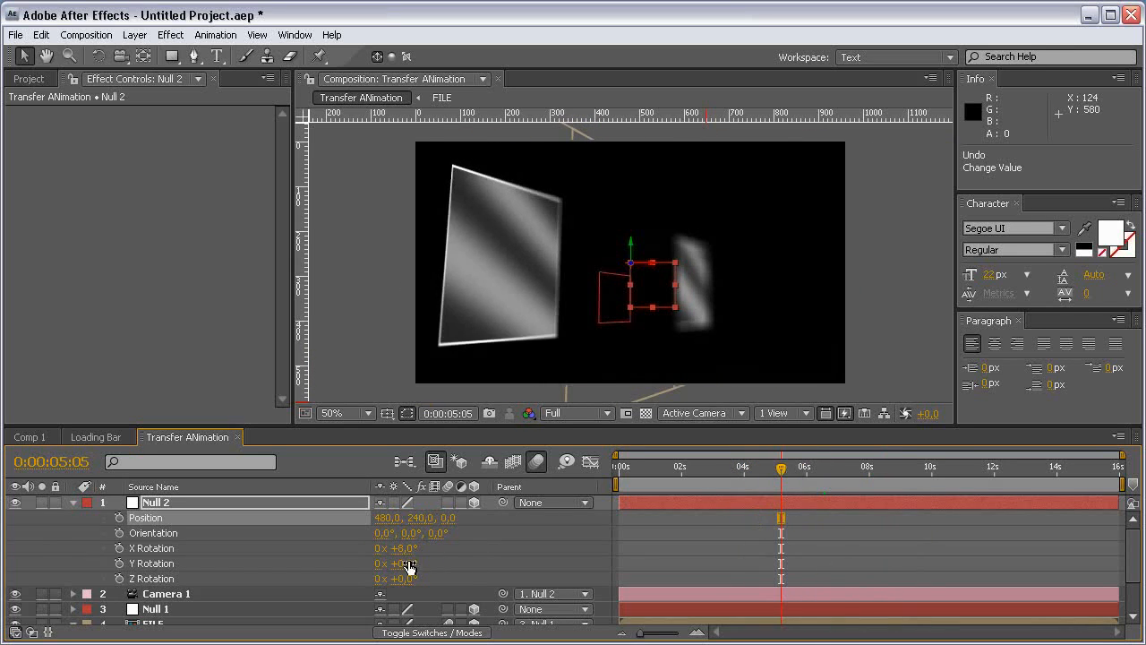
pyautogui.moveTo(407, 565); pyautogui.dragTo(444, 552)
pyautogui.hotkey('ctrl', 'z')
pyautogui.hotkey('ctrl', 'z')
pyautogui.hotkey('ctrl', 'z')
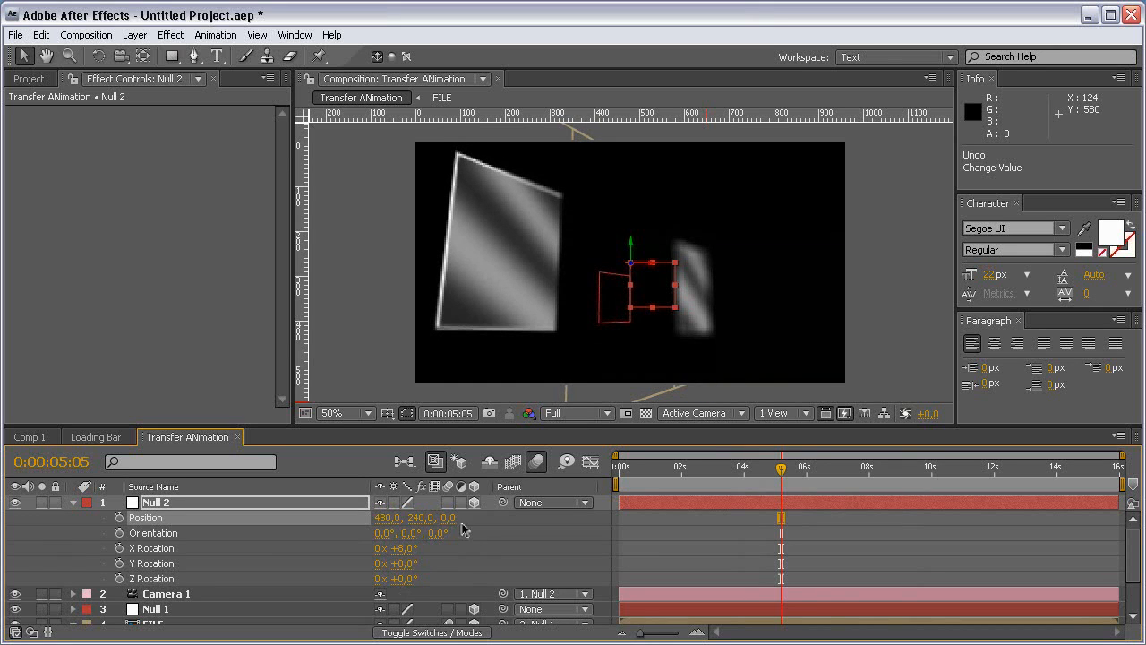
# Step: Collapse Null 2's properties, deselect the layer and save the project
pyautogui.click(74, 504)
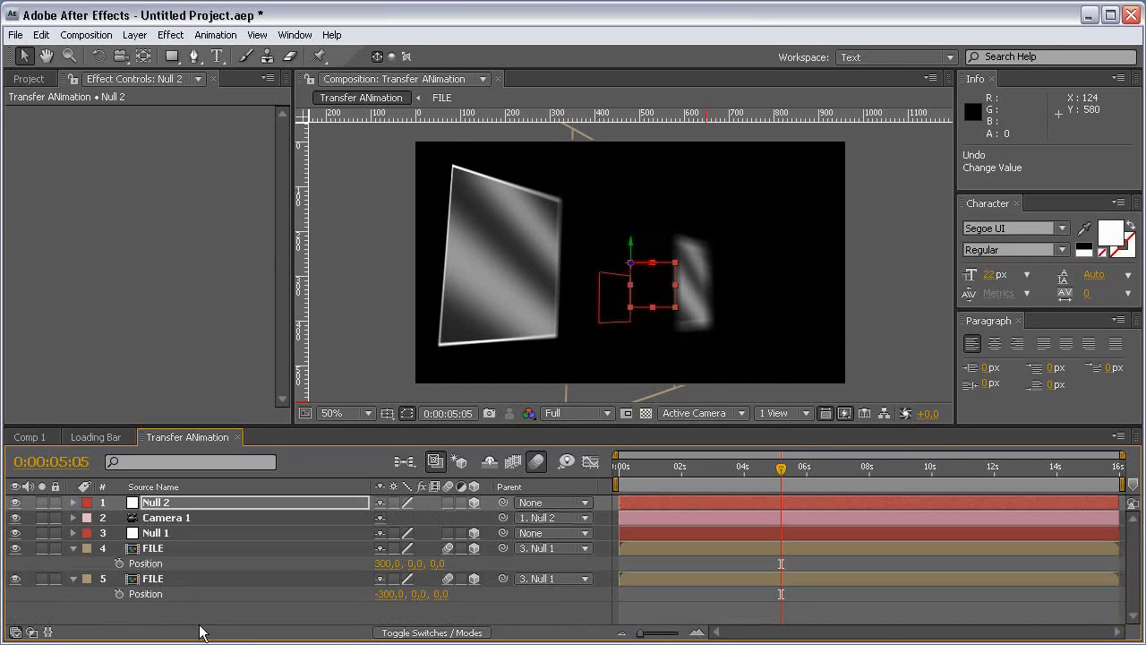
pyautogui.click(245, 625)
pyautogui.hotkey('ctrl', 's')
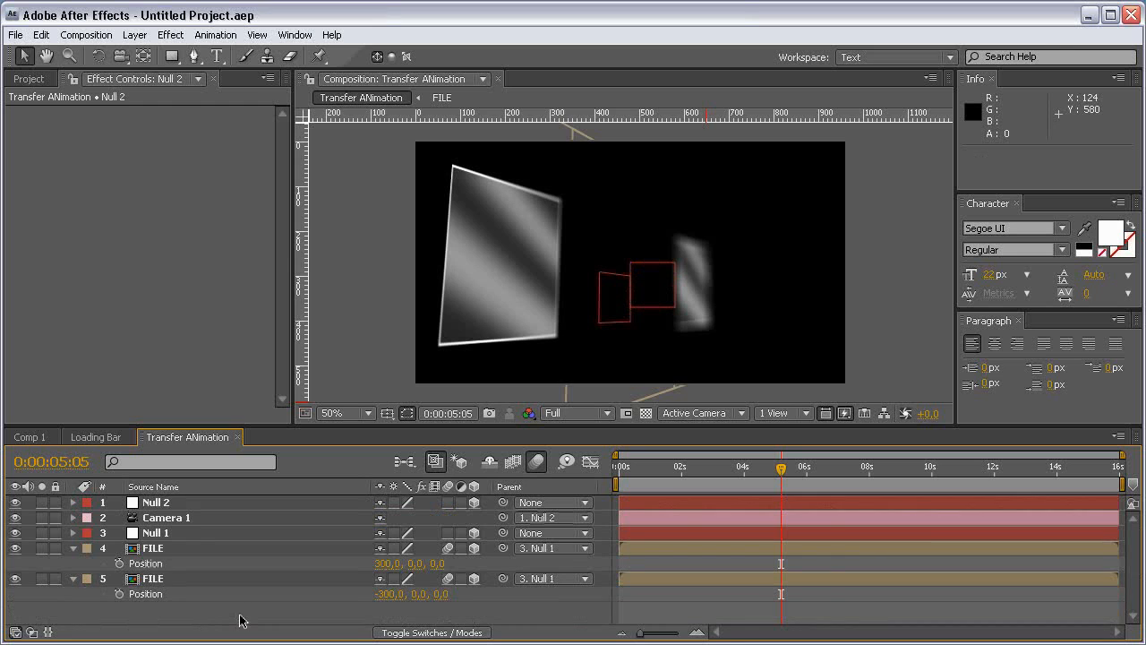
# Step: Add an adjustment layer with the Starglow effect using the Cold Heaven preset, and scrub to check the glow
pyautogui.hotkey('ctrl', 'alt', 'y')
pyautogui.click(169, 34)
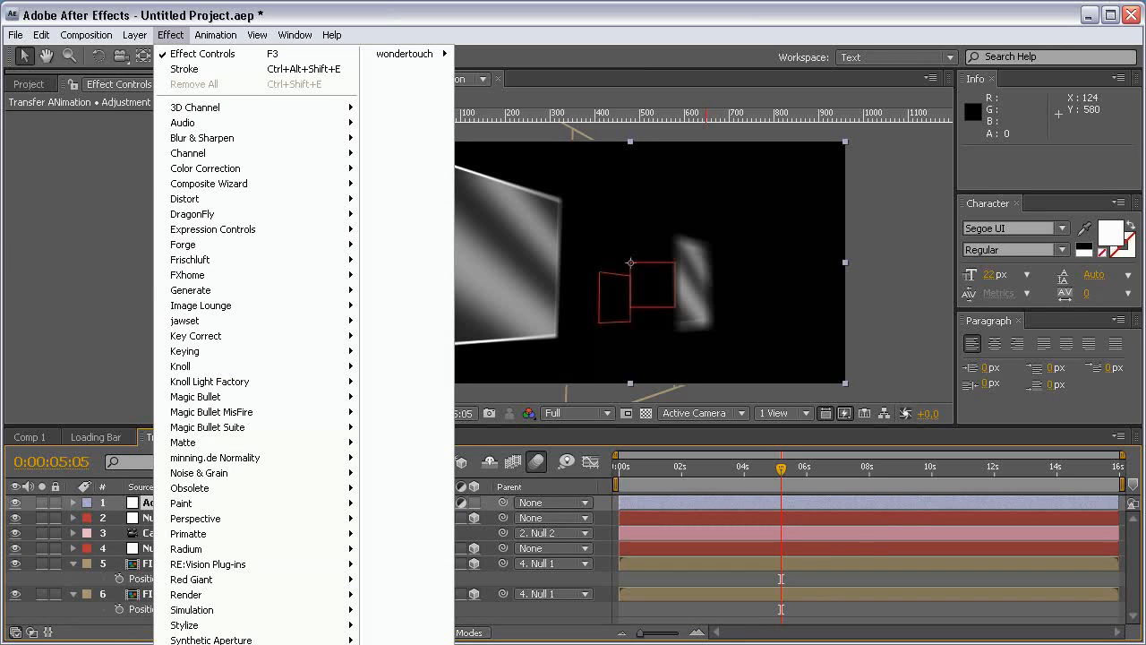
pyautogui.click(395, 640)
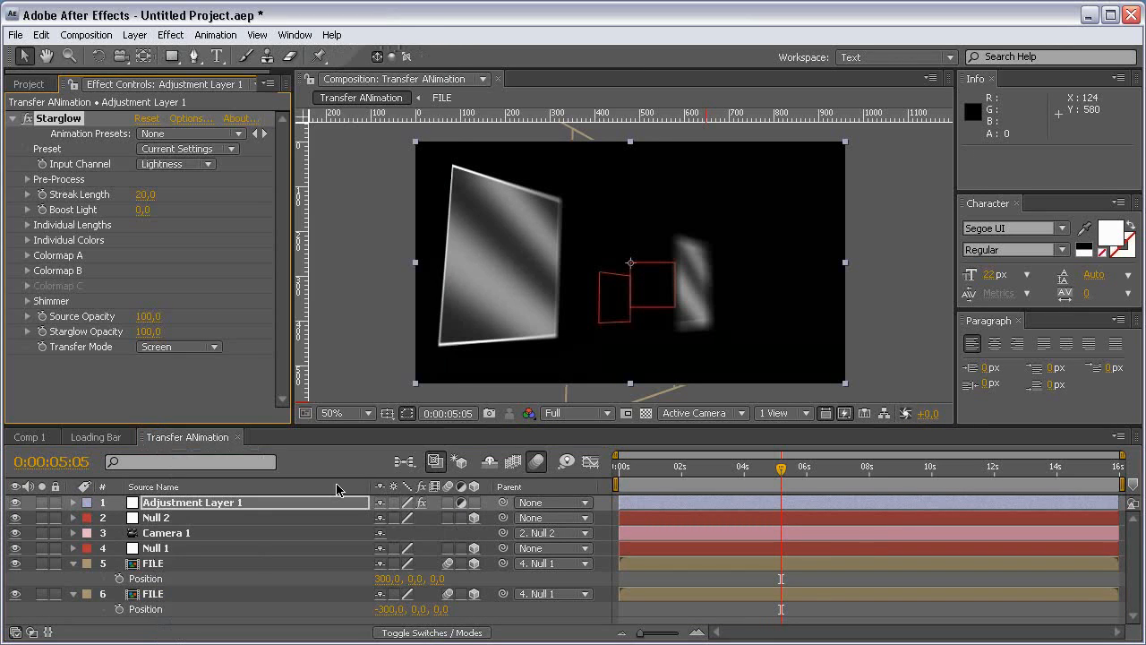
pyautogui.click(201, 150)
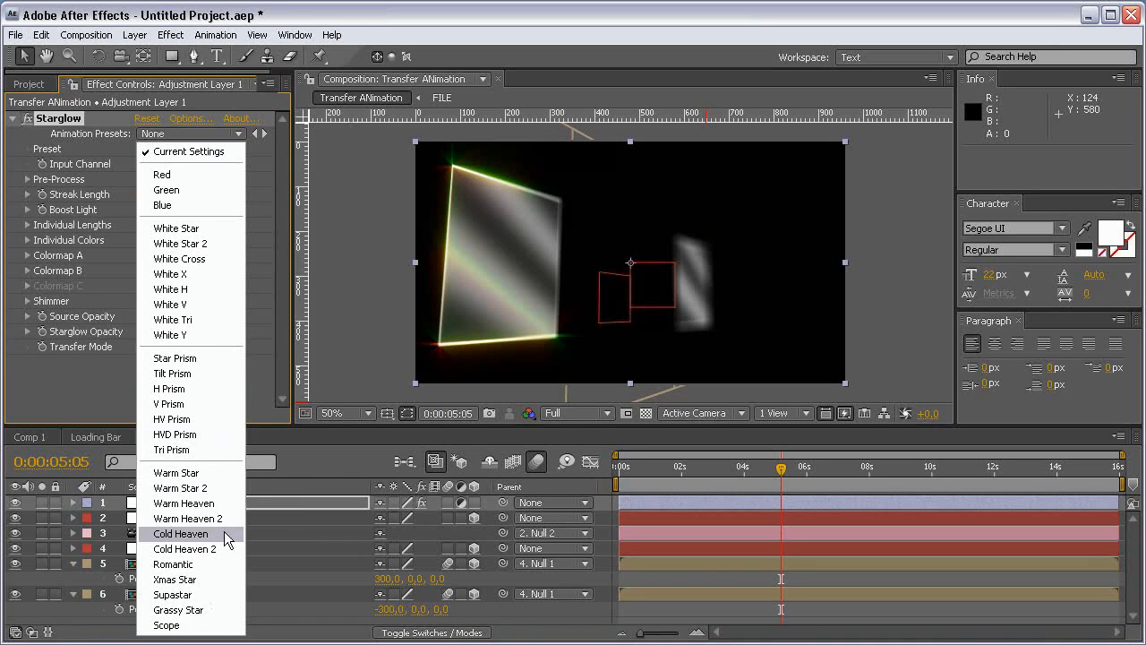
pyautogui.click(180, 534)
pyautogui.moveTo(781, 469)
pyautogui.mouseDown()
pyautogui.moveTo(748, 475)
pyautogui.moveTo(770, 477)
pyautogui.mouseUp()
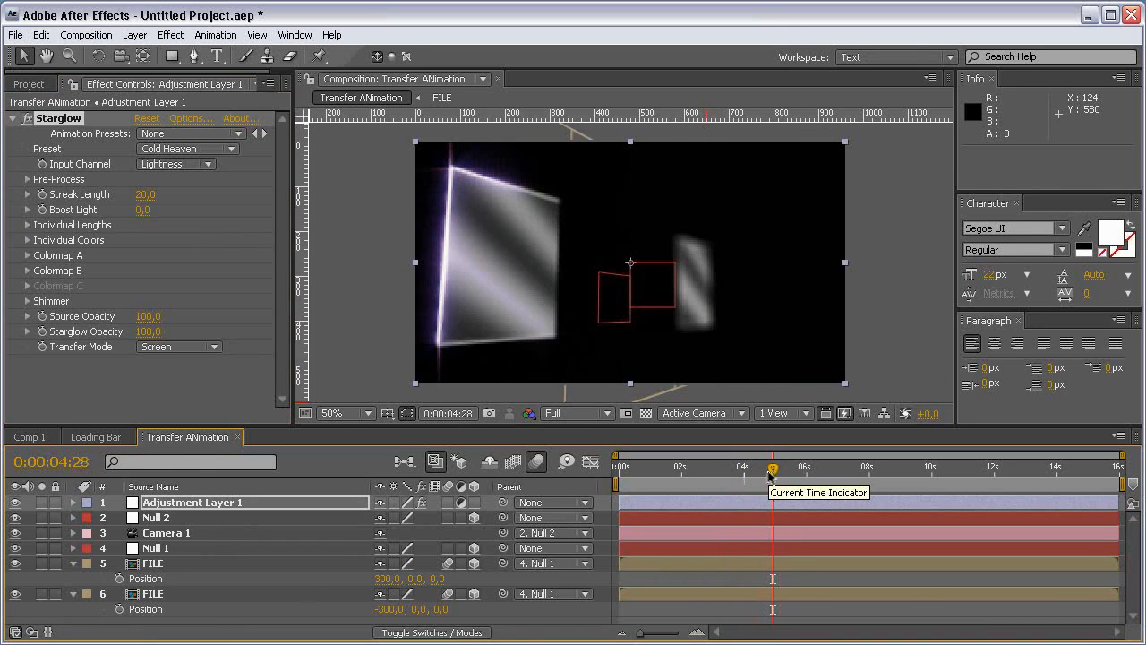
# Step: Place the Transfer ANimation composition in Comp 1 just below the "Copying 4 items (2.15TB)" text layer and hide the LOADING BAR.jpg reference layer
pyautogui.click(36, 438)
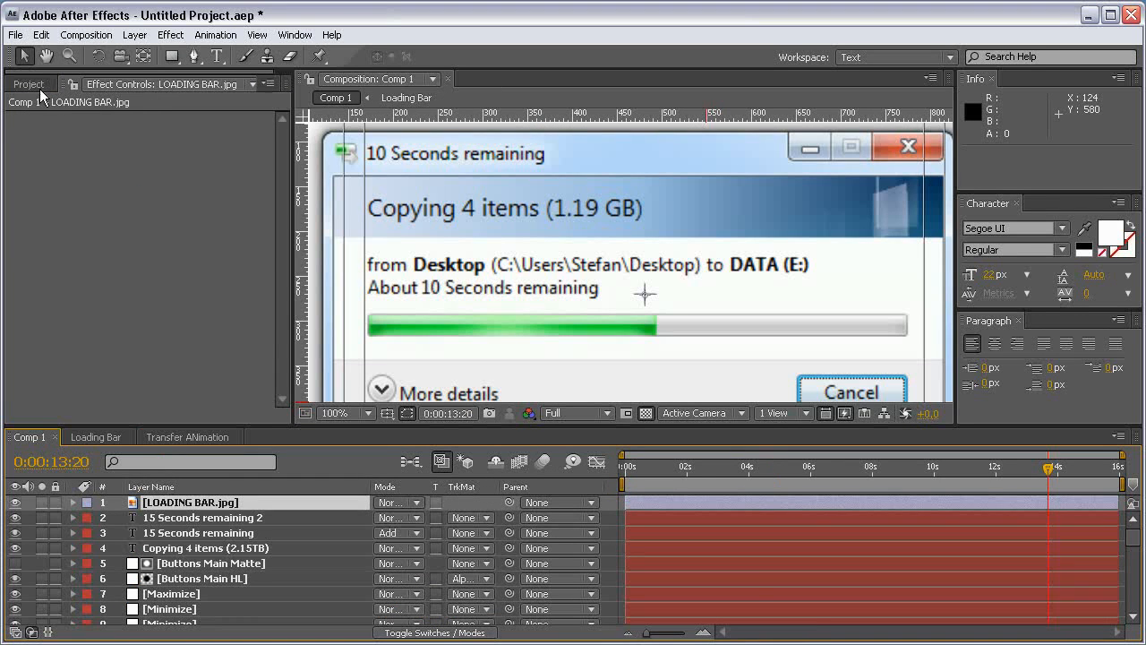
pyautogui.click(36, 85)
pyautogui.moveTo(90, 338); pyautogui.dragTo(288, 561)
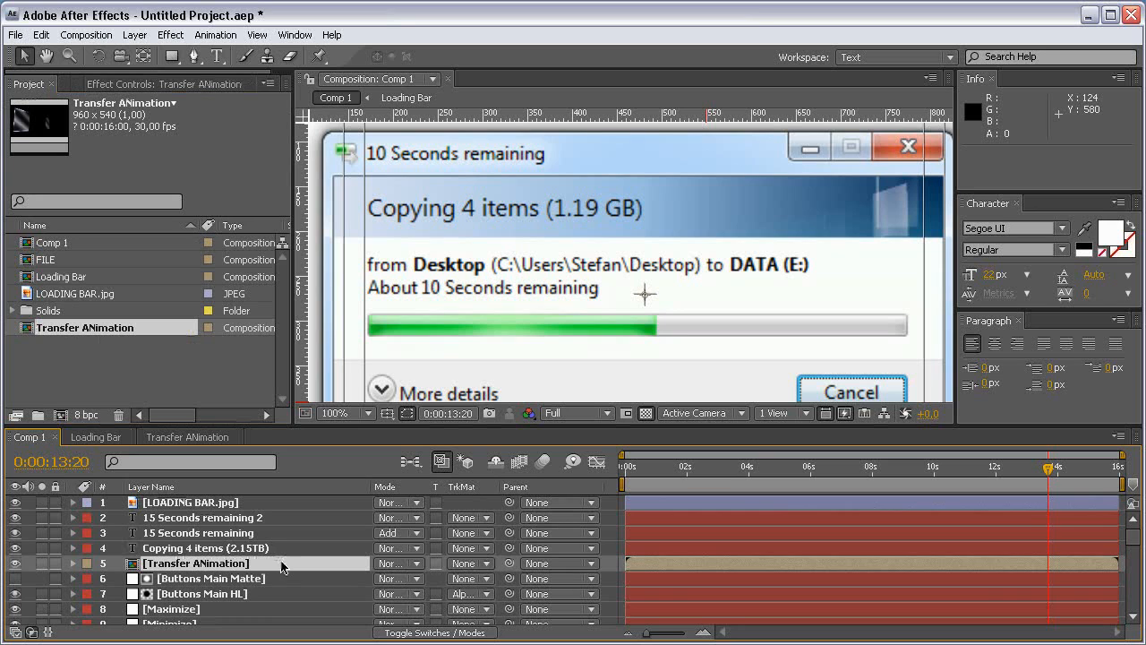
pyautogui.click(16, 503)
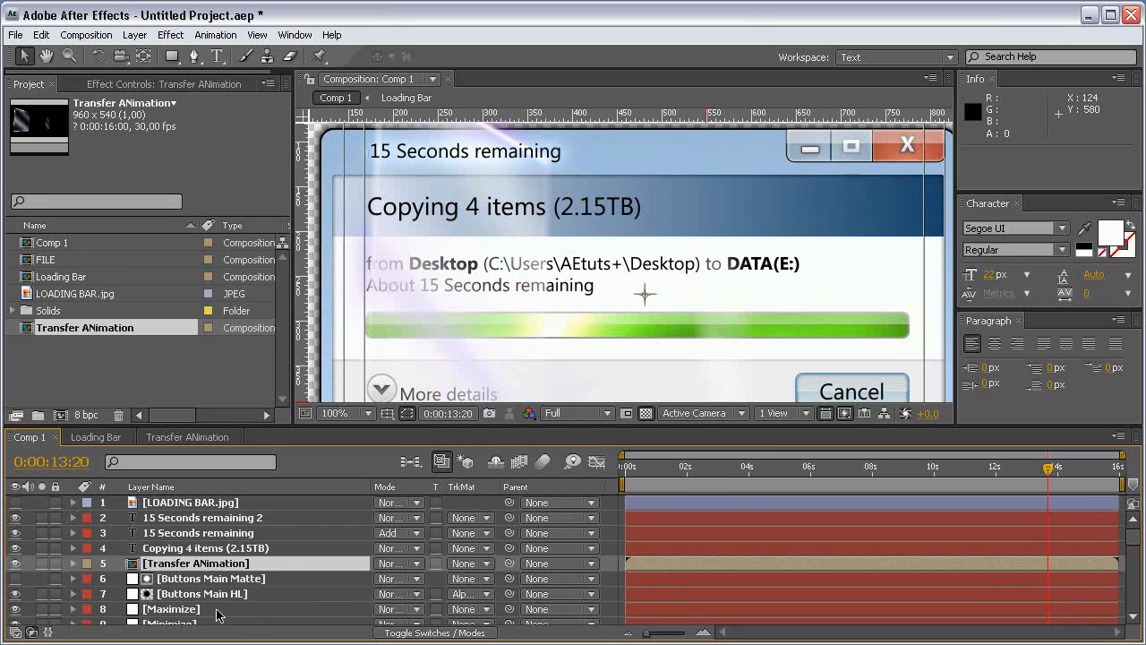
# Step: Scale the Transfer ANimation layer to 20% and move it onto the right part of the blue header, at about 686, 170
pyautogui.press('s')
pyautogui.moveTo(434, 580); pyautogui.dragTo(415, 587)
pyautogui.click(414, 583)
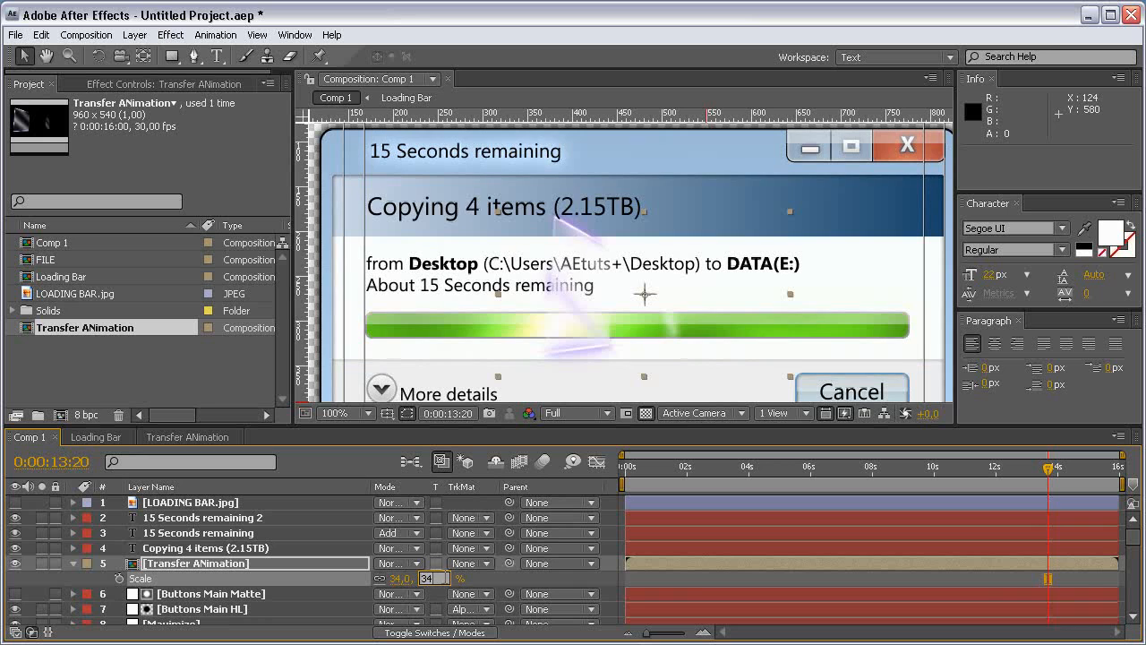
pyautogui.write('25')
pyautogui.press('Return')
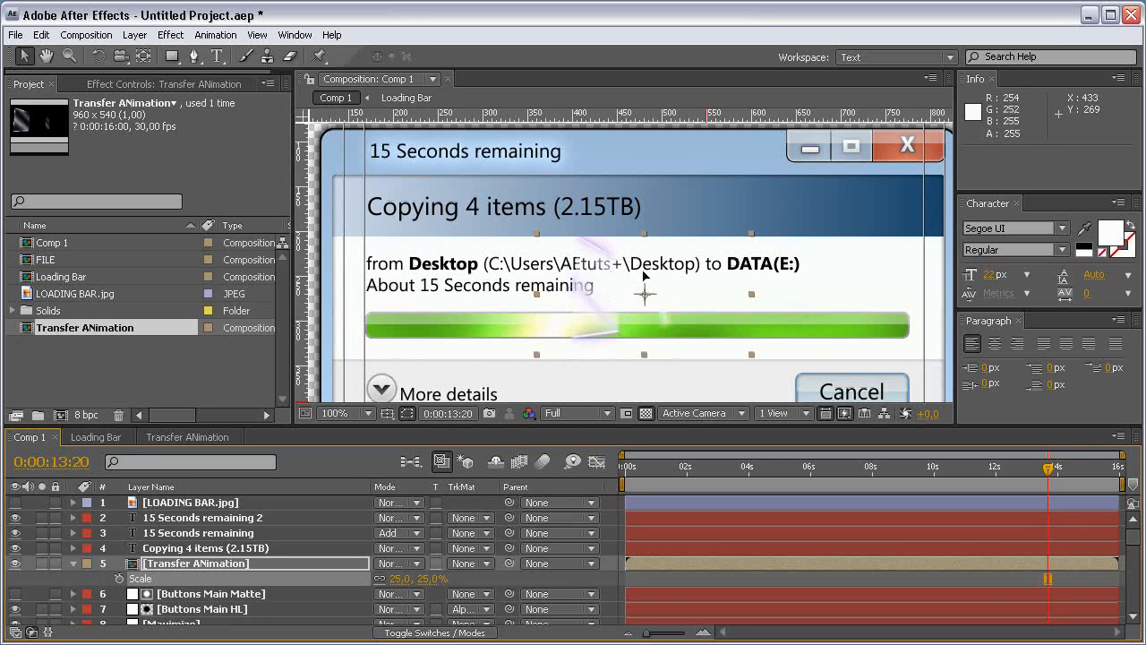
pyautogui.moveTo(609, 294); pyautogui.dragTo(794, 204)
pyautogui.click(427, 578)
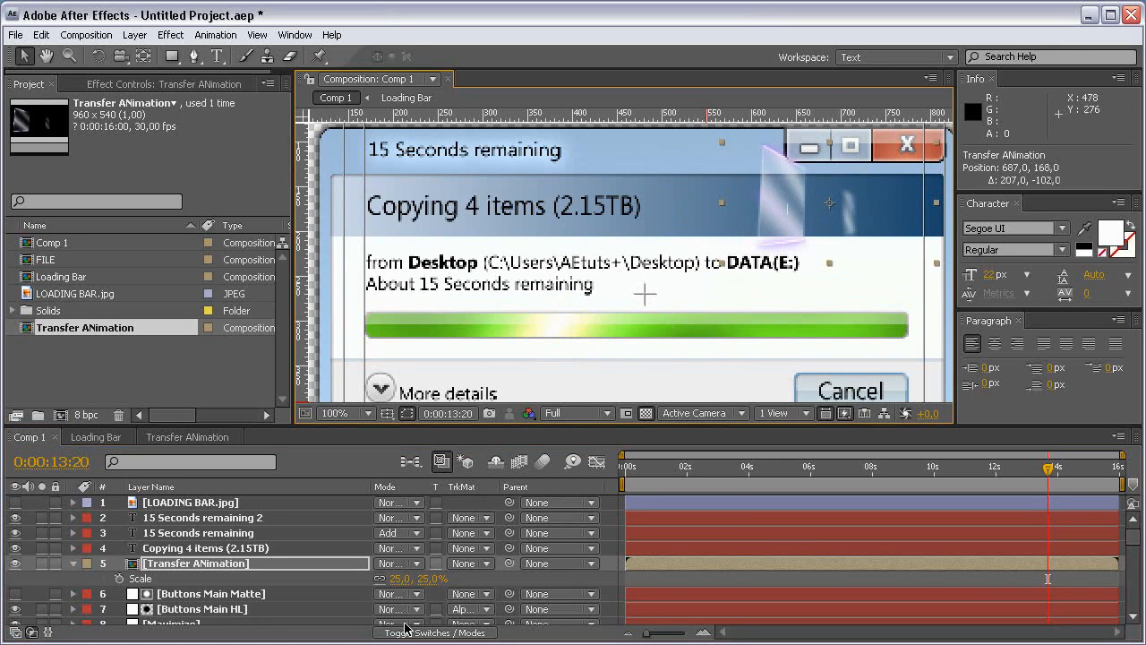
pyautogui.write('20')
pyautogui.press('Return')
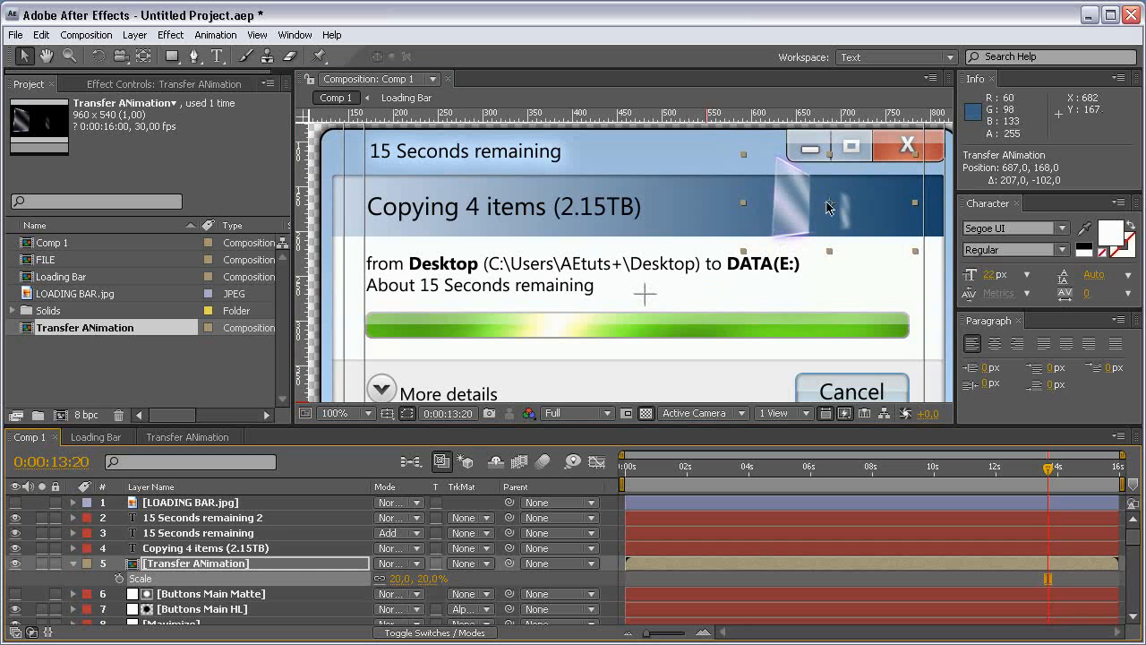
pyautogui.moveTo(811, 209); pyautogui.dragTo(810, 211)
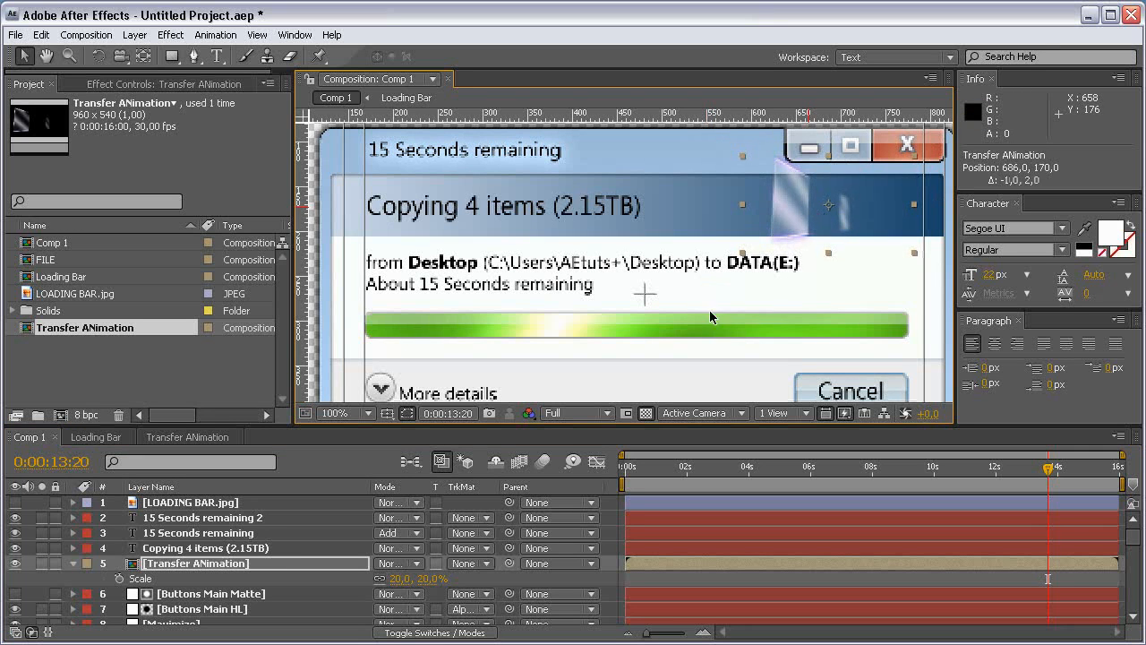
# Step: Find the Top Bar layer in Comp 1 and duplicate it
pyautogui.scroll(-4, 194, 580)
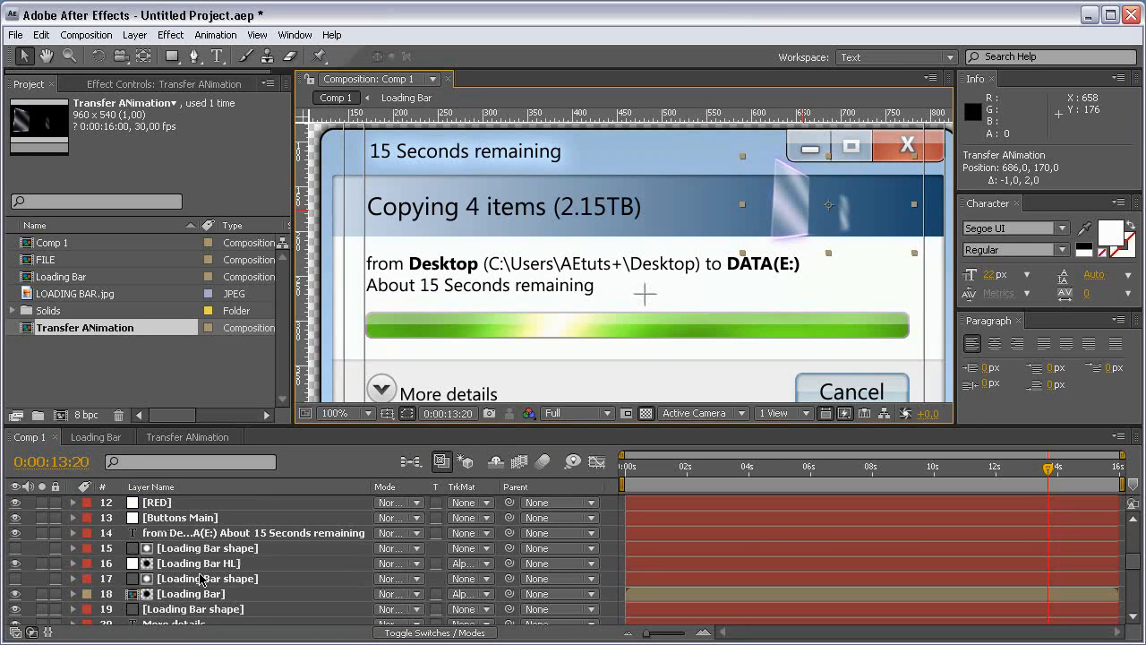
pyautogui.scroll(1, 200, 580)
pyautogui.scroll(-3, 208, 587)
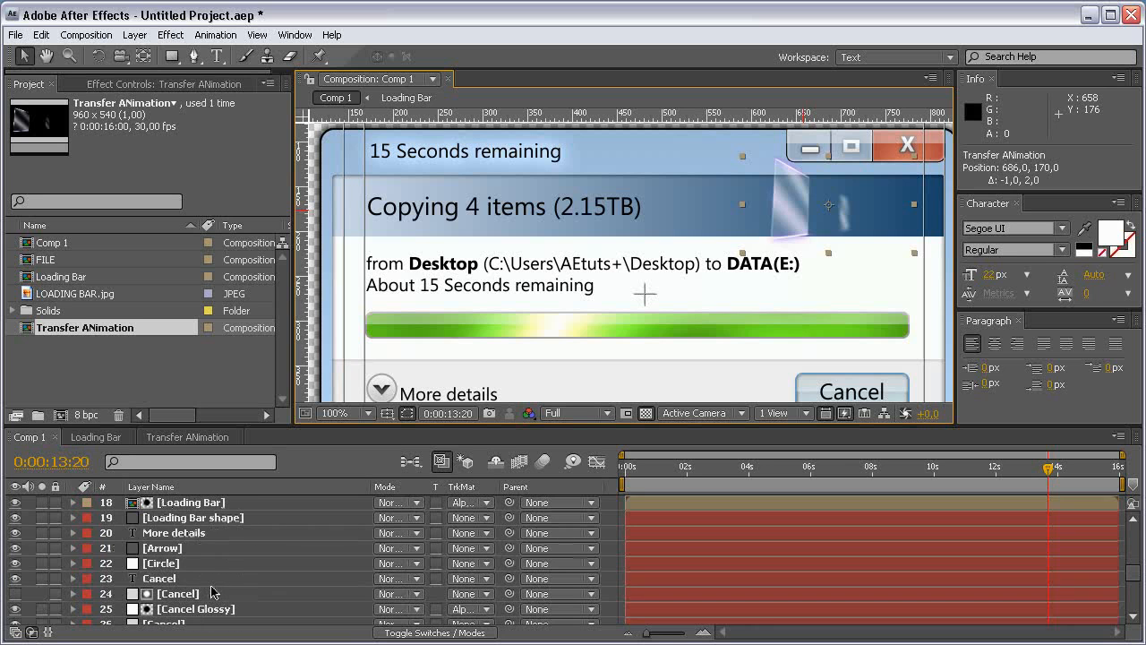
pyautogui.scroll(-1, 212, 592)
pyautogui.scroll(-2, 220, 594)
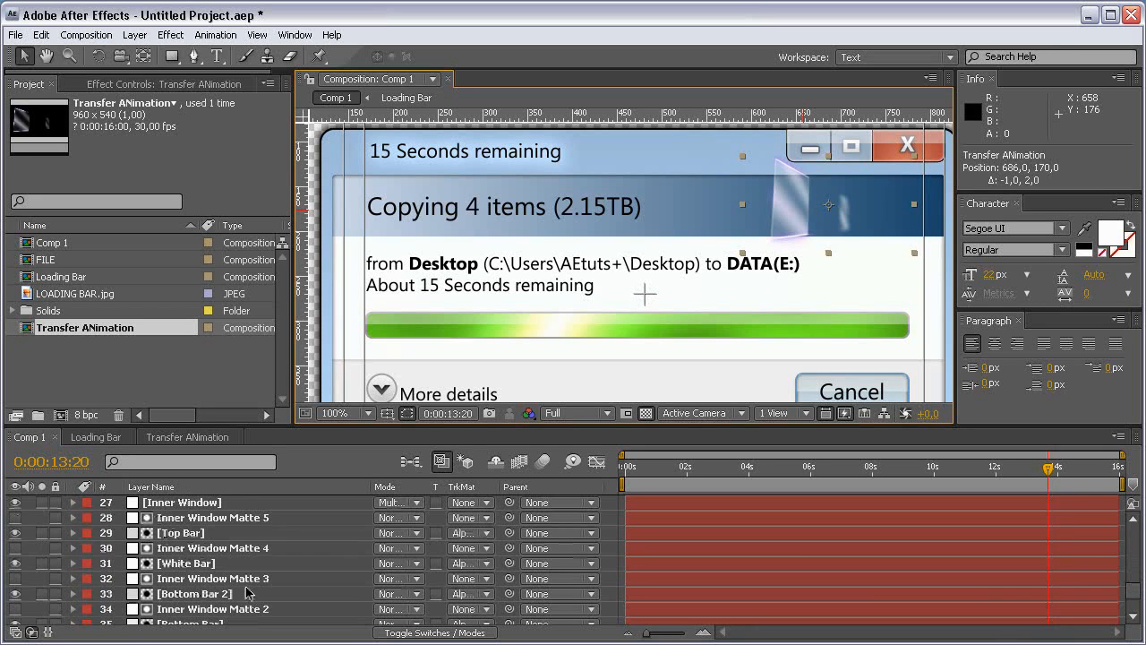
pyautogui.click(199, 536)
pyautogui.hotkey('ctrl', 'd')
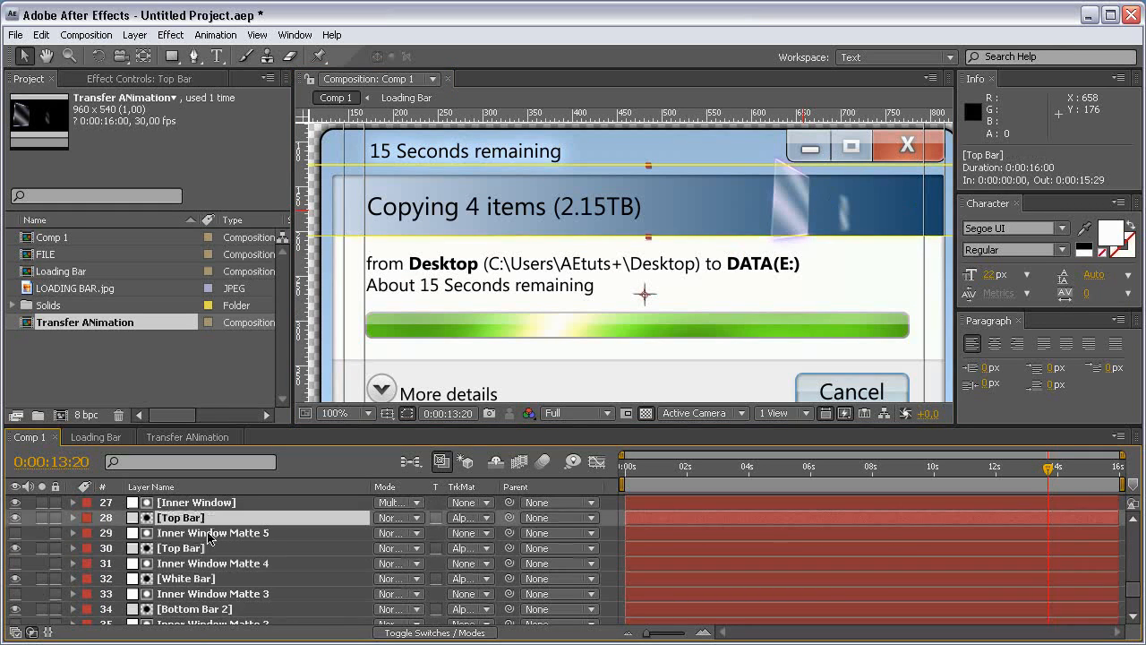
# Step: Set the duplicated Top Bar to No Track Matte and move it directly above the Transfer ANimation layer
pyautogui.click(456, 523)
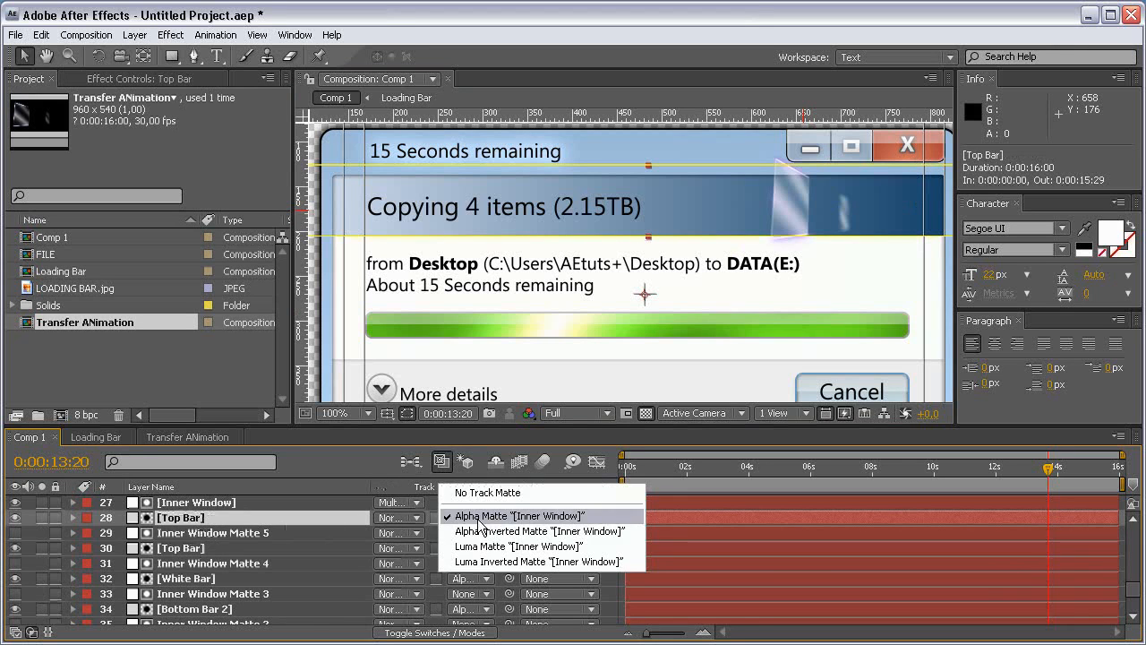
pyautogui.click(430, 489)
pyautogui.moveTo(237, 517); pyautogui.dragTo(277, 556)
pyautogui.moveTo(283, 599); pyautogui.dragTo(310, 561)
# Step: Set the Transfer ANimation layer's track matte to Alpha Matte using the Top Bar copy above it
pyautogui.click(516, 580)
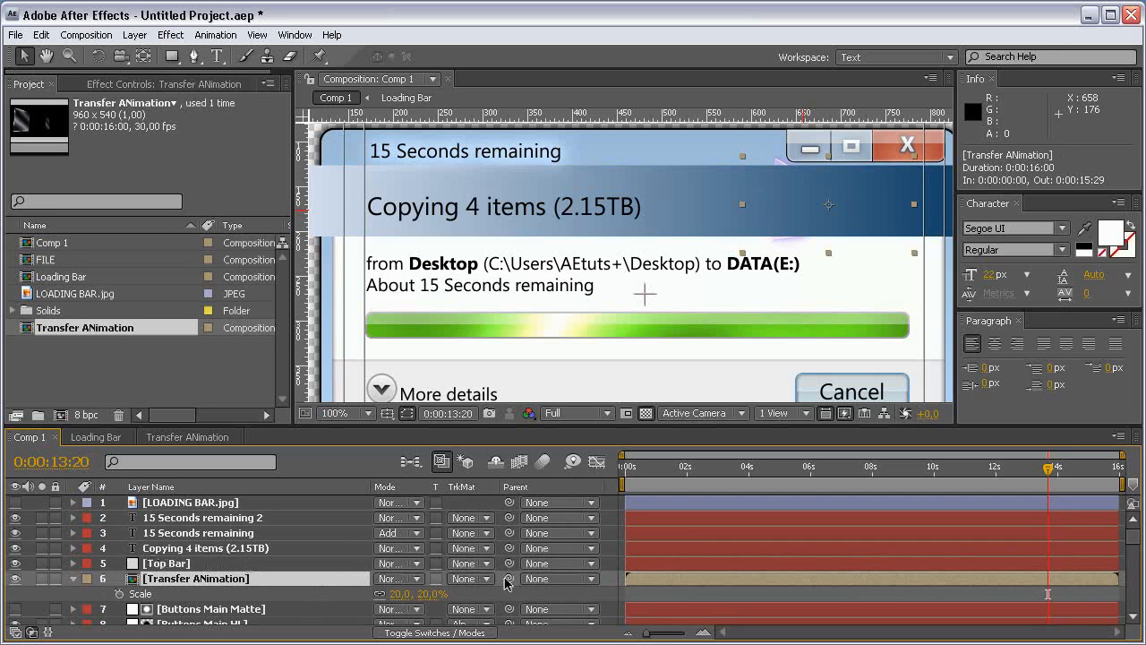
pyautogui.click(495, 578)
pyautogui.click(520, 598)
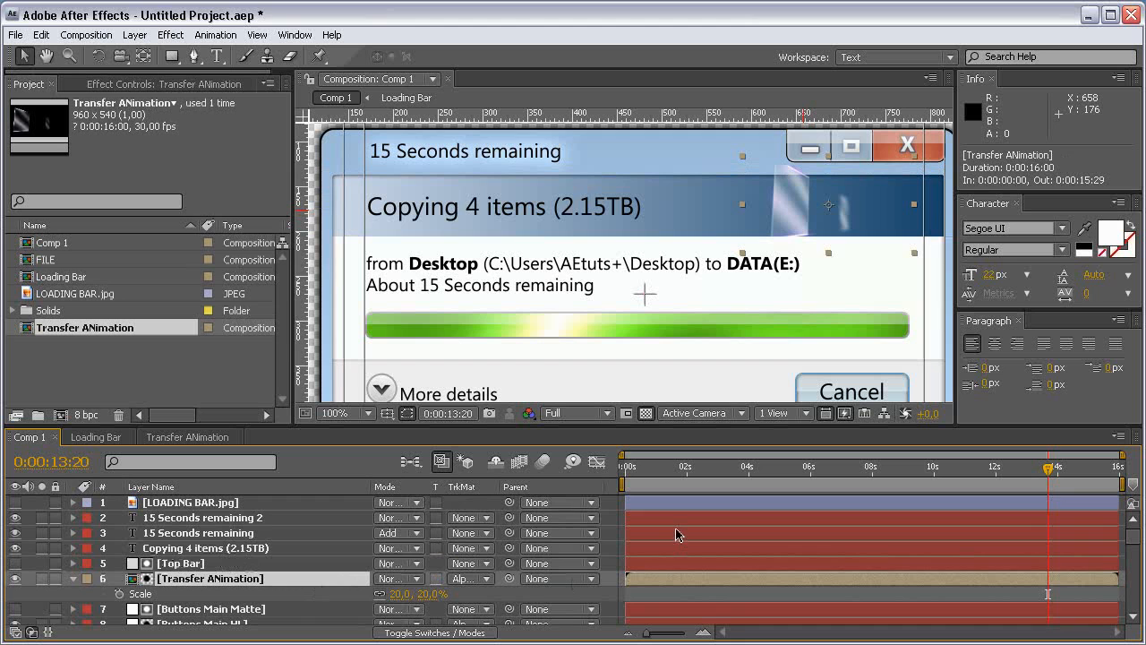
# Step: Lower the top edge of the matte Top Bar's mask to line up with the upper edge of the blue header
pyautogui.click(229, 565)
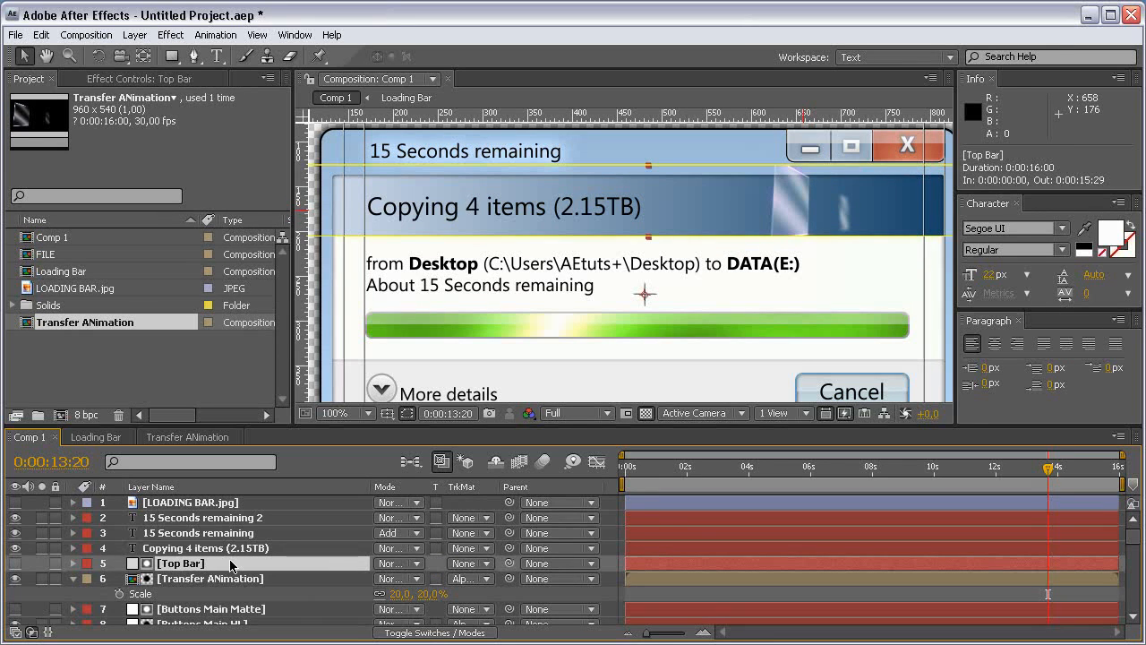
pyautogui.press('`')
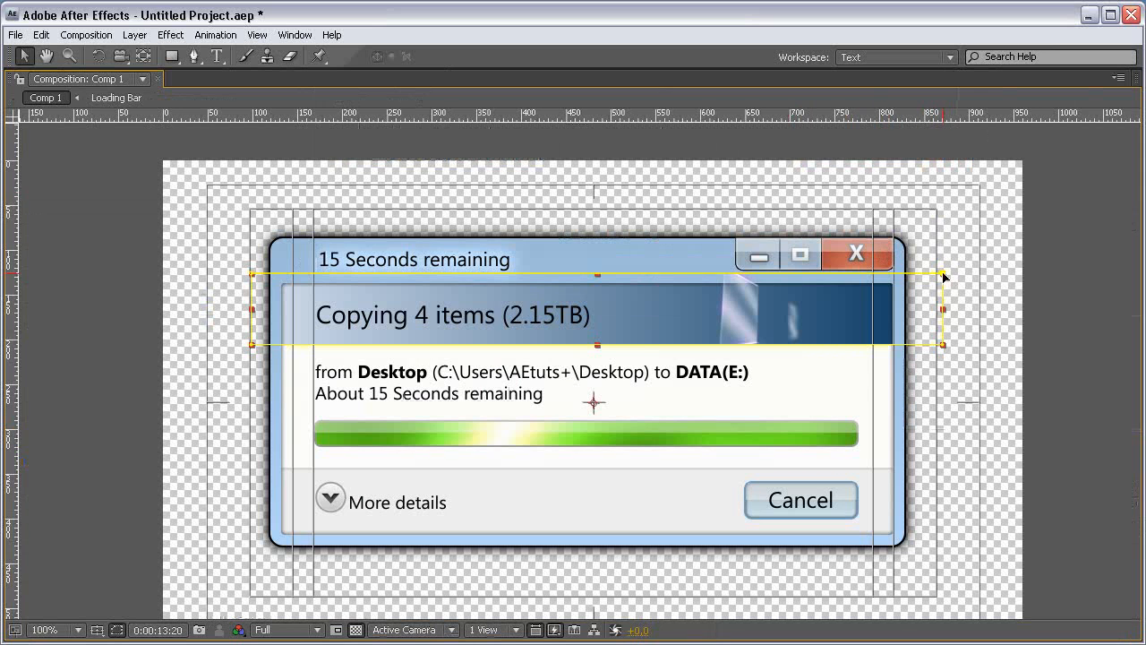
pyautogui.scroll(1, 814, 254)
pyautogui.press('space')
pyautogui.moveTo(833, 221); pyautogui.dragTo(562, 362)
pyautogui.scroll(1, 562, 361)
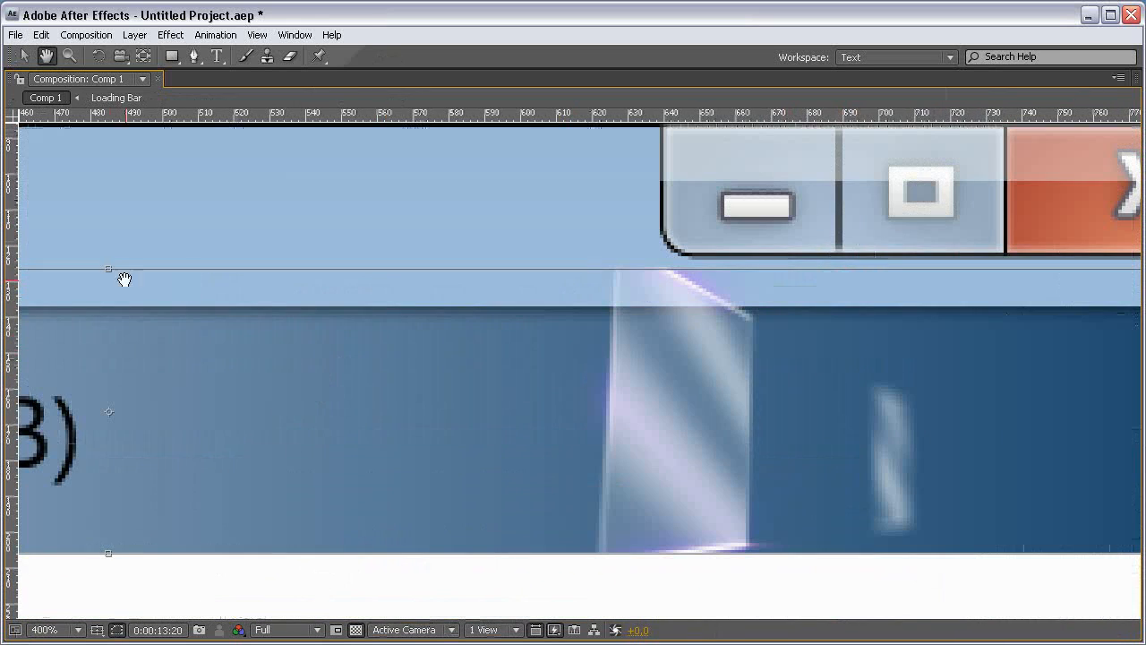
pyautogui.moveTo(108, 266); pyautogui.dragTo(108, 305)
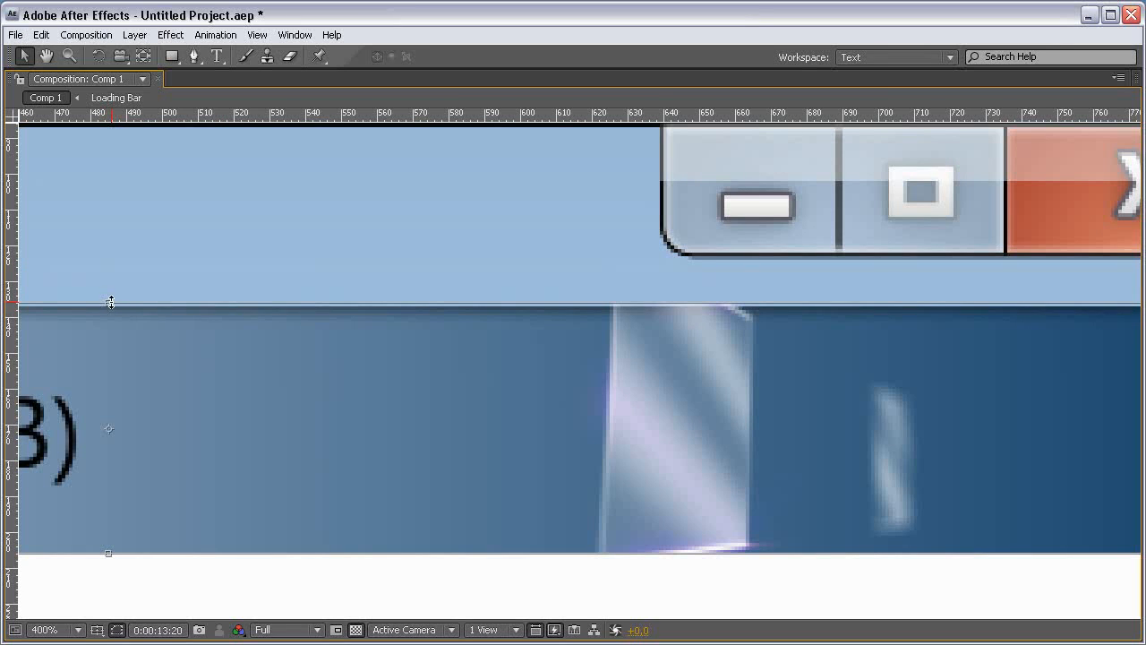
pyautogui.moveTo(109, 307); pyautogui.dragTo(110, 310)
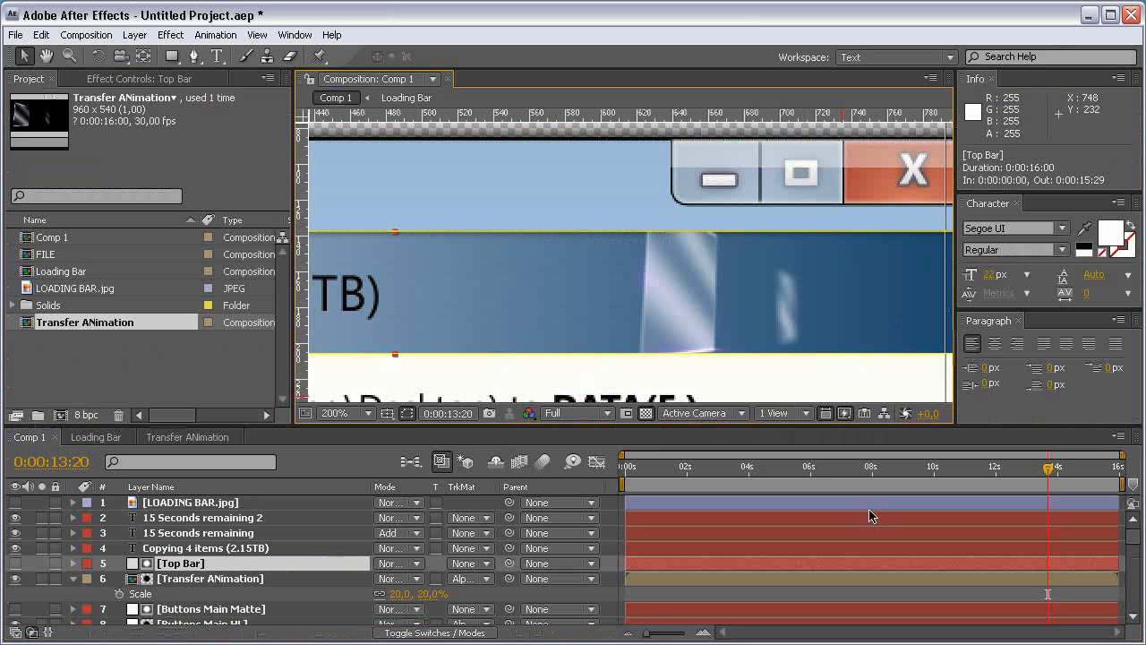
# Step: Set the Mask Feather of the matte Top Bar's Mask 1 to 2 pixels
pyautogui.click(283, 378)
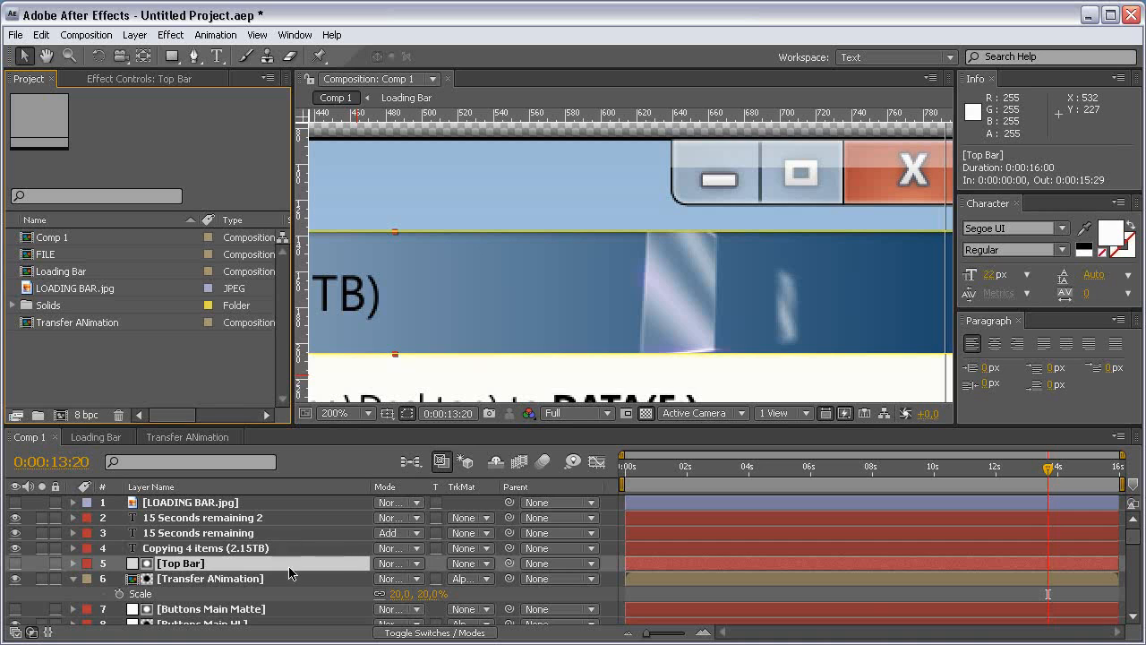
pyautogui.click(231, 566)
pyautogui.press('f')
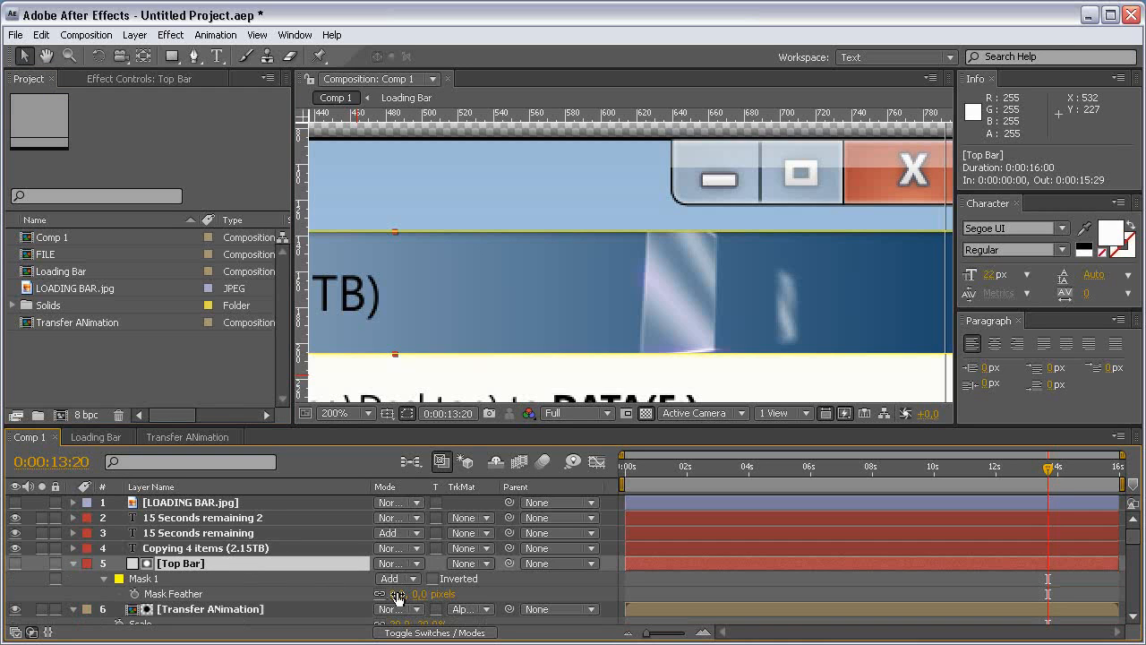
pyautogui.moveTo(397, 598); pyautogui.dragTo(498, 597)
pyautogui.press(',')
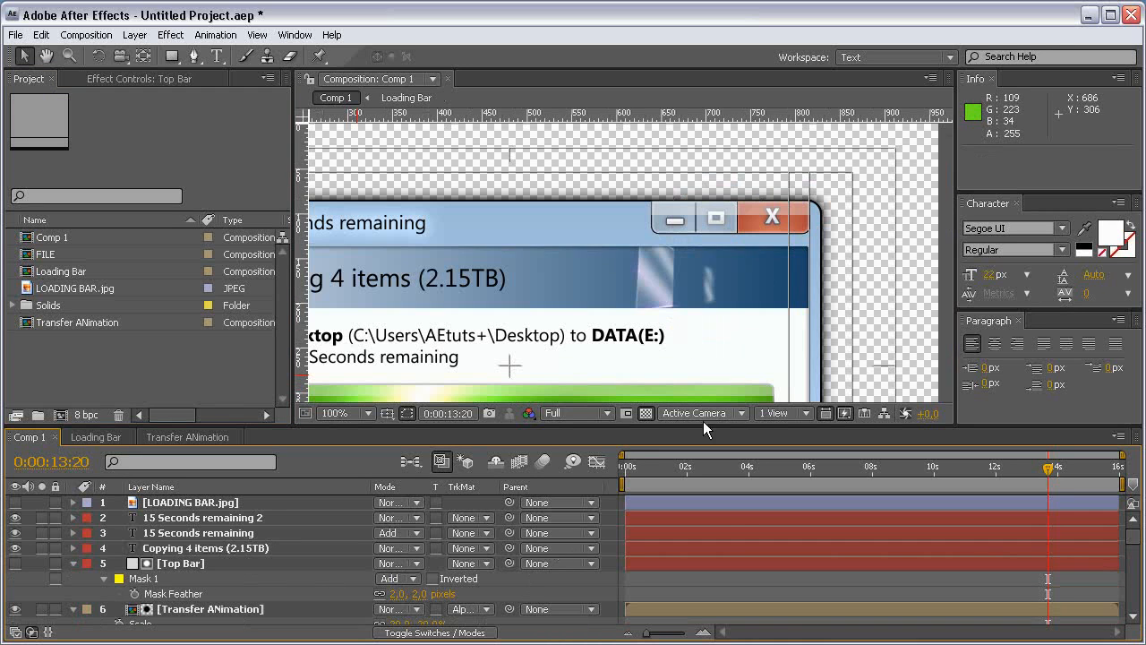
# Step: Scrub to check the file animation within the whole window, and collapse the Top Bar and Transfer ANimation layers' properties
pyautogui.moveTo(1011, 472); pyautogui.dragTo(775, 473)
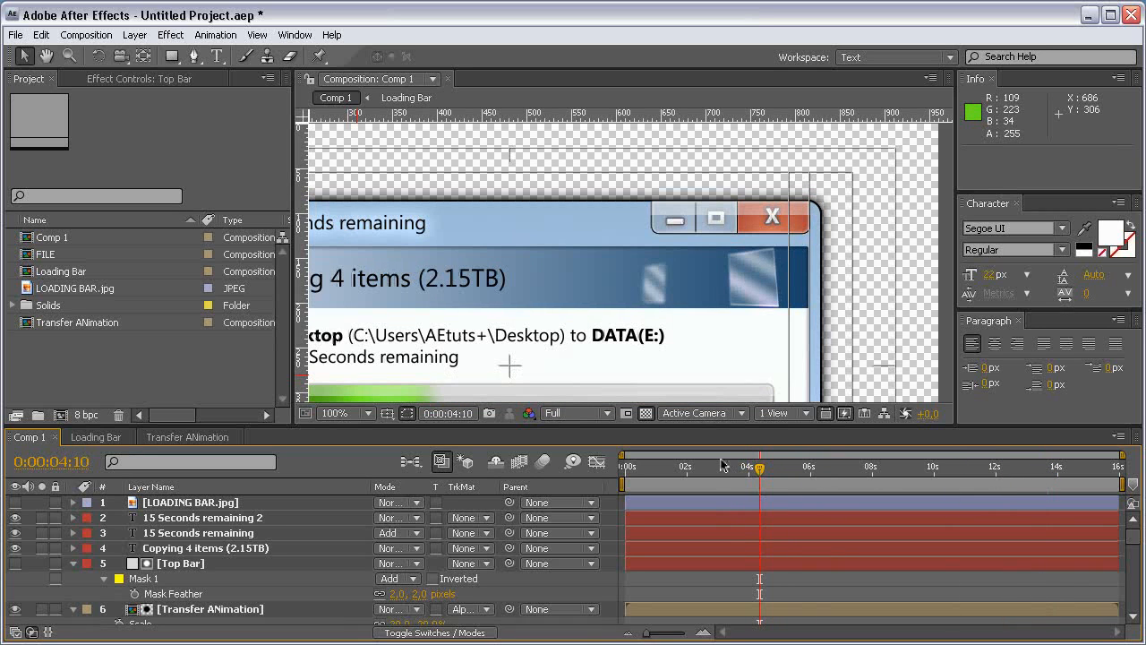
pyautogui.click(685, 474)
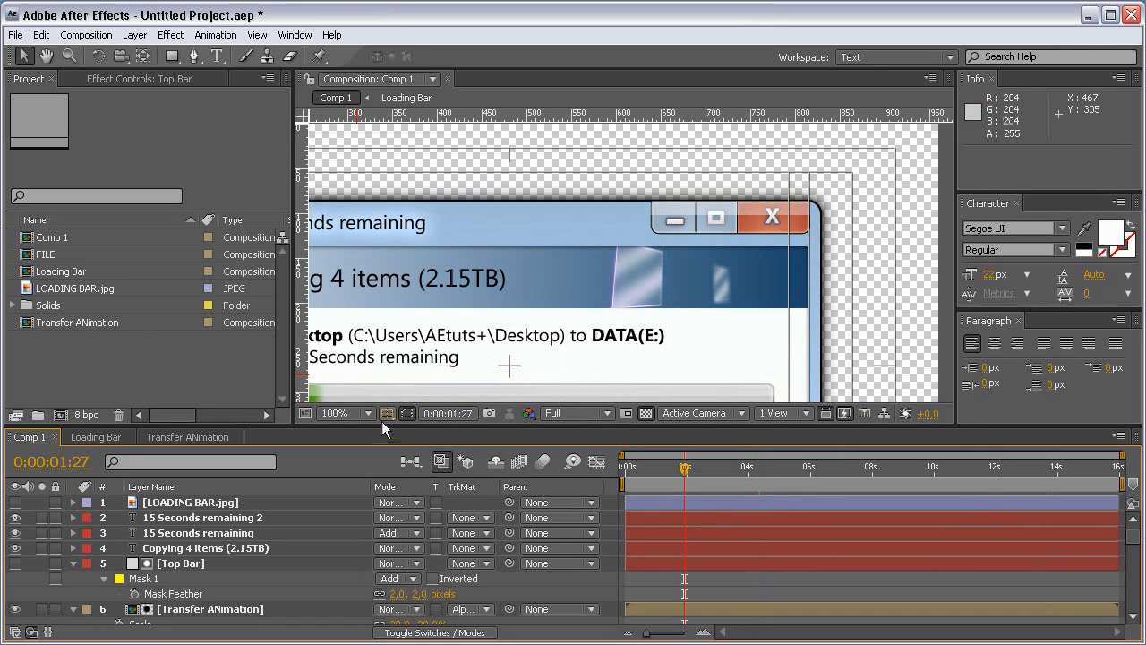
pyautogui.press('space')
pyautogui.moveTo(435, 263); pyautogui.dragTo(637, 256)
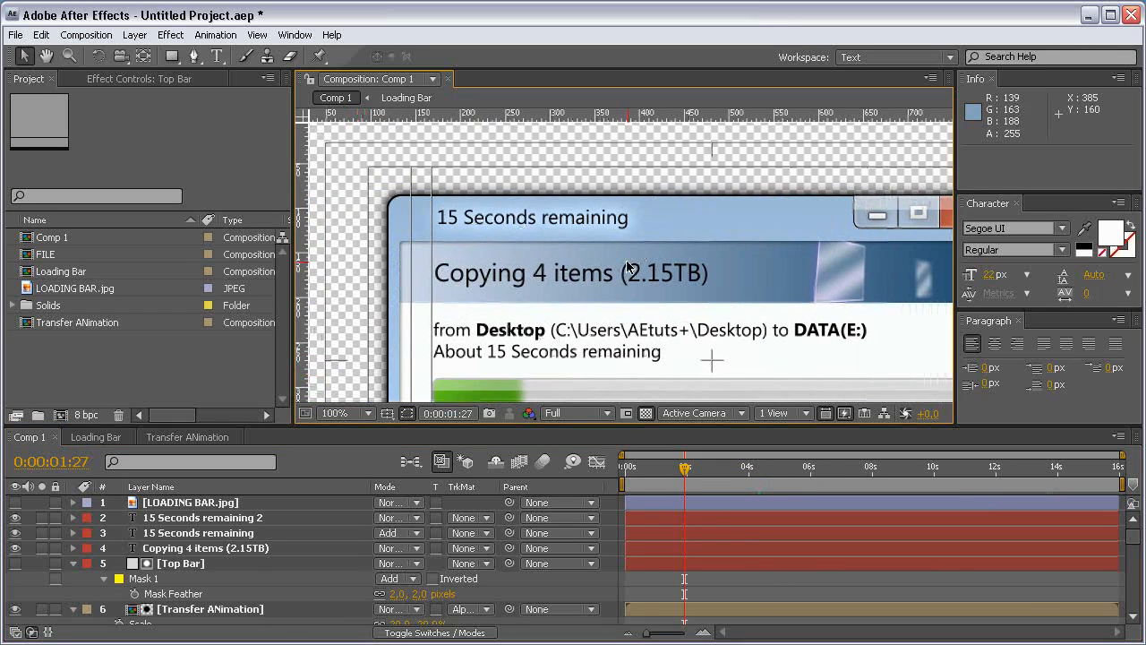
pyautogui.scroll(-1, 631, 269)
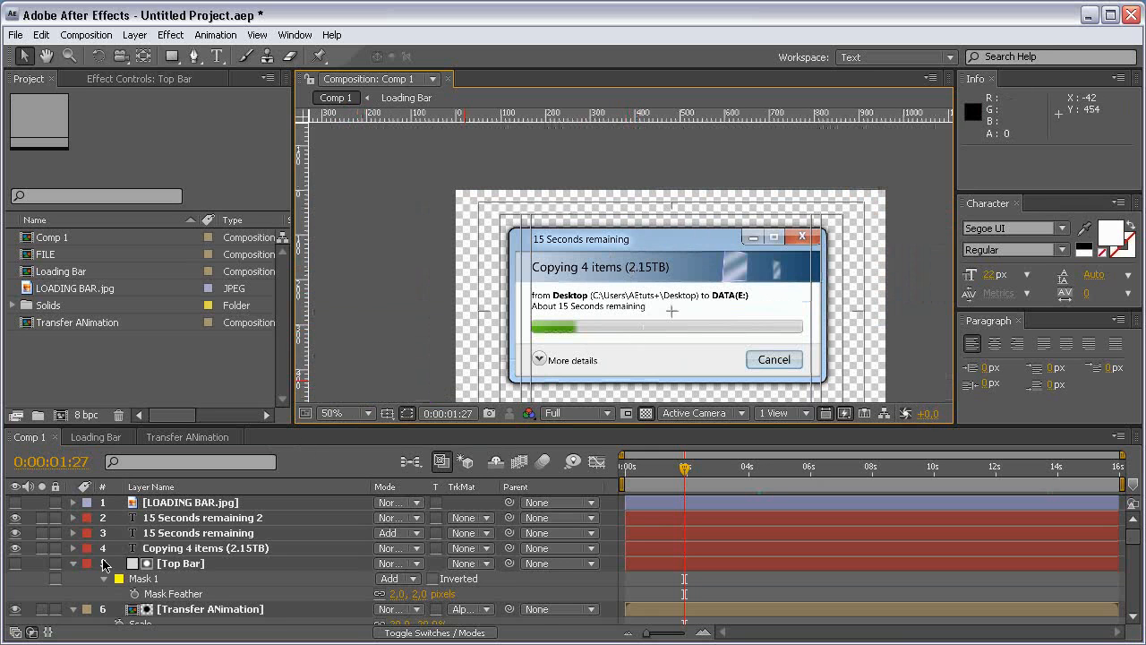
pyautogui.click(74, 563)
pyautogui.click(74, 578)
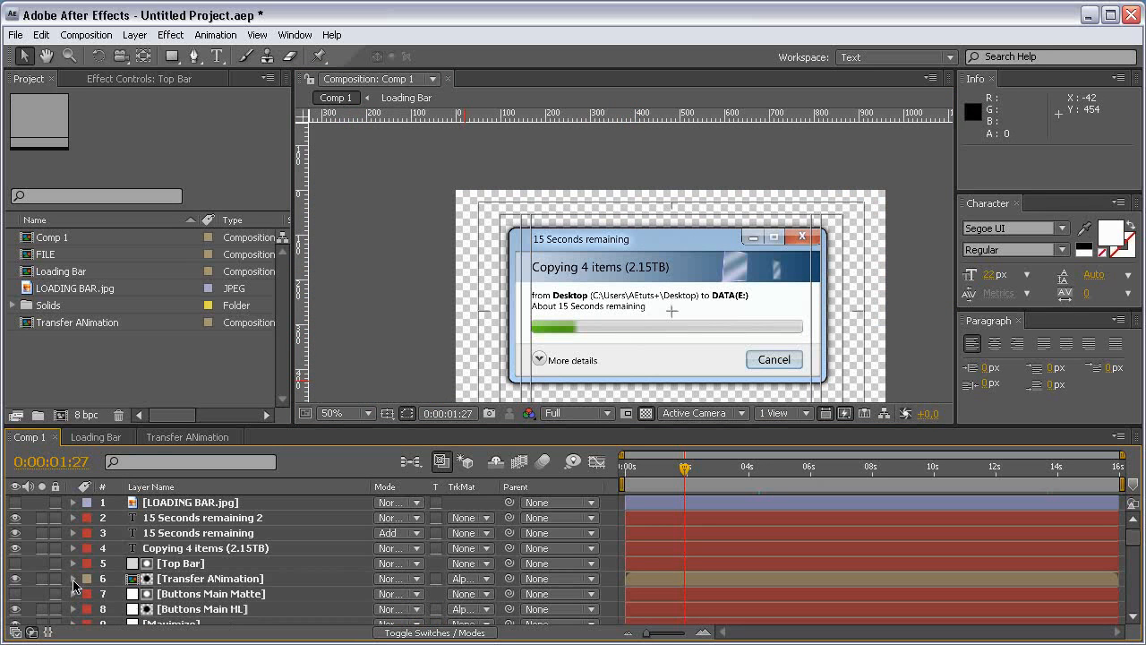
# Step: Show the LOADING BAR.jpg reference and examine its title bar, icon and highlight up close in the full-size composition view
pyautogui.click(17, 503)
pyautogui.press('`')
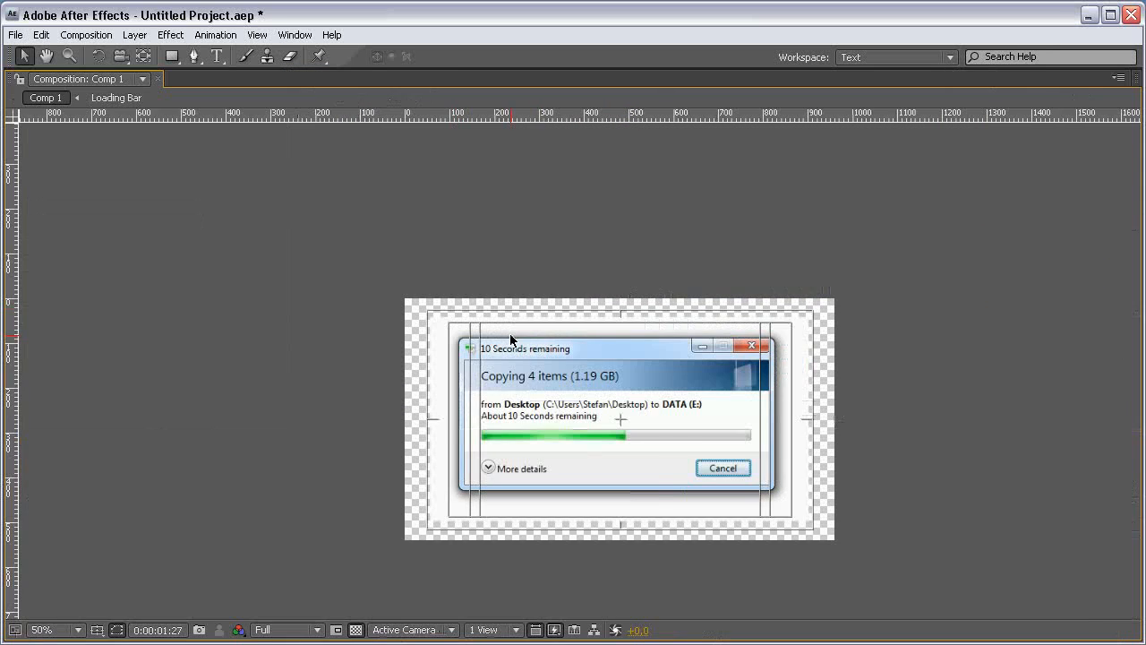
pyautogui.scroll(1, 511, 339)
pyautogui.scroll(1, 391, 322)
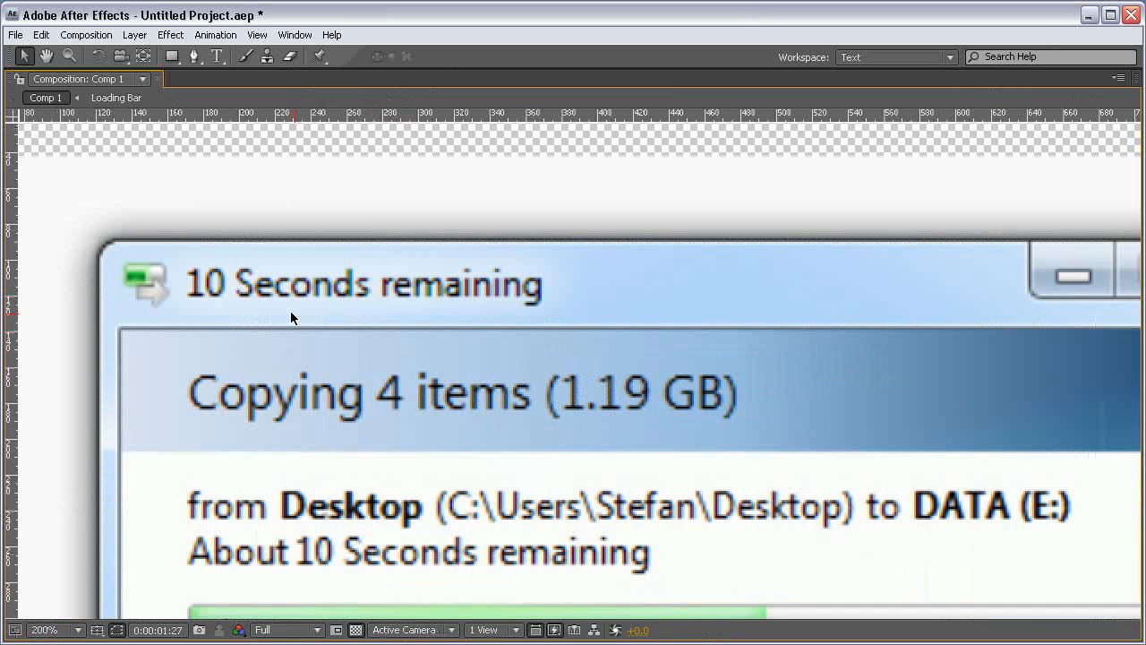
pyautogui.press('h')
pyautogui.moveTo(241, 287); pyautogui.dragTo(472, 293)
pyautogui.press('v')
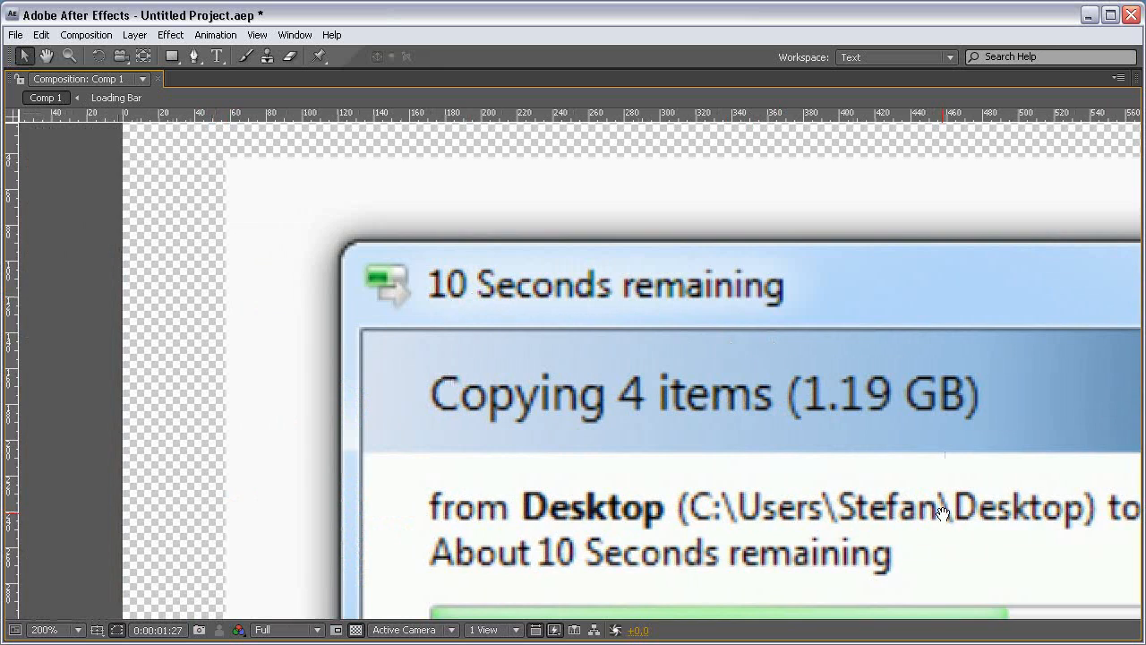
pyautogui.moveTo(943, 512); pyautogui.dragTo(657, 436)
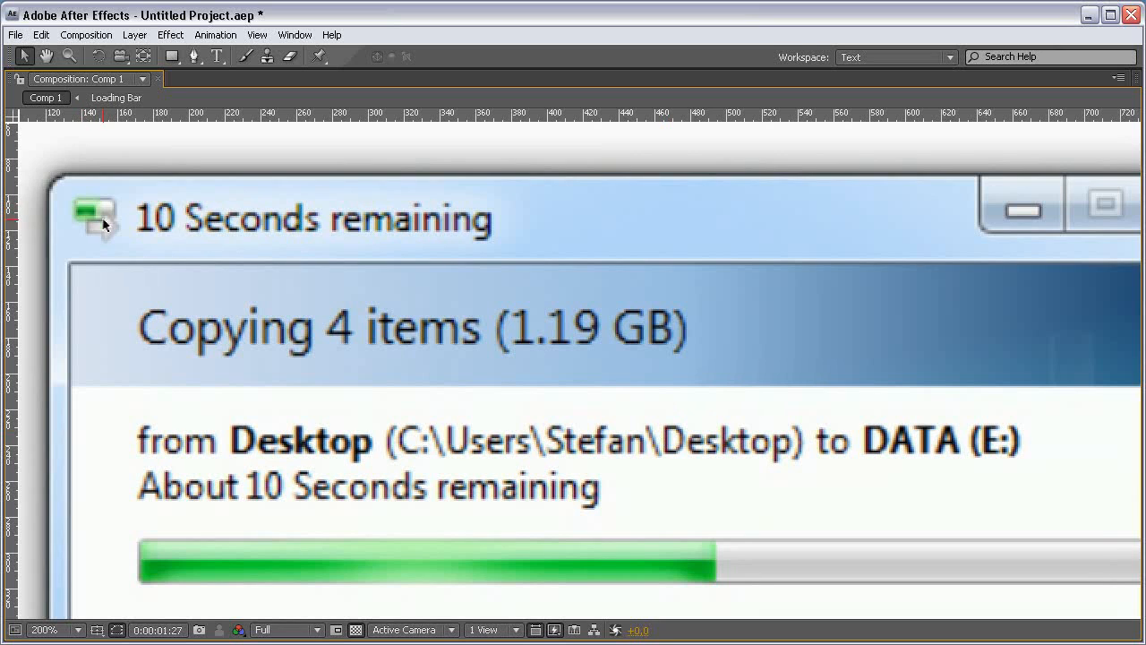
pyautogui.scroll(-4, 684, 418)
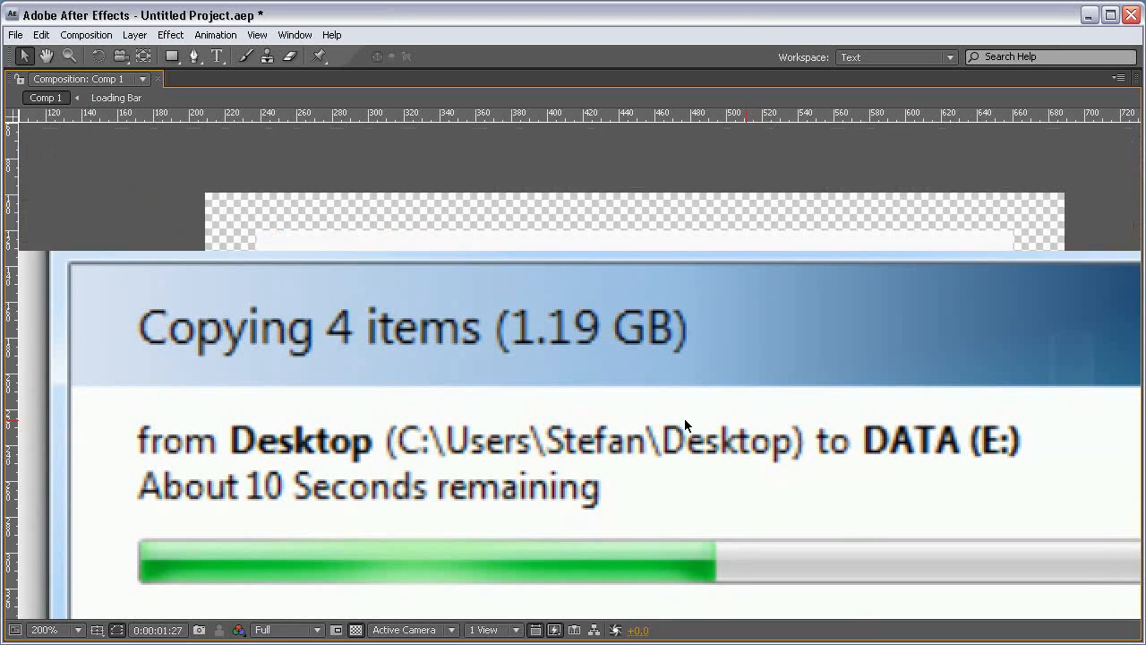
pyautogui.press('`')
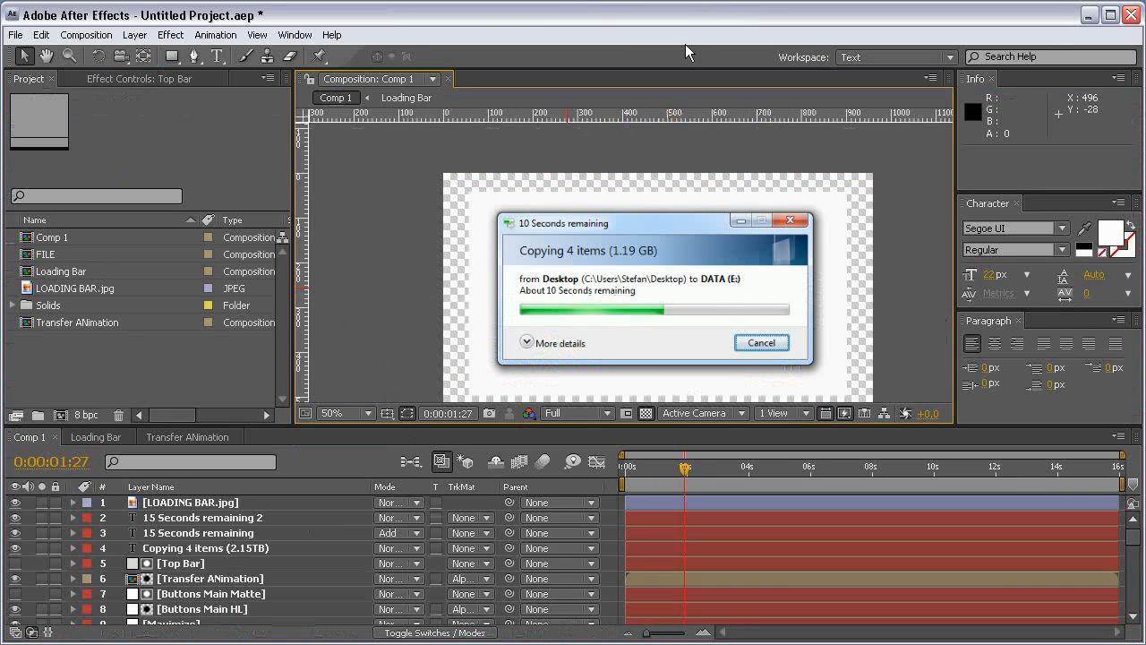
# Step: Add a horizontal guide at 216 px, and duplicate the upper Base + shadow layer with both it and the copy soloed
pyautogui.moveTo(683, 115); pyautogui.dragTo(707, 270)
pyautogui.scroll(-5, 275, 551)
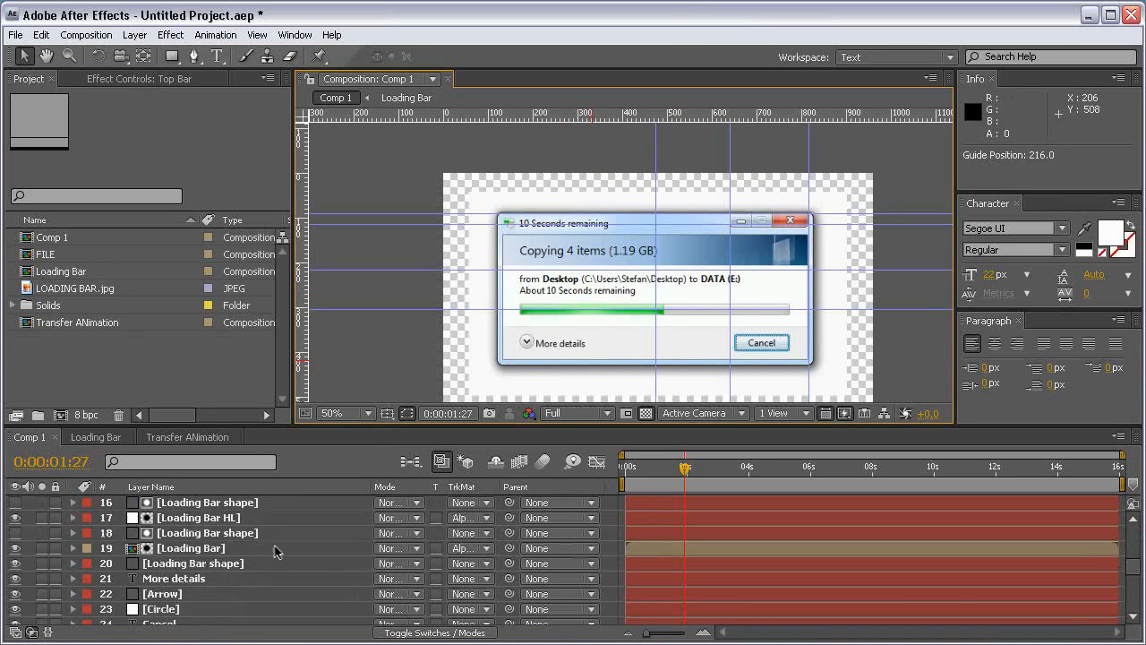
pyautogui.scroll(-5, 276, 551)
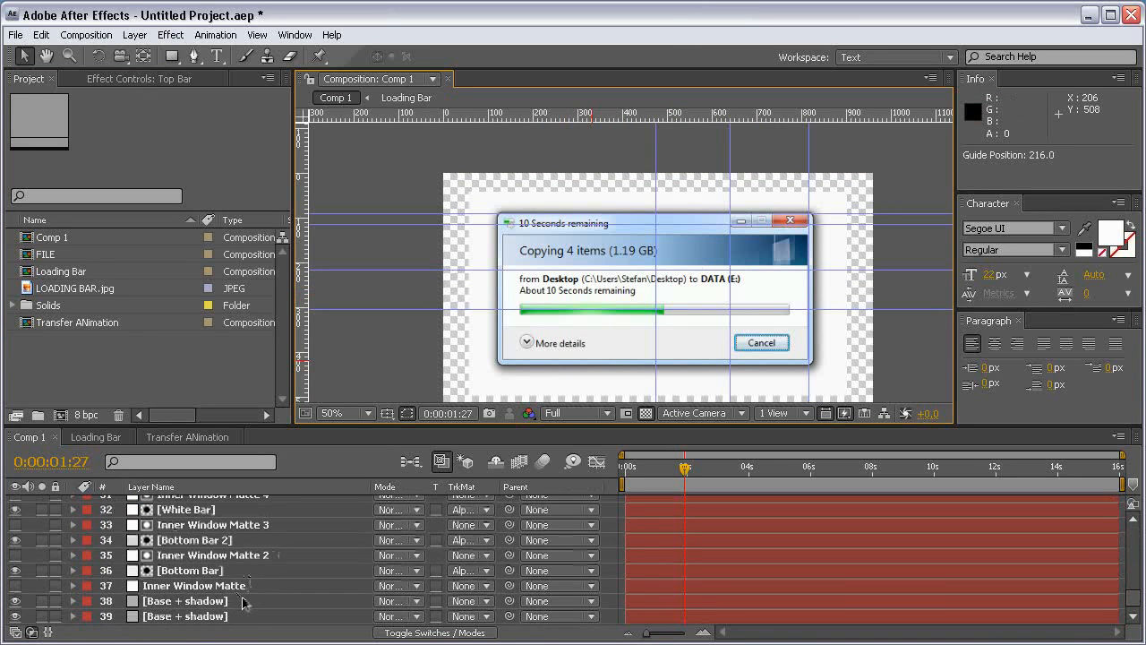
pyautogui.click(243, 601)
pyautogui.click(42, 601)
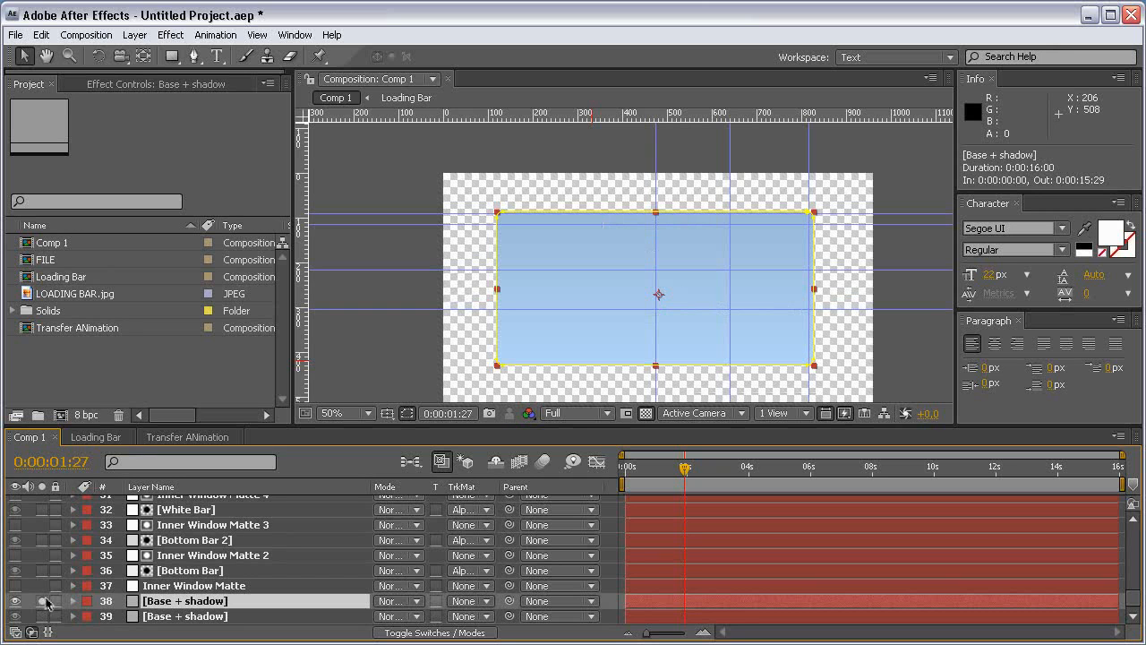
pyautogui.click(42, 616)
# Step: Turn the copied Base + shadow layer into a new solid named Base HL
pyautogui.hotkey('ctrl', 'shift', 'y')
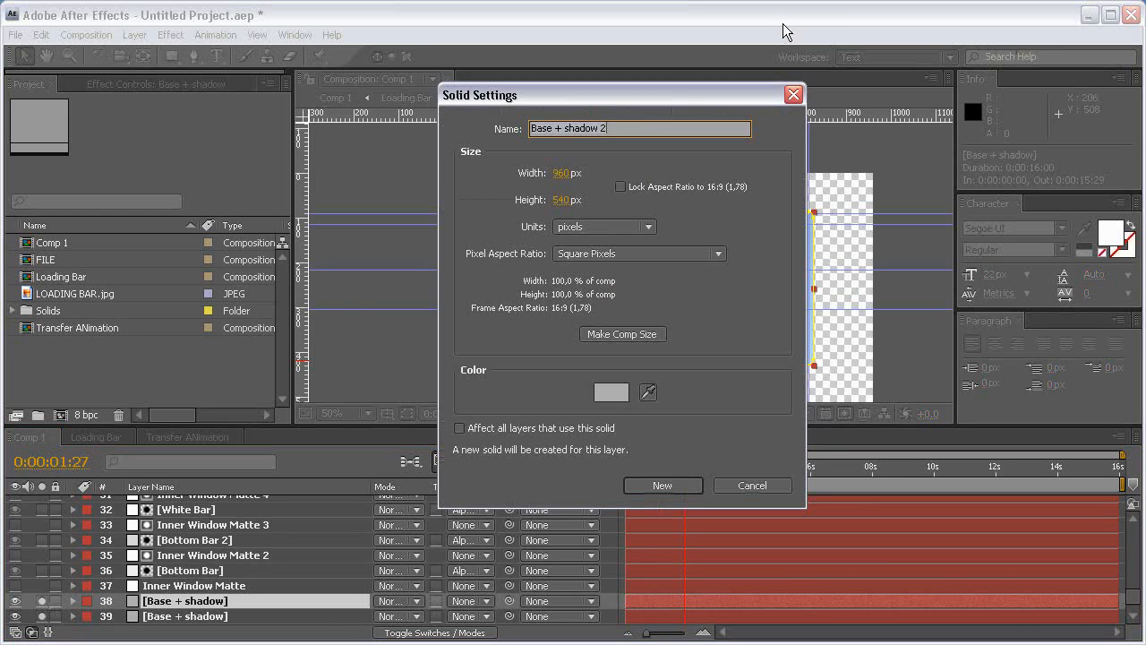
pyautogui.click(554, 129)
pyautogui.hotkey('shift', 'End')
pyautogui.write('HL')
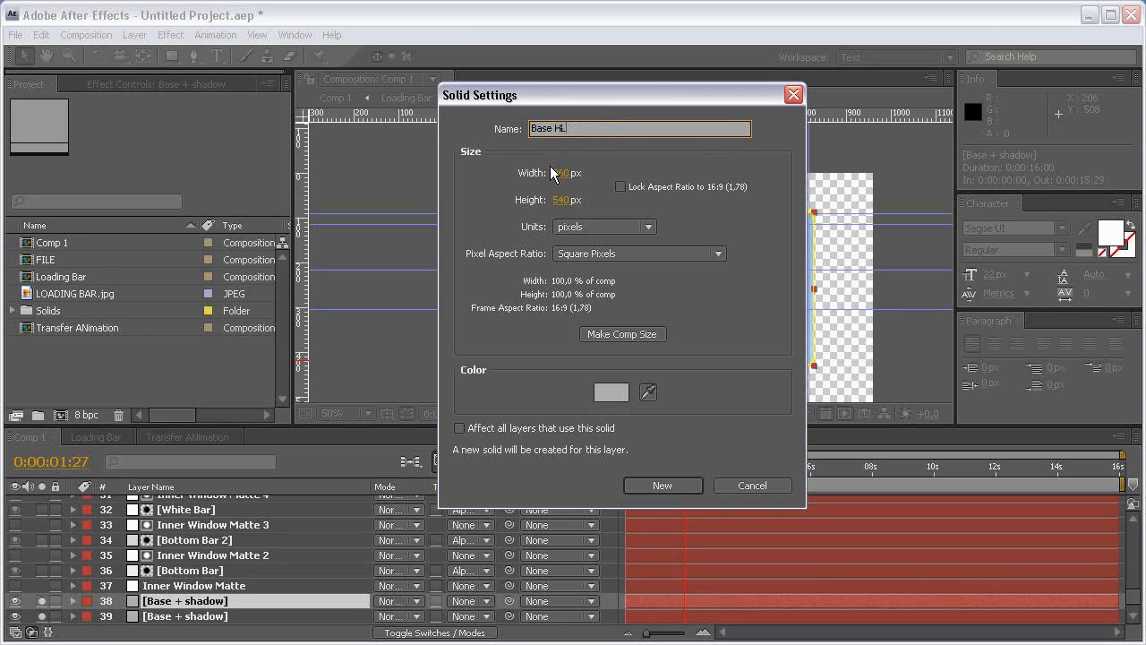
pyautogui.click(674, 485)
# Step: Draw an elliptical mask about 870 px wide and 272 px tall on Base HL, spanning the upper half of the window
pyautogui.press('q')
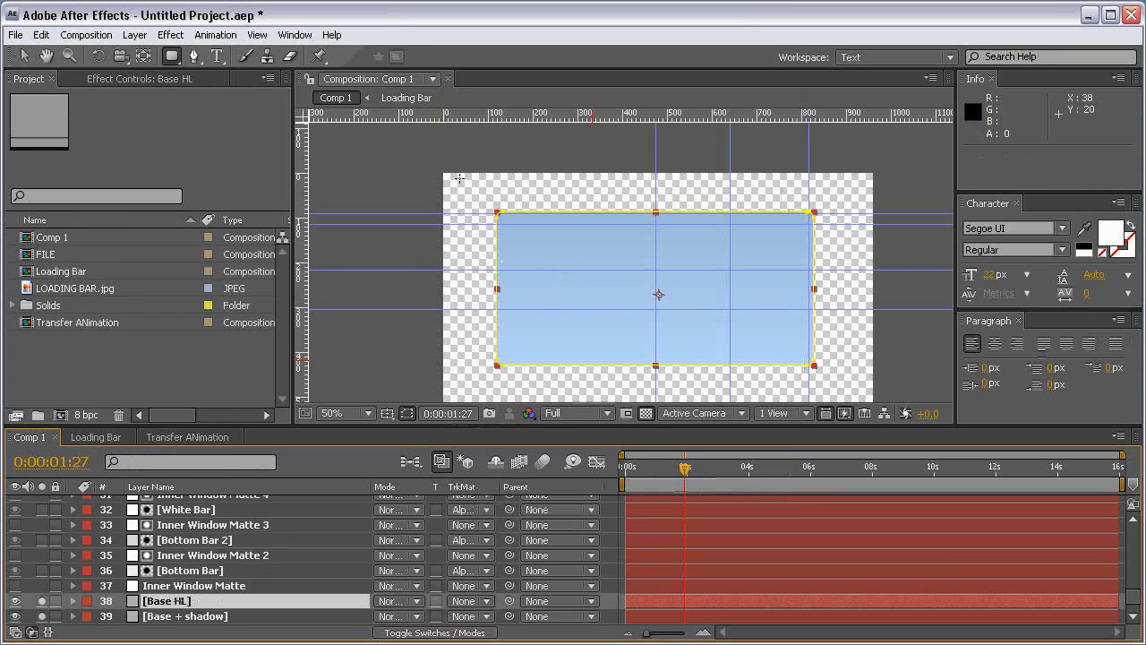
pyautogui.moveTo(462, 170); pyautogui.dragTo(851, 287)
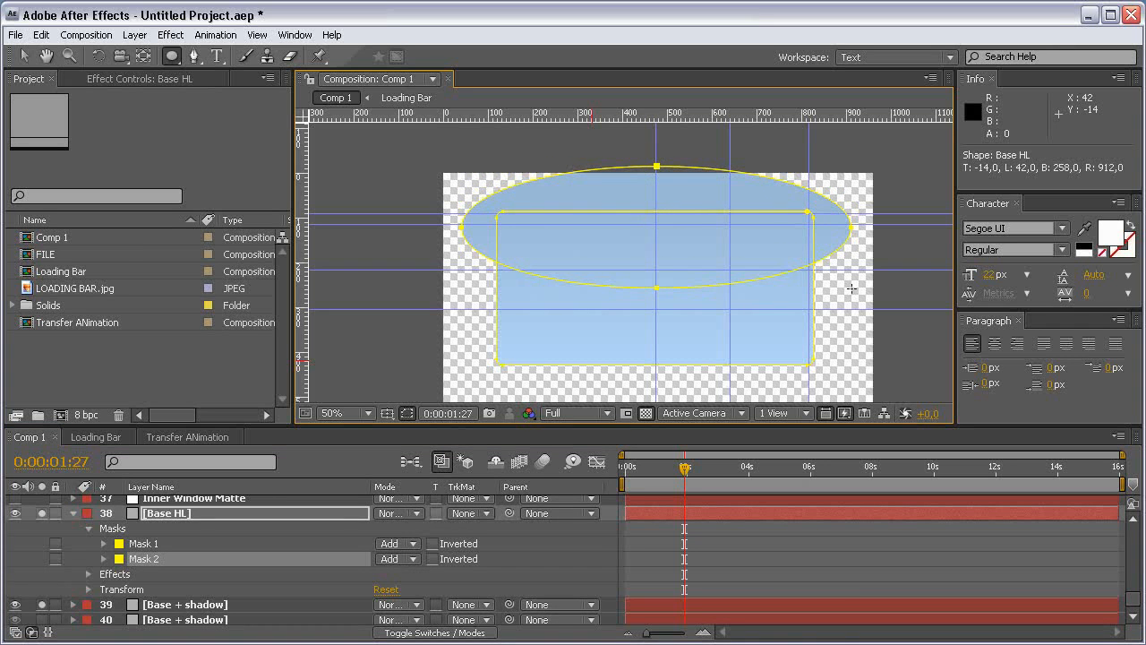
pyautogui.click(166, 514)
# Step: Set the Start of Ramp to 480, 87 and the End of Ramp to 480, 257 in Base HL's Ramp effect
pyautogui.click(135, 82)
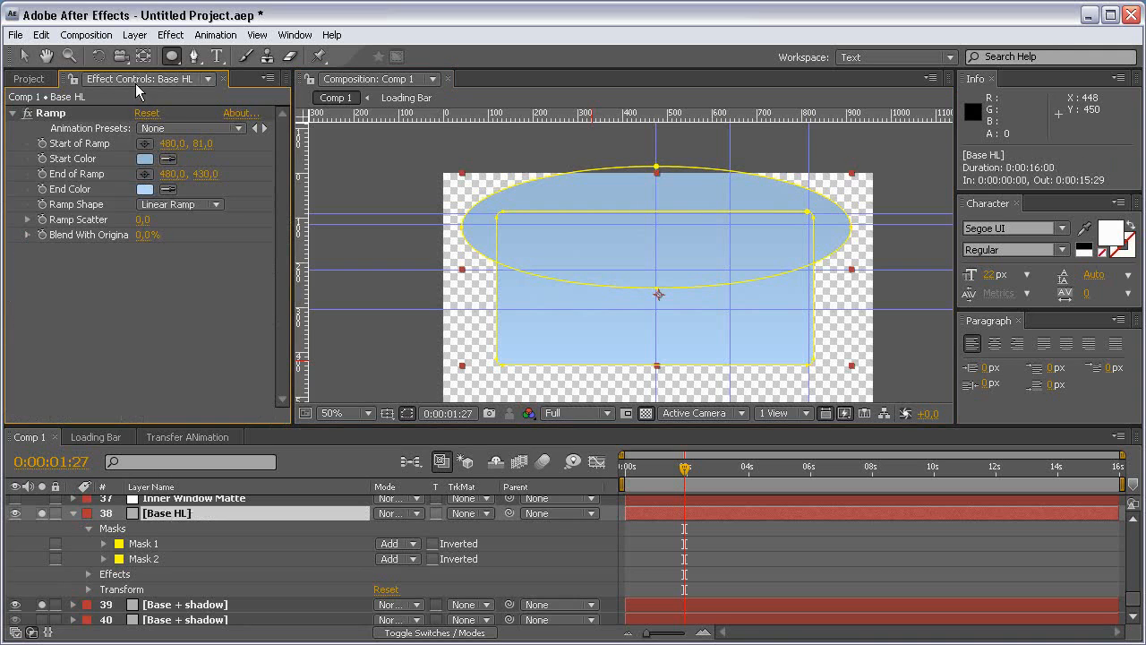
pyautogui.click(51, 114)
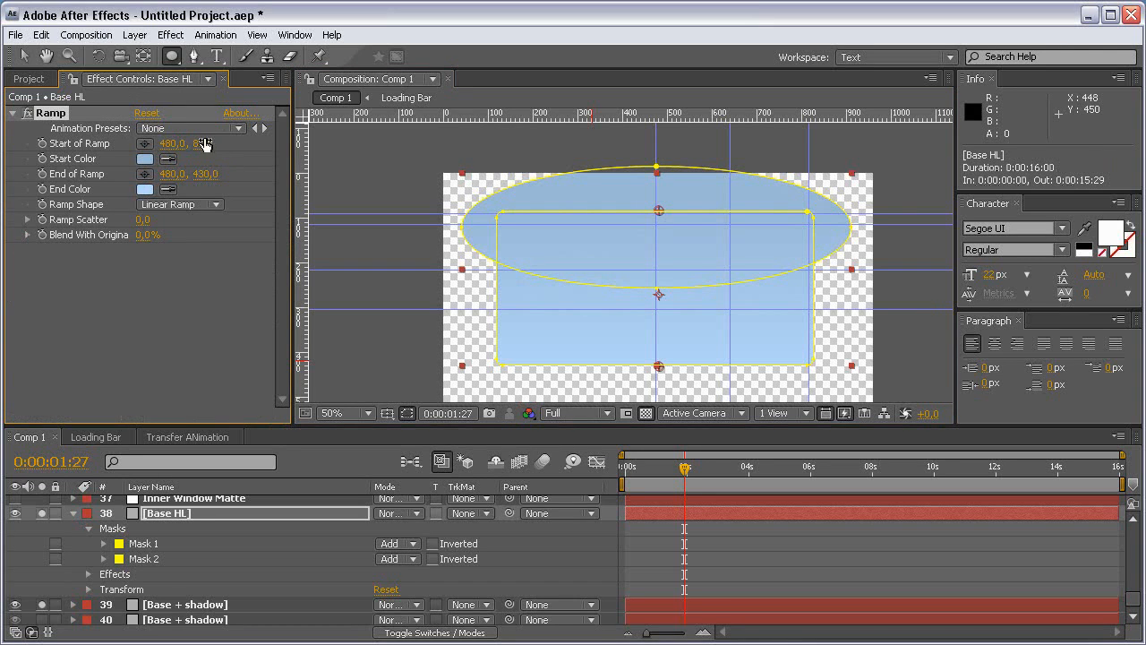
pyautogui.moveTo(204, 143); pyautogui.dragTo(54, 174)
# Step: Change the End Color of Base HL's Ramp to white and its Start Color to black
pyautogui.click(146, 190)
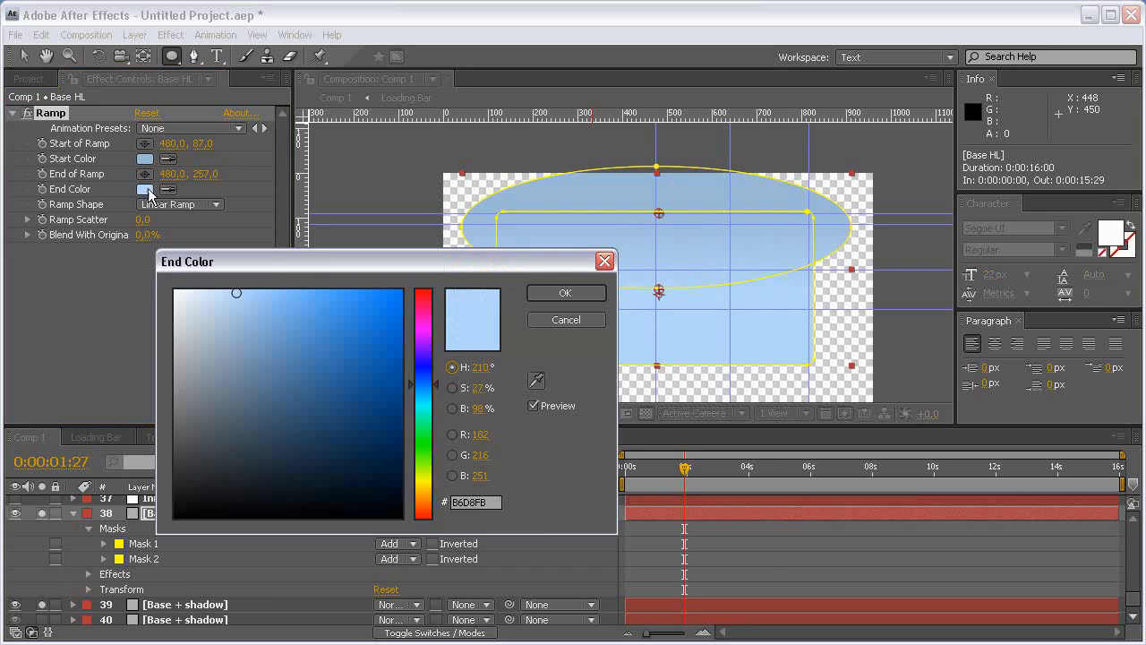
pyautogui.click(175, 290)
pyautogui.click(579, 293)
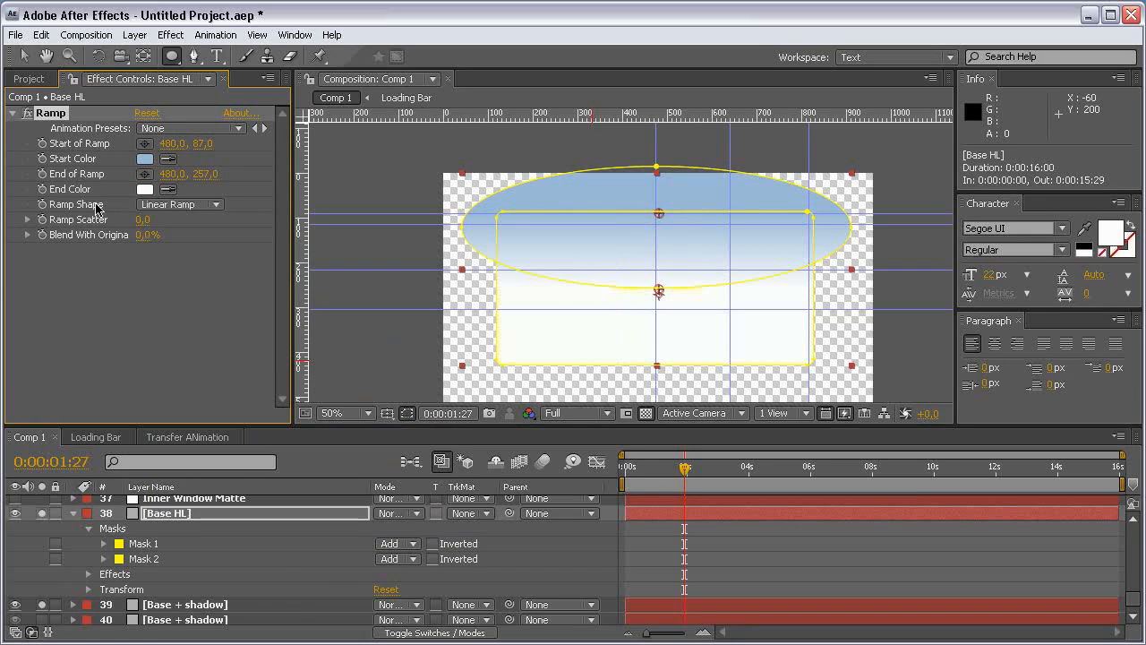
pyautogui.click(148, 162)
pyautogui.moveTo(286, 448); pyautogui.dragTo(21, 593)
pyautogui.click(542, 289)
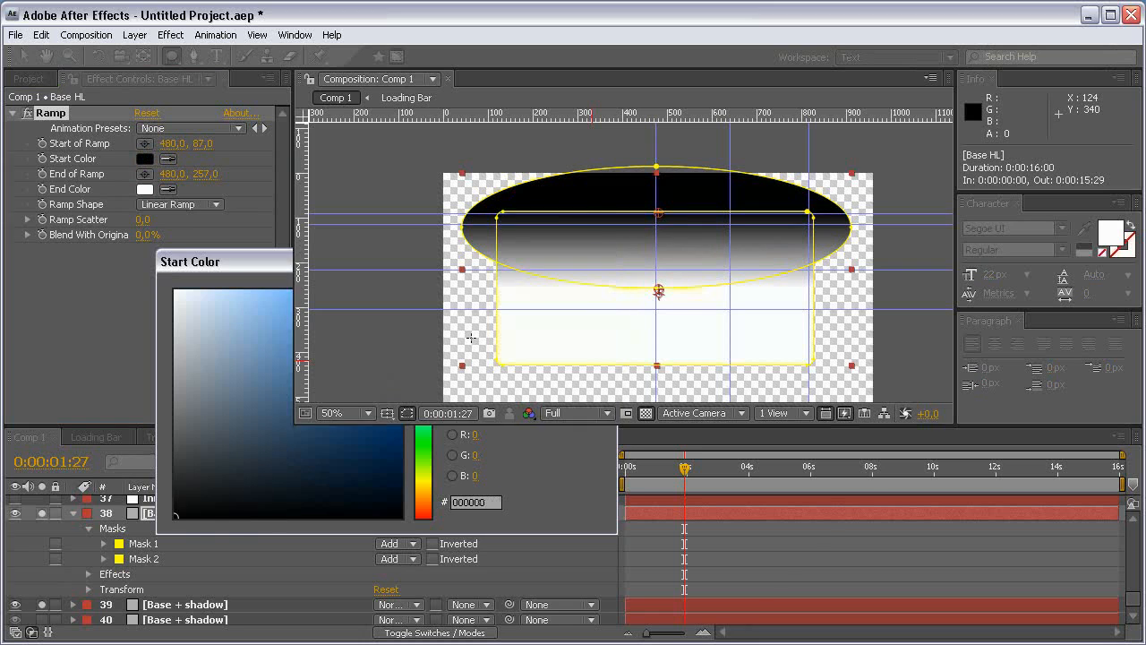
# Step: Compare the Screen and Add blending modes on the Base HL layer and keep it on Add
pyautogui.click(416, 514)
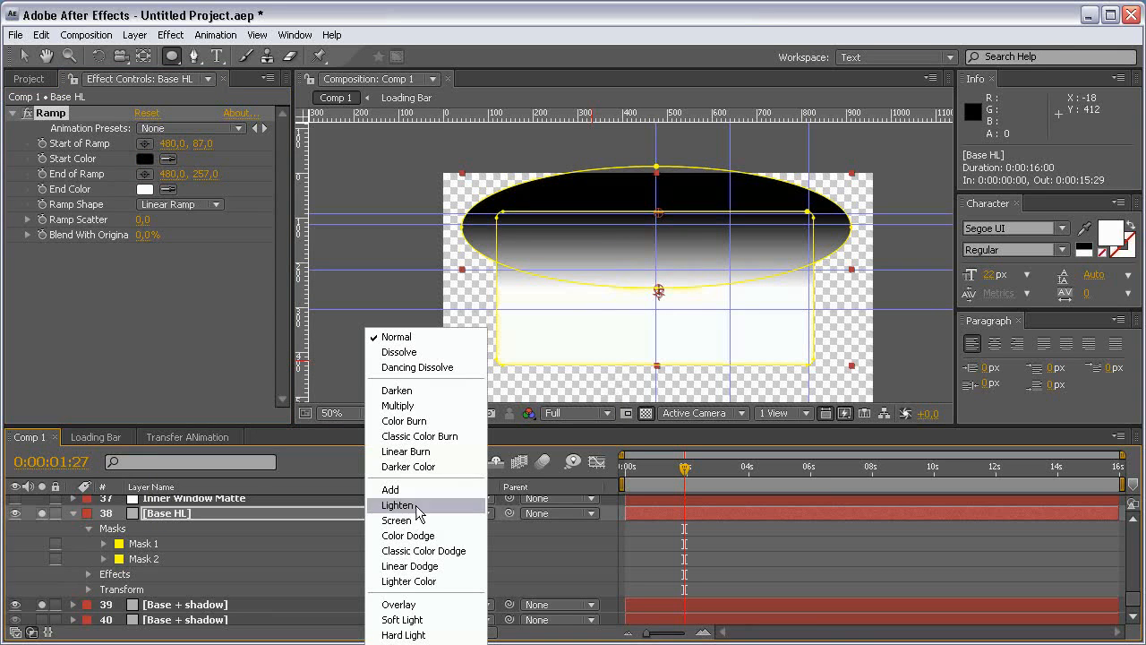
pyautogui.click(424, 522)
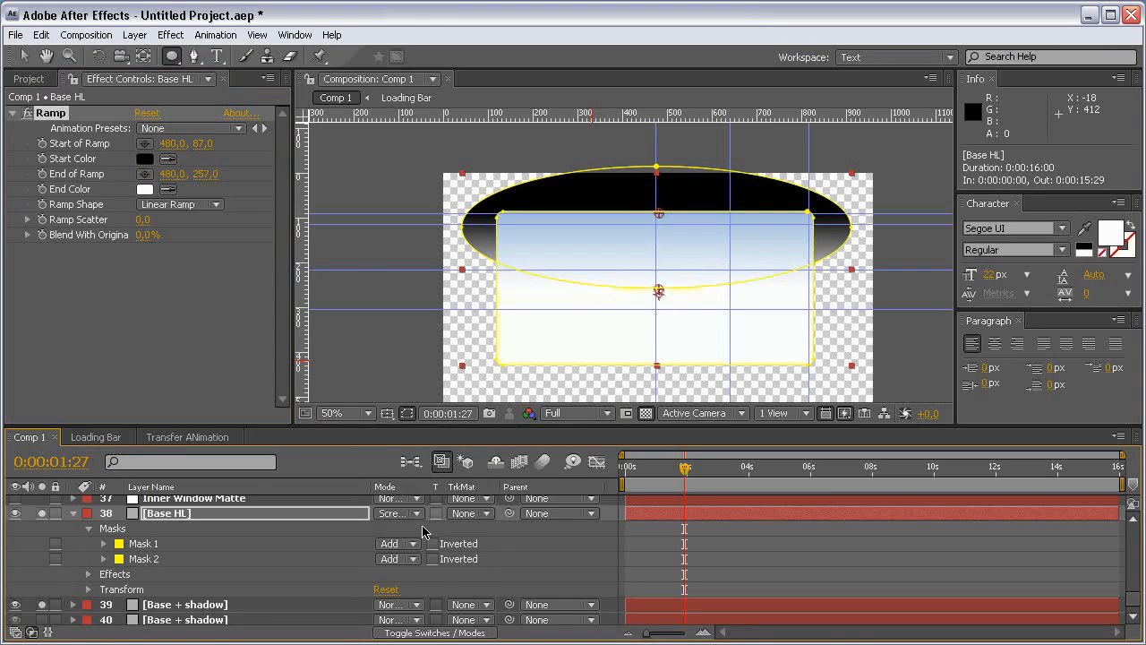
pyautogui.click(412, 520)
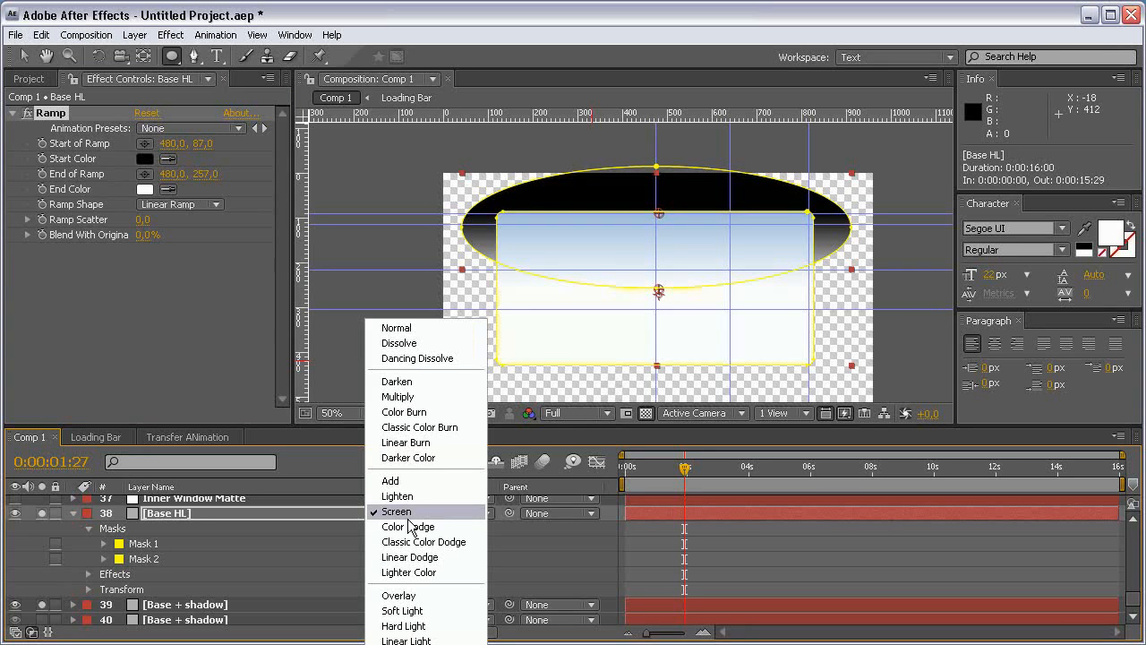
pyautogui.click(396, 480)
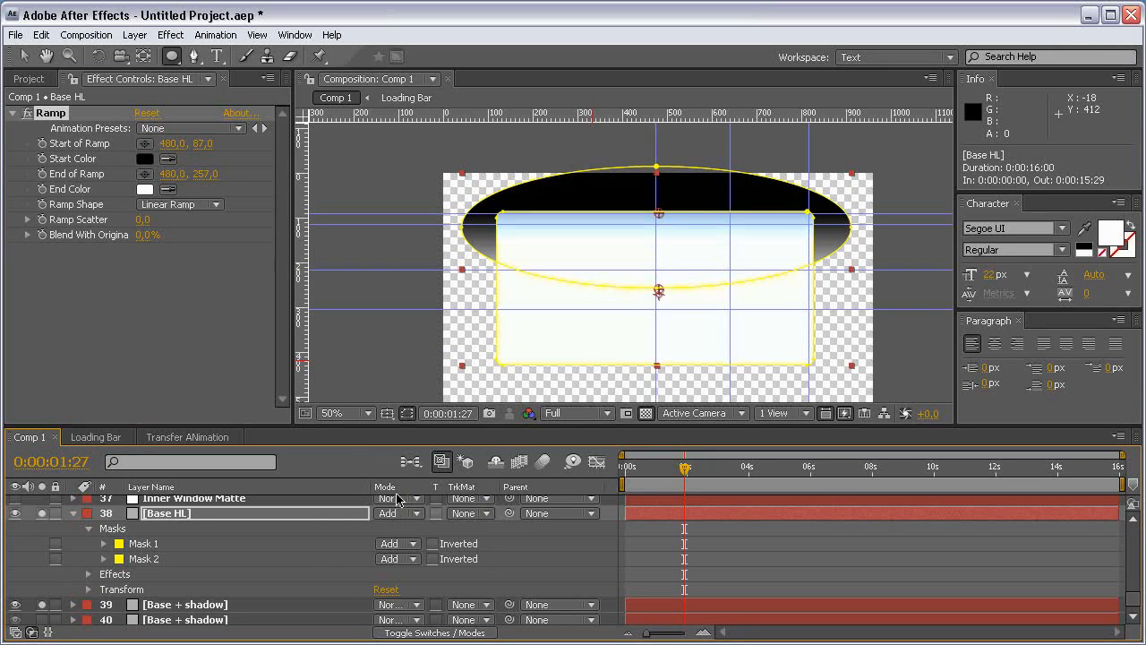
pyautogui.click(399, 520)
pyautogui.click(405, 543)
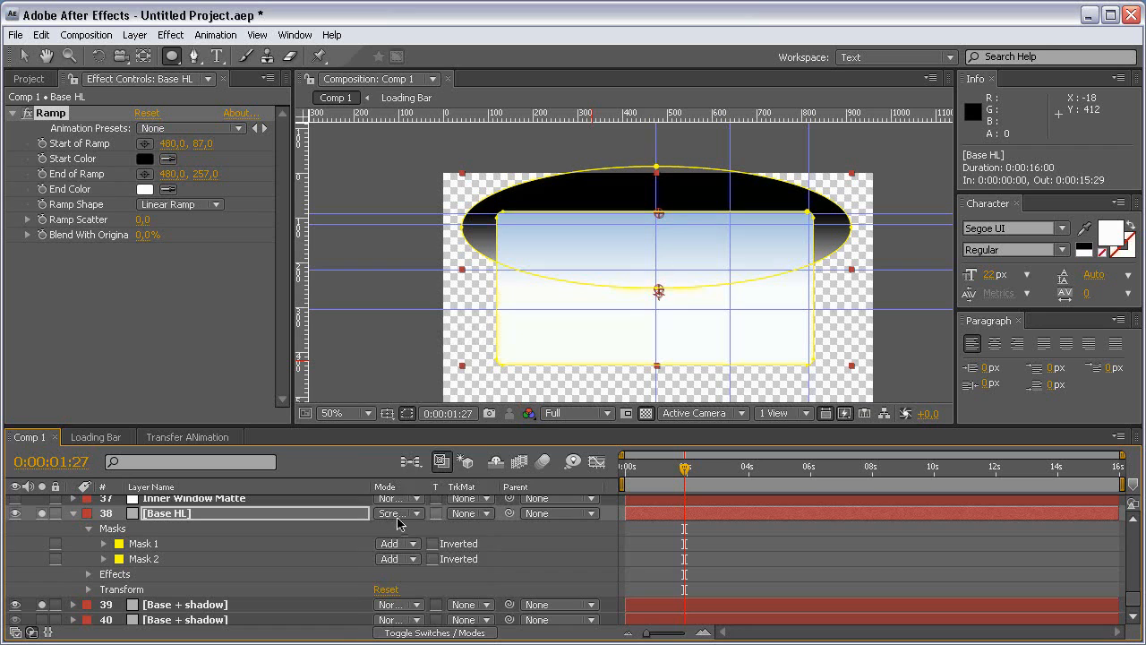
pyautogui.click(399, 519)
pyautogui.click(409, 474)
# Step: Set the opacity of the Base HL layer to 40%
pyautogui.press('t')
pyautogui.click(386, 586)
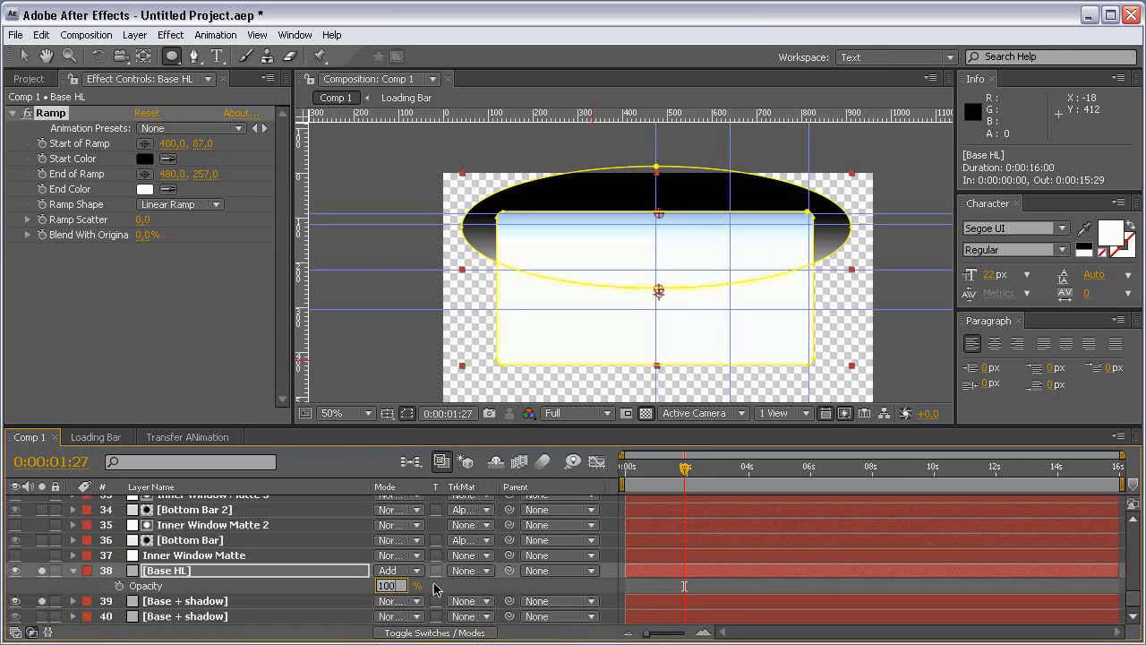
pyautogui.write('40')
pyautogui.press('Return')
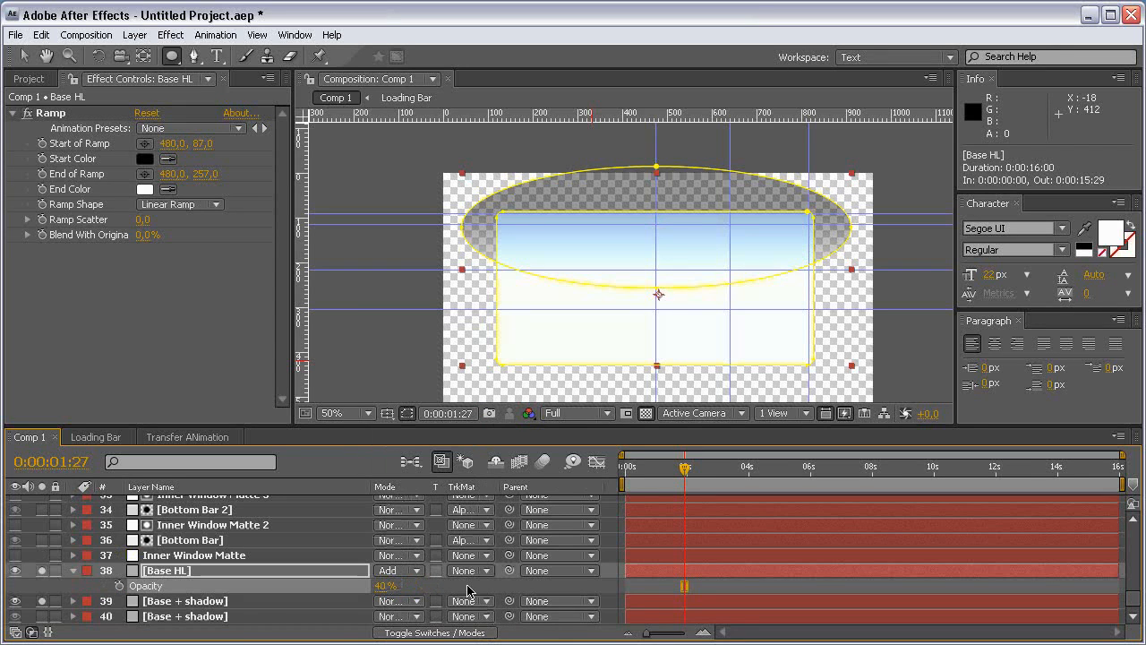
pyautogui.click(215, 574)
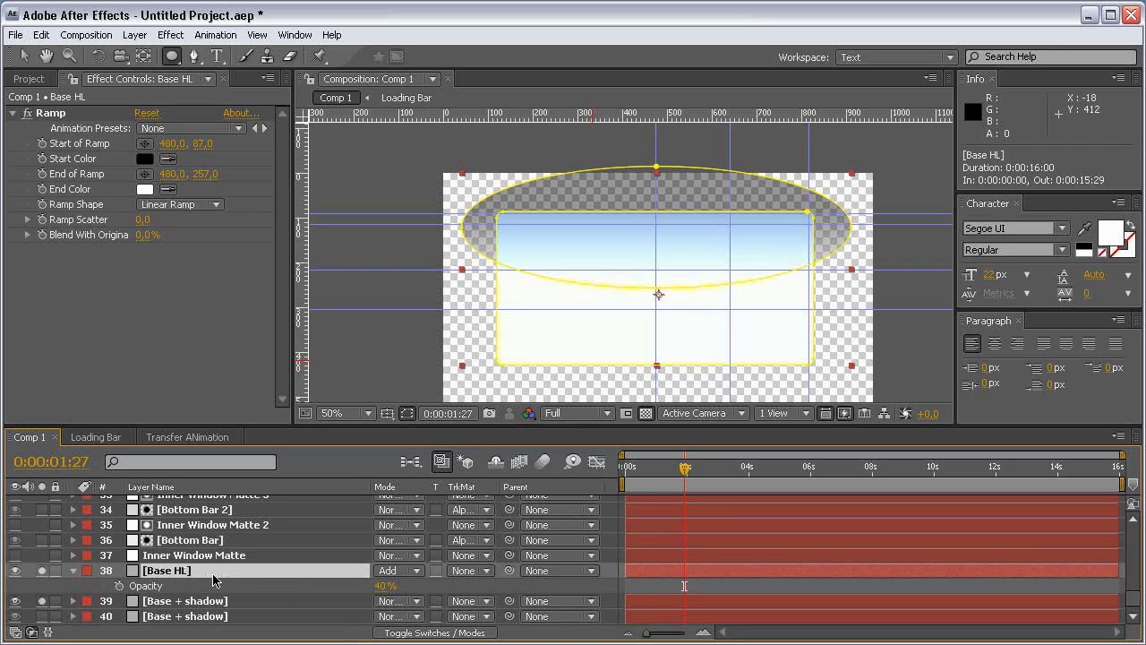
# Step: Duplicate the Base + shadow layer, place the copy above Base HL and use it as Base HL's Alpha Matte
pyautogui.click(212, 605)
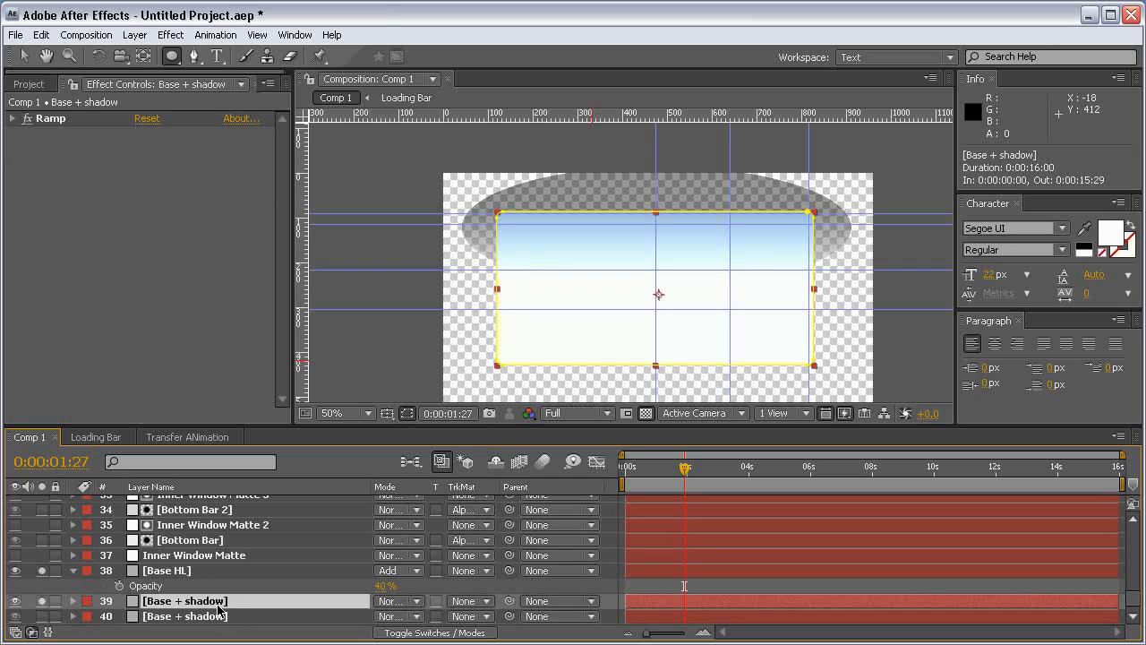
pyautogui.moveTo(219, 609); pyautogui.dragTo(212, 586)
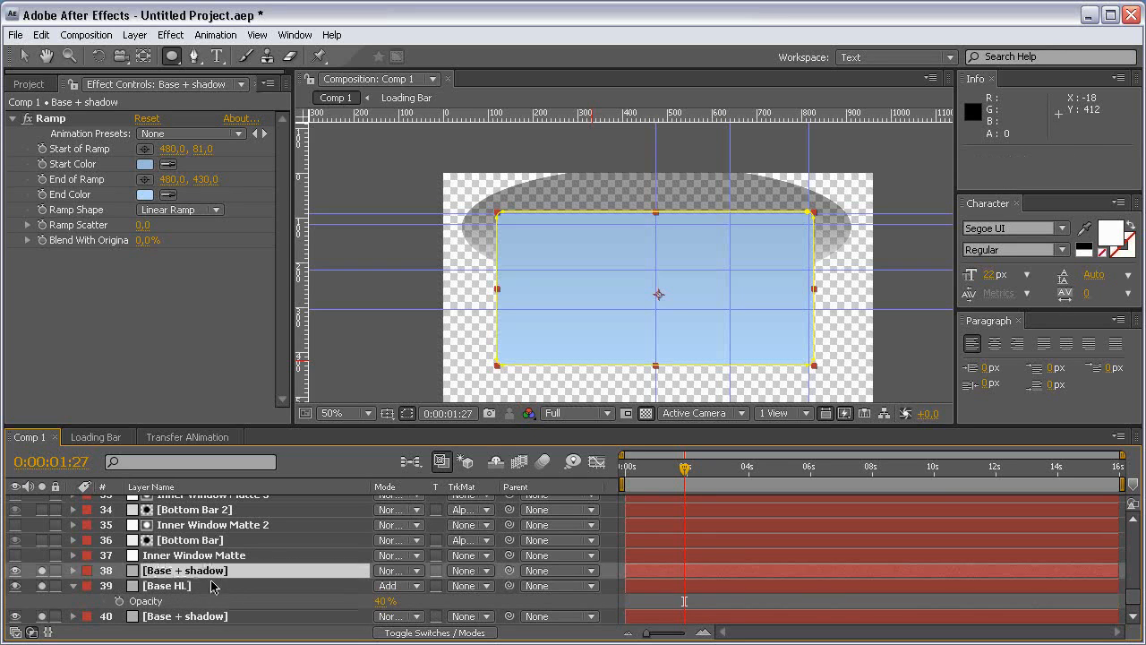
pyautogui.click(212, 587)
pyautogui.click(470, 586)
pyautogui.click(490, 609)
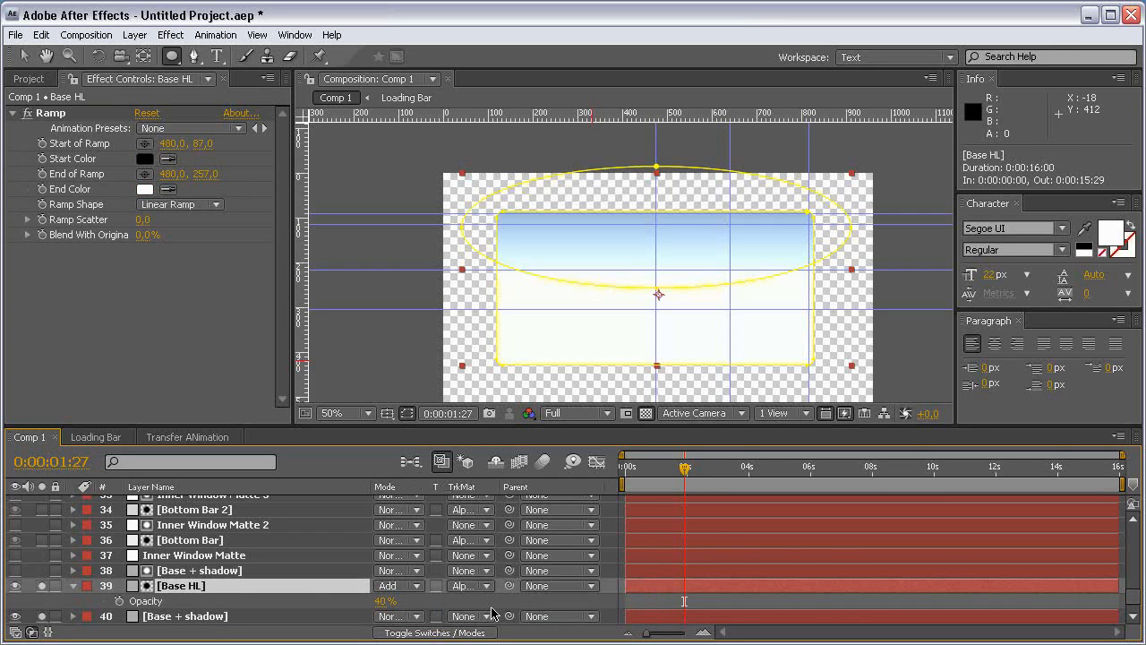
# Step: Unsolo Base HL and the Base + shadow layer, and hide the LOADING BAR.jpg reference to check the highlight on the whole window
pyautogui.moveTo(42, 587); pyautogui.dragTo(42, 618)
pyautogui.scroll(10, 20, 579)
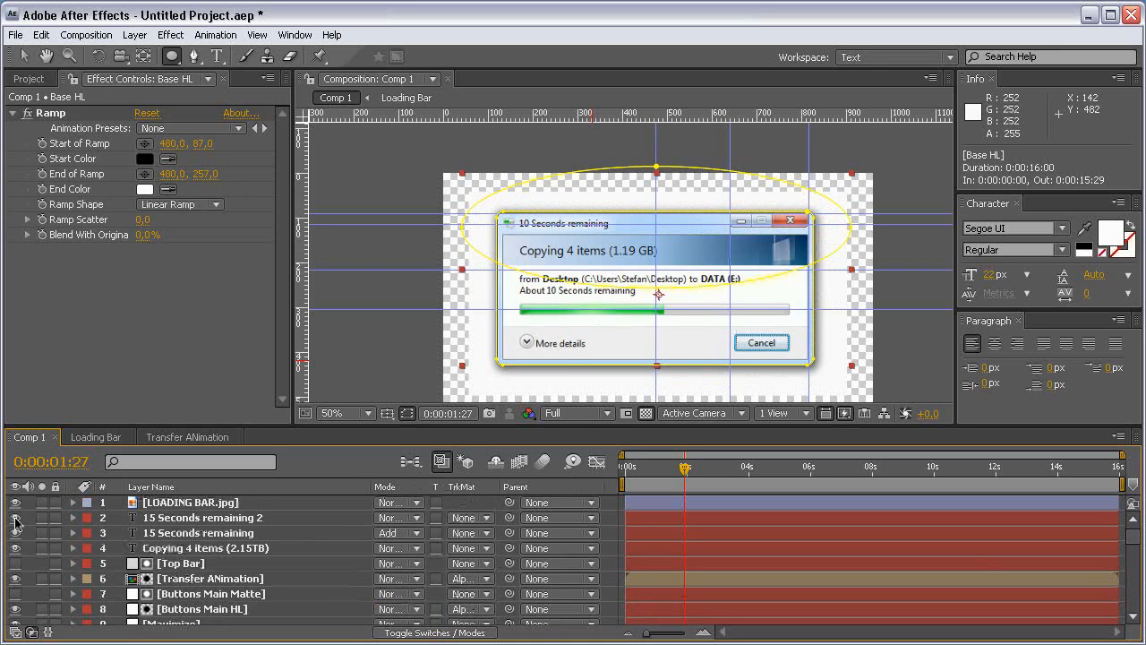
pyautogui.click(15, 502)
pyautogui.press('`')
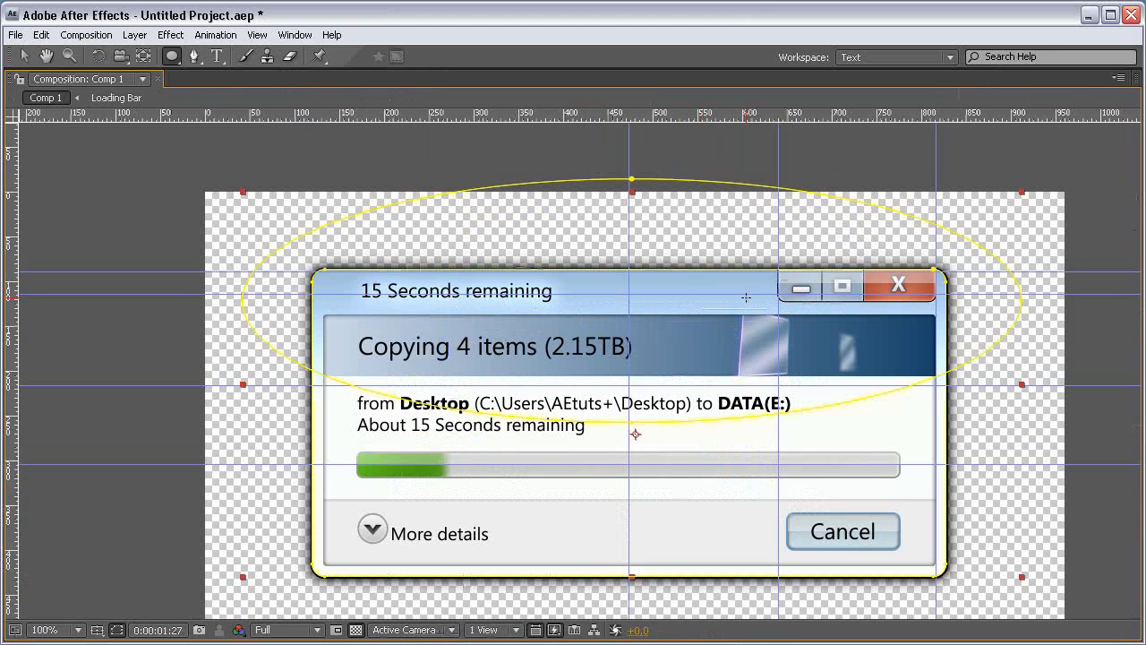
pyautogui.press('`')
# Step: Isolate Base HL to delete its rounded-rectangle Mask 1, leaving only the elliptical mask, and restore the other layers' display
pyautogui.scroll(-10, 229, 537)
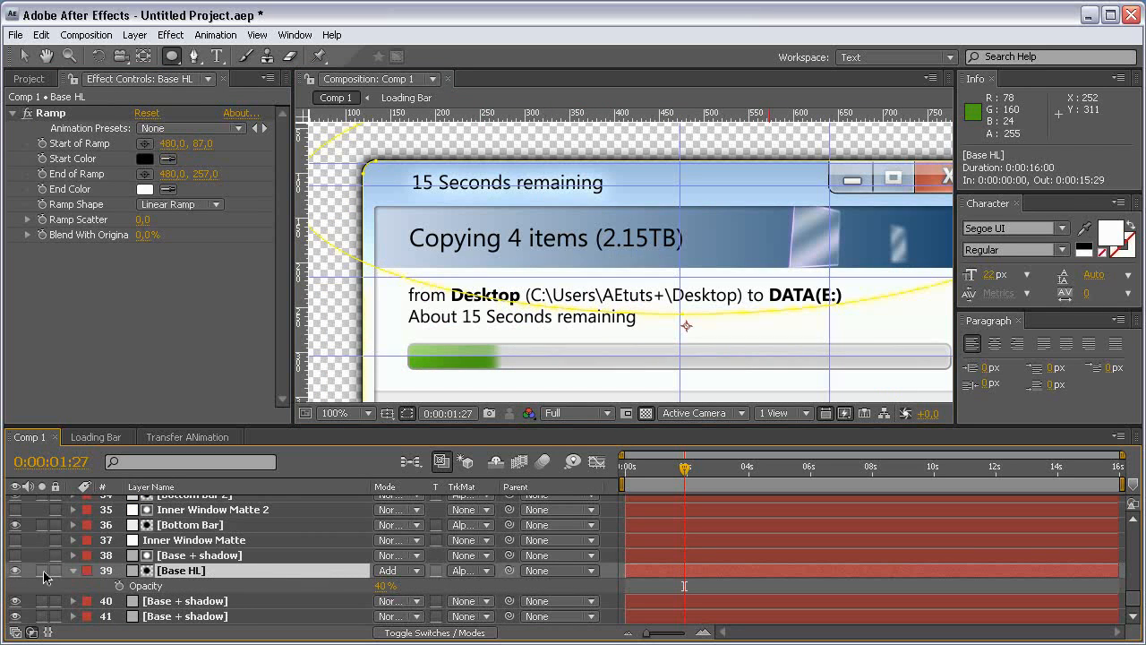
pyautogui.click(42, 570)
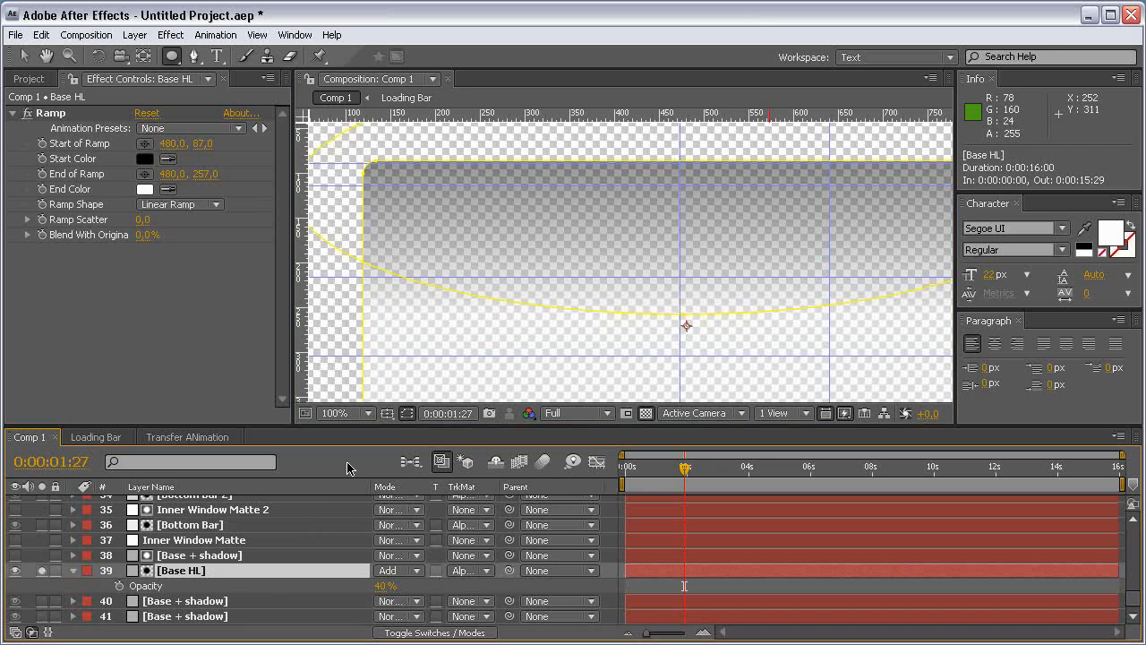
pyautogui.press('m')
pyautogui.click(160, 587)
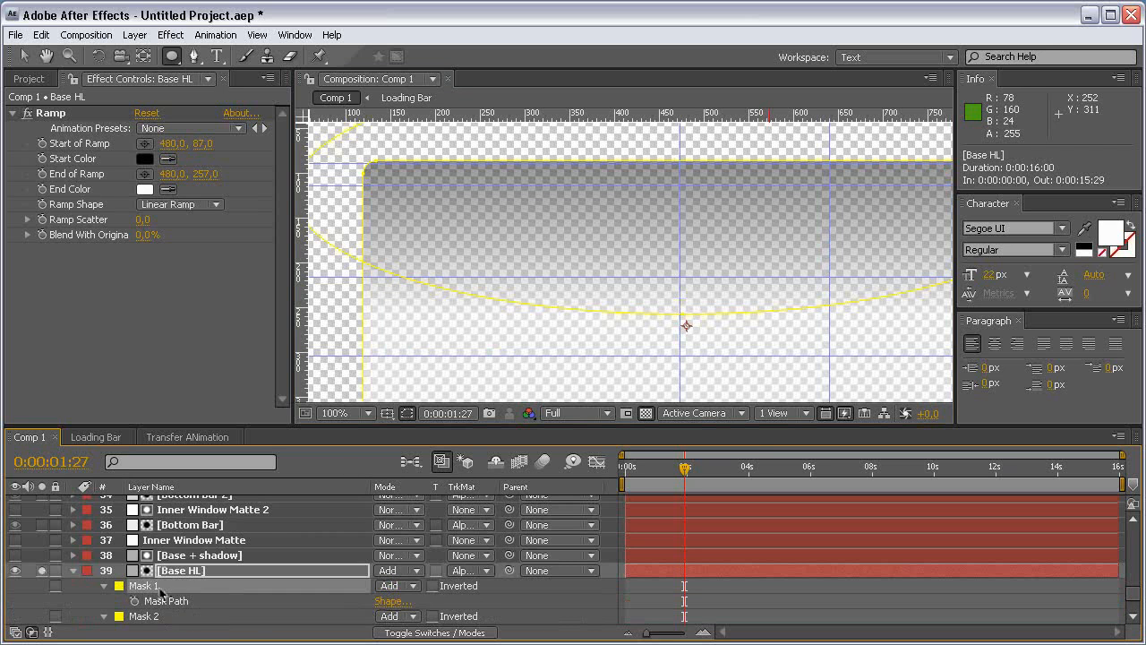
pyautogui.press('Delete')
pyautogui.click(42, 570)
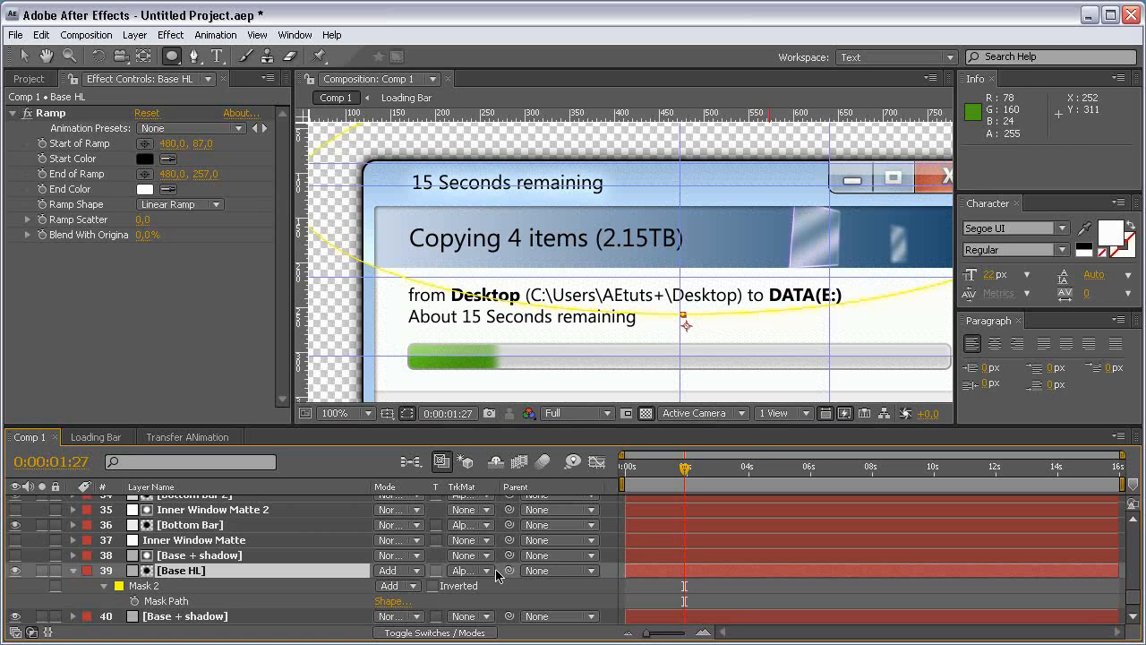
# Step: Reduce the opacity of the Base HL layer to 25% and check the softened highlight on the enlarged composition
pyautogui.press('`')
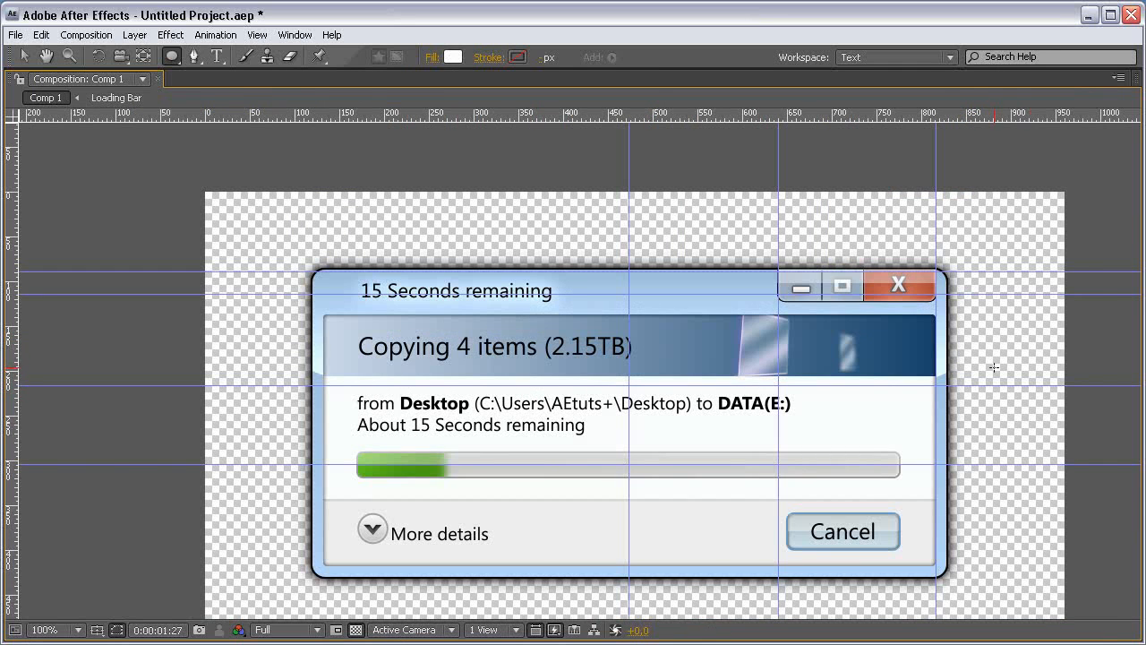
pyautogui.press('`')
pyautogui.click(220, 578)
pyautogui.press('t')
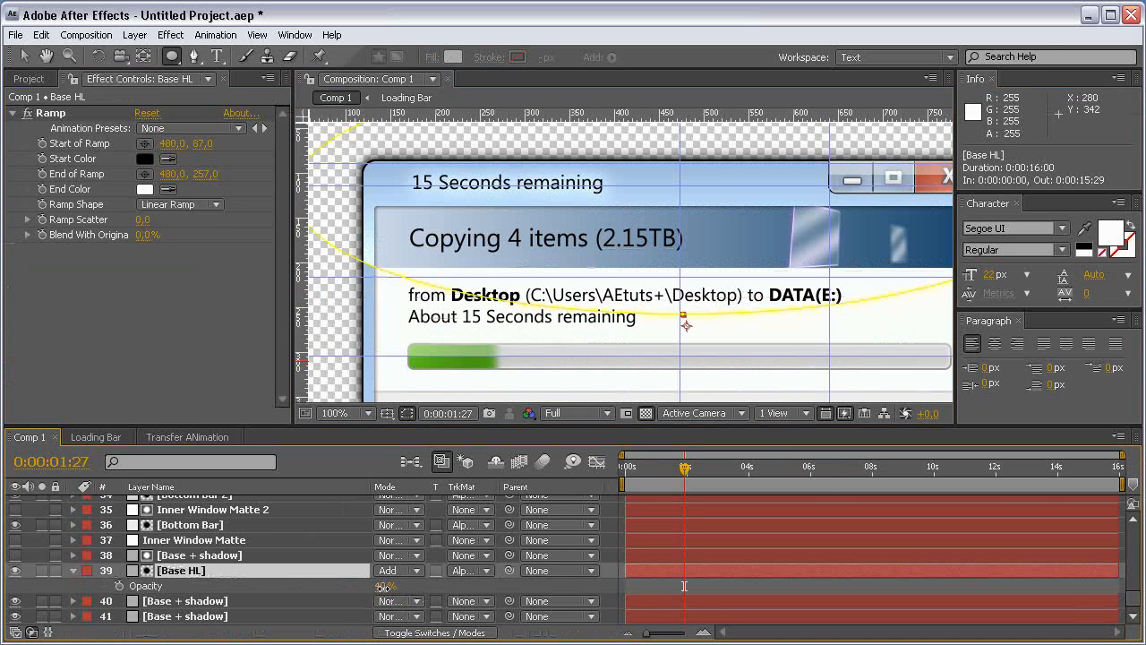
pyautogui.click(454, 594)
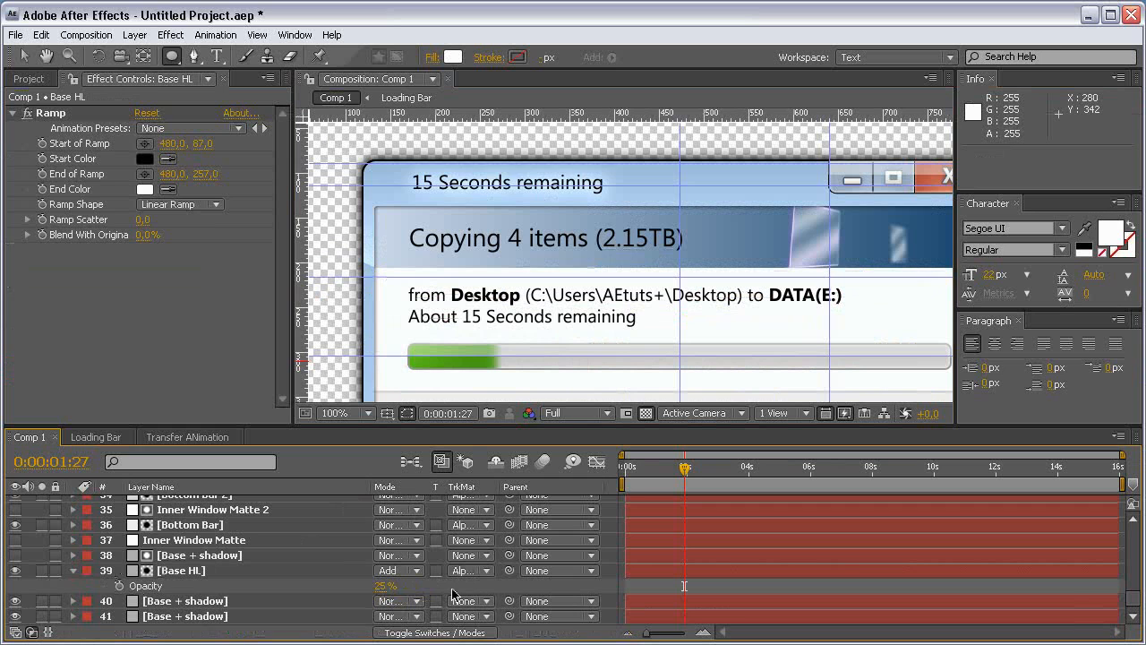
pyautogui.press('`')
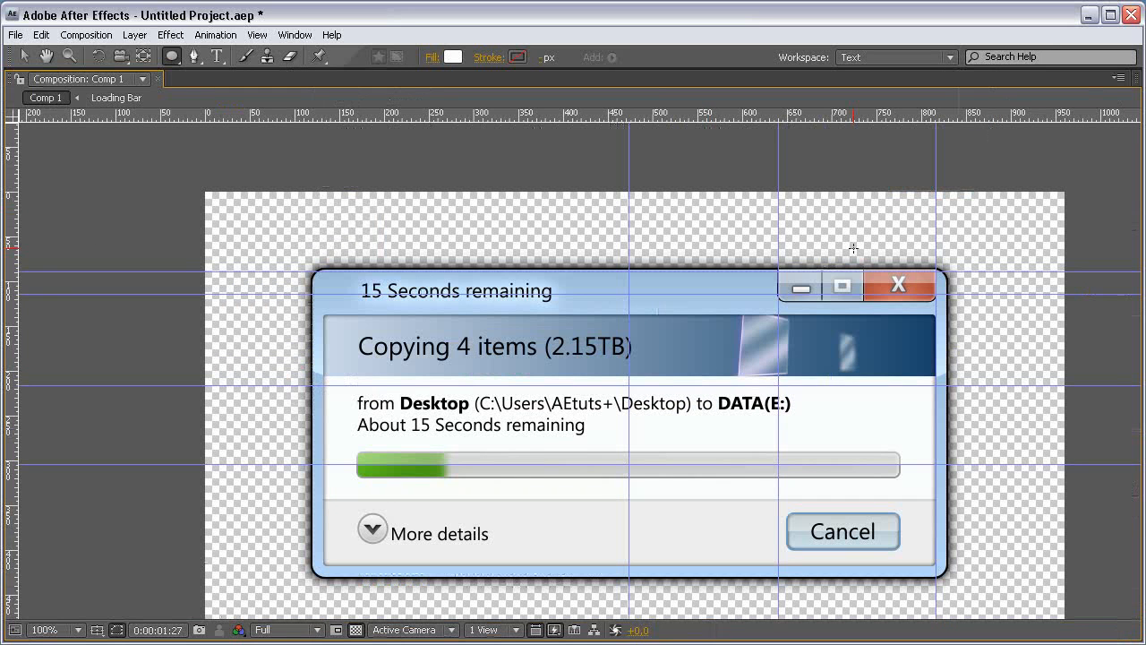
pyautogui.press('.')
pyautogui.press('`')
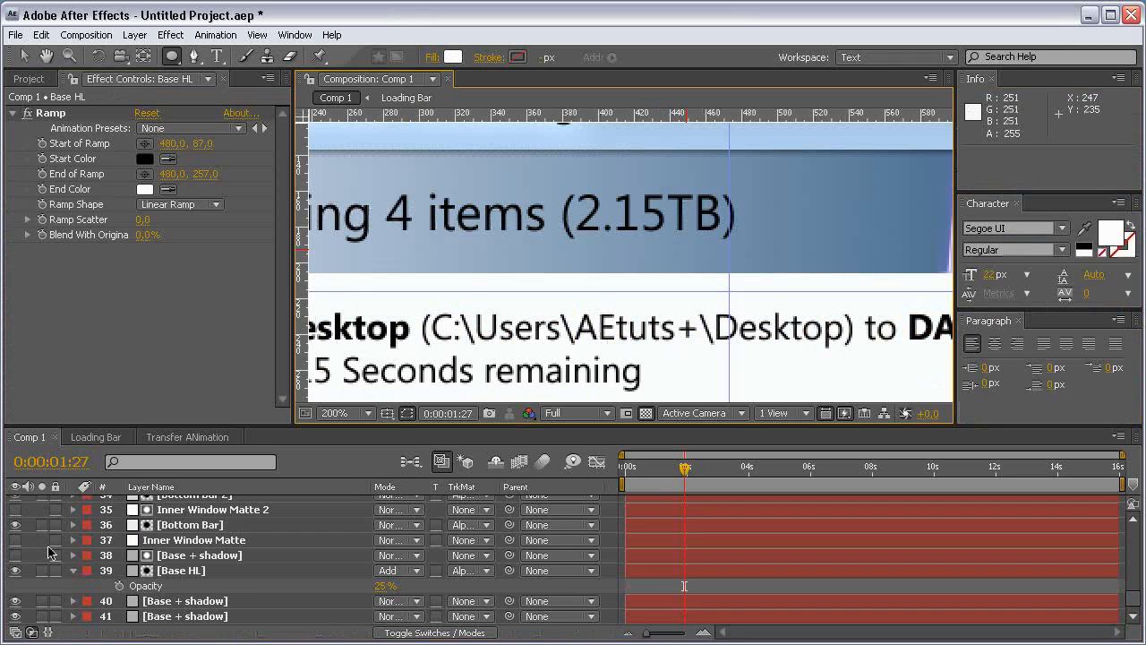
# Step: Show the LOADING BAR.jpg reference again, create a light gray 960 × 540 px solid named ARROW and place it directly beneath the reference layer
pyautogui.click(76, 574)
pyautogui.scroll(10, 219, 545)
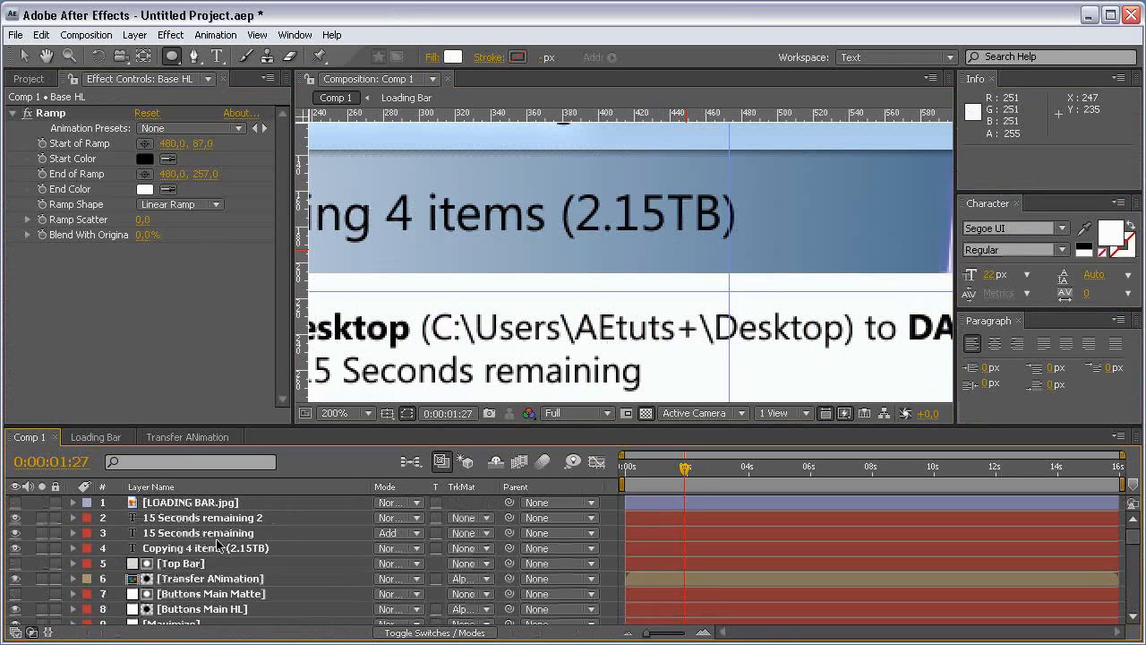
pyautogui.click(14, 502)
pyautogui.hotkey('ctrl', 'y')
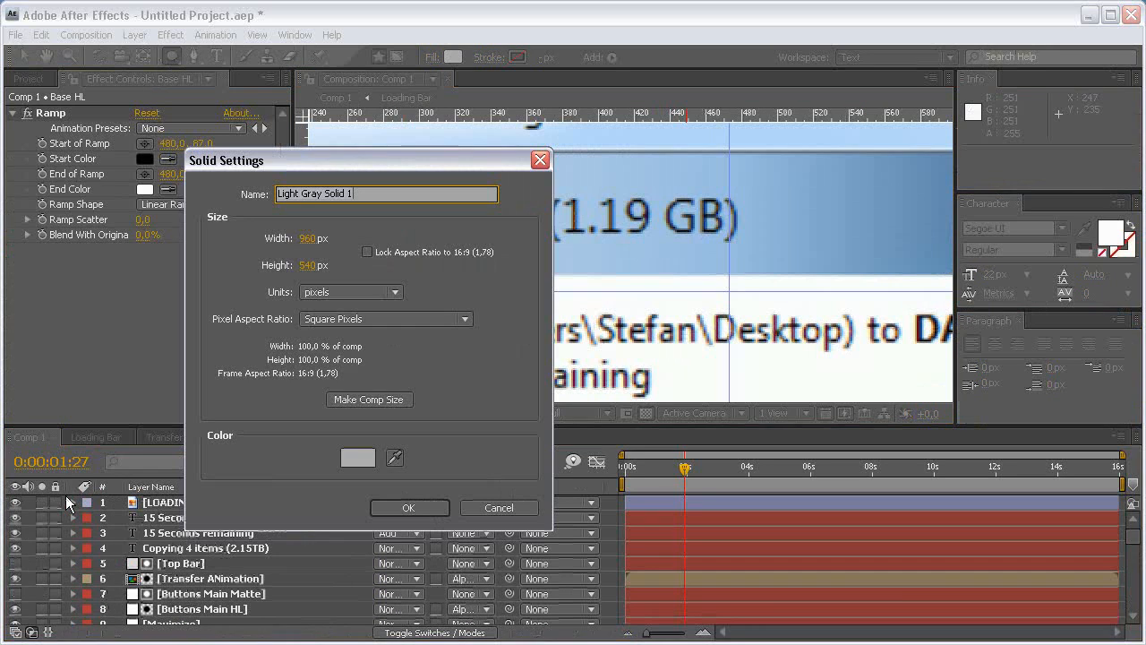
pyautogui.write('ARROW')
pyautogui.press('Return')
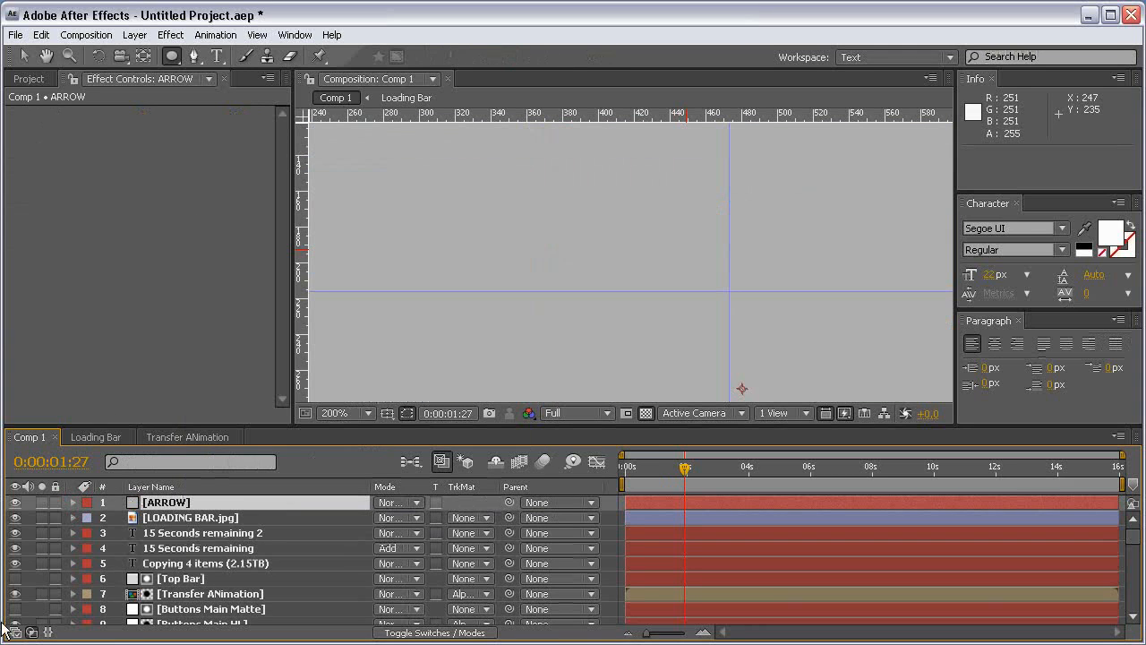
pyautogui.moveTo(153, 504); pyautogui.dragTo(177, 527)
# Step: Trace the small gray arrow of the reference's title-bar icon as a closed, straight-edged Pen mask on the ARROW layer
pyautogui.press('g')
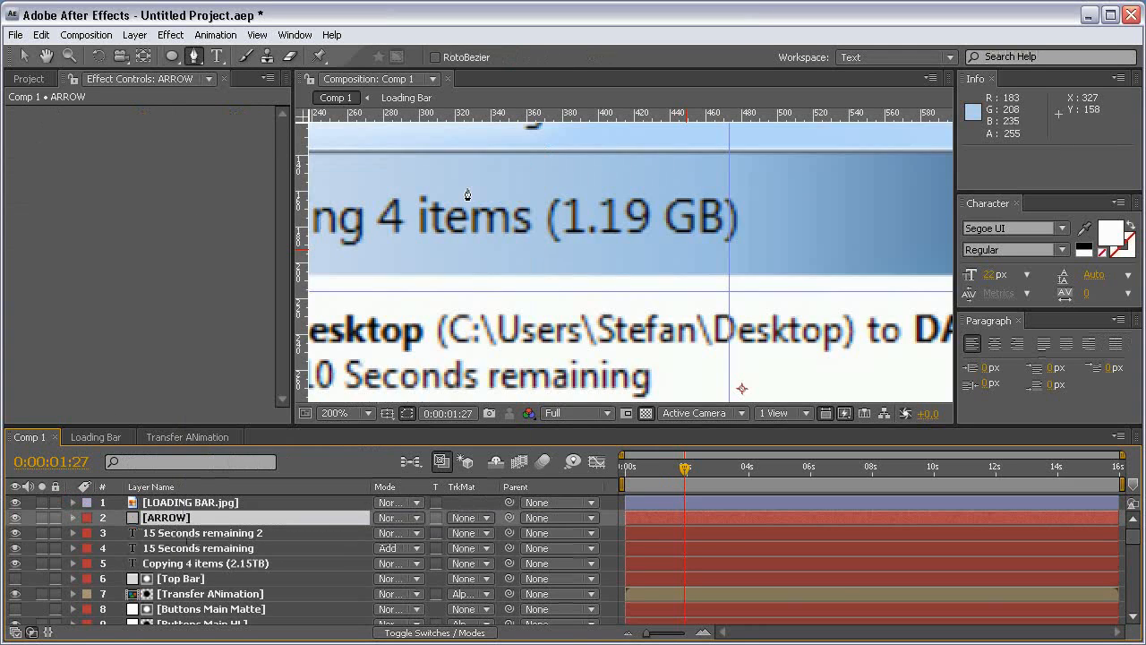
pyautogui.press('`')
pyautogui.scroll(1, 385, 222)
pyautogui.moveTo(384, 222); pyautogui.dragTo(857, 350)
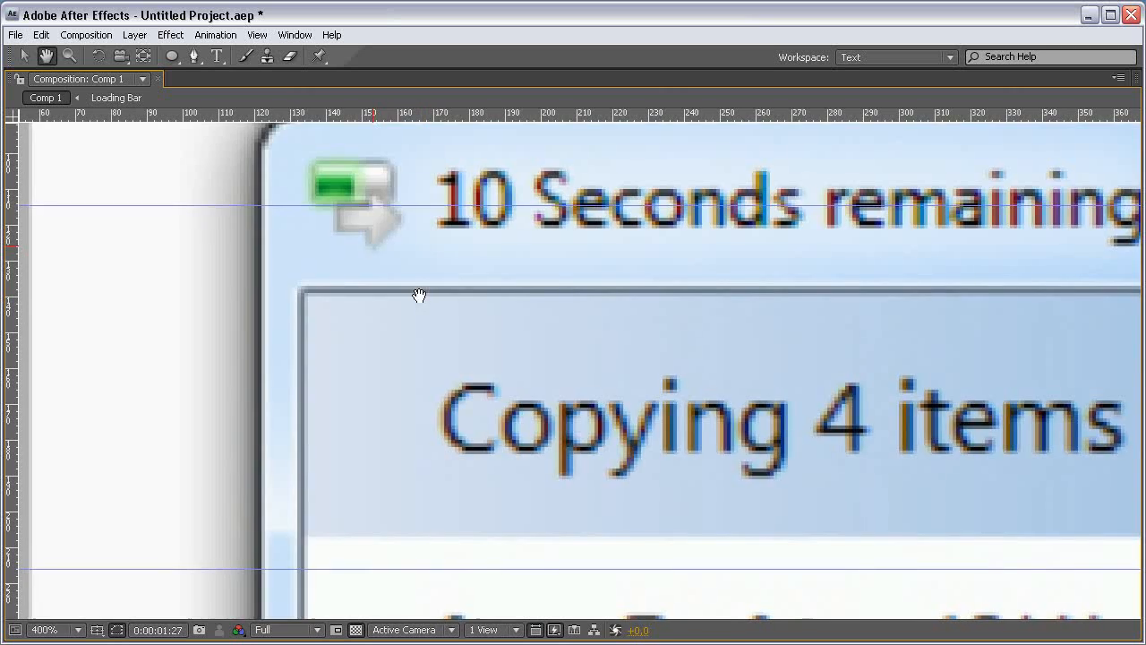
pyautogui.moveTo(418, 295); pyautogui.dragTo(580, 12)
pyautogui.scroll(1, 471, 251)
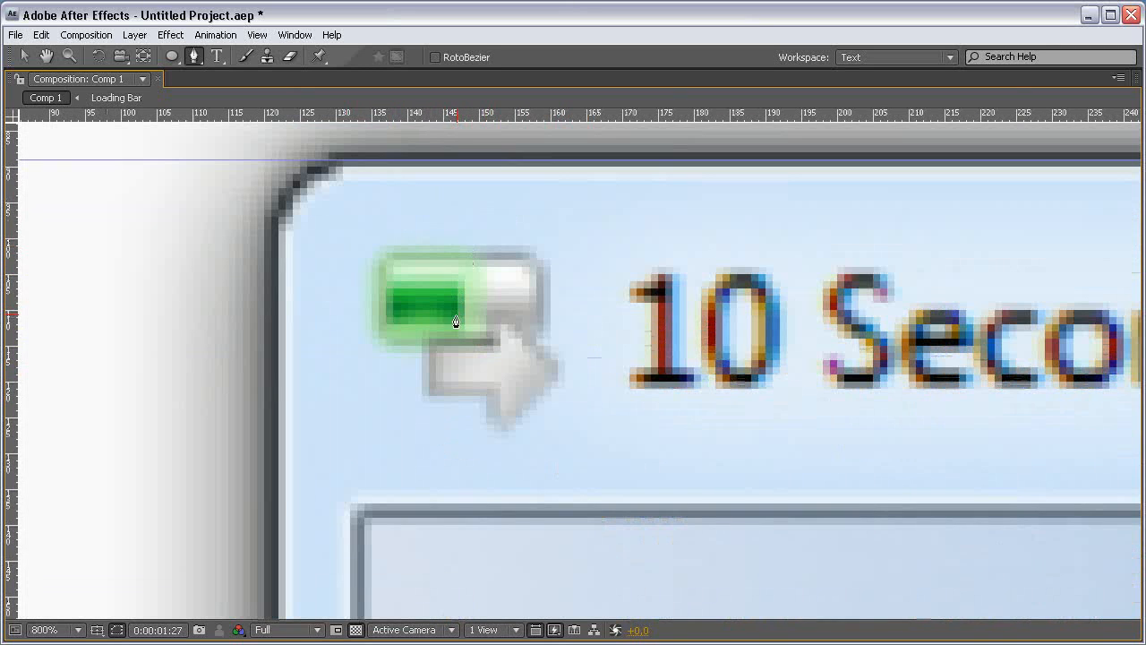
pyautogui.click(433, 345)
pyautogui.click(433, 387)
pyautogui.click(493, 387)
pyautogui.click(493, 427)
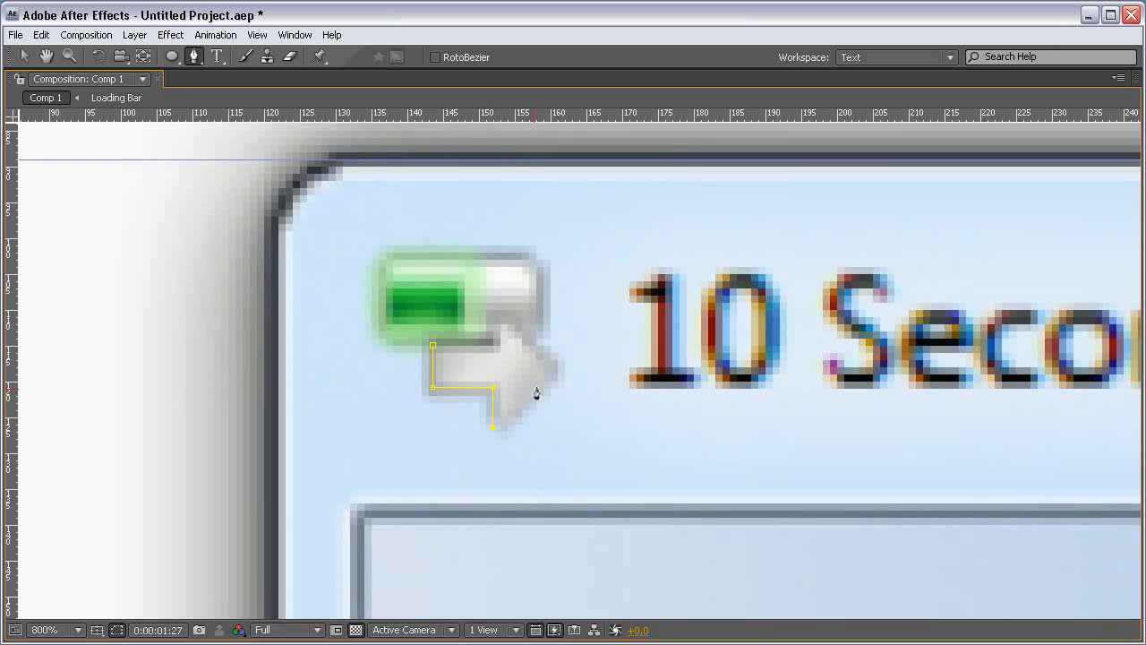
pyautogui.click(497, 312)
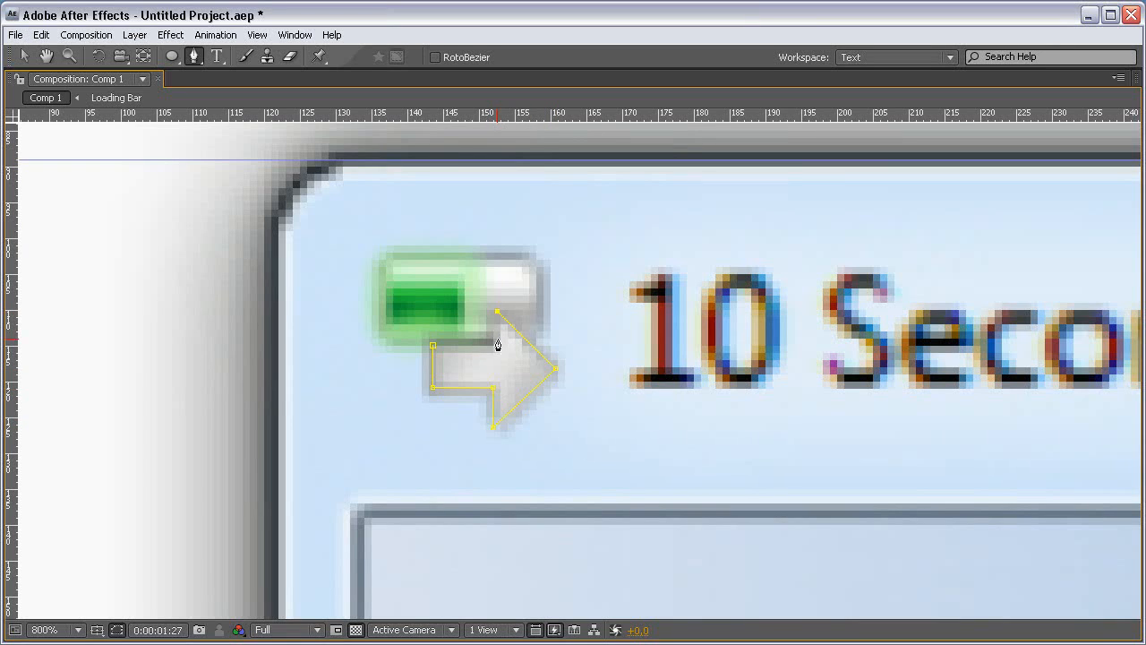
pyautogui.click(433, 346)
pyautogui.press('v')
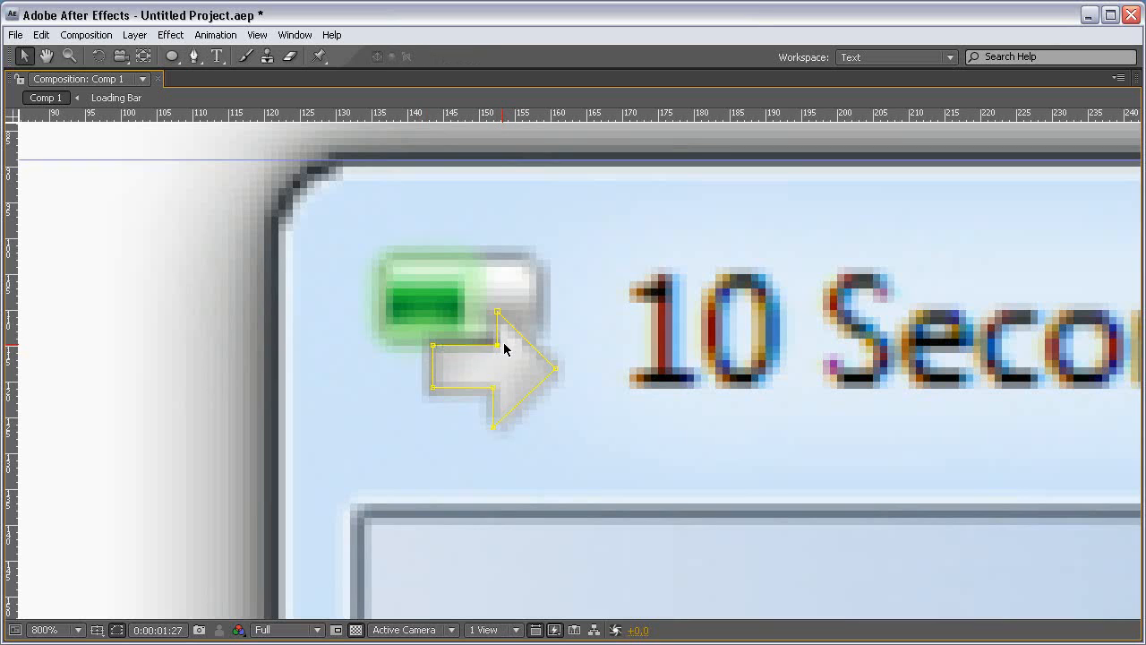
pyautogui.click(497, 345)
pyautogui.click(497, 313)
pyautogui.scroll(-1, 563, 313)
pyautogui.press('`')
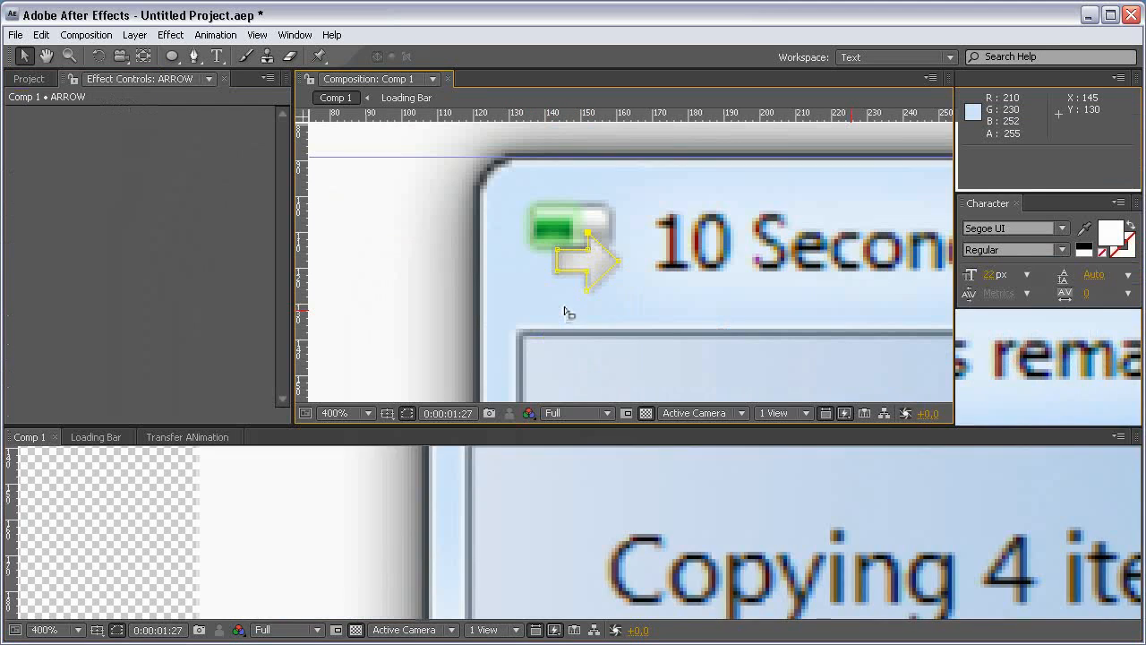
# Step: Copy the Layer Styles of the X text layer to the ARROW layer and hide LOADING BAR.jpg to check the arrow
pyautogui.click(200, 521)
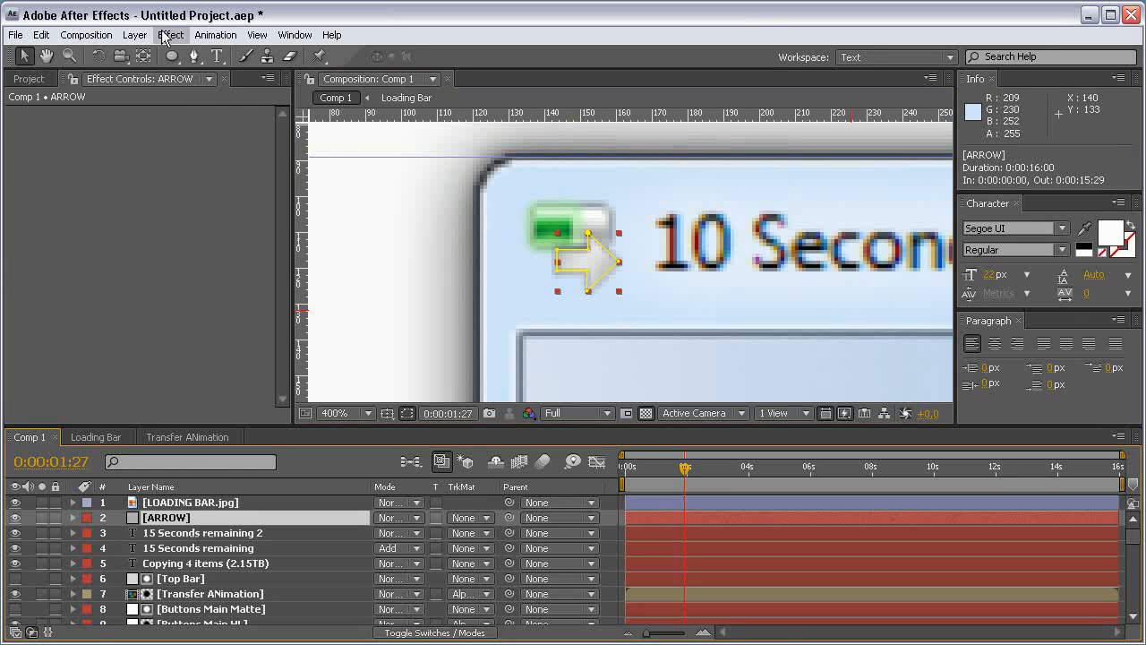
pyautogui.scroll(-2, 180, 600)
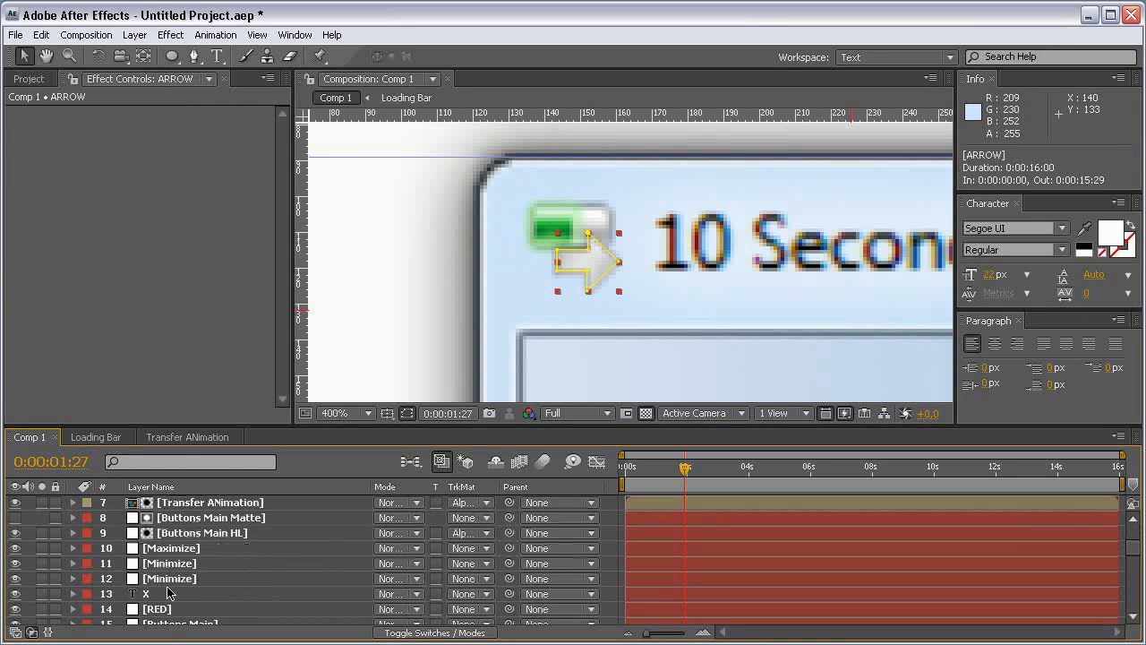
pyautogui.click(168, 593)
pyautogui.click(72, 594)
pyautogui.scroll(-2, 116, 591)
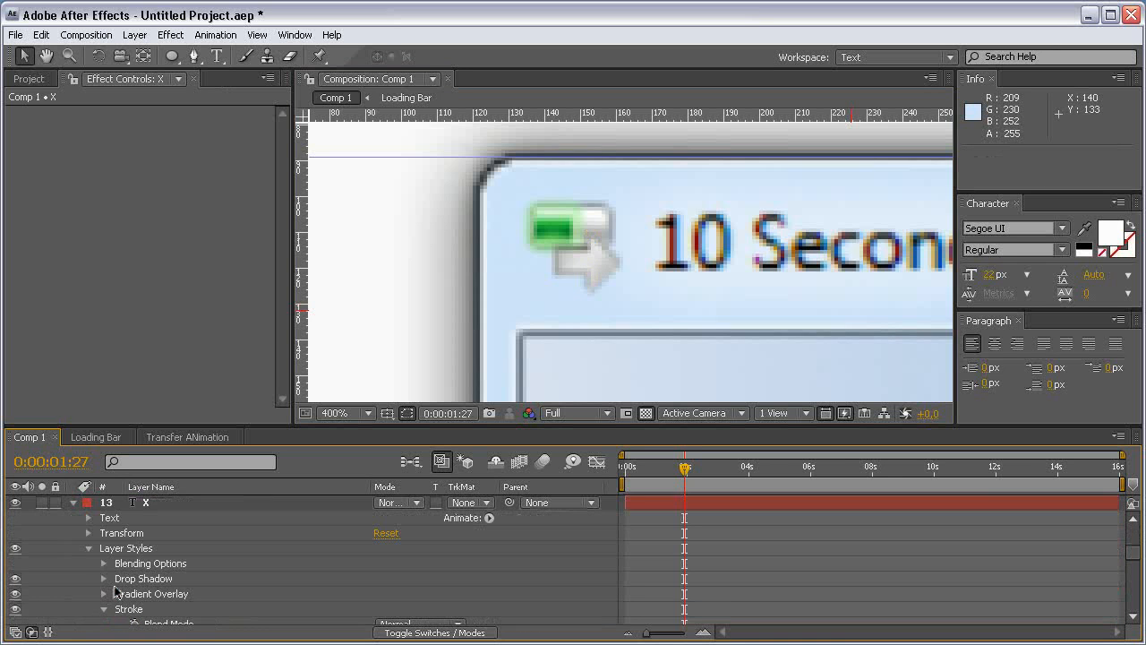
pyautogui.click(126, 548)
pyautogui.scroll(4, 145, 568)
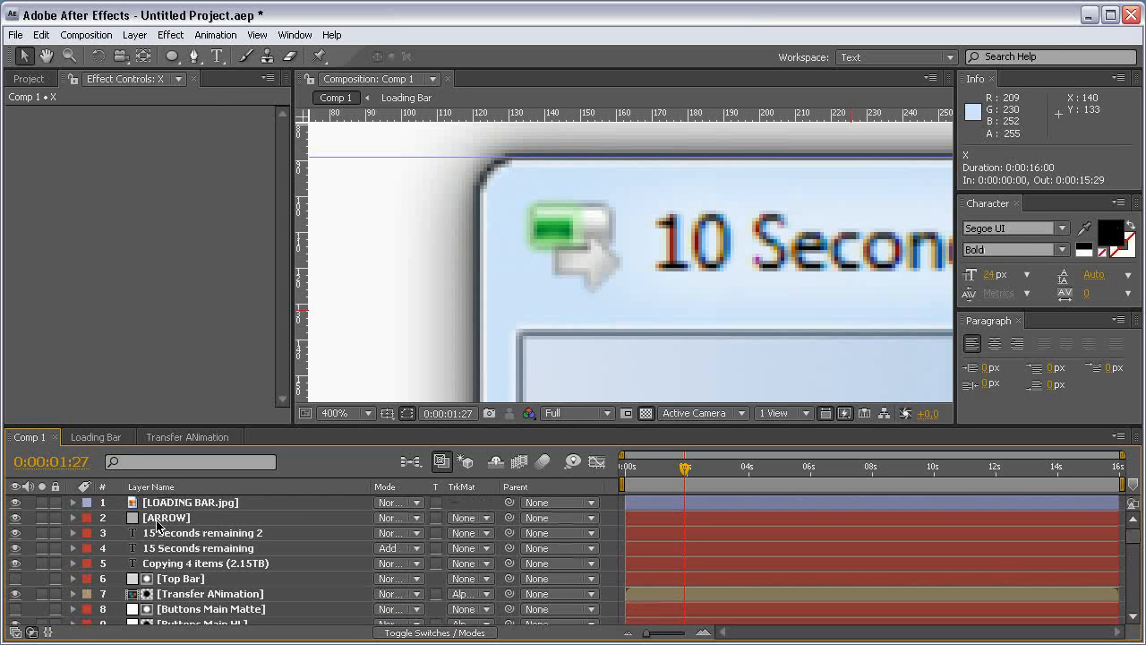
pyautogui.click(157, 519)
pyautogui.click(16, 503)
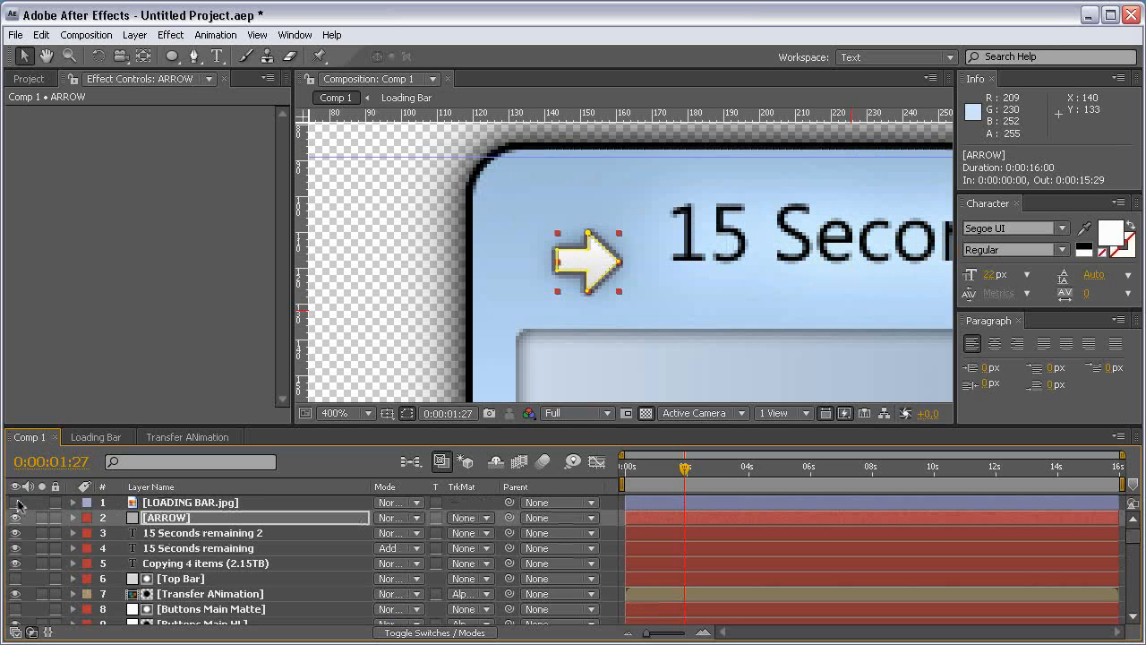
pyautogui.click(612, 529)
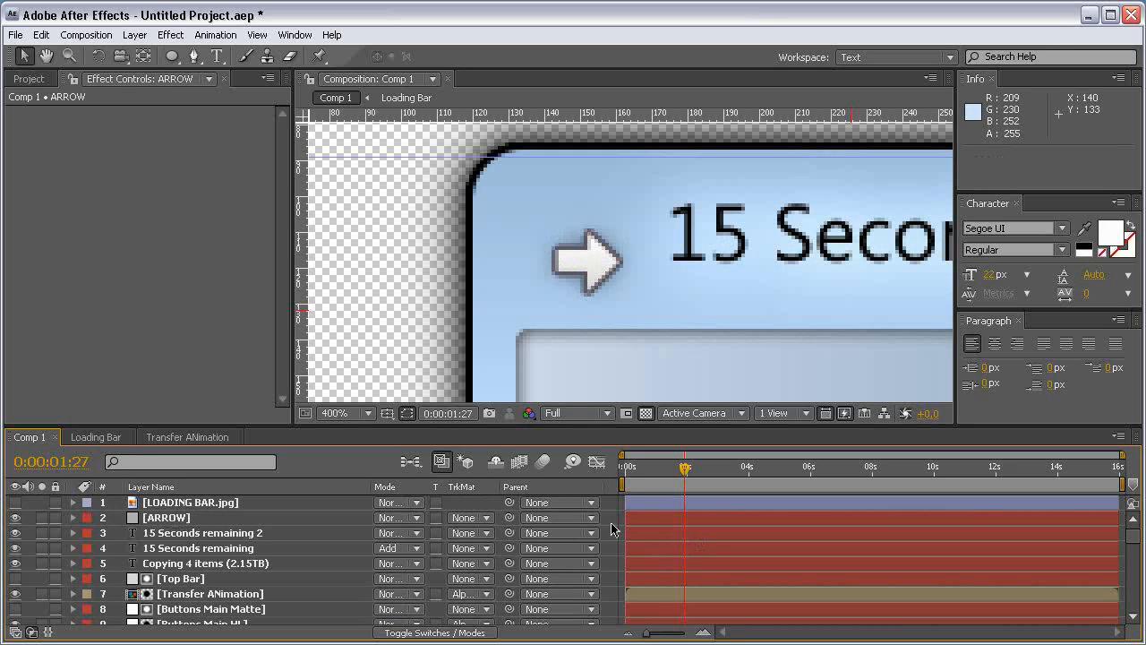
# Step: Sample the ARROW layer's Stroke color from the gray outline of the reference arrow, then hide LOADING BAR.jpg to compare
pyautogui.click(15, 502)
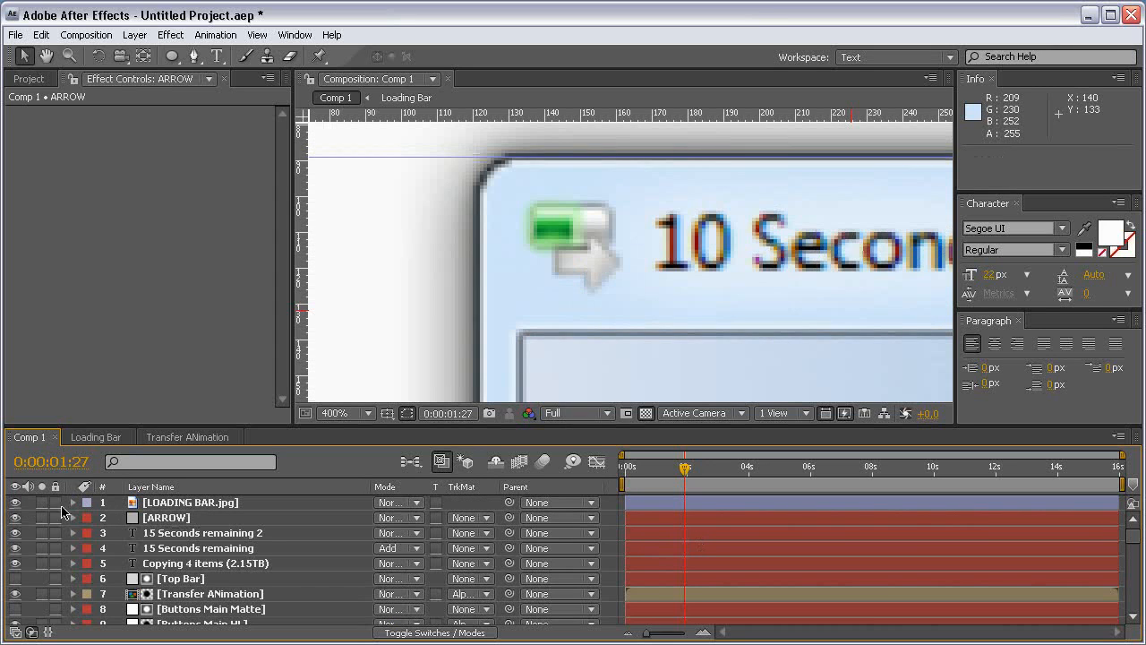
pyautogui.click(73, 517)
pyautogui.click(89, 564)
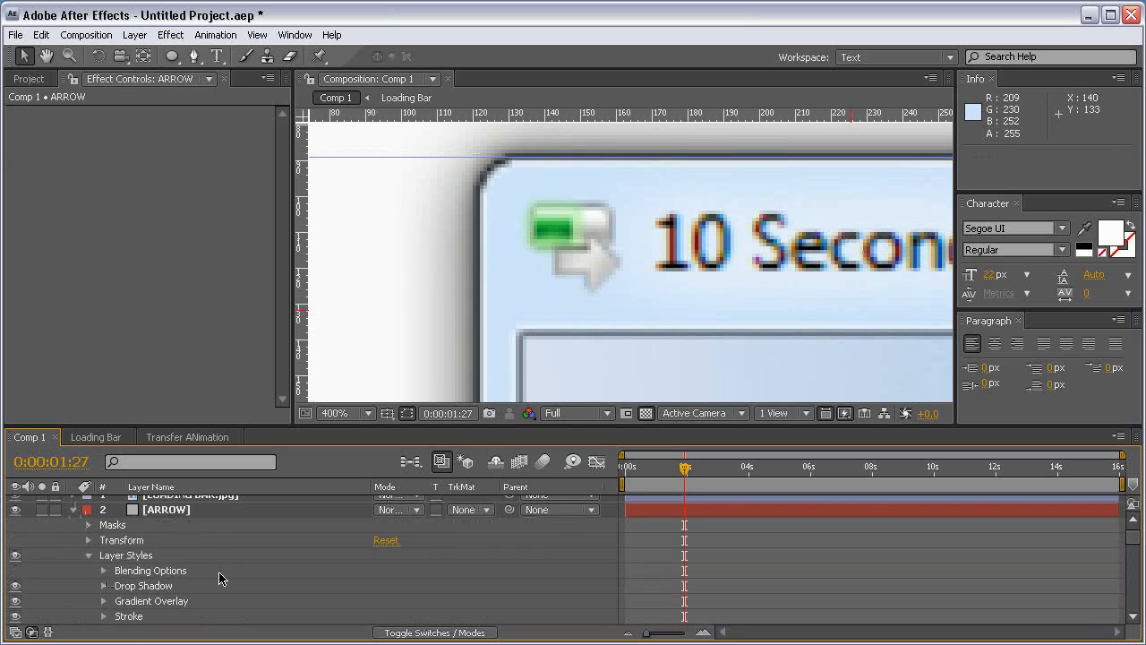
pyautogui.click(105, 617)
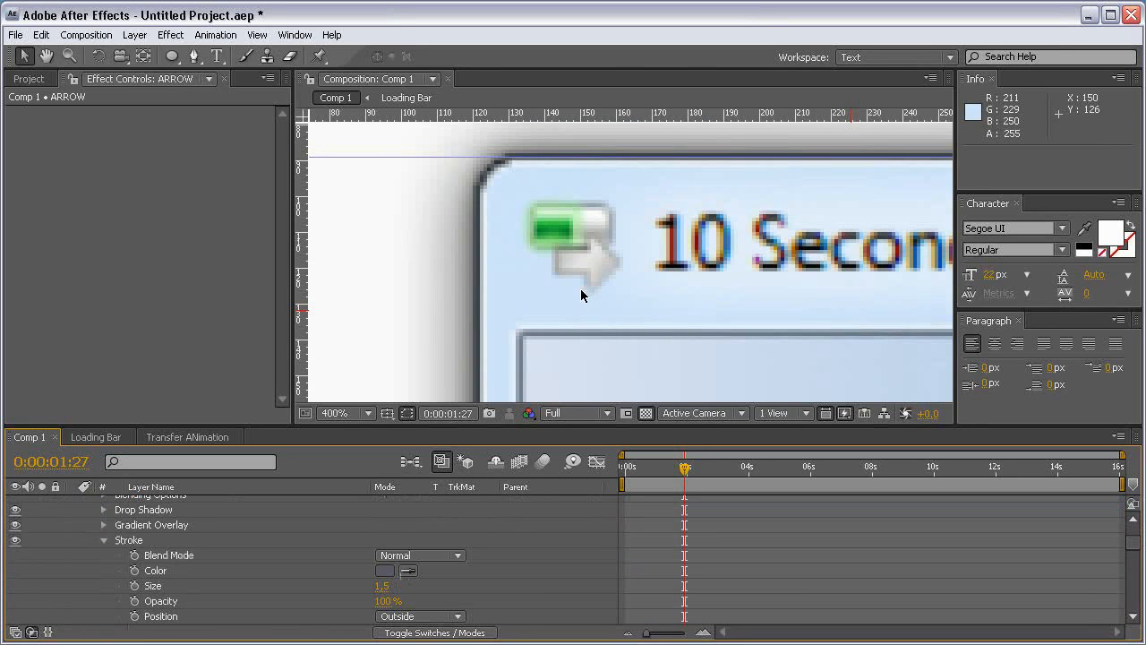
pyautogui.scroll(1, 580, 289)
pyautogui.click(408, 571)
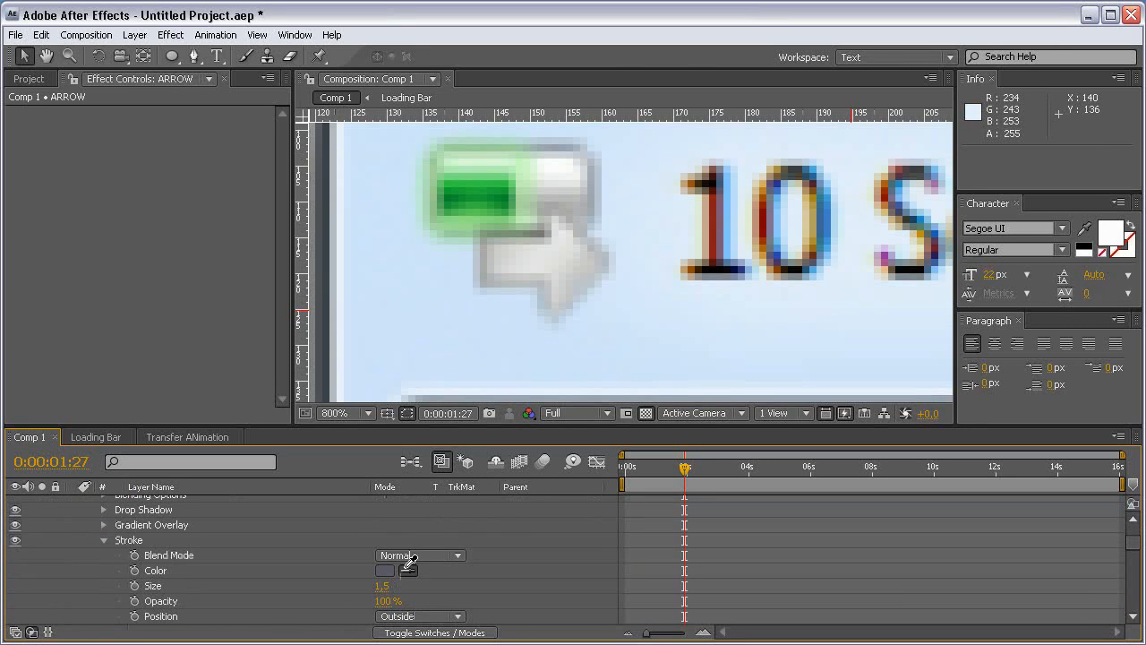
pyautogui.click(488, 241)
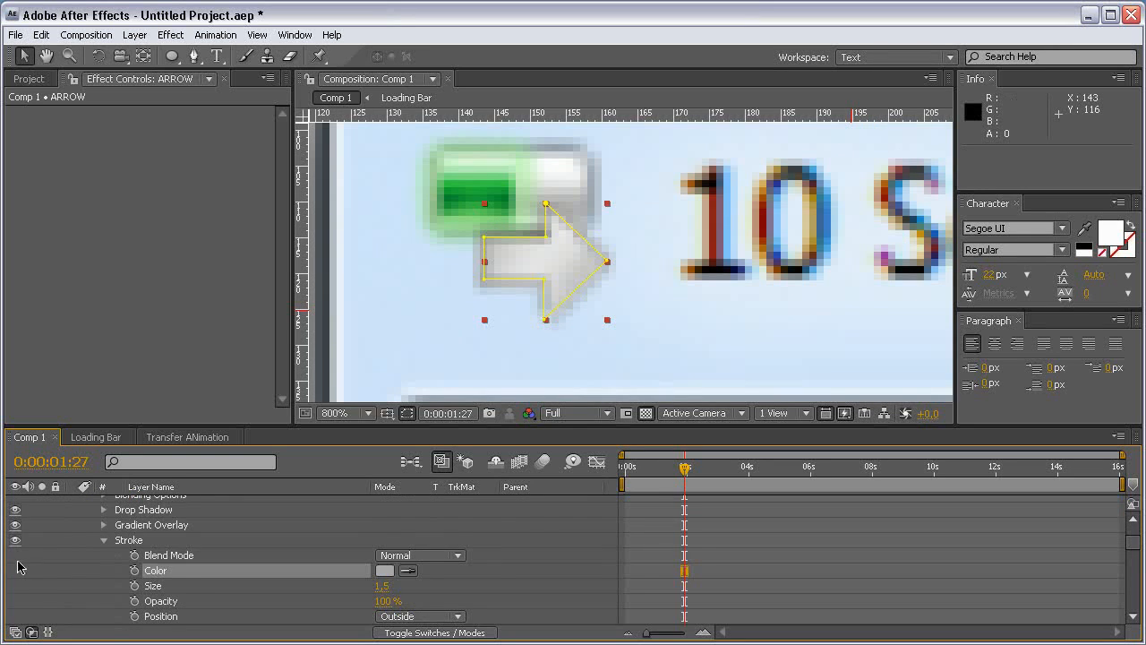
pyautogui.scroll(2, 21, 567)
pyautogui.click(16, 502)
pyautogui.click(618, 314)
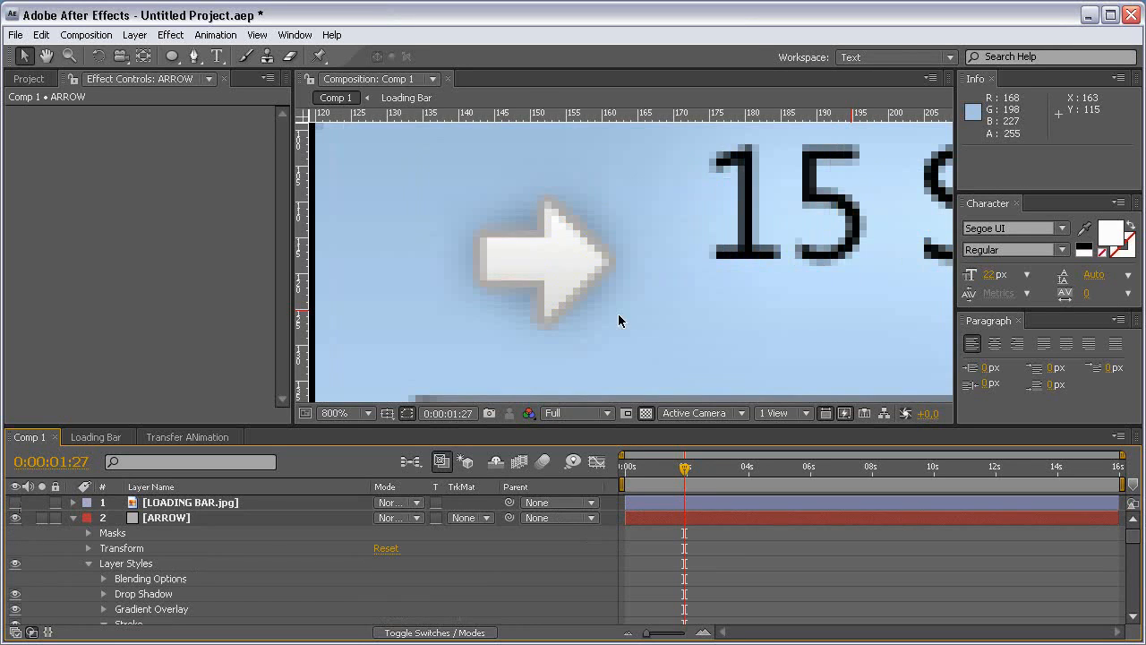
pyautogui.scroll(-1, 621, 234)
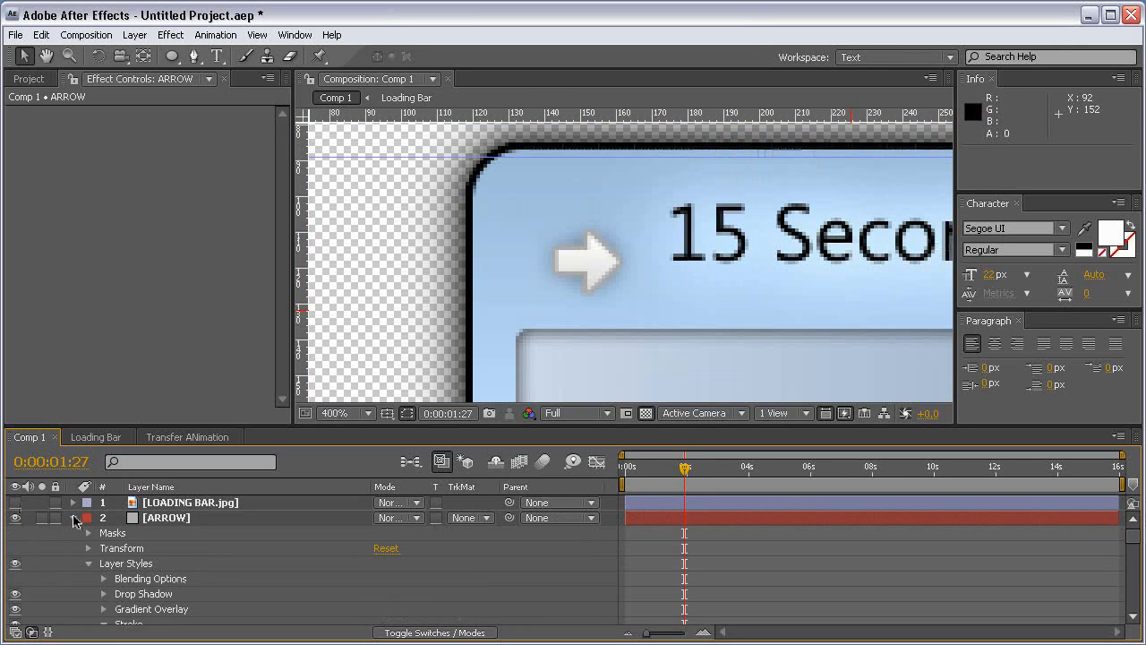
# Step: Create a 960 × 540 px solid named Mini Bar, place it between LOADING BAR.jpg and ARROW, and show the reference
pyautogui.hotkey('ctrl', 'y')
pyautogui.write('Mini Bar')
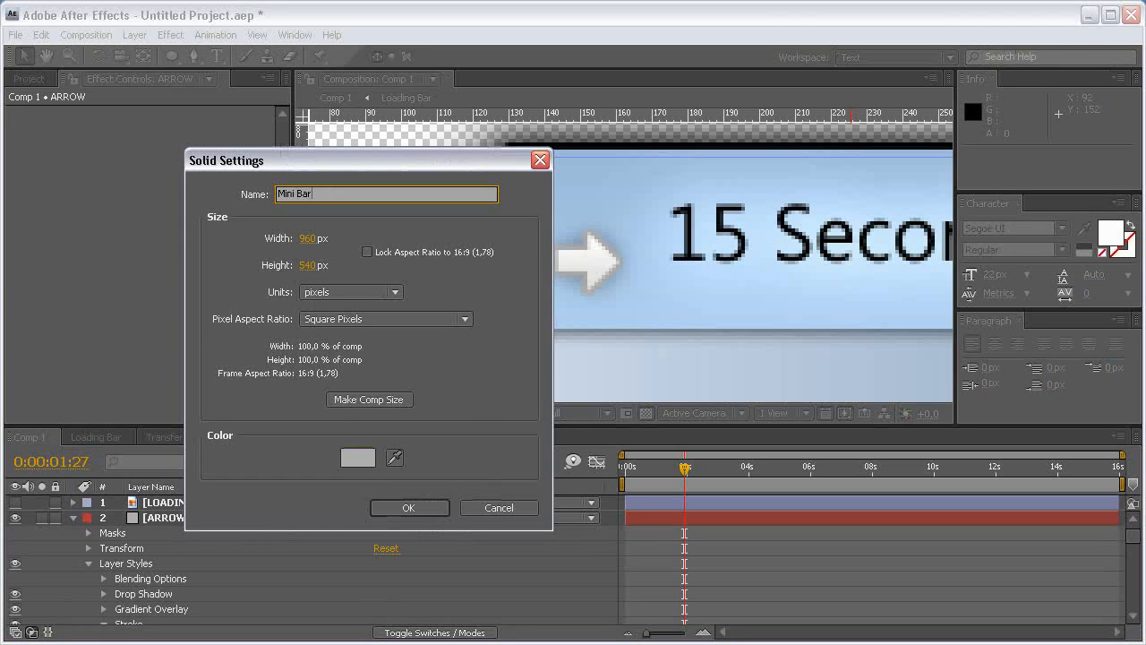
pyautogui.press('Return')
pyautogui.moveTo(112, 510); pyautogui.dragTo(152, 526)
# Step: Draw a rounded-rectangle mask on the Mini Bar layer around the reference icon's small progress bar and stretch its lower edge slightly to fit
pyautogui.press('q')
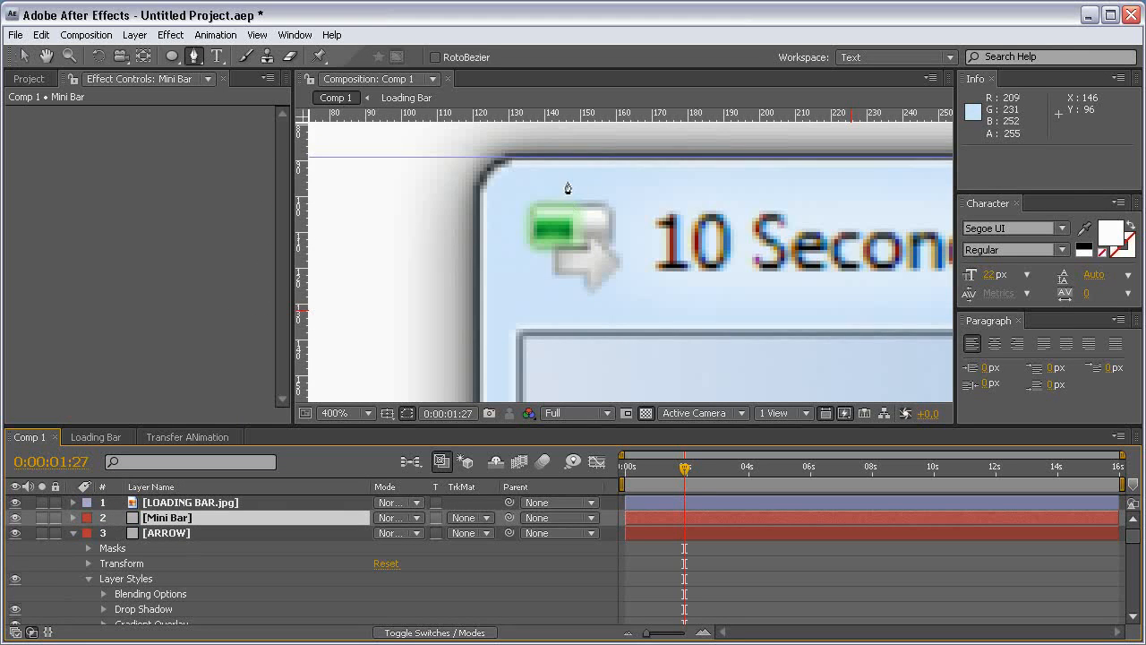
pyautogui.press('`')
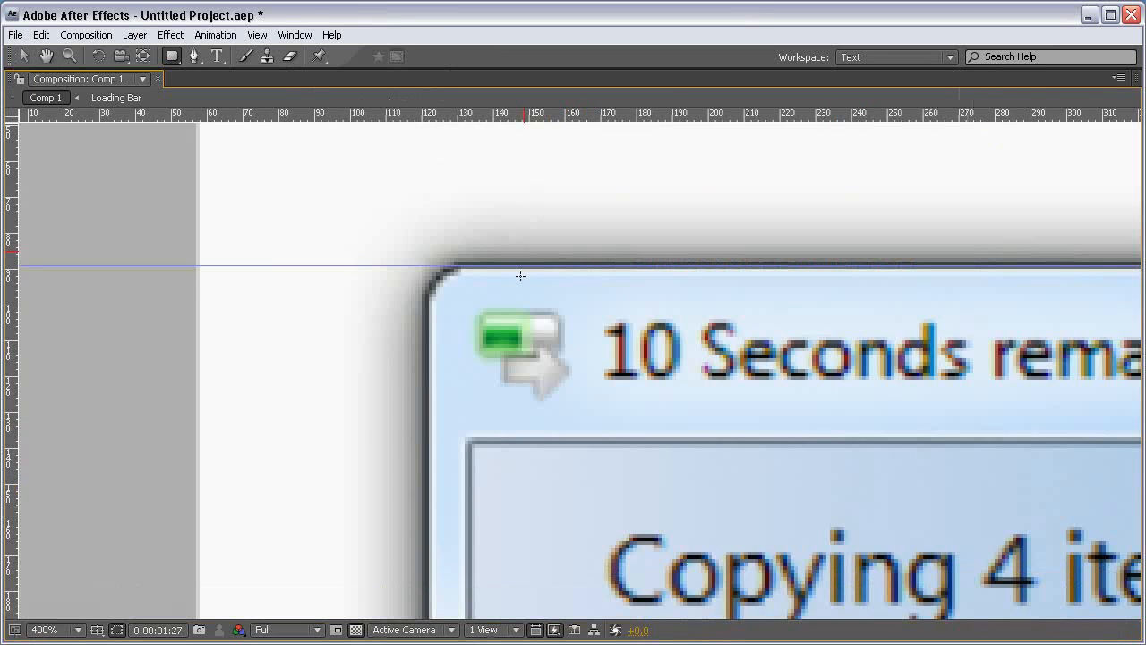
pyautogui.scroll(2, 402, 348)
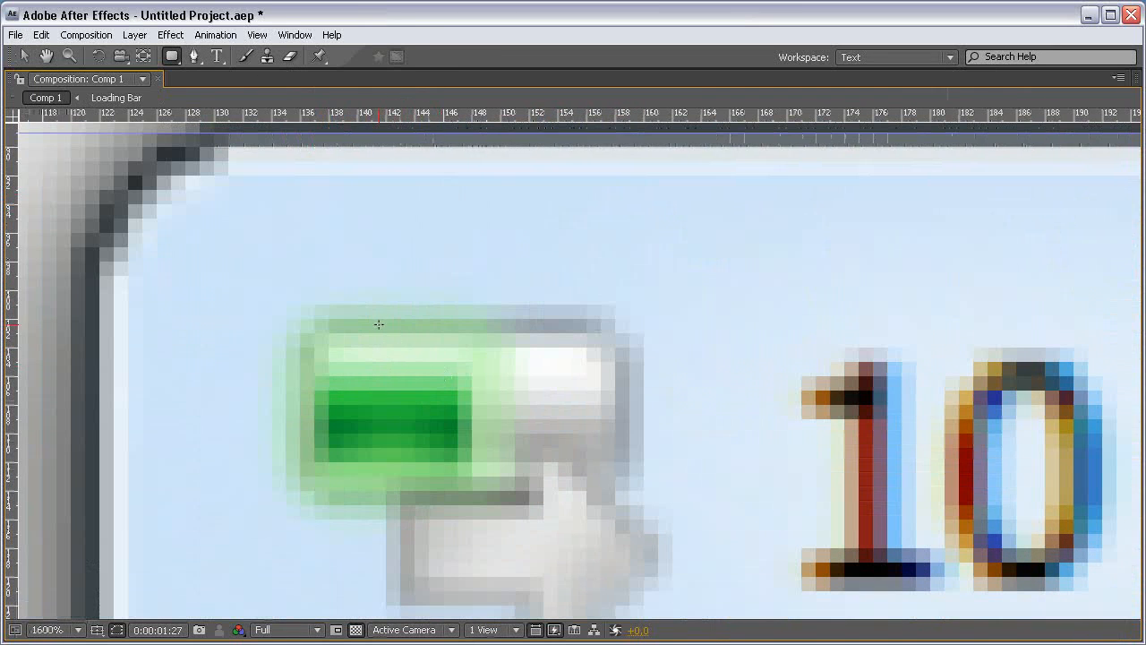
pyautogui.scroll(-1, 379, 326)
pyautogui.moveTo(169, 58); pyautogui.dragTo(232, 77)
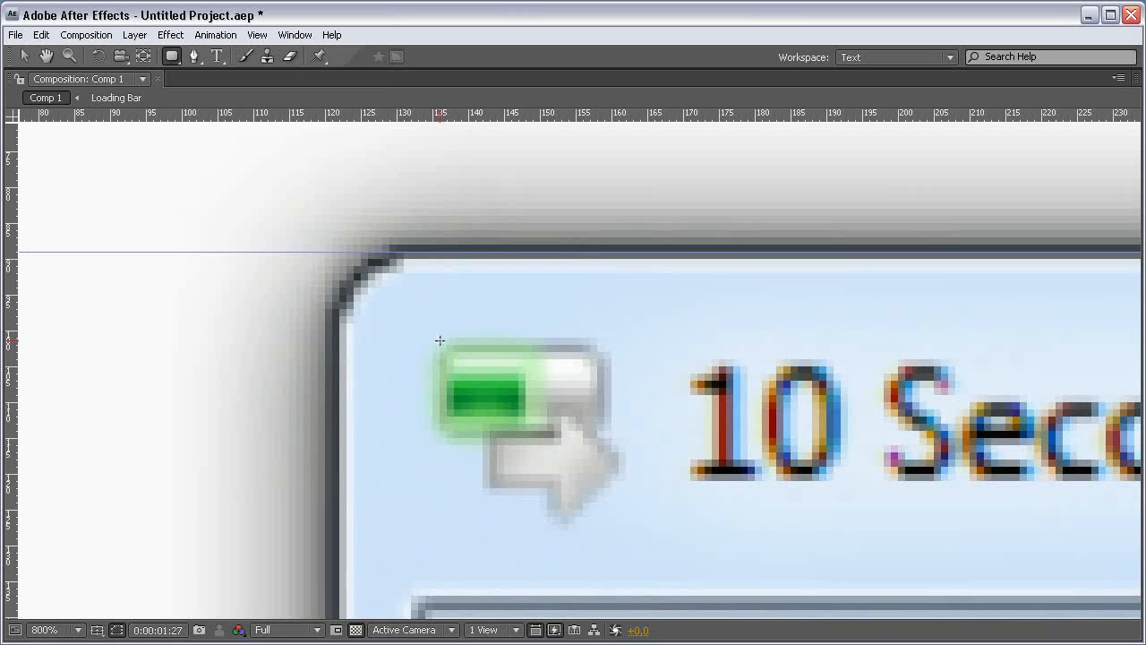
pyautogui.moveTo(438, 339); pyautogui.dragTo(605, 426)
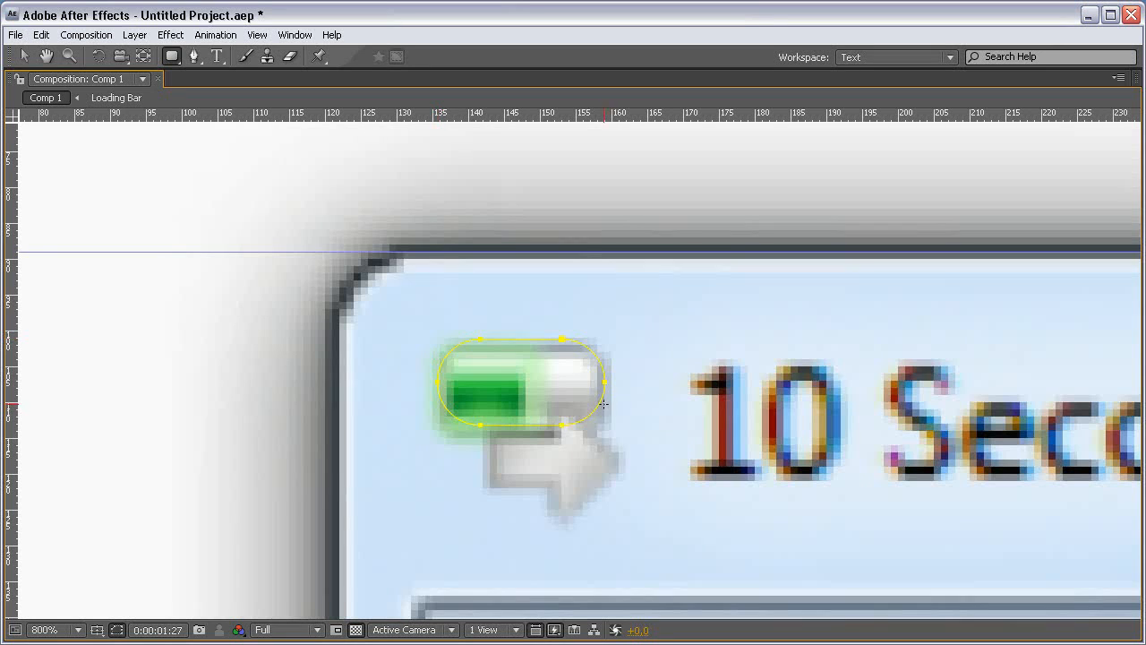
pyautogui.press('v')
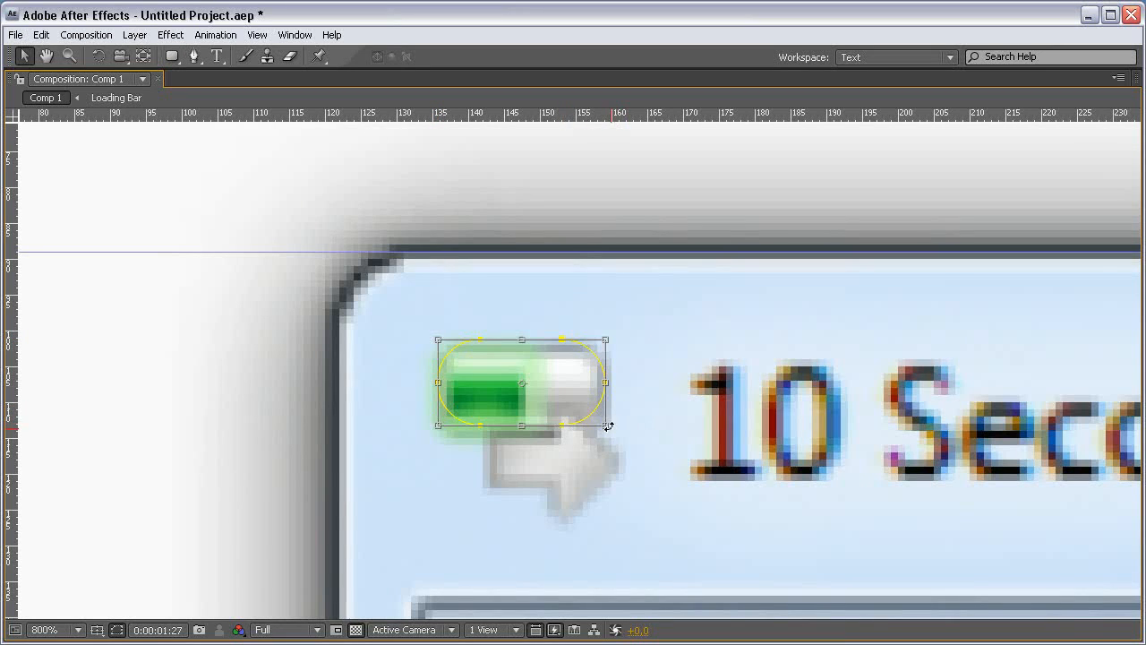
pyautogui.moveTo(606, 433); pyautogui.dragTo(608, 435)
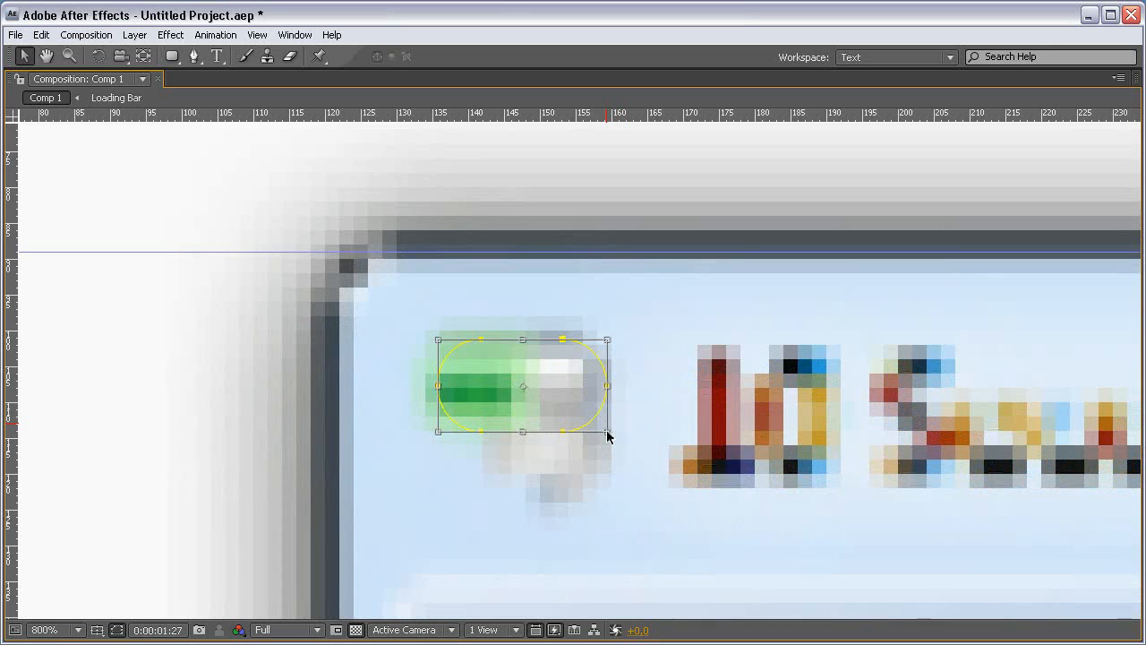
pyautogui.press('Return')
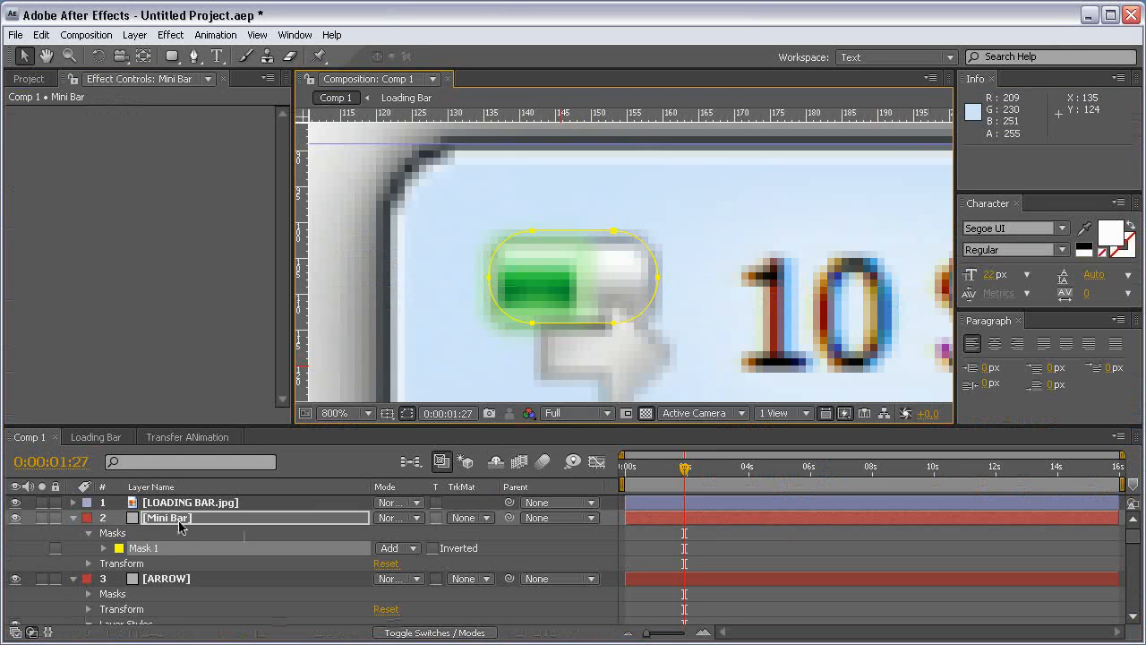
# Step: Paste the copied Layer Styles onto Mini Bar, hide LOADING BAR.jpg, and sample the Stroke color from the arrow's gray outline
pyautogui.click(179, 526)
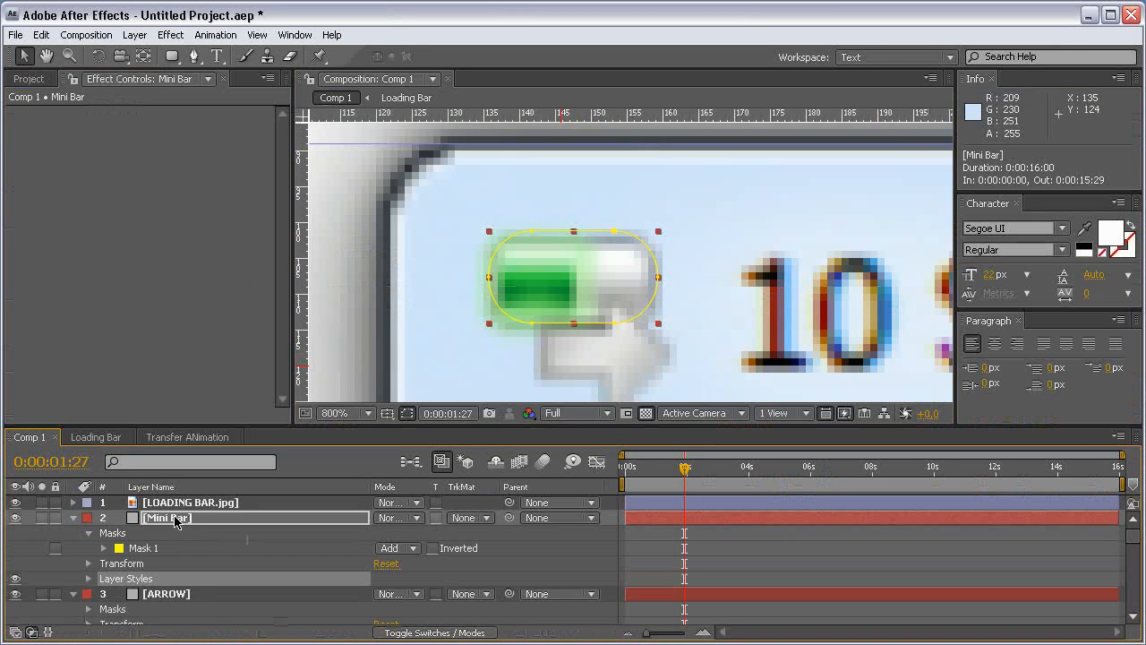
pyautogui.click(14, 503)
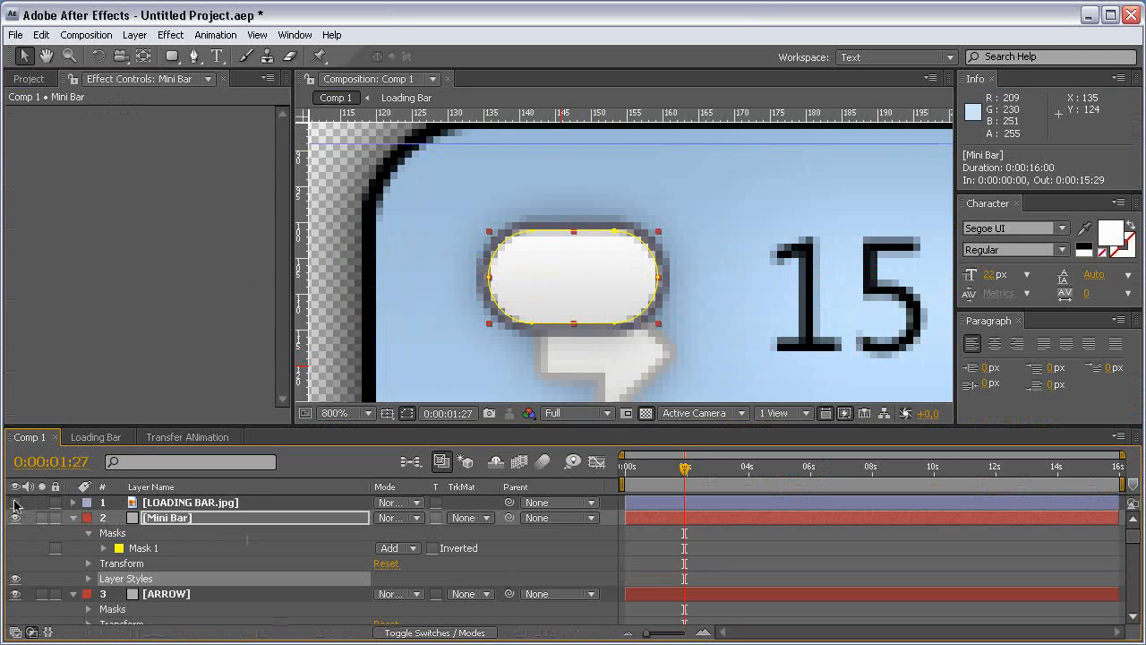
pyautogui.click(83, 575)
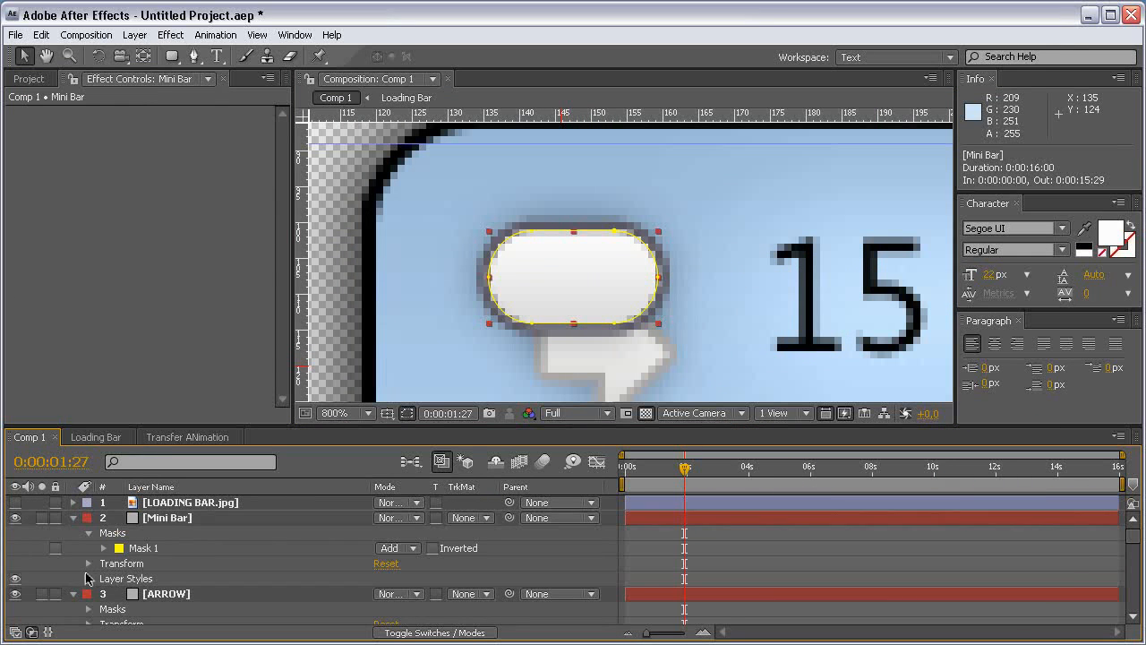
pyautogui.click(86, 579)
pyautogui.scroll(-1, 304, 587)
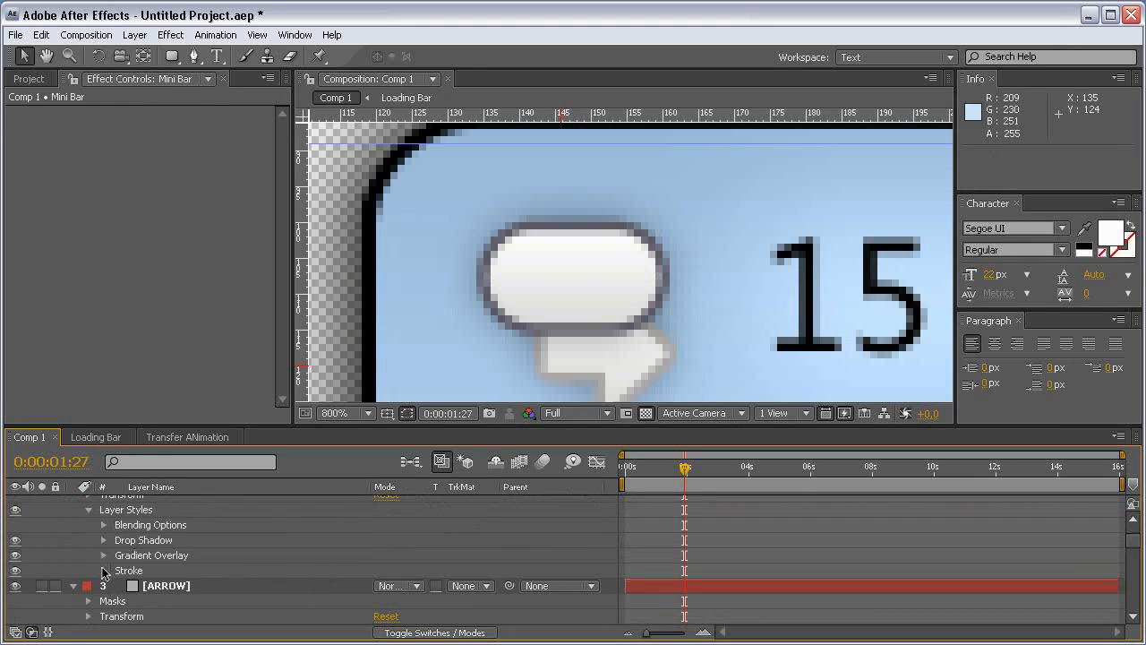
pyautogui.click(103, 570)
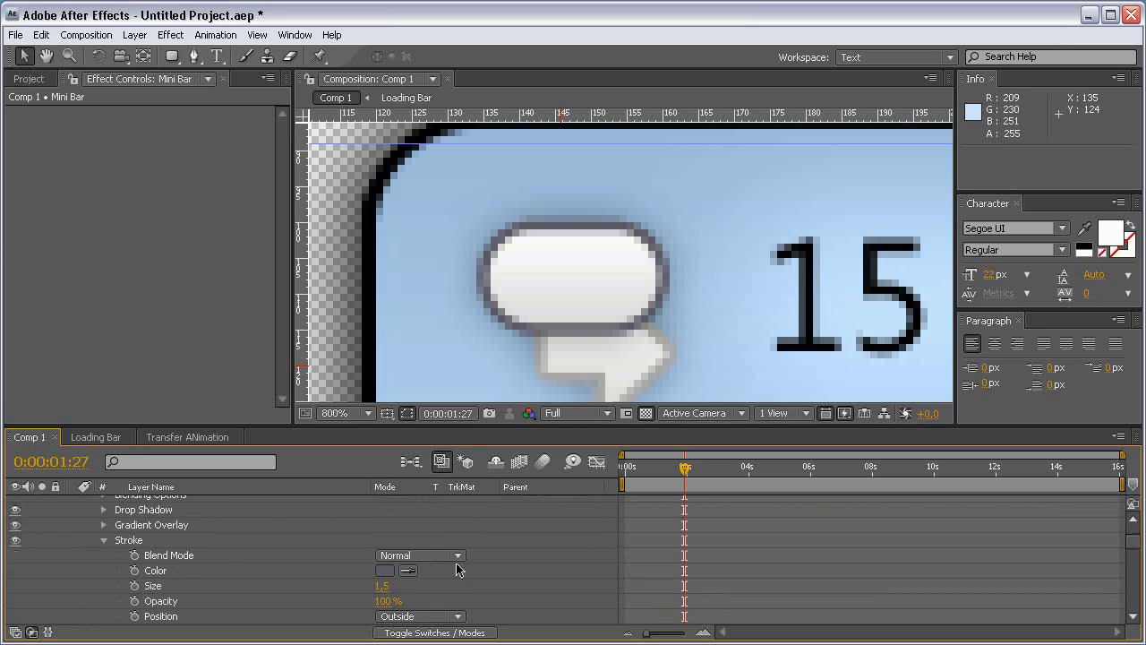
pyautogui.click(605, 369)
pyautogui.scroll(3, 9, 528)
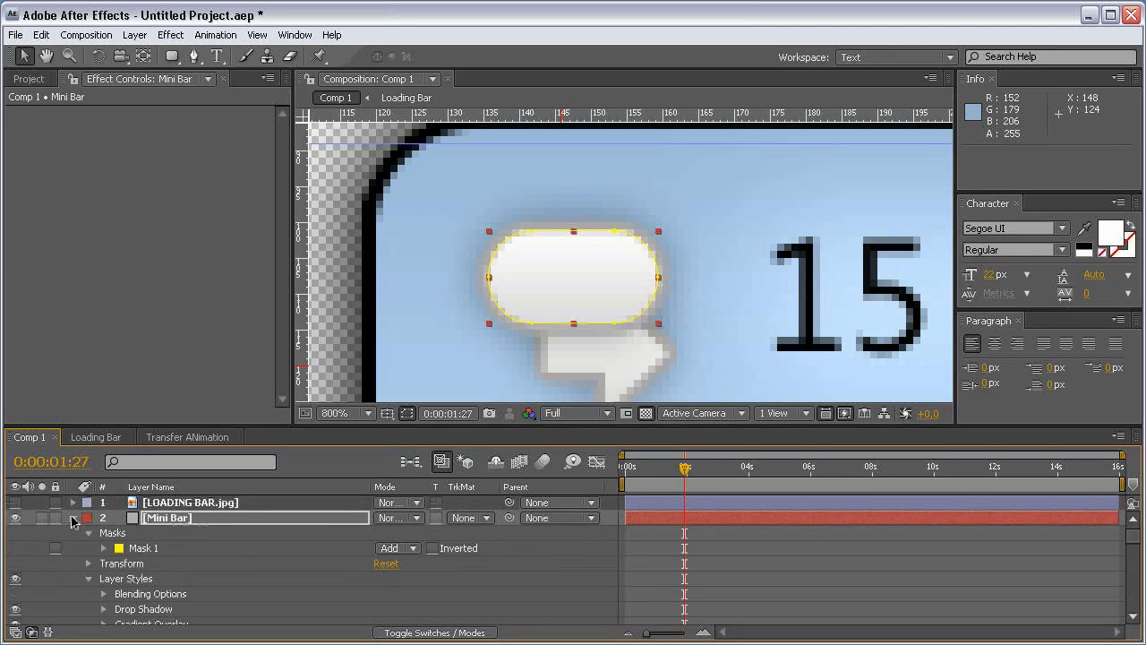
pyautogui.click(72, 518)
pyautogui.click(74, 533)
# Step: Duplicate the Mini Bar layer and remove the Layer Styles from the upper copy
pyautogui.click(208, 520)
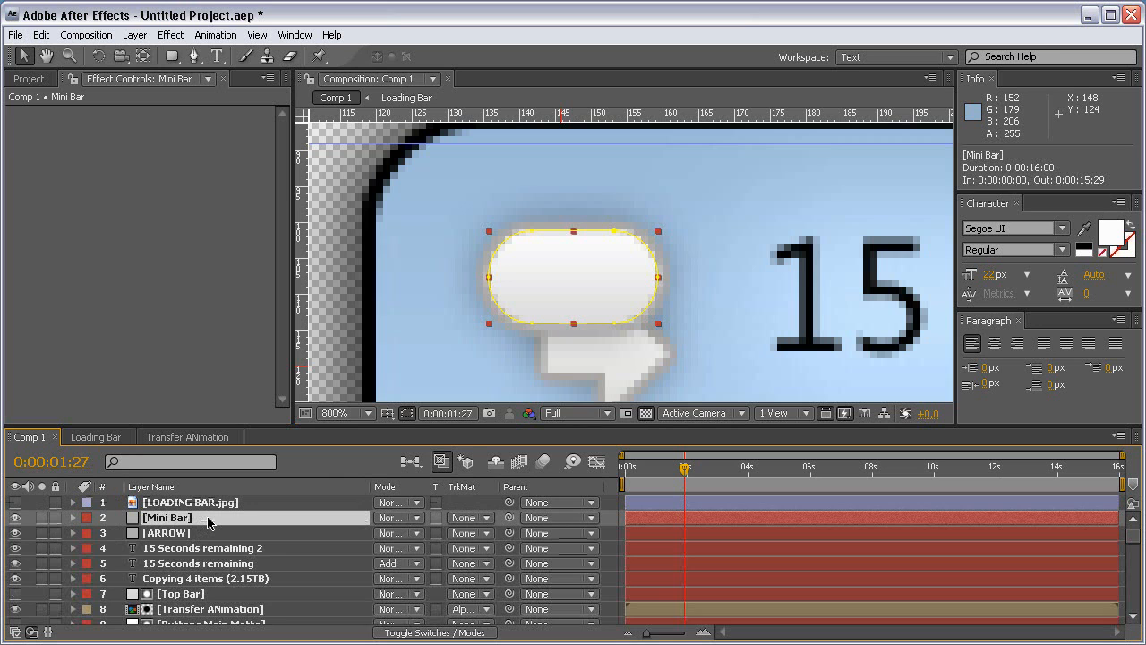
pyautogui.hotkey('ctrl', 'd')
pyautogui.press('m')
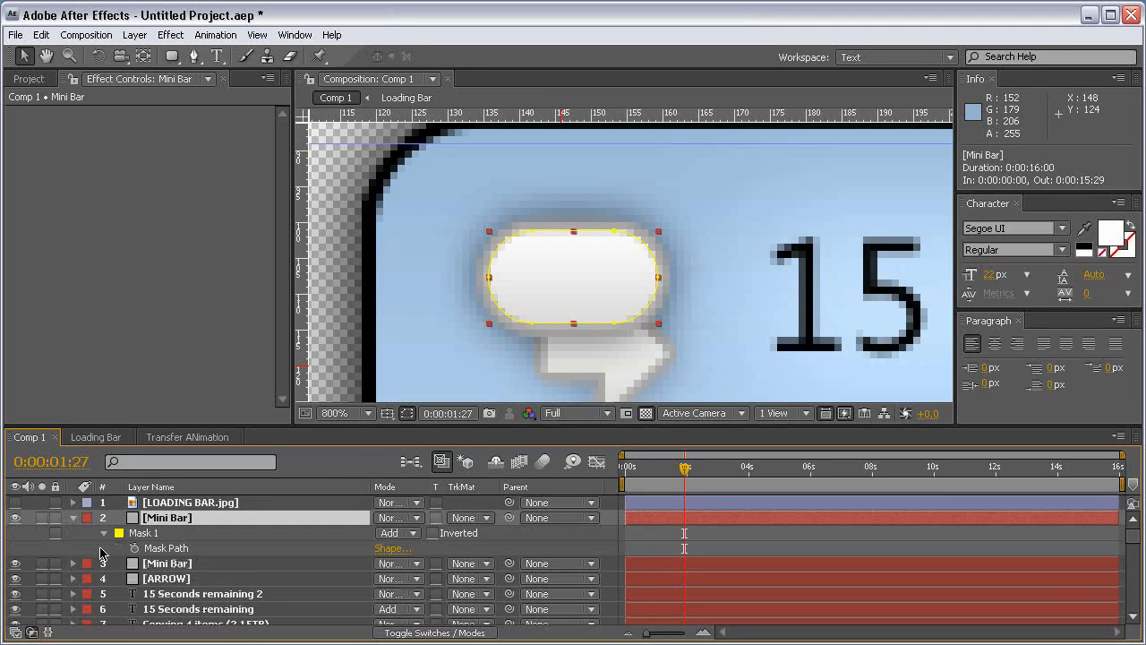
pyautogui.click(73, 518)
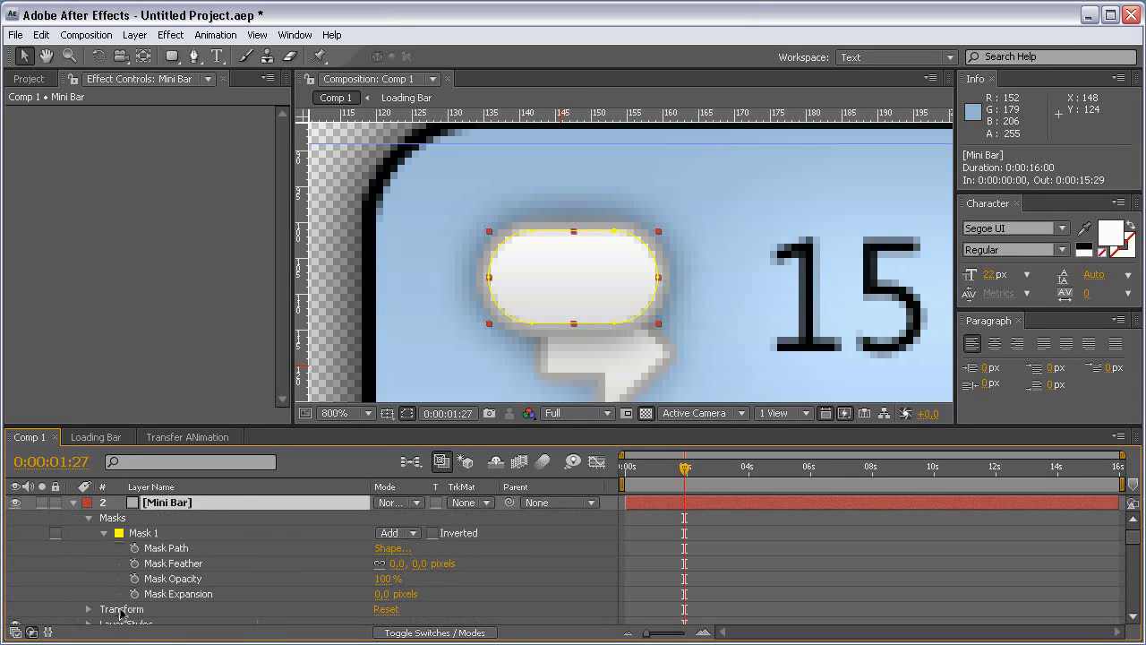
pyautogui.scroll(1, 37, 507)
# Step: Show the reference and apply a Ramp effect to the upper Mini Bar, starting at 143.8, 101.0 and ending at 144.0, 114.0
pyautogui.click(16, 502)
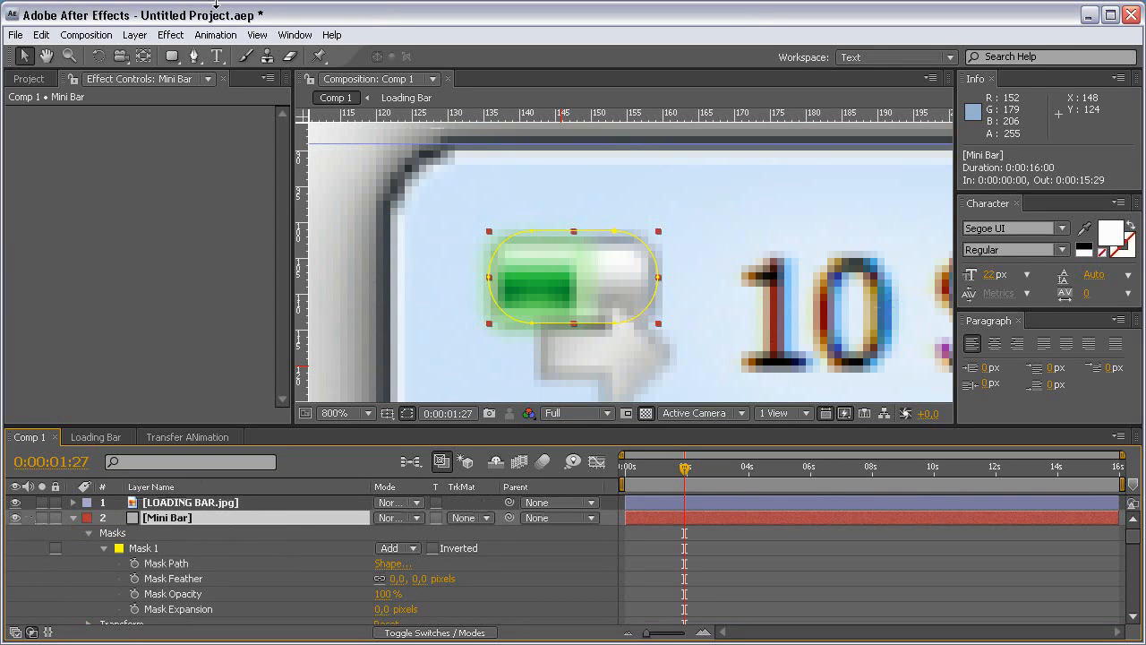
pyautogui.click(170, 35)
pyautogui.moveTo(236, 290)
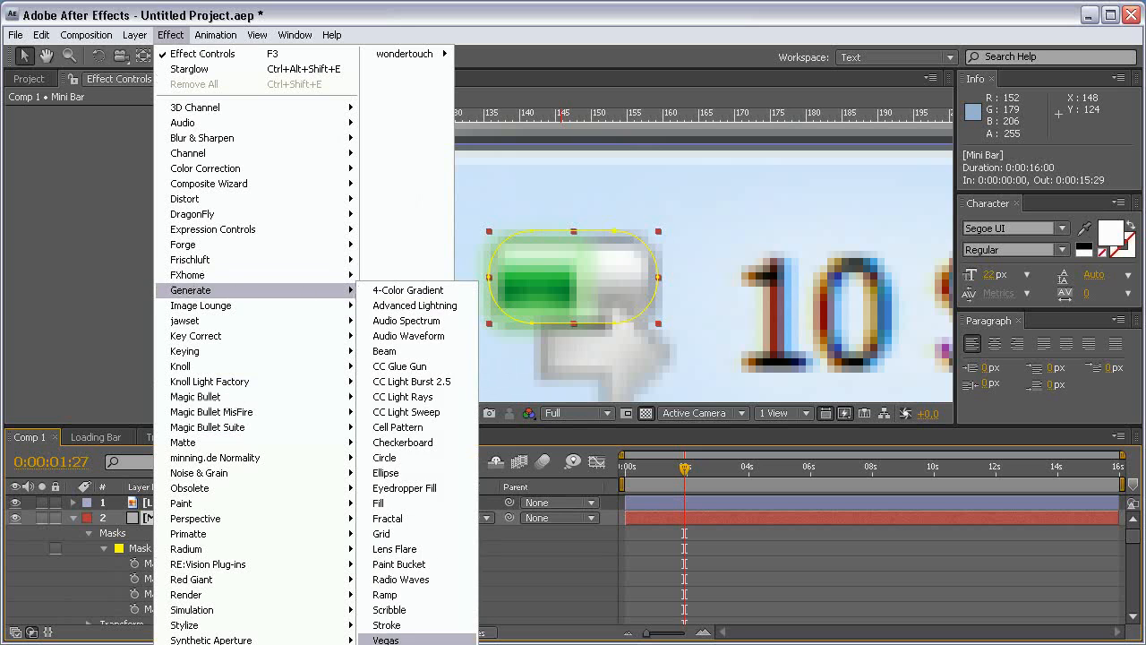
pyautogui.click(385, 595)
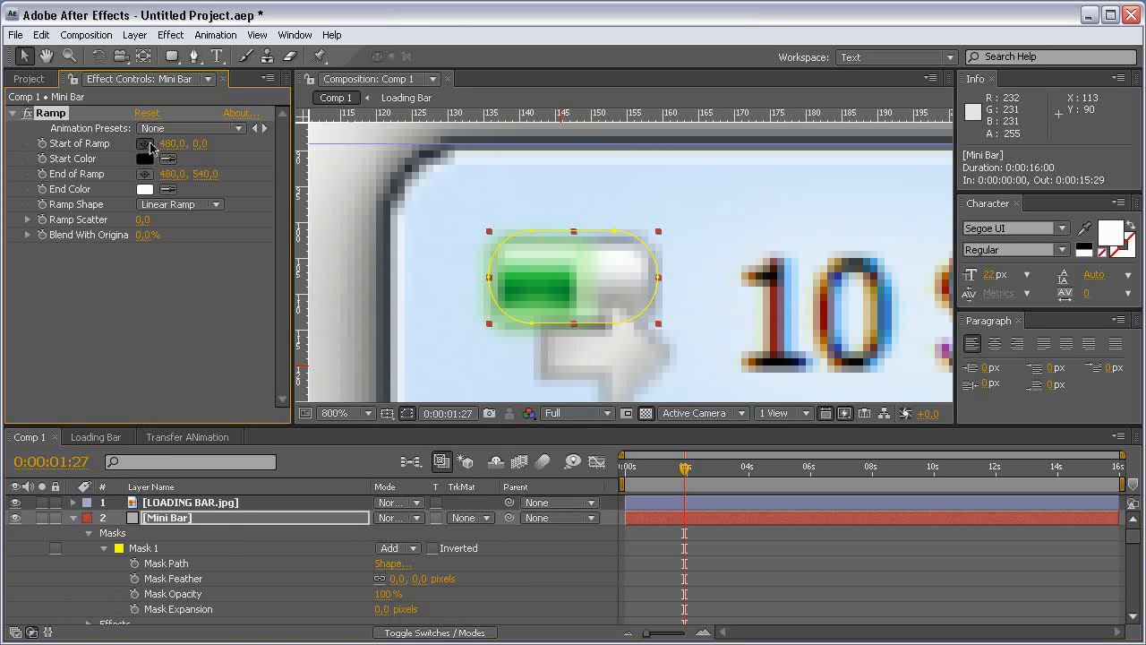
pyautogui.click(145, 143)
pyautogui.click(548, 230)
pyautogui.click(144, 174)
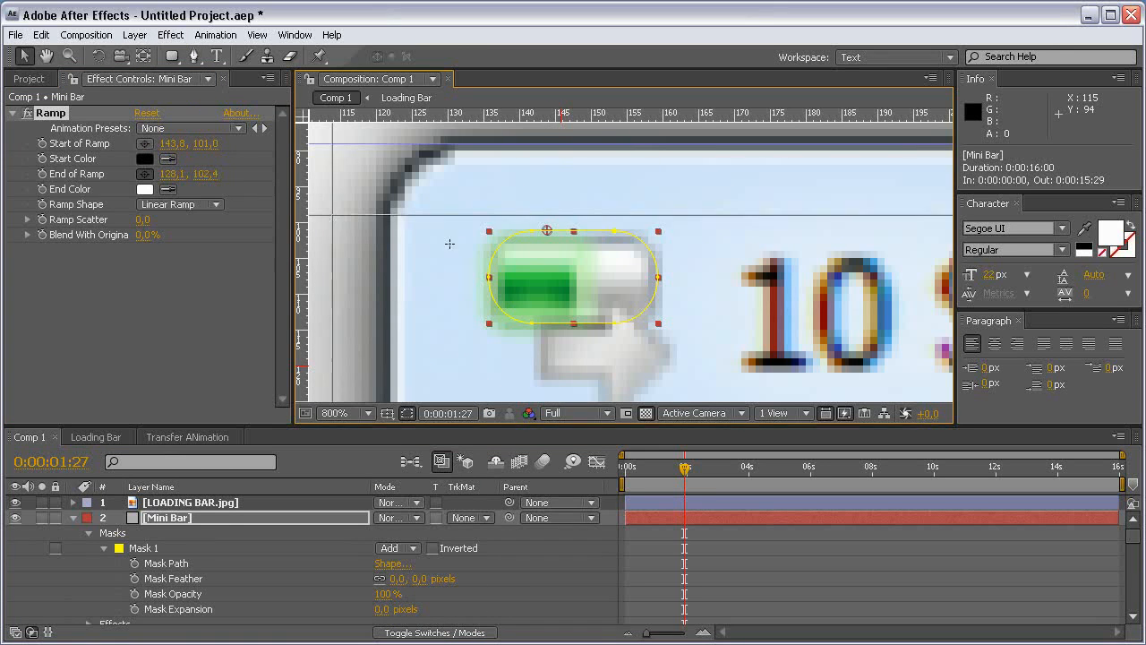
pyautogui.click(549, 324)
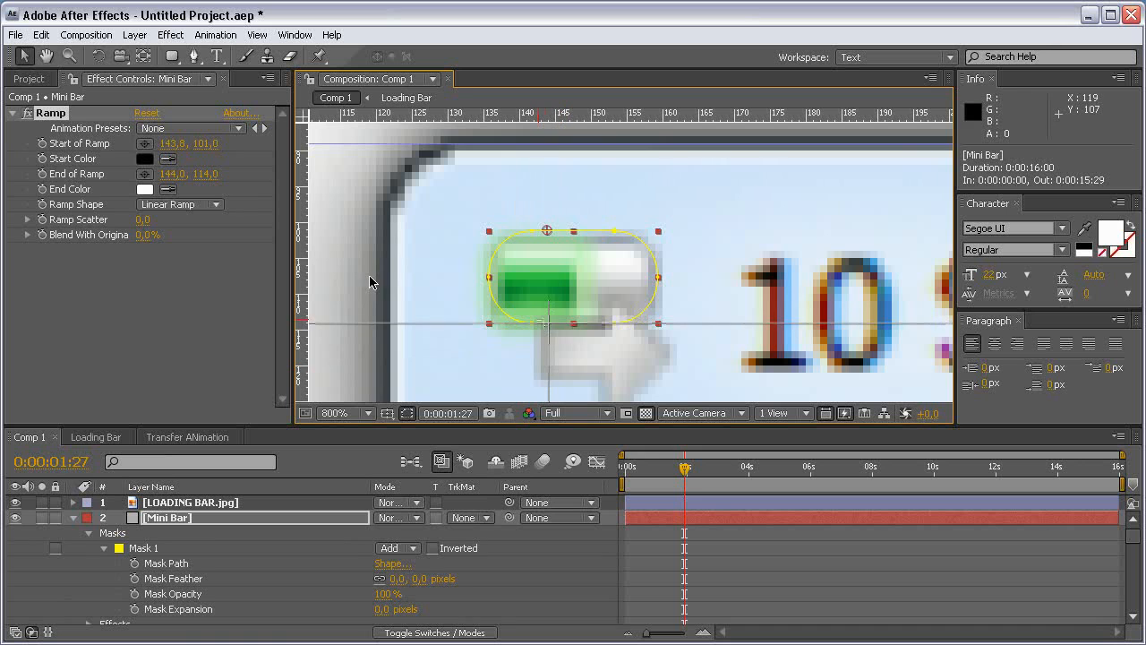
# Step: Sample the Ramp's Start Color and End Color from the reference bar's light and dark greens, then hide LOADING BAR.jpg
pyautogui.click(166, 158)
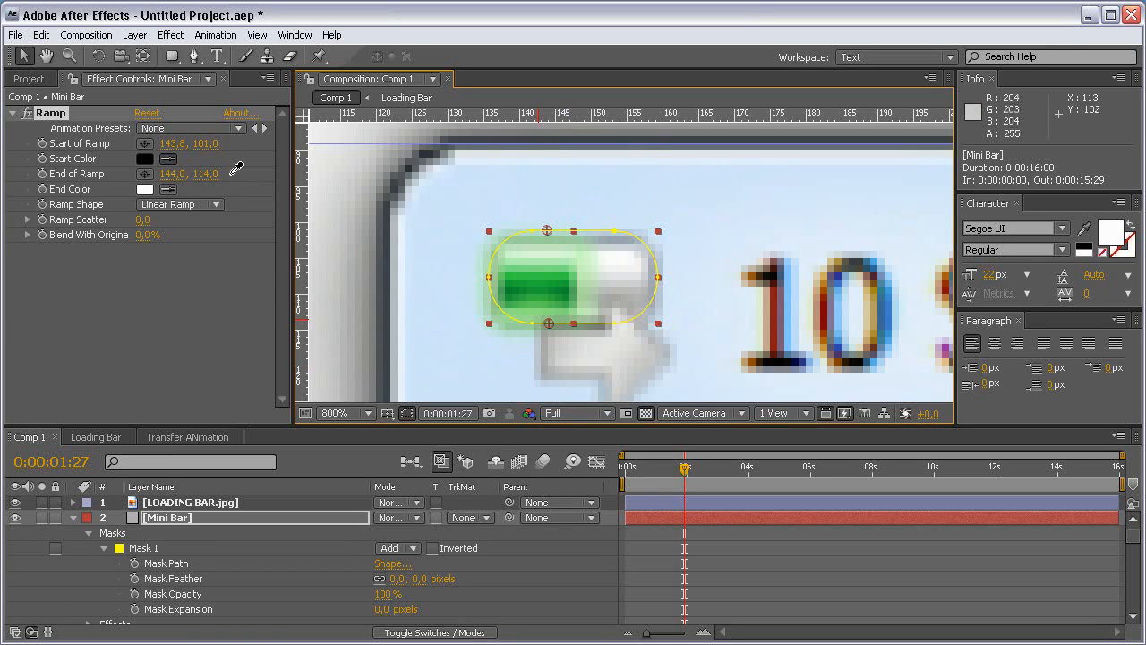
pyautogui.click(563, 260)
pyautogui.click(167, 189)
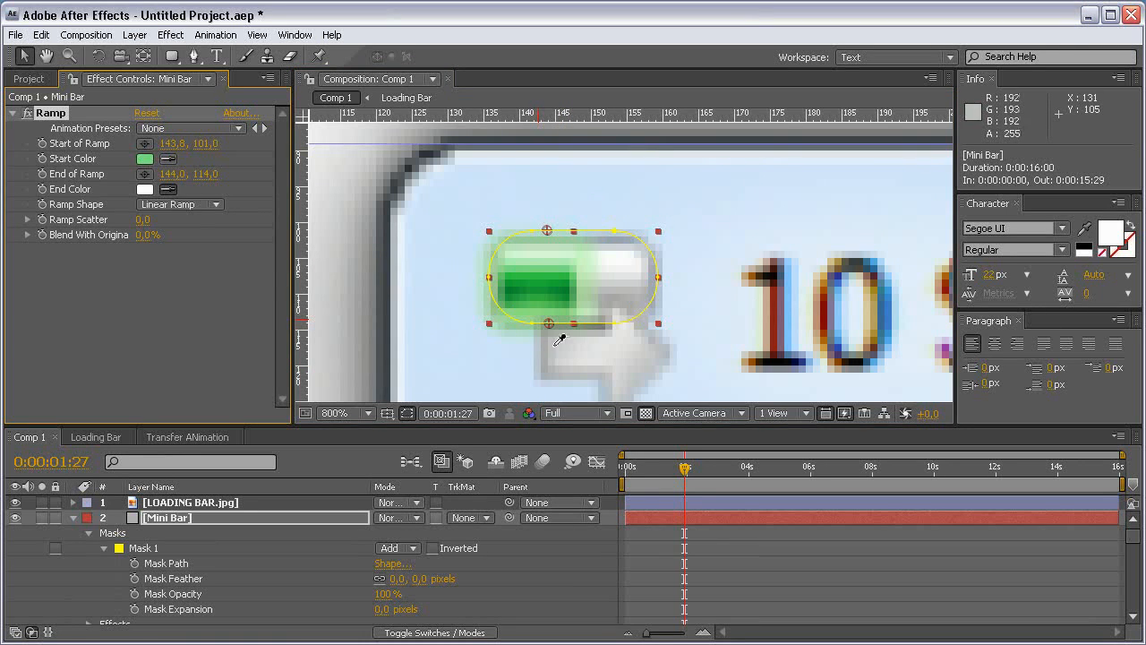
pyautogui.click(571, 295)
pyautogui.click(16, 504)
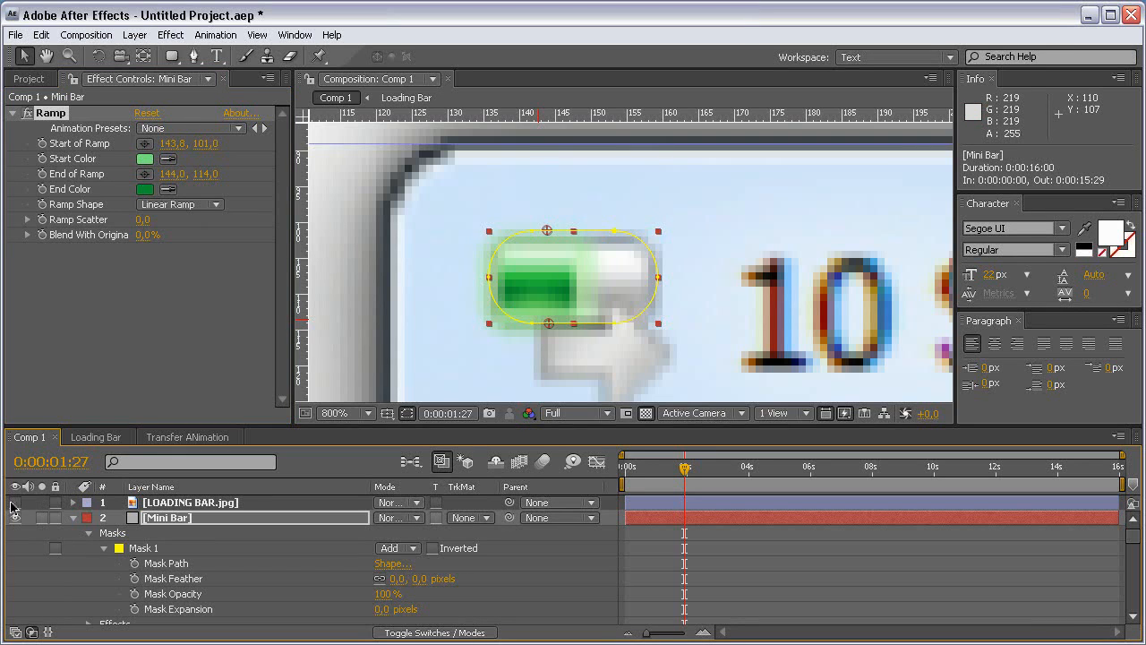
# Step: Adjust the Ramp's Start Color to a more saturated green and its End Color to a slightly lighter green
pyautogui.click(144, 159)
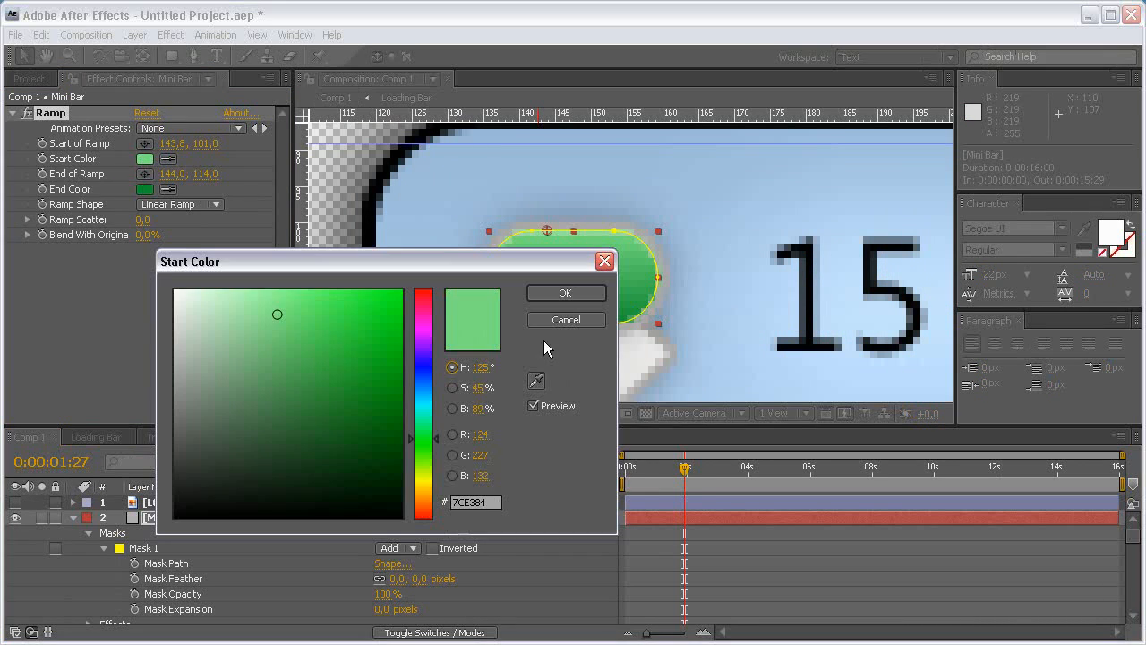
pyautogui.click(565, 293)
pyautogui.click(143, 189)
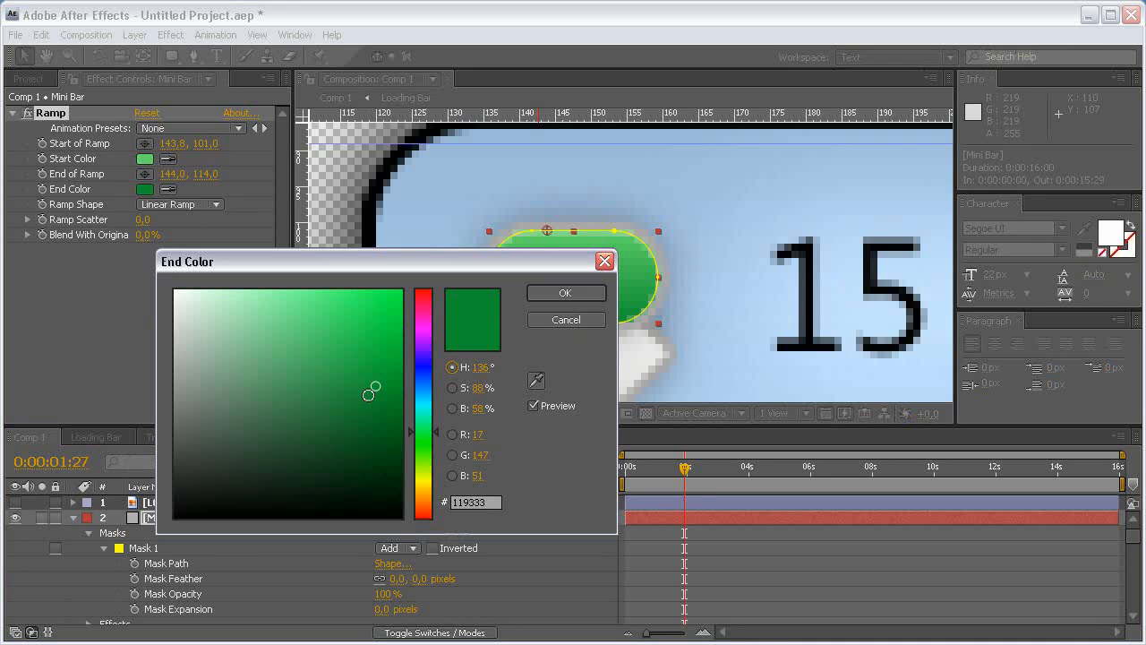
pyautogui.click(345, 369)
pyautogui.click(557, 293)
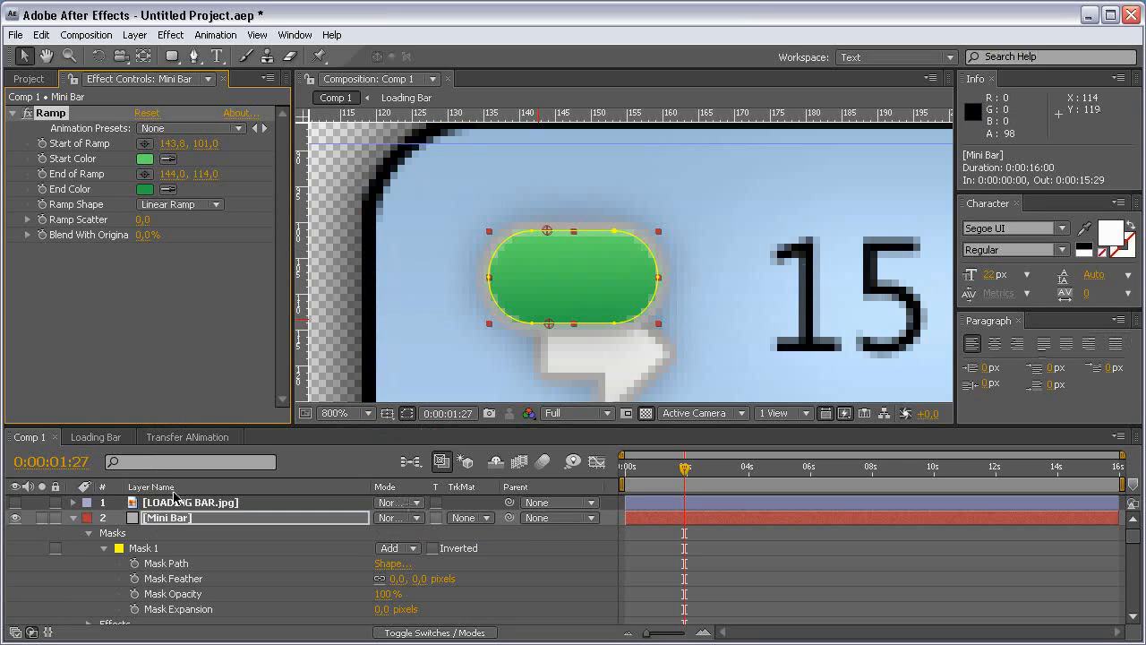
pyautogui.press('q')
pyautogui.moveTo(448, 191); pyautogui.dragTo(584, 399)
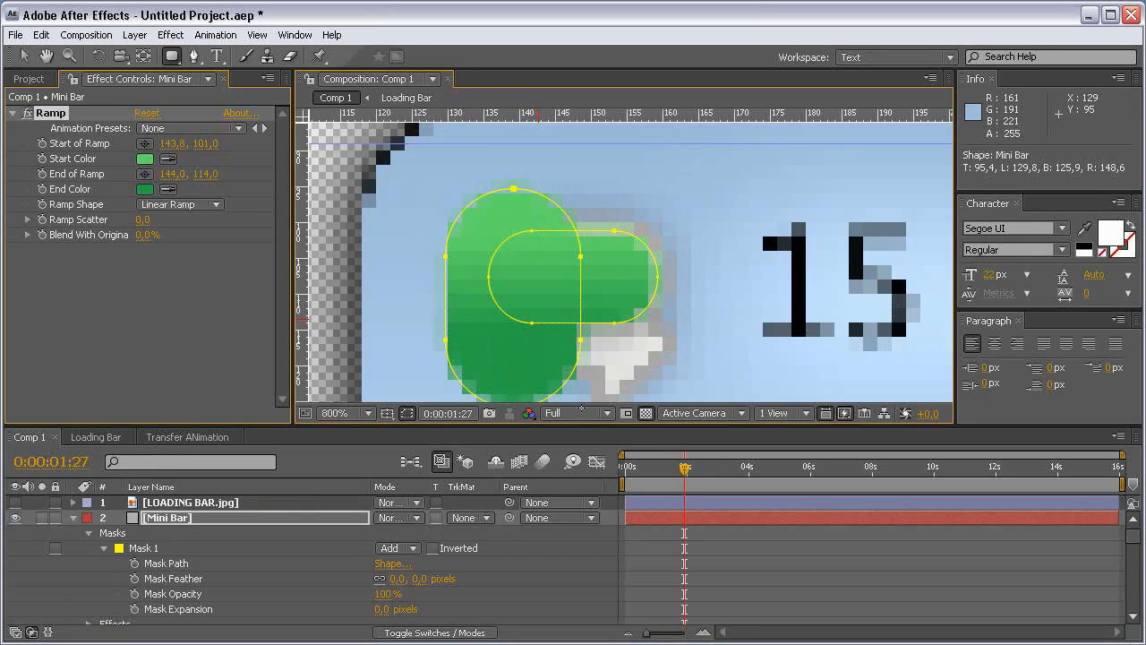
pyautogui.hotkey('ctrl', 'z')
# Step: Mask the left part of the upper Mini Bar with a rectangle about 21 × 26 px, set it to Intersect, and narrow it slightly
pyautogui.press('q')
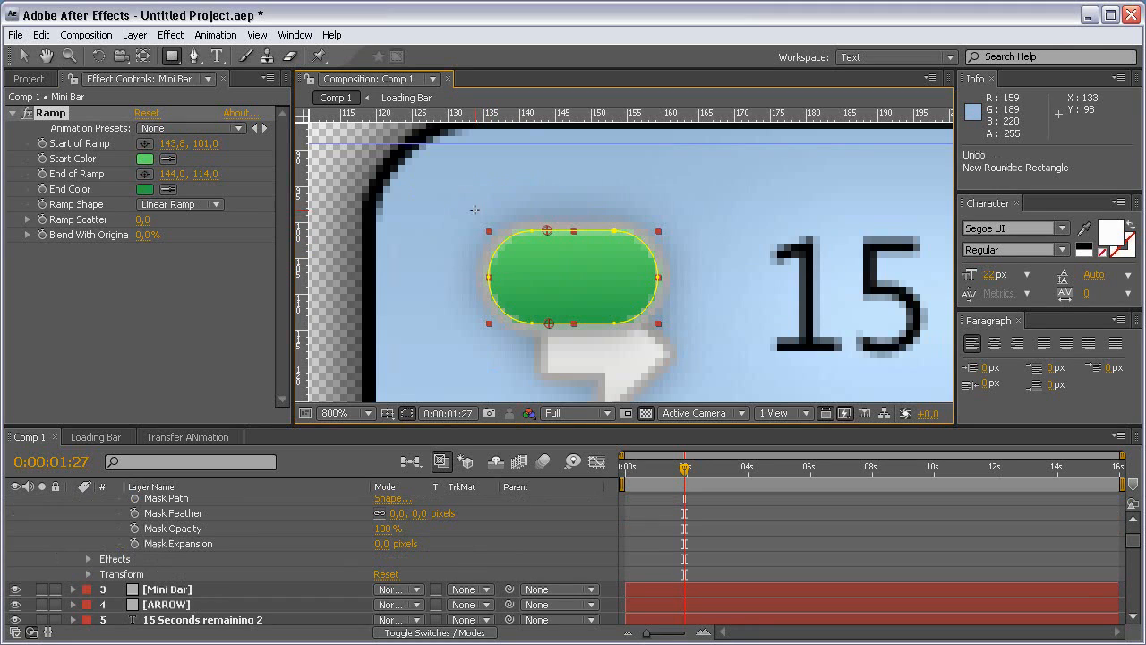
pyautogui.moveTo(455, 188); pyautogui.dragTo(607, 375)
pyautogui.click(398, 559)
pyautogui.click(403, 589)
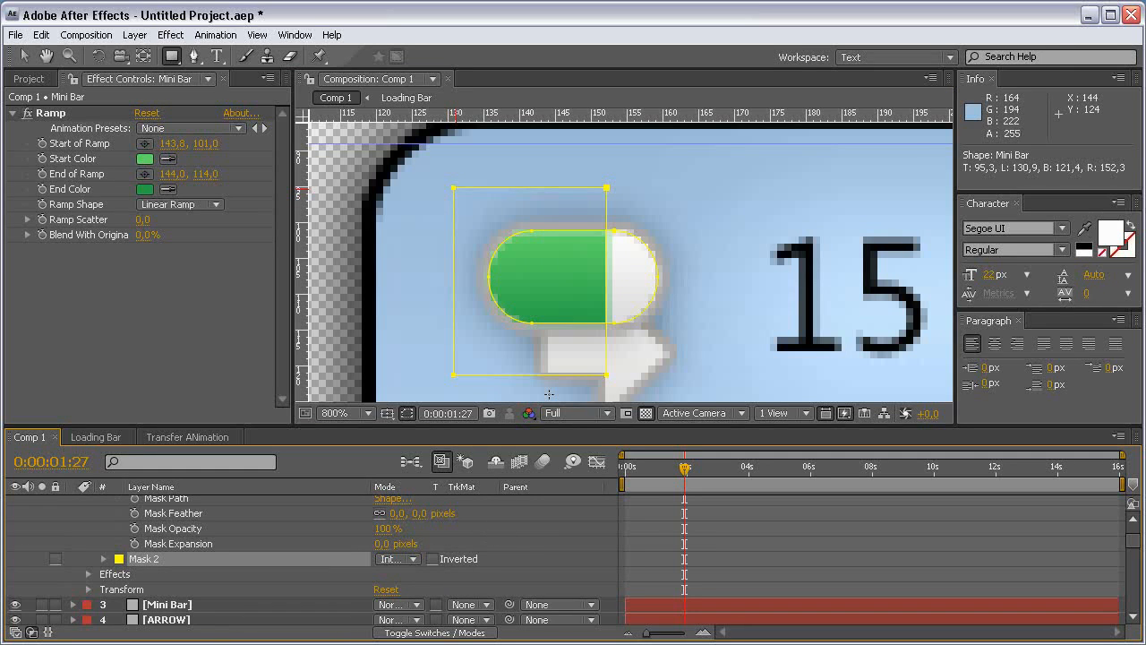
pyautogui.press('v')
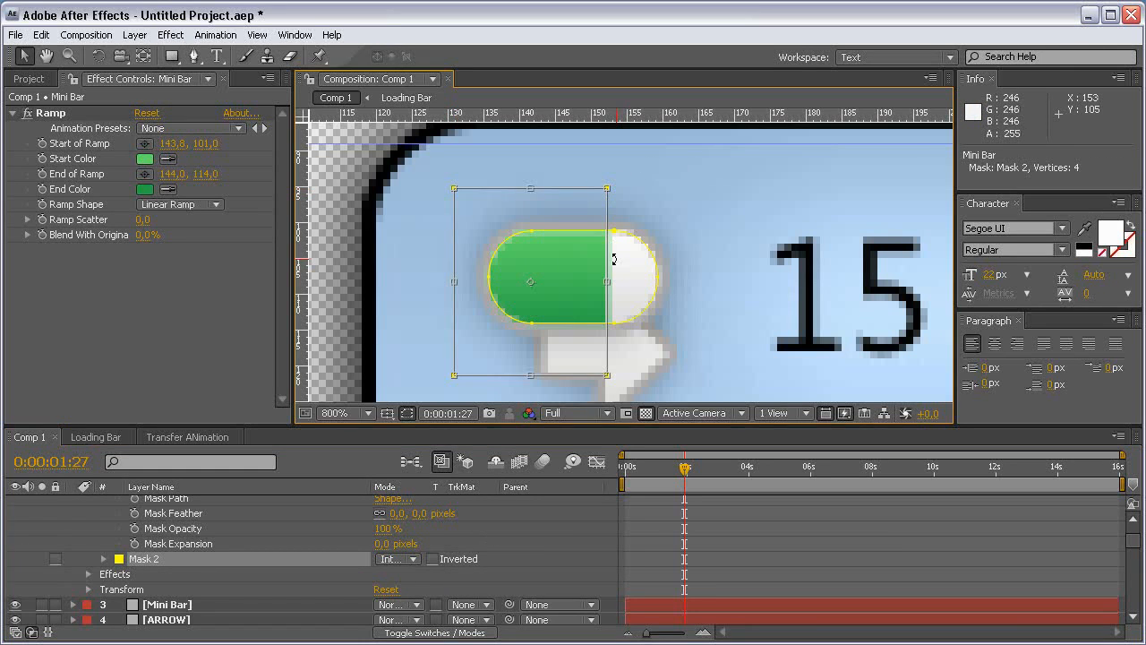
pyautogui.moveTo(608, 281); pyautogui.dragTo(597, 281)
pyautogui.scroll(2, 136, 568)
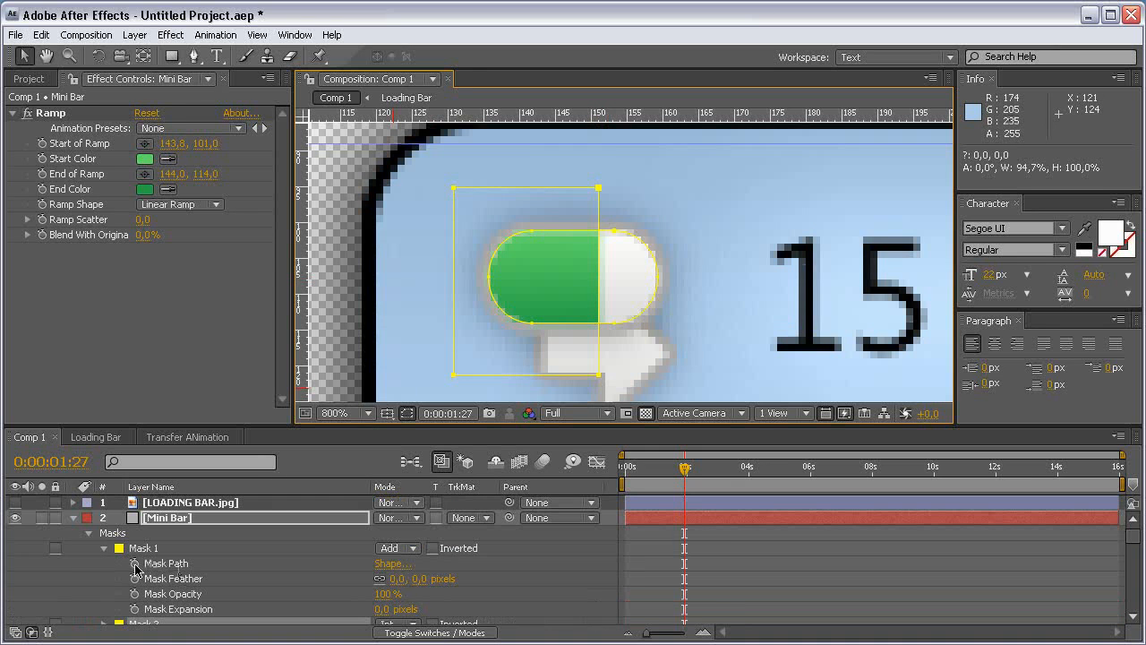
# Step: Move both Mini Bar layers below the ARROW layer and return to the Comp 1 composition view
pyautogui.click(73, 518)
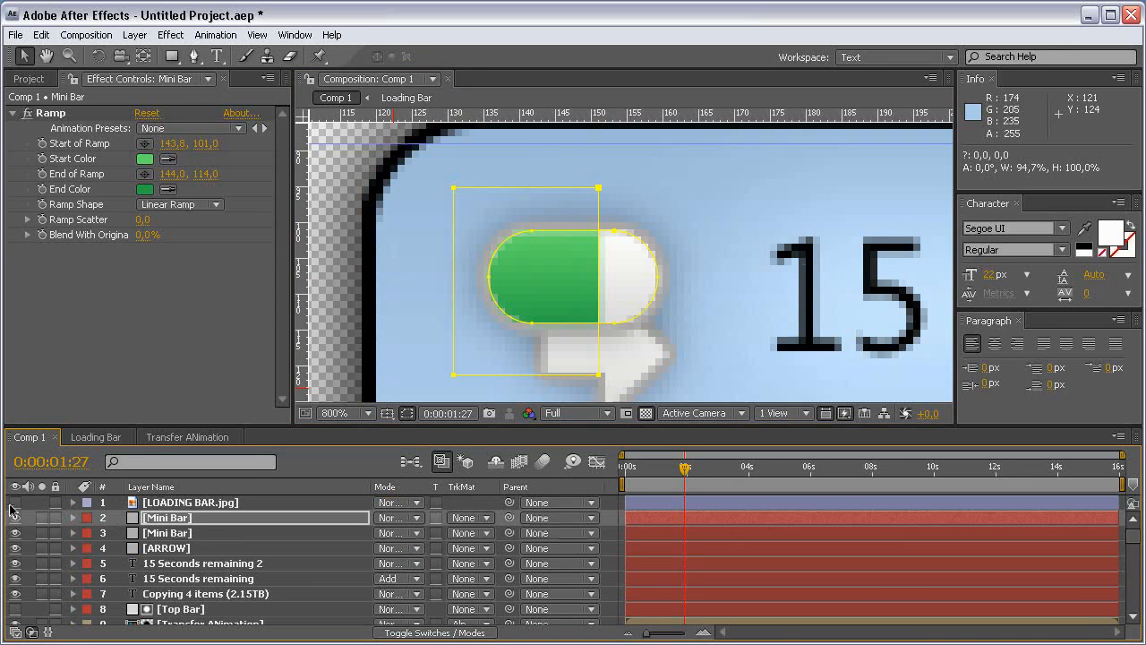
pyautogui.keyDown('shift'); pyautogui.doubleClick(191, 535); pyautogui.keyUp('shift')
pyautogui.moveTo(192, 536); pyautogui.dragTo(199, 564)
pyautogui.click(342, 81)
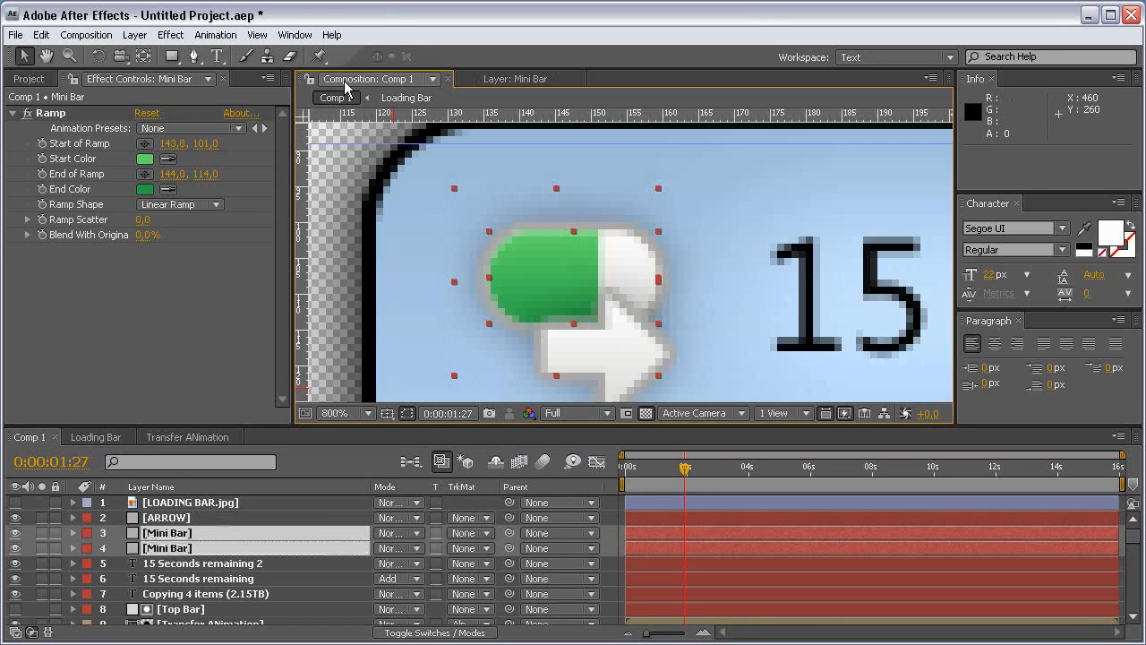
# Step: Duplicate the upper Mini Bar layer and rename the copy's solid Mini Bar HL
pyautogui.click(607, 536)
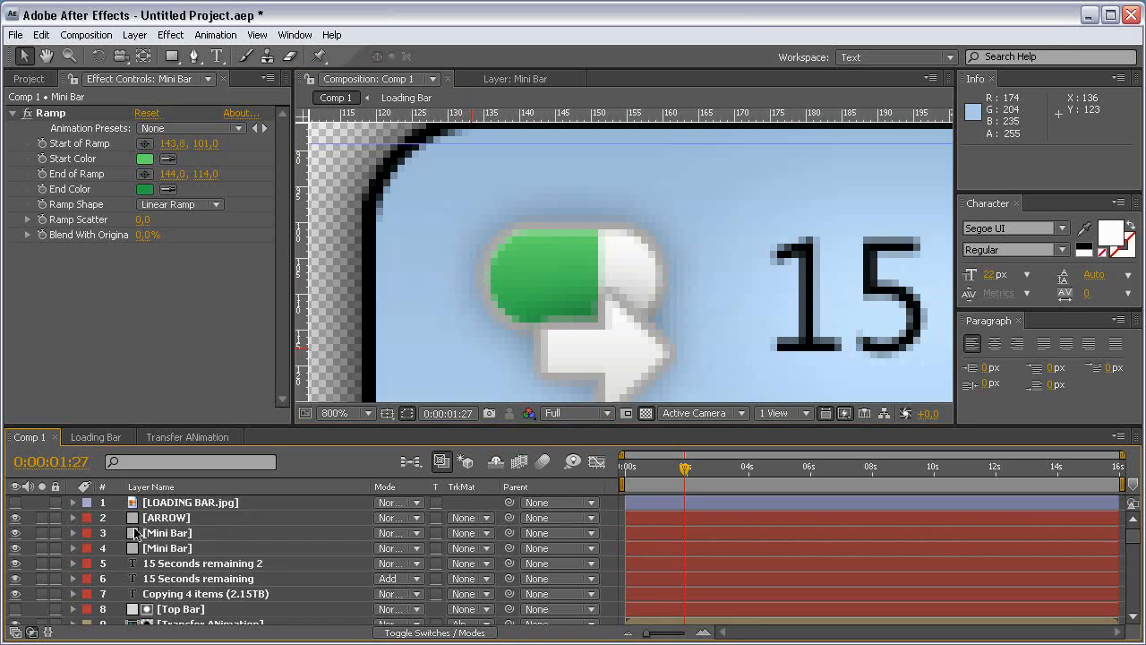
pyautogui.click(197, 535)
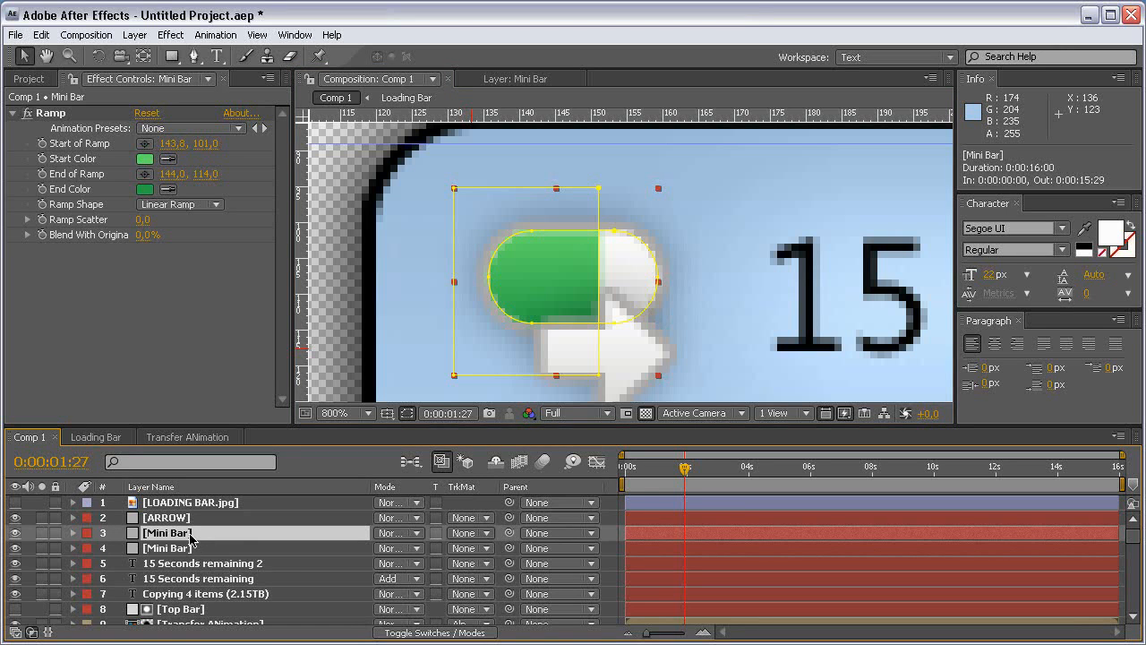
pyautogui.hotkey('ctrl', 'd')
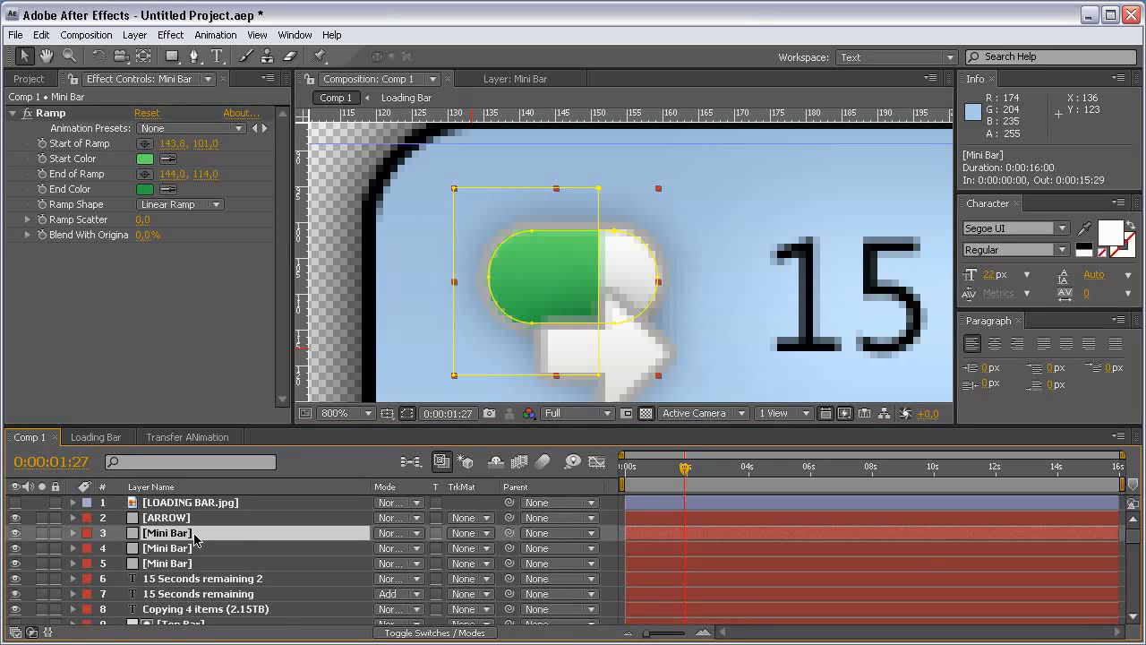
pyautogui.hotkey('ctrl', 'shift', 'y')
pyautogui.click(600, 127)
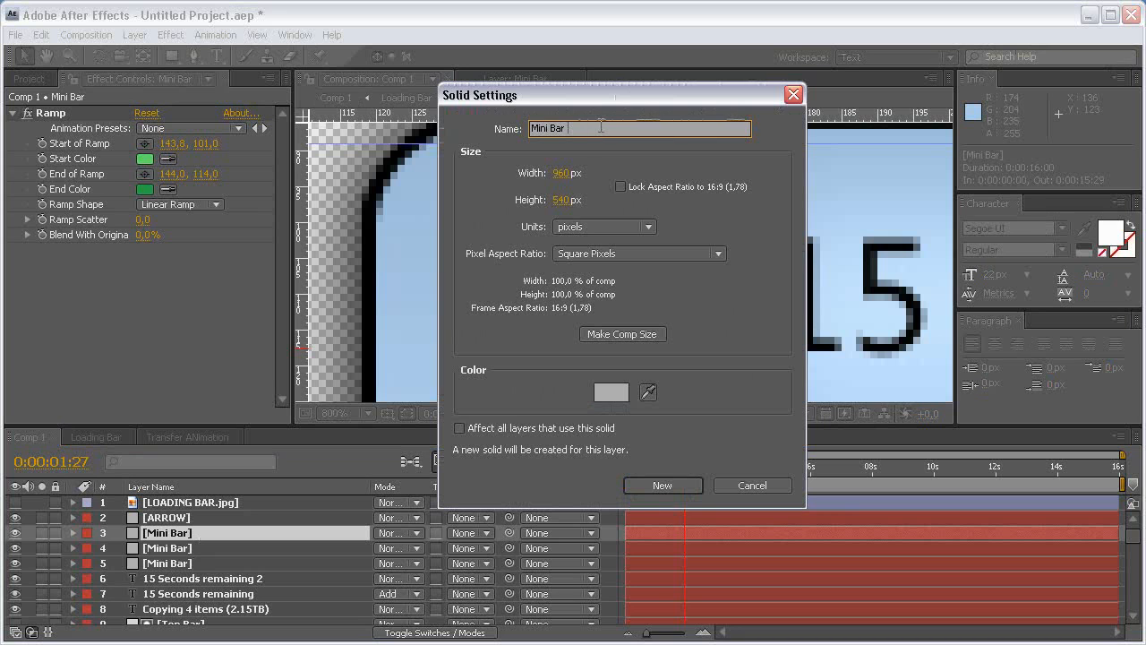
pyautogui.write('HL')
pyautogui.press('Return')
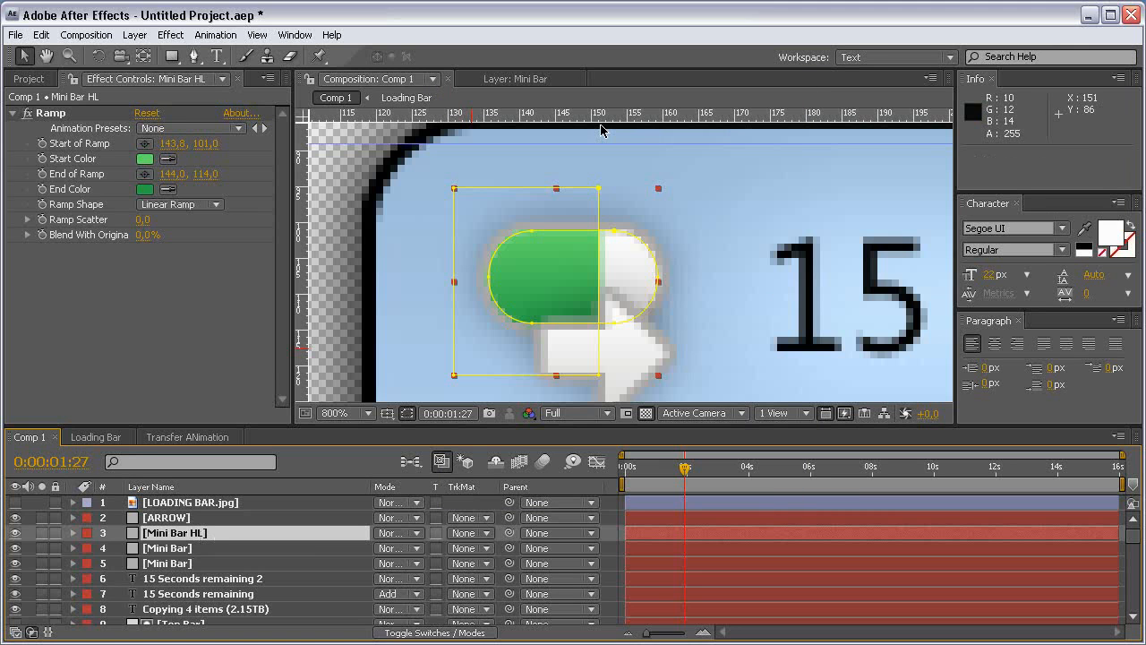
# Step: Remove the Ramp effect and the rectangular Mask 2 from the Mini Bar HL layer
pyautogui.click(51, 114)
pyautogui.press('Delete')
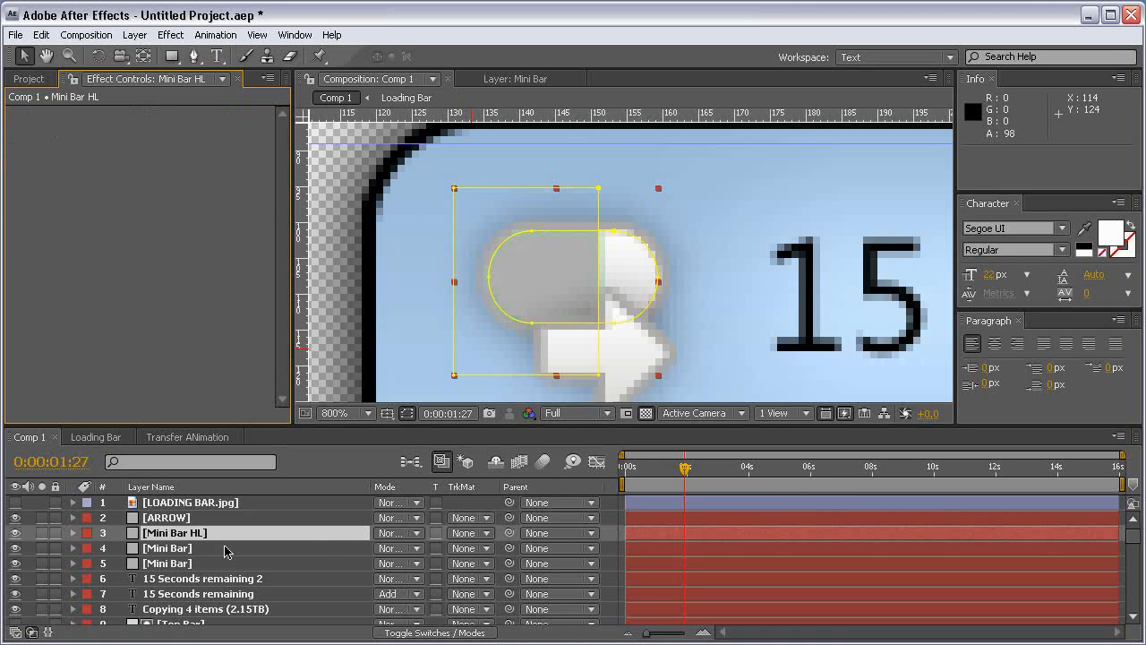
pyautogui.press('m')
pyautogui.click(178, 550)
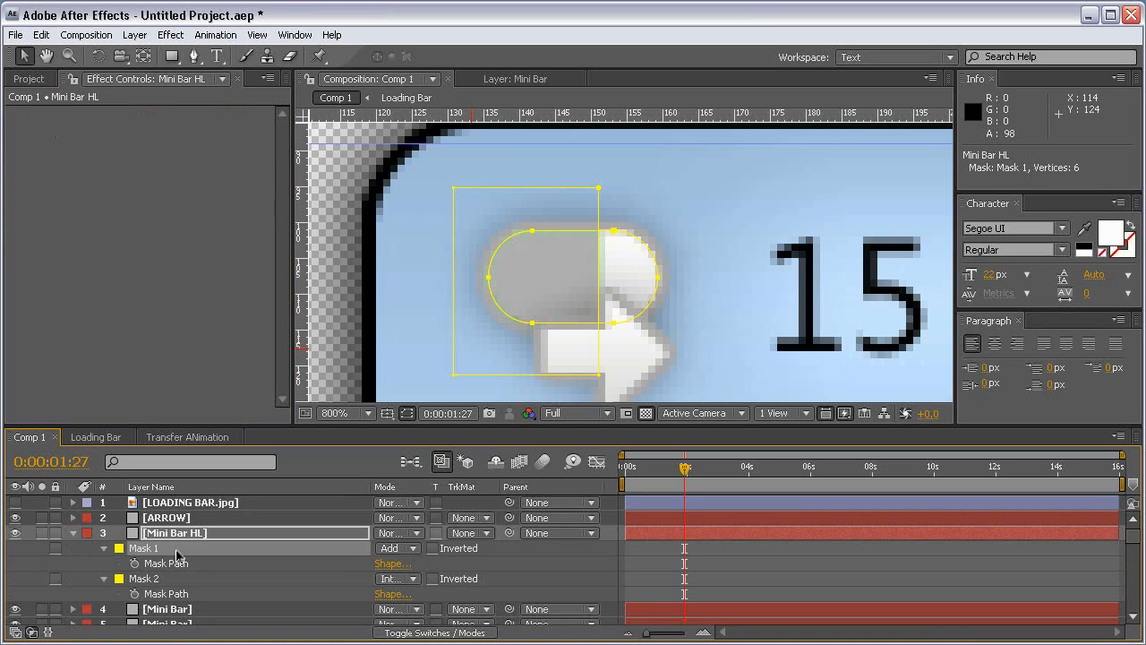
pyautogui.click(166, 575)
pyautogui.press('Delete')
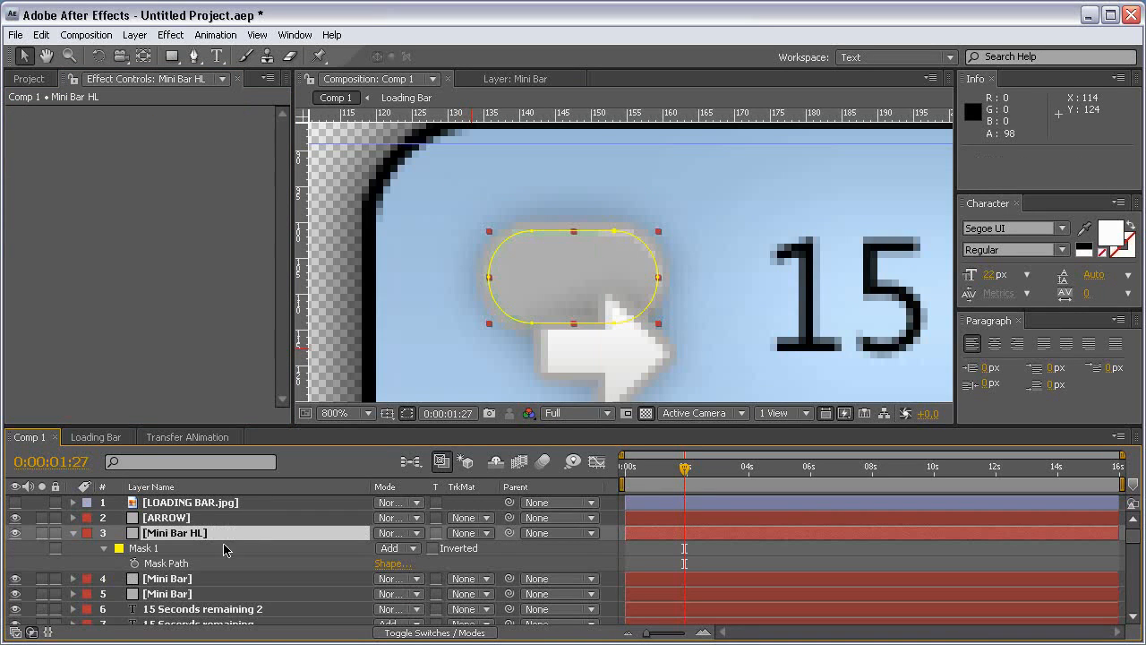
# Step: Change the Mini Bar HL solid's color to white
pyautogui.hotkey('ctrl', 'shift', 'y')
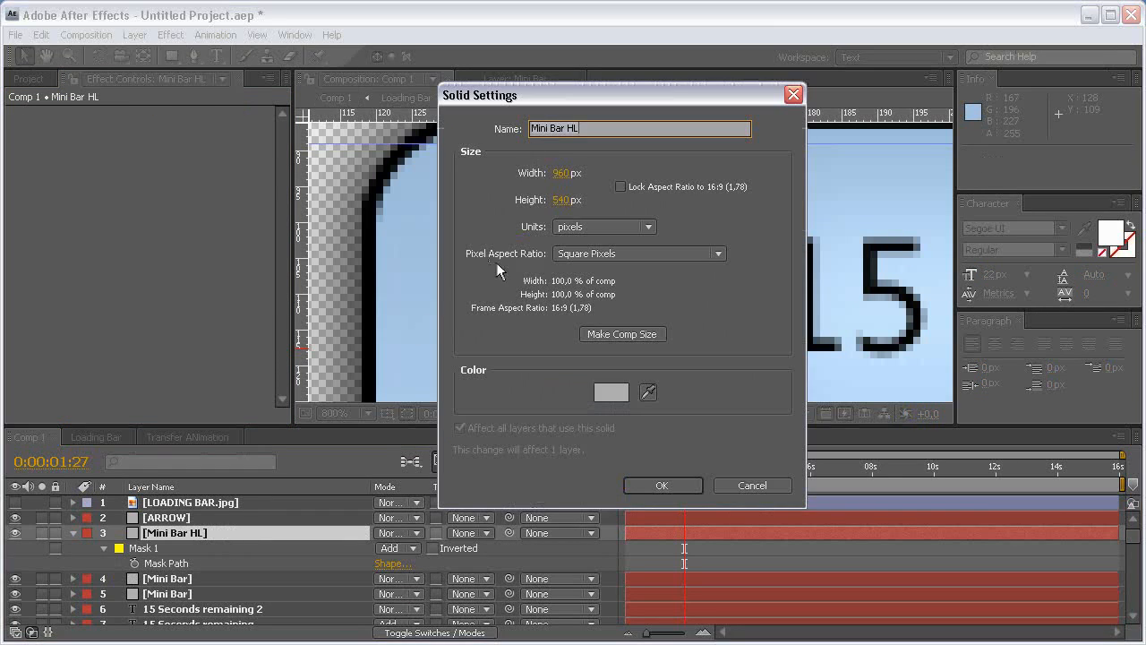
pyautogui.click(614, 395)
pyautogui.moveTo(371, 394); pyautogui.dragTo(170, 288)
pyautogui.press('Return')
pyautogui.press('Return')
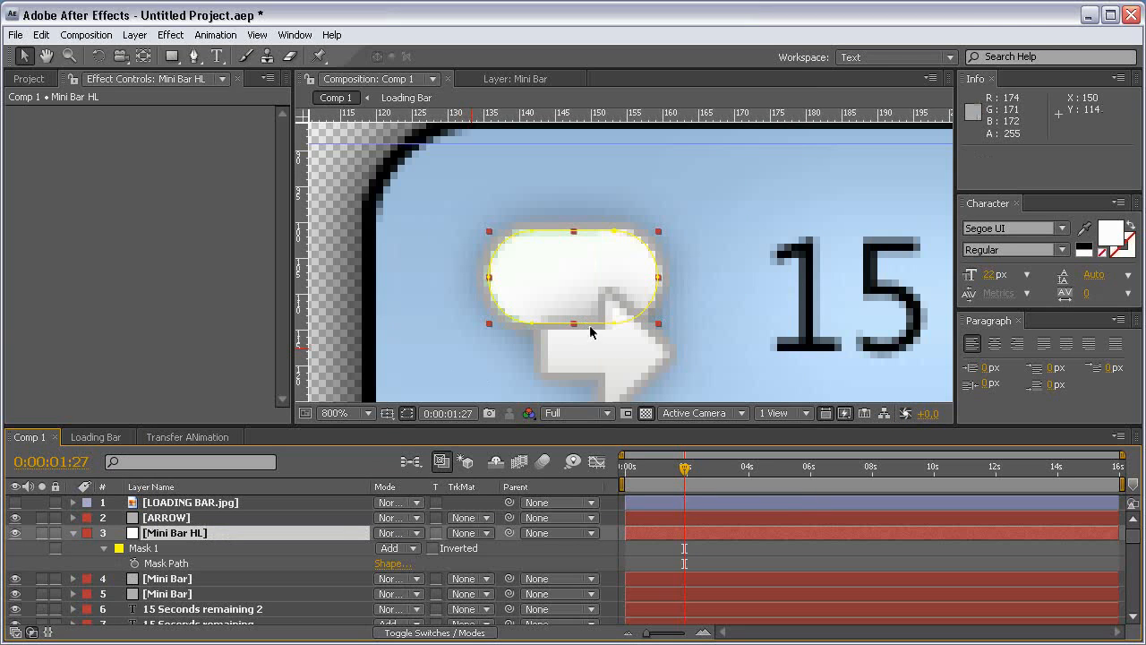
# Step: Widen the Mini Bar HL mask symmetrically to about 139% and move it up about 6.3 px over the mini bar's upper half
pyautogui.doubleClick(624, 325)
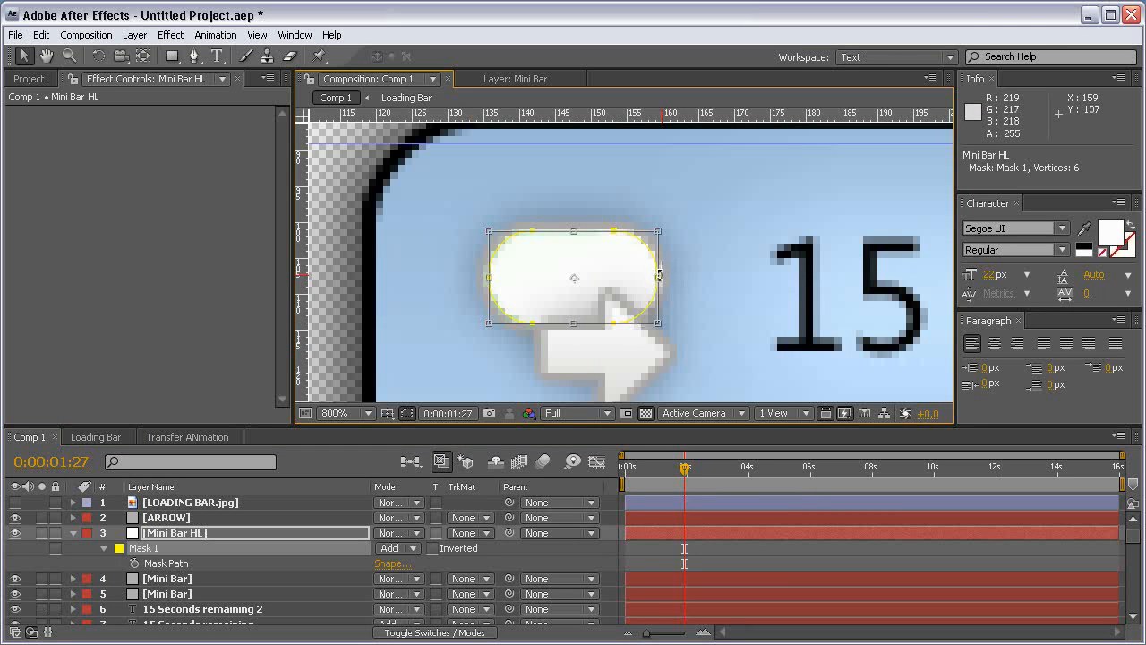
pyautogui.moveTo(659, 277); pyautogui.dragTo(691, 277)
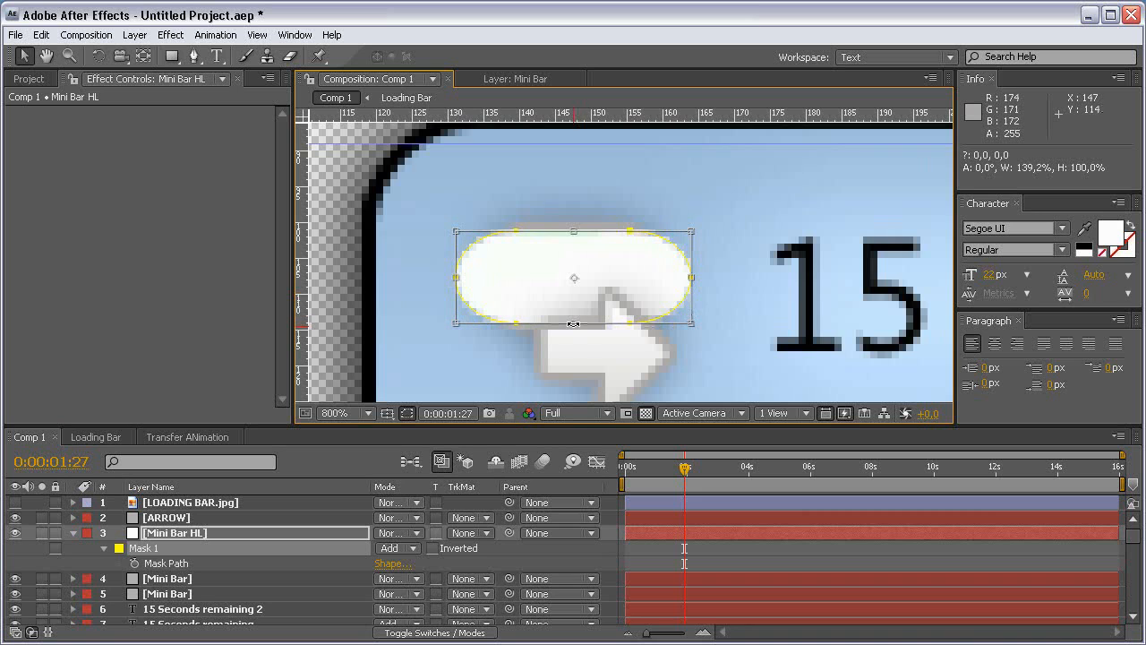
pyautogui.moveTo(579, 304); pyautogui.dragTo(586, 259)
pyautogui.press('Return')
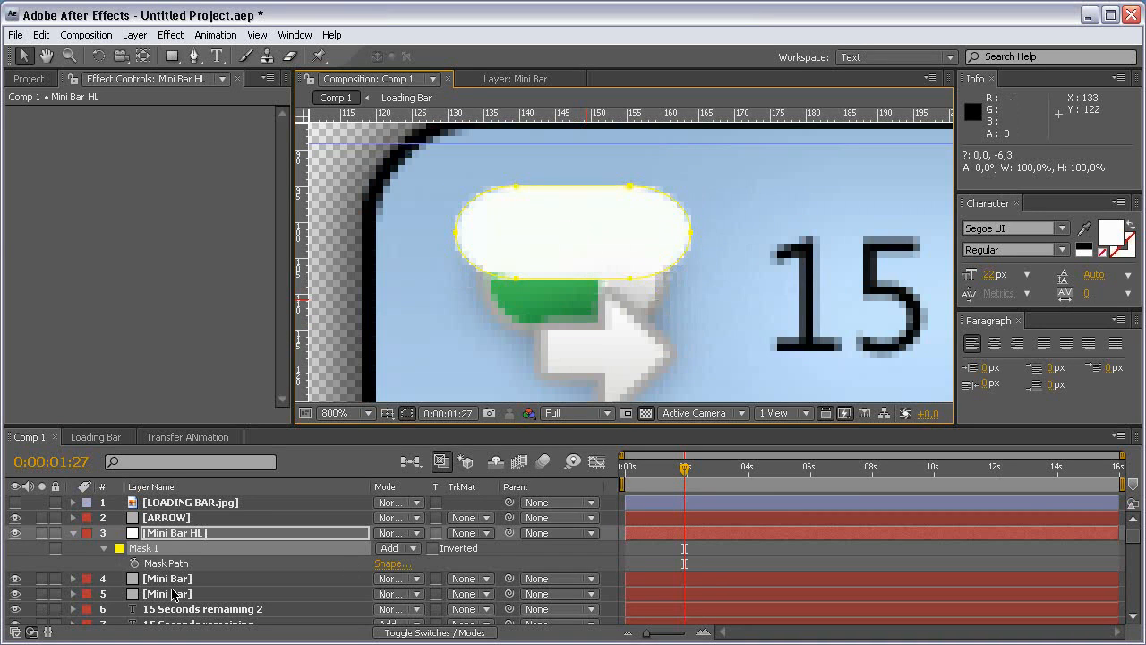
# Step: Duplicate the green Mini Bar, place the copy directly above Mini Bar HL, and delete its Mask 2
pyautogui.click(179, 580)
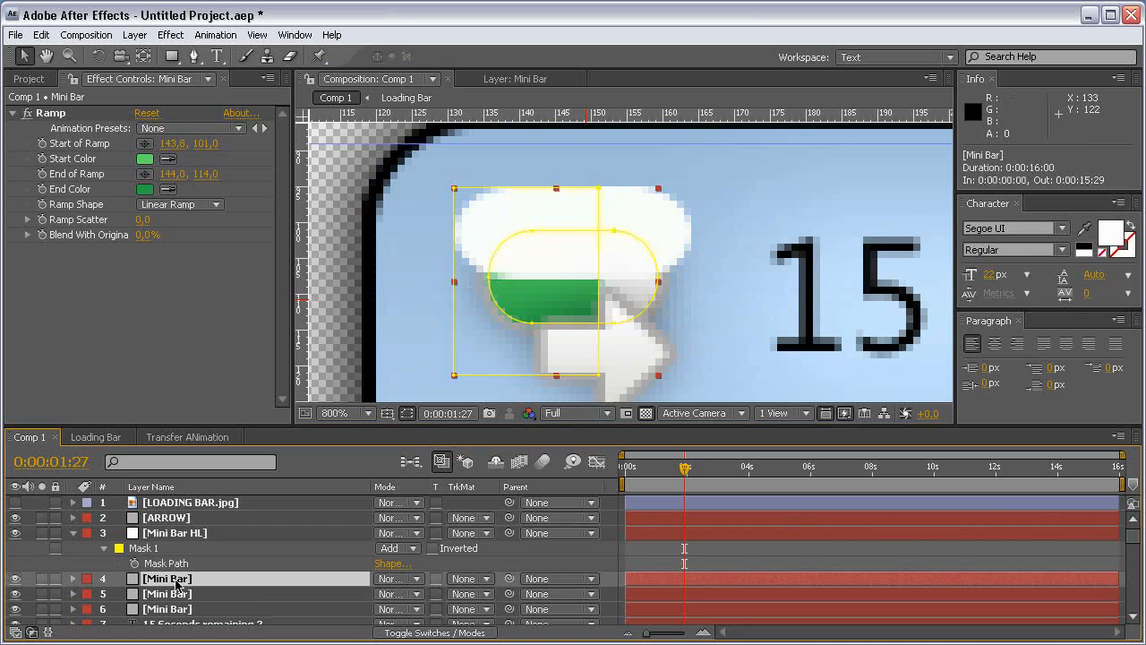
pyautogui.moveTo(179, 582); pyautogui.dragTo(193, 541)
pyautogui.press('m')
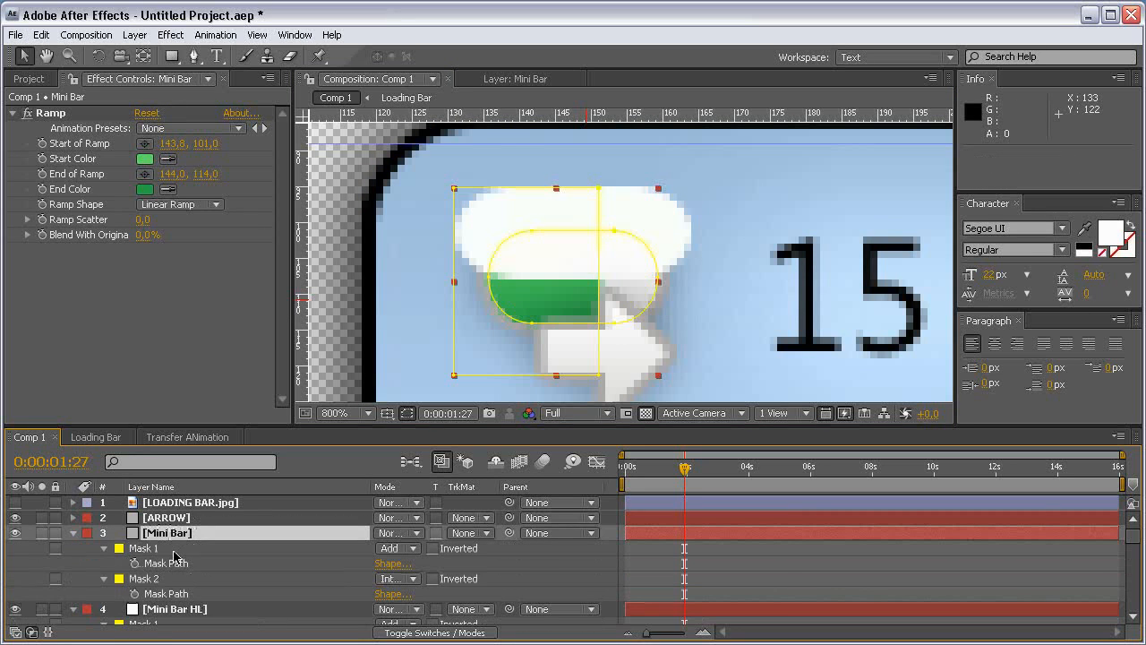
pyautogui.click(159, 579)
pyautogui.press('Delete')
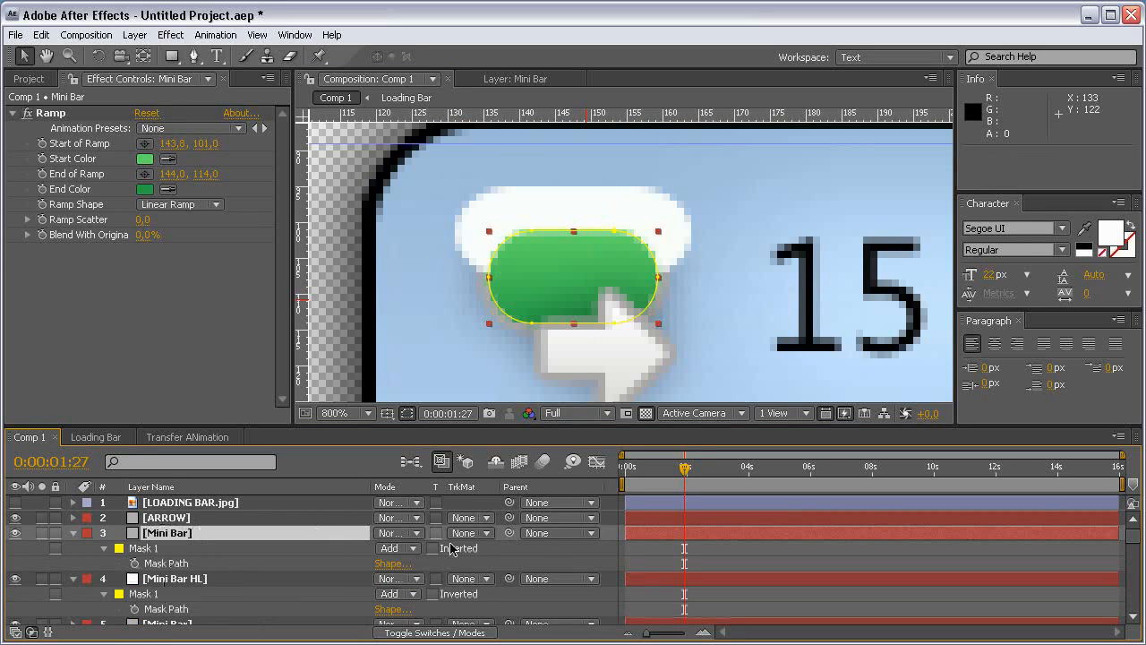
# Step: Give Mini Bar HL an alpha track matte from the Mini Bar above it and set its opacity to 40%
pyautogui.click(479, 578)
pyautogui.click(492, 604)
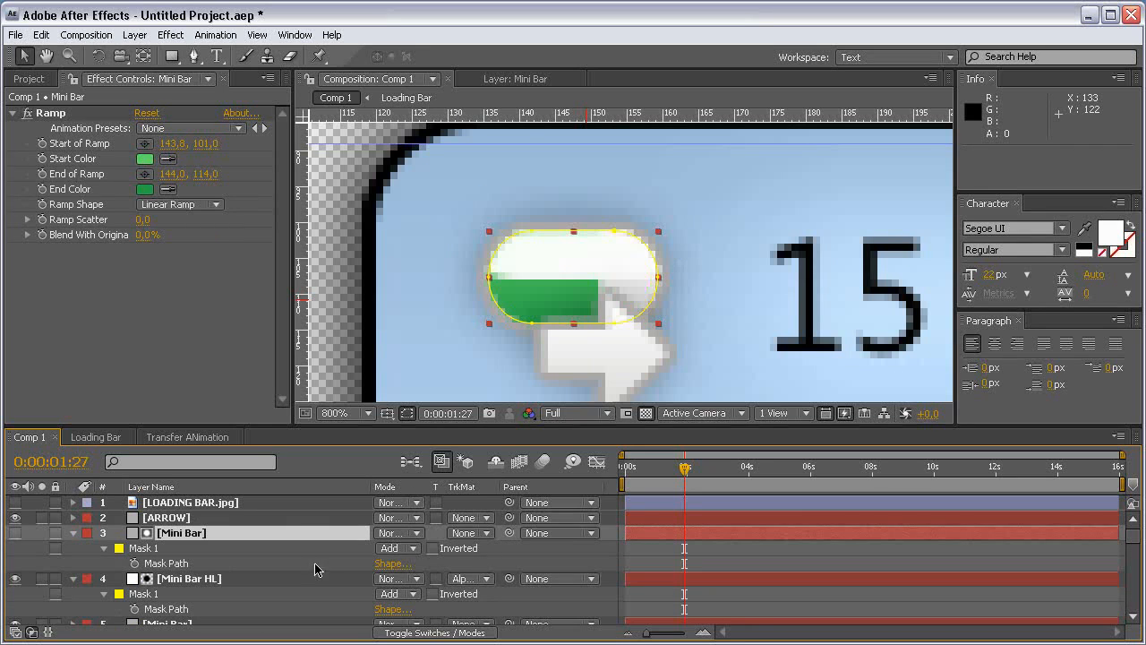
pyautogui.click(196, 580)
pyautogui.press('t')
pyautogui.click(386, 594)
pyautogui.write('40')
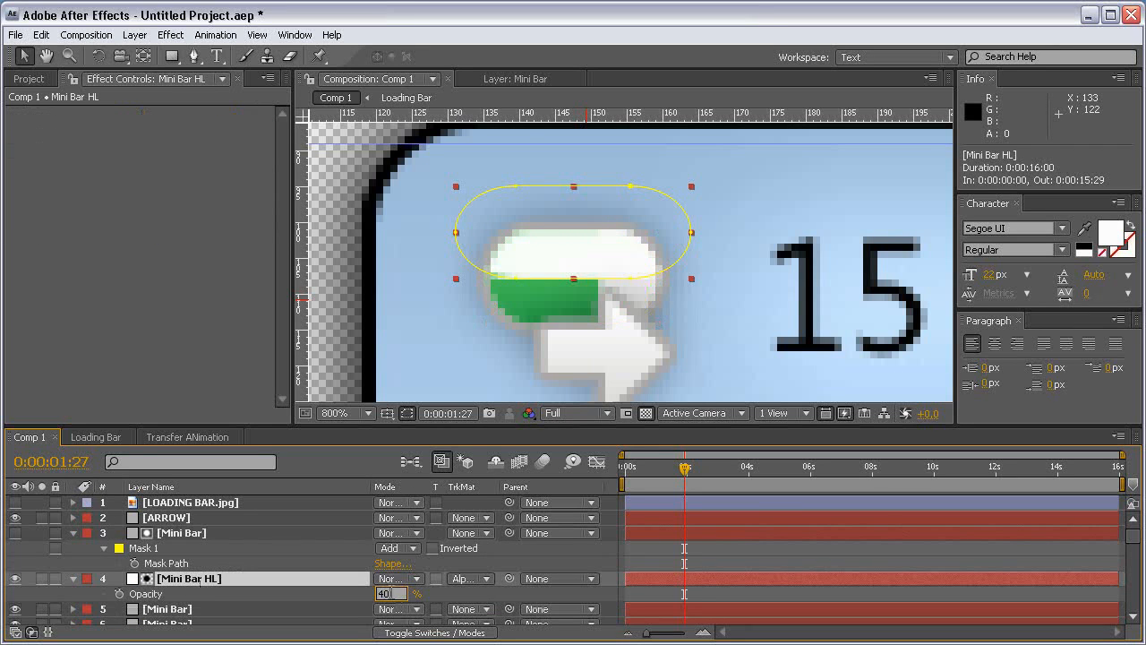
pyautogui.press('Return')
pyautogui.click(599, 568)
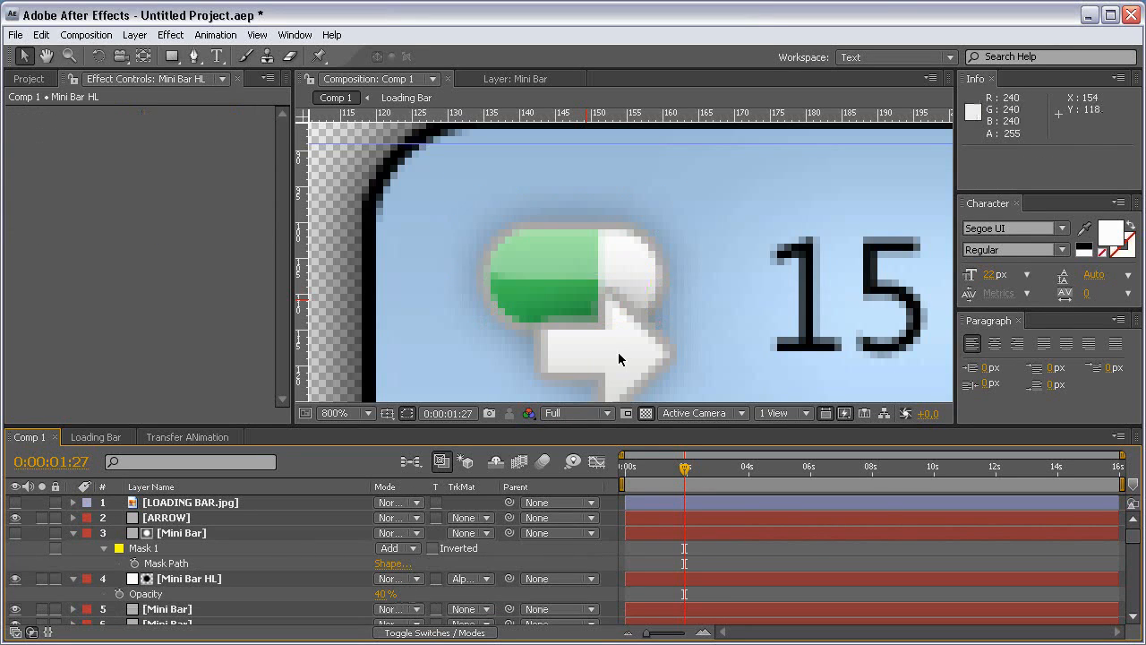
# Step: Collapse the properties of the matte Mini Bar and Mini Bar HL layers and save the project
pyautogui.scroll(-2, 619, 352)
pyautogui.scroll(-1, 659, 290)
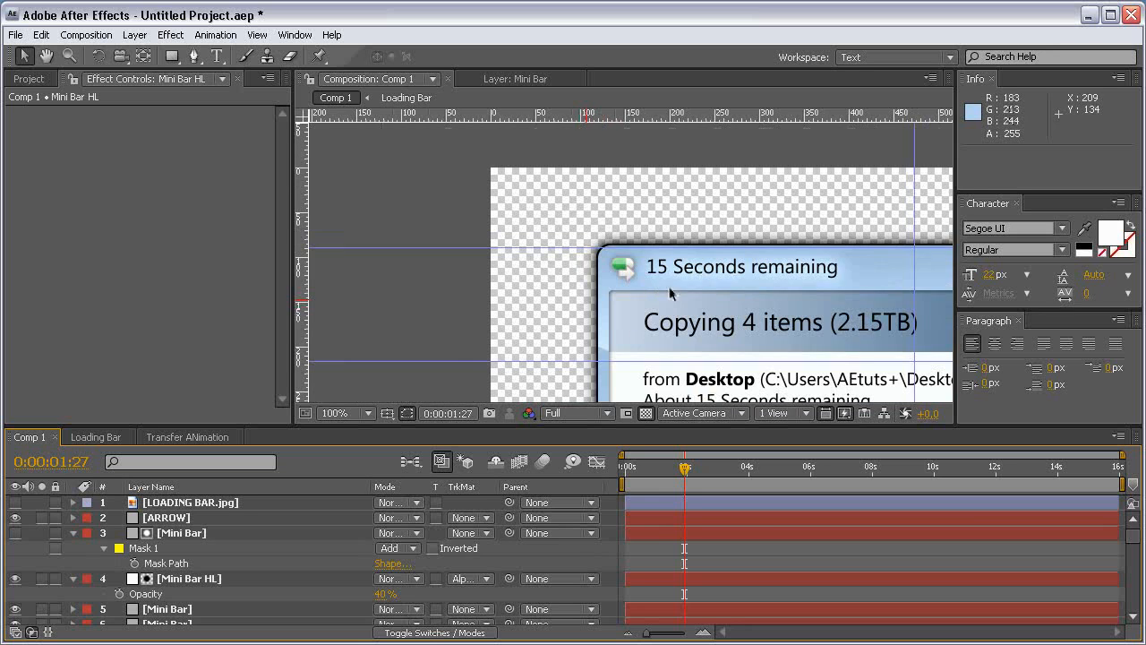
pyautogui.scroll(2, 680, 274)
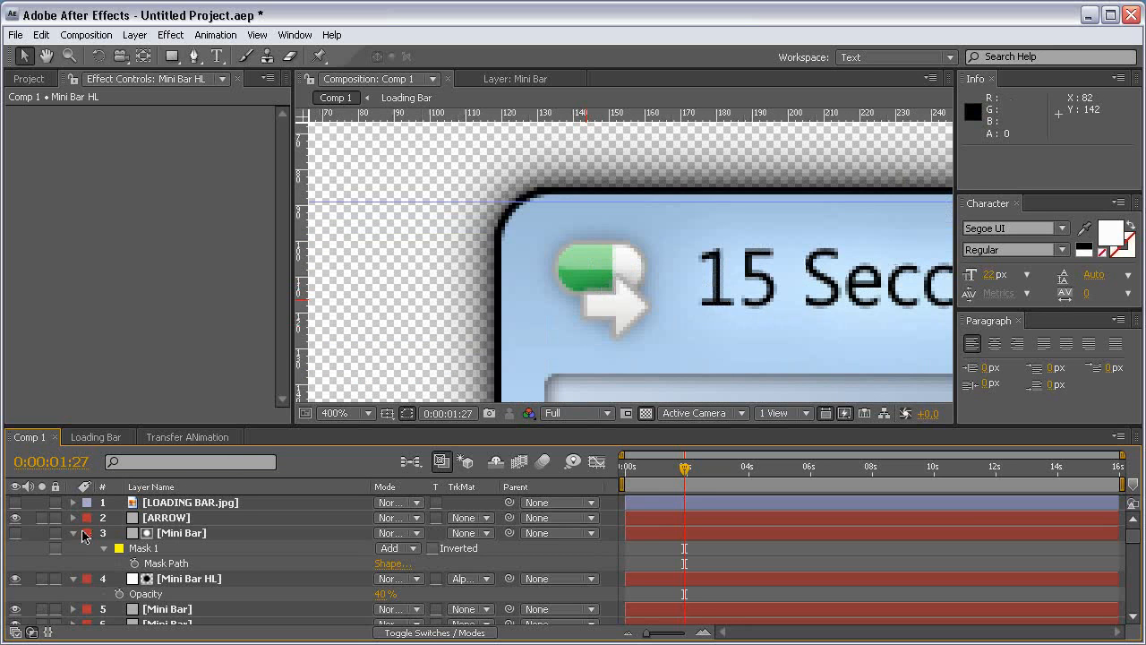
pyautogui.click(74, 533)
pyautogui.click(74, 548)
pyautogui.hotkey('ctrl', 's')
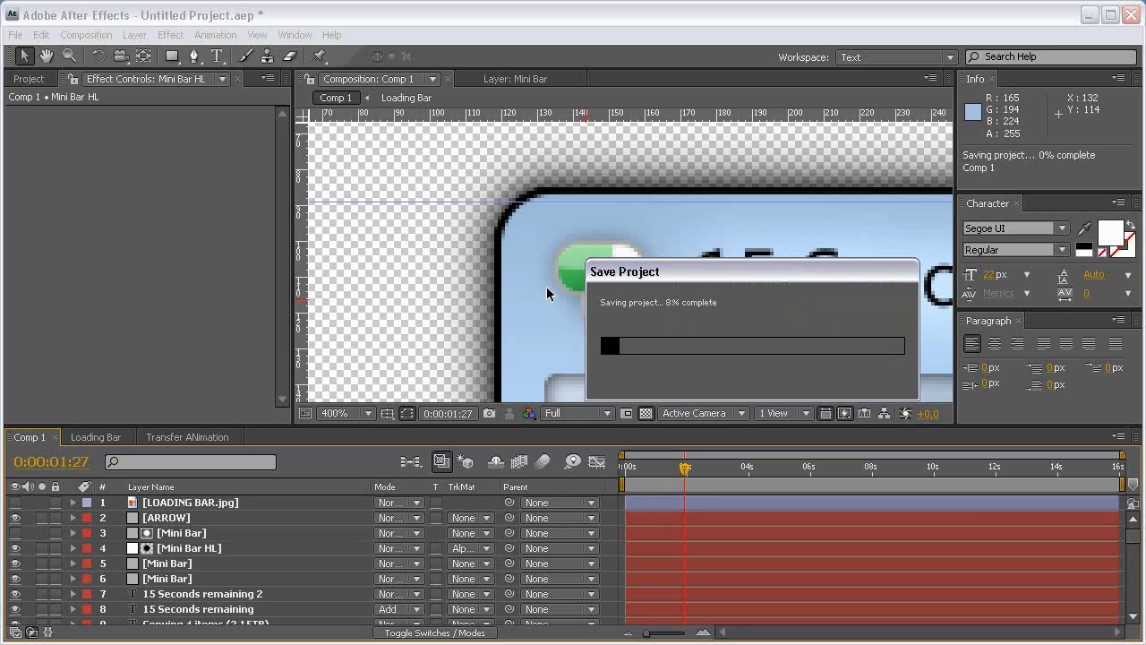
# Step: Compare the recreated copy window with the LOADING BAR.jpg reference, showing the reference and hiding it again
pyautogui.scroll(-1, 613, 271)
pyautogui.press('`')
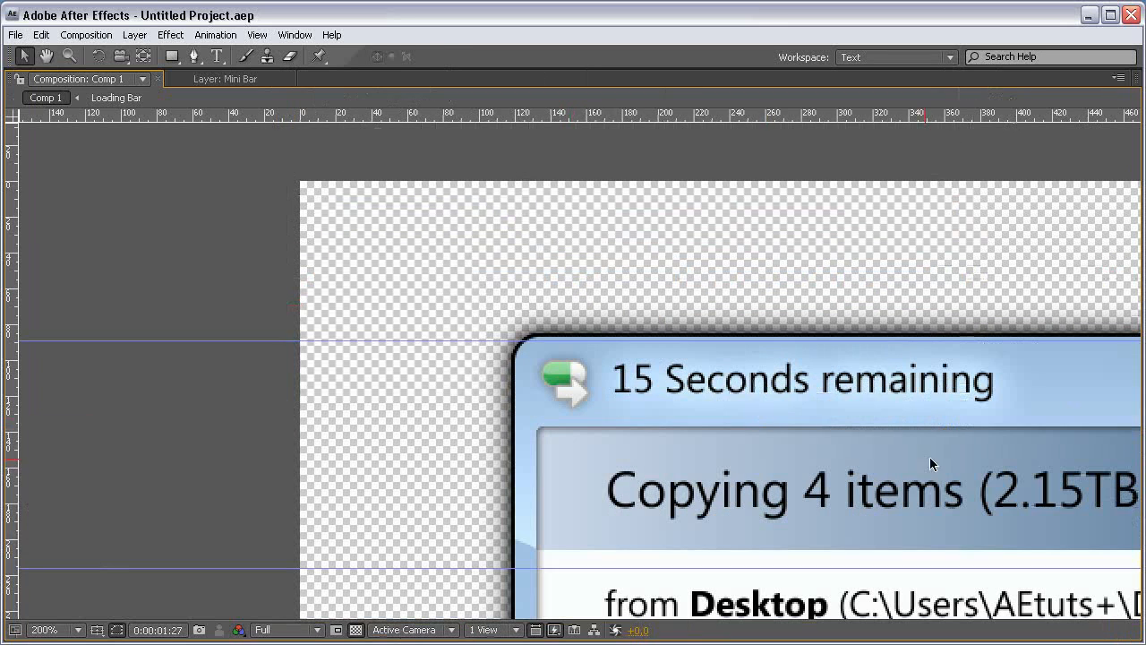
pyautogui.moveTo(850, 456); pyautogui.dragTo(665, 361)
pyautogui.scroll(-1, 618, 380)
pyautogui.press('`')
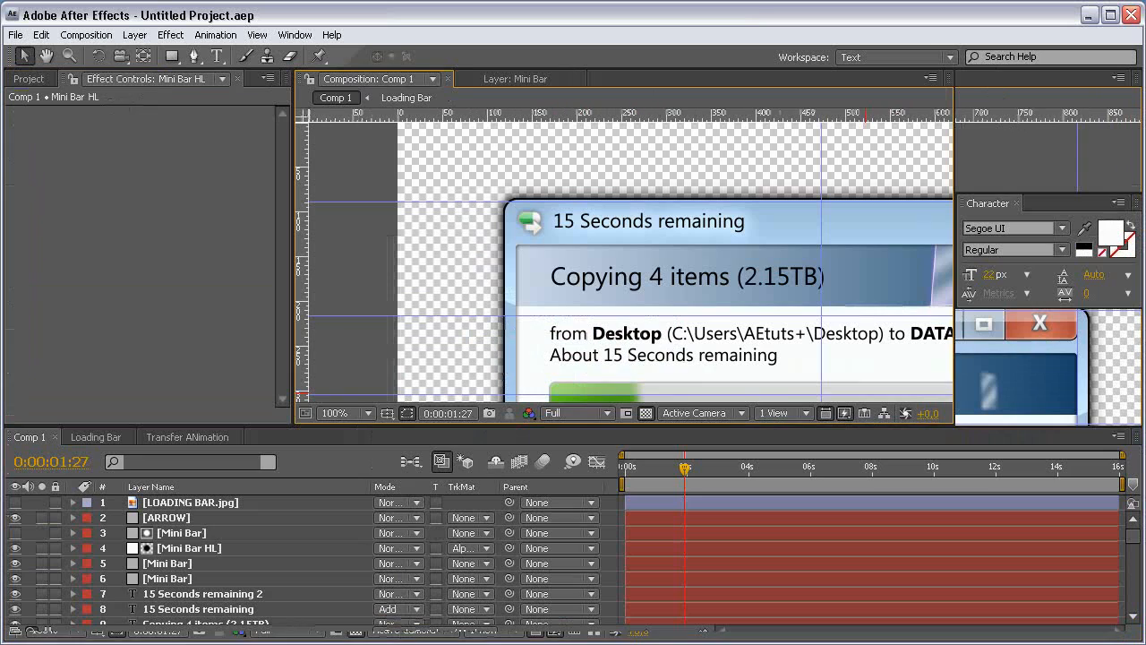
pyautogui.click(16, 502)
pyautogui.press('`')
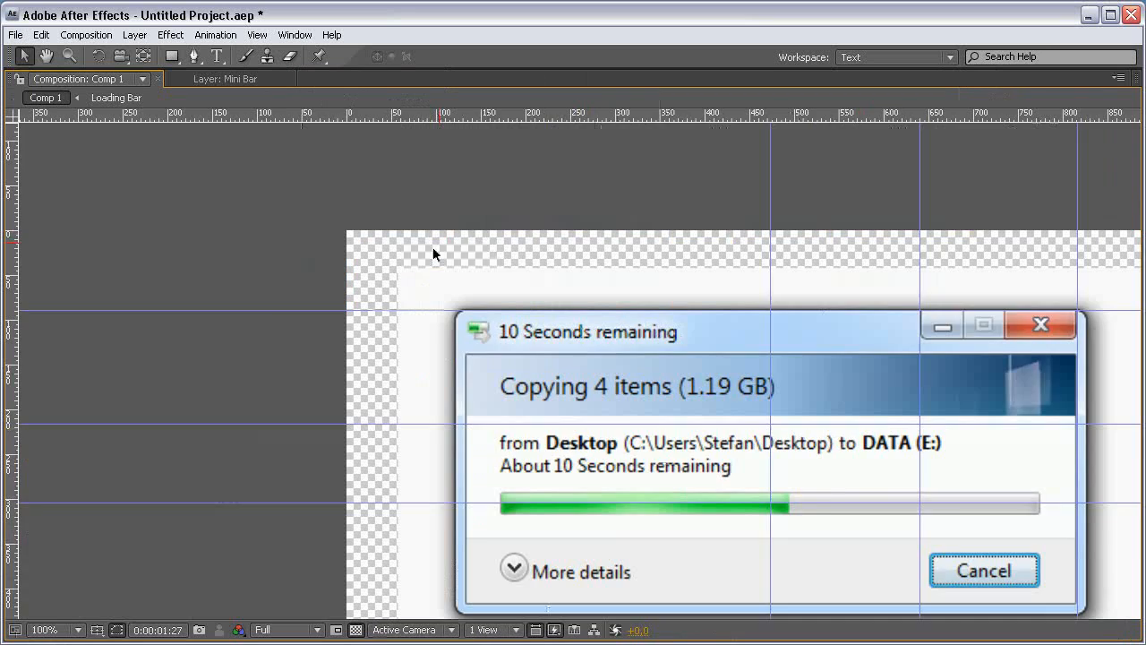
pyautogui.scroll(1, 412, 265)
pyautogui.scroll(1, 238, 218)
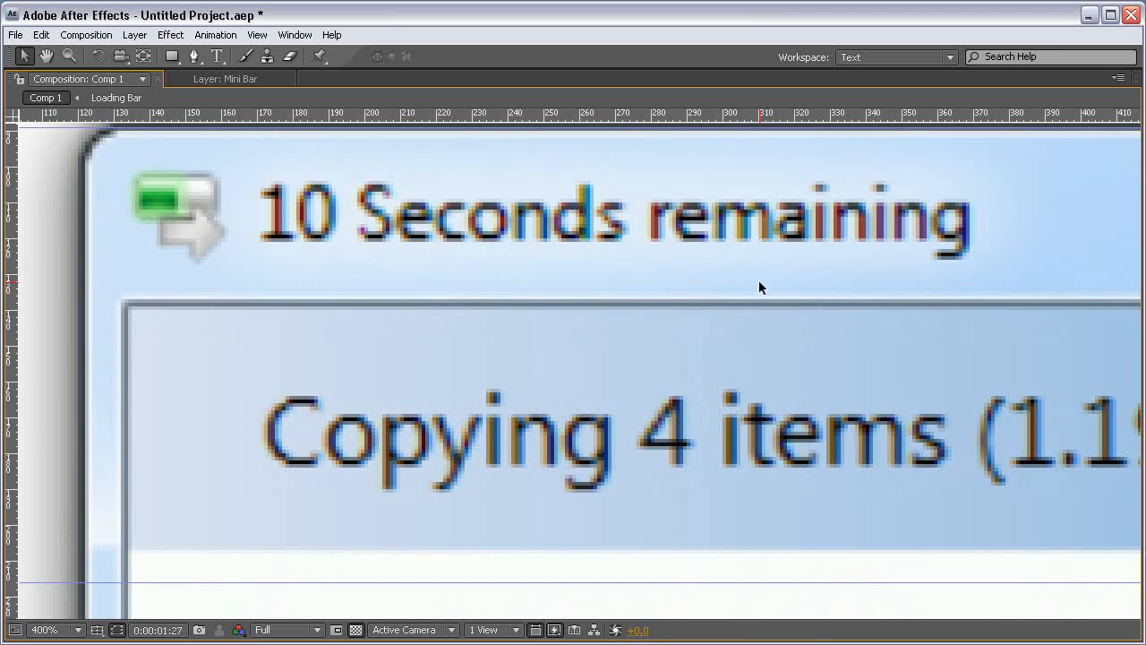
pyautogui.scroll(-4, 759, 288)
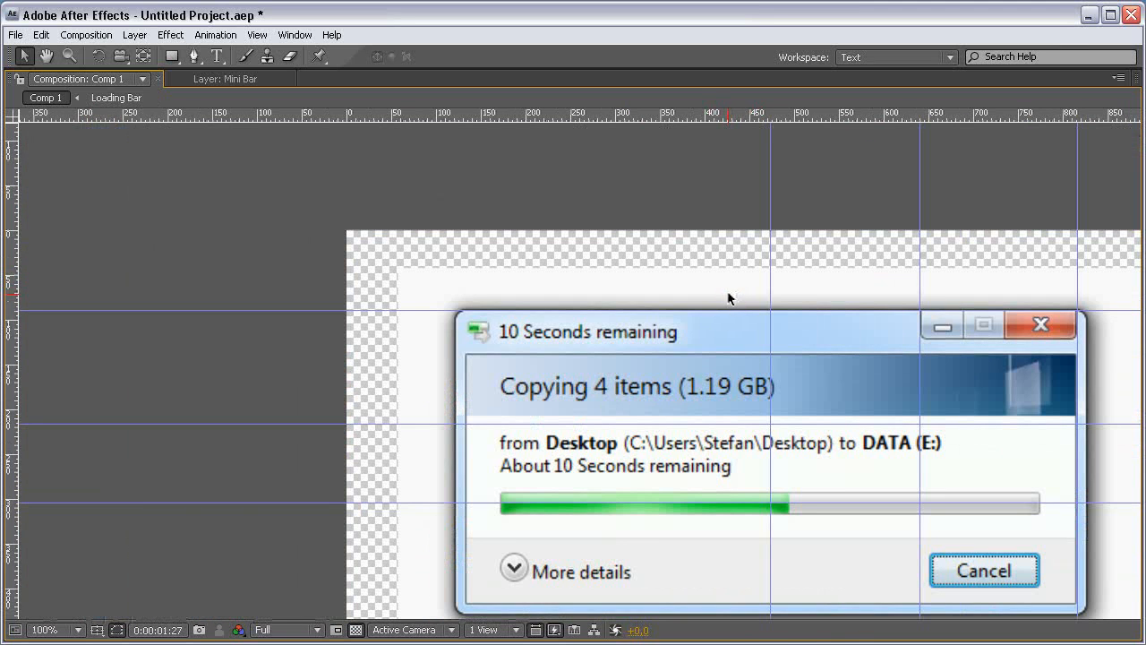
pyautogui.press('`')
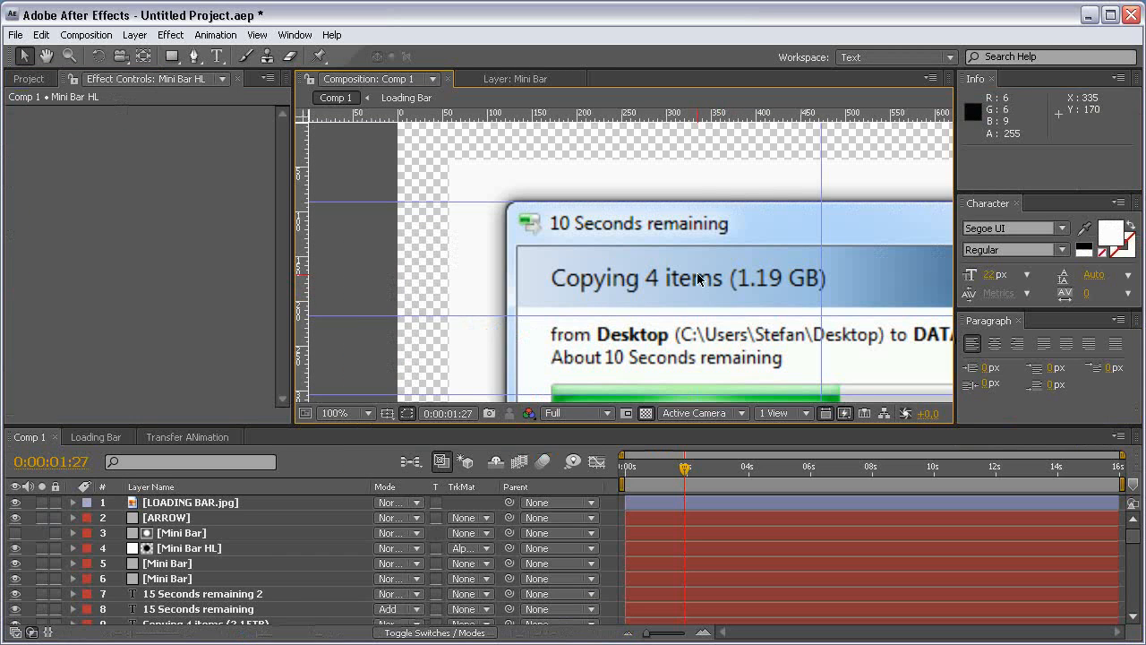
pyautogui.click(16, 503)
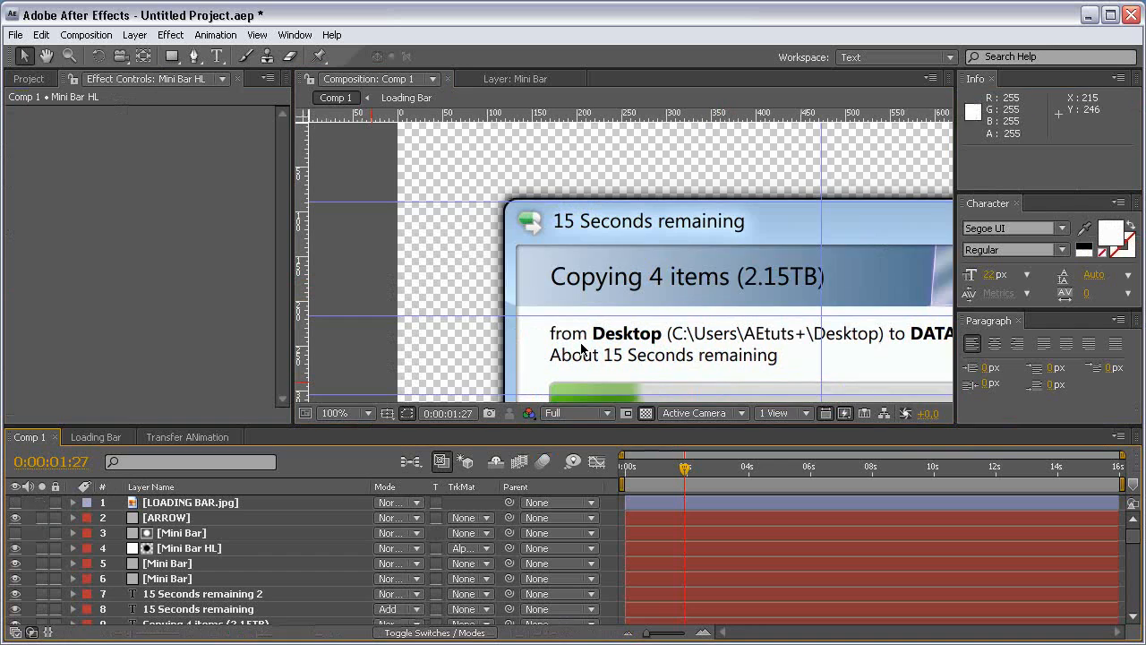
# Step: Examine the recreated window's minimize, maximize and close buttons up close and then the window as a whole
pyautogui.press('`')
pyautogui.press('space')
pyautogui.moveTo(1061, 335); pyautogui.dragTo(716, 341)
pyautogui.scroll(2, 719, 333)
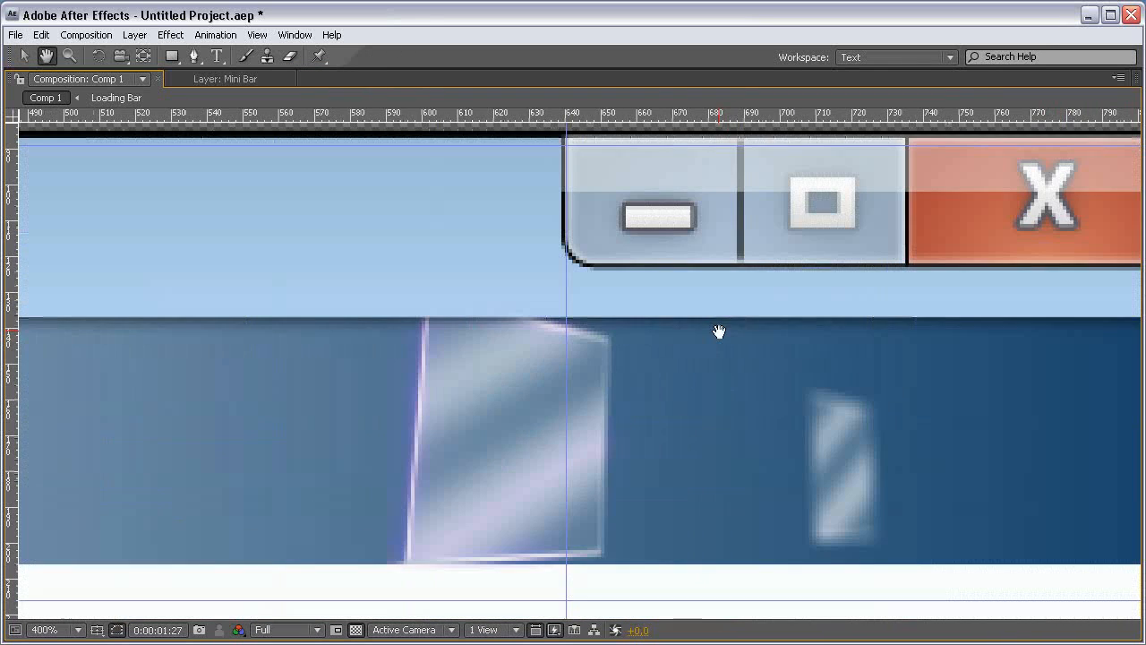
pyautogui.moveTo(749, 249); pyautogui.dragTo(622, 365)
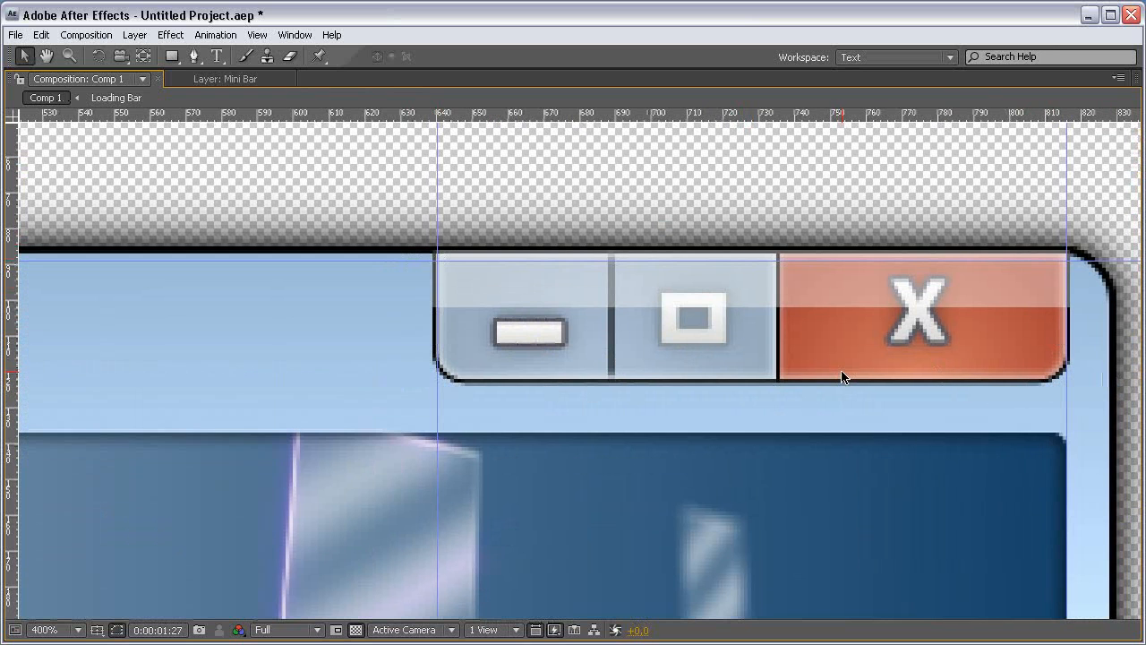
pyautogui.press(',')
pyautogui.press(',')
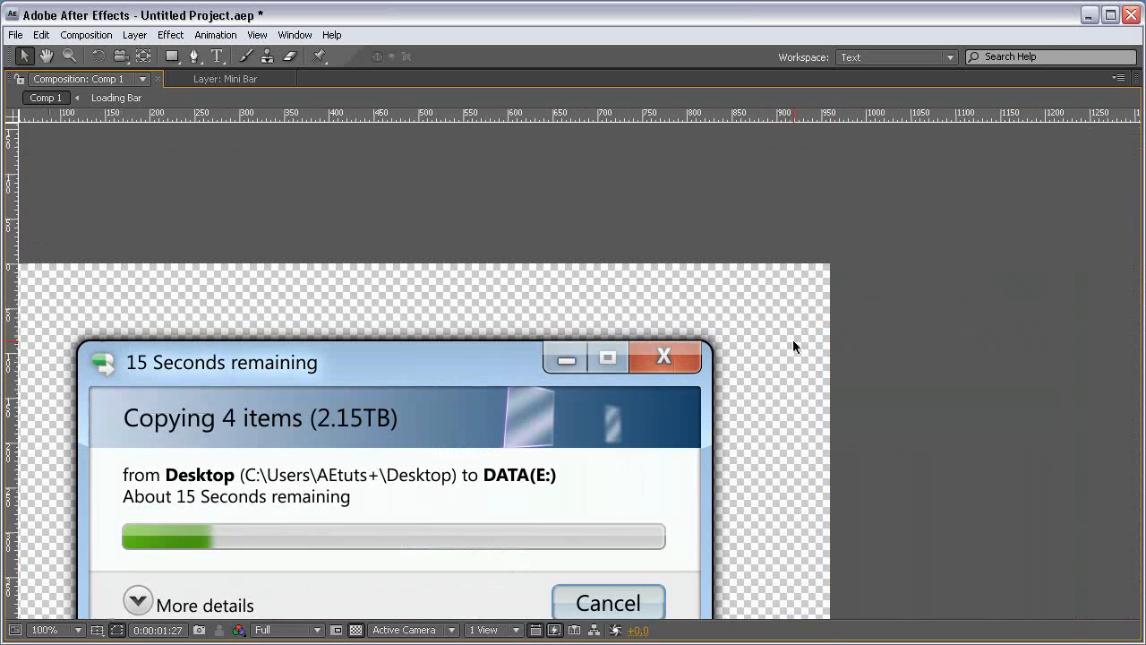
pyautogui.press('`')
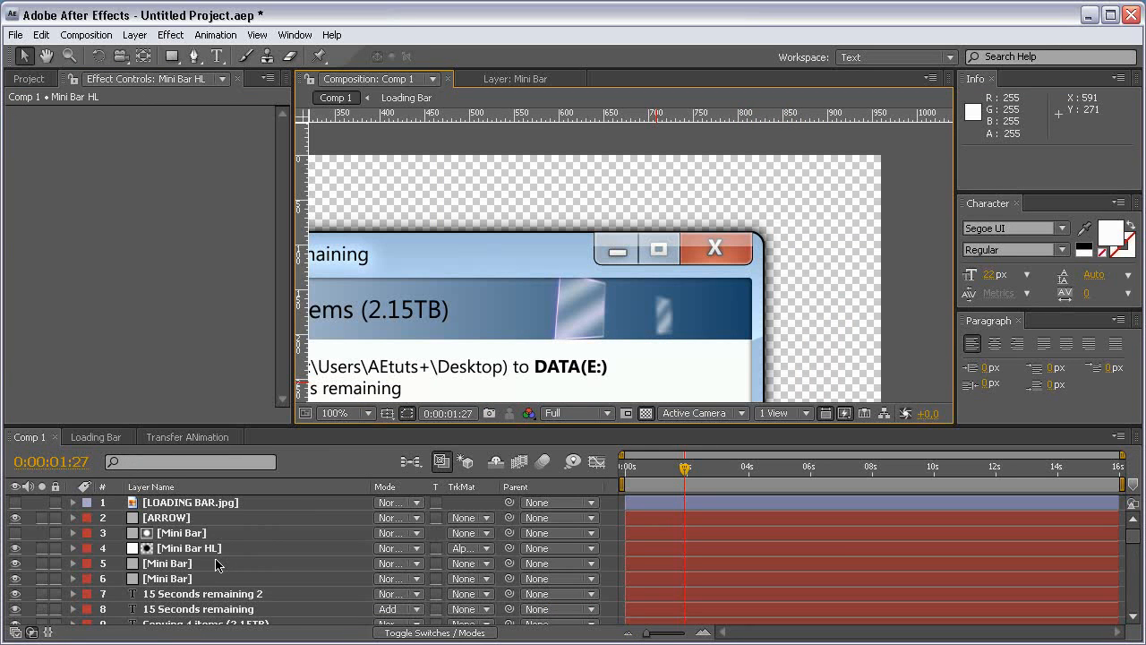
# Step: Duplicate the Inner Window layer and set the copy's blending mode to Normal
pyautogui.scroll(-5, 216, 564)
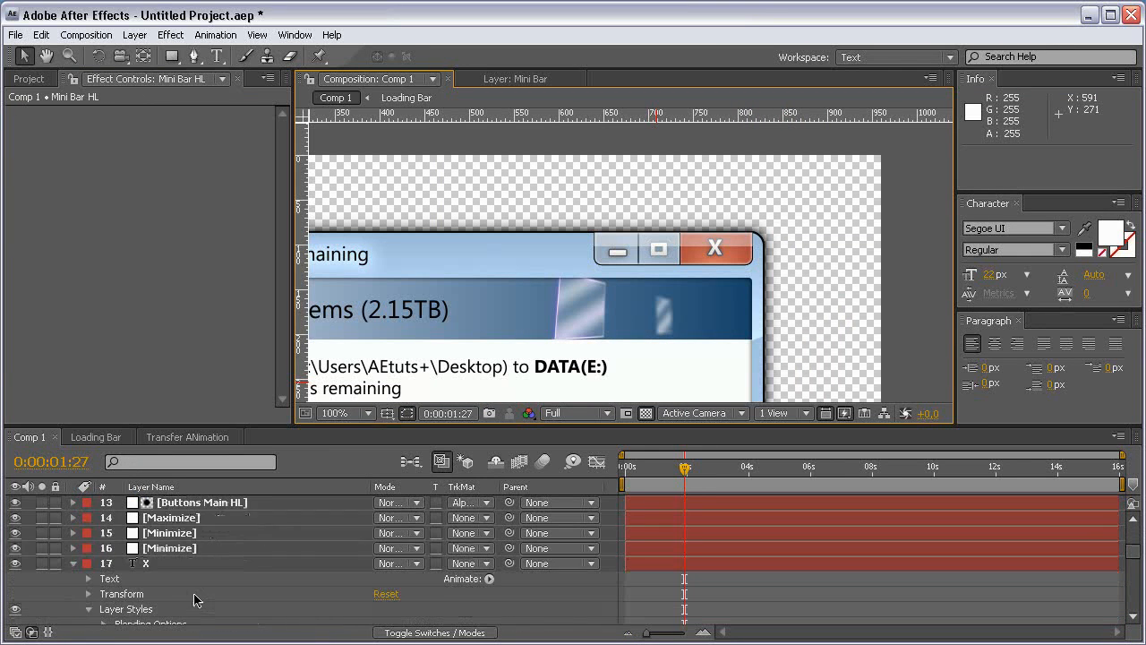
pyautogui.click(75, 522)
pyautogui.scroll(-3, 170, 548)
pyautogui.scroll(1, 170, 548)
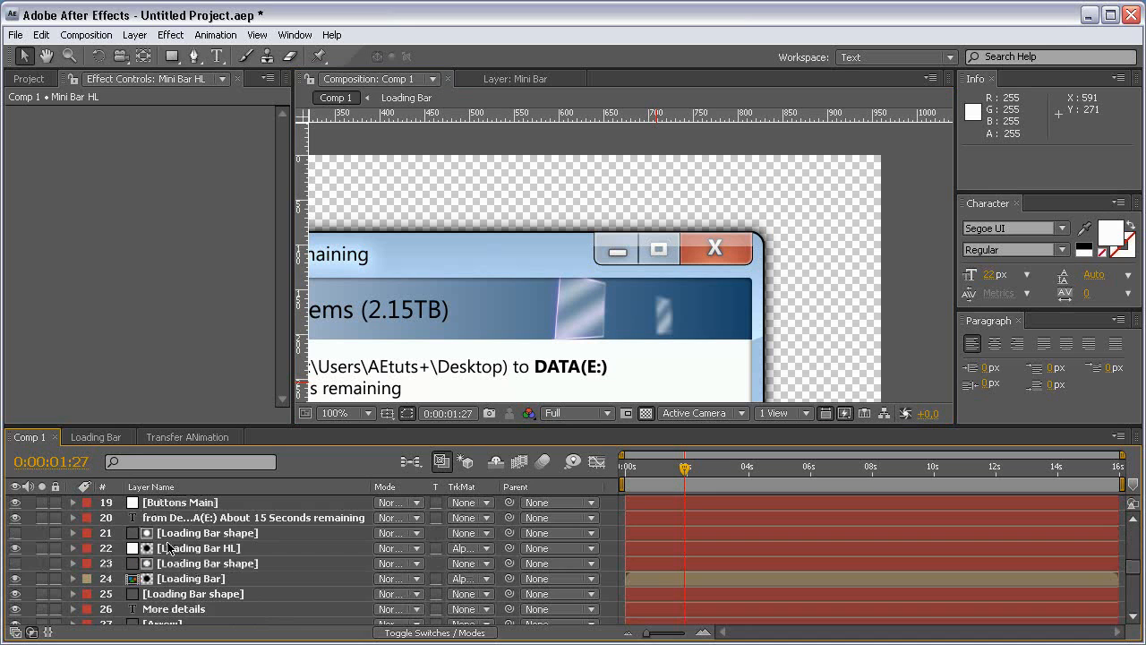
pyautogui.click(189, 548)
pyautogui.scroll(-3, 199, 564)
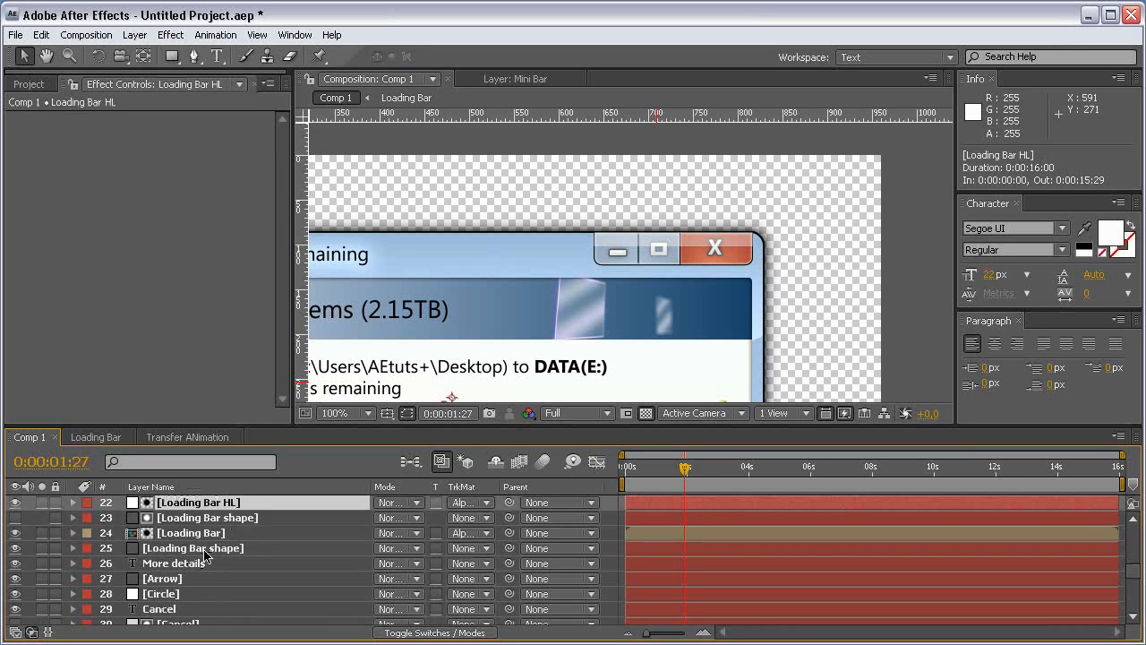
pyautogui.click(199, 582)
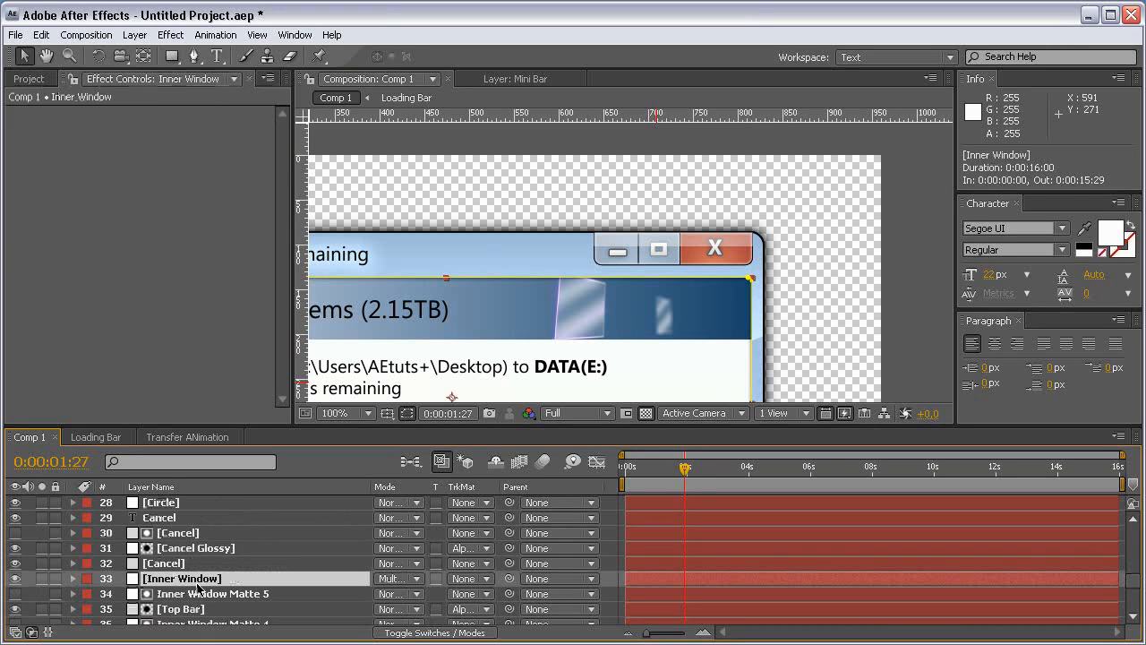
pyautogui.hotkey('ctrl', 'd')
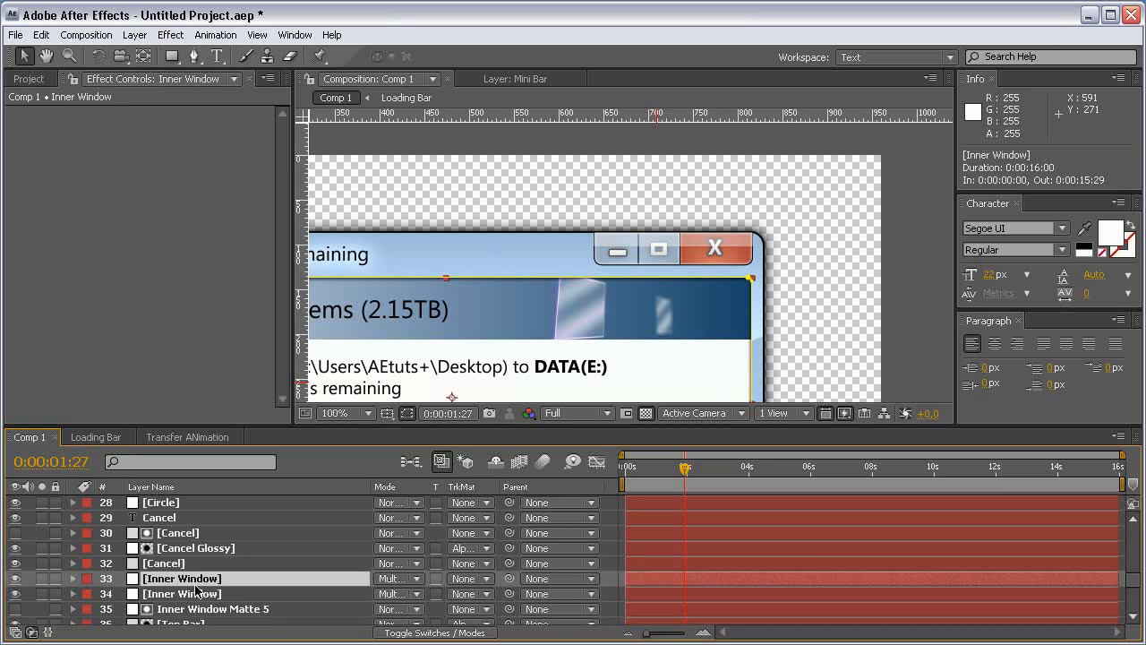
pyautogui.click(411, 579)
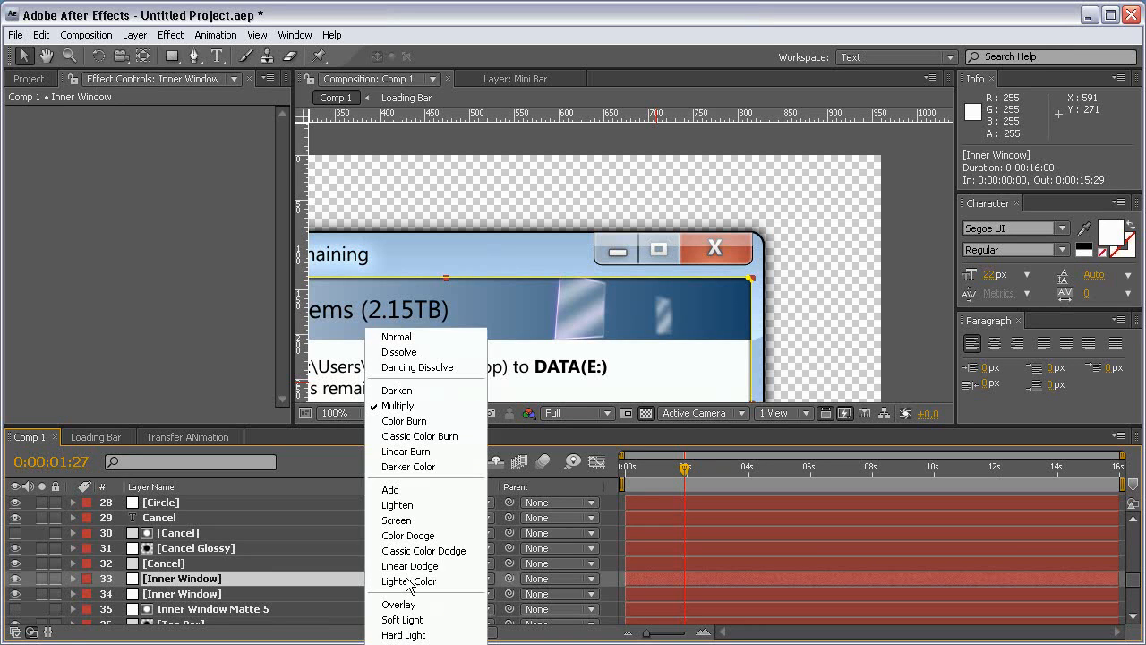
pyautogui.click(418, 338)
# Step: Delete the layer styles from the duplicated Inner Window layer, keeping its mask
pyautogui.press('m')
pyautogui.press('m')
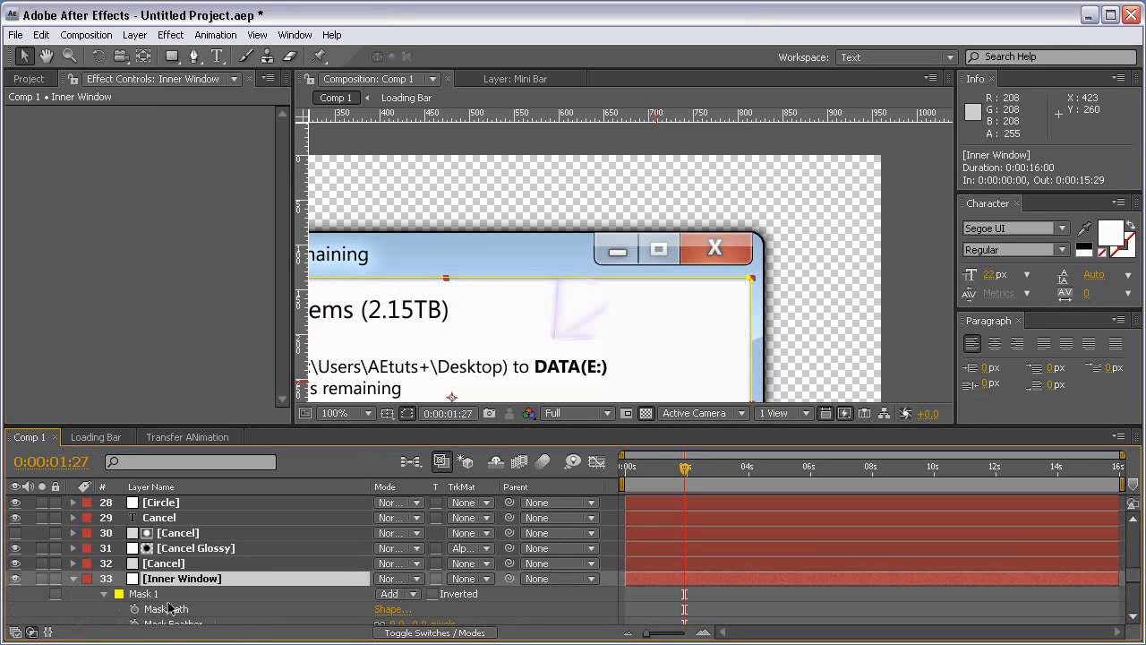
pyautogui.press('u')
pyautogui.press('u')
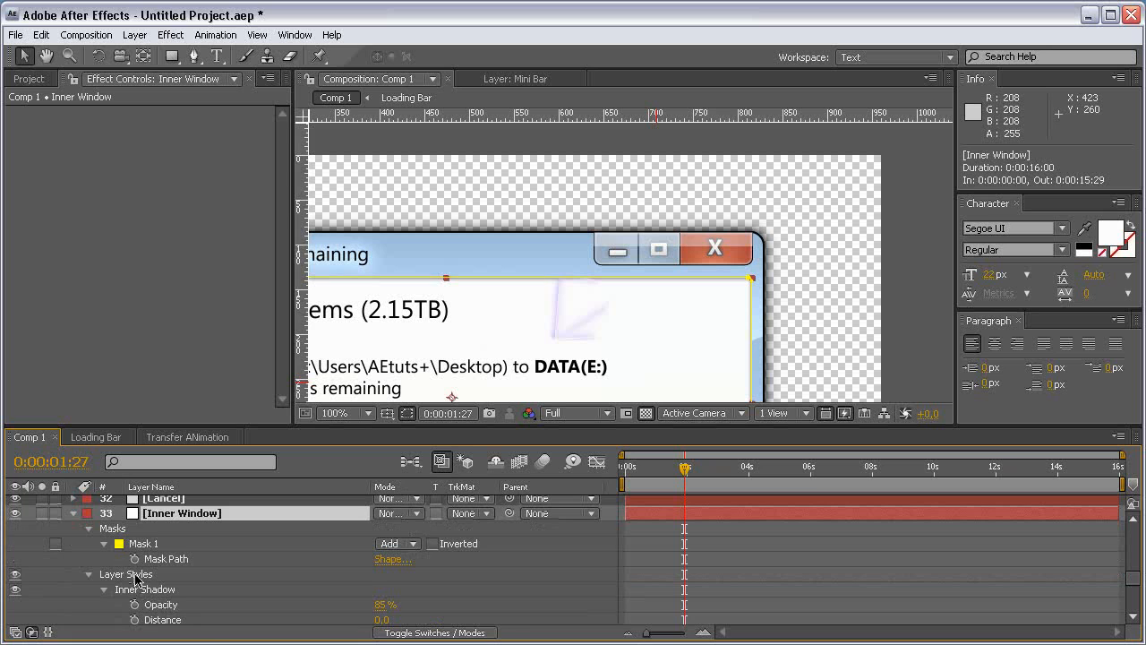
pyautogui.click(135, 575)
pyautogui.press('Delete')
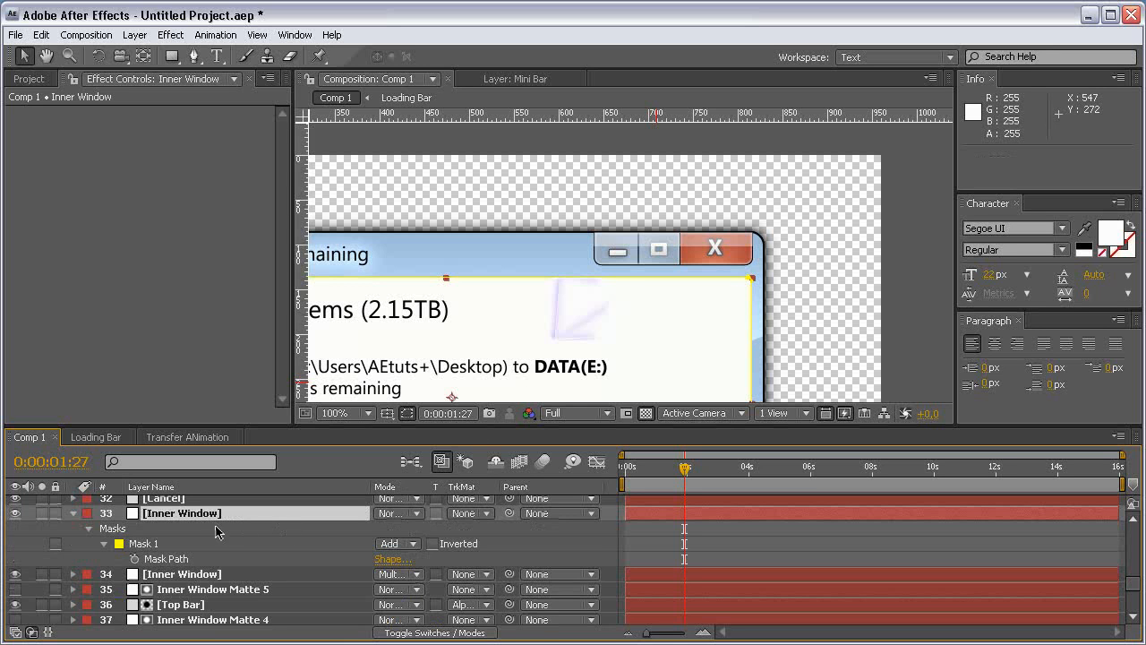
# Step: Duplicate Mask 1 on the upper Inner Window layer and set Mask 2 to Subtract
pyautogui.click(152, 546)
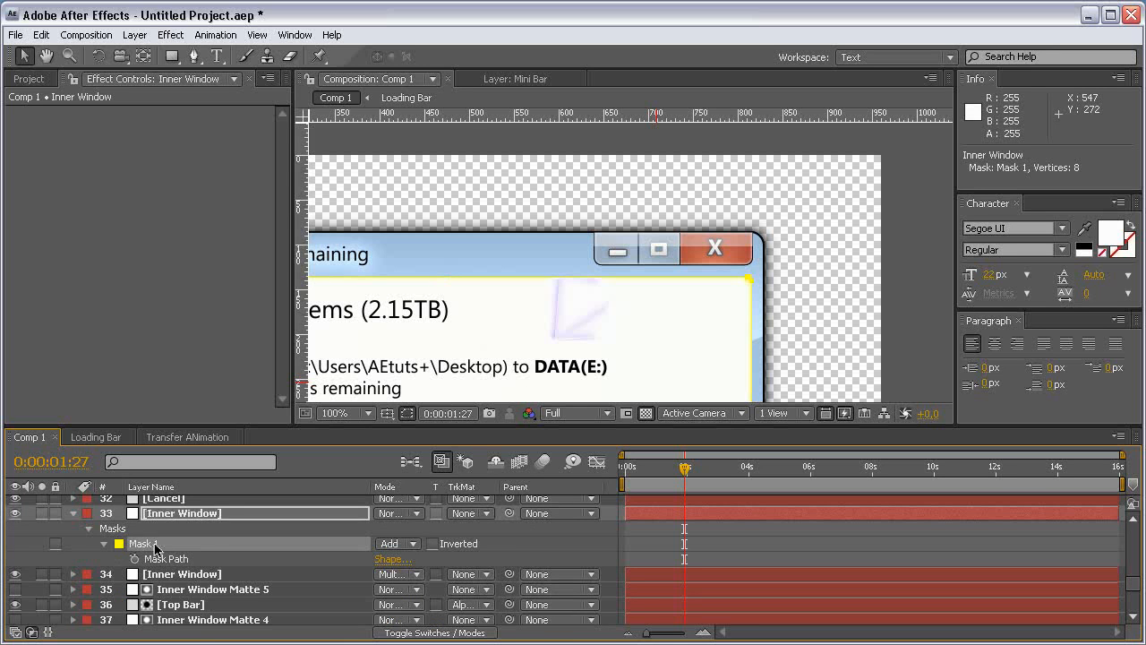
pyautogui.hotkey('ctrl', 'd')
pyautogui.click(400, 574)
pyautogui.click(408, 591)
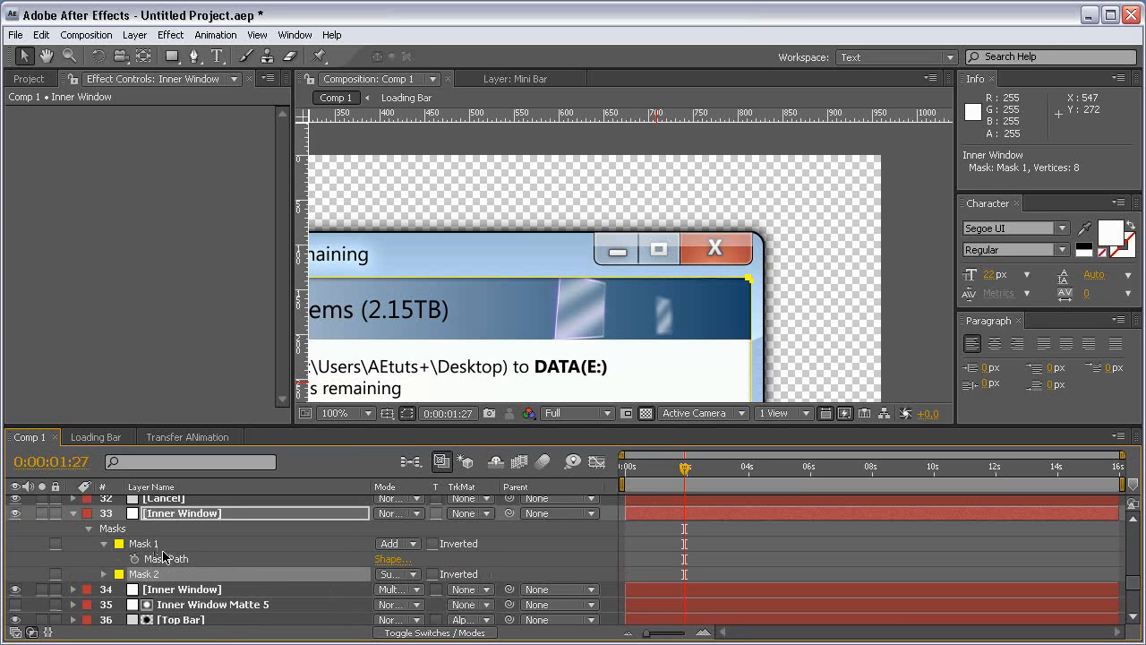
# Step: Expand Mask 1 of the upper Inner Window layer by 1 pixel to form a thin white outline
pyautogui.press('m')
pyautogui.press('m')
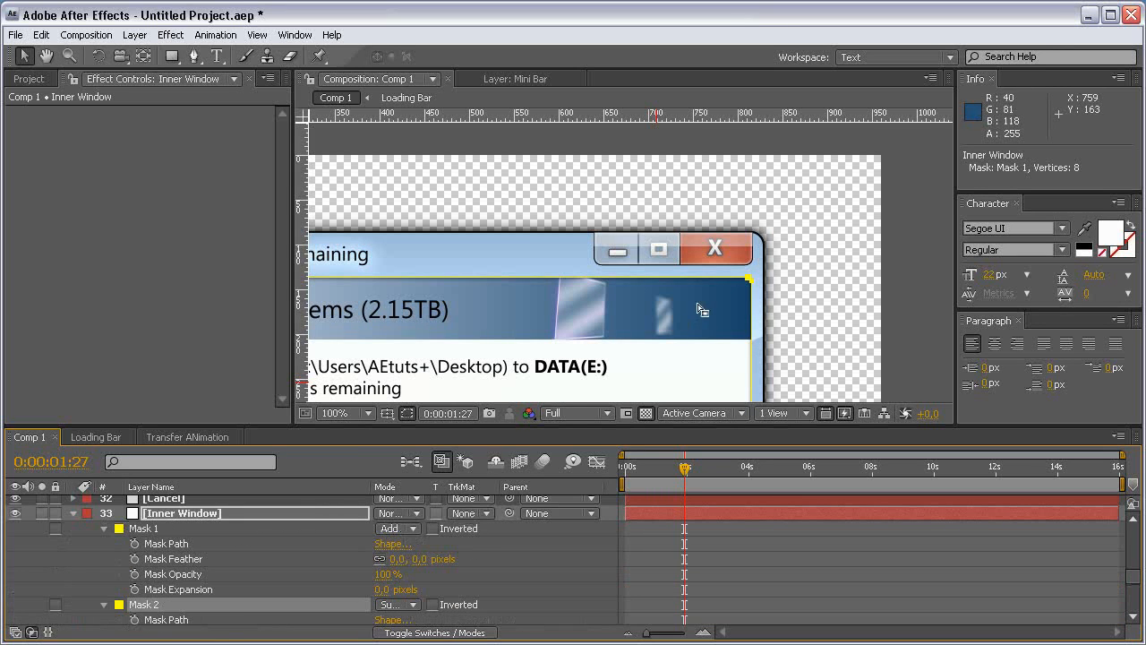
pyautogui.scroll(2, 701, 309)
pyautogui.moveTo(755, 327); pyautogui.dragTo(722, 287)
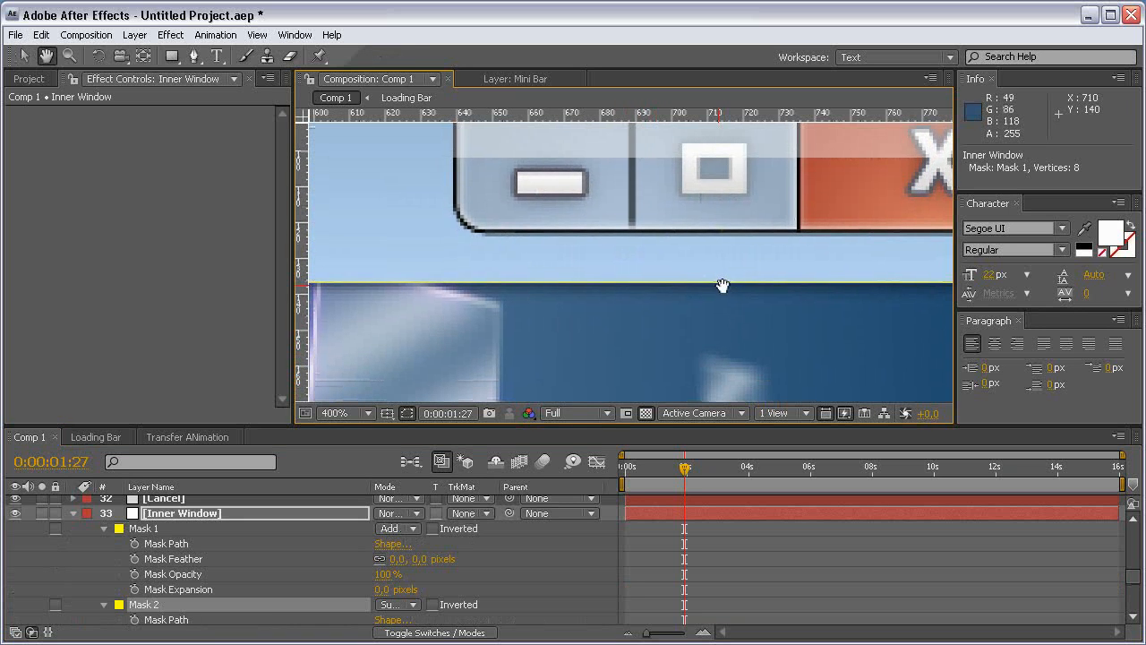
pyautogui.moveTo(382, 590); pyautogui.dragTo(386, 589)
pyautogui.click(448, 589)
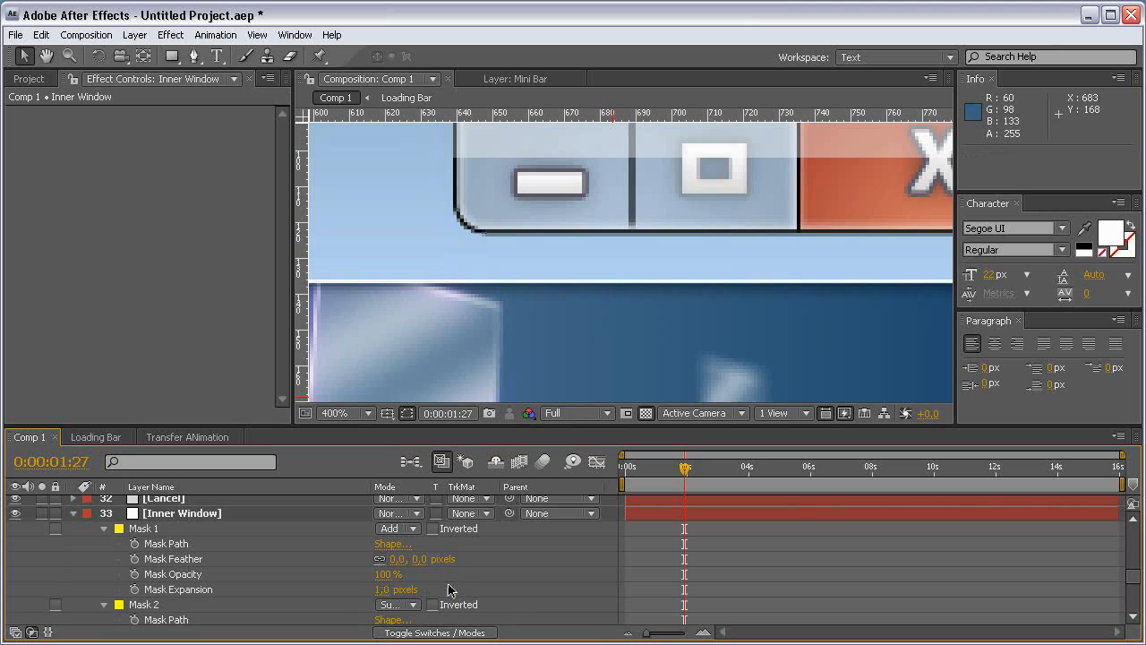
pyautogui.scroll(-2, 750, 284)
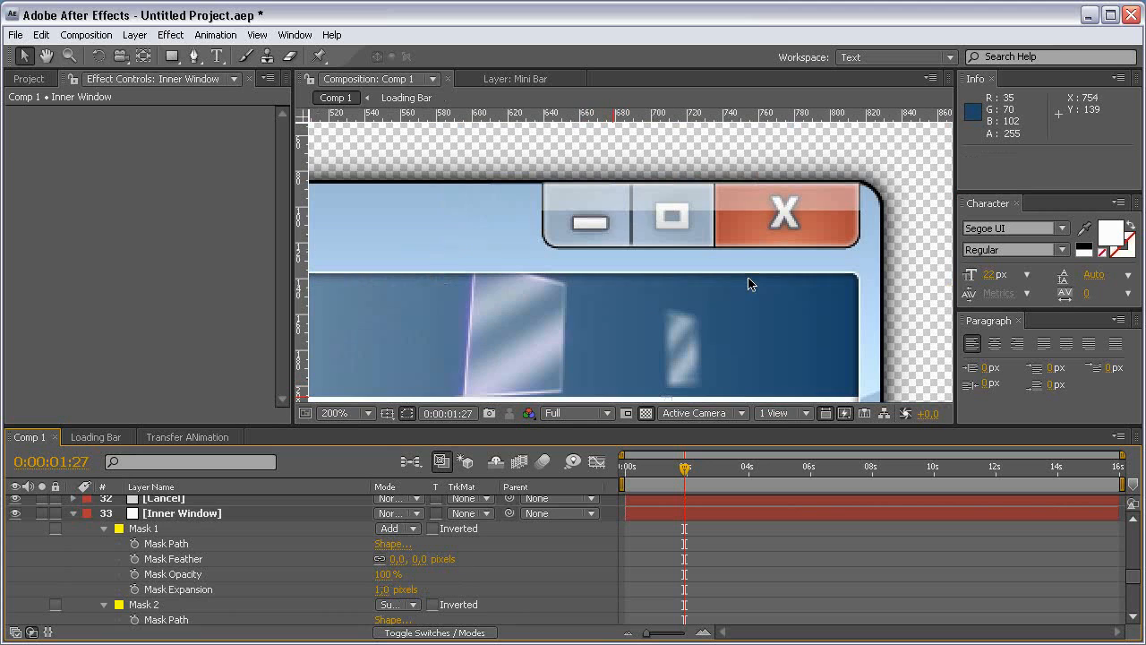
# Step: Set the outline Inner Window layer's opacity to 50% and check the outline across the top of the copy window
pyautogui.click(240, 516)
pyautogui.press('t')
pyautogui.click(388, 528)
pyautogui.write('50')
pyautogui.press('Return')
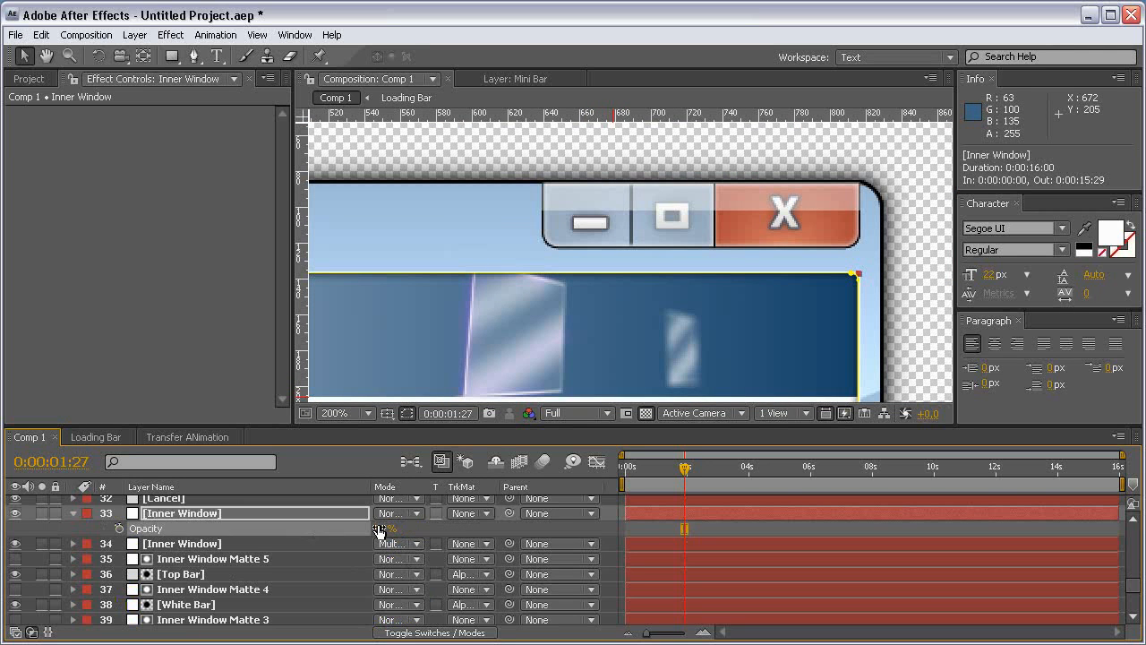
pyautogui.press('`')
pyautogui.press('space')
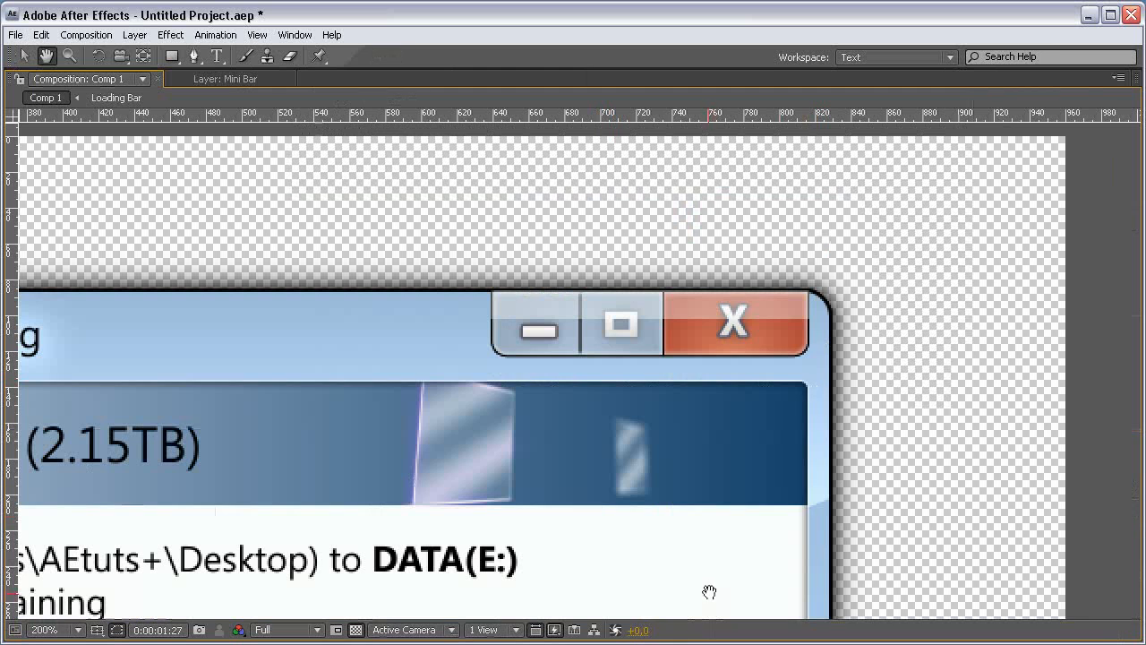
pyautogui.moveTo(708, 591); pyautogui.dragTo(967, 323)
pyautogui.moveTo(499, 315); pyautogui.dragTo(975, 537)
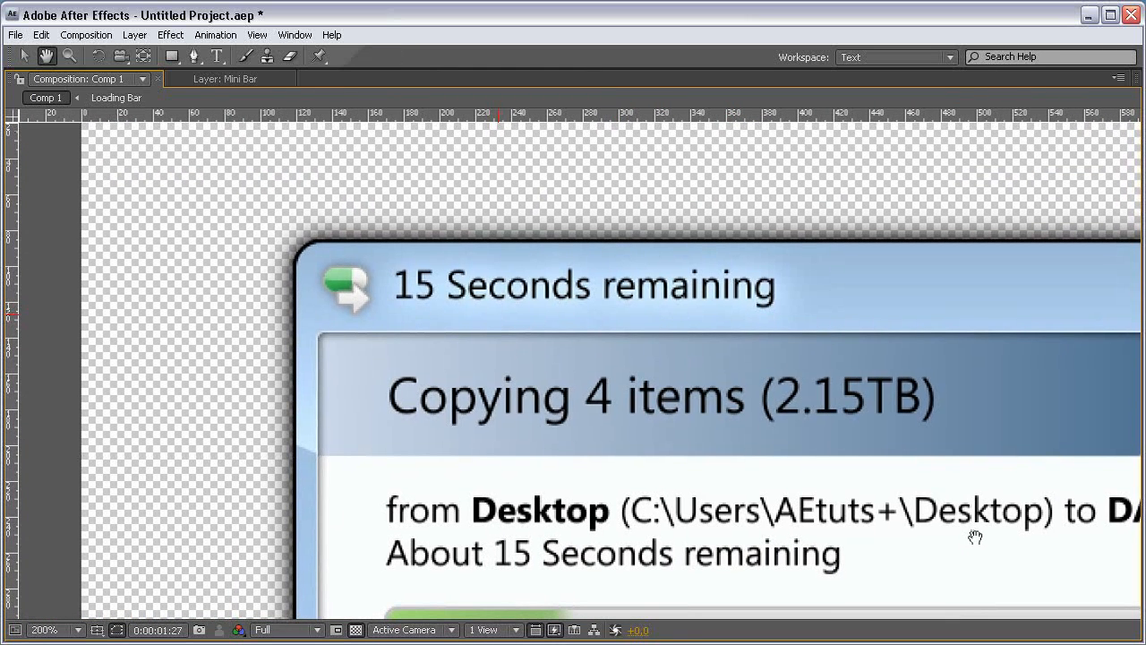
pyautogui.press(',')
pyautogui.press('`')
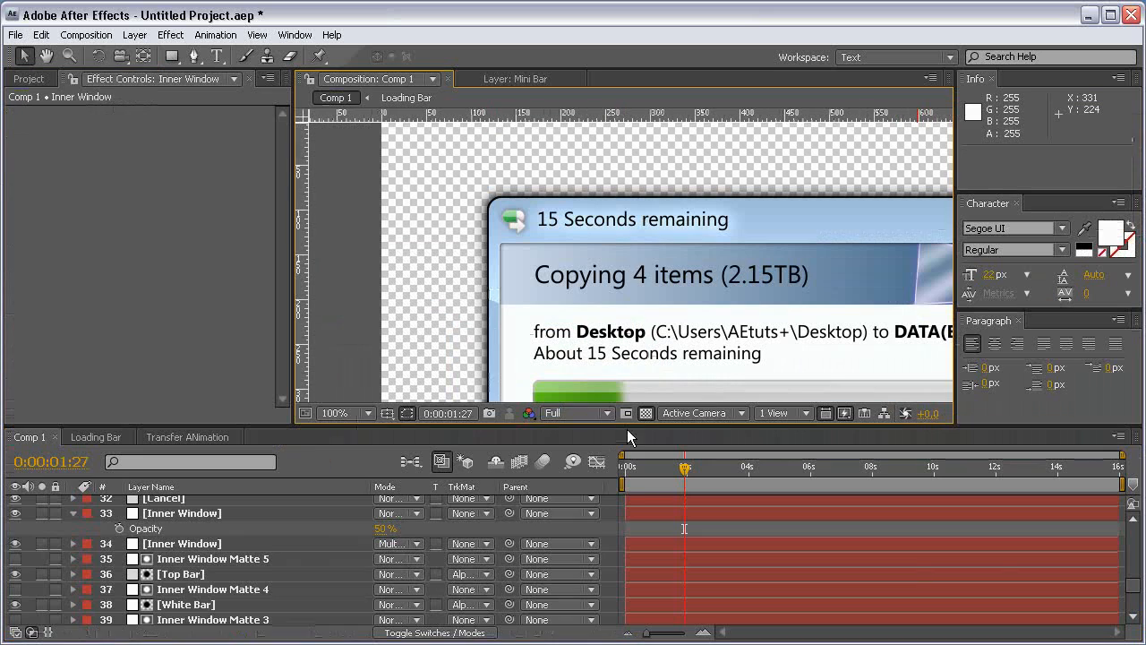
# Step: Identify the Base + shadow layer directly below Base HL by soloing it, and rename its solid as Base Line
pyautogui.scroll(-3, 77, 517)
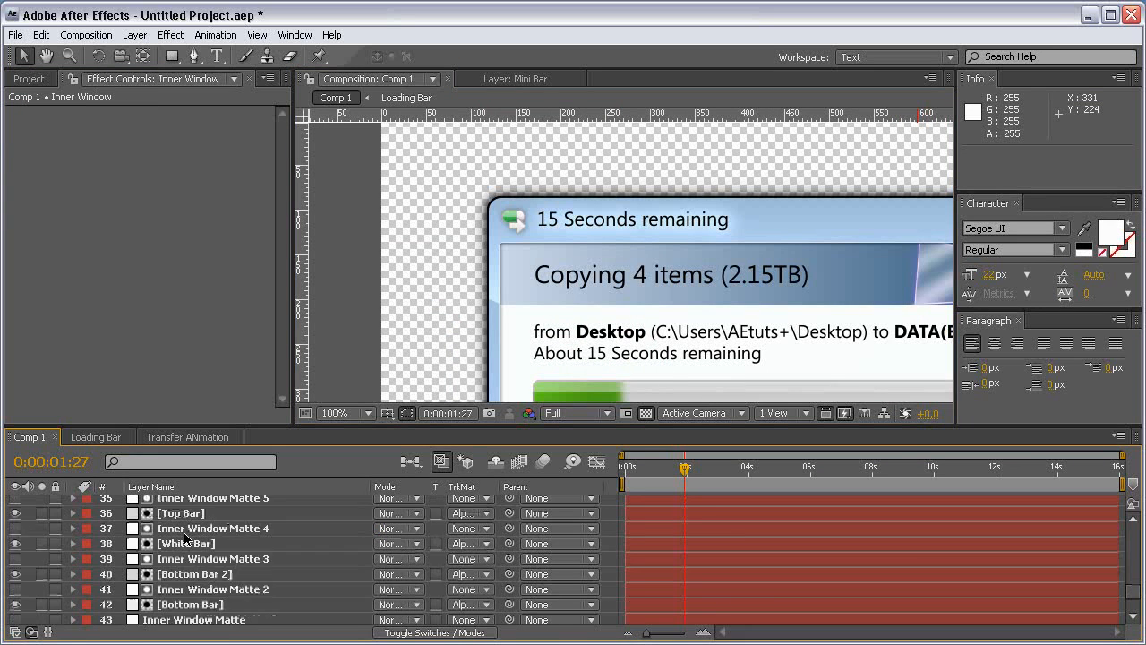
pyautogui.click(34, 604)
pyautogui.click(42, 600)
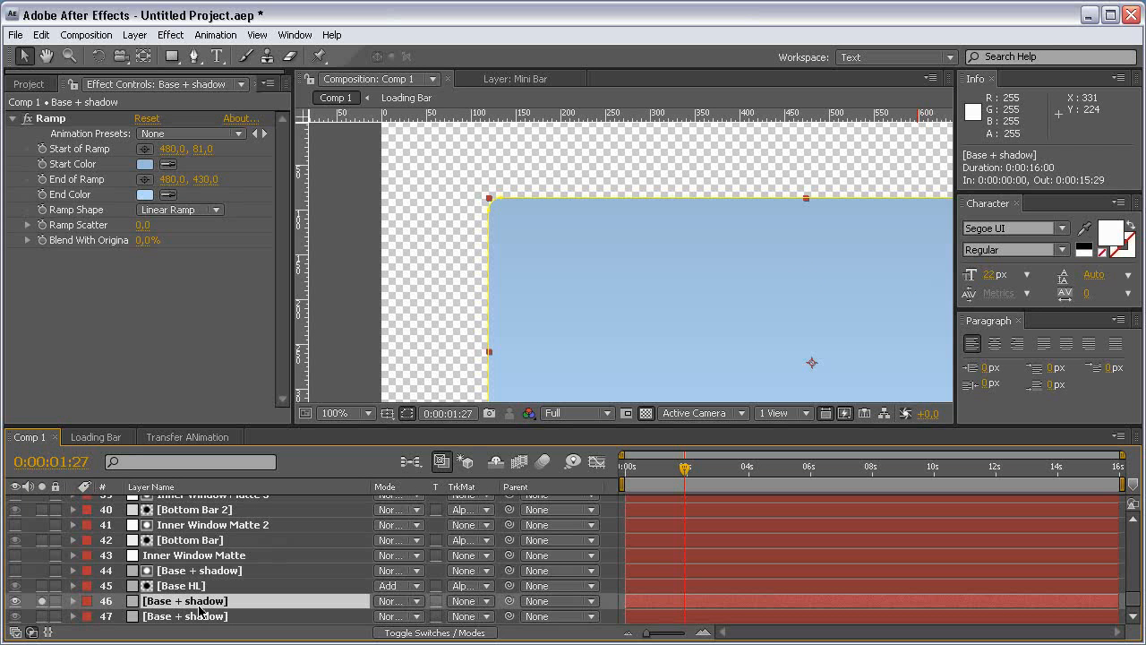
pyautogui.click(42, 616)
pyautogui.moveTo(43, 613); pyautogui.dragTo(41, 605)
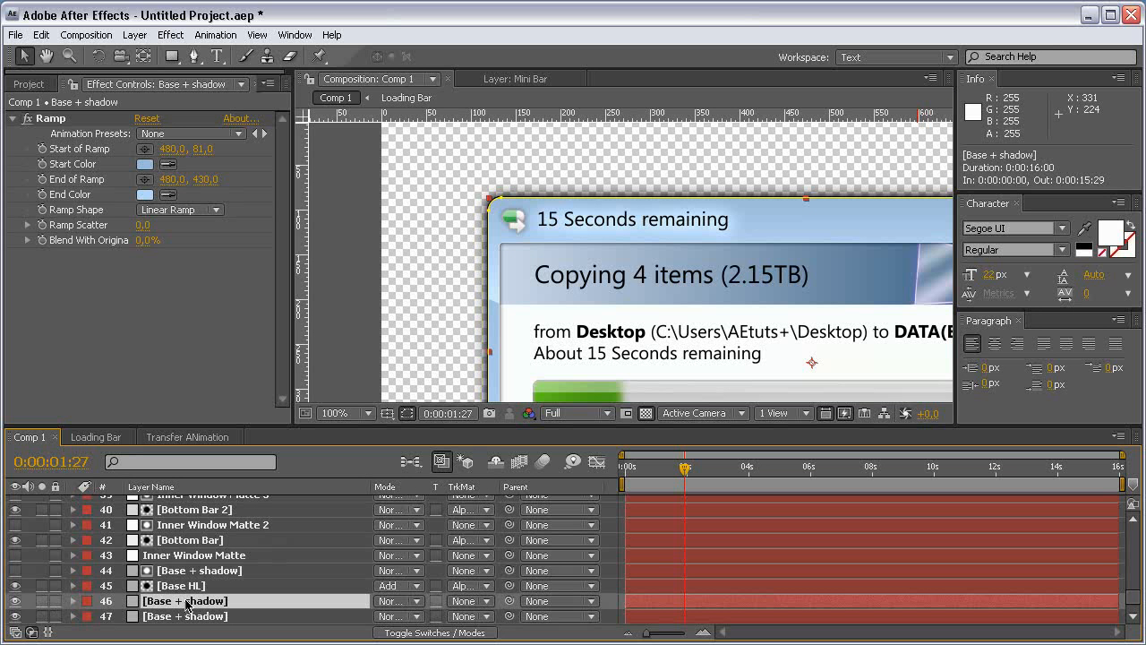
pyautogui.hotkey('ctrl', 'shift', 'y')
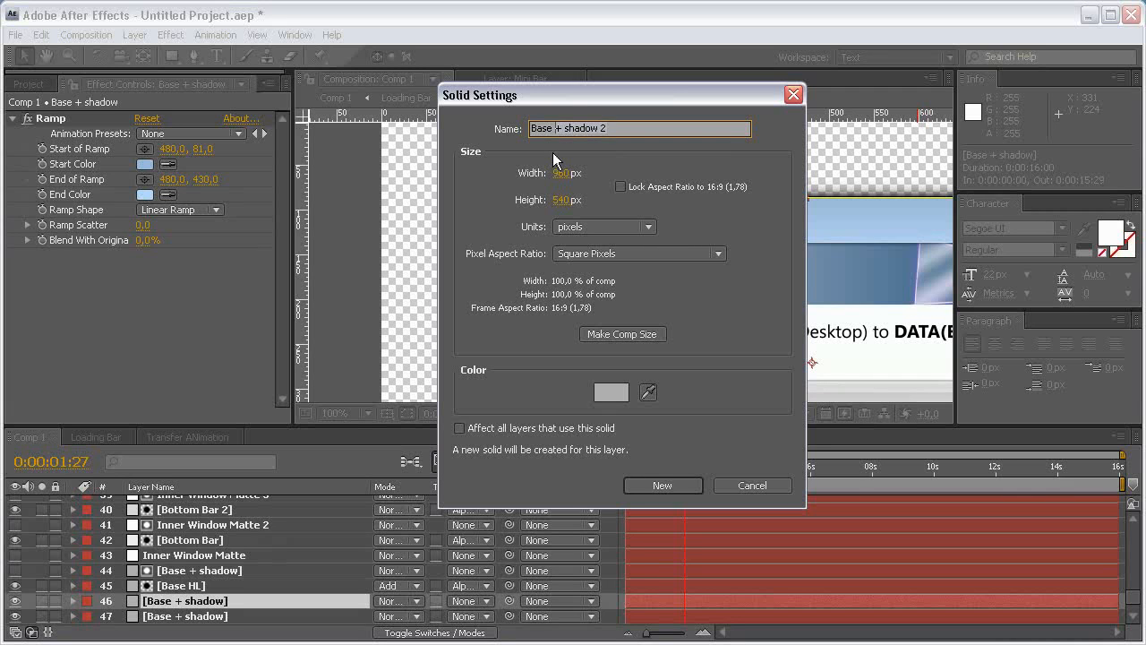
pyautogui.write('Base Line')
pyautogui.press('Return')
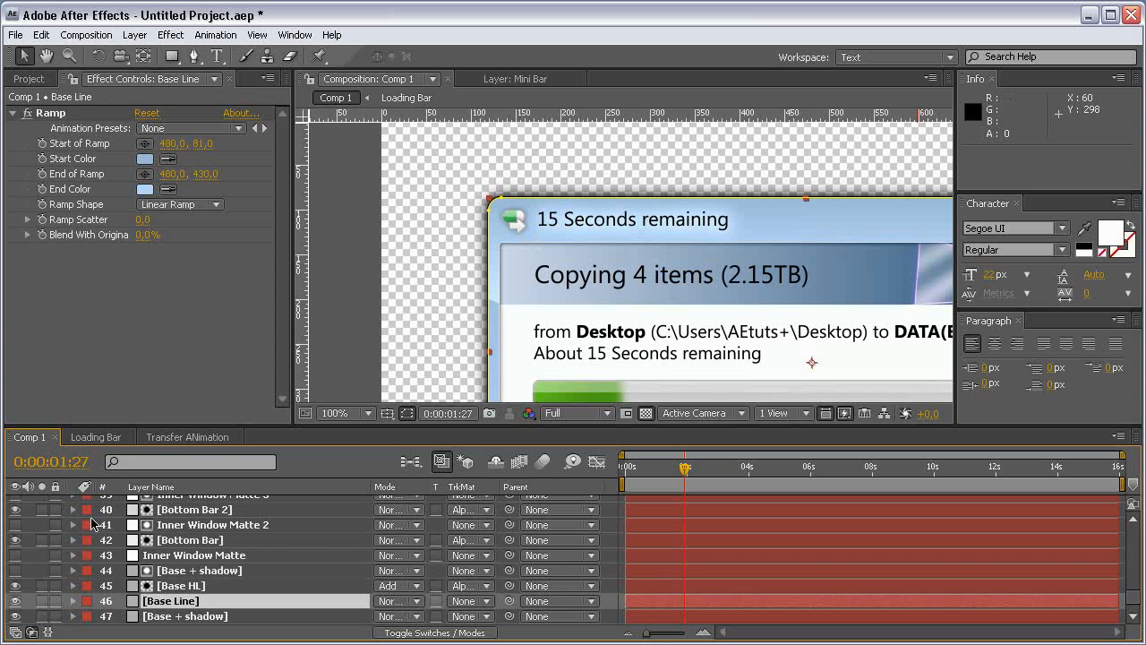
# Step: Solo the Base Line layer and delete its Ramp effect
pyautogui.click(41, 602)
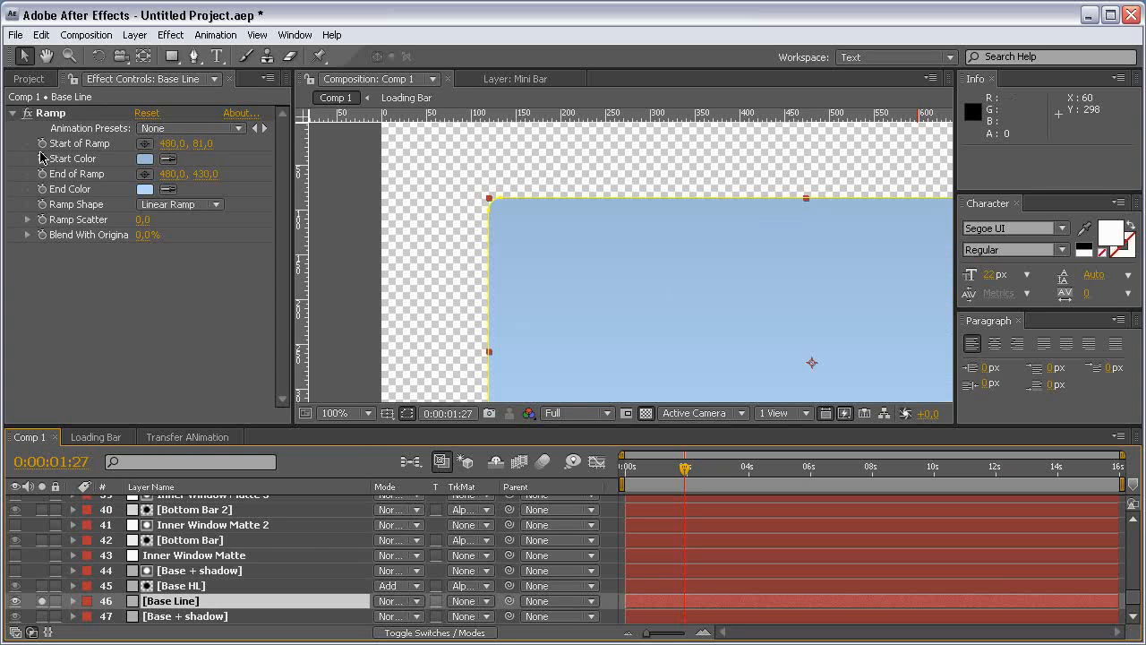
pyautogui.click(51, 114)
pyautogui.press('Delete')
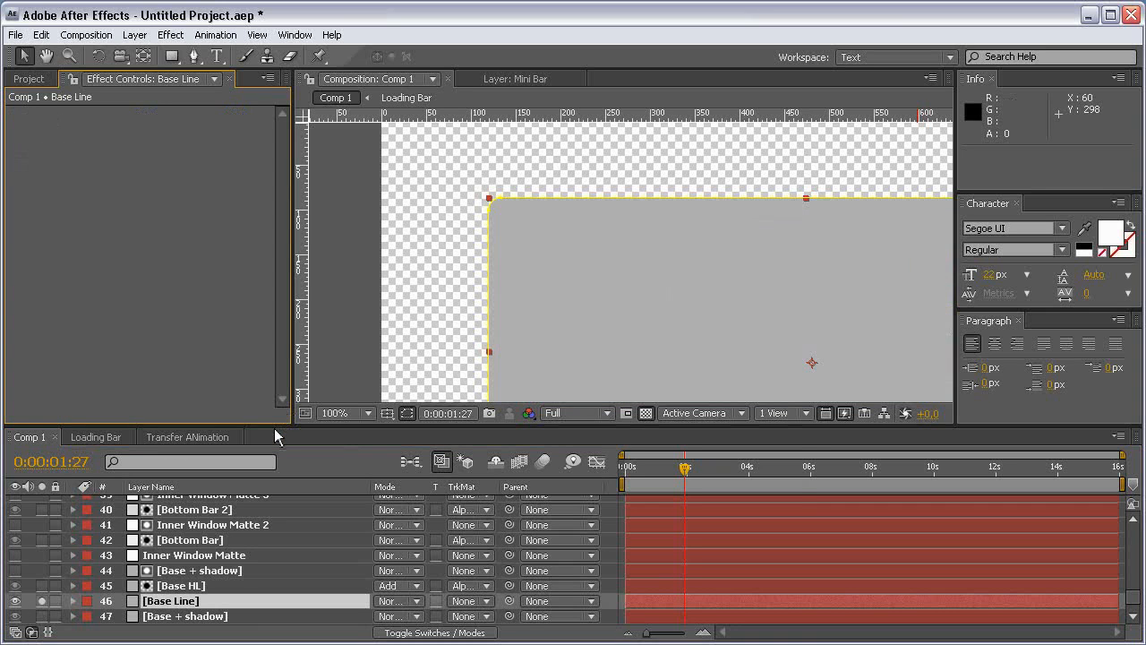
# Step: Change the Base Line solid's color to white
pyautogui.hotkey('ctrl', 'shift', 'y')
pyautogui.click(611, 392)
pyautogui.moveTo(251, 335); pyautogui.dragTo(179, 292)
pyautogui.press('Return')
pyautogui.press('Return')
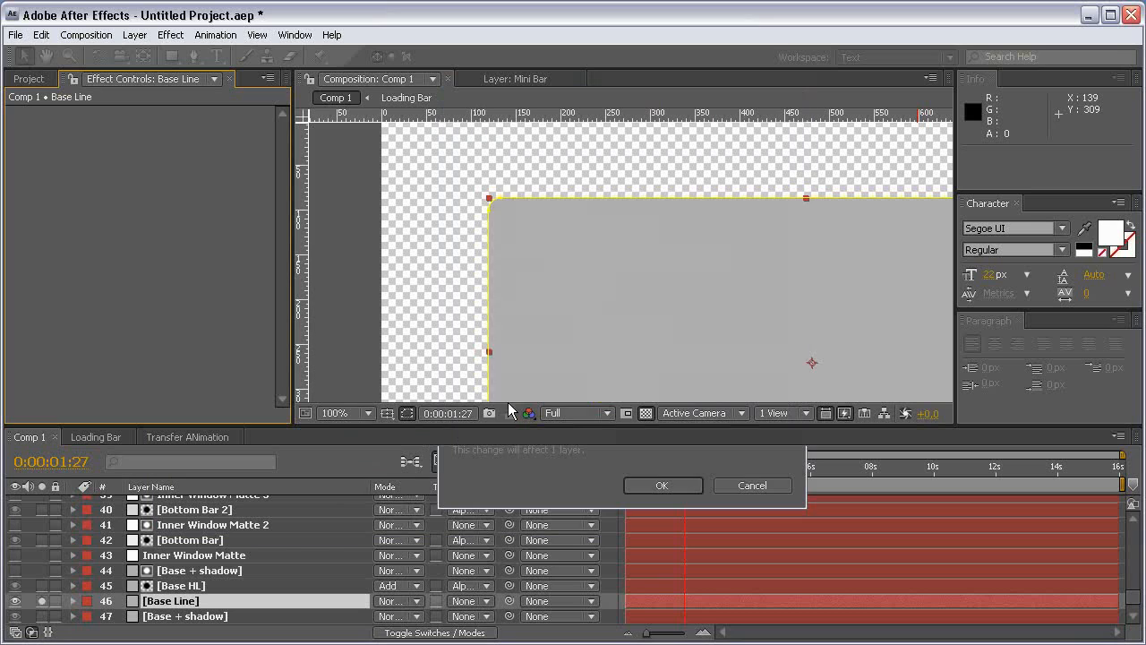
# Step: Duplicate Base Line's Mask 1, set Mask 2 to Subtract, and turn off the layer's solo
pyautogui.press('m')
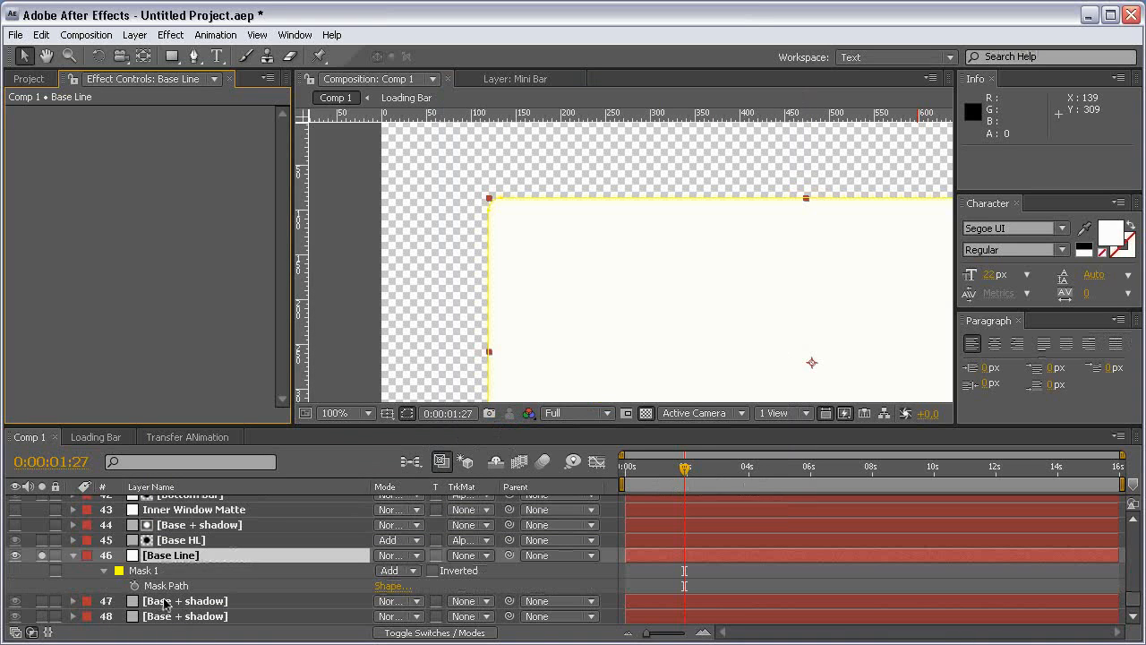
pyautogui.click(163, 586)
pyautogui.hotkey('ctrl', 'd')
pyautogui.click(414, 616)
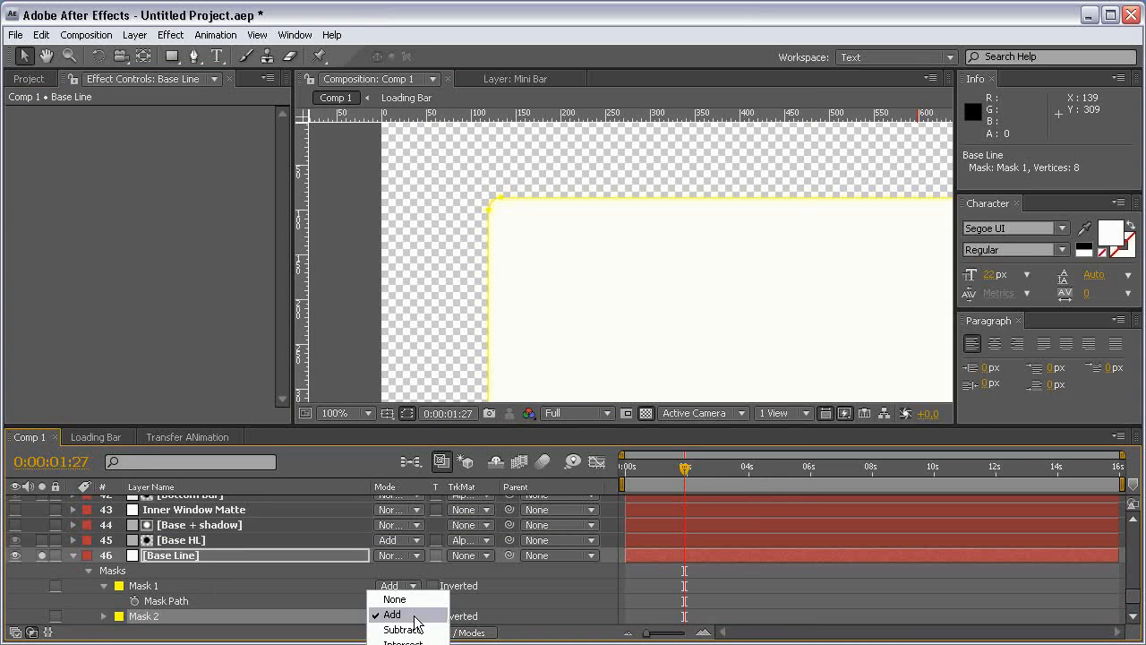
pyautogui.click(394, 624)
pyautogui.click(168, 587)
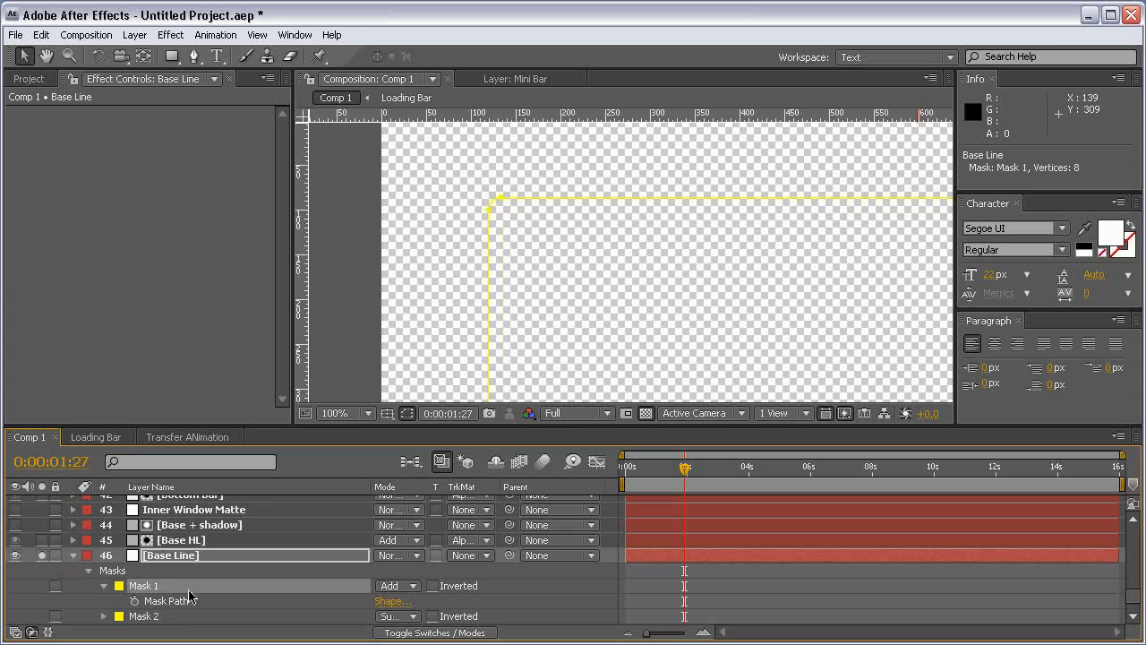
pyautogui.click(170, 616)
pyautogui.press('m')
pyautogui.press('m')
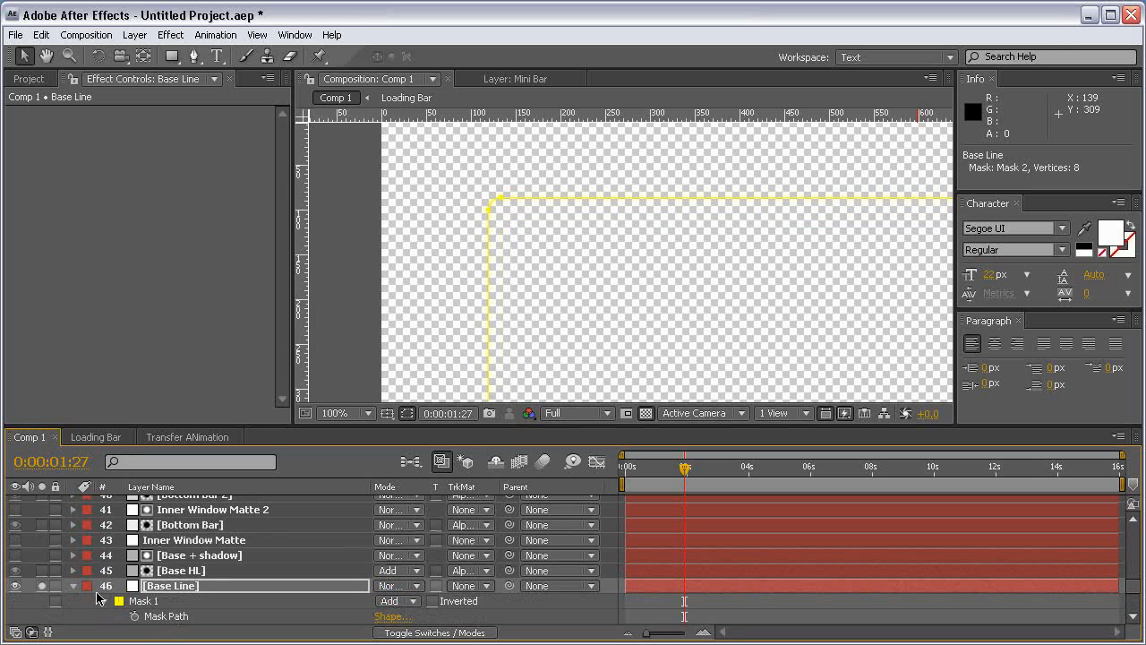
pyautogui.click(42, 586)
# Step: Reveal all mask properties of the Base Line layer with the window's upper-left corner magnified to 400%
pyautogui.scroll(3, 471, 243)
pyautogui.moveTo(471, 243); pyautogui.dragTo(841, 346)
pyautogui.press('m')
pyautogui.press('m')
pyautogui.scroll(-3, 410, 591)
pyautogui.scroll(-1, 394, 607)
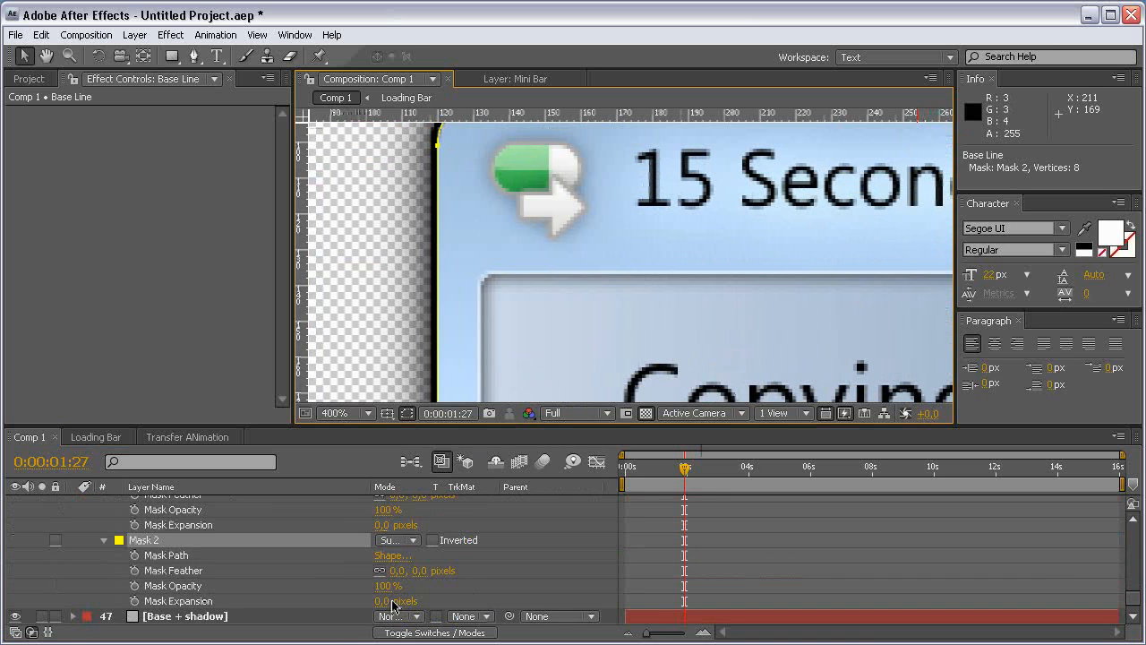
pyautogui.moveTo(392, 605); pyautogui.dragTo(358, 606)
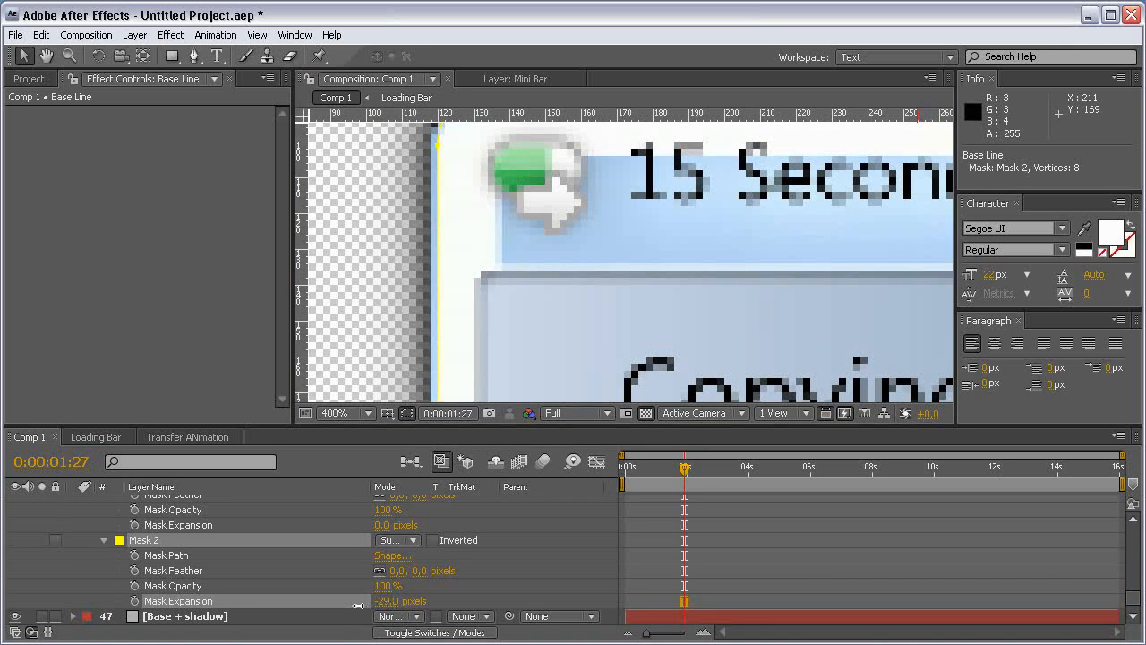
pyautogui.hotkey('ctrl', 'z')
pyautogui.click(387, 601)
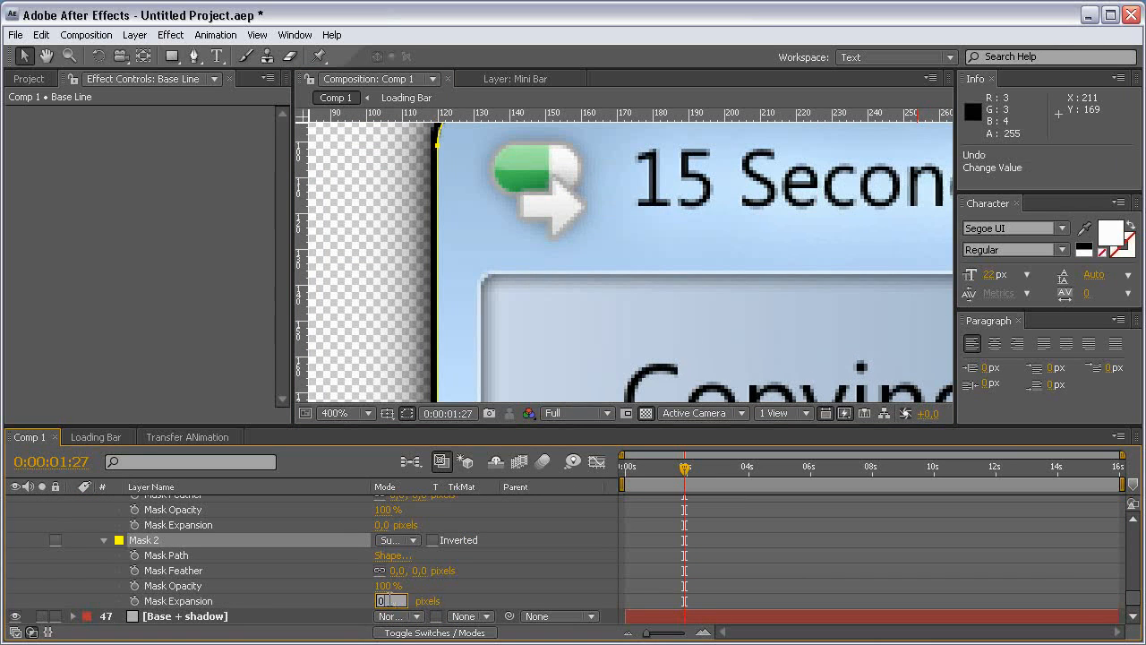
pyautogui.write('4')
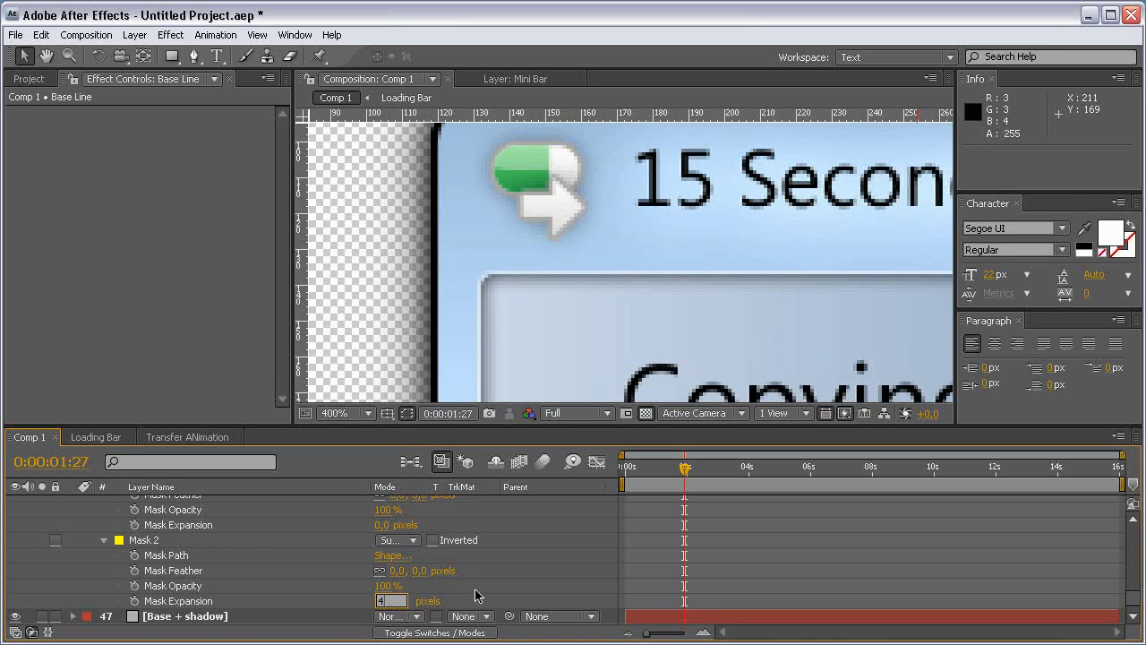
pyautogui.press('Return')
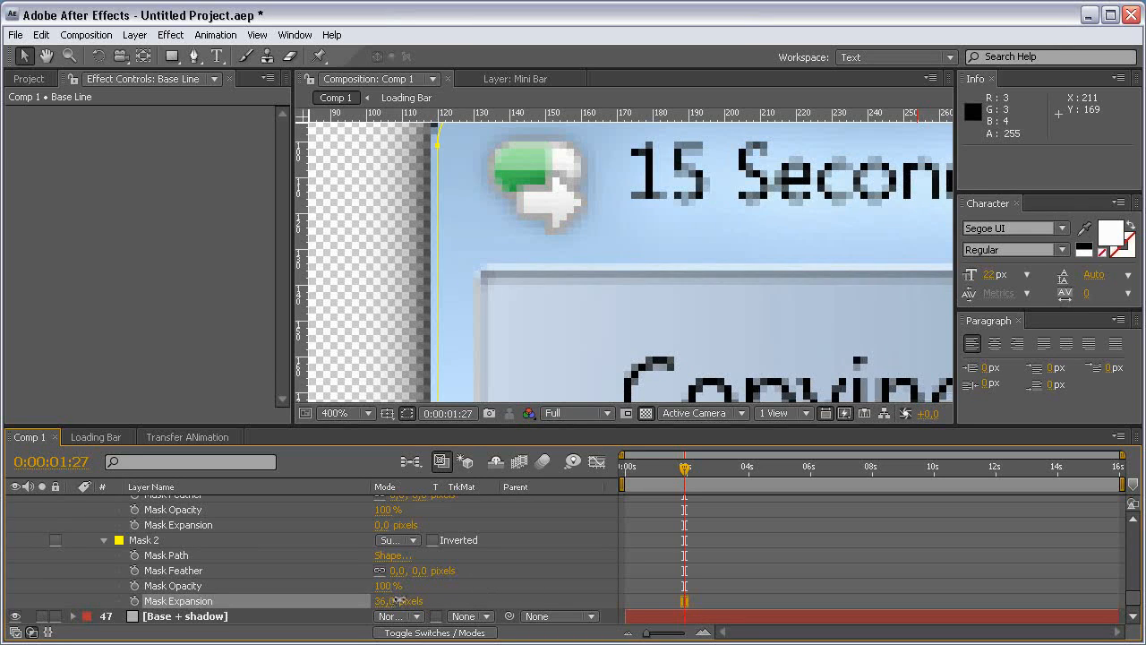
pyautogui.click(394, 601)
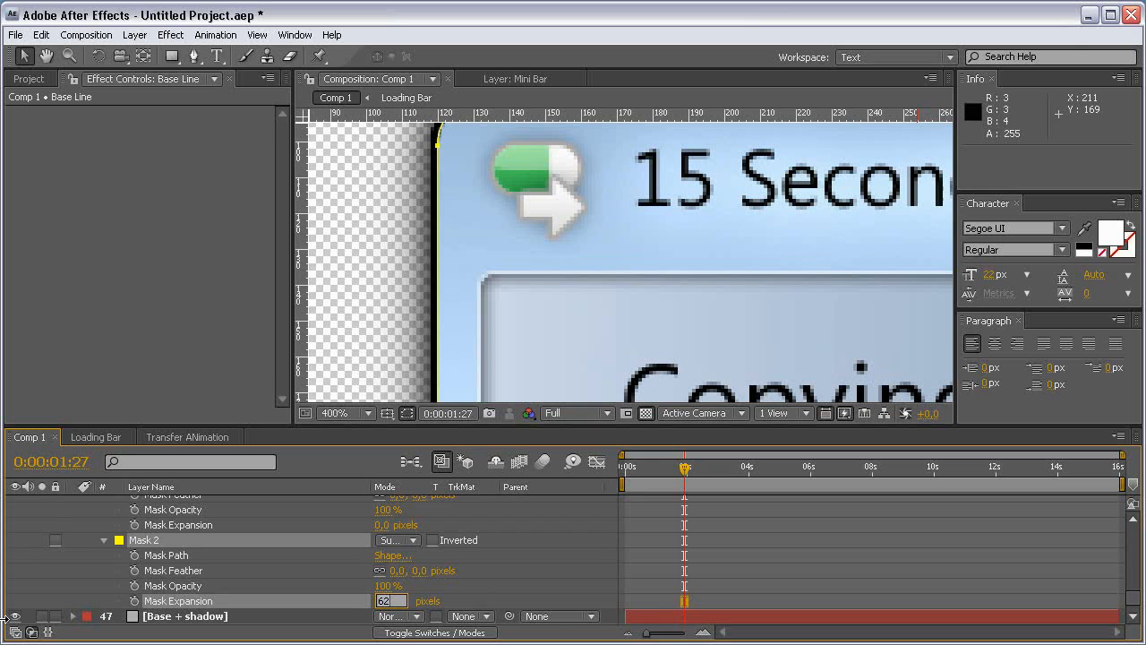
pyautogui.press('Return')
# Step: Set the Mask Expansion of Base Line's Mask 2 to -1 pixel
pyautogui.click(385, 601)
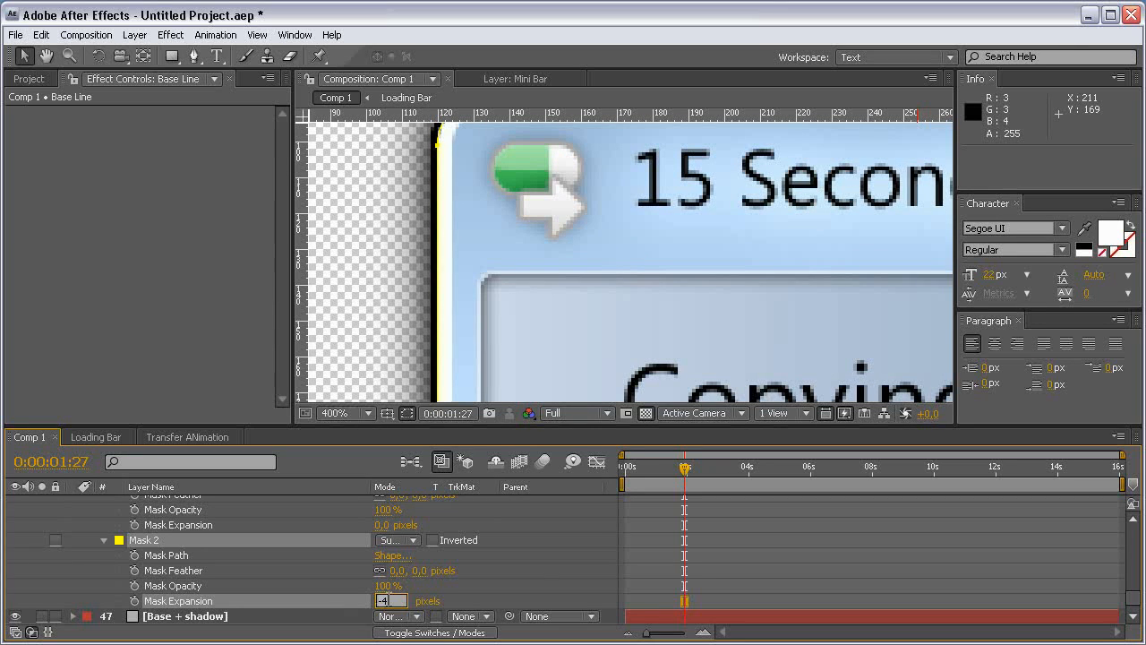
pyautogui.write('-1')
pyautogui.press('Return')
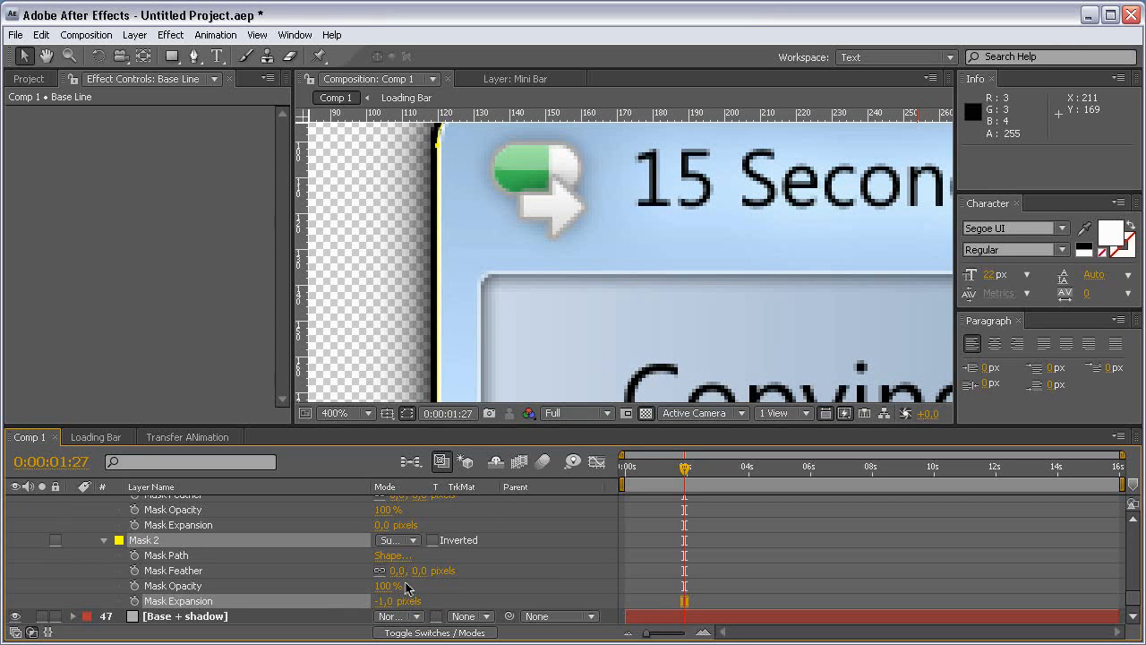
# Step: Lower the Base Line layer's opacity to 50% and deselect the layer
pyautogui.press('t')
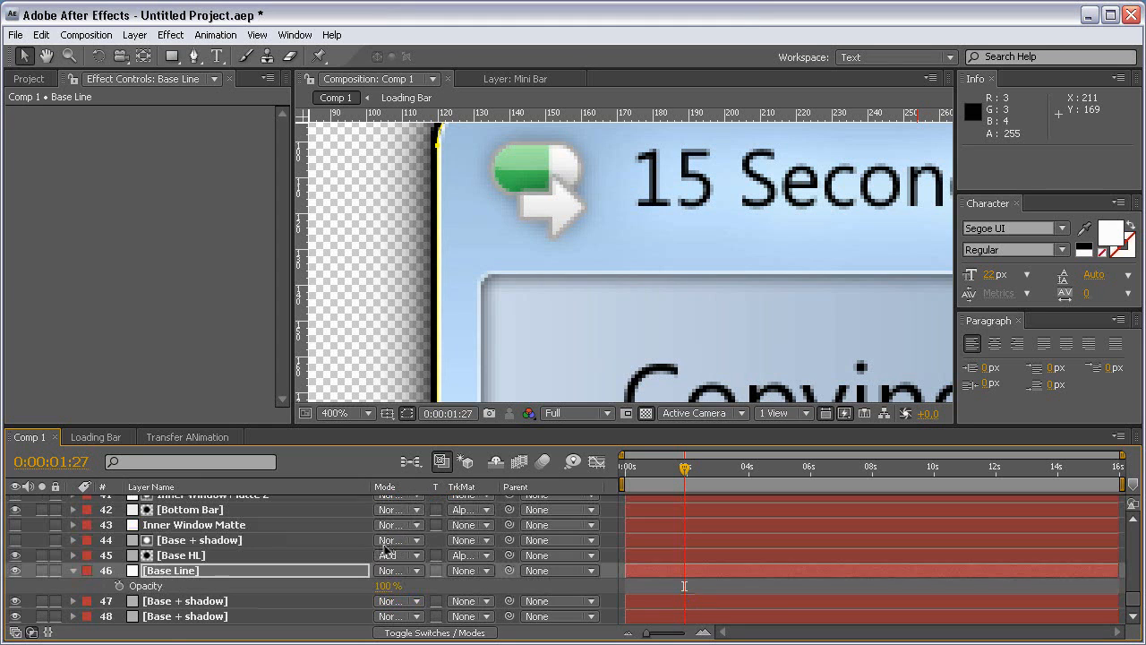
pyautogui.click(377, 588)
pyautogui.write('50')
pyautogui.press('Return')
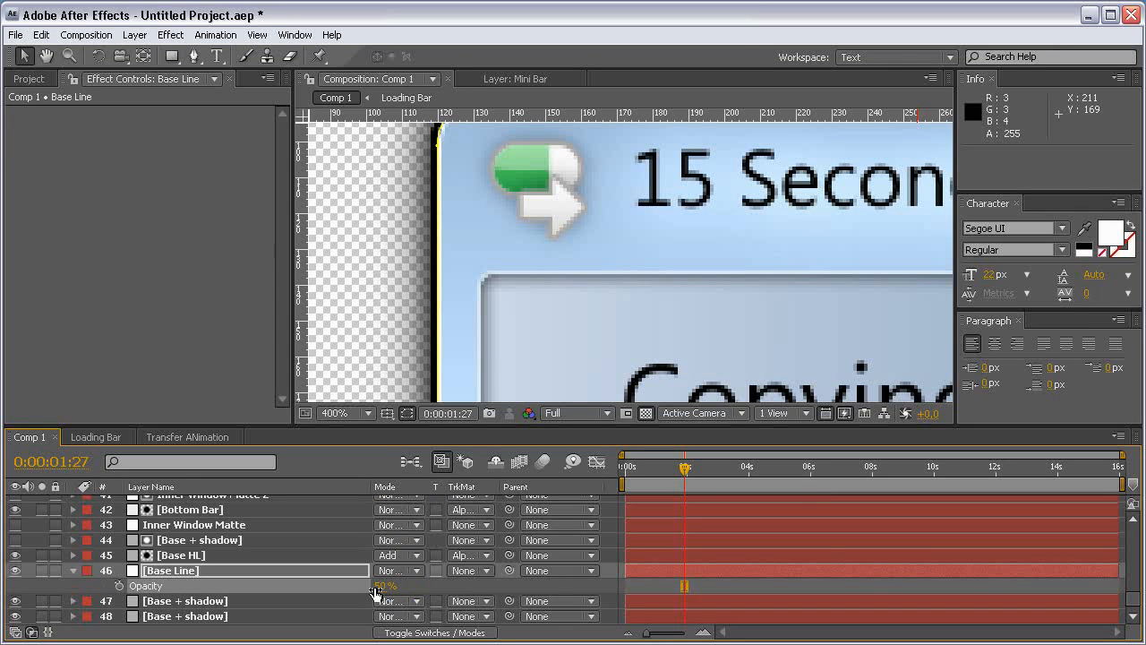
pyautogui.click(571, 584)
# Step: Examine the base outline along the whole window and around the title bar buttons in an enlarged composition view
pyautogui.scroll(-1, 571, 263)
pyautogui.press('`')
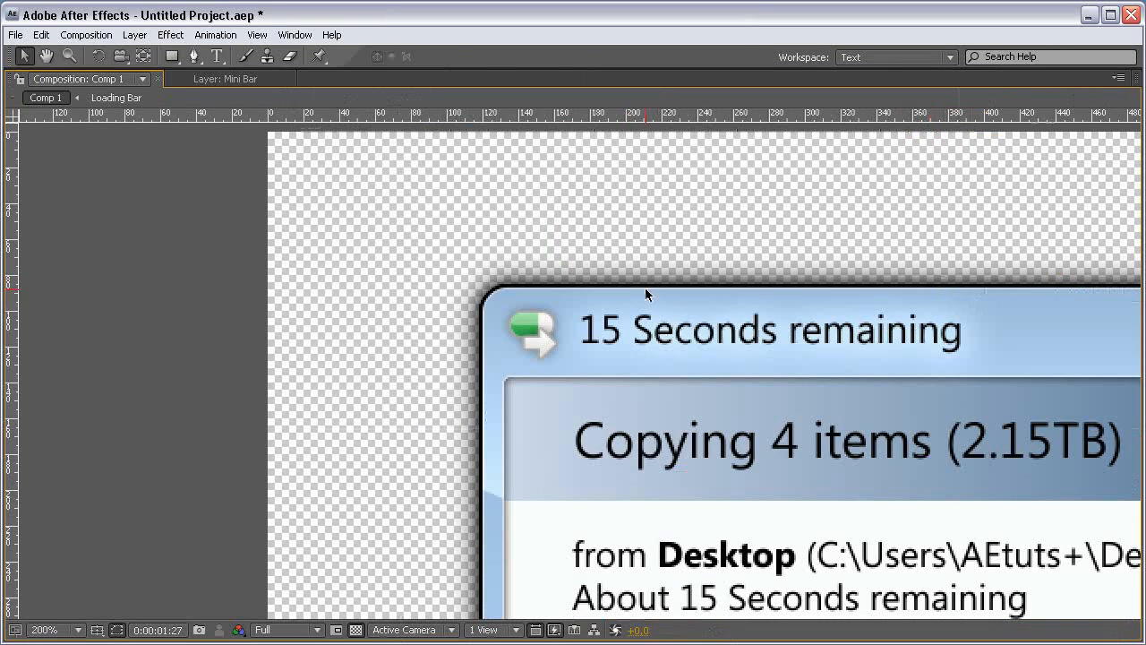
pyautogui.scroll(-1, 727, 337)
pyautogui.press('space')
pyautogui.moveTo(735, 483); pyautogui.dragTo(575, 389)
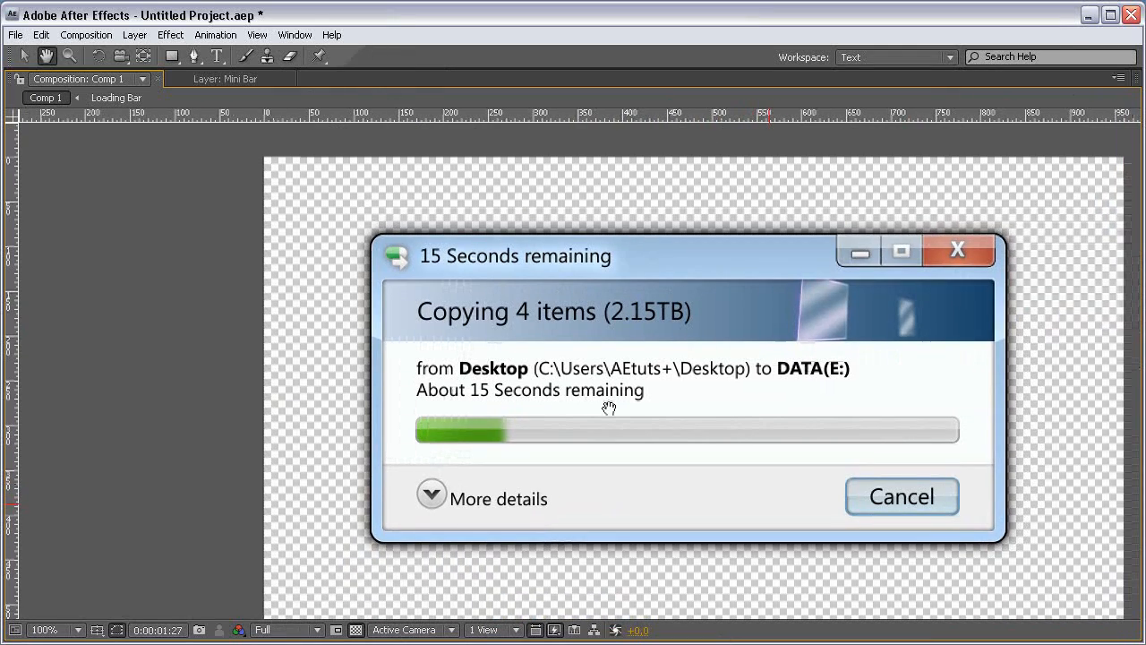
pyautogui.moveTo(954, 249); pyautogui.dragTo(763, 296)
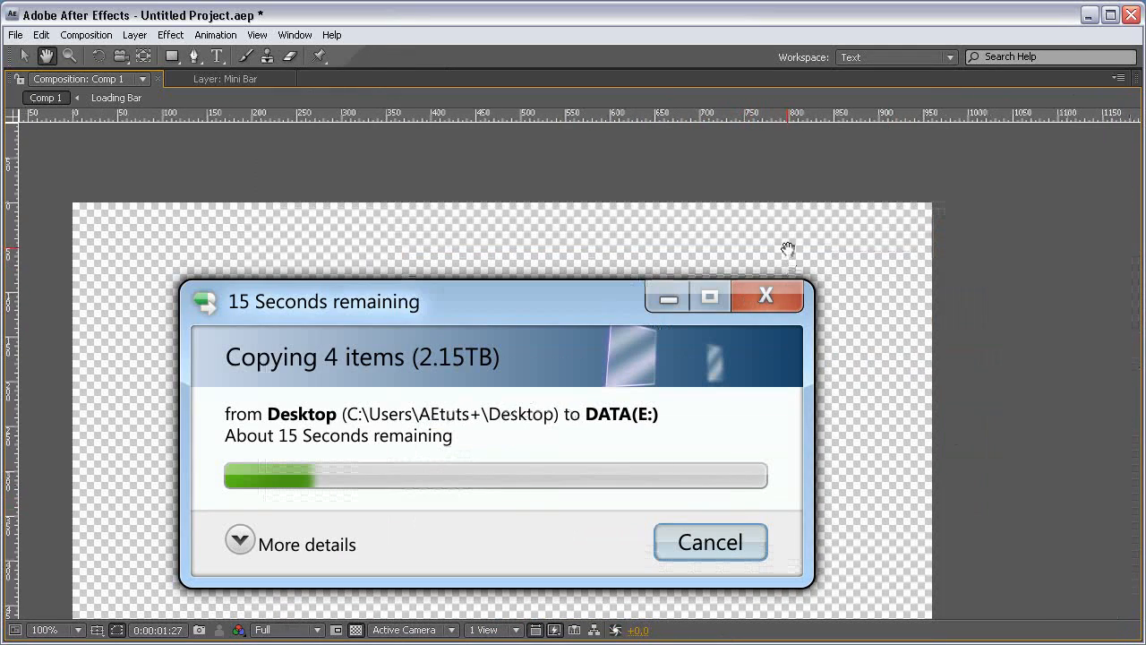
pyautogui.press('.')
pyautogui.moveTo(824, 224); pyautogui.dragTo(740, 356)
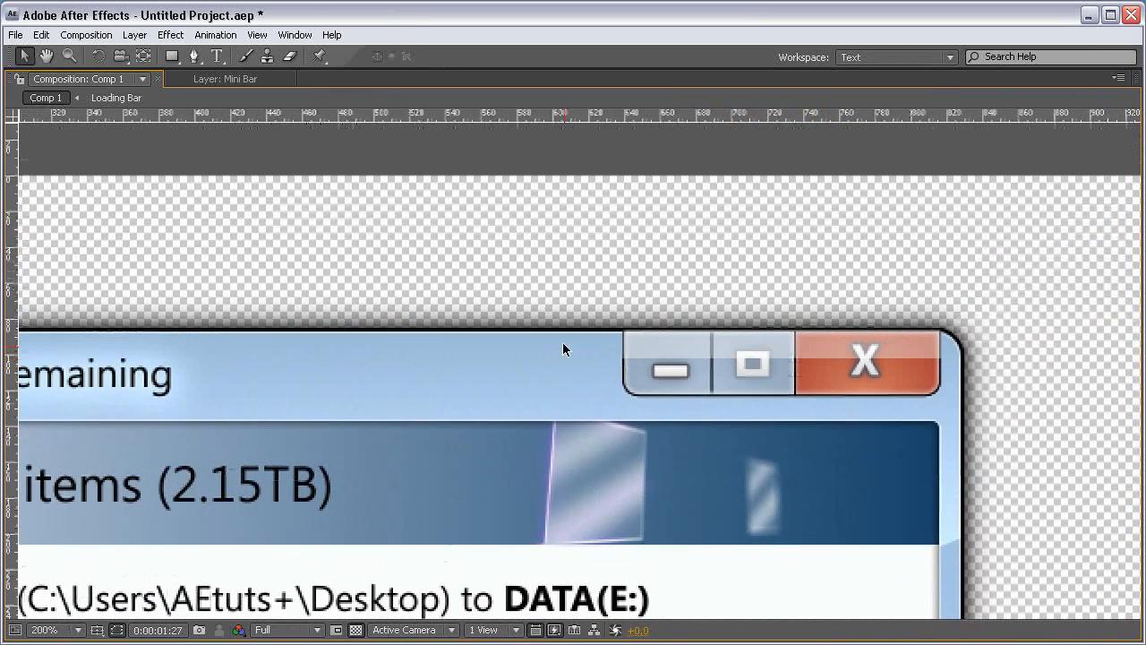
pyautogui.press('.')
pyautogui.press('`')
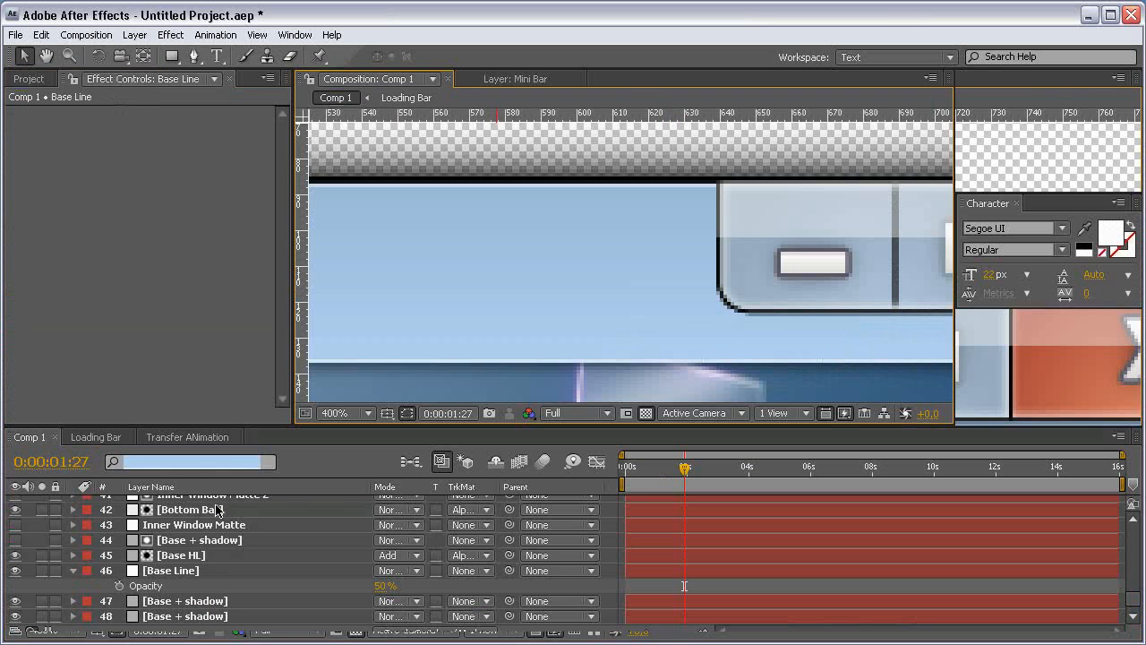
# Step: Duplicate the Buttons Main layer and show the mask of the upper copy
pyautogui.scroll(5, 199, 556)
pyautogui.scroll(3, 199, 555)
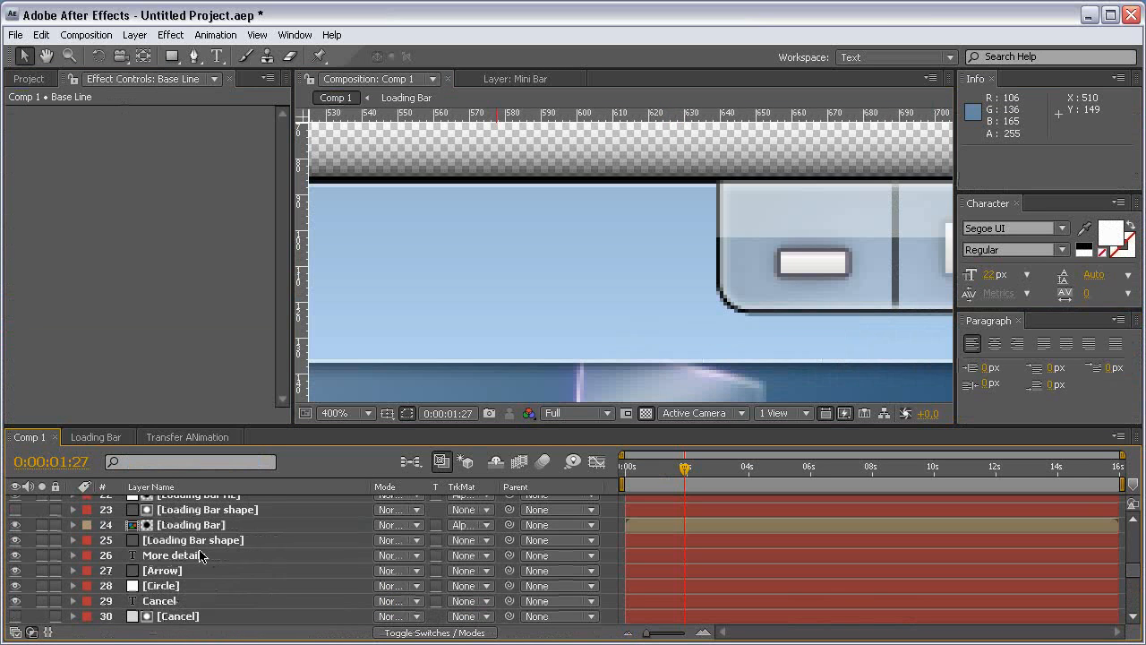
pyautogui.scroll(6, 199, 555)
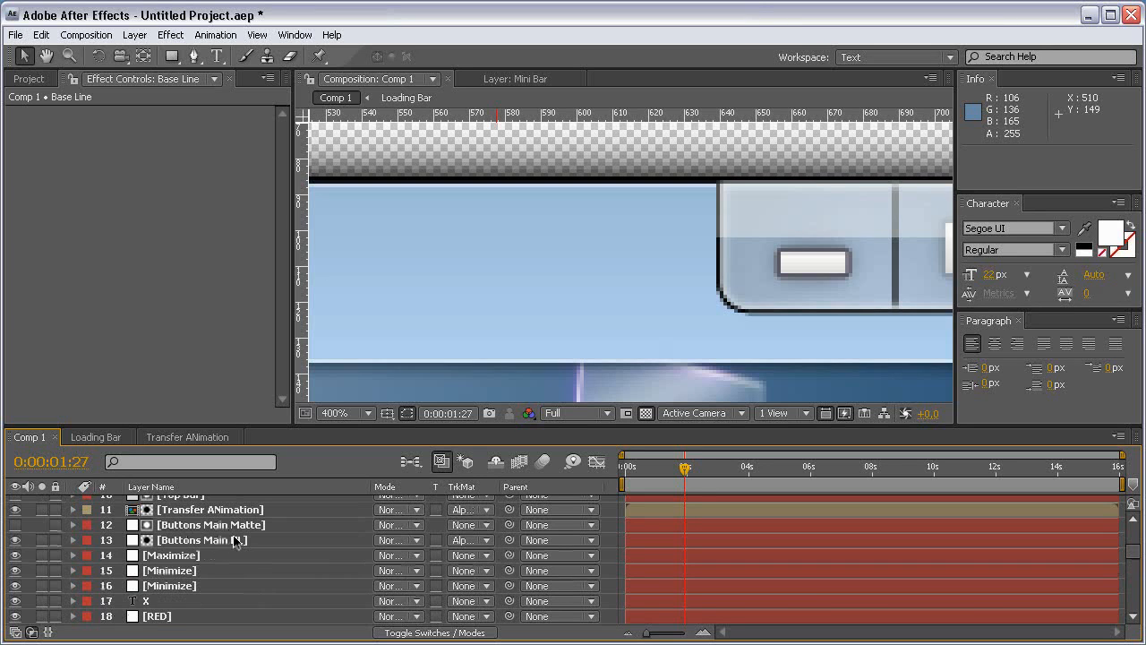
pyautogui.click(202, 588)
pyautogui.scroll(-3, 203, 588)
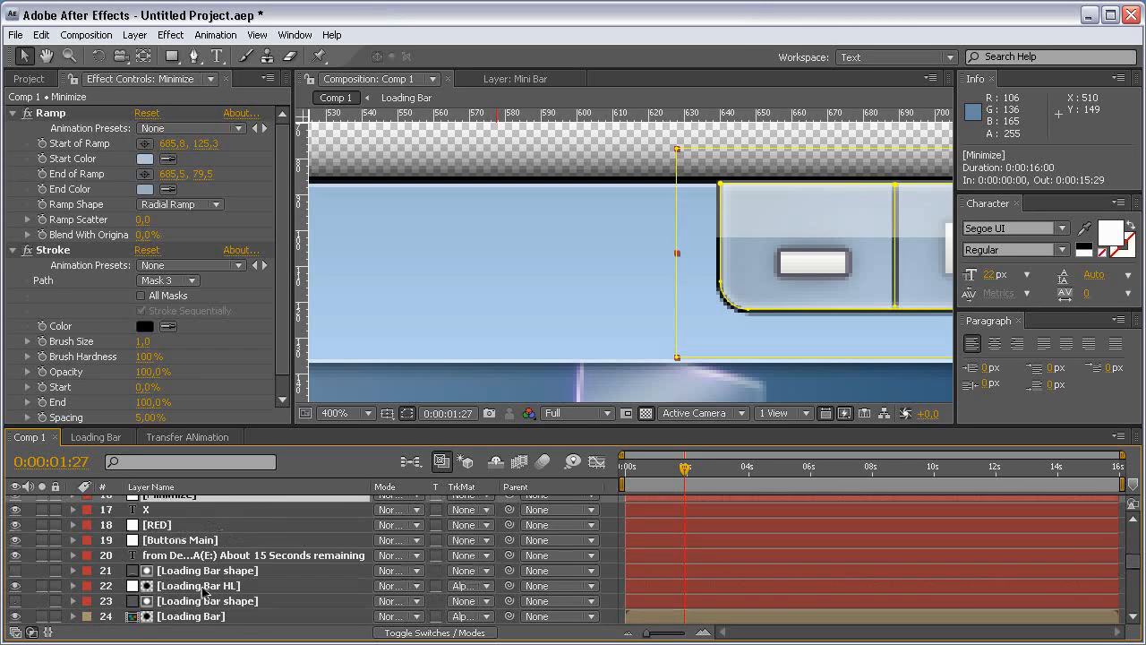
pyautogui.click(197, 545)
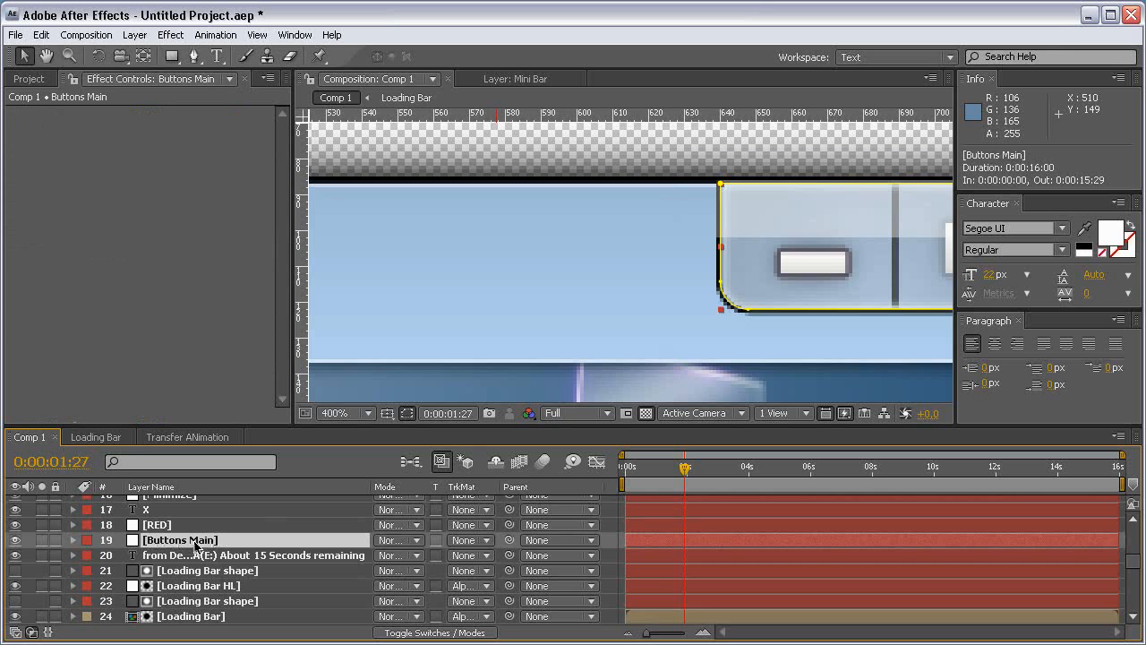
pyautogui.hotkey('ctrl', 'd')
pyautogui.press('m')
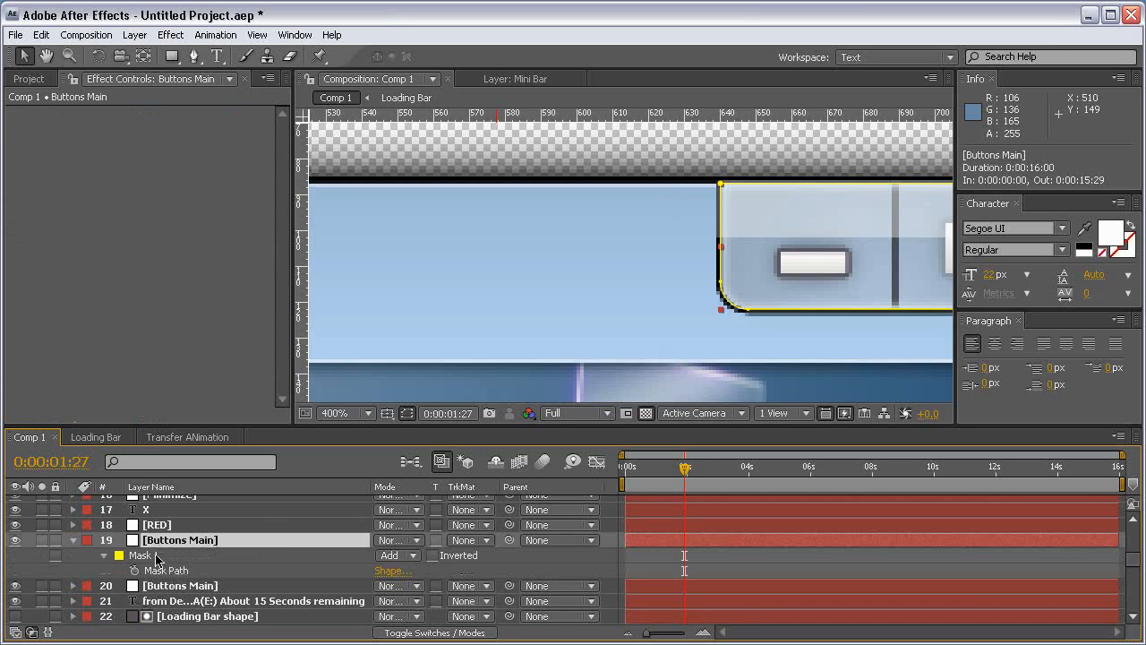
# Step: Delete the layer styles from the upper Buttons Main copy
pyautogui.click(72, 540)
pyautogui.click(72, 540)
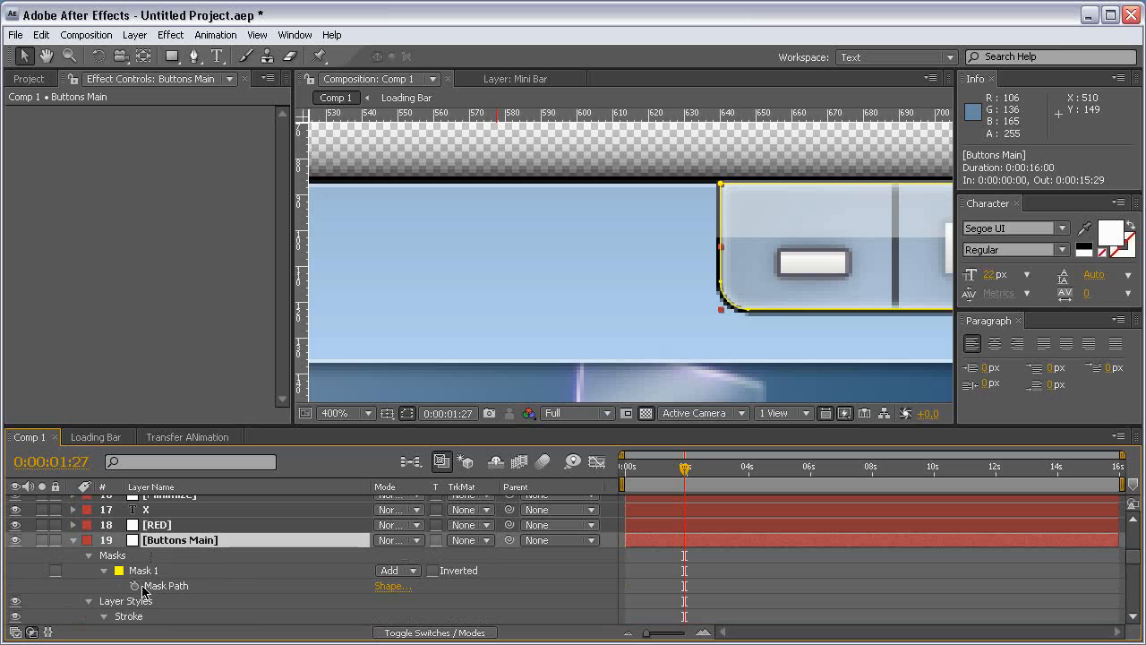
pyautogui.click(136, 603)
pyautogui.press('Delete')
# Step: Solo the upper Buttons Main copy, duplicate its Mask 1, set Mask 2 to Subtract, reveal all mask properties, and turn off the solo
pyautogui.click(41, 540)
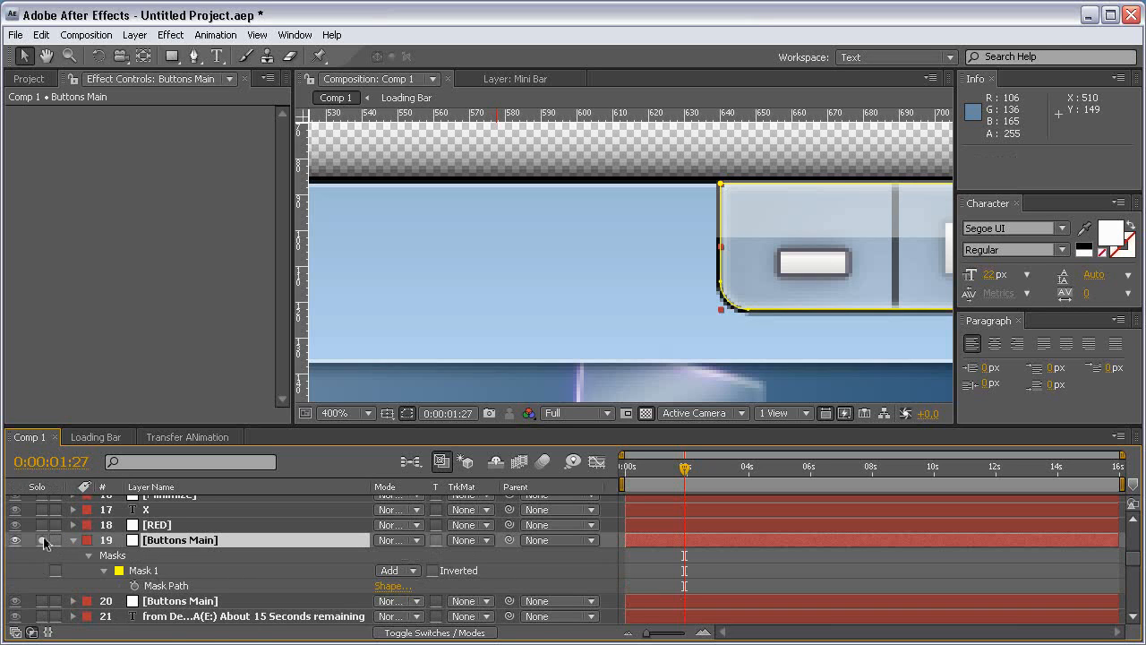
pyautogui.click(141, 571)
pyautogui.hotkey('ctrl', 'd')
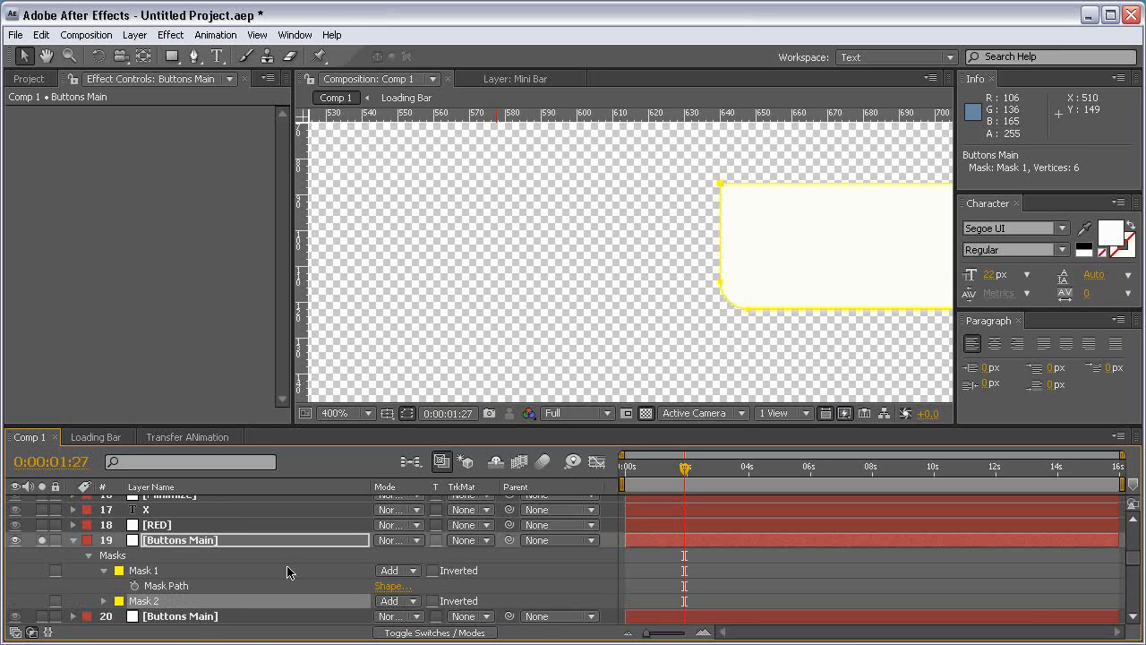
pyautogui.click(394, 601)
pyautogui.click(413, 616)
pyautogui.press('m')
pyautogui.press('m')
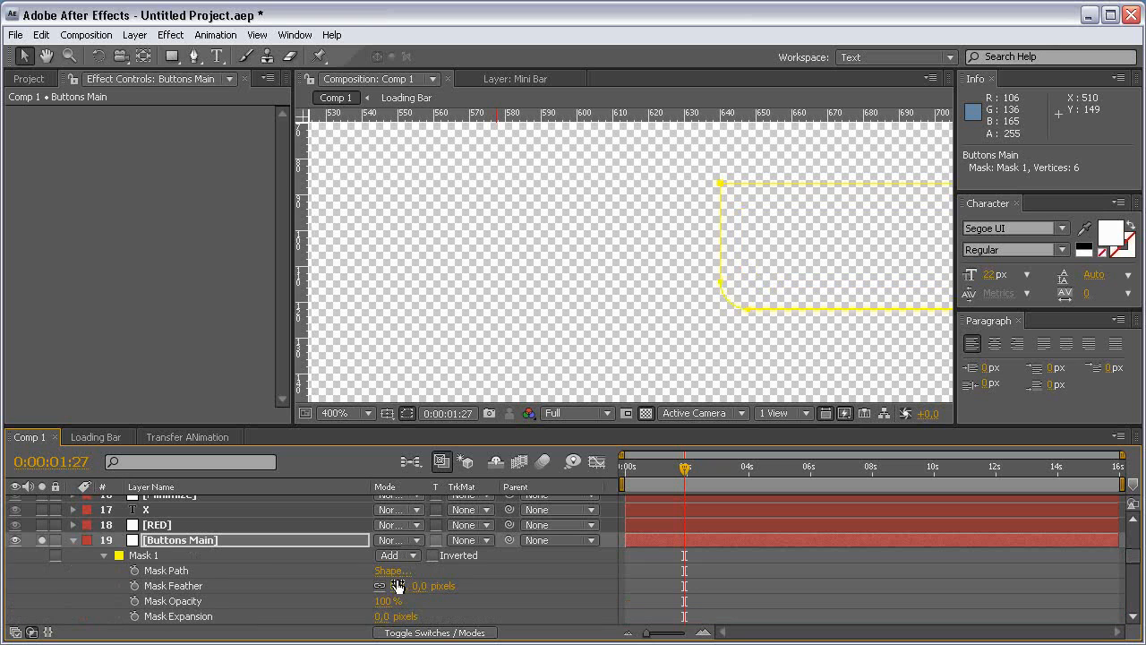
pyautogui.click(42, 541)
# Step: Try Mask Expansion values of 2 and -2 pixels on Mask 2 of the upper Buttons Main copy
pyautogui.scroll(1, 752, 207)
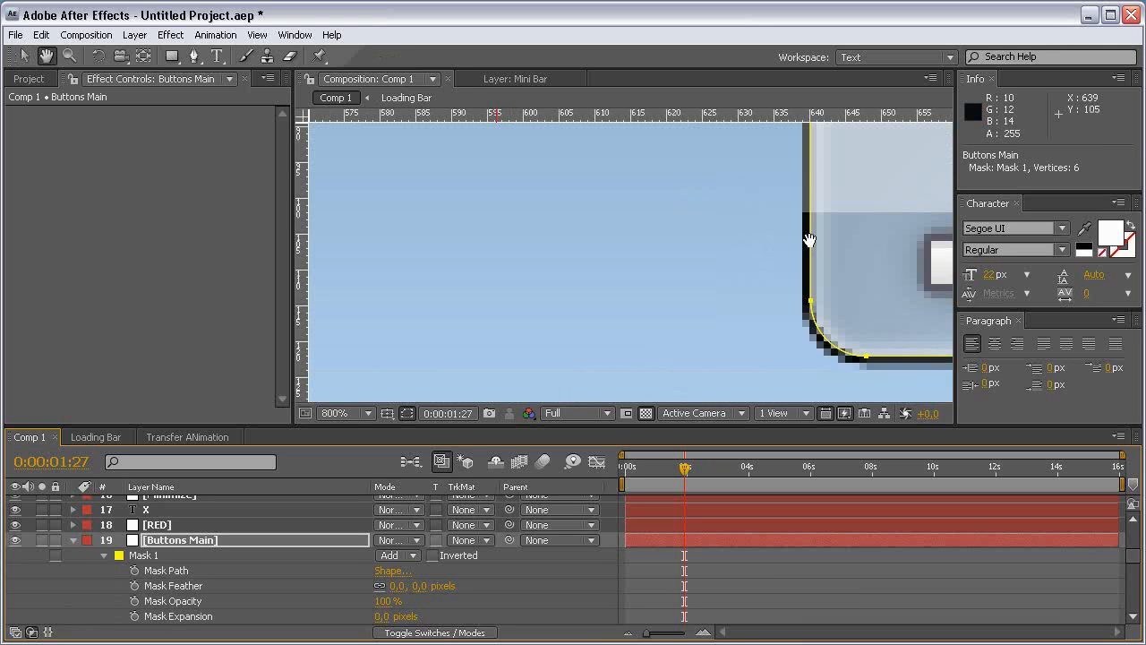
pyautogui.moveTo(752, 207); pyautogui.dragTo(486, 251)
pyautogui.scroll(-1, 453, 580)
pyautogui.scroll(-1, 452, 580)
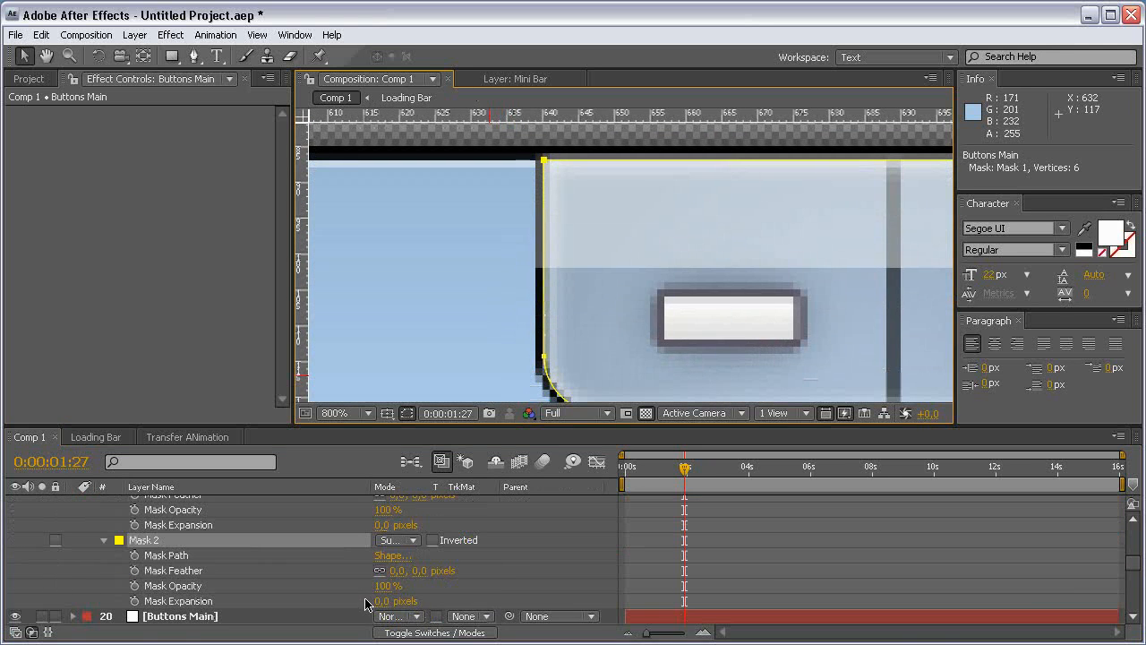
pyautogui.moveTo(374, 602); pyautogui.dragTo(389, 604)
pyautogui.click(541, 598)
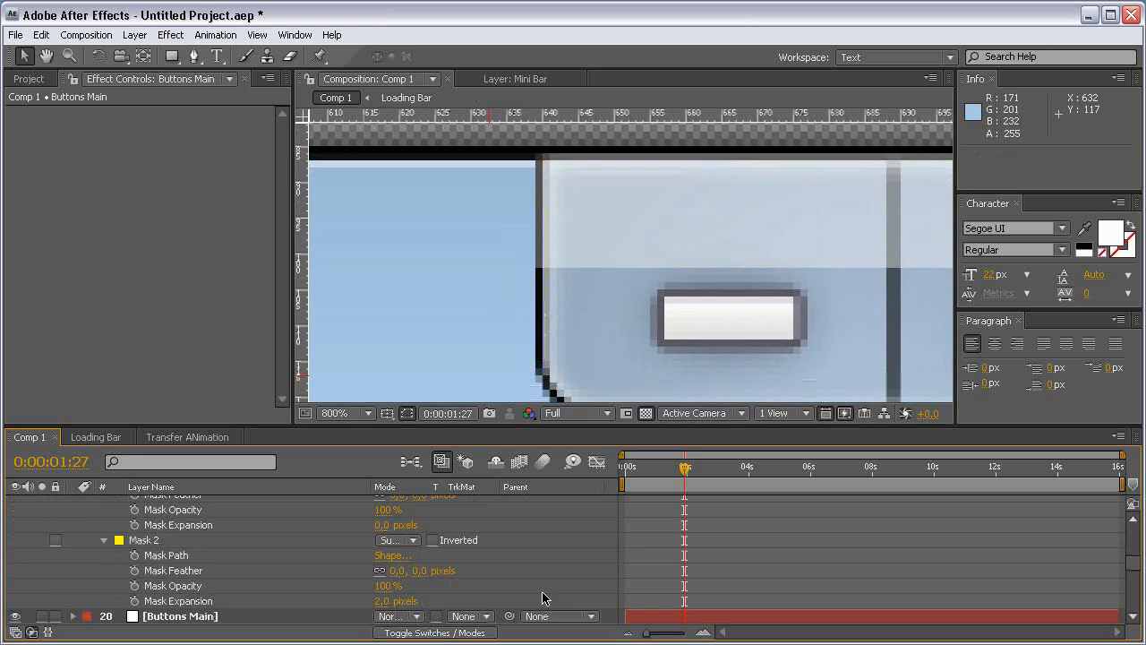
pyautogui.click(391, 602)
pyautogui.write('-2')
pyautogui.press('Return')
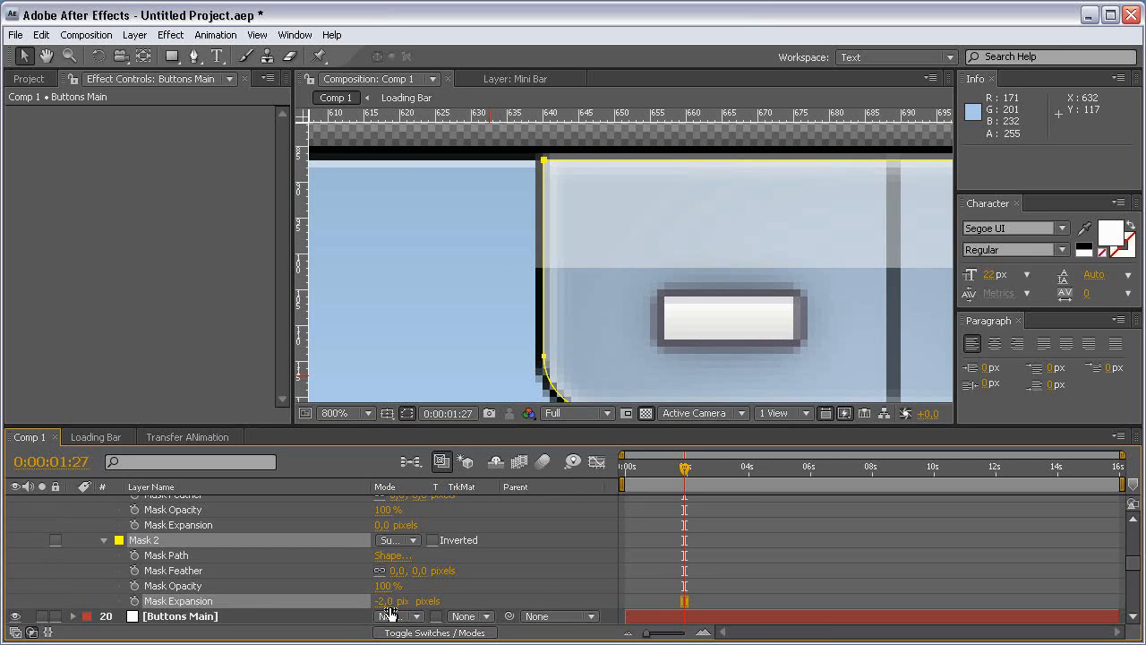
pyautogui.hotkey('ctrl', 'z')
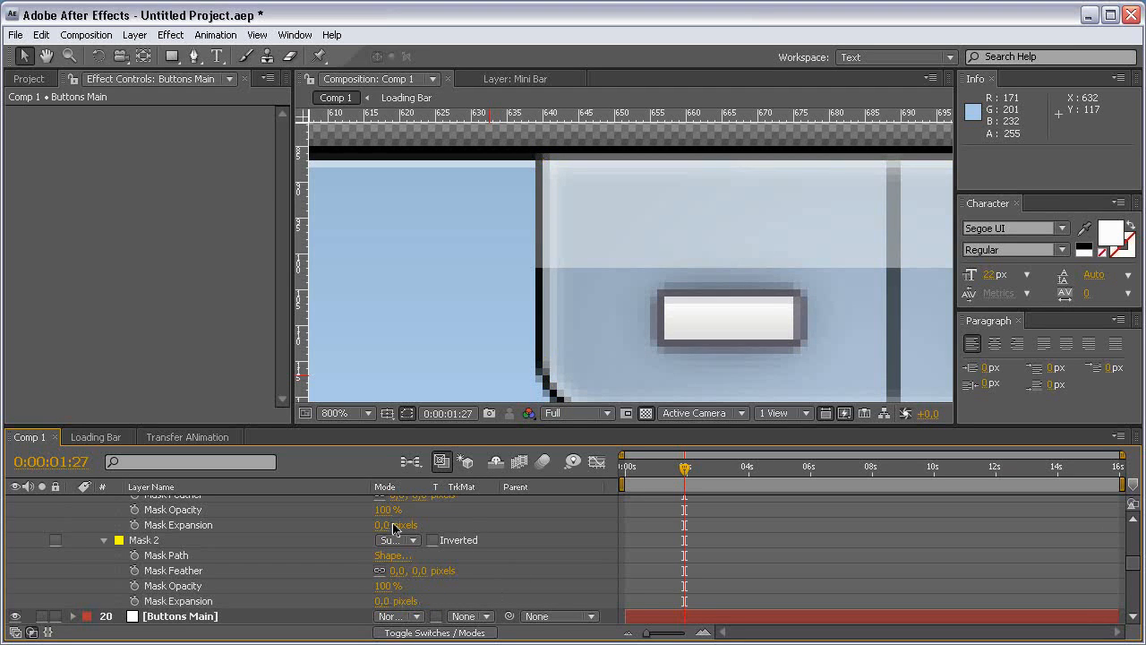
# Step: Set the Mask Expansion of Mask 1 to 2 pixels on the upper Buttons Main copy and deselect it
pyautogui.moveTo(394, 528); pyautogui.dragTo(374, 526)
pyautogui.click(499, 527)
pyautogui.click(530, 528)
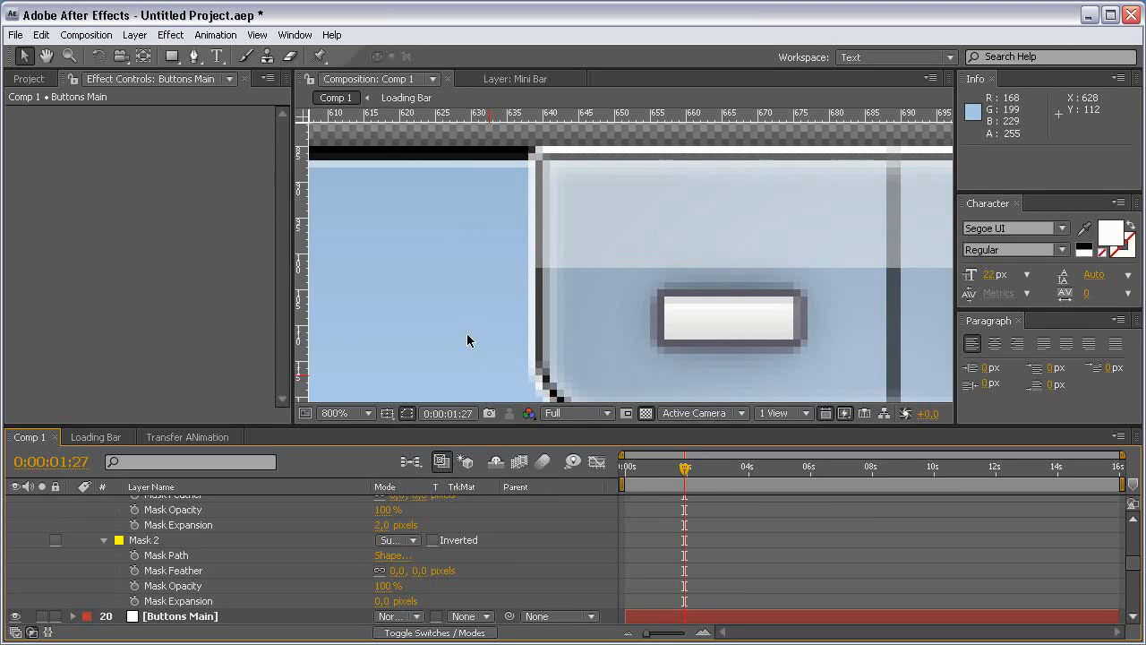
pyautogui.press(',')
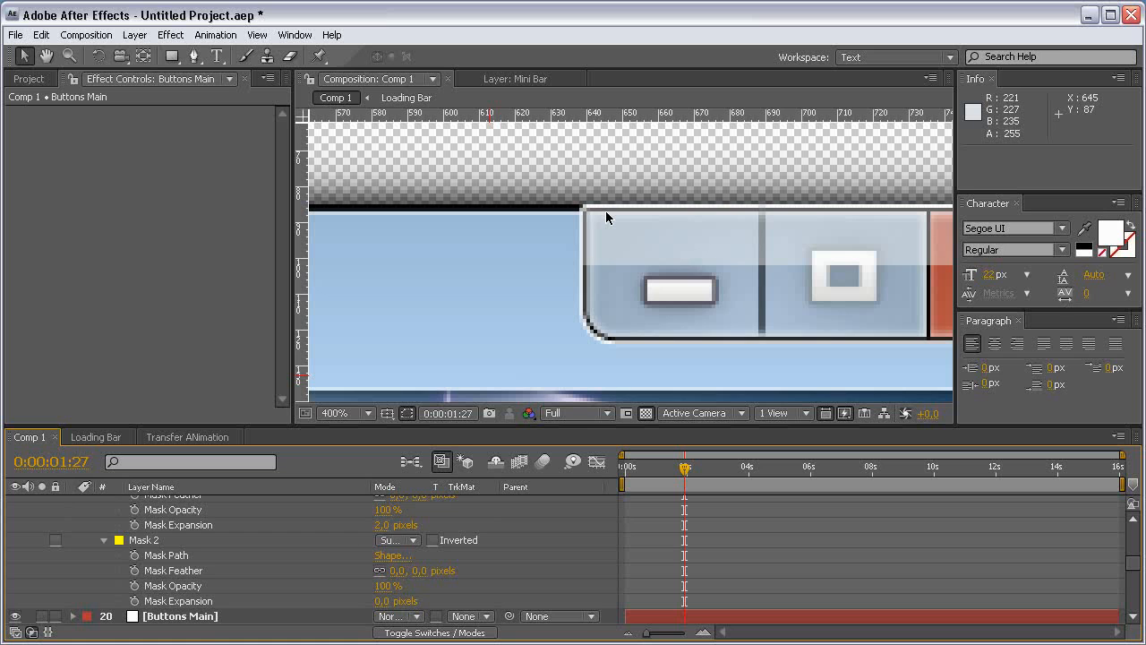
# Step: Duplicate the Buttons Main outline layer and delete both Mask 1 and Mask 2 from the new copy
pyautogui.scroll(3, 198, 540)
pyautogui.click(198, 540)
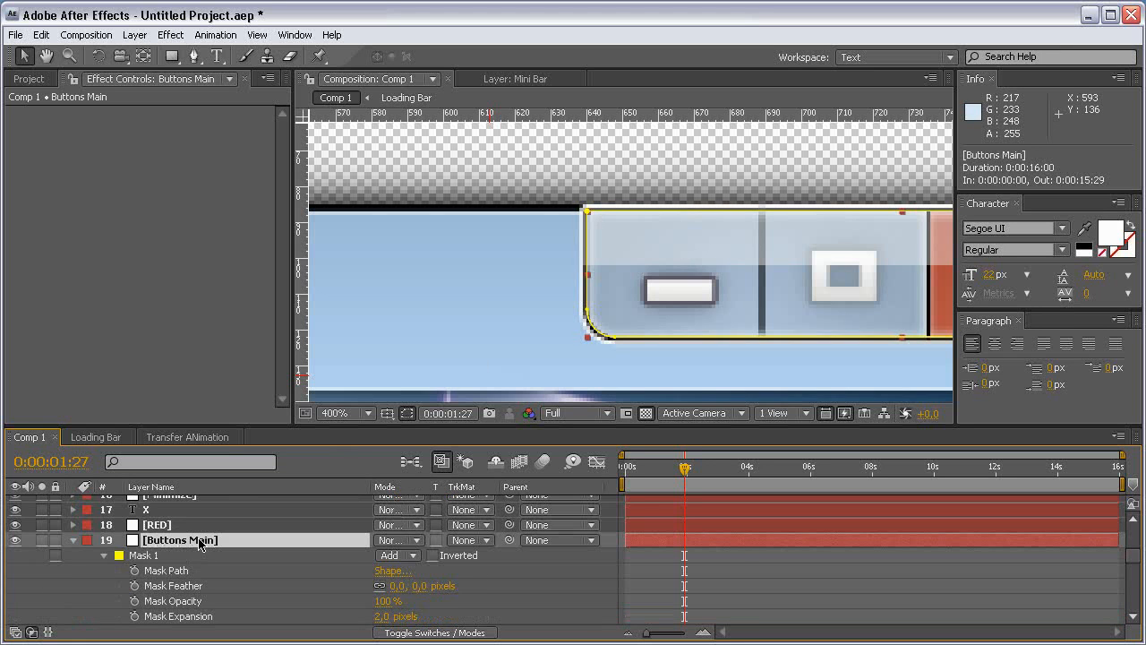
pyautogui.scroll(-4, 200, 546)
pyautogui.scroll(4, 205, 555)
pyautogui.hotkey('ctrl', 'd')
pyautogui.press('m')
pyautogui.click(161, 561)
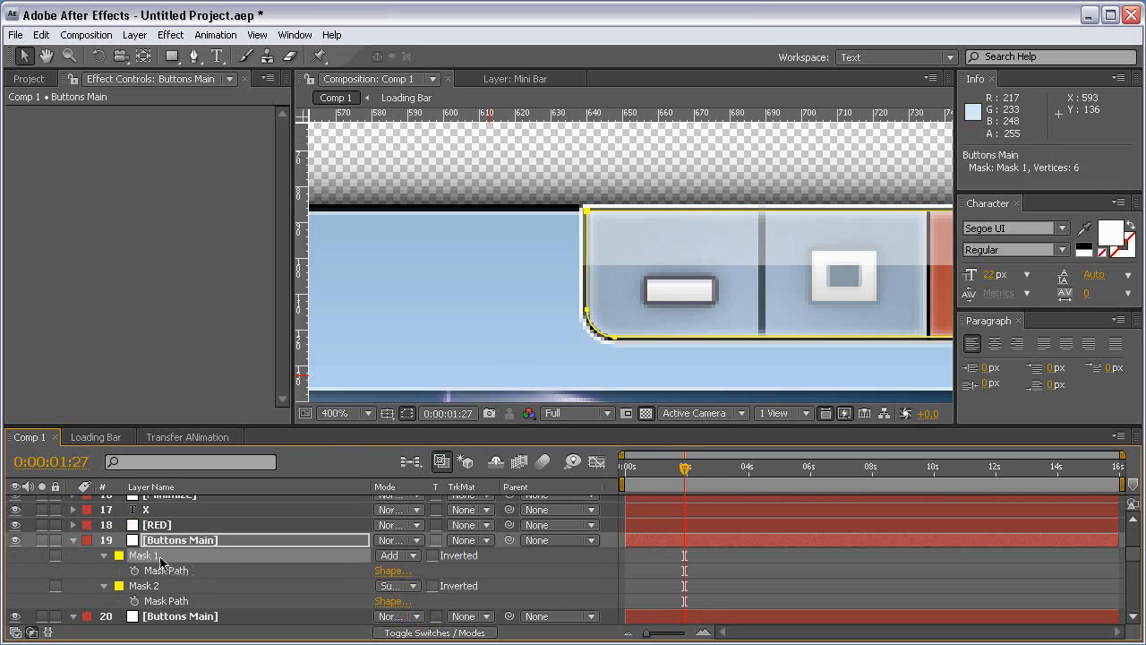
pyautogui.press('Delete')
pyautogui.click(159, 556)
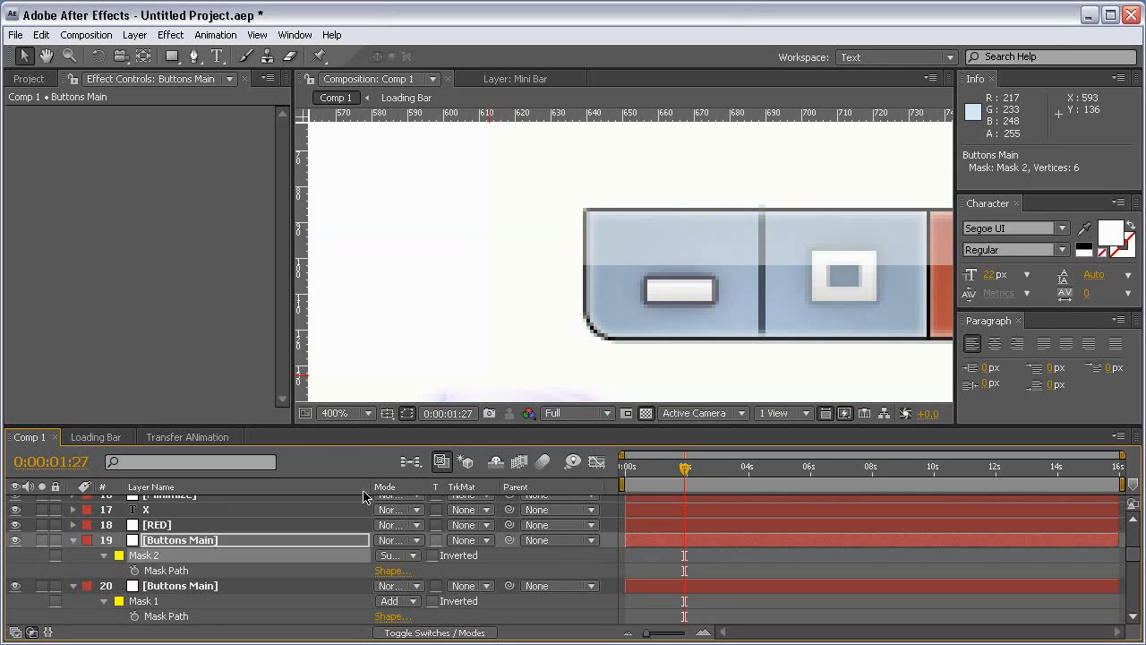
pyautogui.press('Delete')
# Step: Draw a rectangular mask about 192 by 15 px on the new Buttons Main copy, spanning the area just above all three title bar buttons
pyautogui.press('q')
pyautogui.press('`')
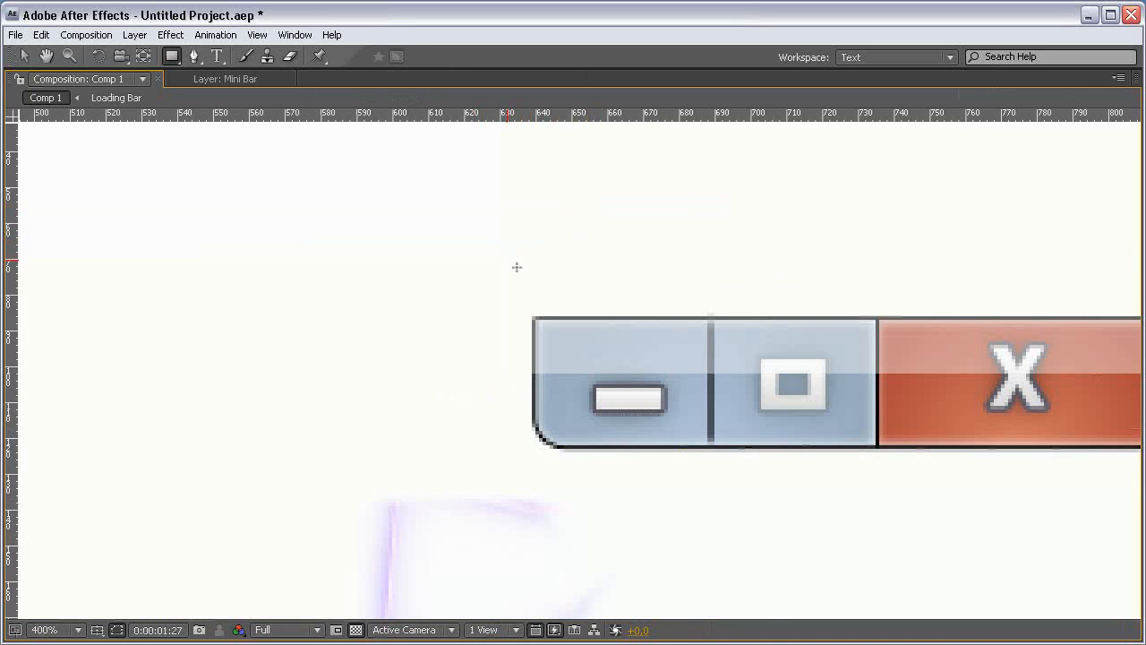
pyautogui.moveTo(506, 259); pyautogui.dragTo(984, 312)
pyautogui.press('v')
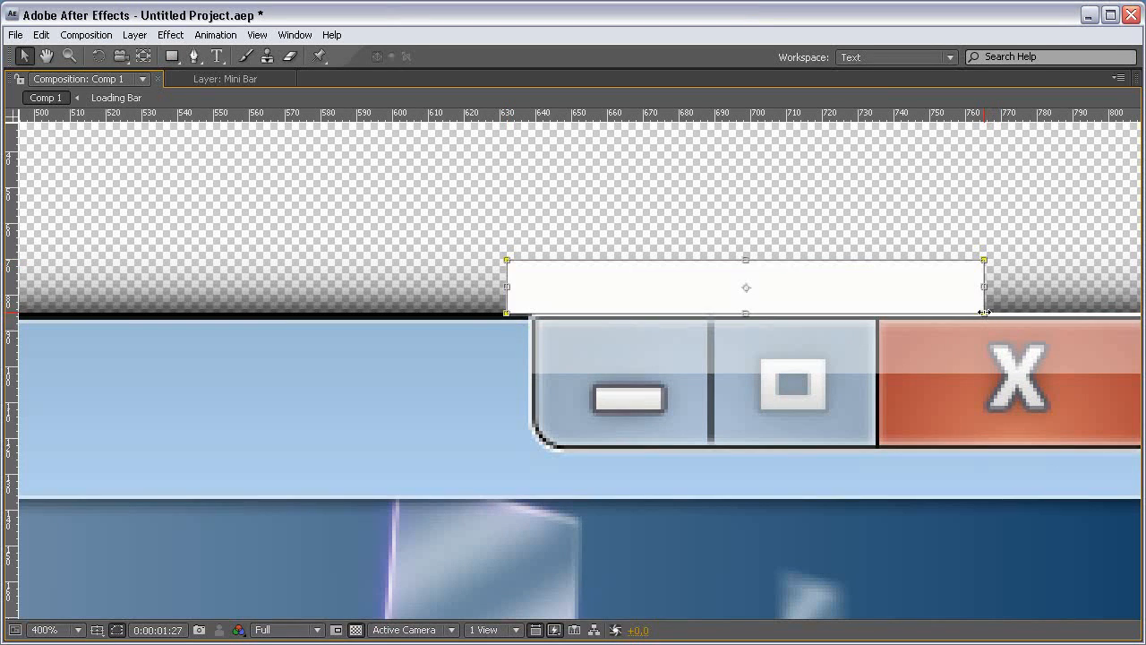
pyautogui.moveTo(988, 263); pyautogui.dragTo(913, 278)
# Step: Nudge the rectangular mask down until its lower edge overlaps the upper edge of the title bar buttons
pyautogui.press('Down')
pyautogui.press('Down')
pyautogui.press('Down')
pyautogui.press('Down')
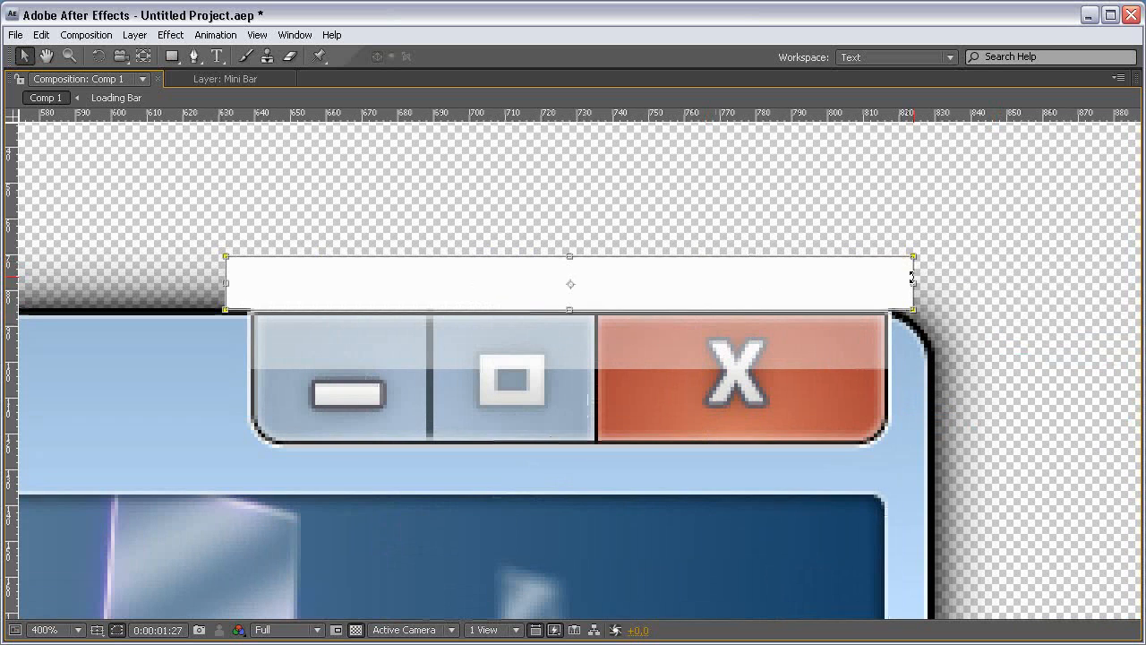
pyautogui.press('Down')
pyautogui.press('Down')
pyautogui.press('Down')
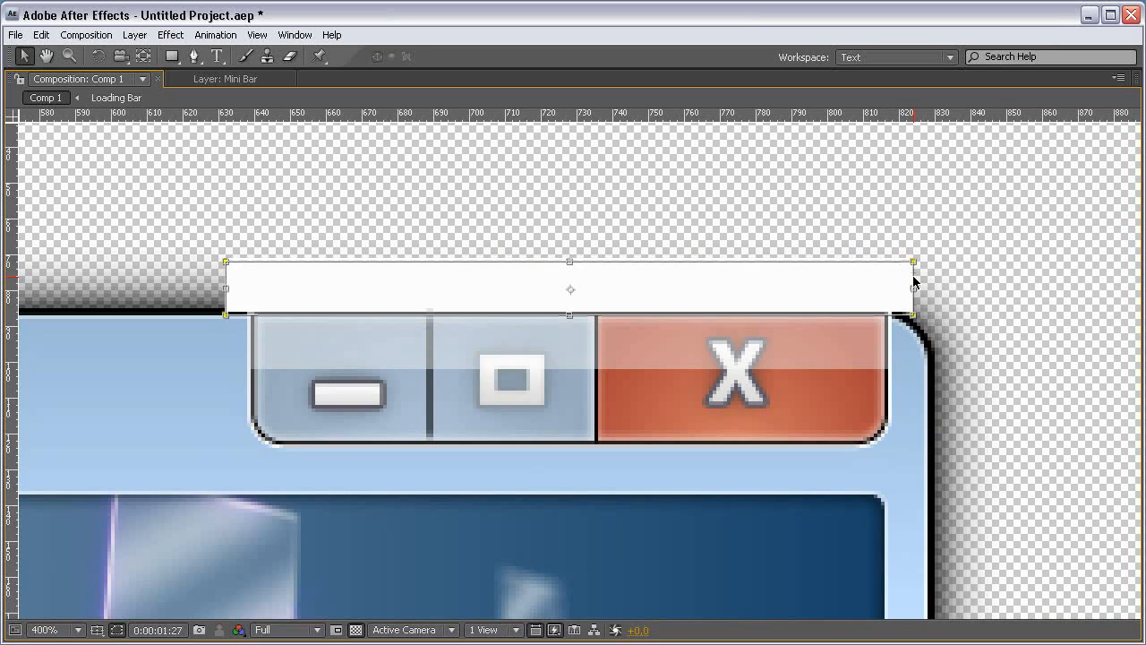
pyautogui.press('`')
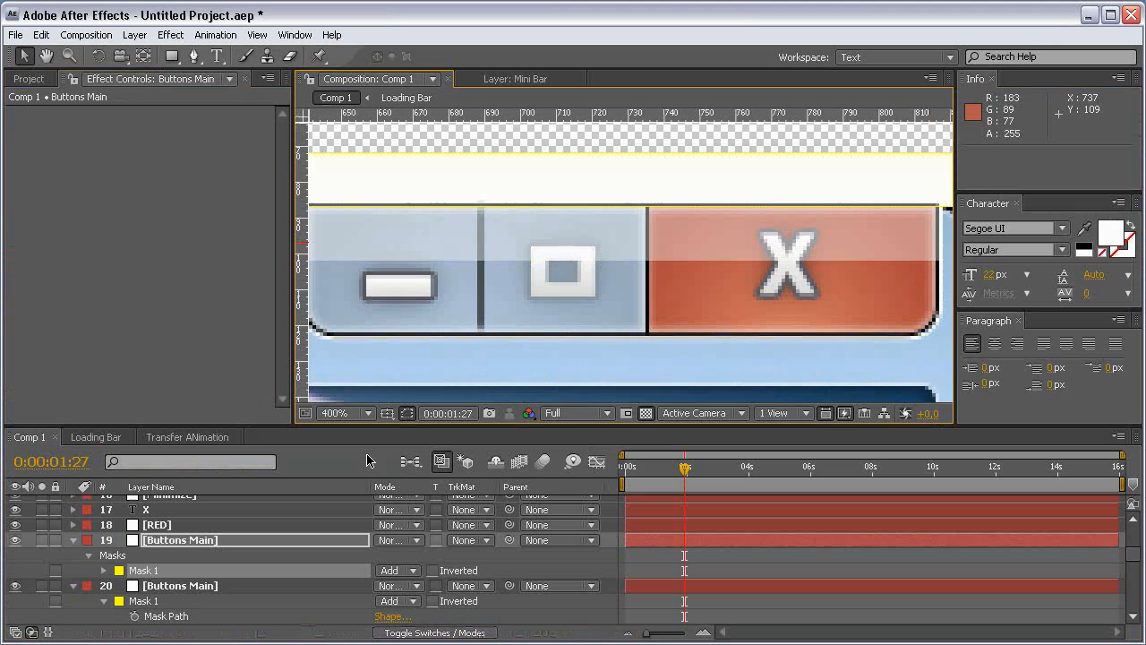
# Step: Set the track matte of Buttons Main layer 20 to Alpha Inverted Matte and deselect the layers
pyautogui.click(464, 587)
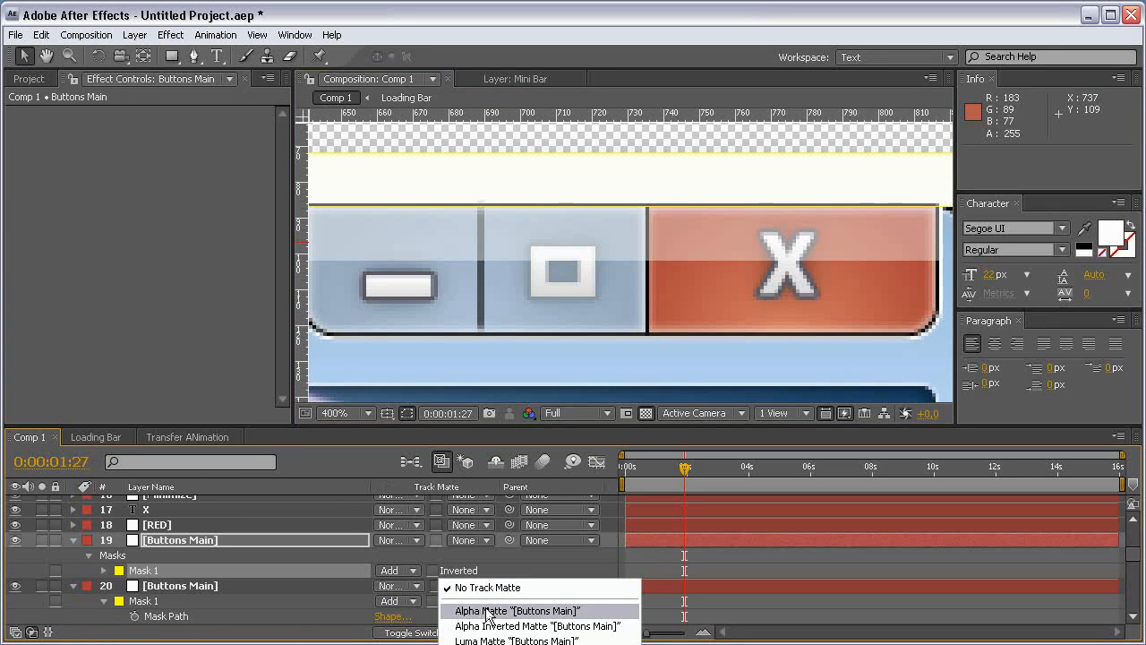
pyautogui.click(490, 626)
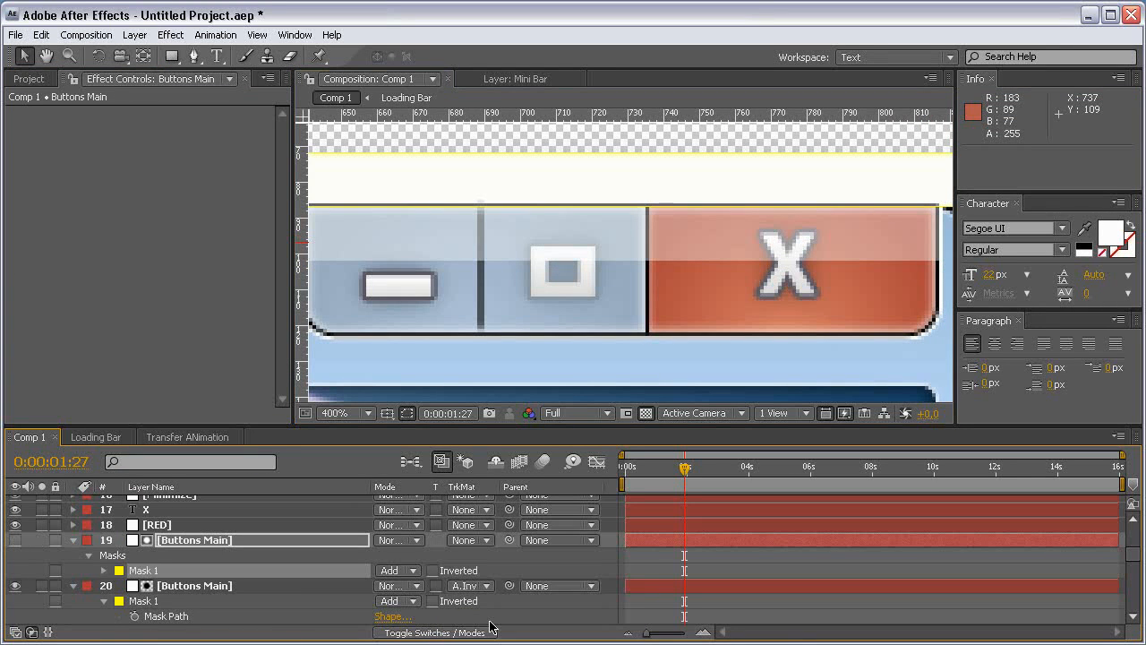
pyautogui.click(539, 609)
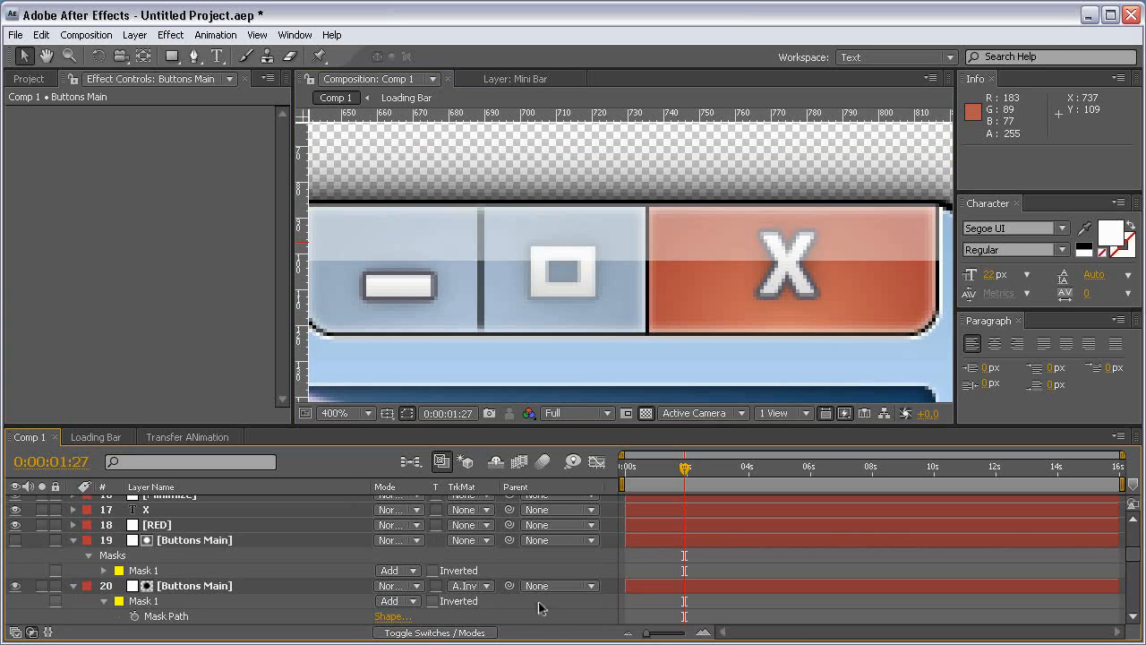
# Step: Set the opacity of the Buttons Main outline layer 20 to 50%
pyautogui.click(226, 586)
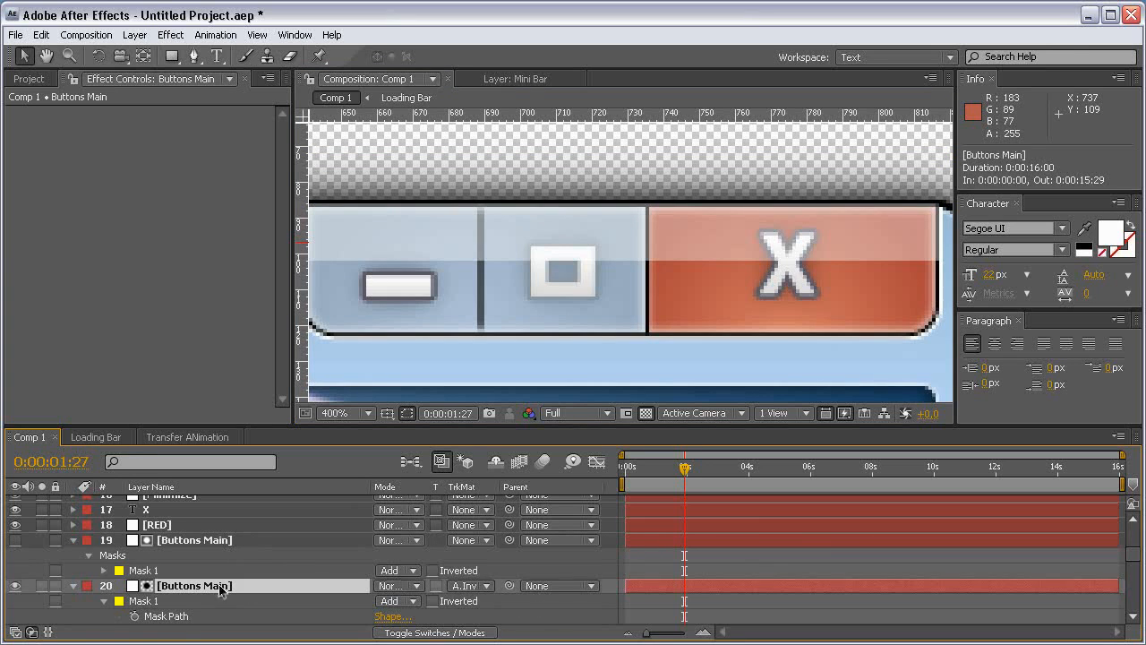
pyautogui.press('t')
pyautogui.click(391, 600)
pyautogui.write('50')
pyautogui.press('Return')
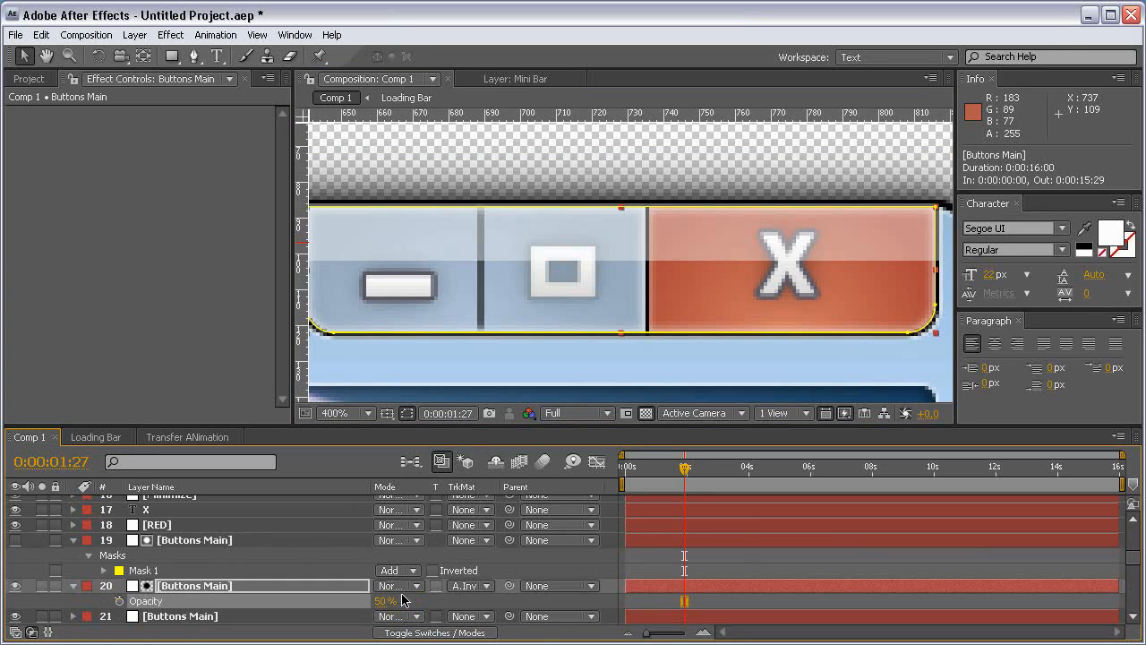
# Step: Nudge the Buttons Main outline layer 20 down to a Y position of 270.5
pyautogui.click(229, 588)
pyautogui.press('Return')
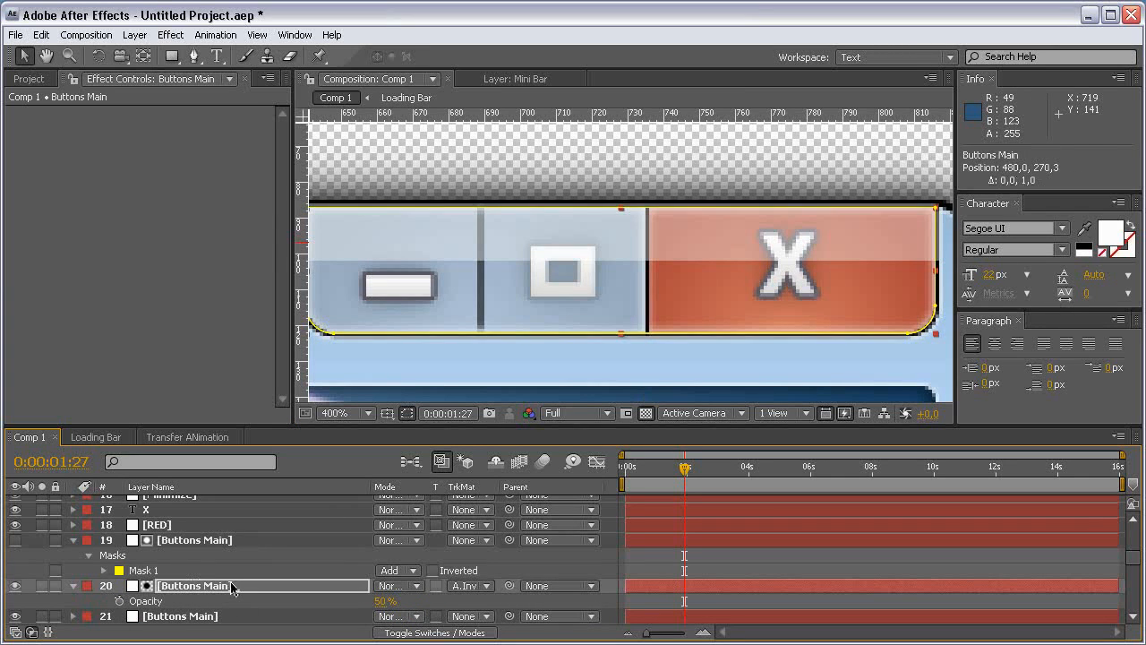
pyautogui.press('Down')
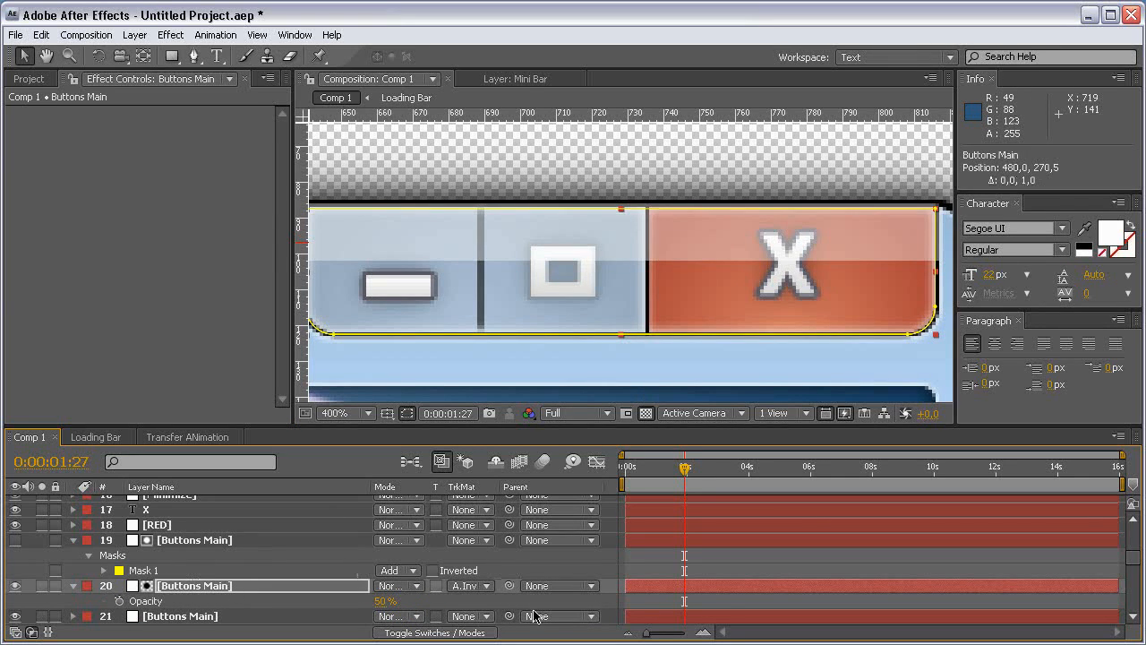
# Step: Check the whole file-copy window at 100%, save the project, and hide the composition rulers
pyautogui.press('`')
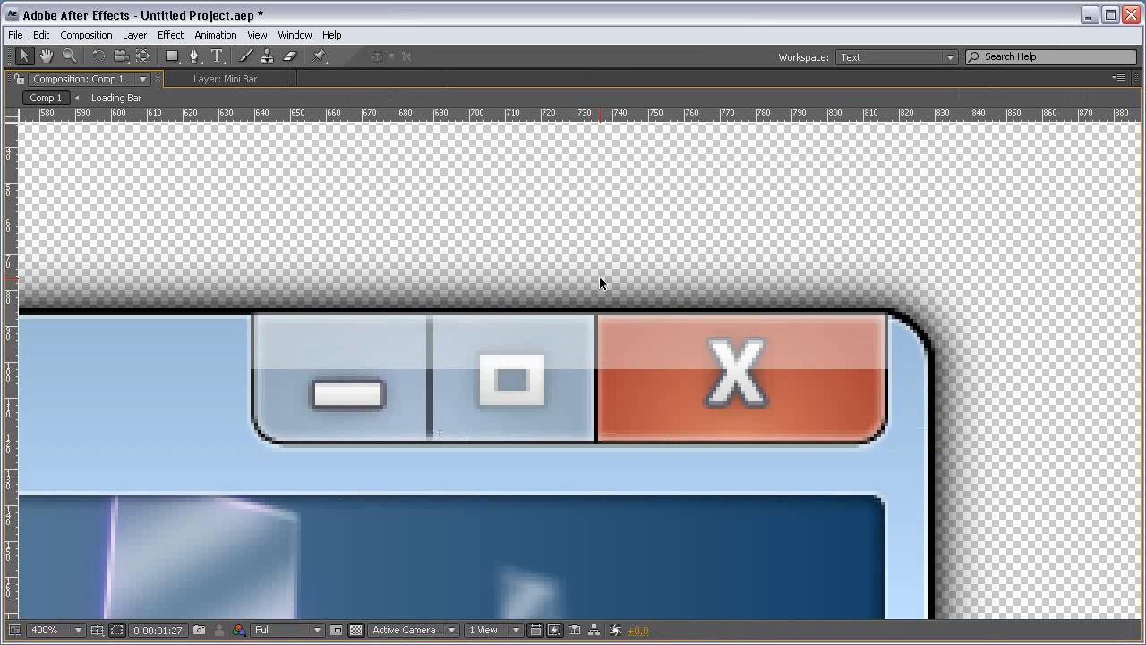
pyautogui.press(',')
pyautogui.press('h')
pyautogui.moveTo(538, 461); pyautogui.dragTo(839, 248)
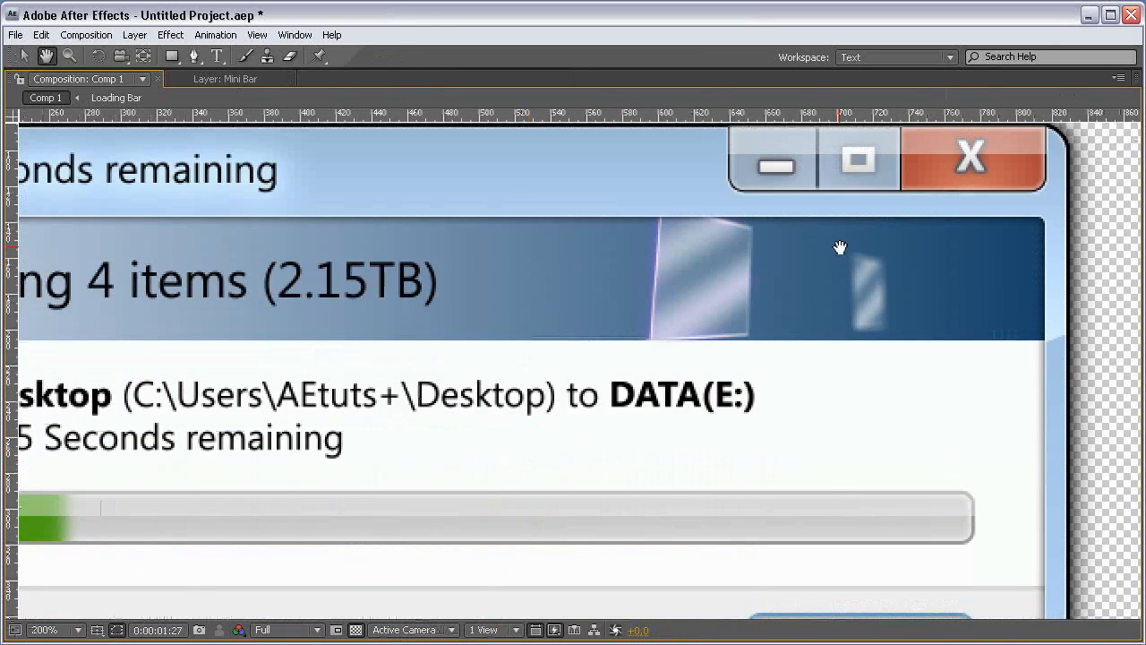
pyautogui.press(',')
pyautogui.press('v')
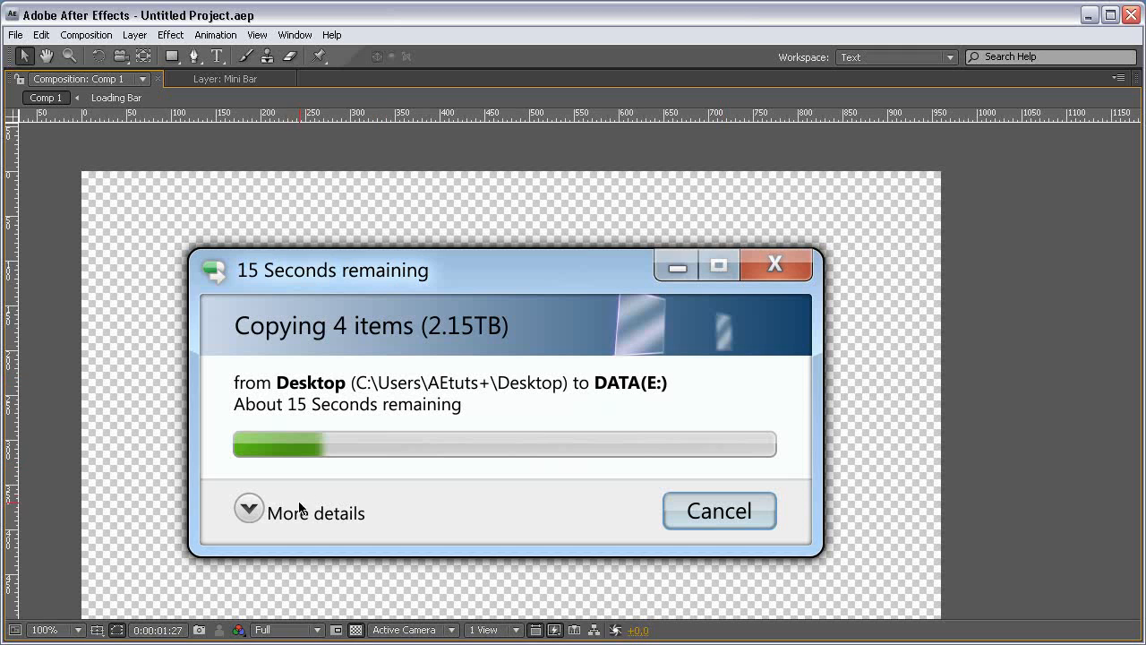
pyautogui.hotkey('ctrl', 'r')
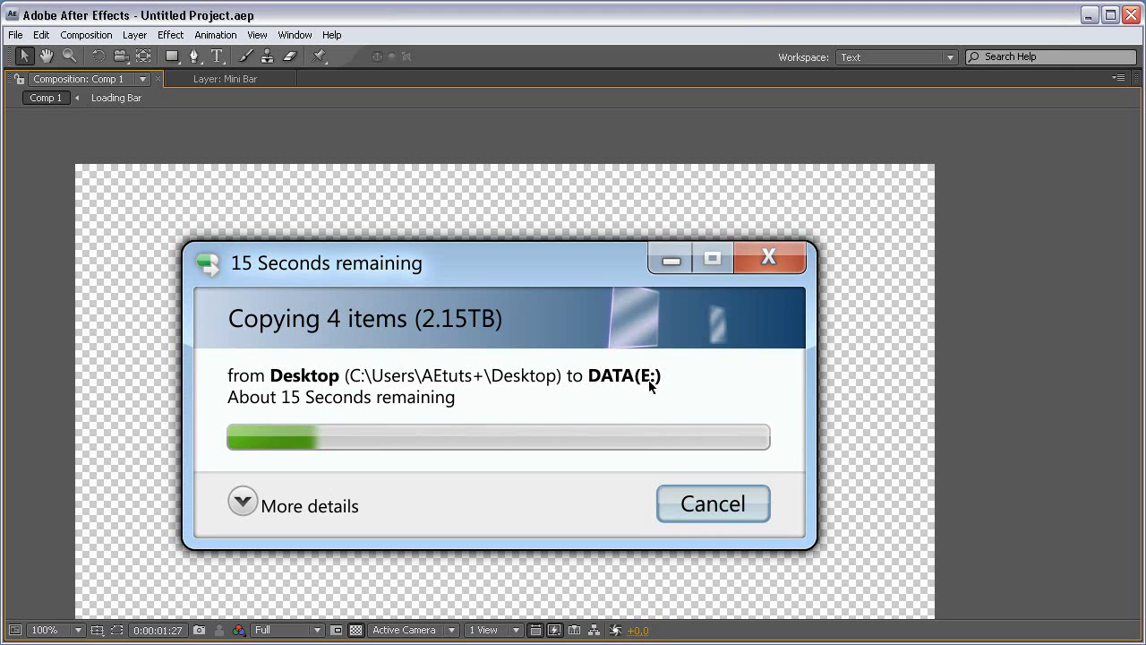
# Step: Collapse the properties of Buttons Main layers 19 and 20 in the Comp 1 timeline
pyautogui.press('`')
pyautogui.press(',')
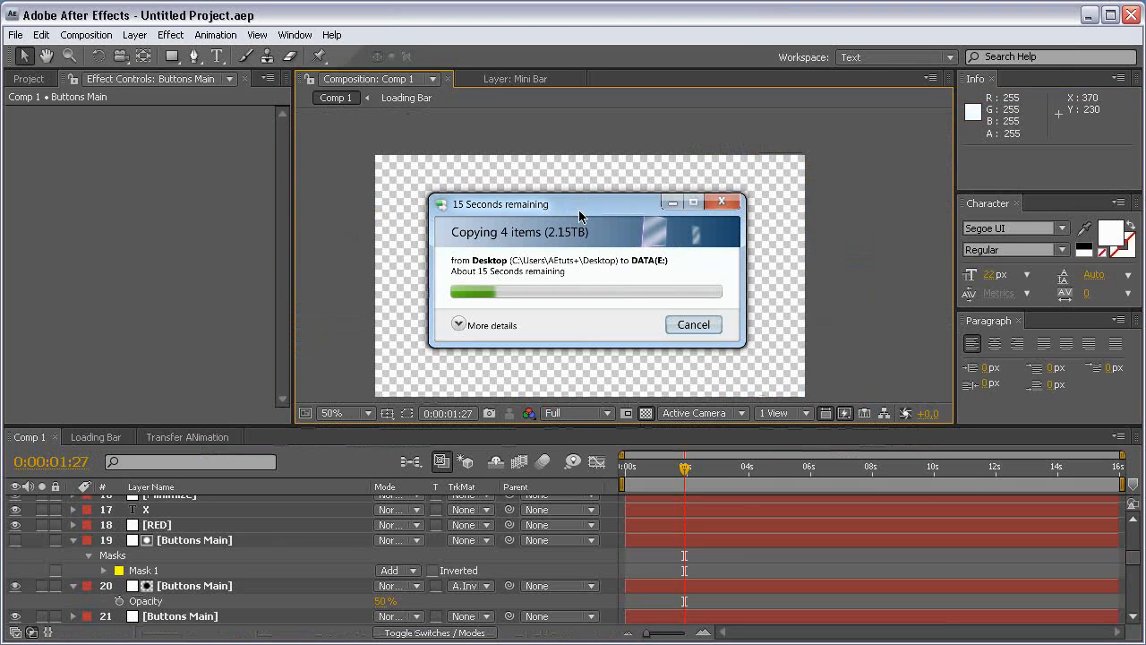
pyautogui.click(73, 540)
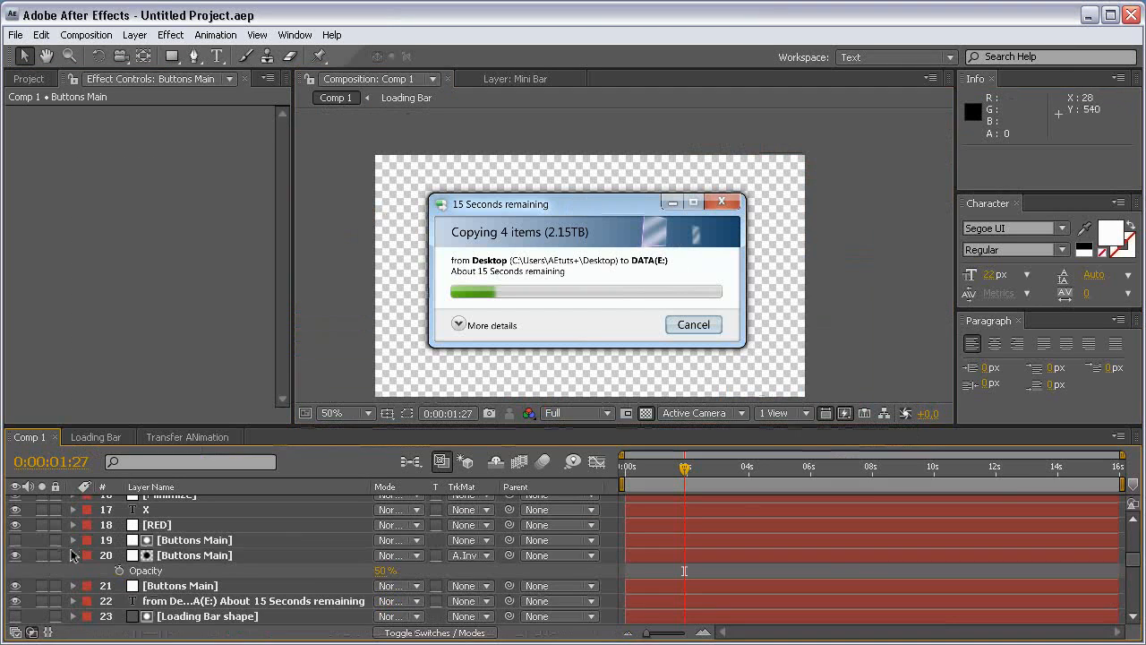
pyautogui.click(74, 555)
# Step: Examine the finished file-copy window and scrub Comp 1 from 0:00:00:21 to 0:00:06:21 to preview the progress bar animation
pyautogui.scroll(1, 594, 262)
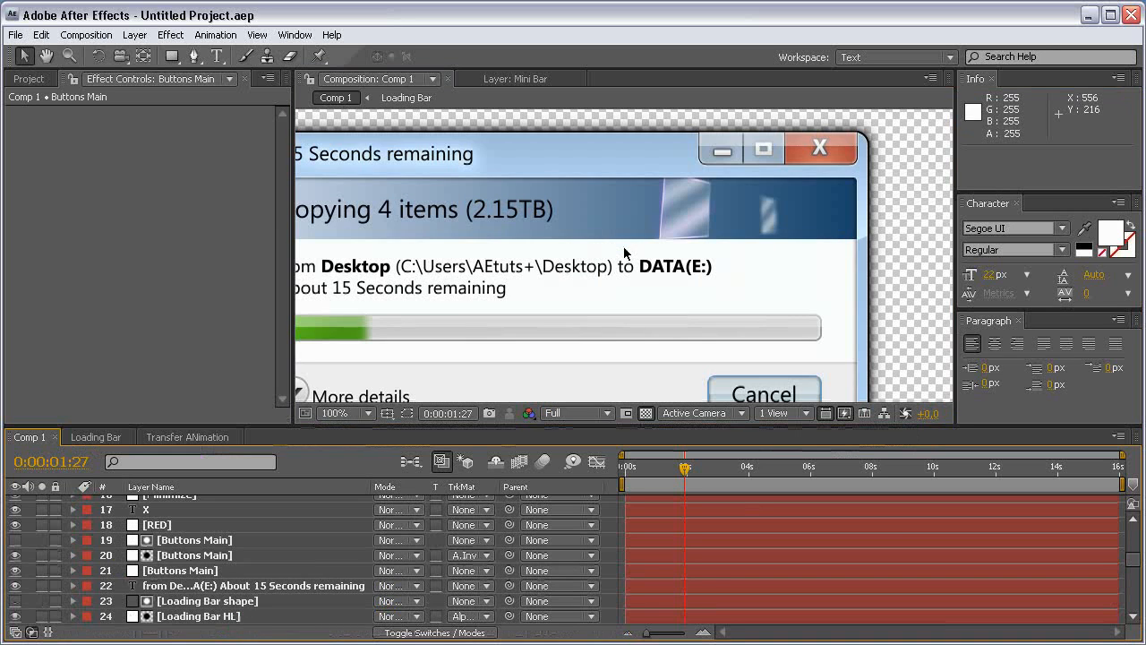
pyautogui.press('`')
pyautogui.moveTo(493, 383); pyautogui.dragTo(541, 362)
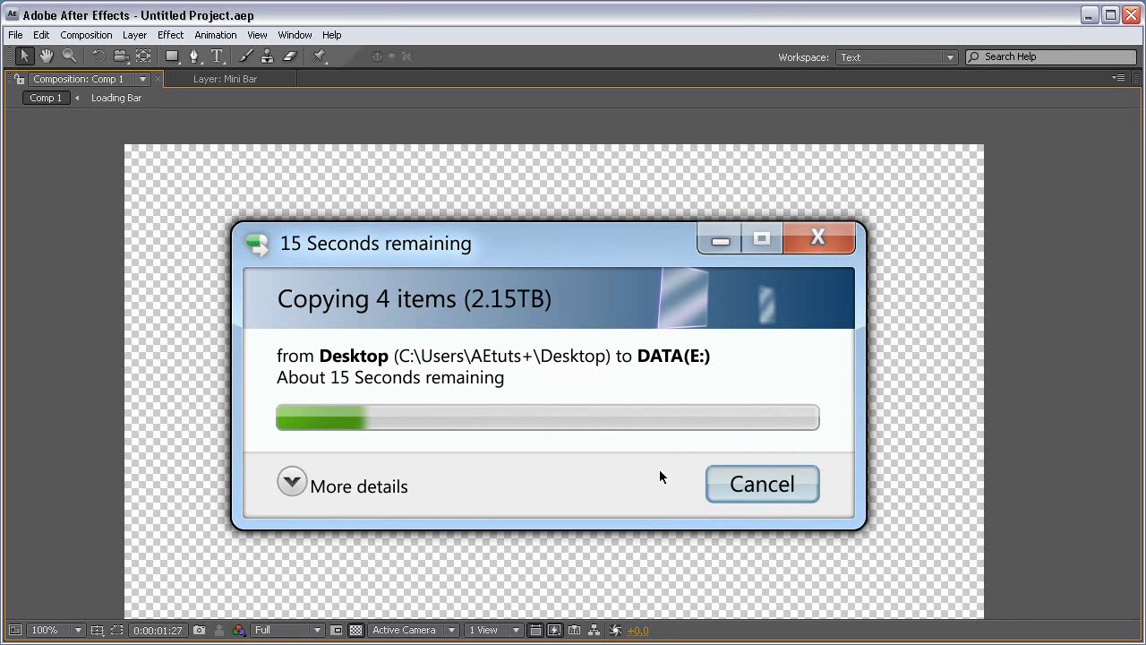
pyautogui.scroll(-1, 740, 385)
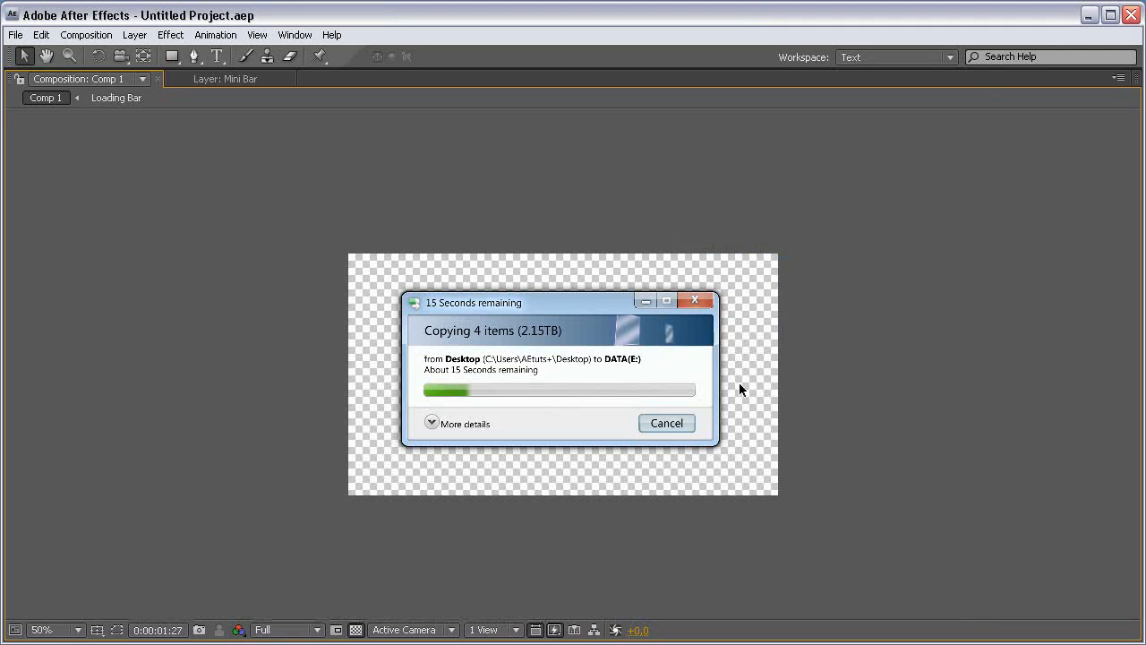
pyautogui.scroll(1, 623, 366)
pyautogui.press('`')
pyautogui.scroll(-1, 651, 253)
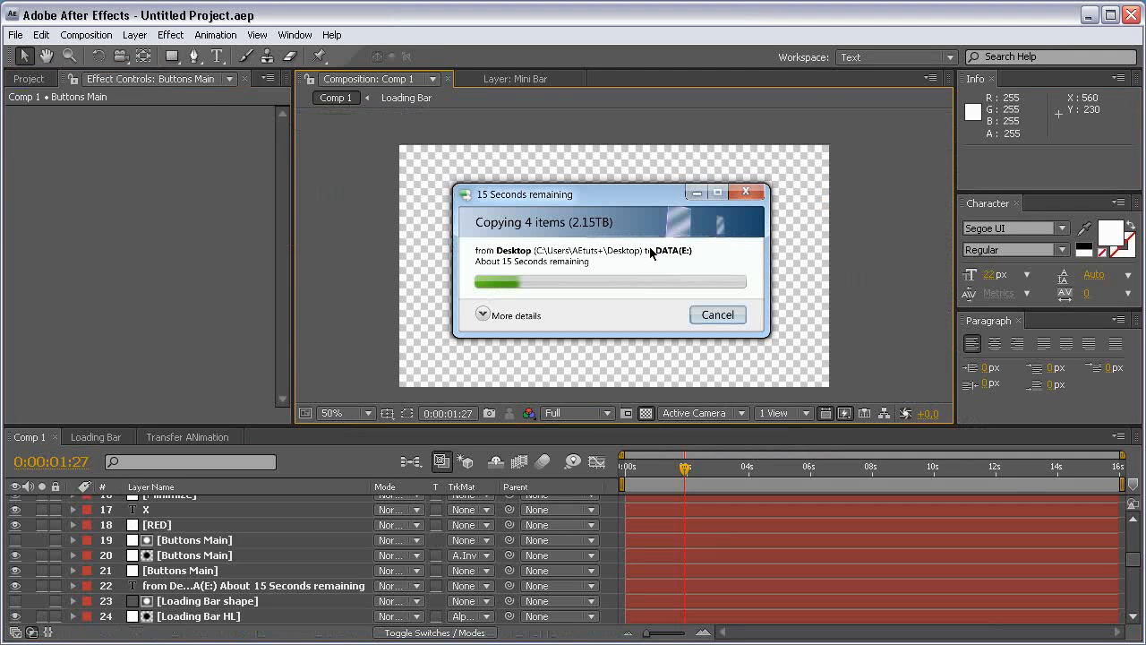
pyautogui.click(648, 473)
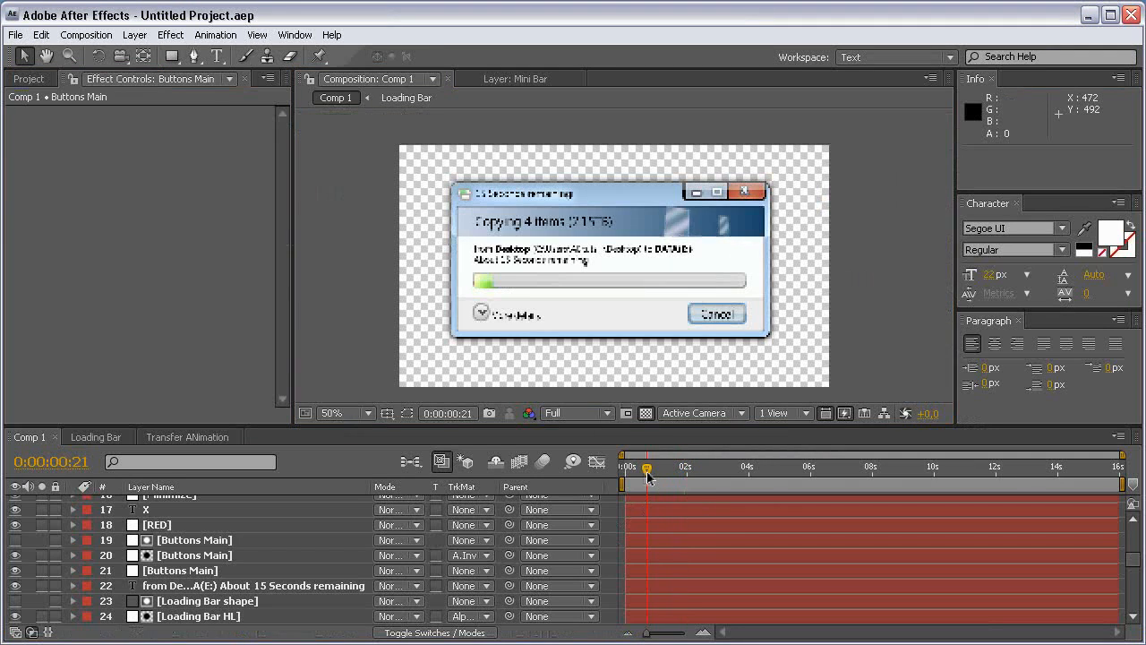
pyautogui.moveTo(648, 477); pyautogui.dragTo(722, 477)
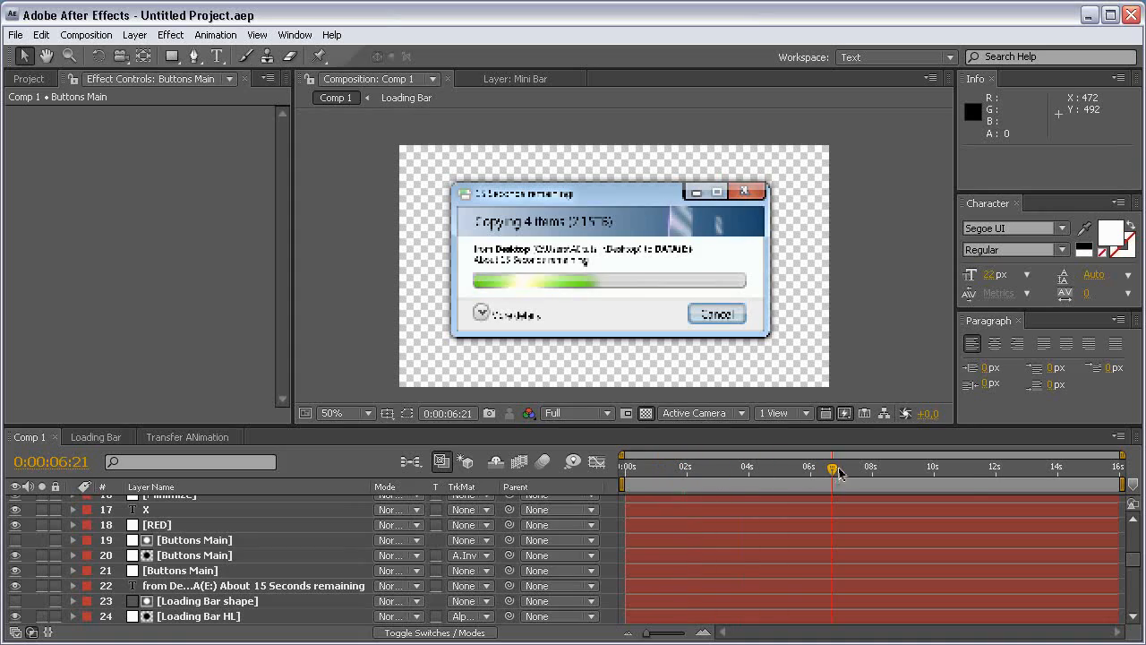